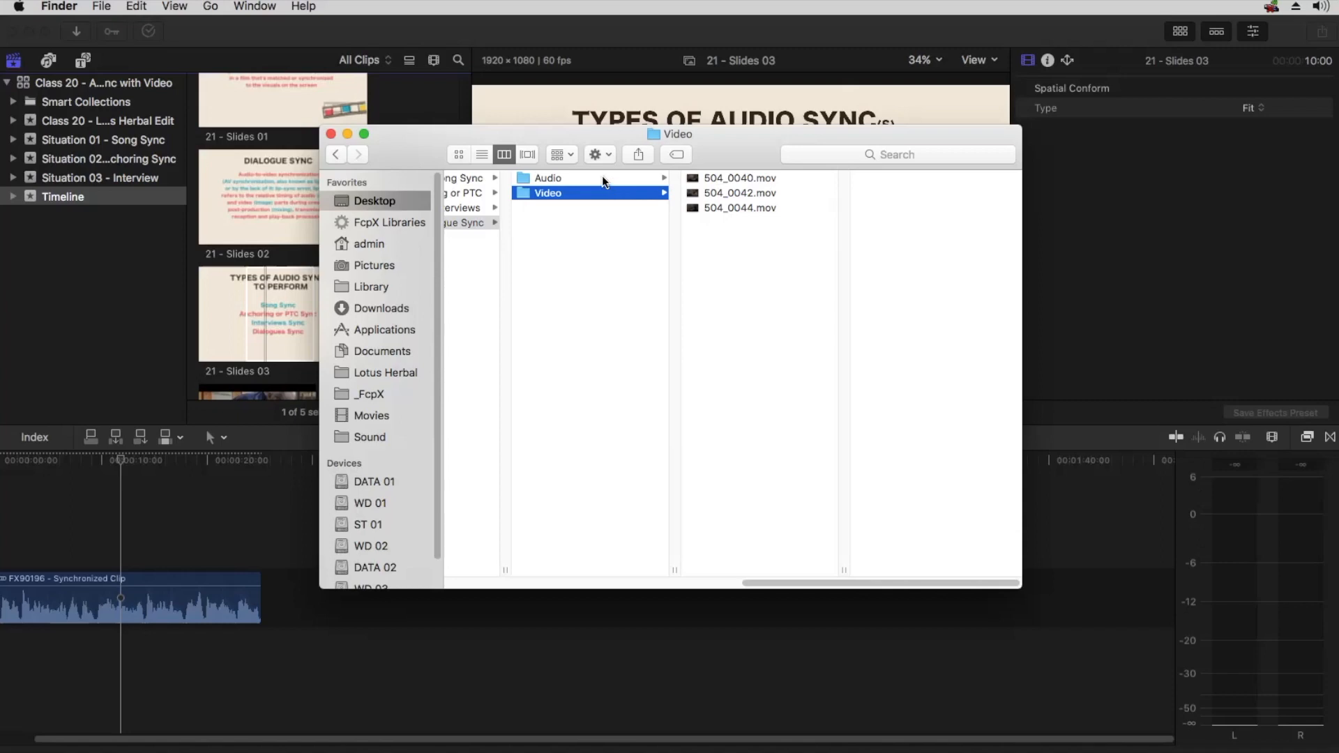
Copy the Situation 04 - Dialogue Sync folder name in Finder and create a Final Cut Pro event with that name.
left_click(605, 267)
left_click(492, 222)
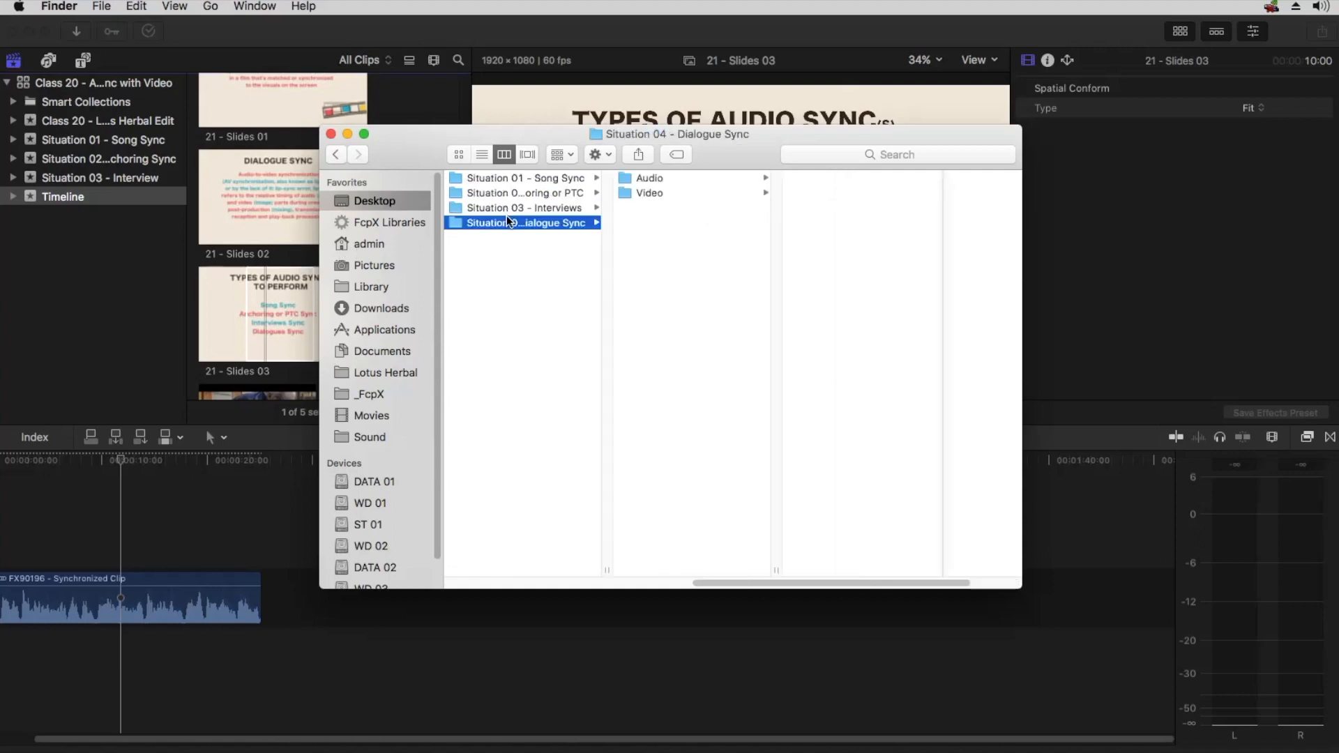
left_click(508, 221)
key("super+c")
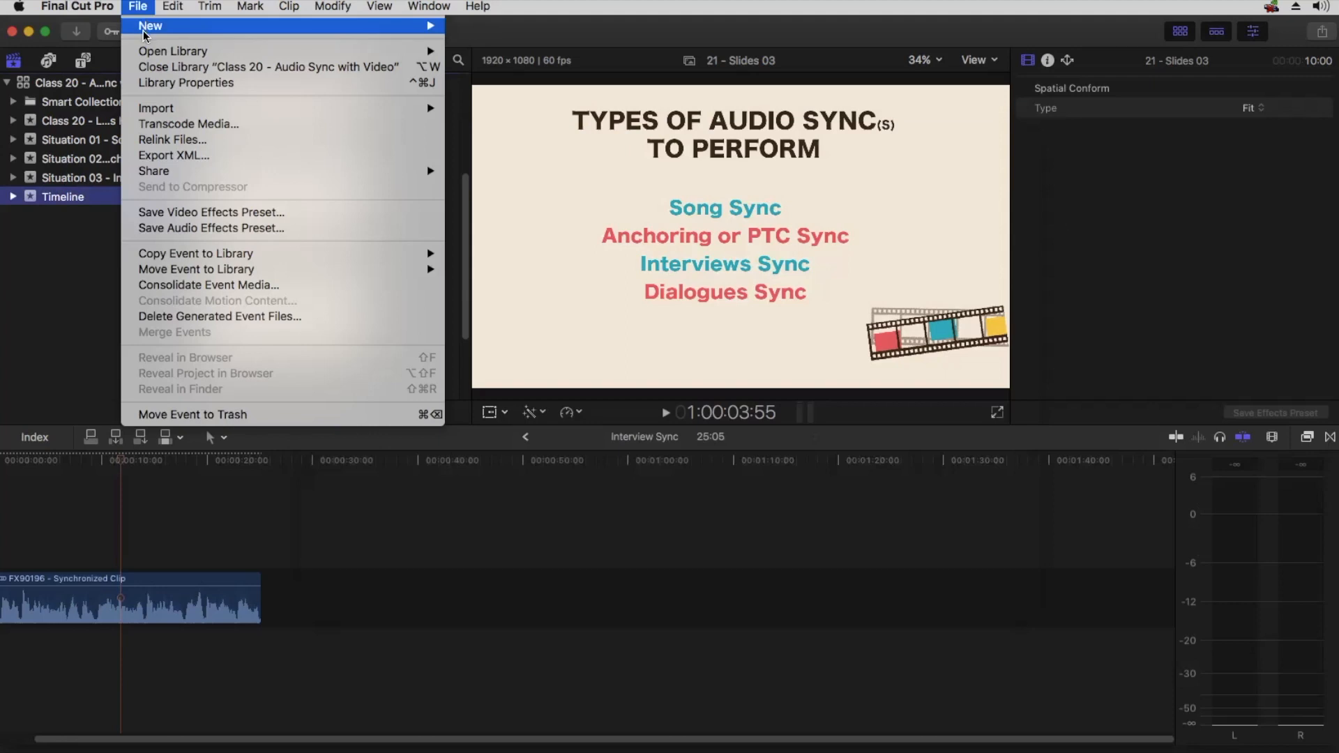
mouse_move(179, 27)
left_click(482, 30)
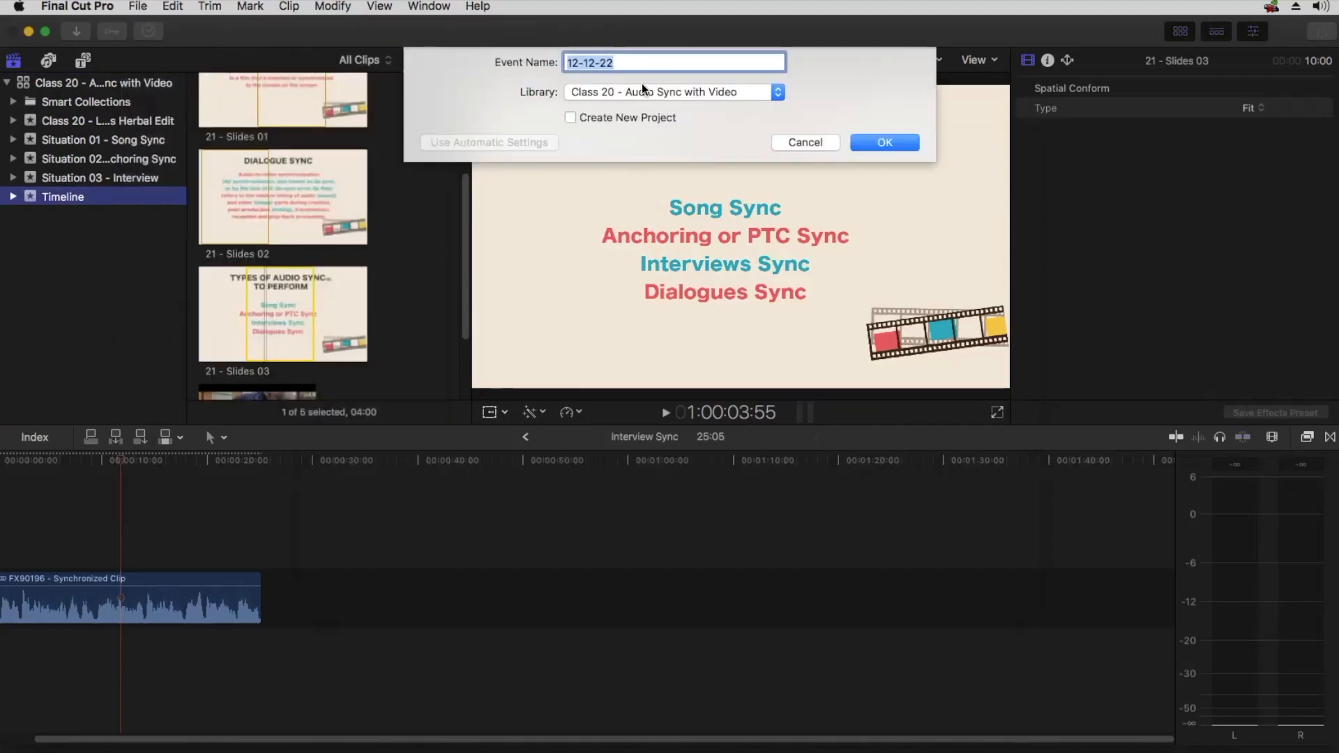
key("super+v")
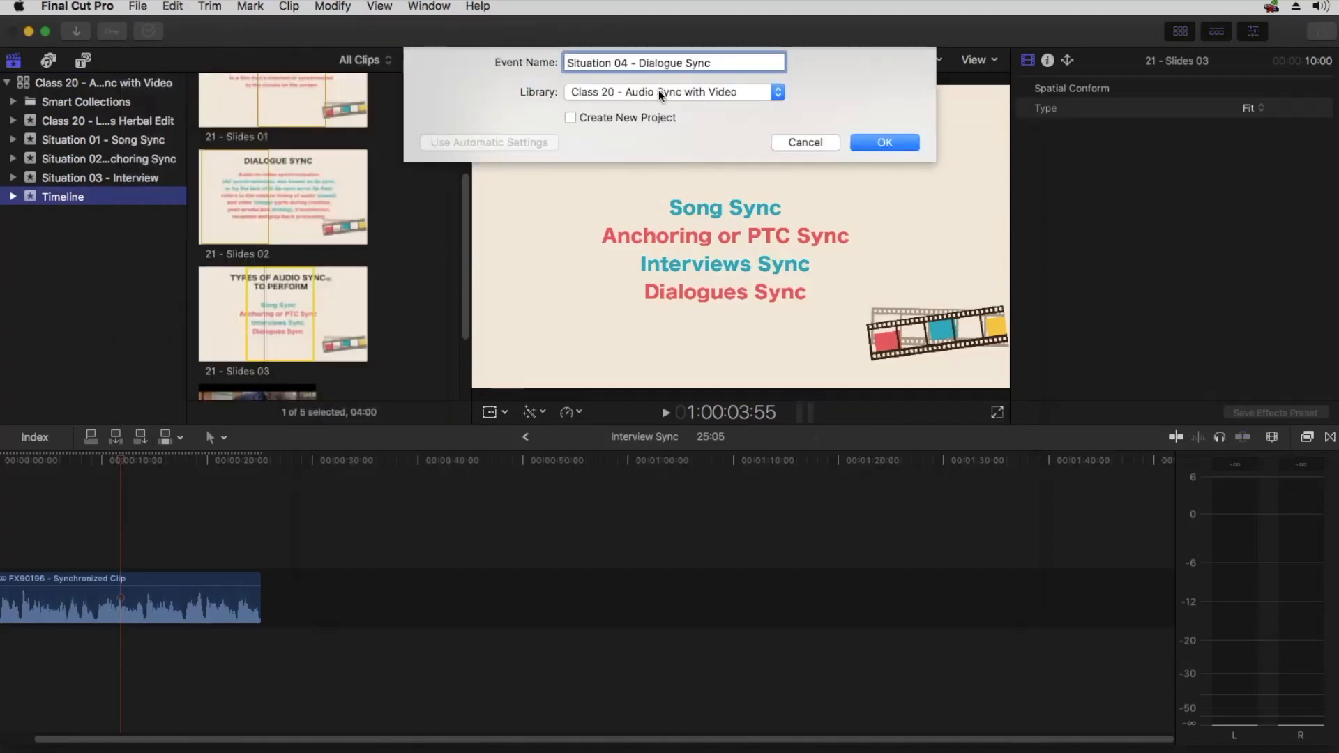
left_click(883, 144)
Import the Video folder from Finder into the Situation 04 - Dialogue Sync event and display its Video keyword collection.
key("super+Tab")
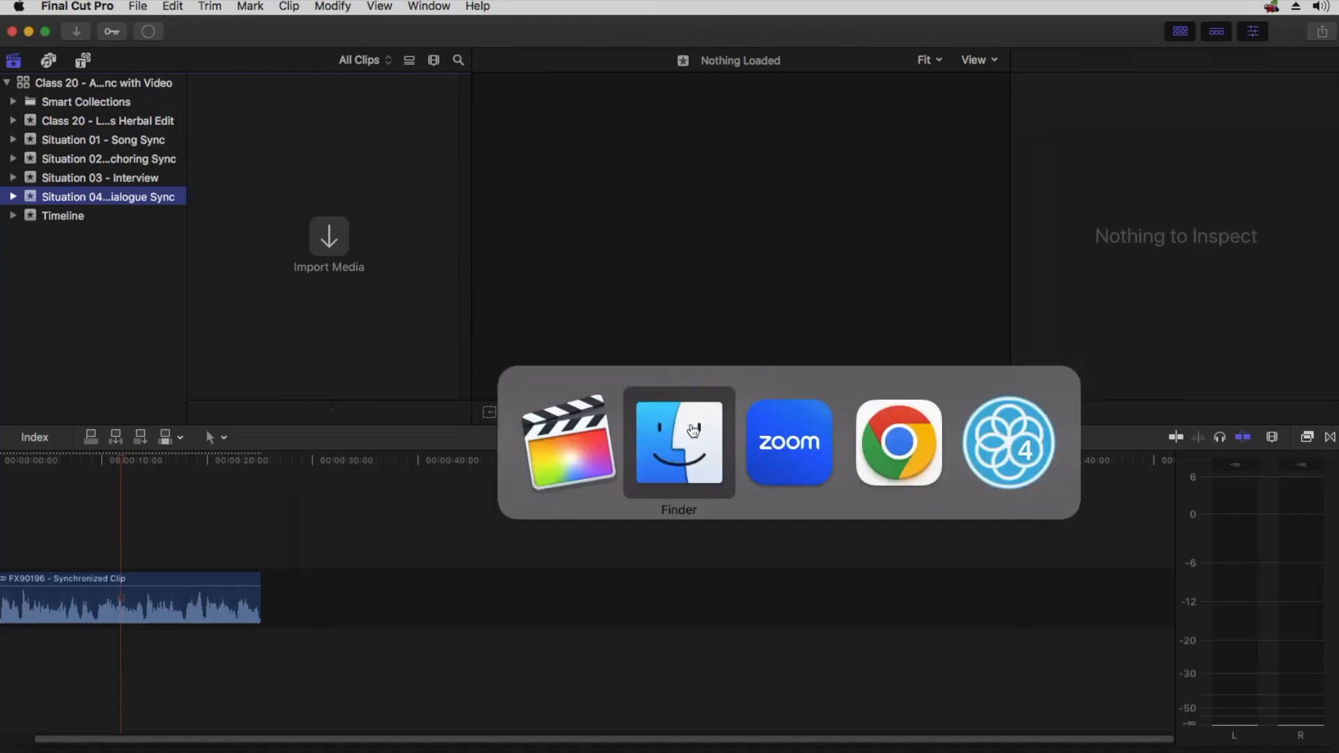
left_click(633, 193)
left_click_drag(624, 191, 263, 143)
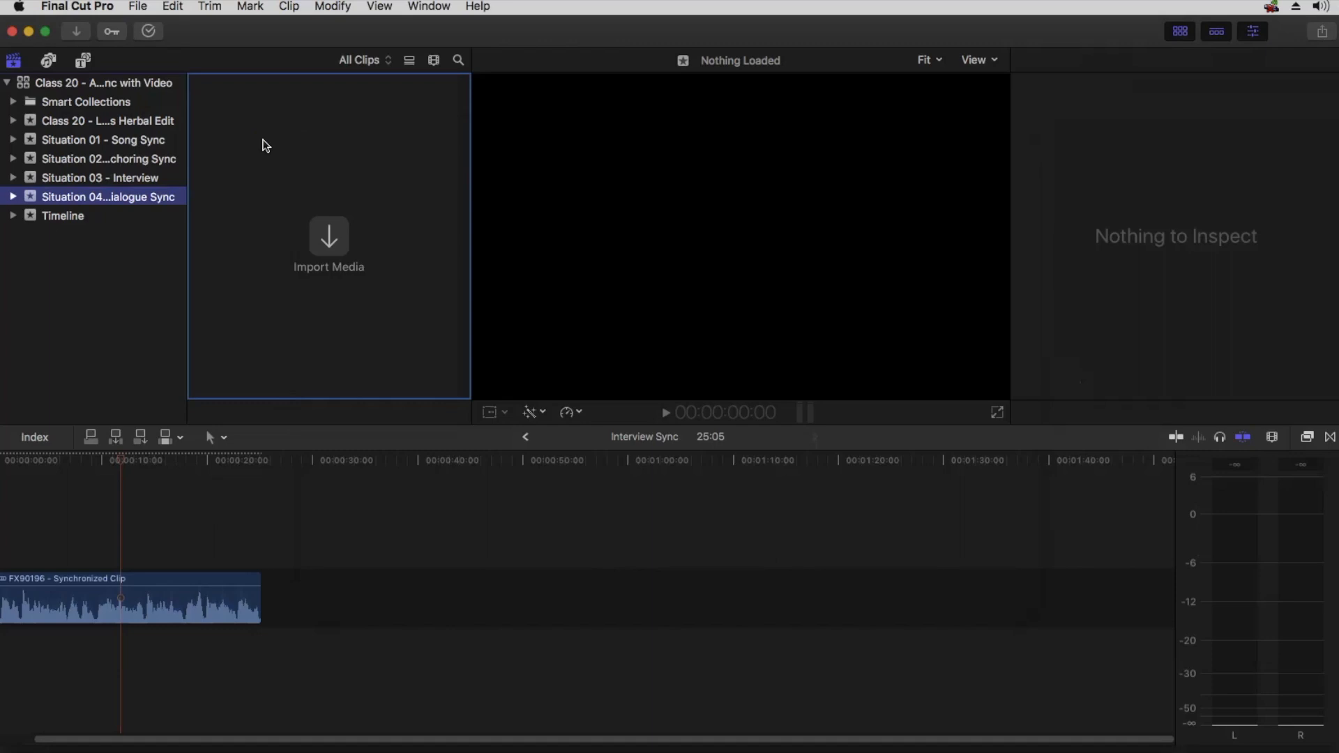
left_click(12, 197)
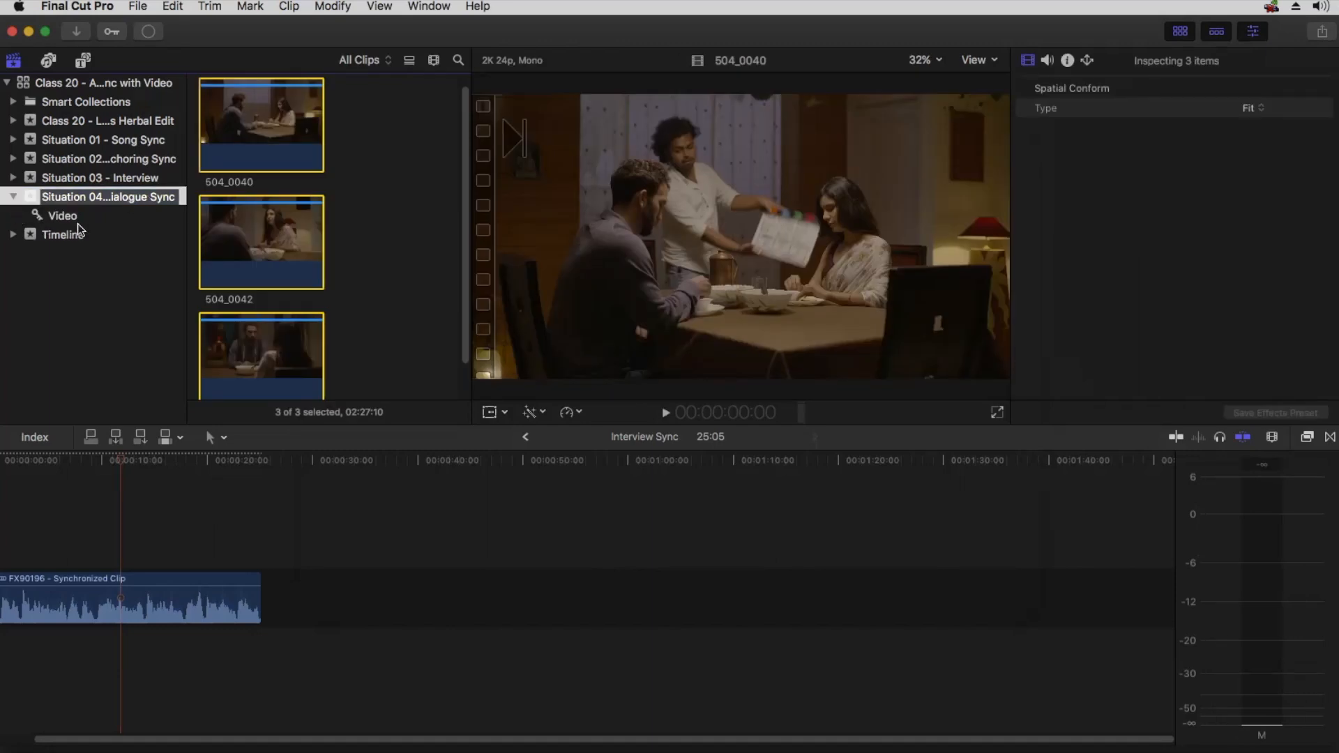
left_click(60, 216)
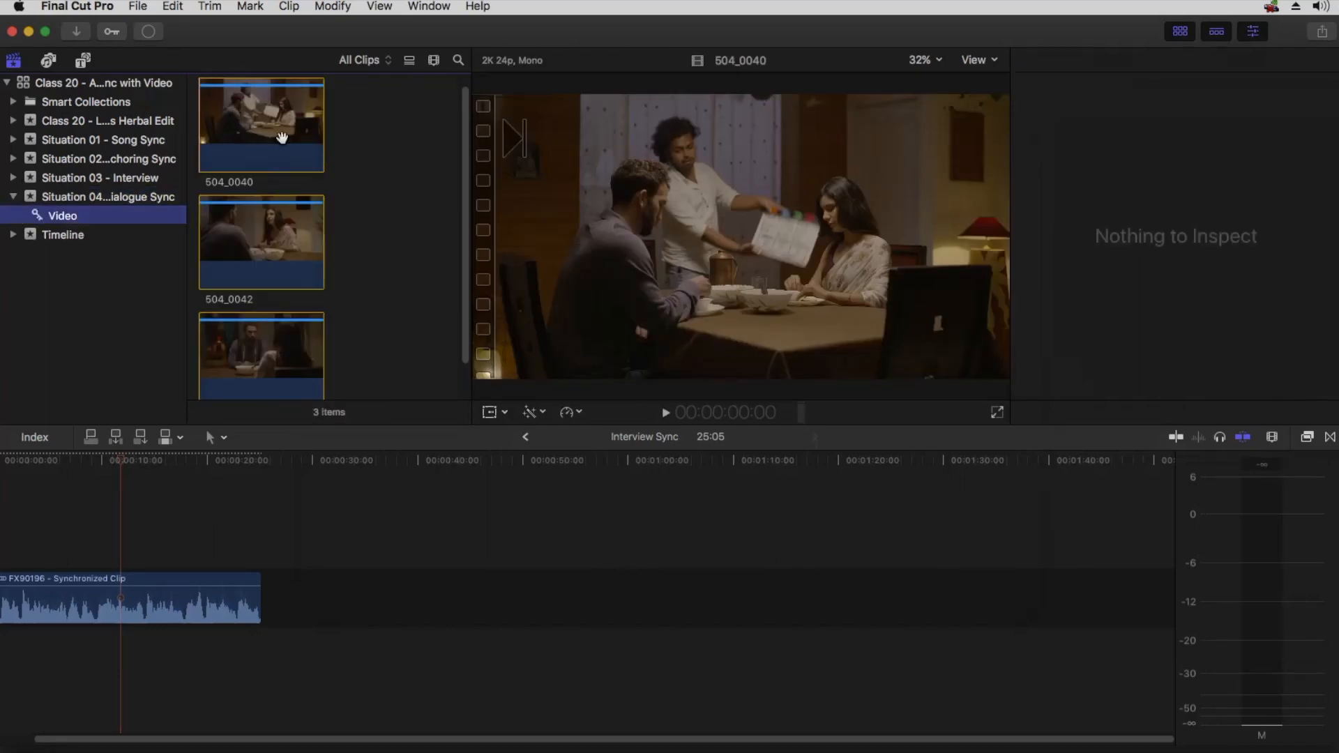
left_click(78, 198)
Import the Audio folder with its ZOOM recordings from Finder into the Situation 04 - Dialogue Sync event.
key("super+Tab")
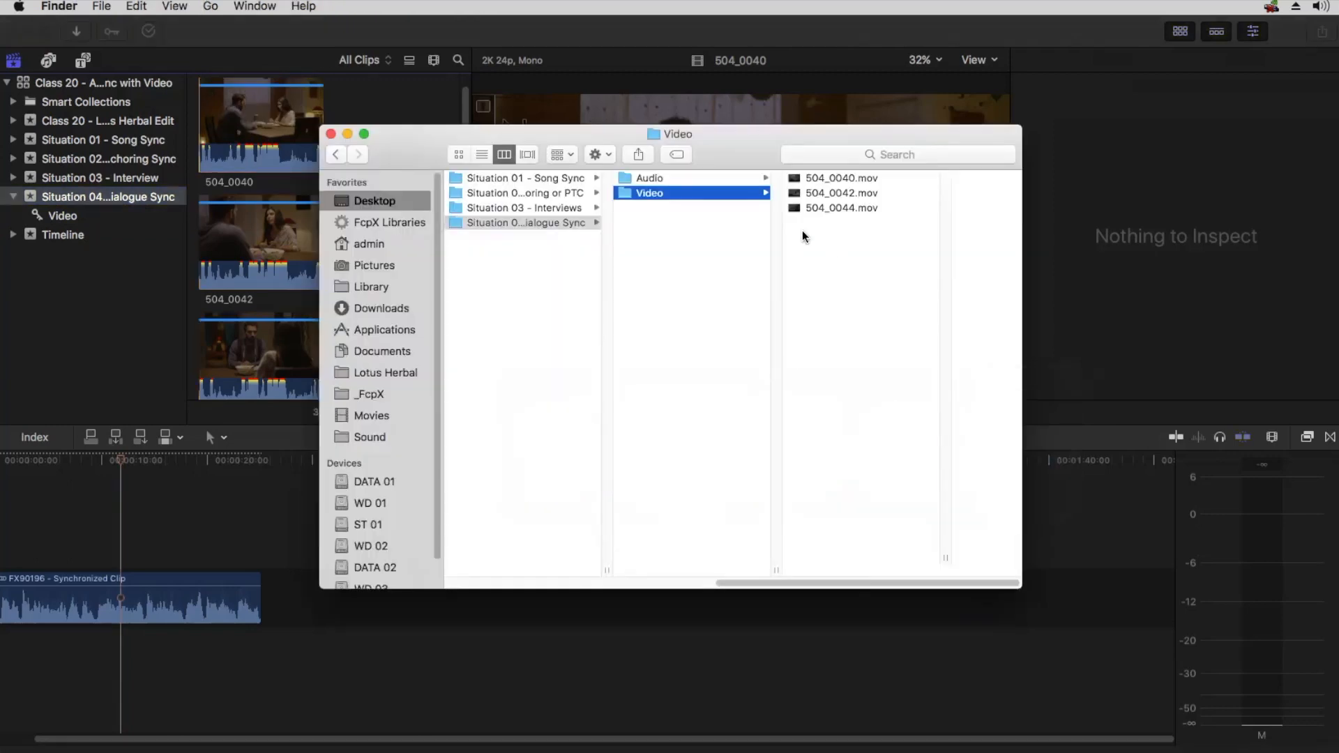
left_click(674, 178)
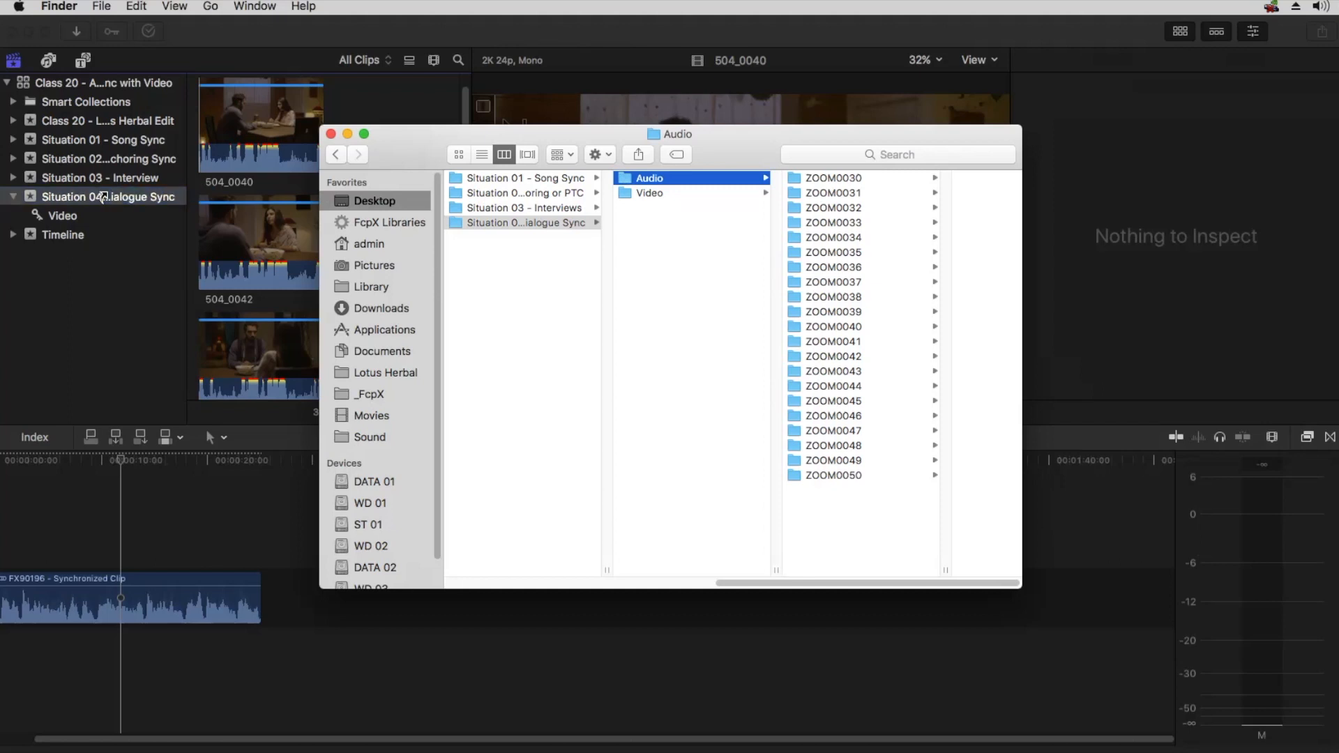
left_click_drag(103, 198, 106, 199)
left_click(245, 161)
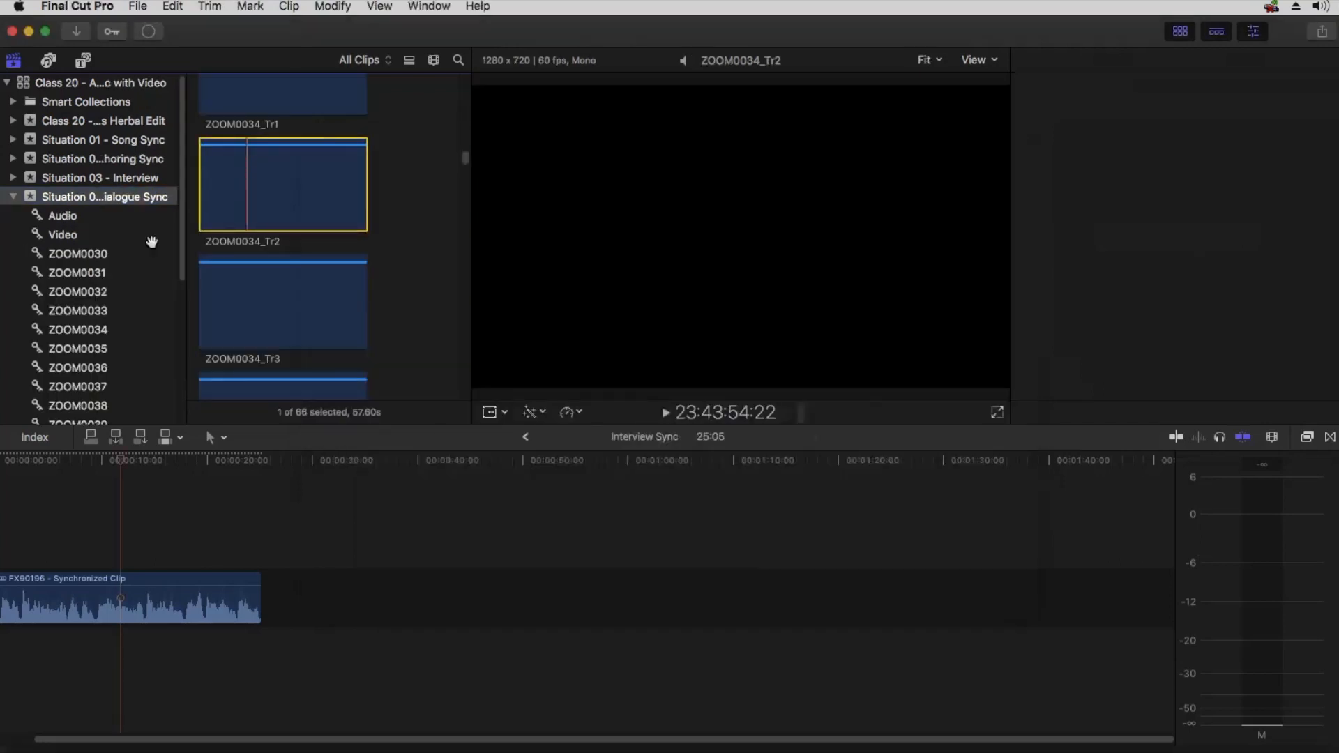
scroll(89, 256, "down", 5)
scroll(90, 256, "up", 5)
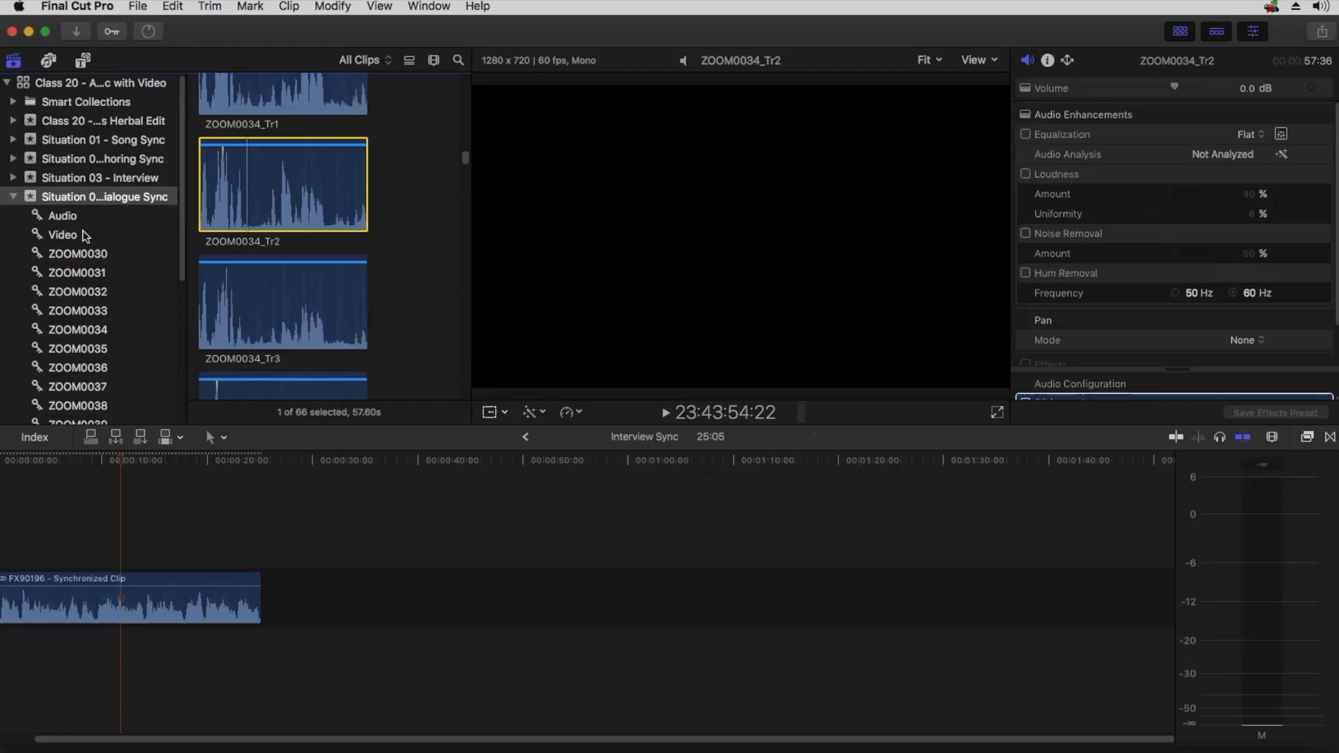
Check the resolution and frame rate of clip 504_0040 from the event's Video collection.
left_click(64, 234)
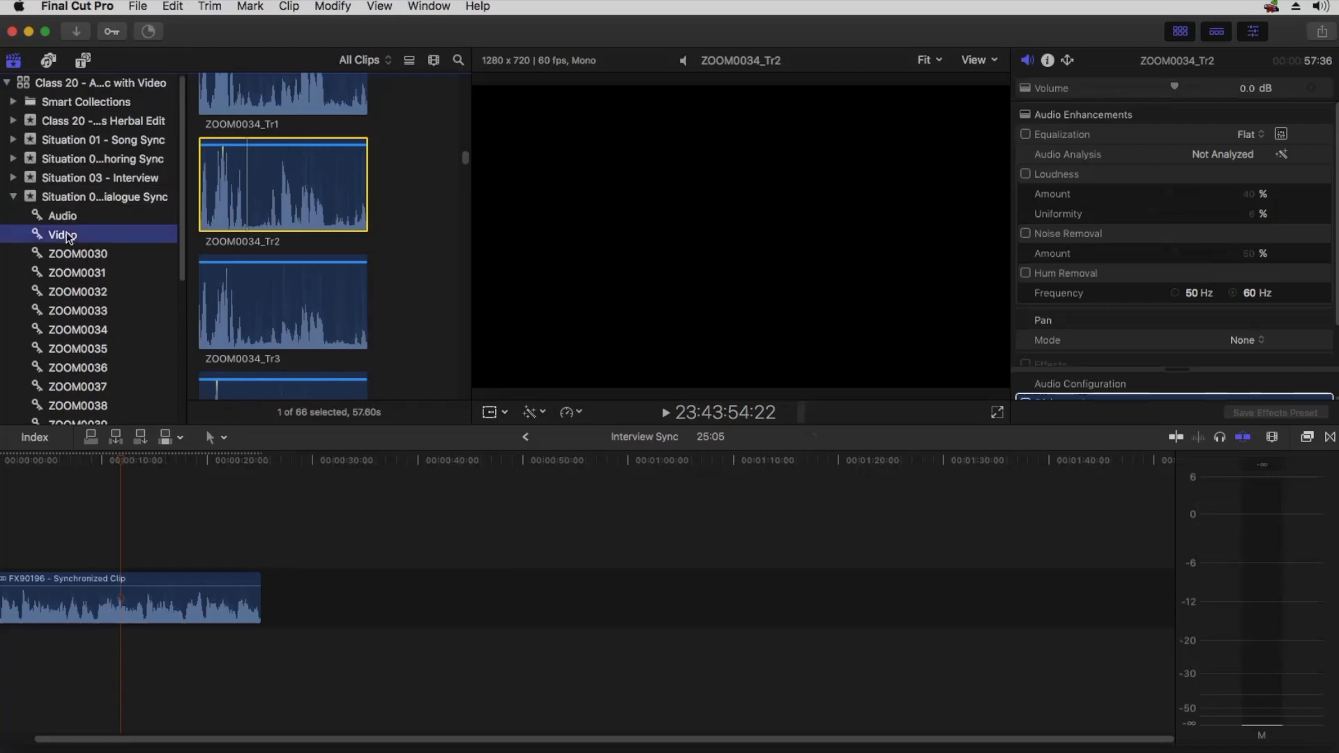
scroll(266, 168, "up", 2)
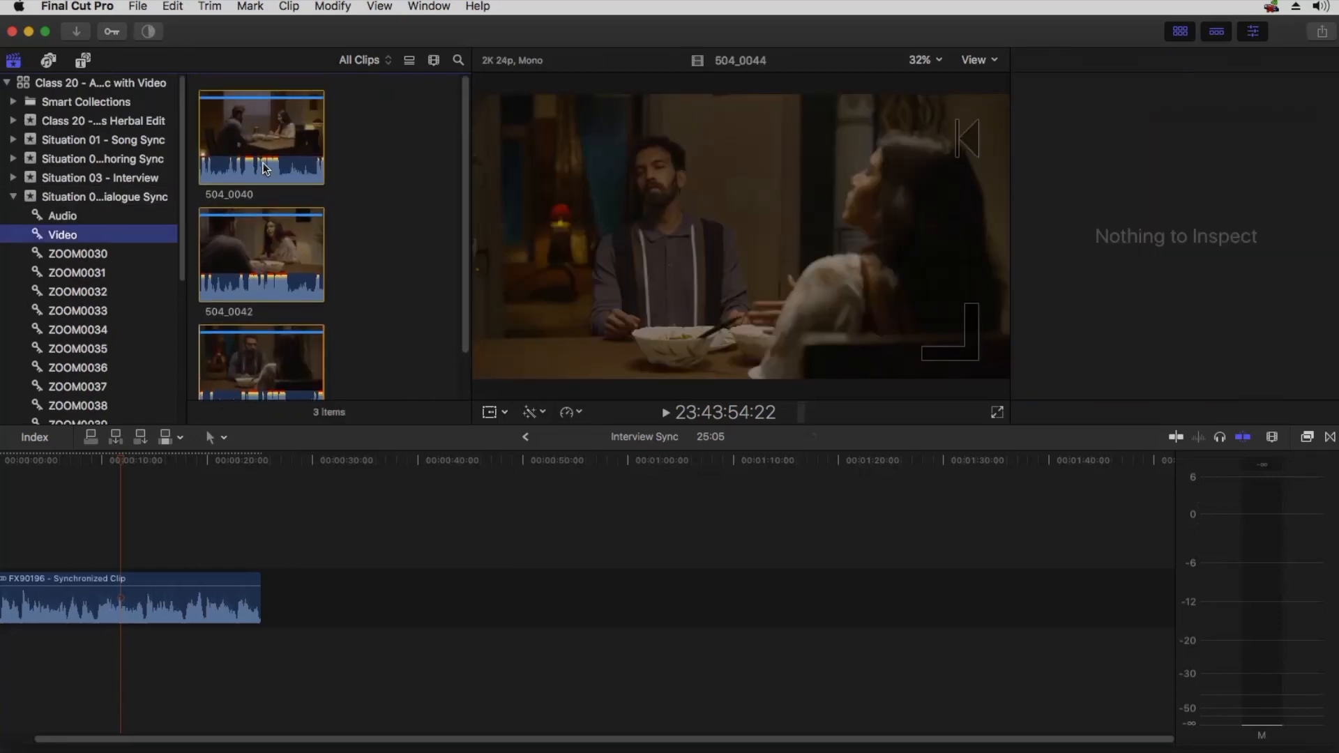
left_click(238, 124)
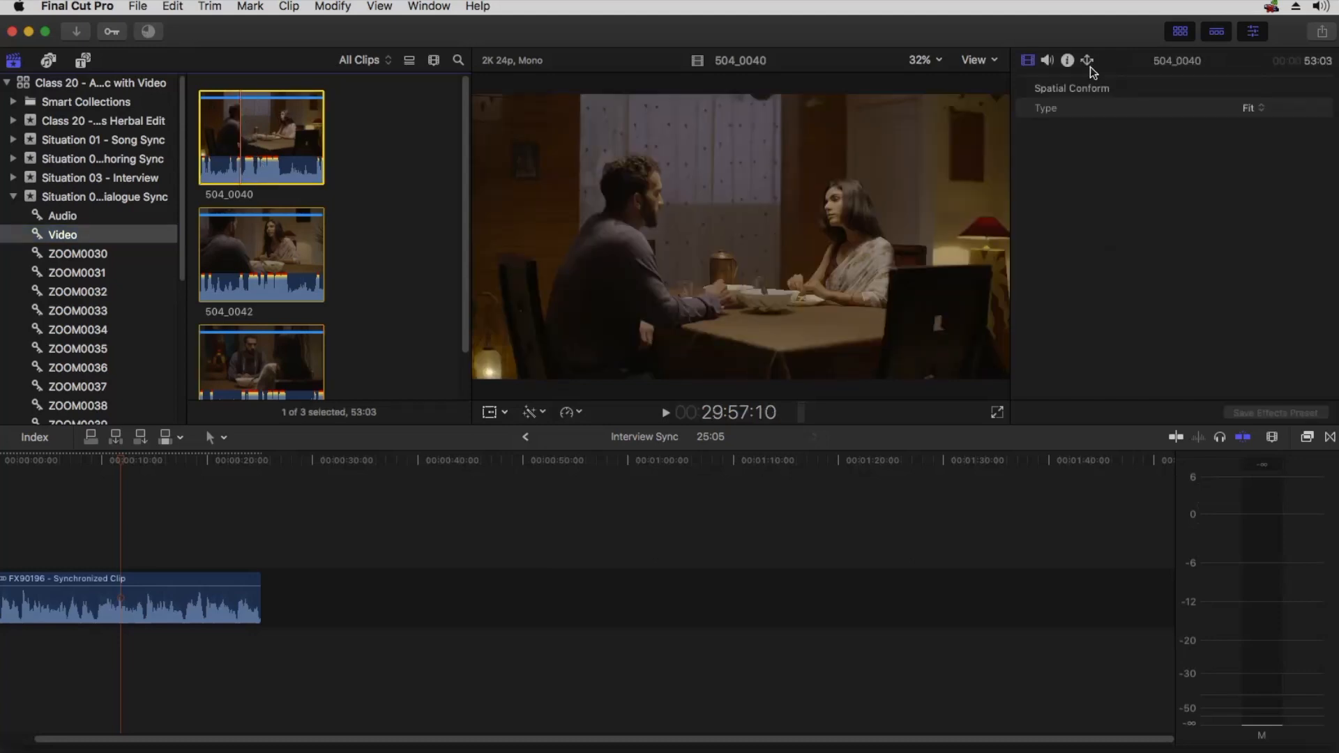
left_click(1066, 61)
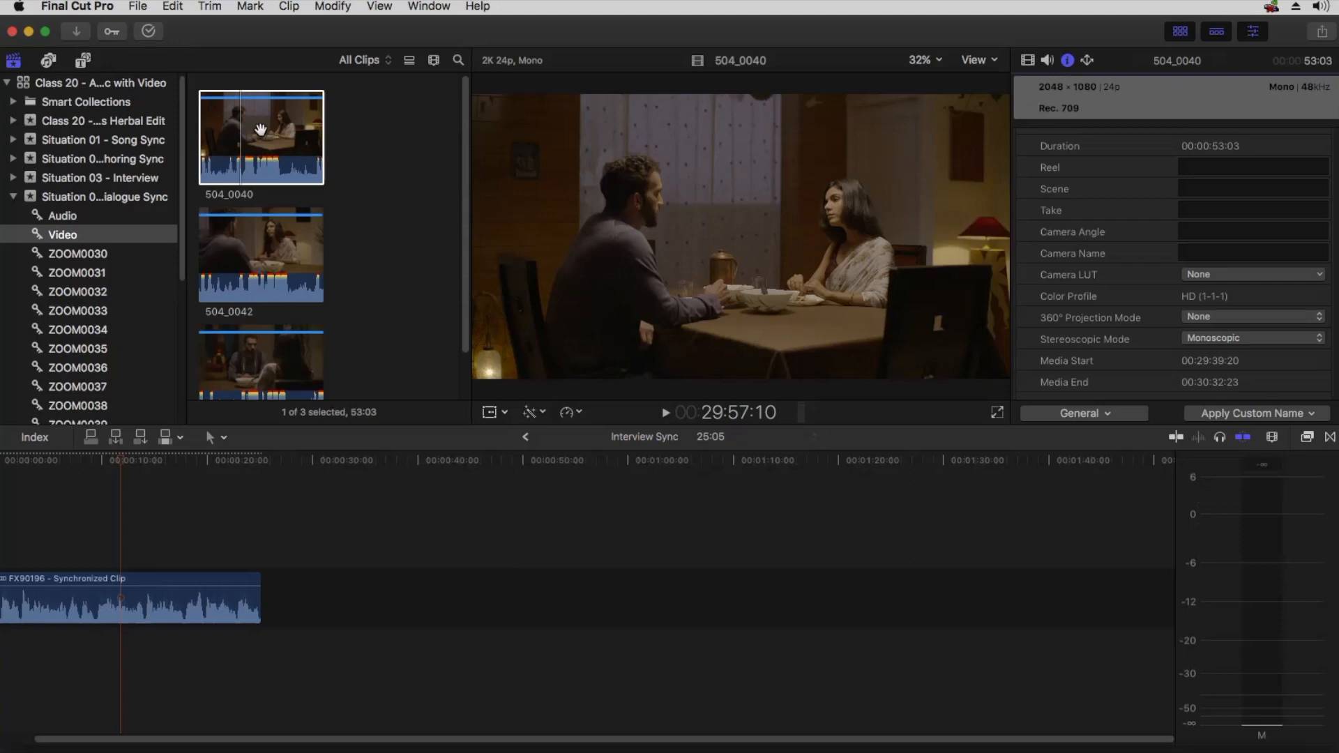
Start a new project in the Situation 04 - Dialogue Sync event with 1080p HD format and 1920x1080 resolution.
left_click(137, 7)
mouse_move(152, 28)
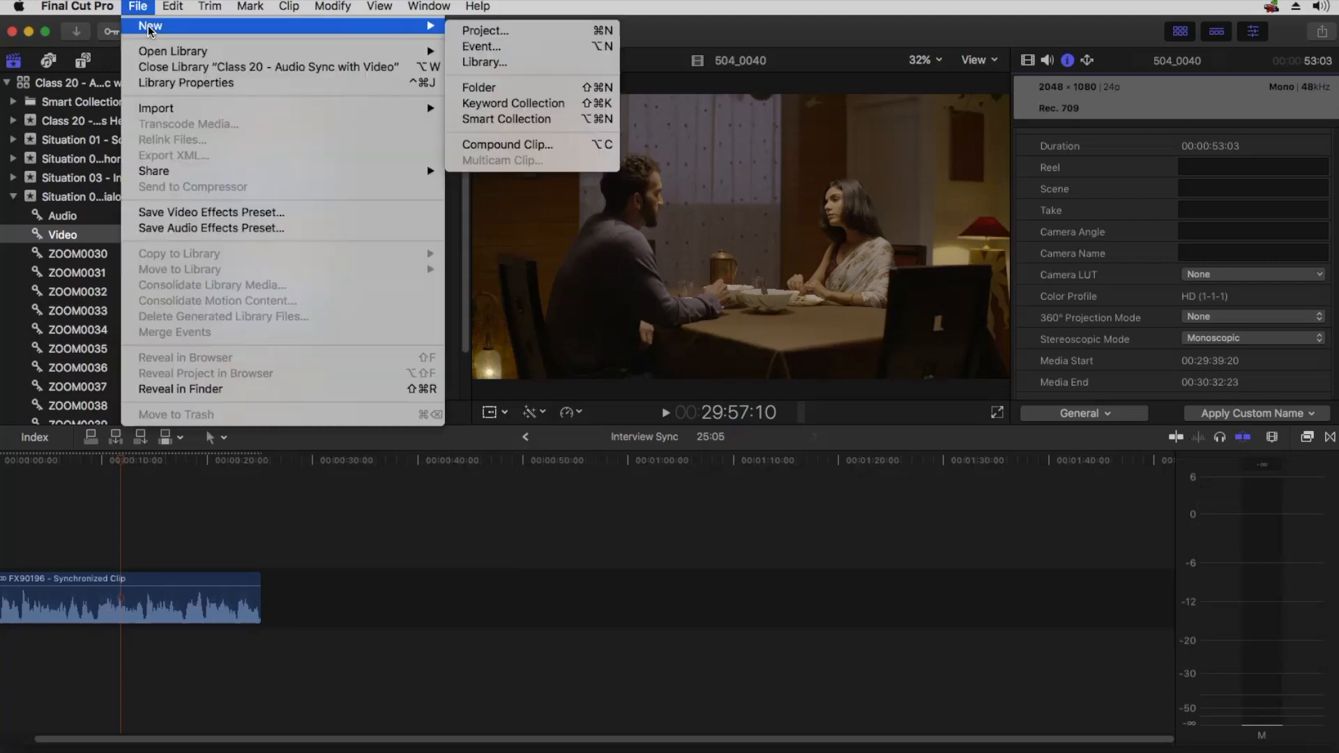
left_click(489, 31)
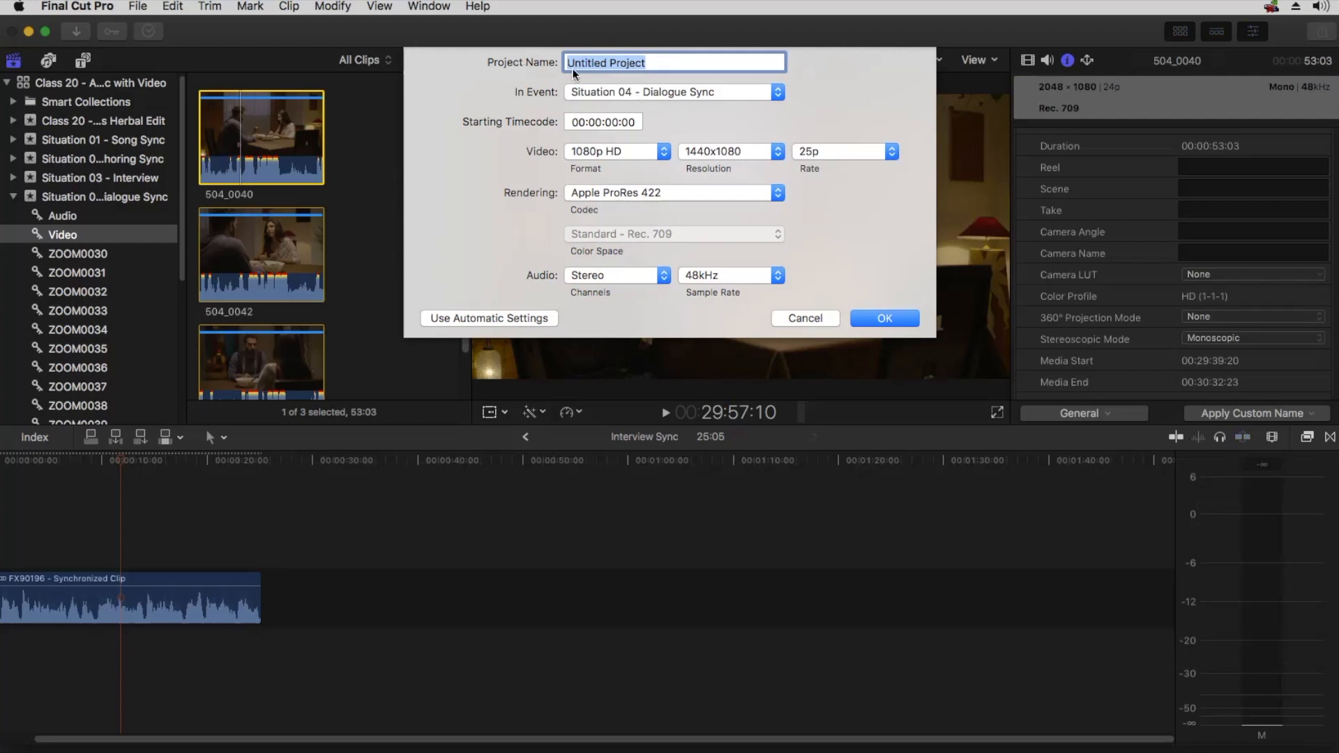
left_click(631, 149)
left_click(606, 152)
left_click(726, 148)
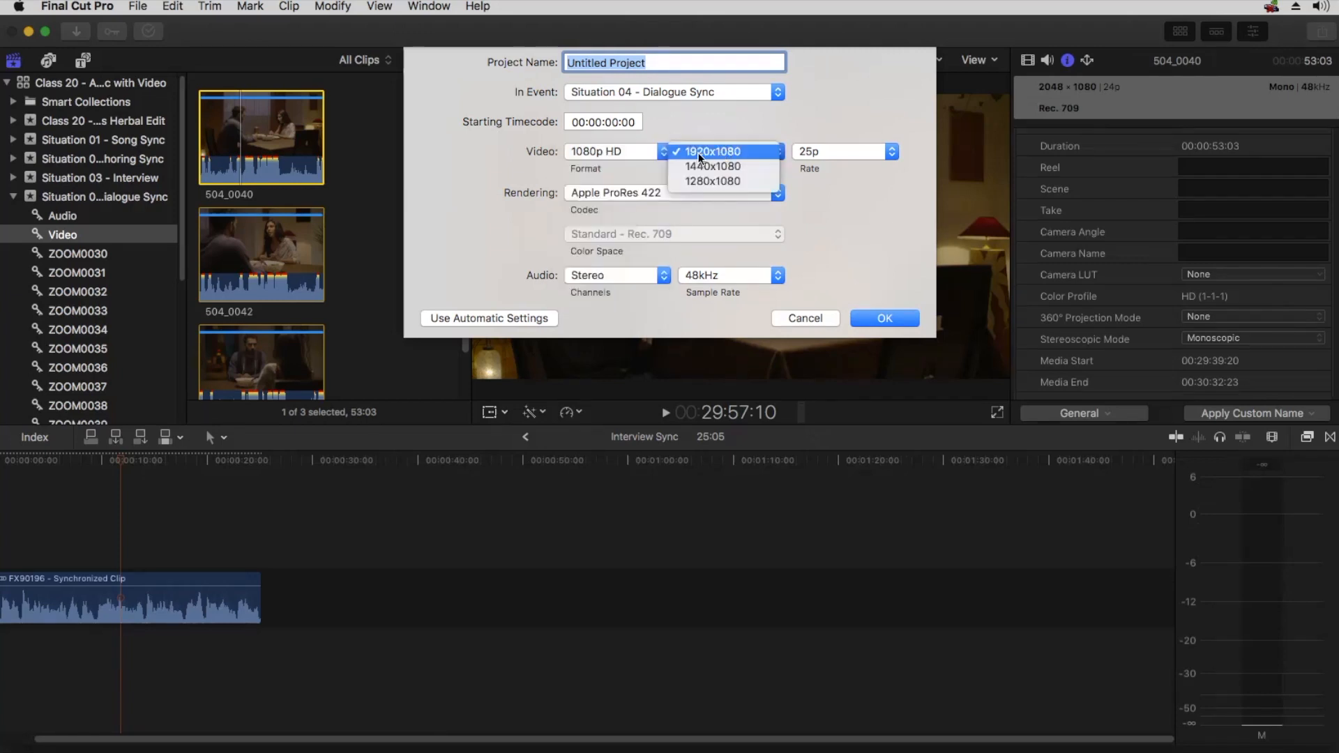
left_click(712, 150)
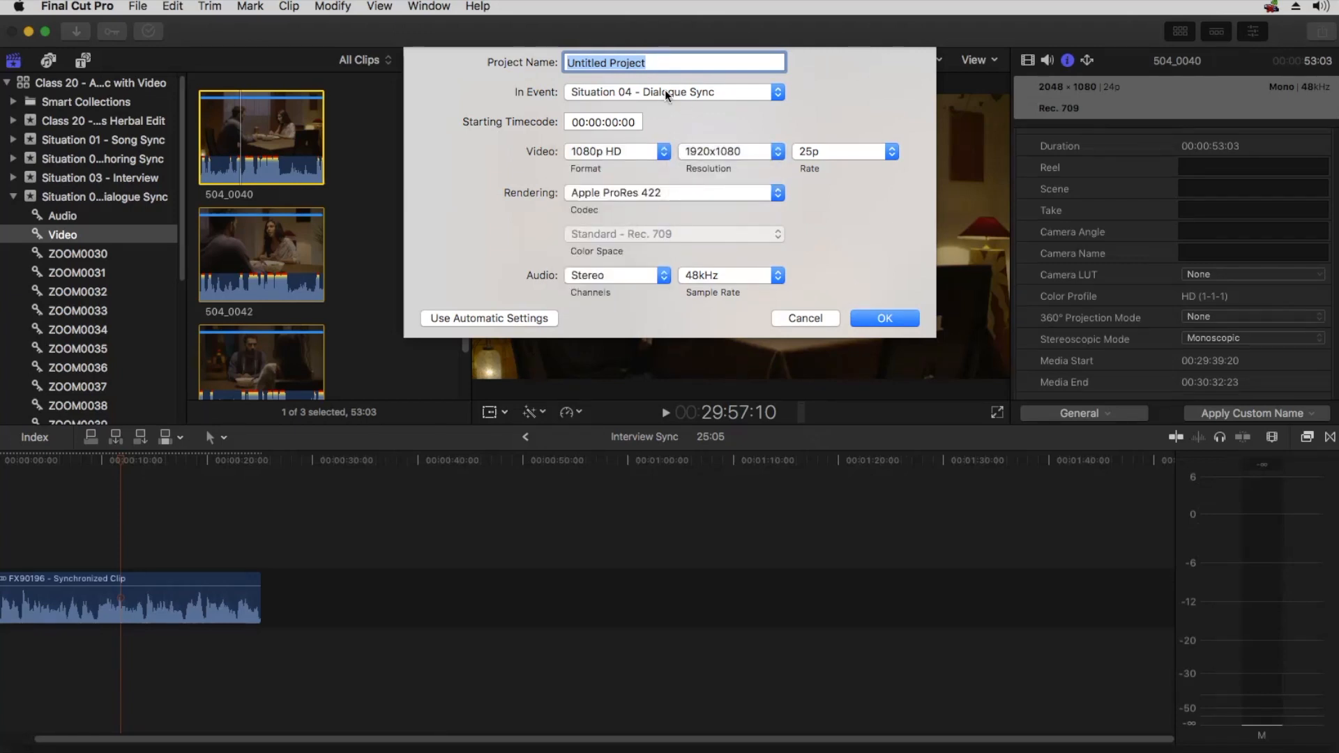
Name the project Situation 04 - Dialogue Sync, set its frame rate to 24p and create it.
left_click(656, 67)
key("super+a")
key("super+v")
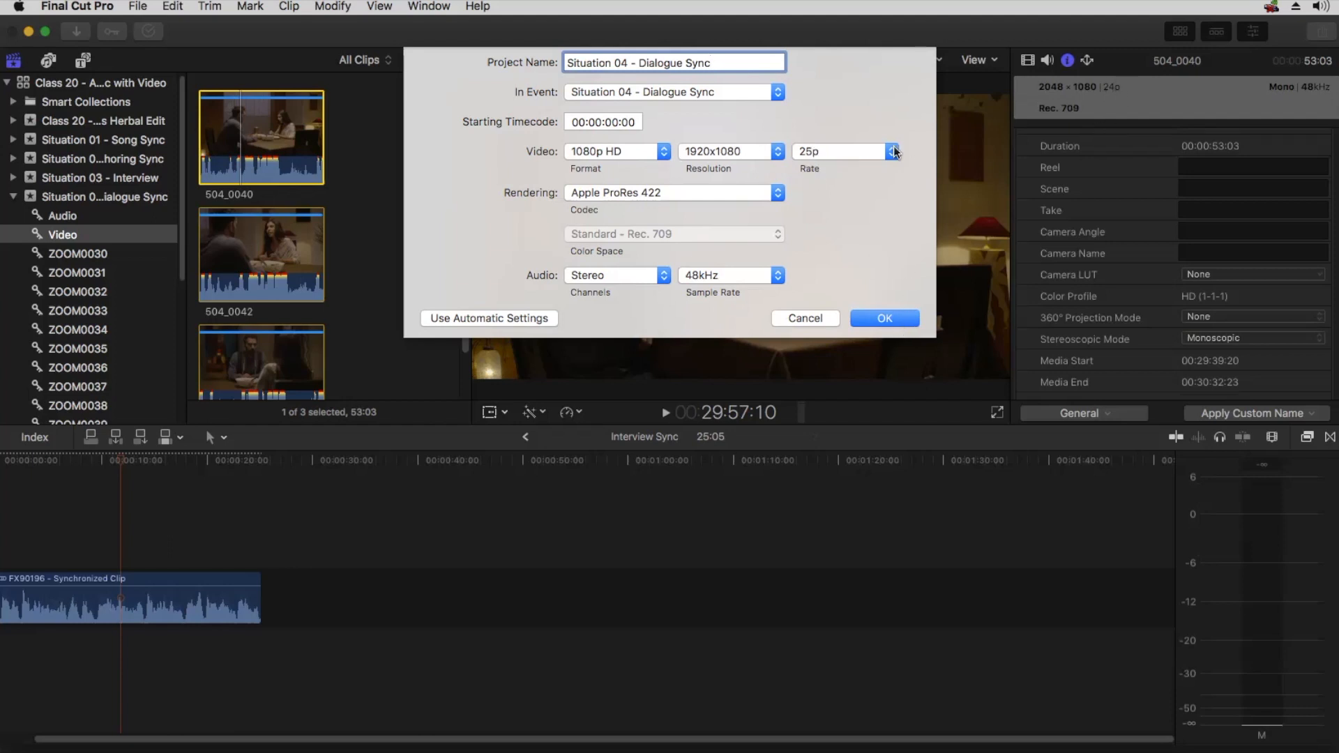
left_click(838, 150)
left_click(834, 137)
left_click(899, 314)
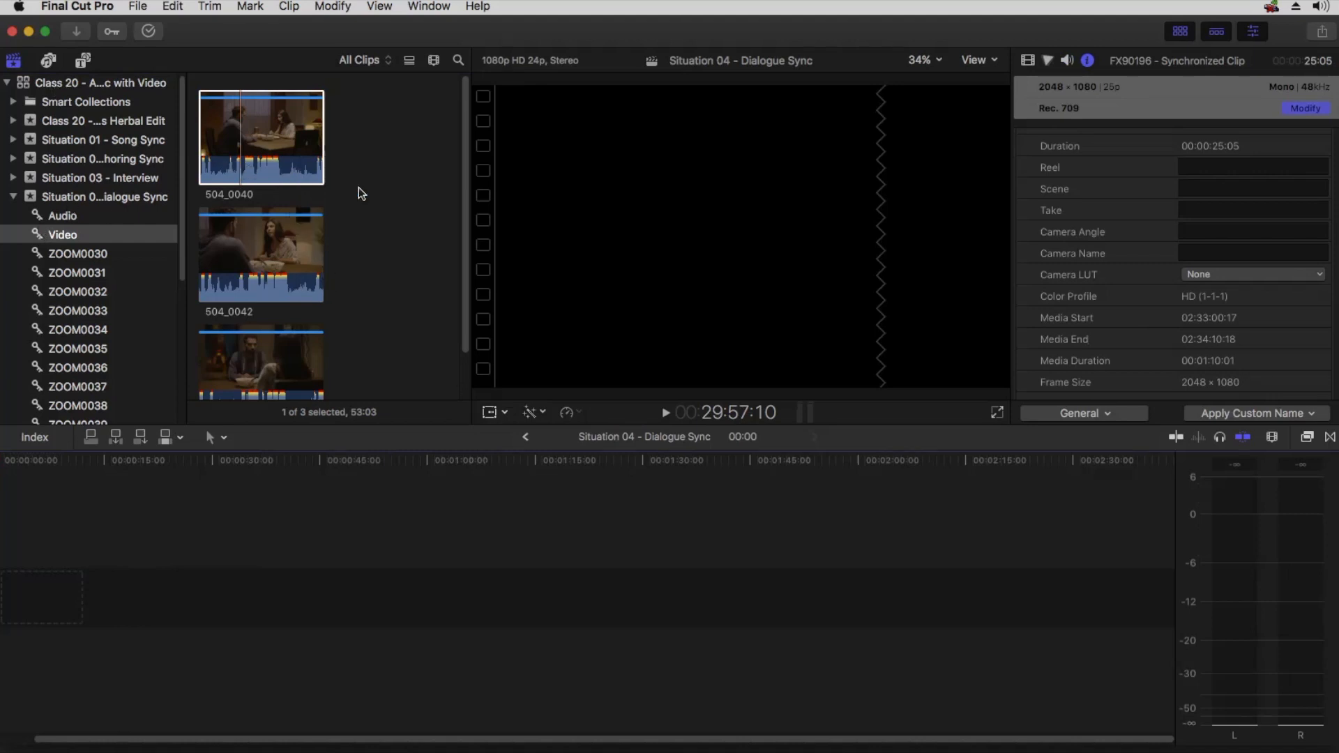
Add clip 504_0040 from the Situation 04 event to the start of the empty timeline.
left_click(132, 197)
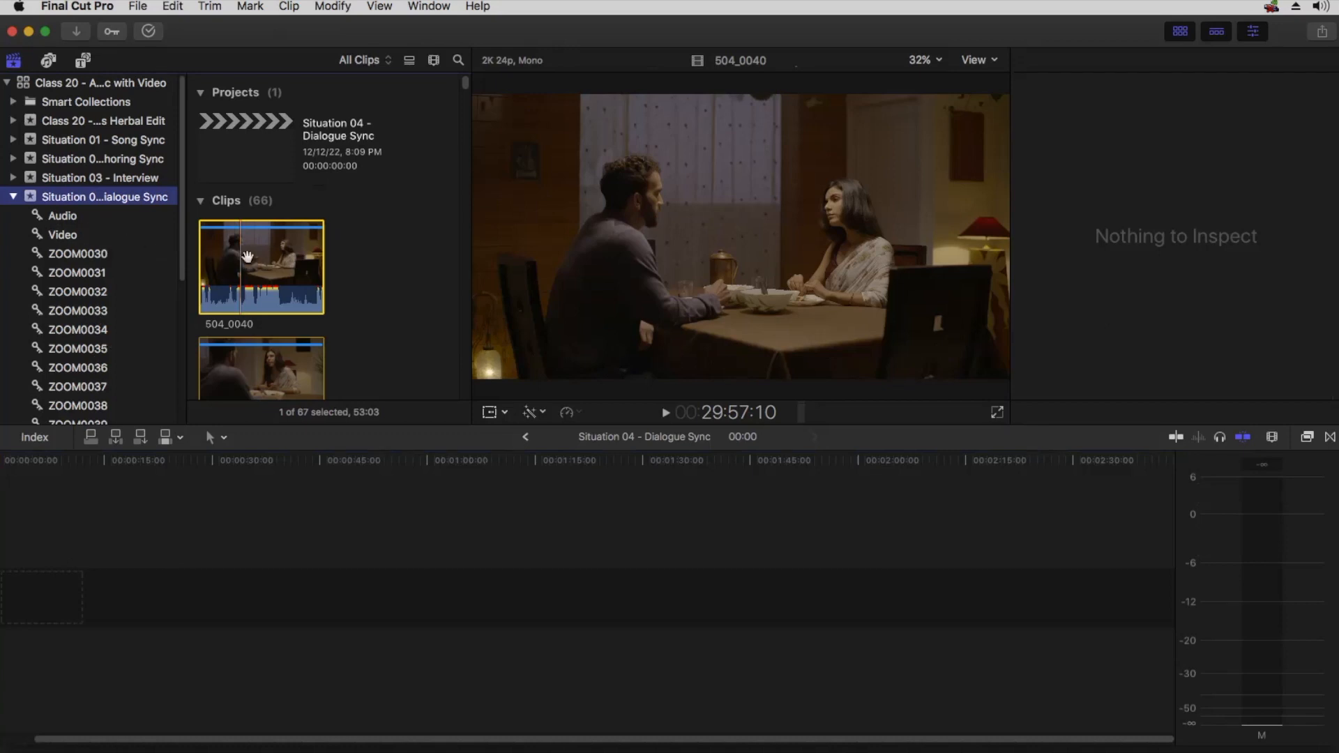
left_click_drag(240, 249, 17, 582)
key("super+4")
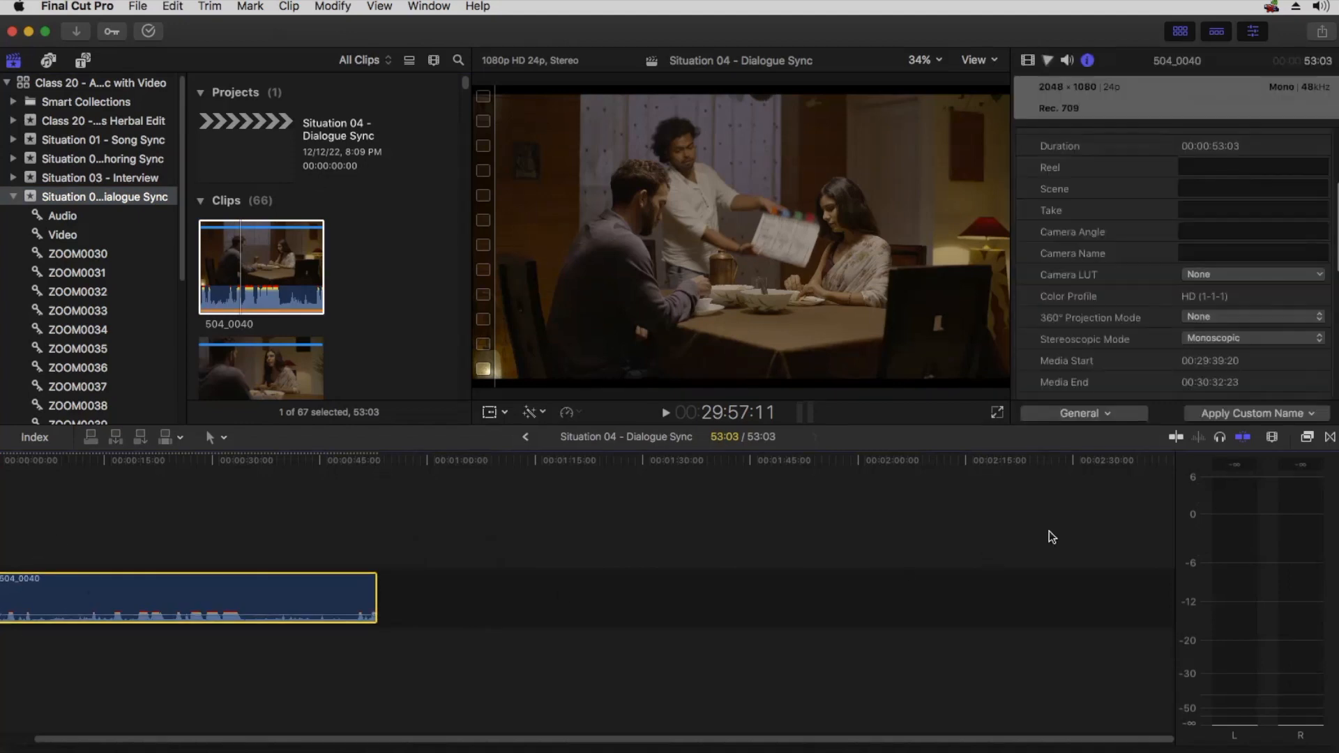
left_click(1272, 438)
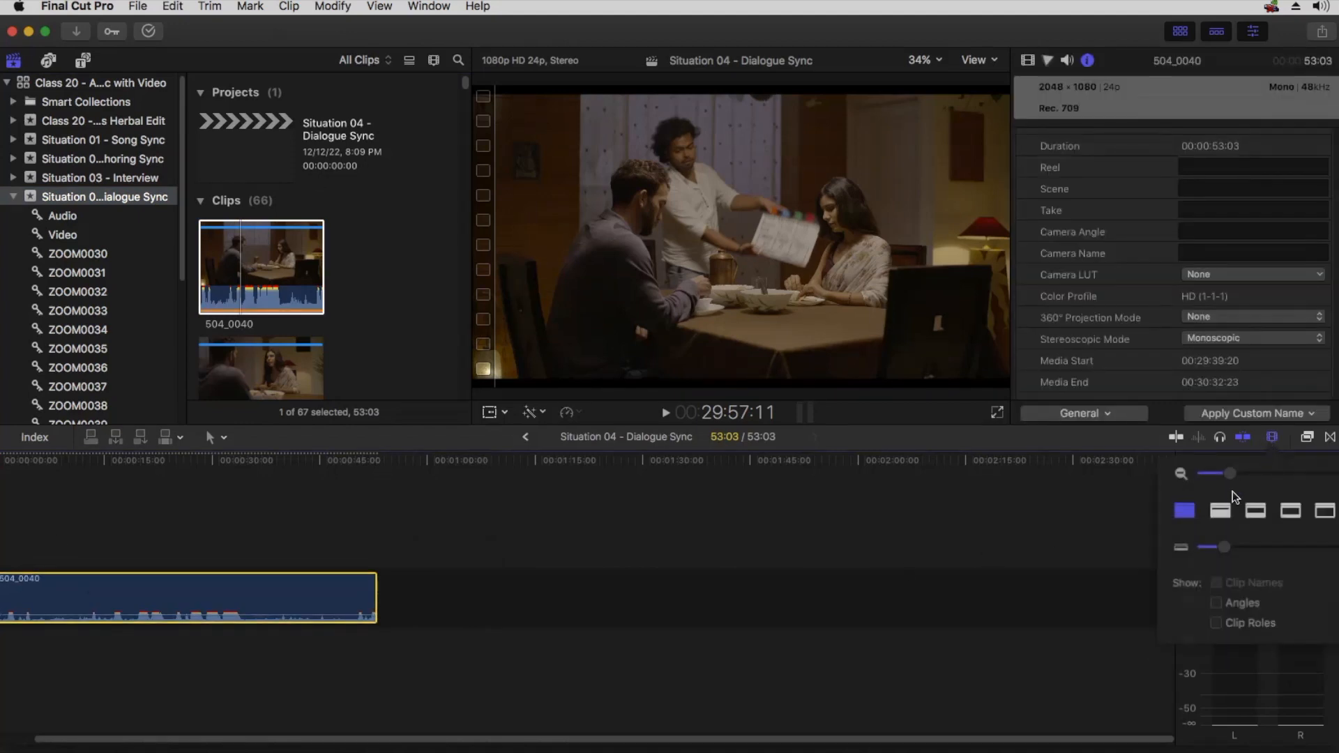
left_click(1268, 444)
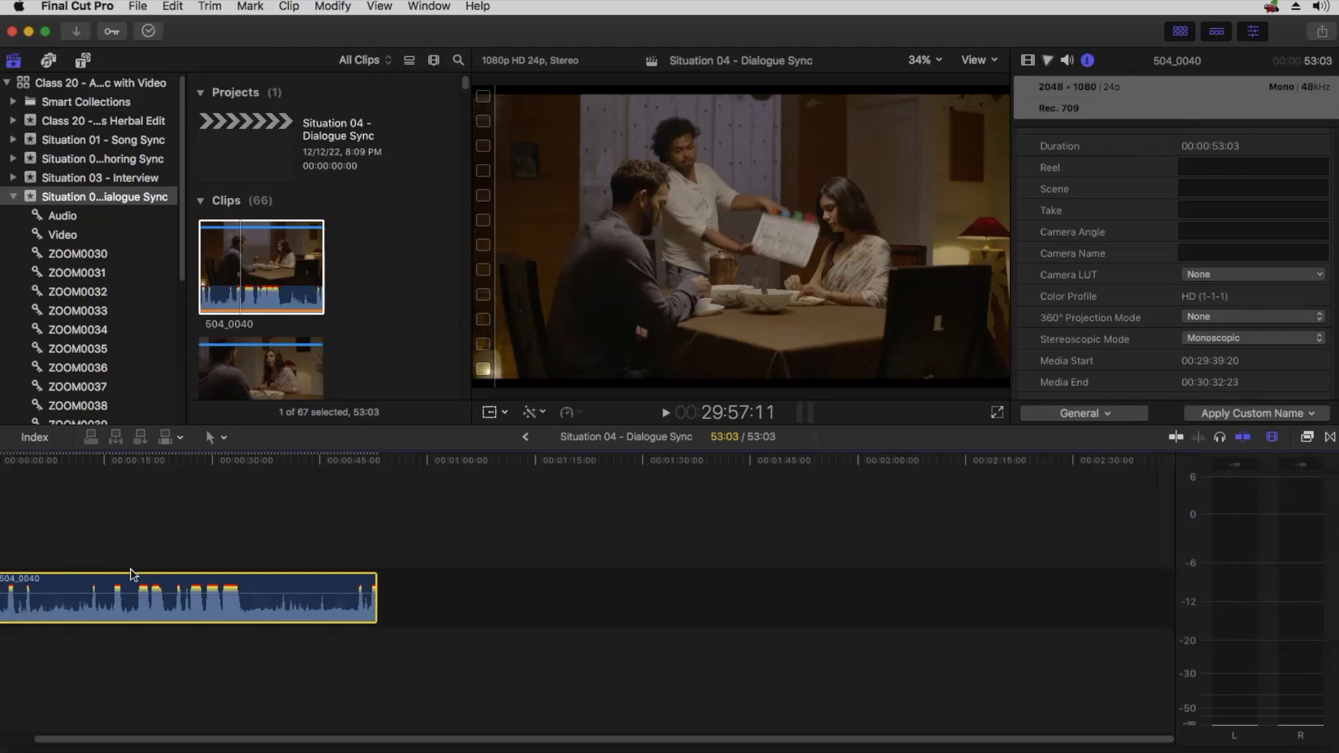
Lower the audio volume of clip 504_0040 in the timeline to bring down its clipping peaks.
left_click(18, 515)
key("super+equal")
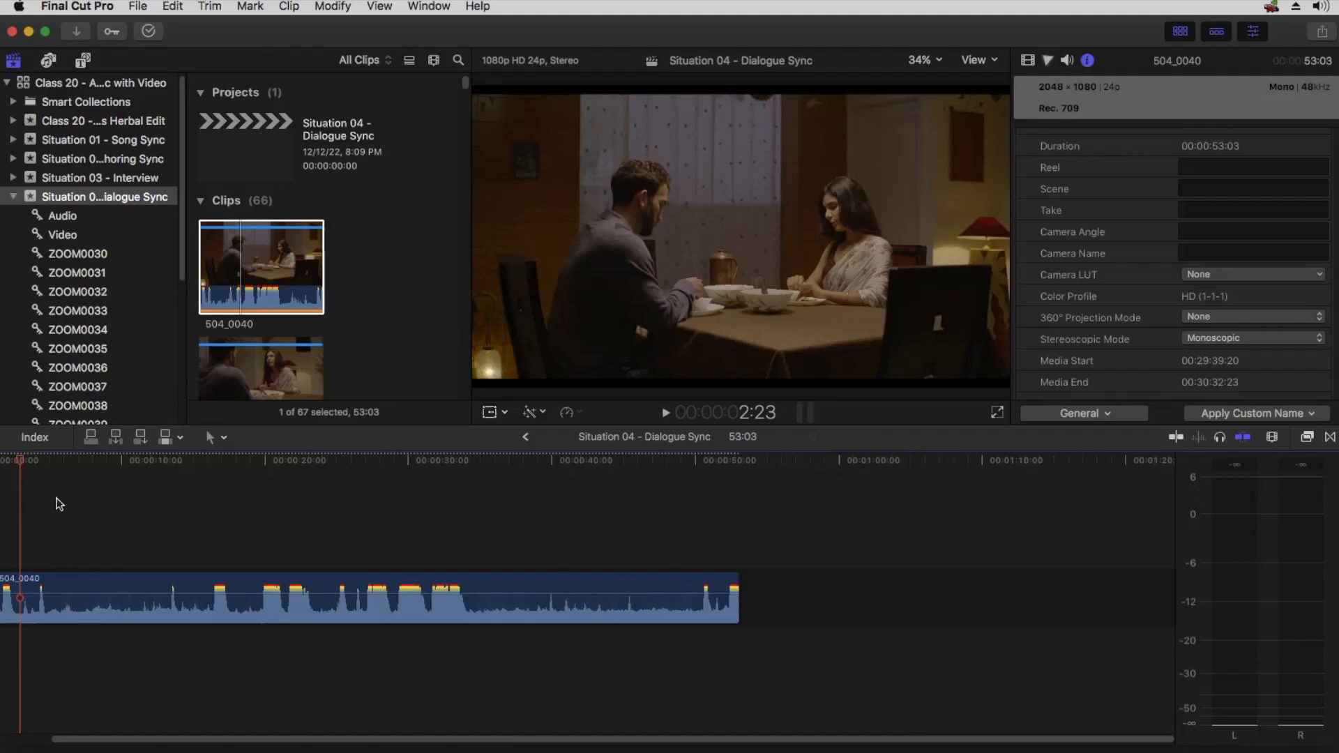
key("Home")
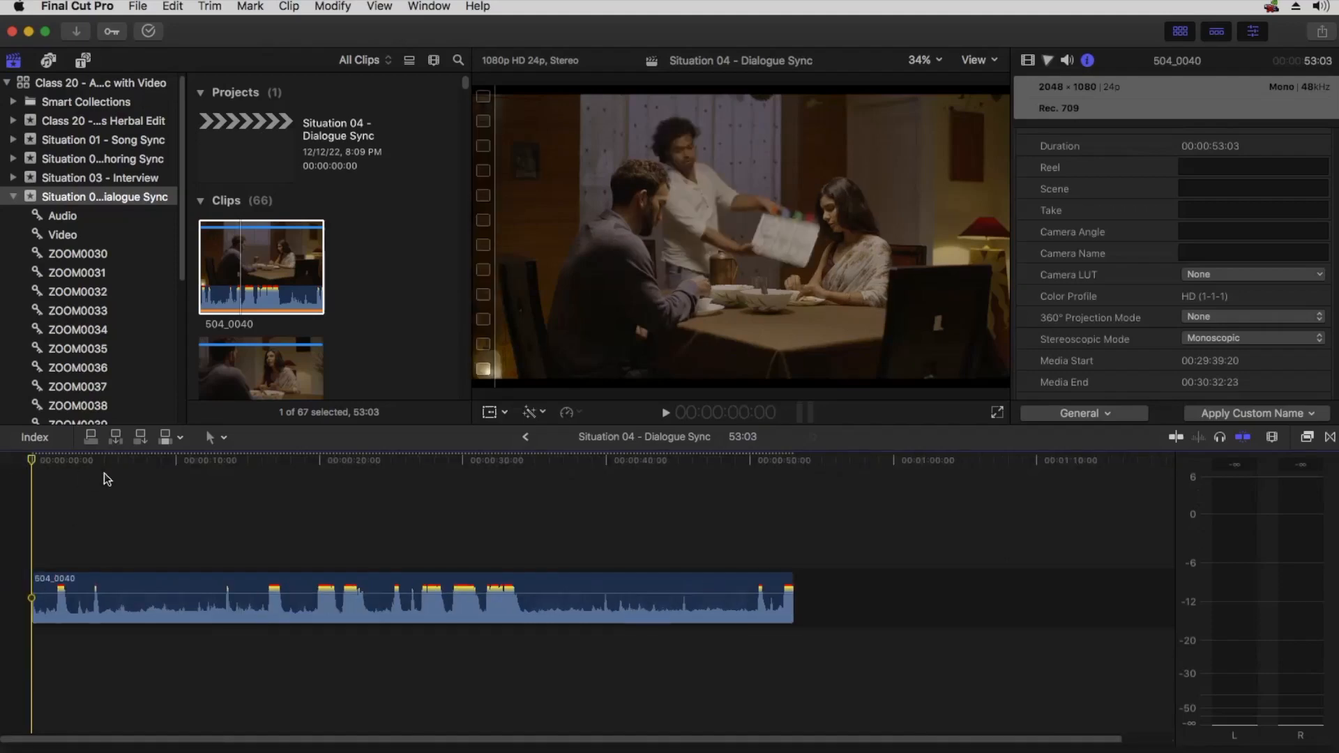
left_click(301, 611)
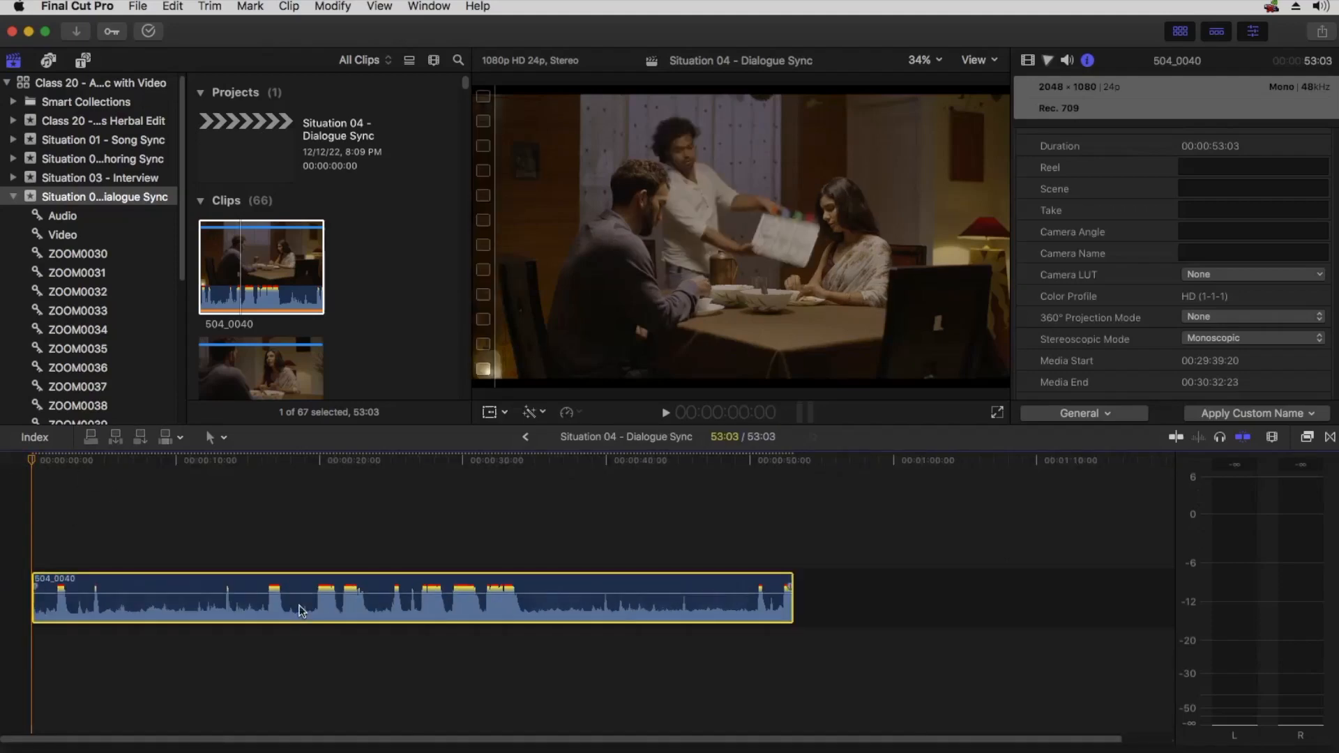
mouse_move(325, 592)
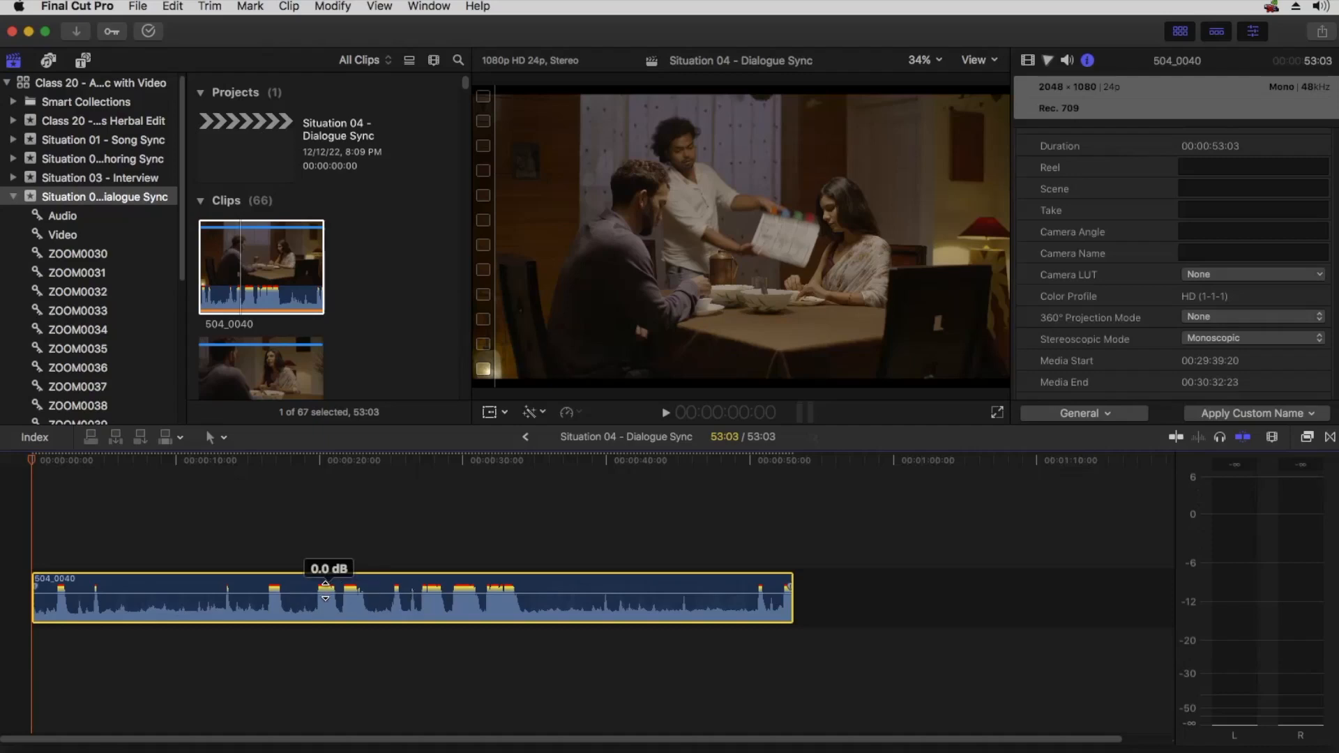
key("ctrl+minus")
key("ctrl+minus")
key("ctrl+minus")
key("ctrl+minus")
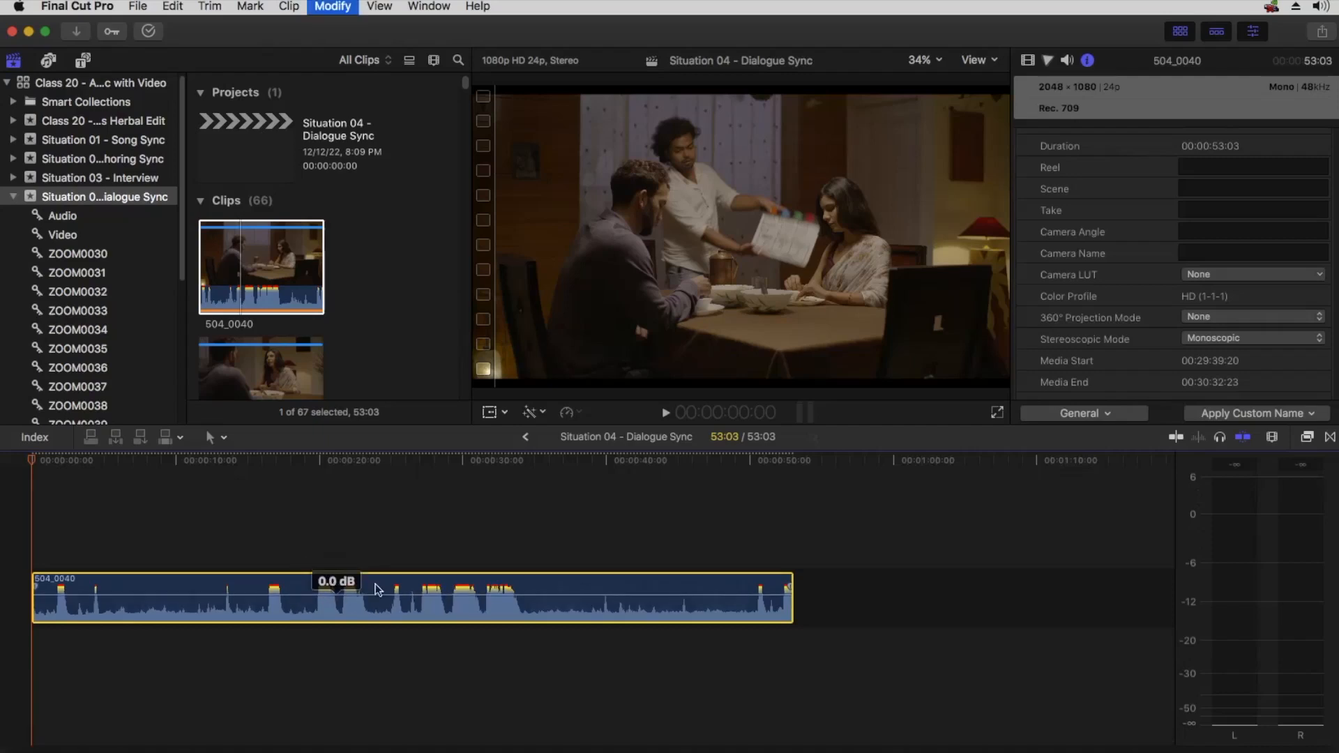
key("ctrl+minus")
key("ctrl+minus")
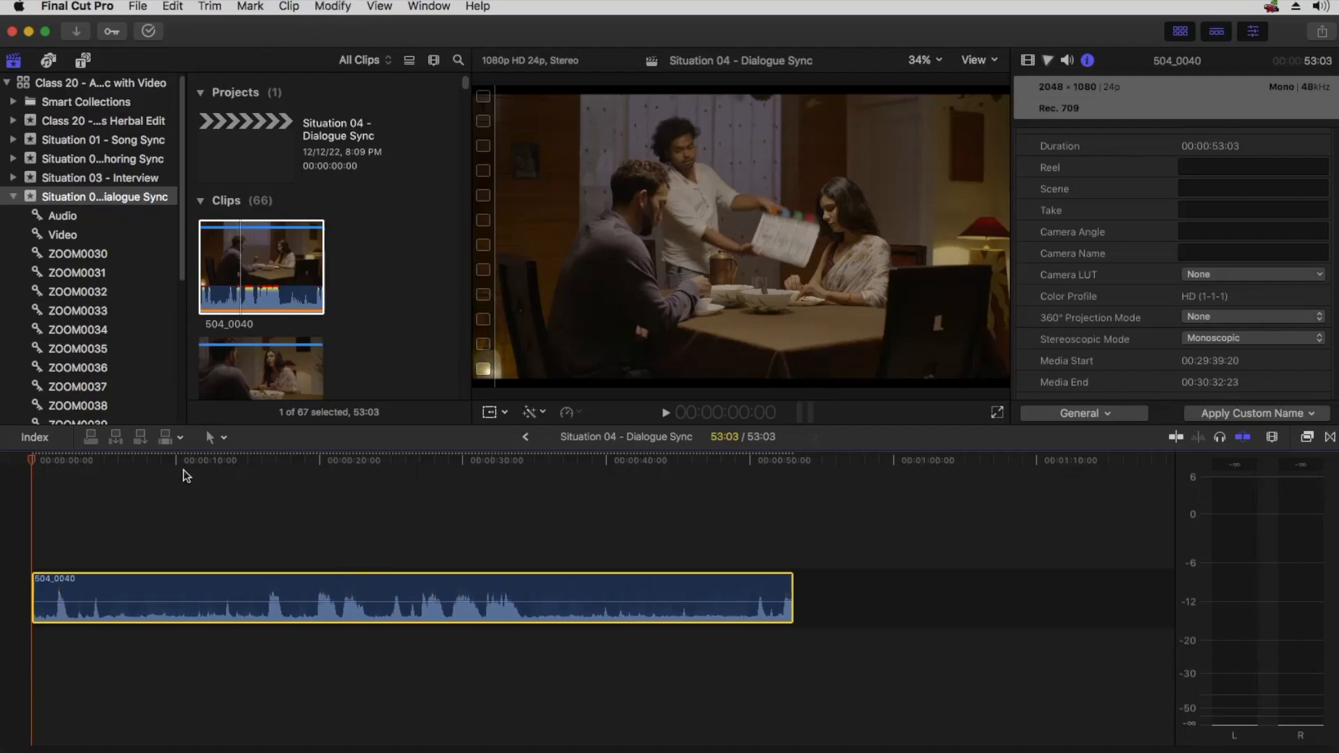
Play about the first ten seconds of the 504_0040 timeline clip and display its video properties.
key("space")
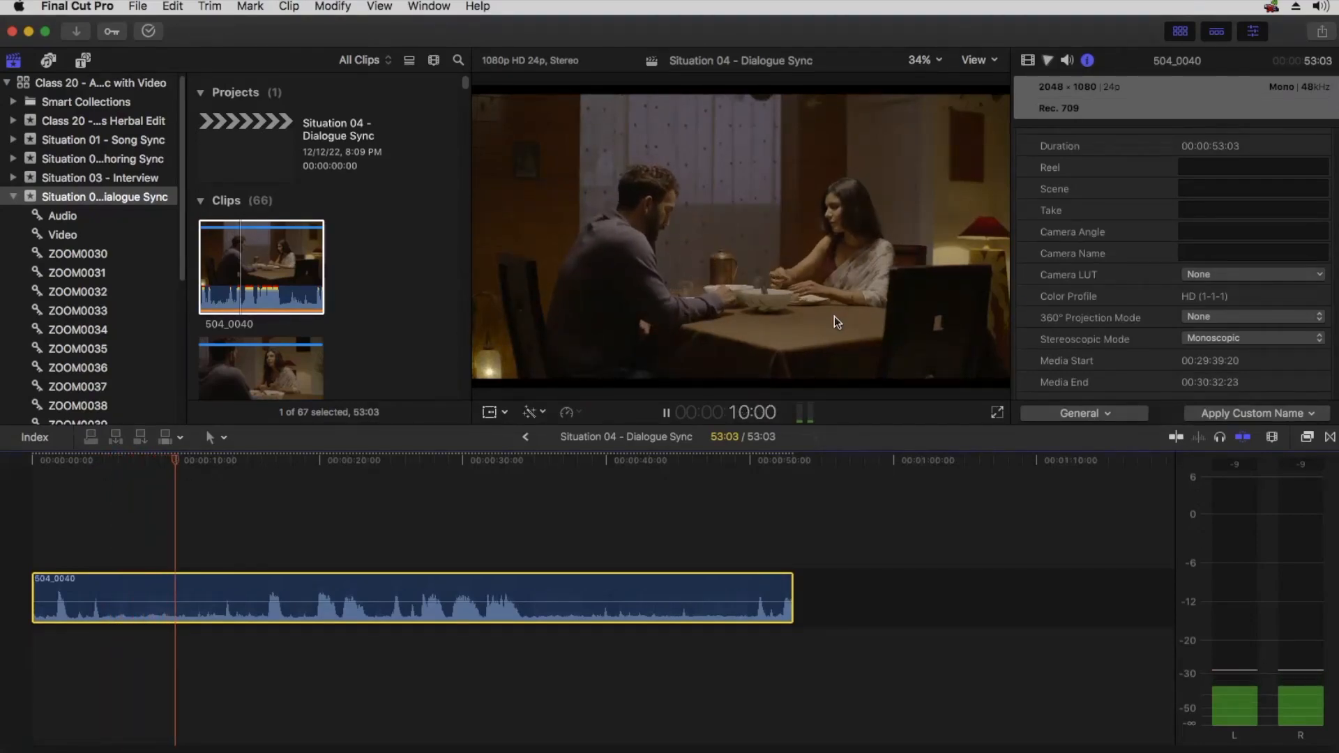
key("space")
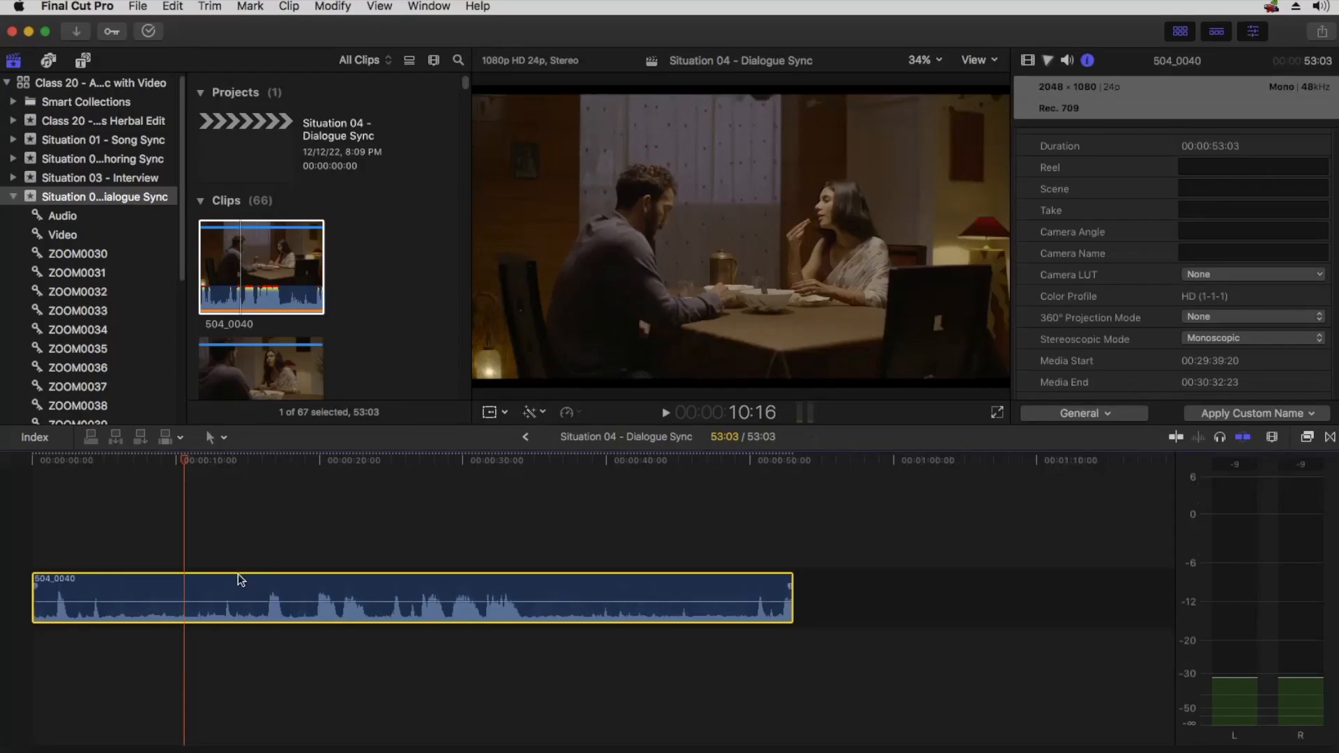
left_click(1028, 61)
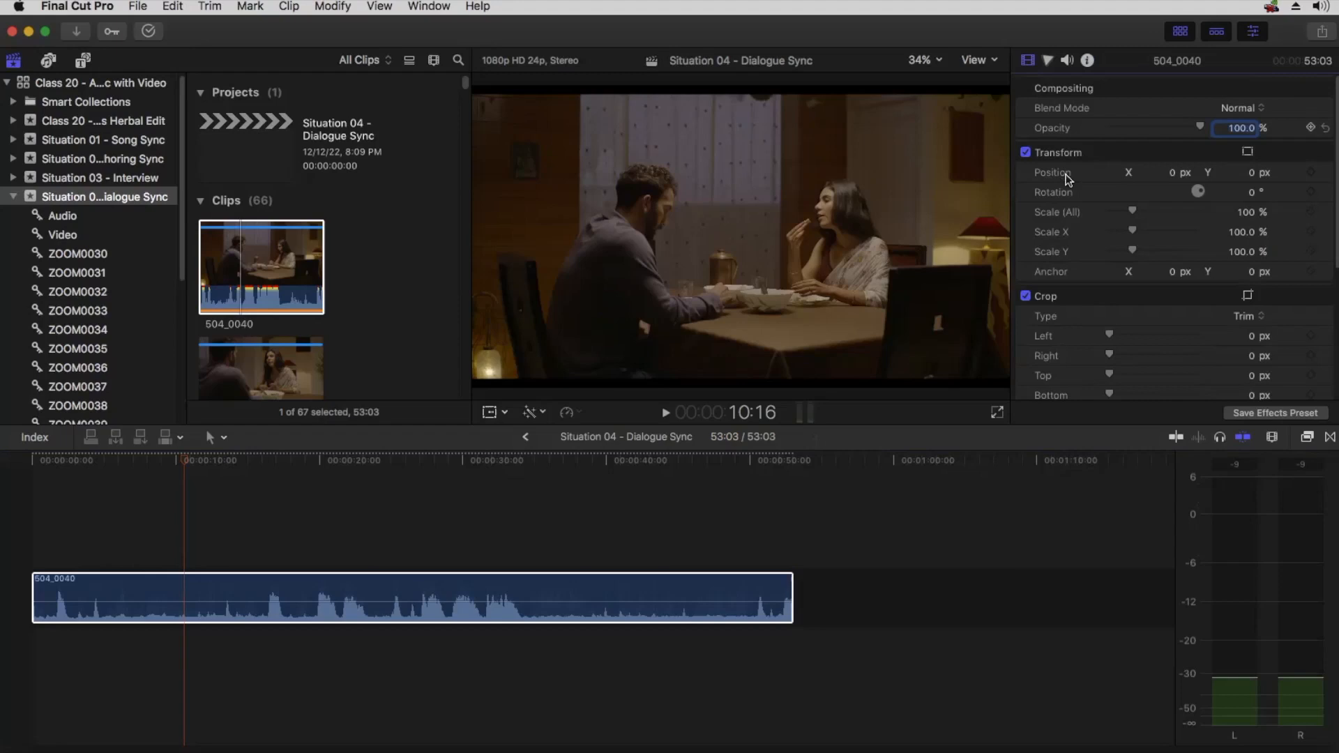
Try overall scales of 102, 105, 107 and 110% on clip 504_0040, with its Y position at 9 px.
left_click(1241, 216)
type("102")
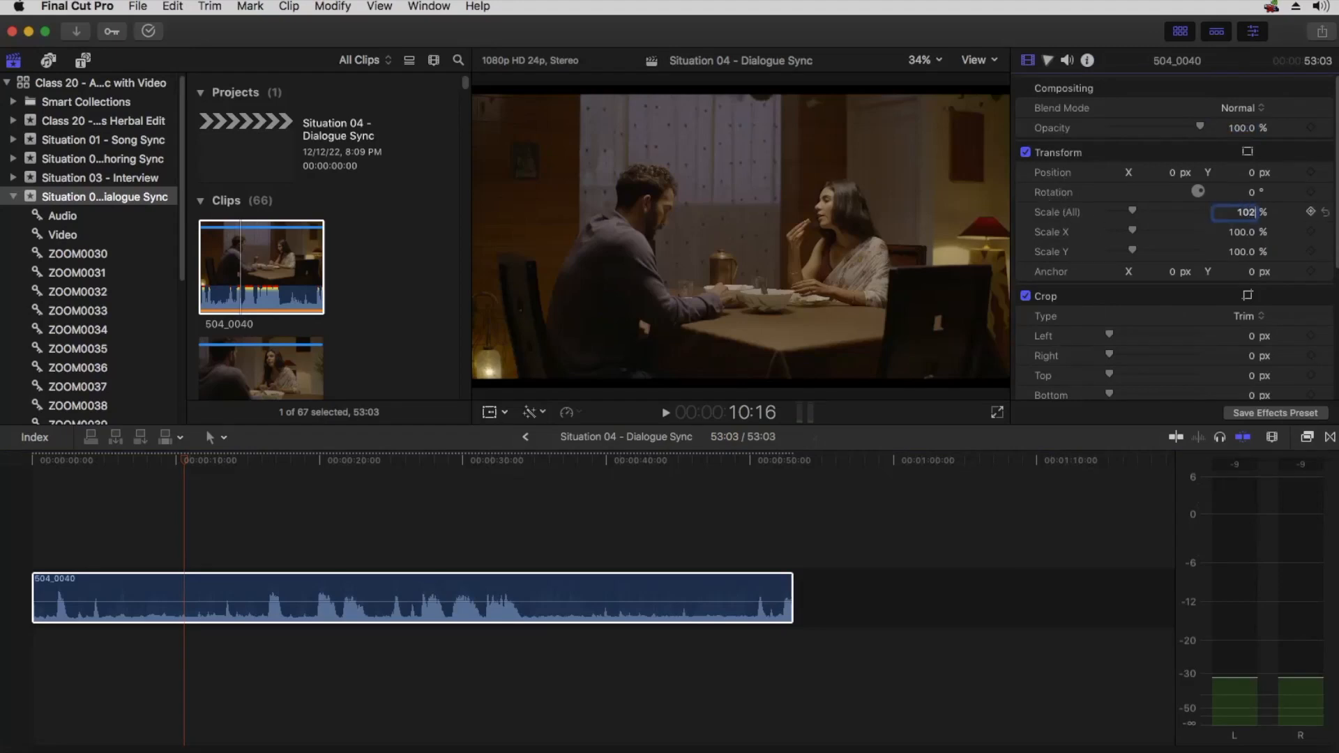
key("Return")
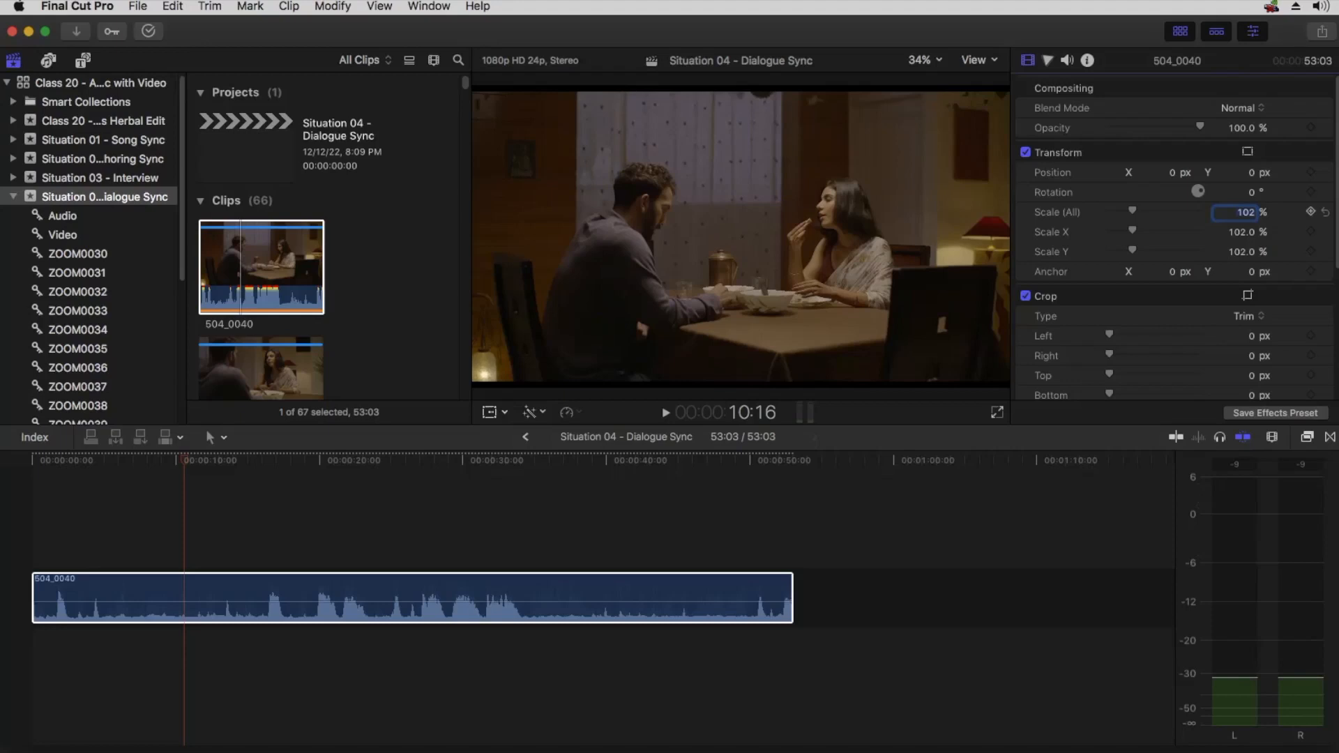
type("105")
key("Return")
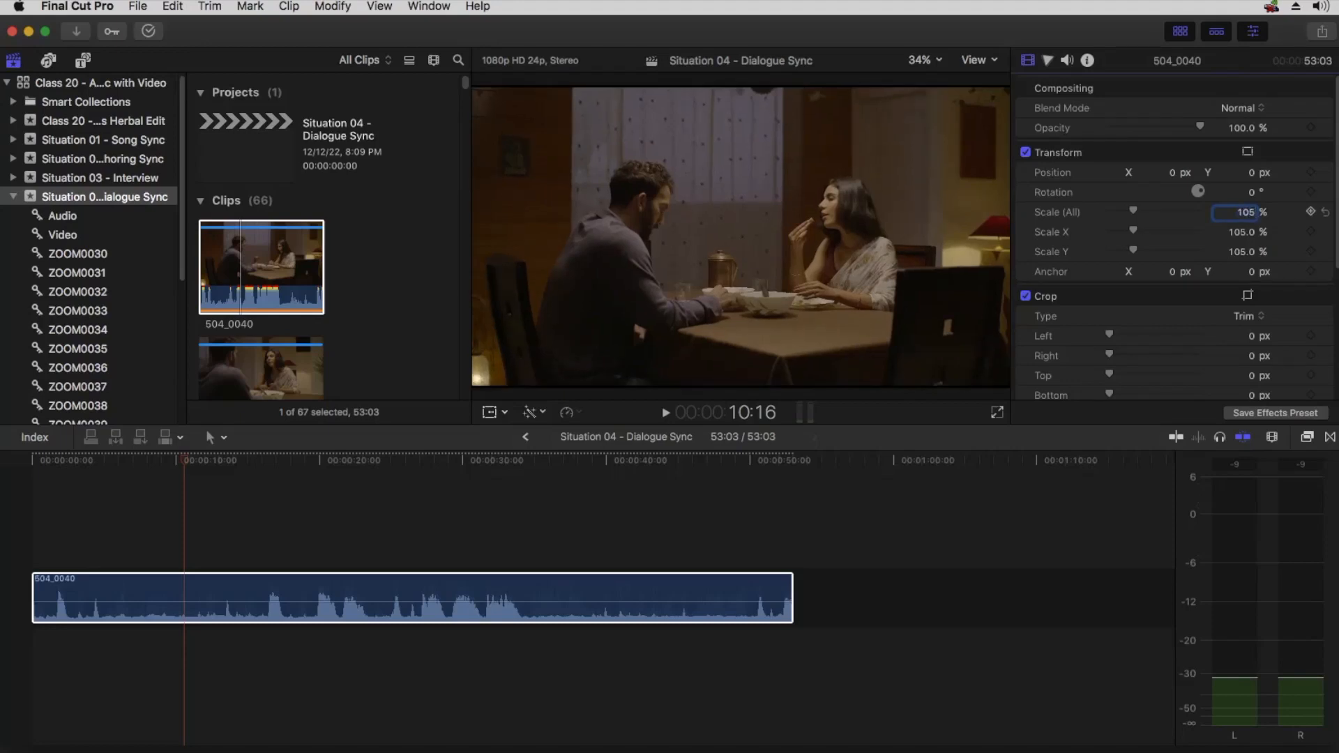
type("107")
key("Return")
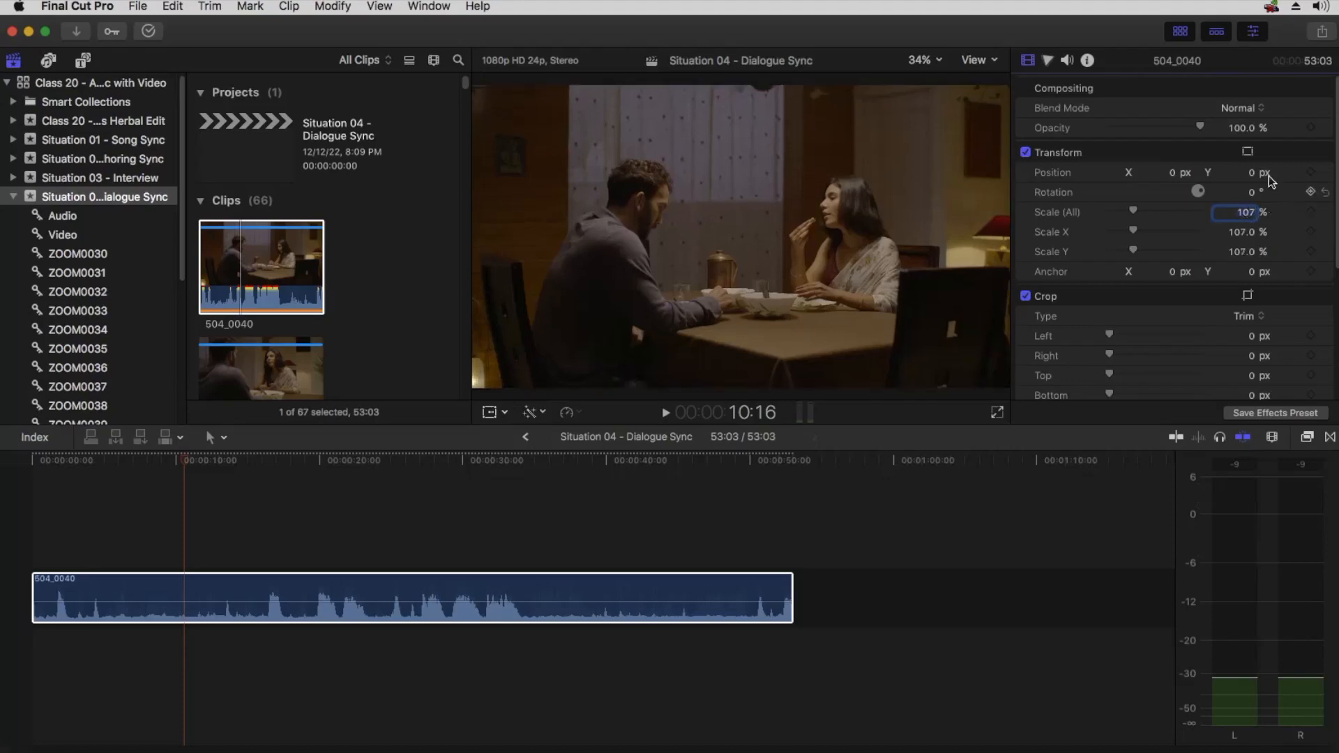
left_click_drag(1250, 172, 1250, 173)
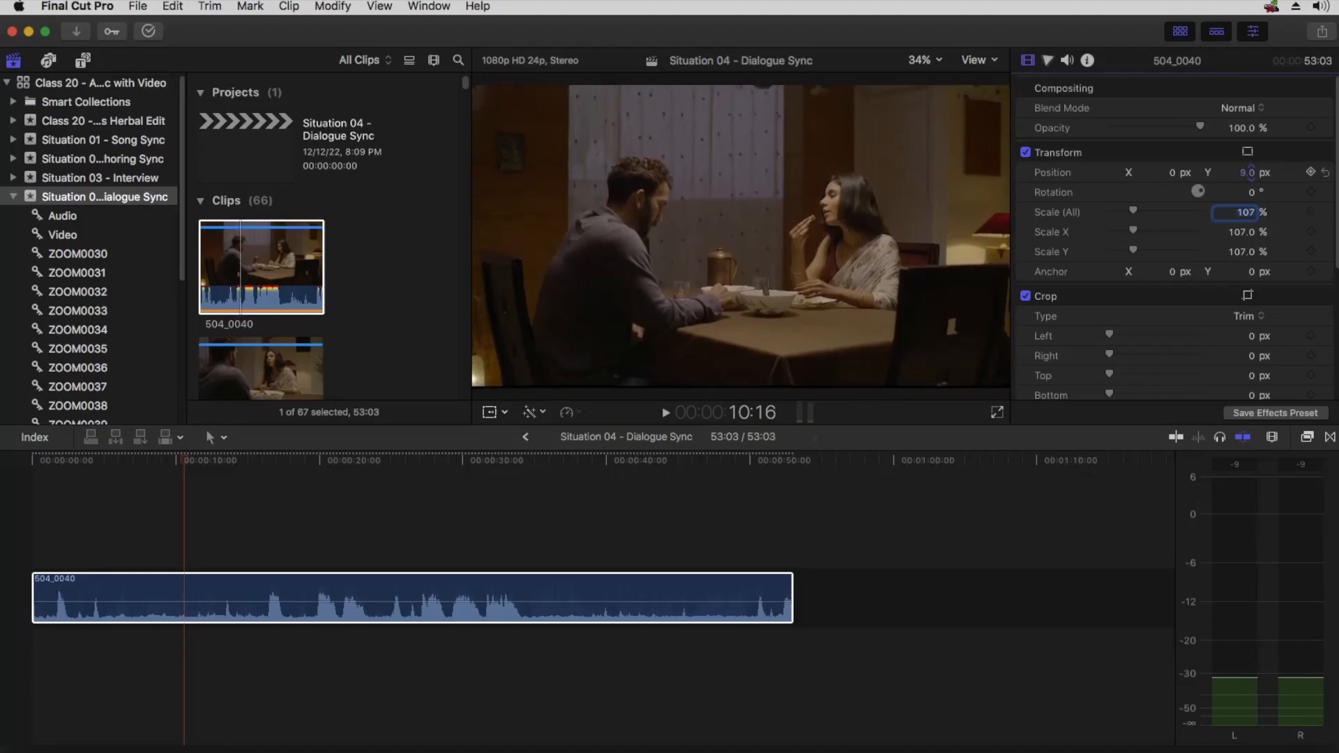
type("110")
key("Return")
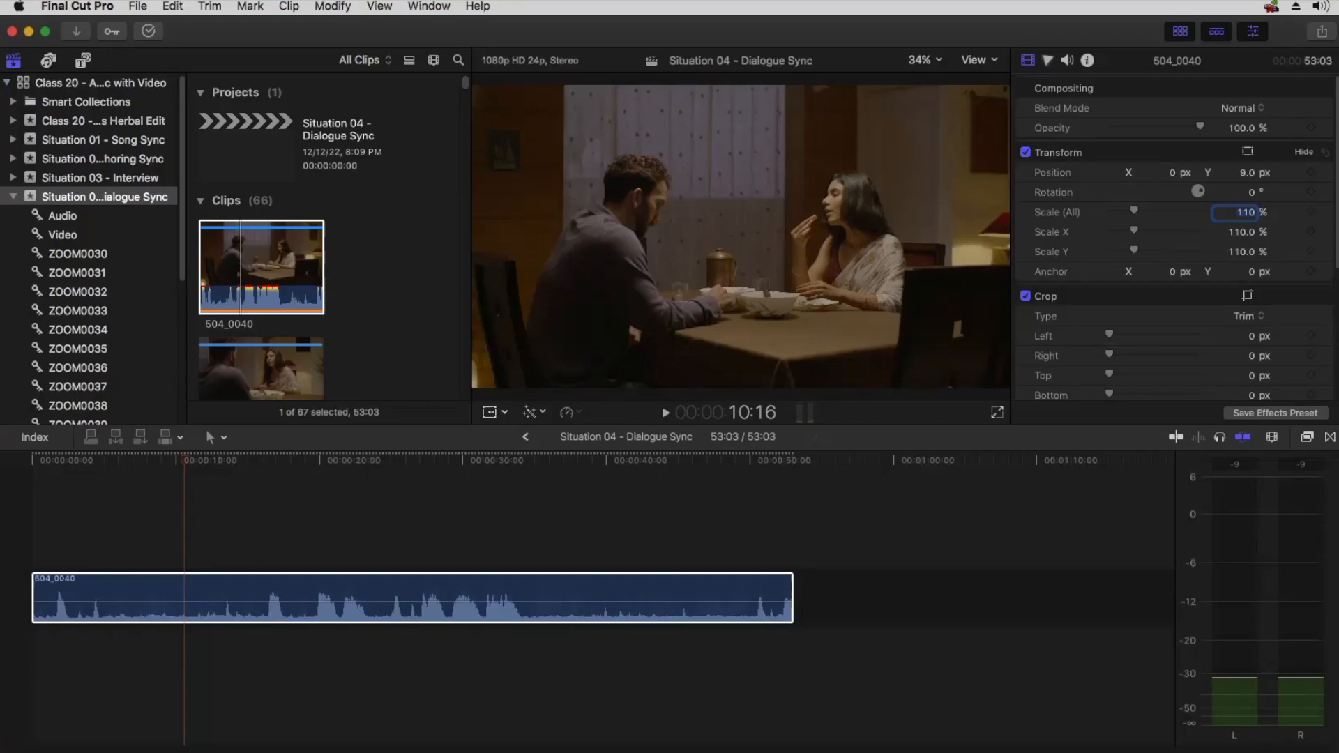
Reset the transform of clip 504_0040 and set its overall scale to 107%.
left_click(1326, 151)
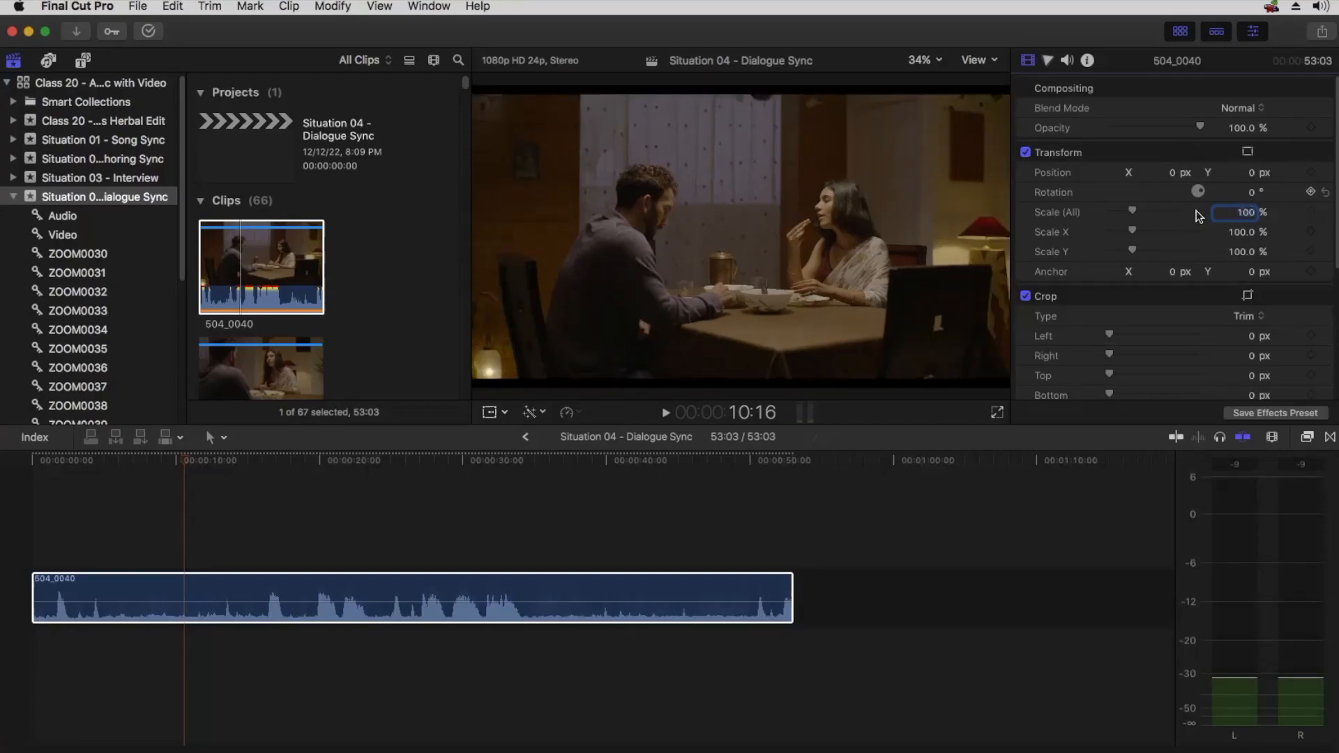
type("107")
key("Return")
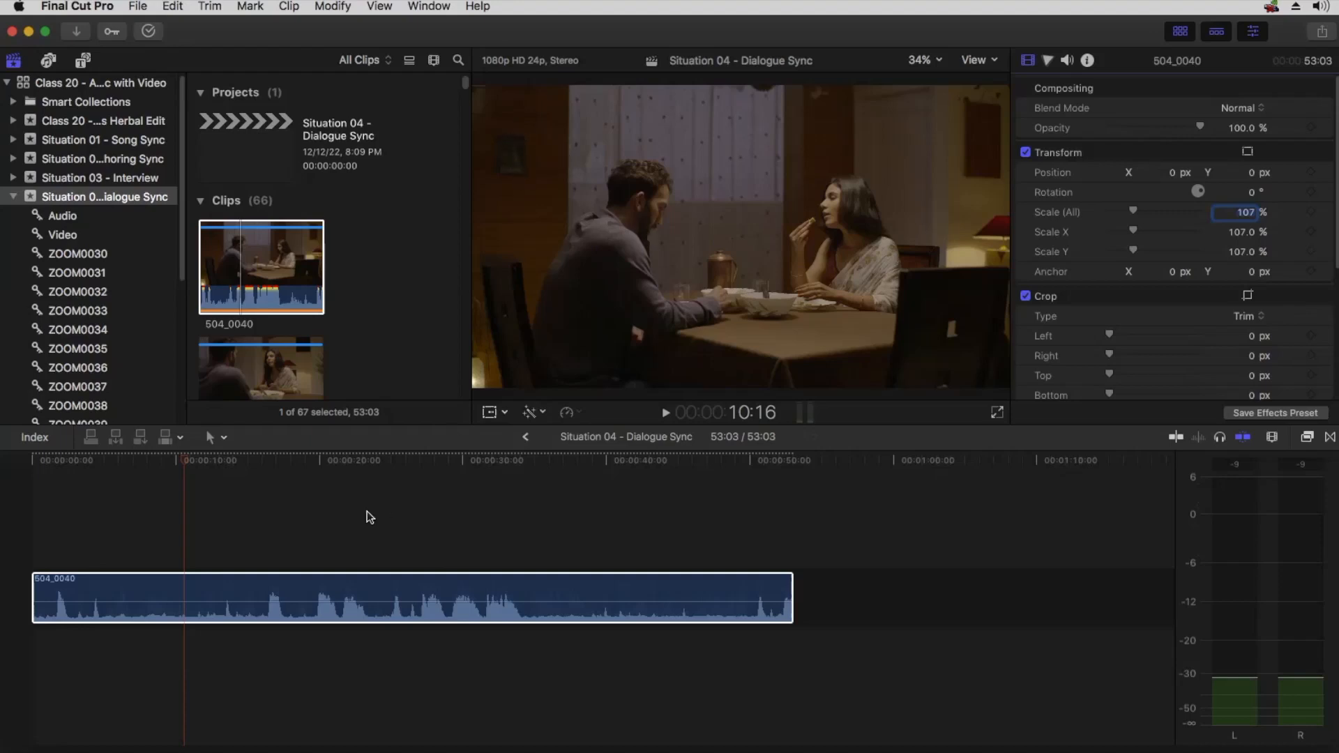
Play the 504_0040 timeline clip from about 11 to 23 seconds to check its picture and scratch audio.
left_click(197, 487)
left_click(197, 491)
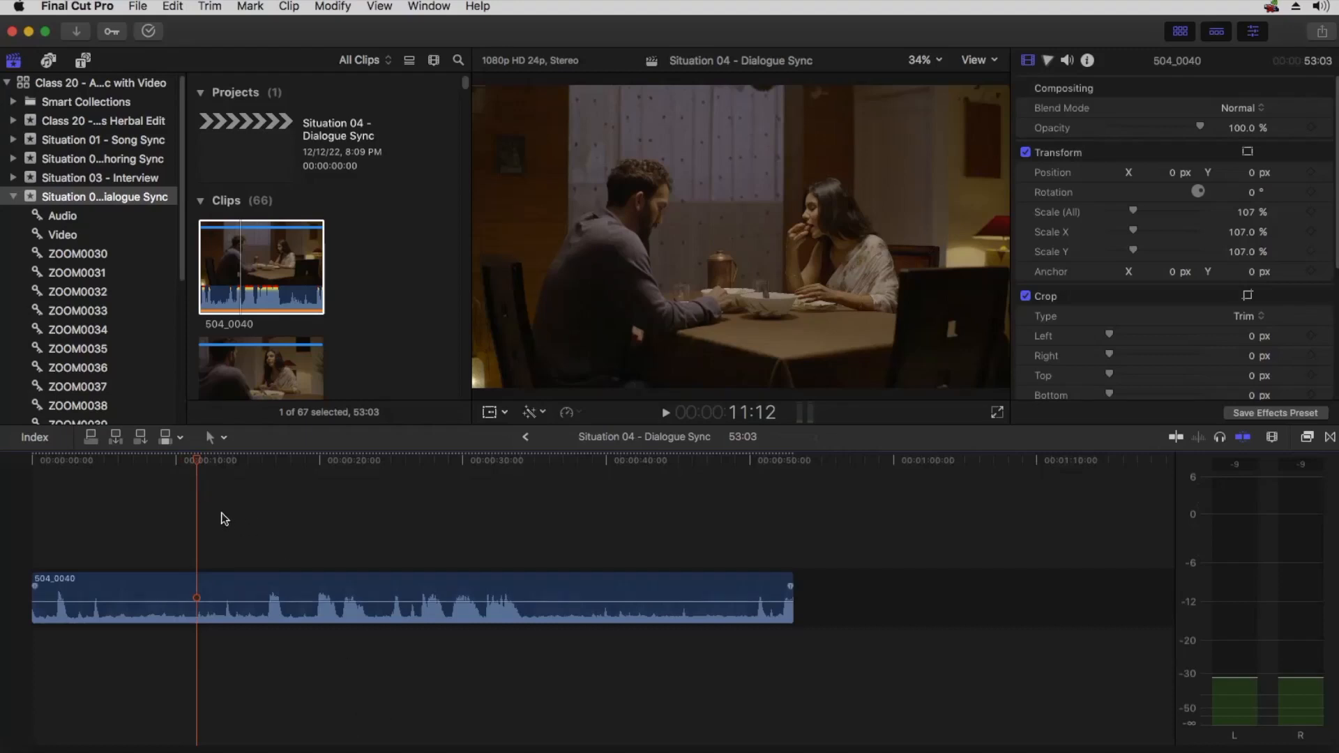
key("space")
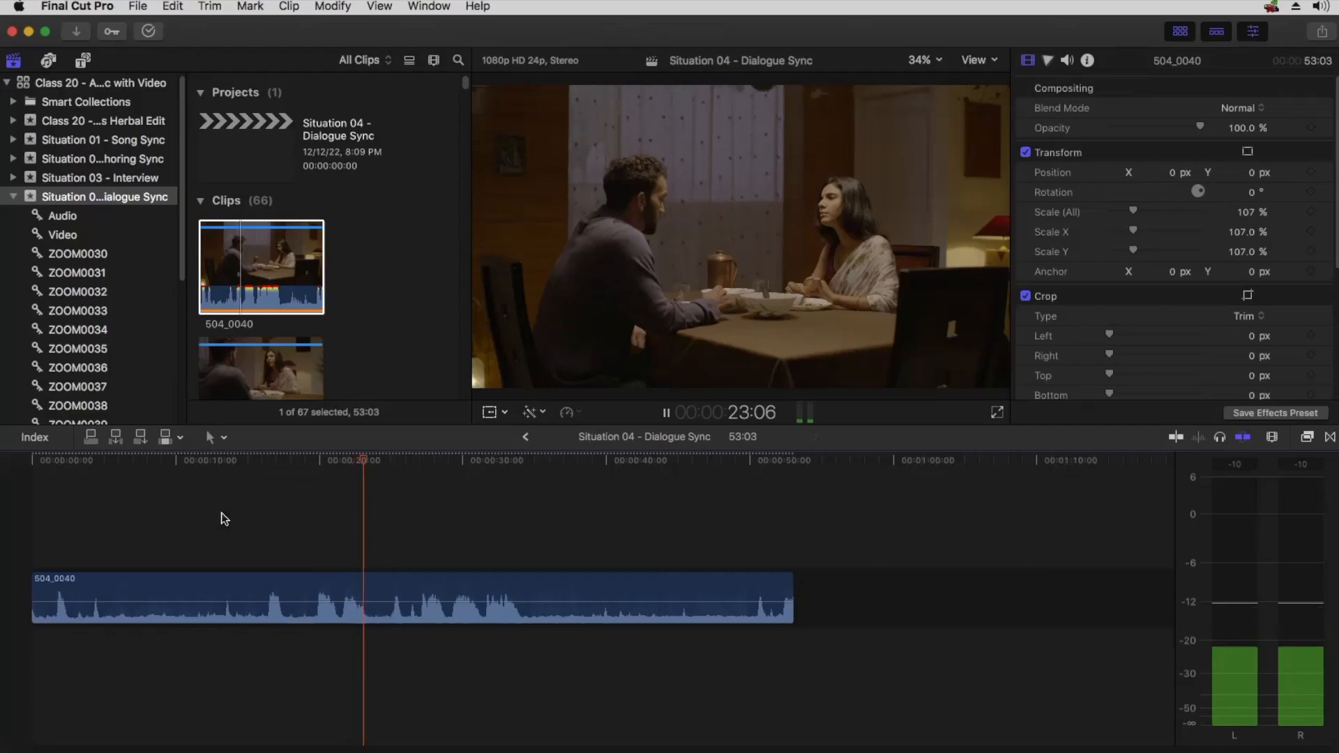
key("space")
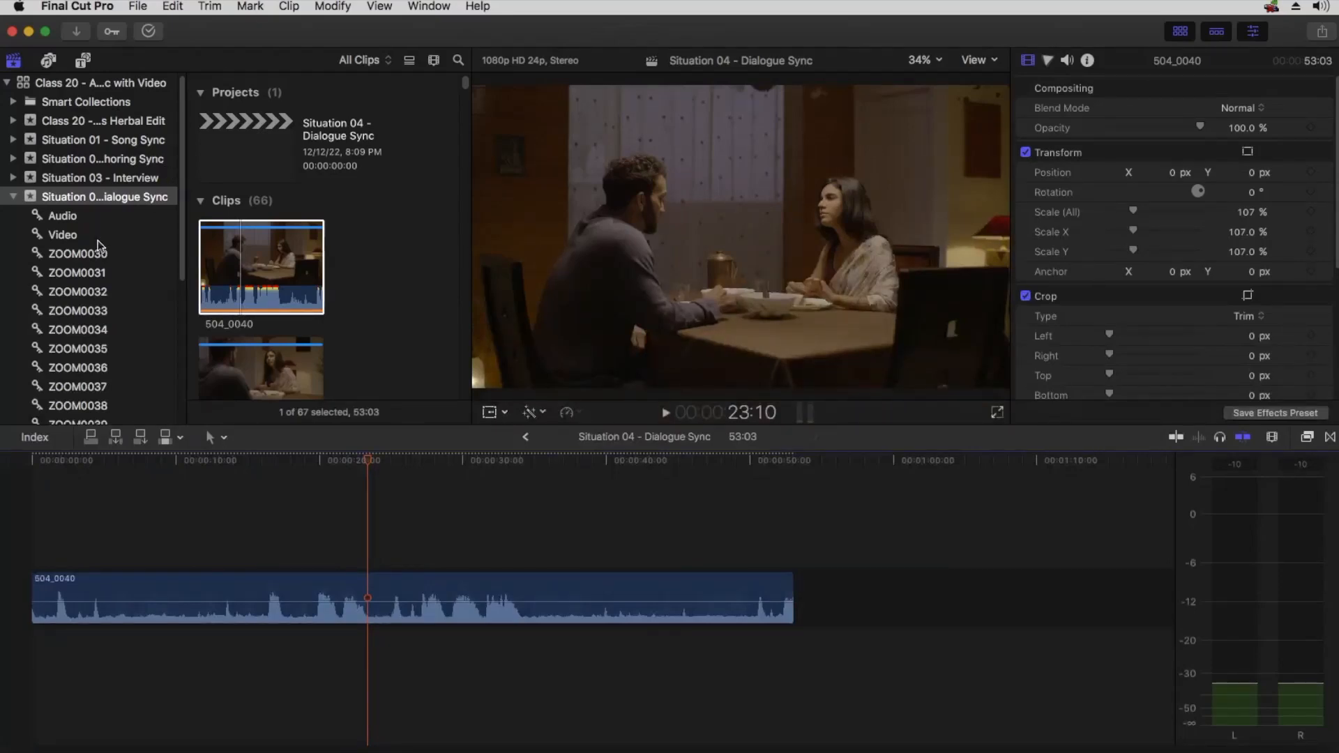
Open the ZOOM0030 keyword collection and listen to the ZOOM0030_Tr1 recording.
left_click(86, 253)
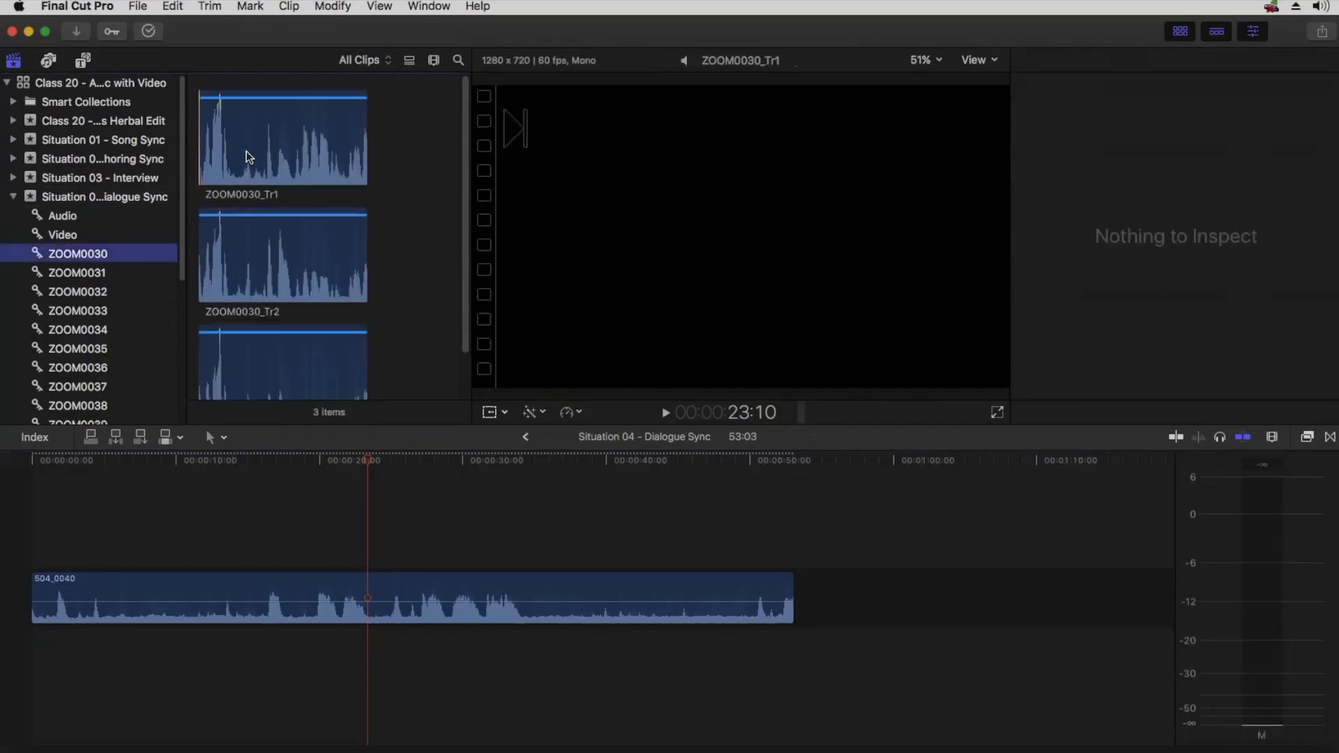
left_click(216, 155)
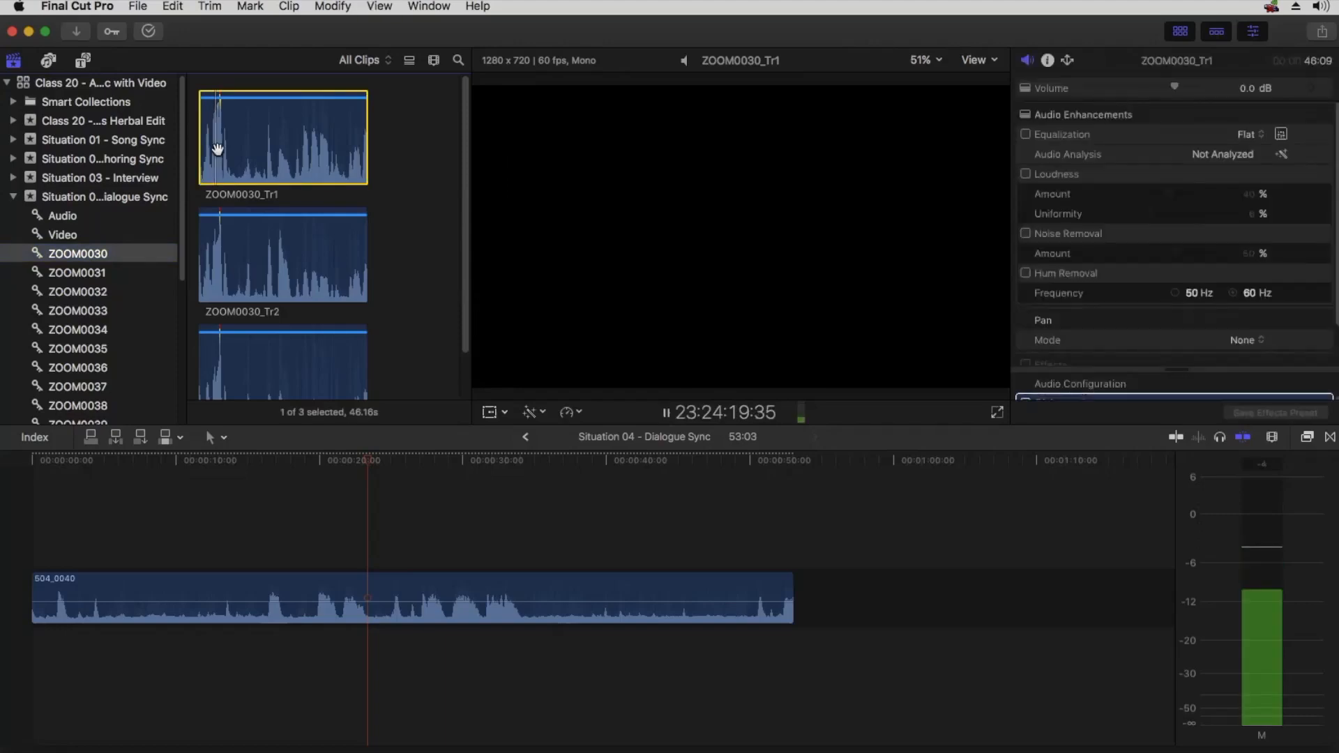
key("space")
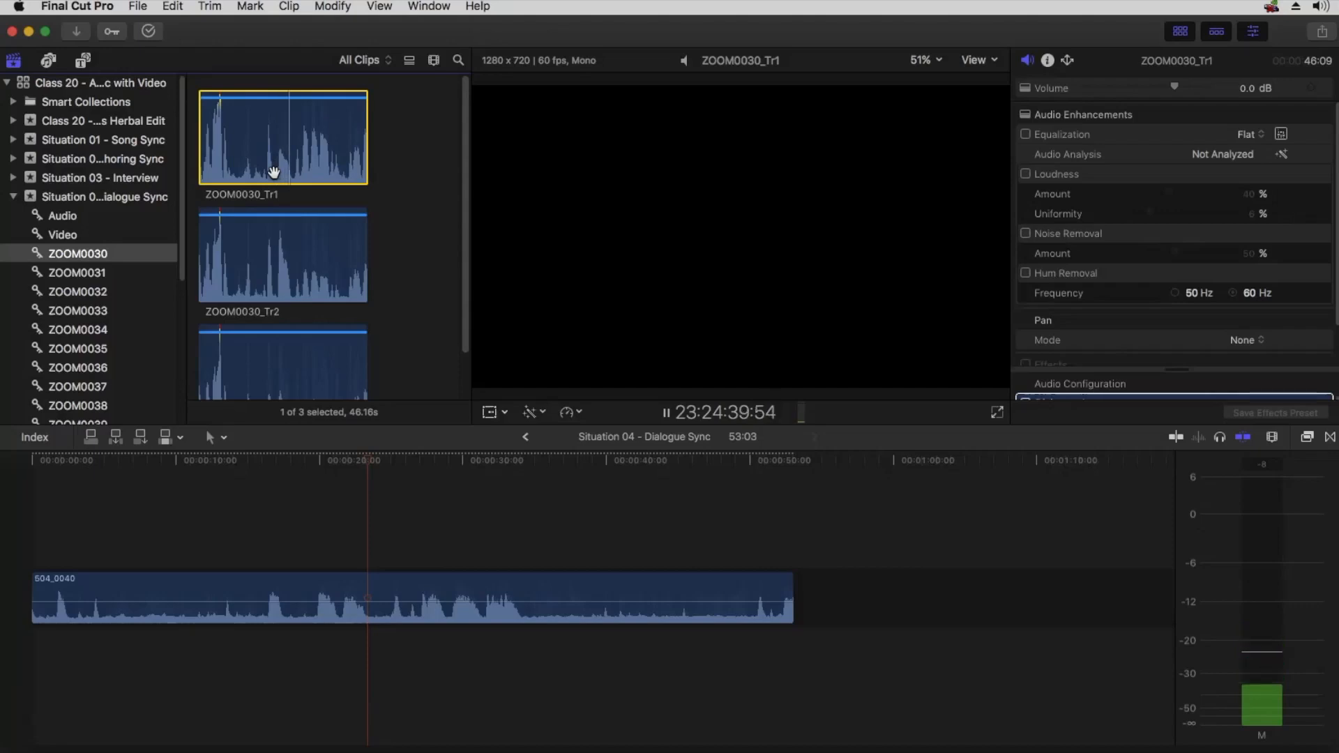
key("space")
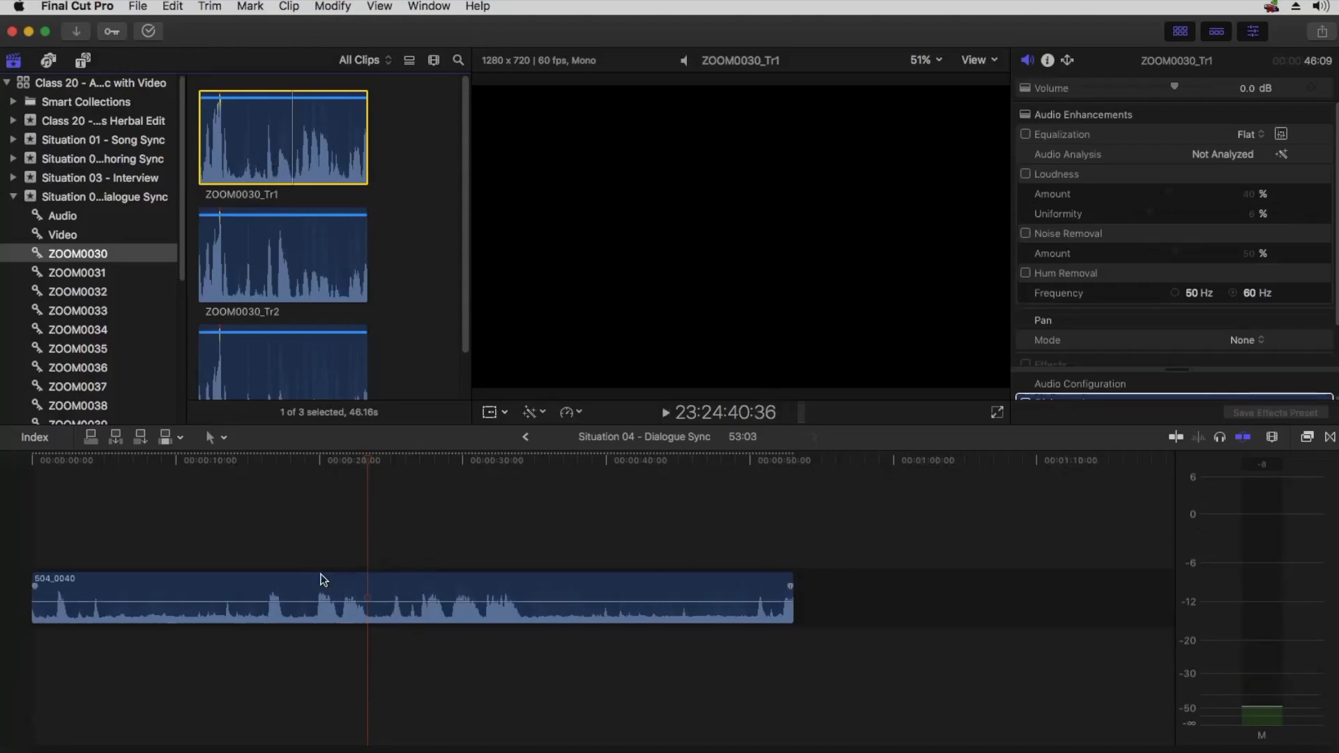
Attach ZOOM0030_Tr1 beneath clip 504_0040 at the start of the timeline.
left_click_drag(284, 148, 38, 656)
left_click(272, 512)
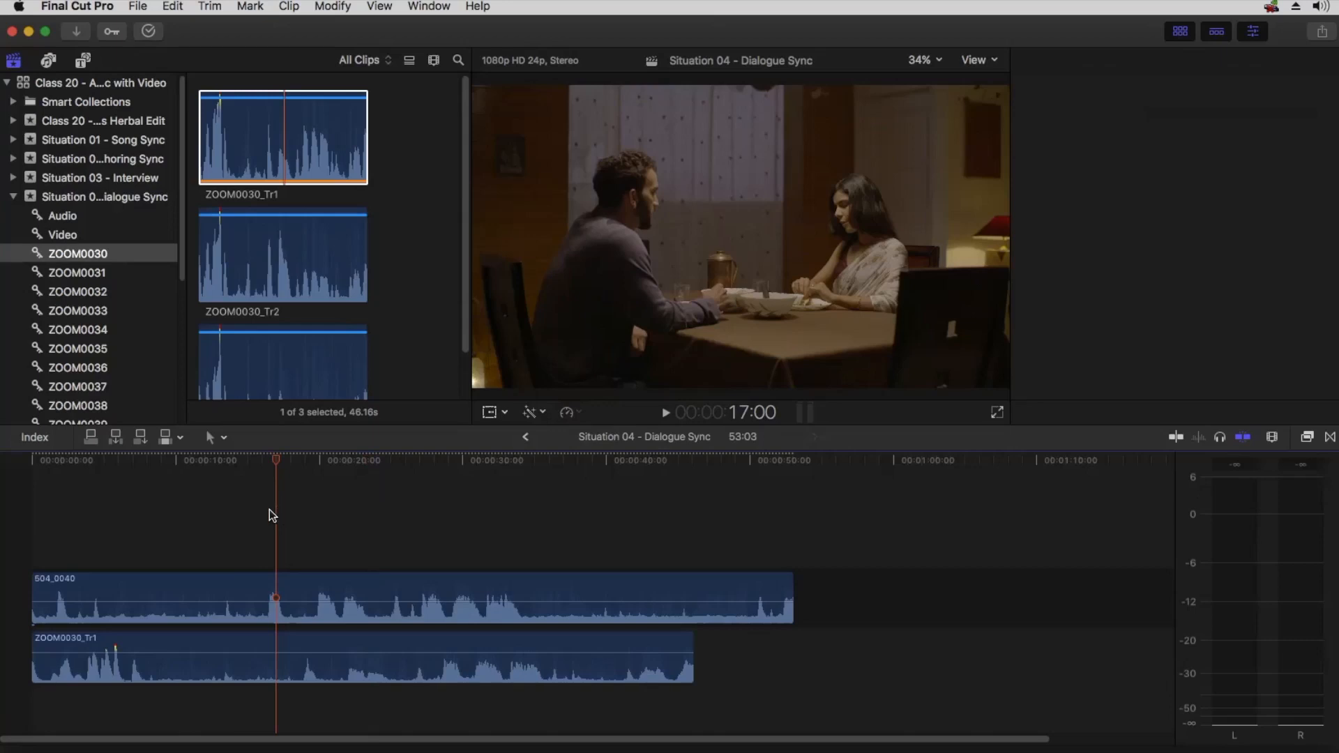
key("super+4")
key("super+equal")
Switch the keyboard command set to Default and disable clip 504_0040 in the timeline.
left_click(376, 614)
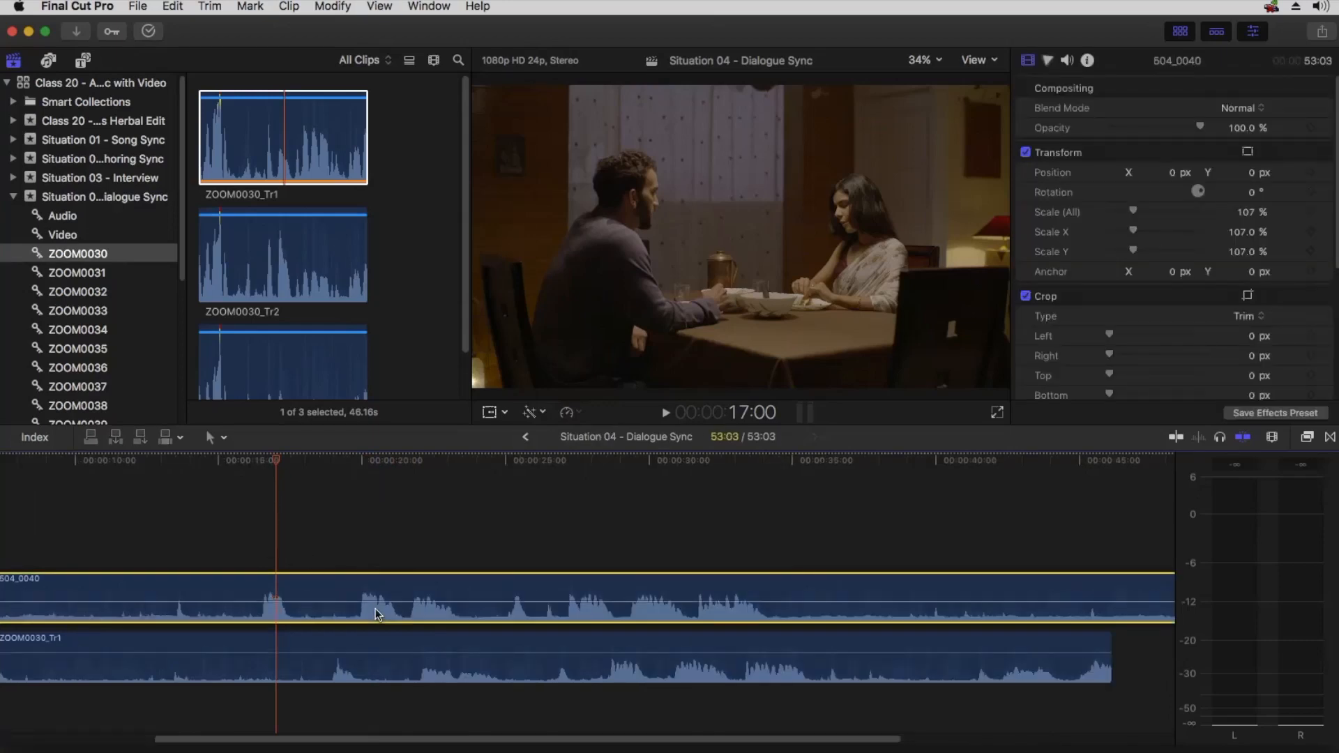
key("super+b")
key("super+z")
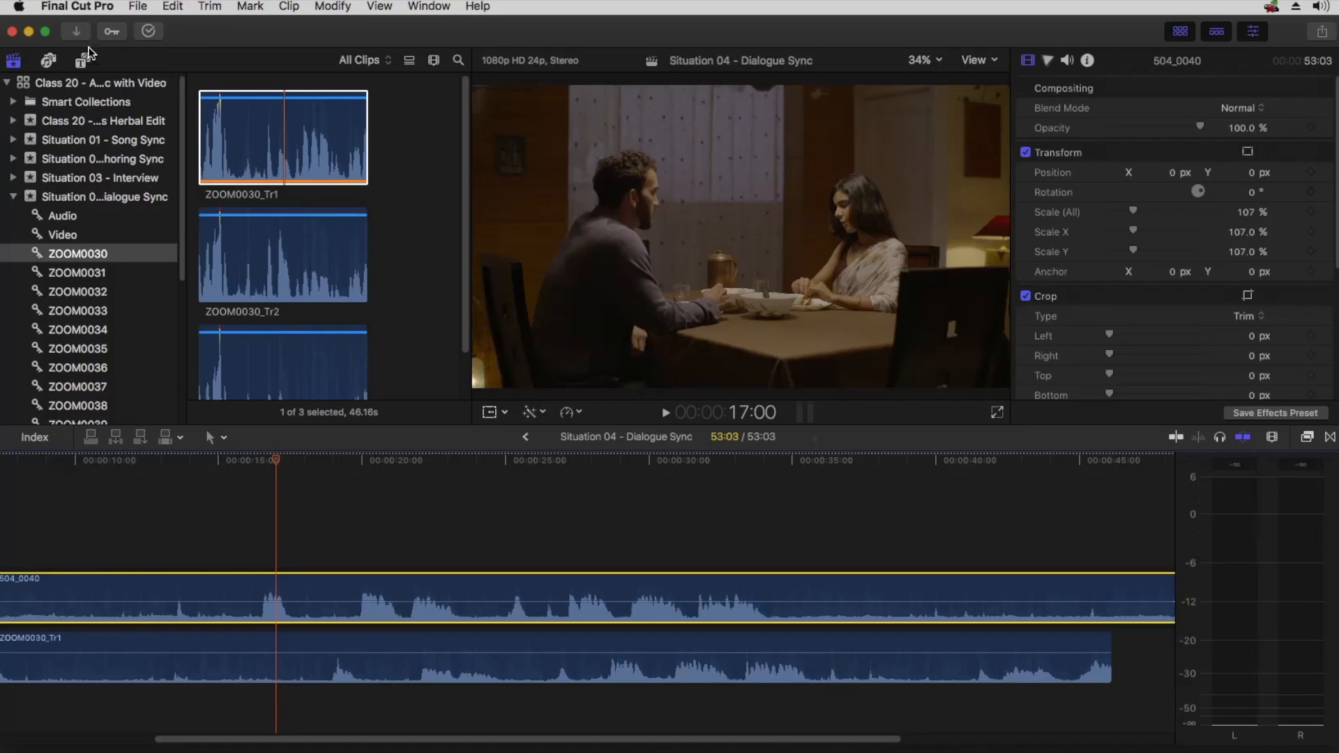
left_click(82, 9)
mouse_move(74, 67)
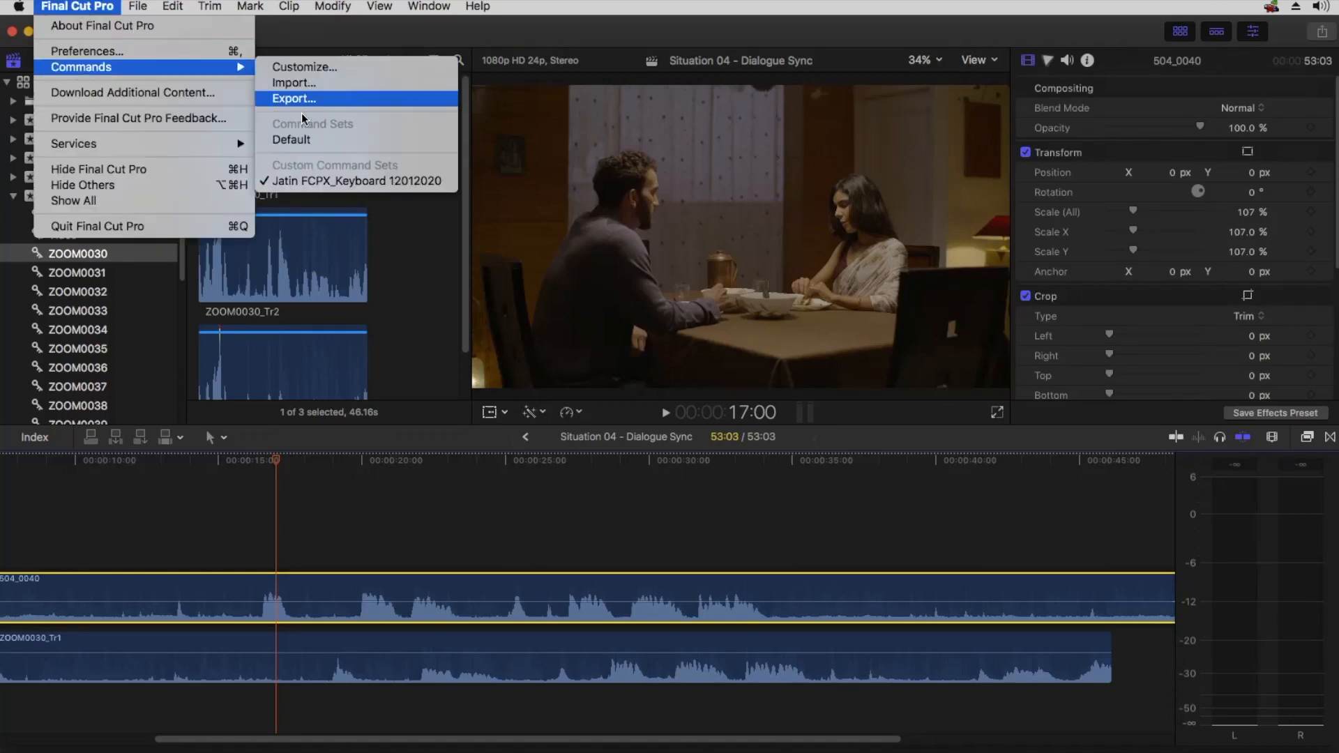
left_click(315, 141)
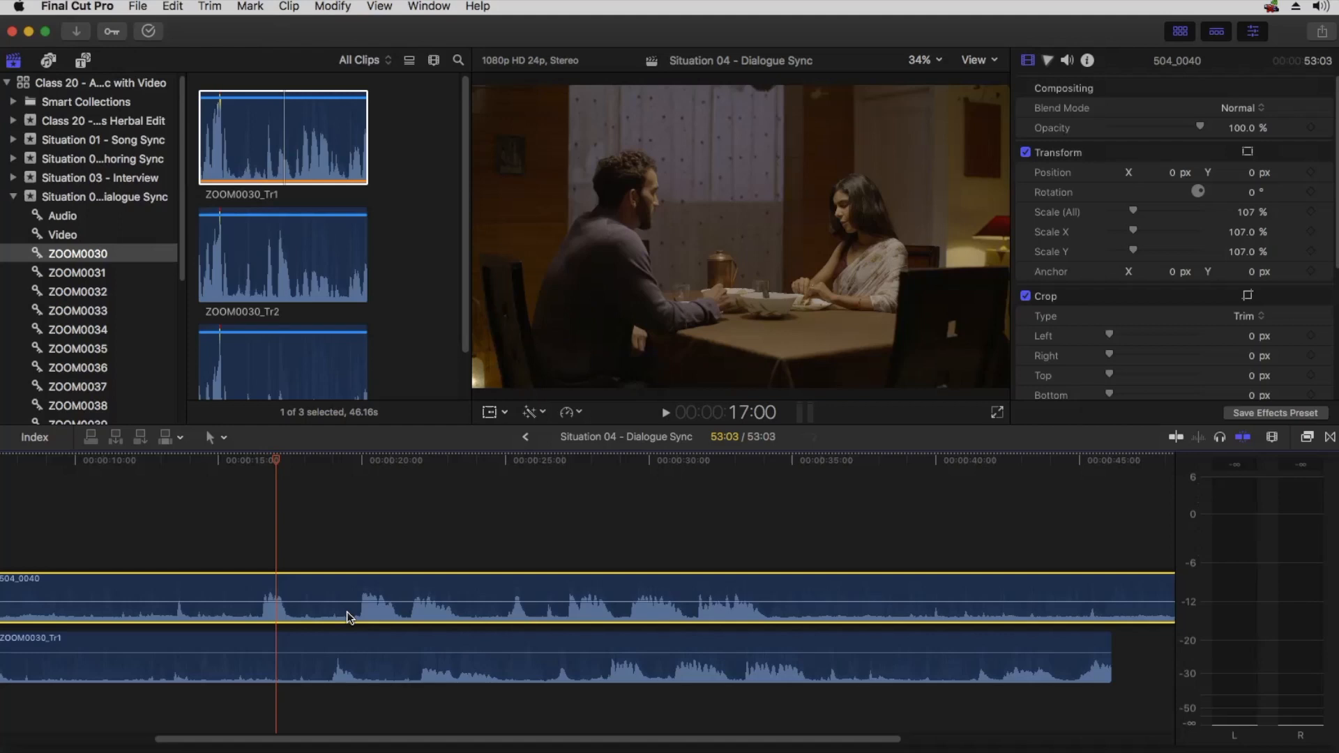
key("v")
Locate the start of the spoken line in ZOOM0030_Tr1 frame by frame and place a marker on that clip at 22:03.
left_click(341, 475)
key("space")
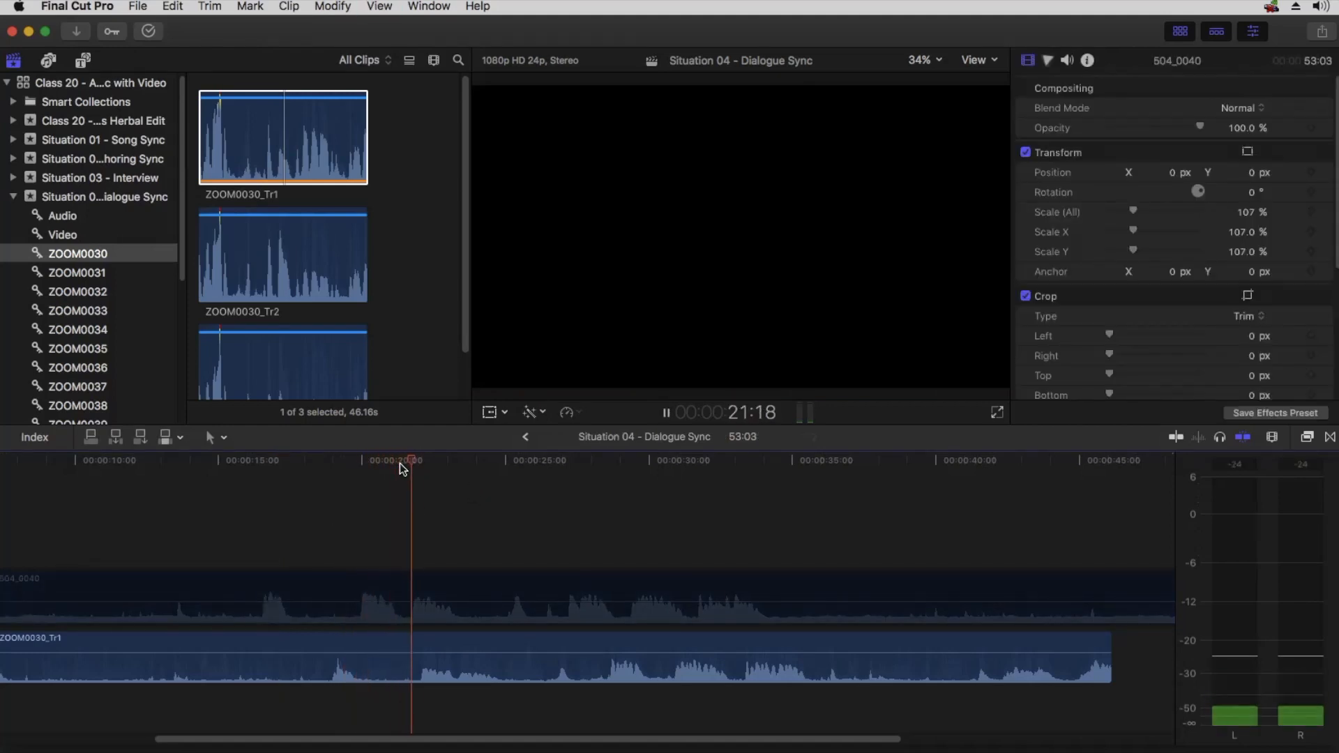
key("space")
key("Left")
key("Left")
key("Left")
key("Left")
key("Left")
key("Left")
key("Left")
key("Left")
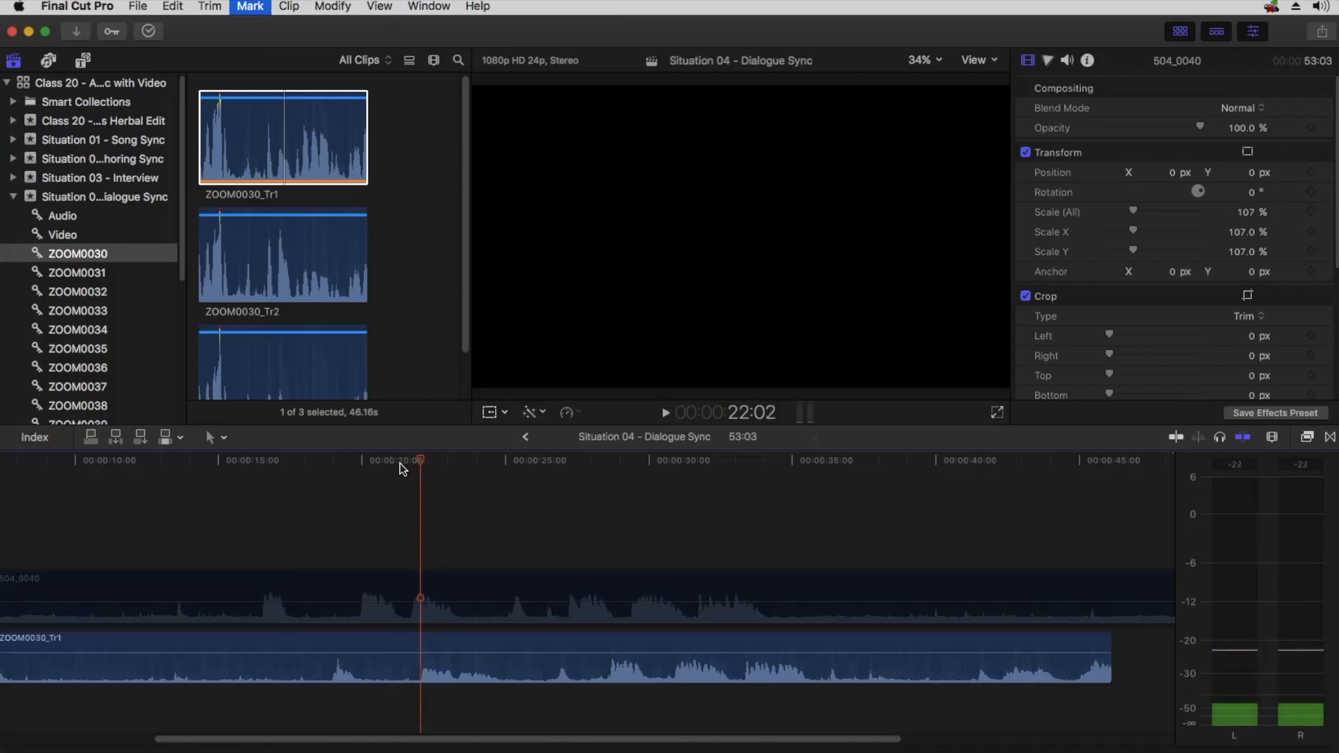
key("Left")
key("Left")
key("Right")
key("Right")
key("Right")
key("Right")
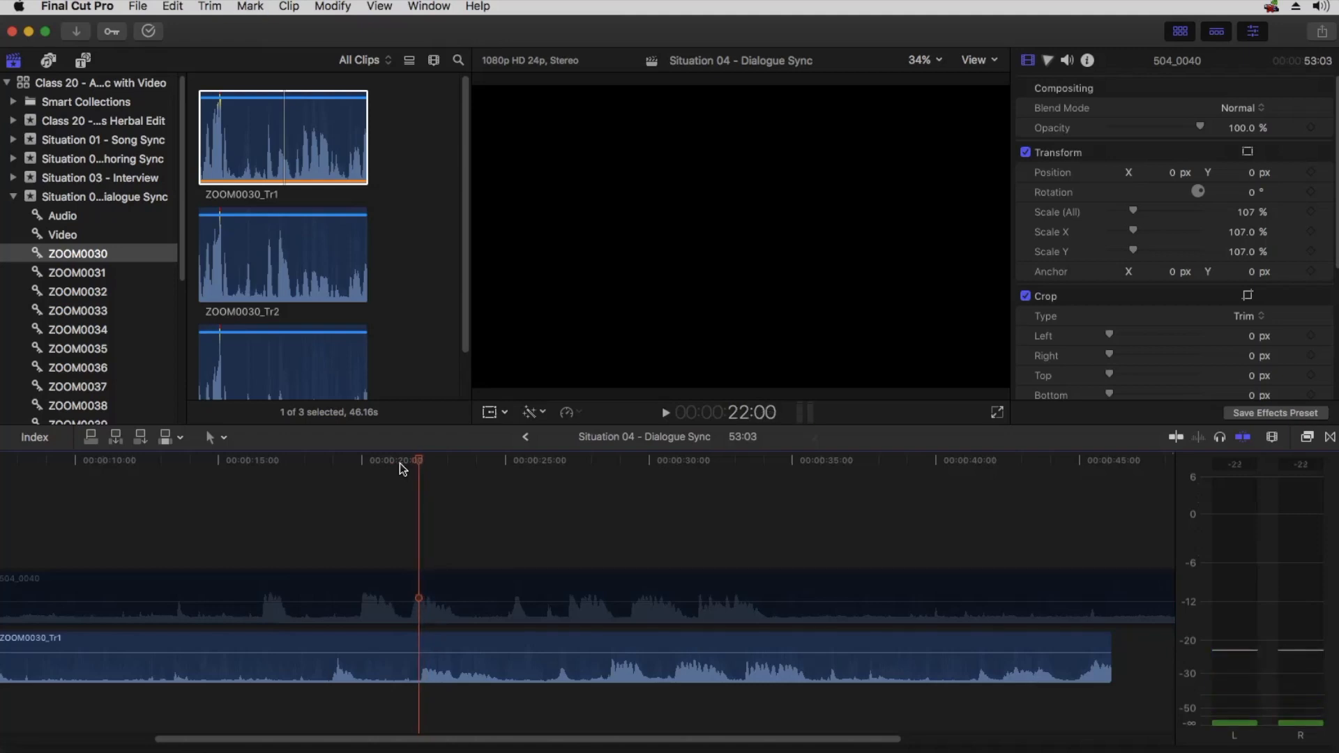
key("Right")
key("Right")
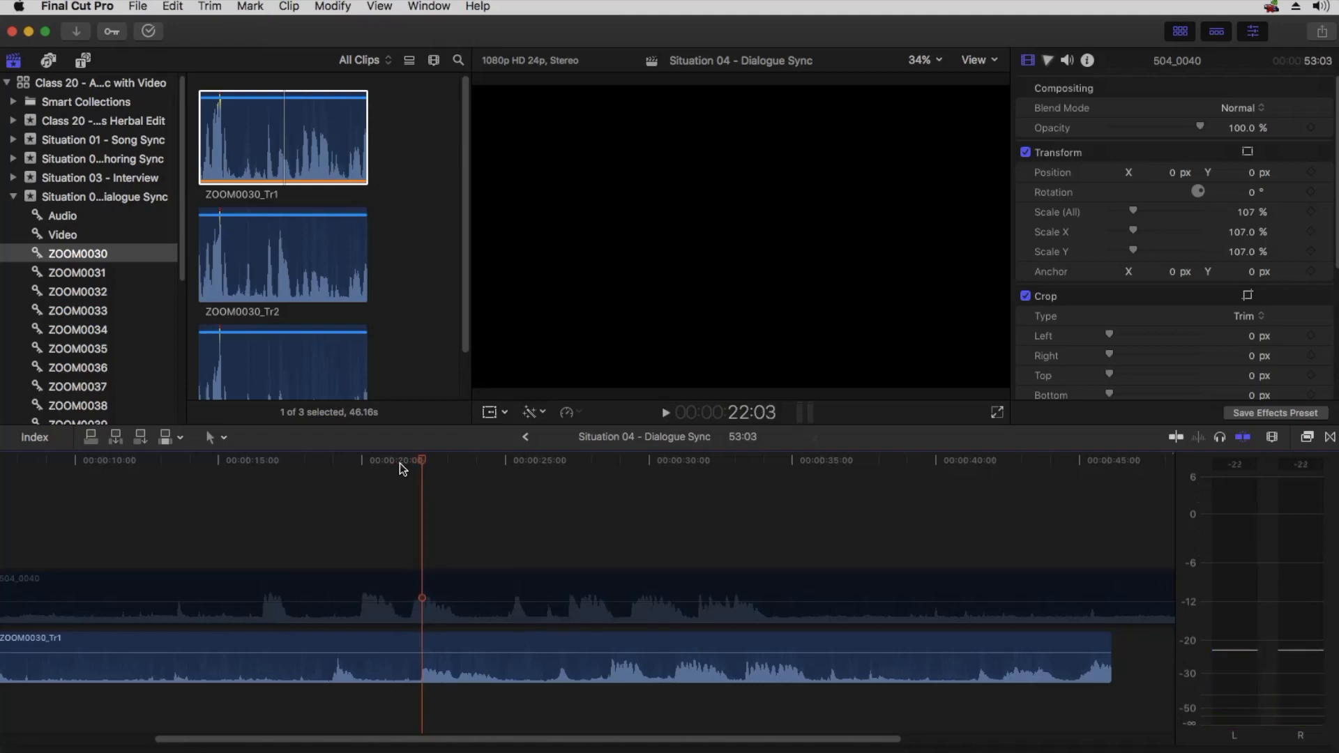
left_click(436, 666)
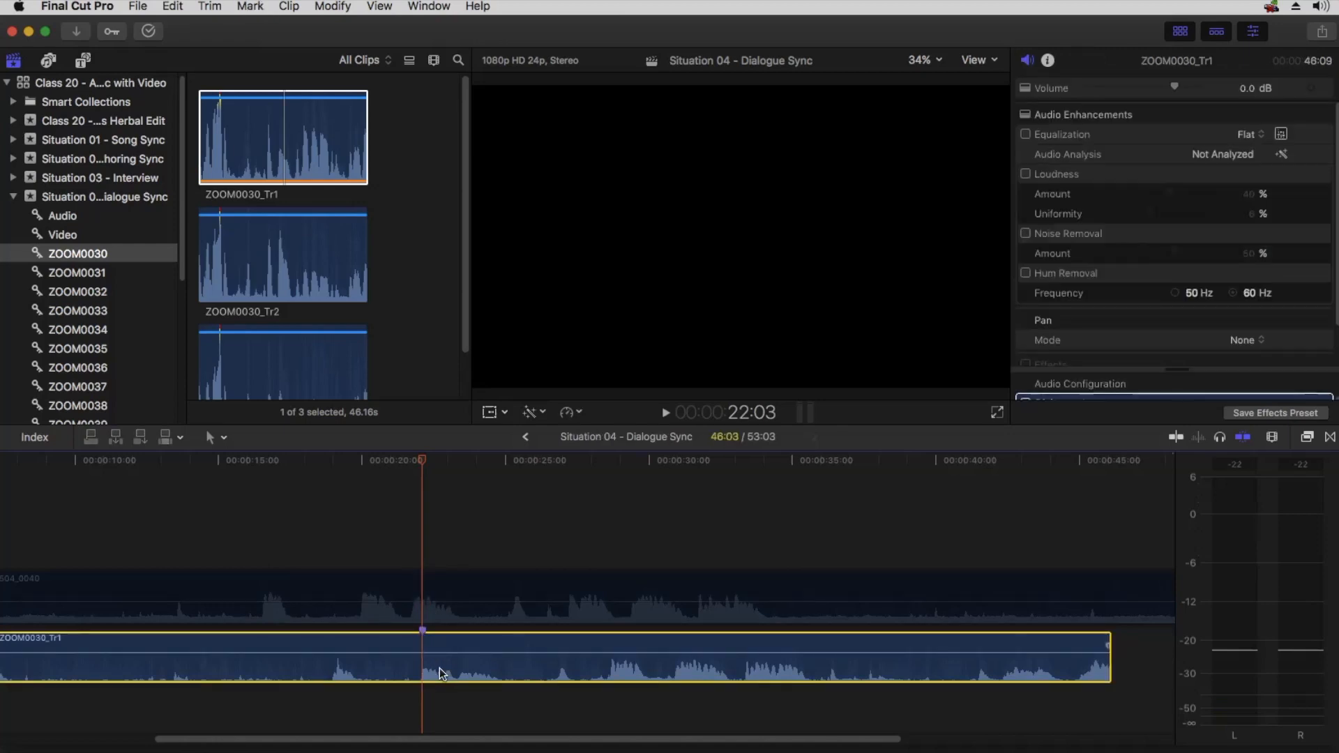
Re-enable clip 504_0040 and disable ZOOM0030_Tr1 in the timeline.
left_click(431, 610)
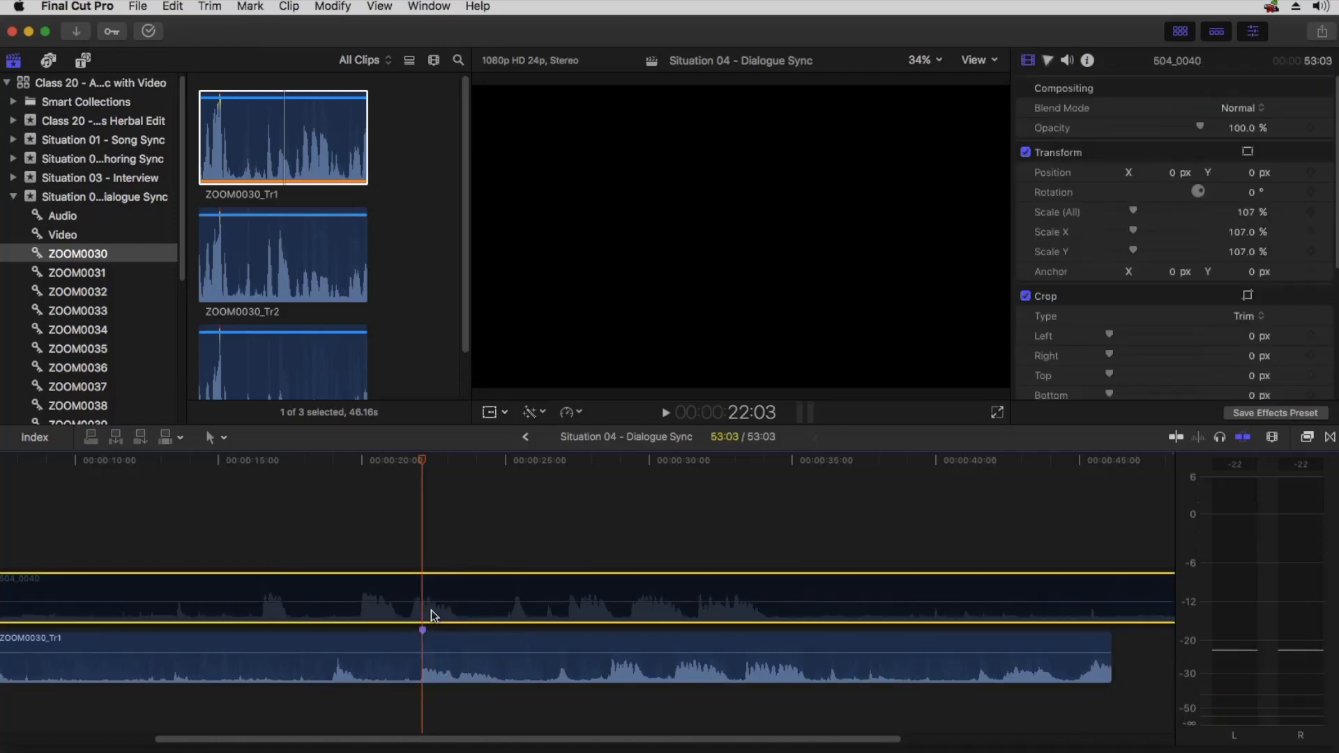
left_click(427, 675)
key("v")
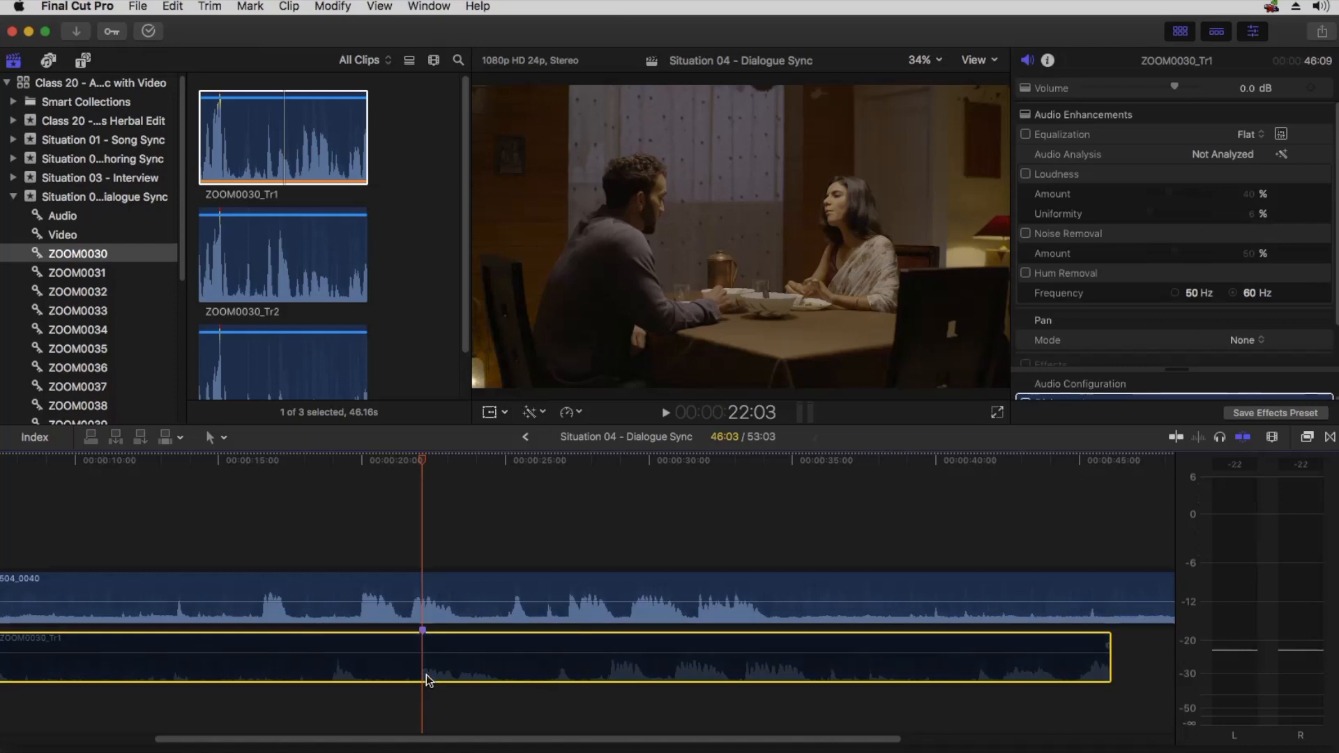
Locate the start of the same spoken line in clip 504_0040 and place a marker on that clip at 20:01.
left_click(254, 481)
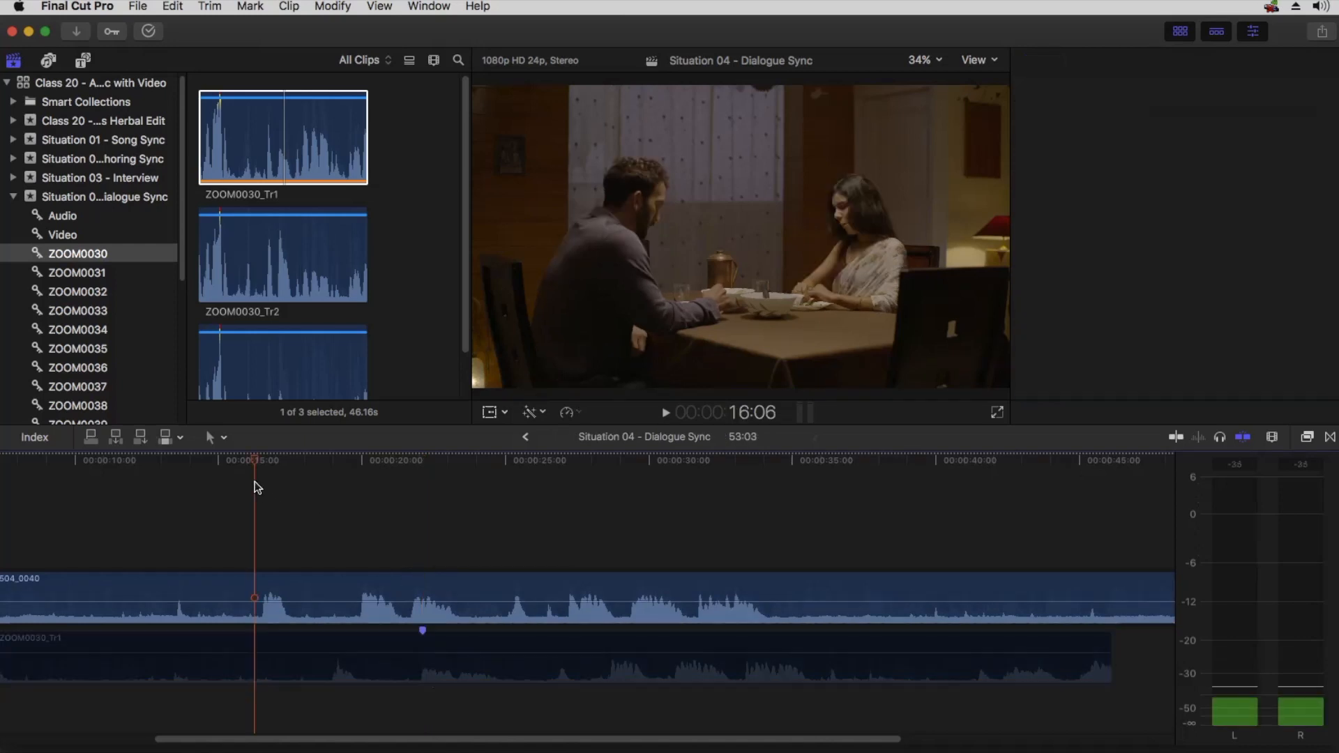
key("space")
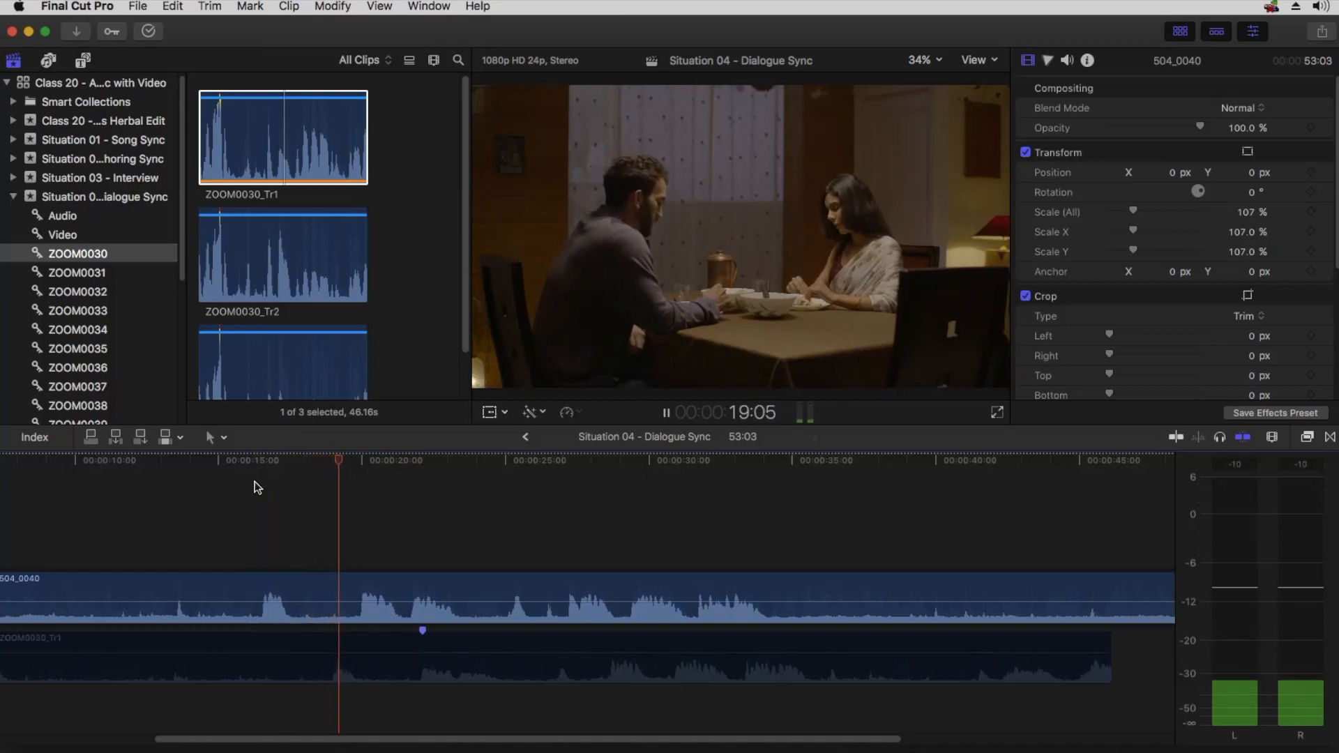
key("space")
key("Left")
key("Left")
key("Left")
key("Right")
key("Right")
key("Right")
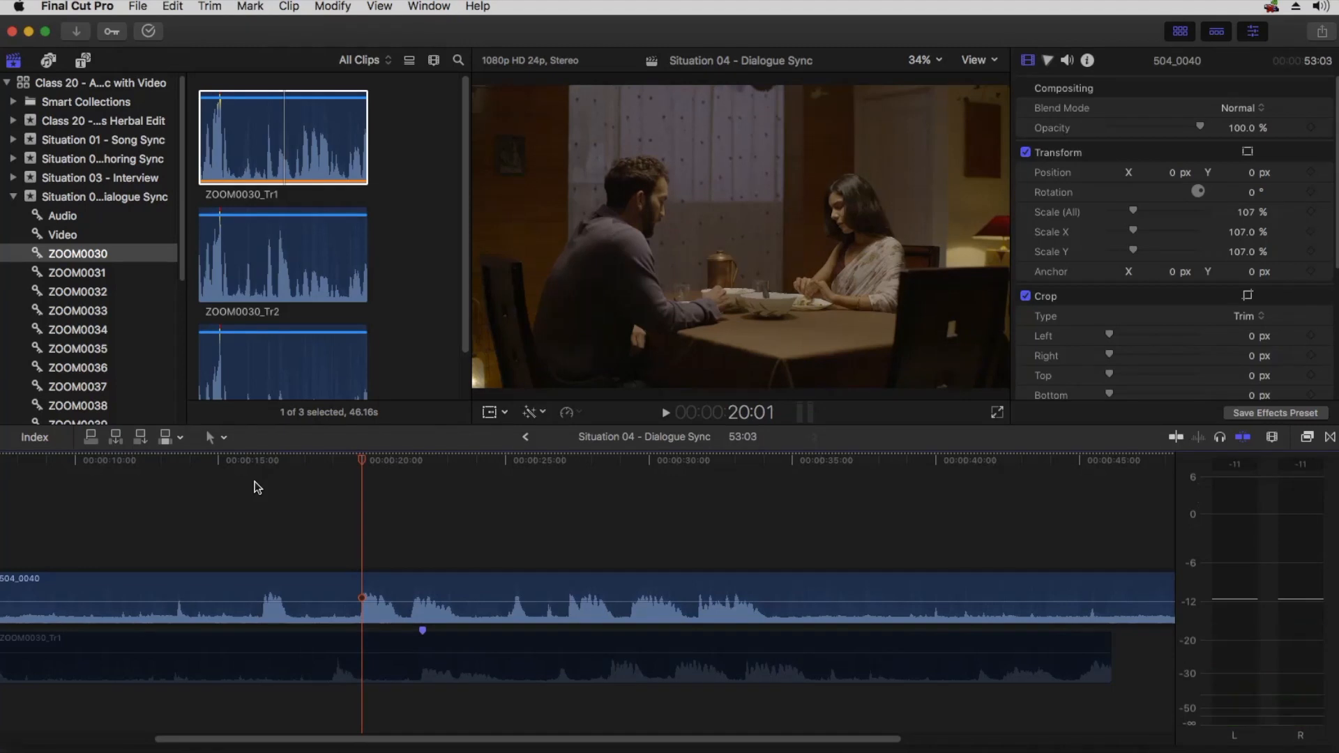
left_click(354, 609)
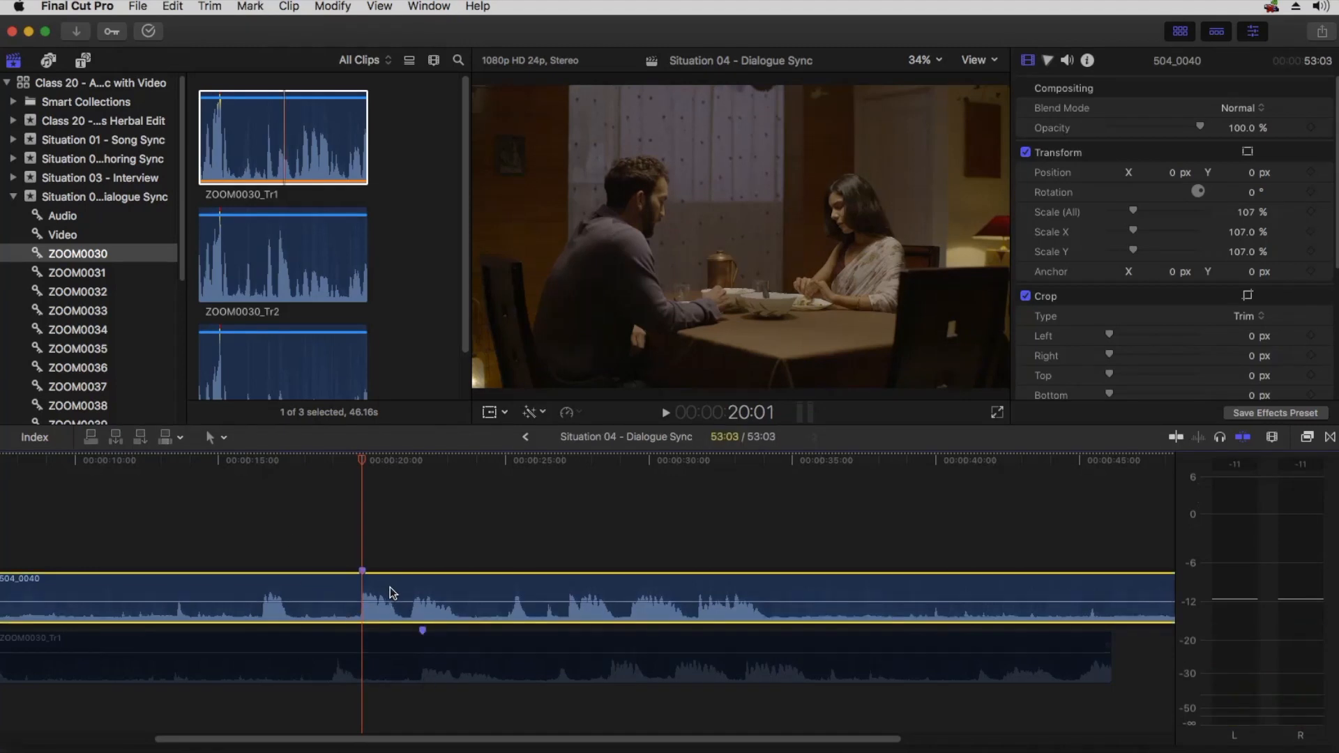
Trim about 7 seconds off the start of ZOOM0030_Tr1 to make room for aligning its marker with the one on 504_0040.
key("super+minus")
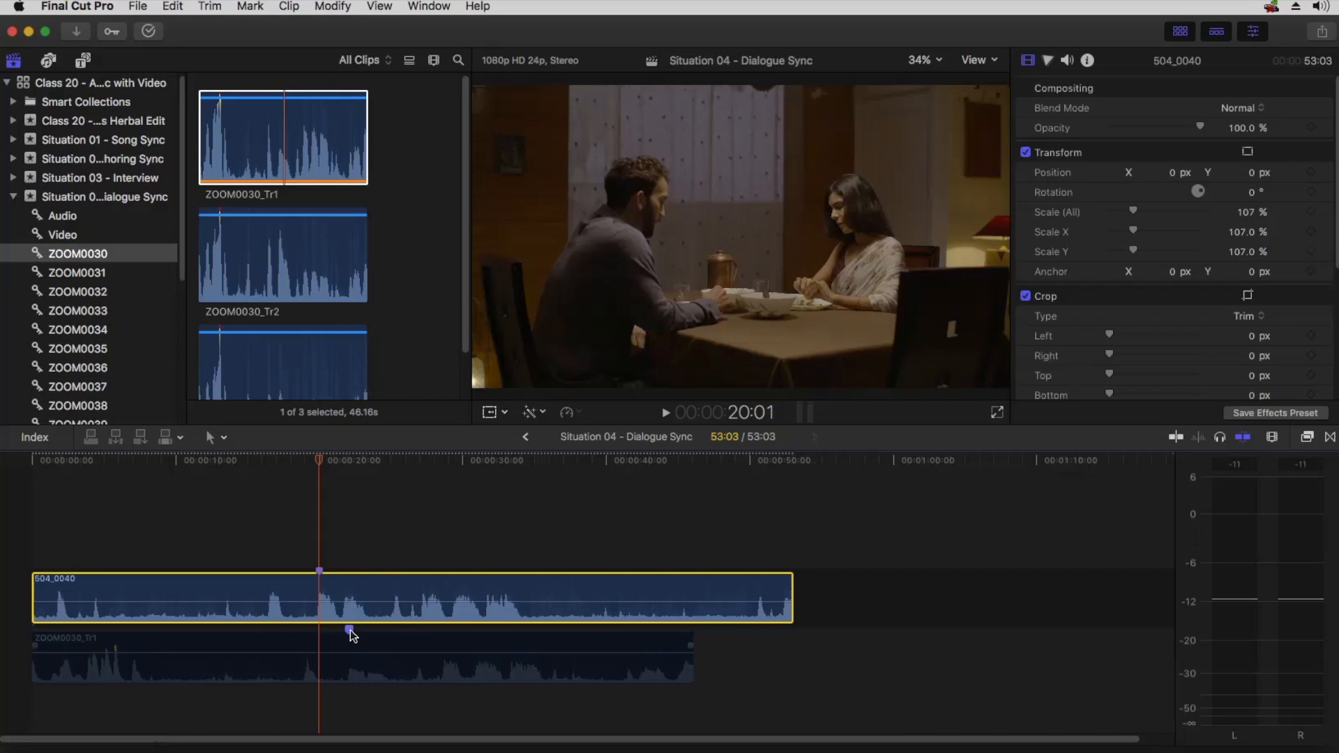
mouse_move(283, 580)
left_mouse_down()
mouse_move(403, 583)
mouse_move(300, 590)
left_mouse_up()
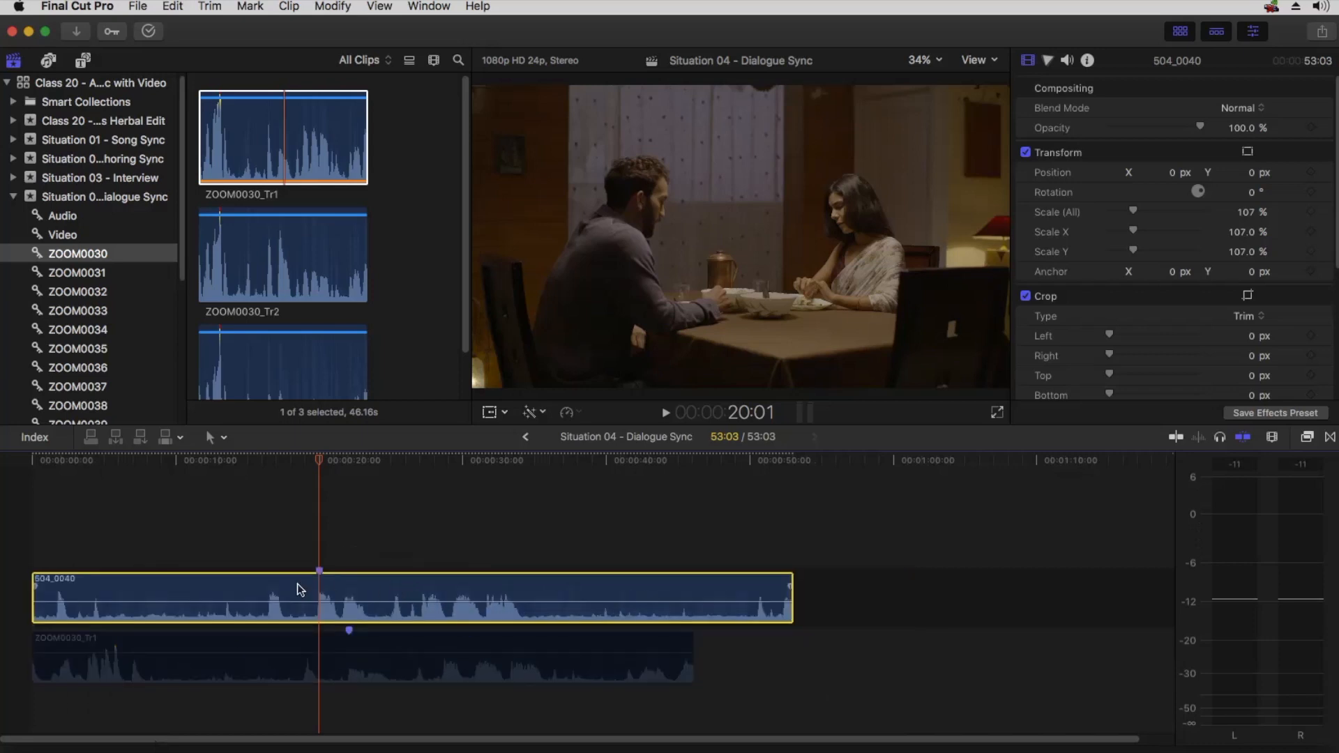
left_click_drag(379, 680, 354, 691)
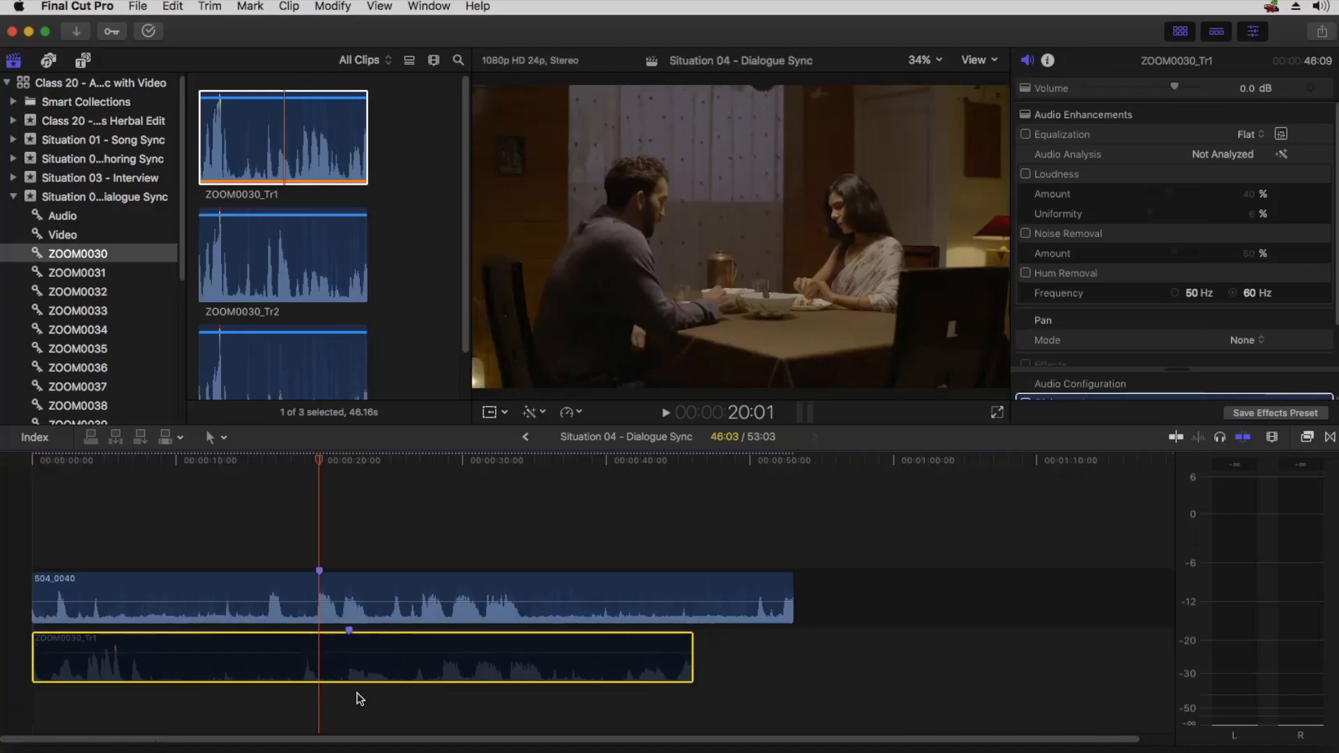
left_click_drag(35, 667, 142, 671)
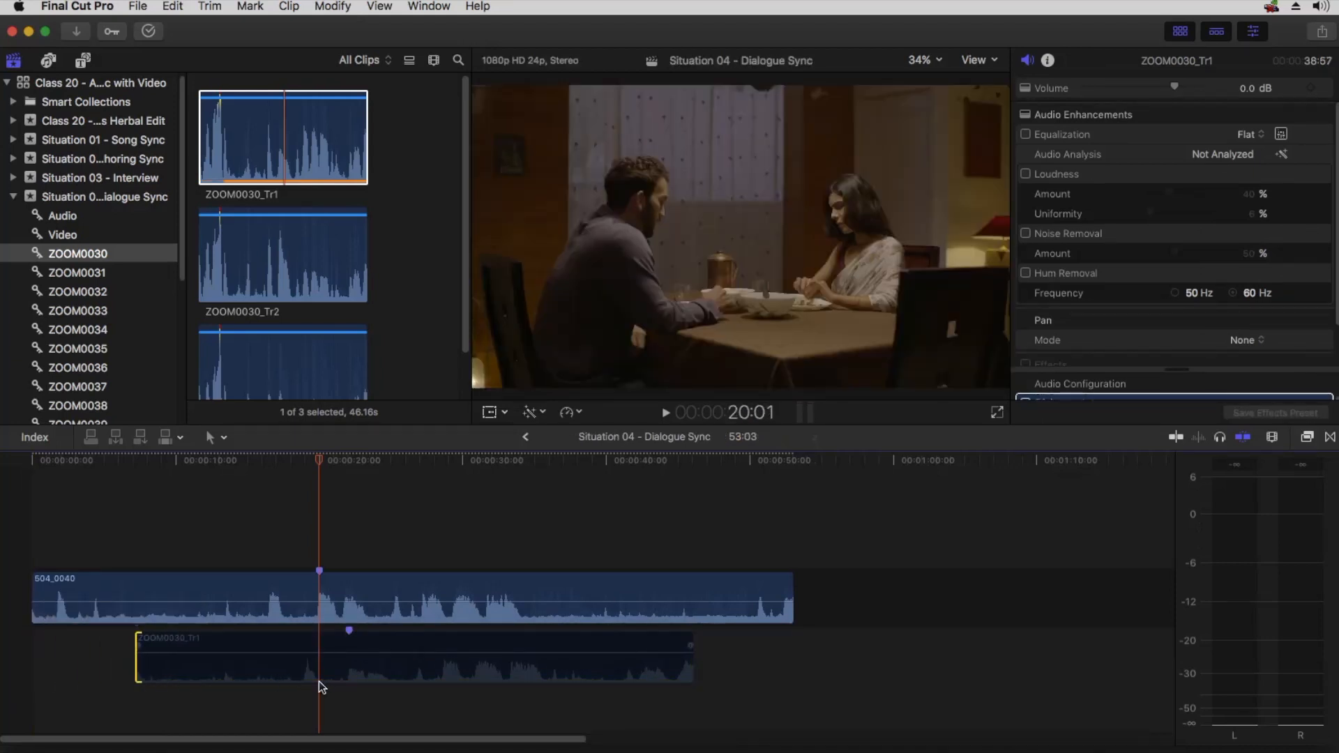
Undo the alignment move and the start trim of ZOOM0030_Tr1 in the timeline.
left_click_drag(383, 675, 356, 675)
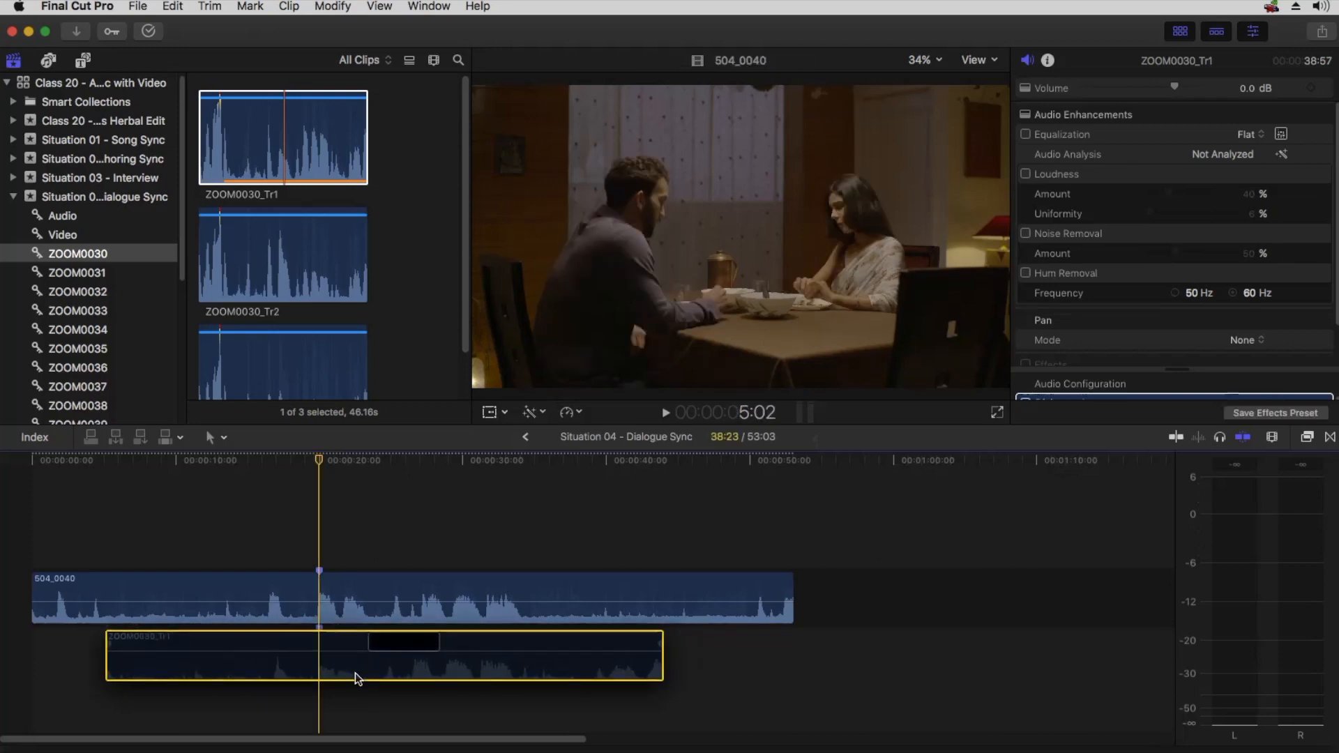
key("super+z")
key("super+z")
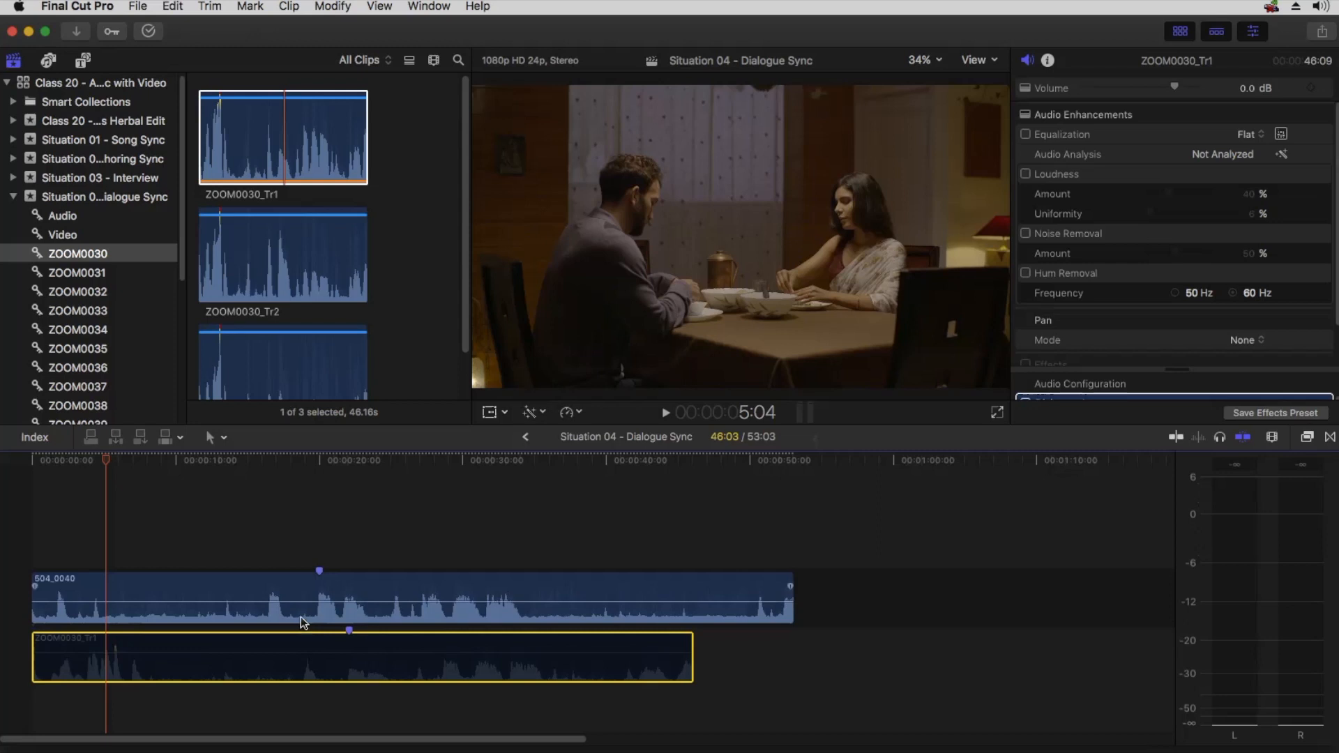
Move 504_0040 and its attached ZOOM0030_Tr1 about 11 seconds later with the Position tool, leaving a gap at the timeline start.
left_click(211, 439)
left_click(240, 493)
left_click_drag(205, 592, 364, 586)
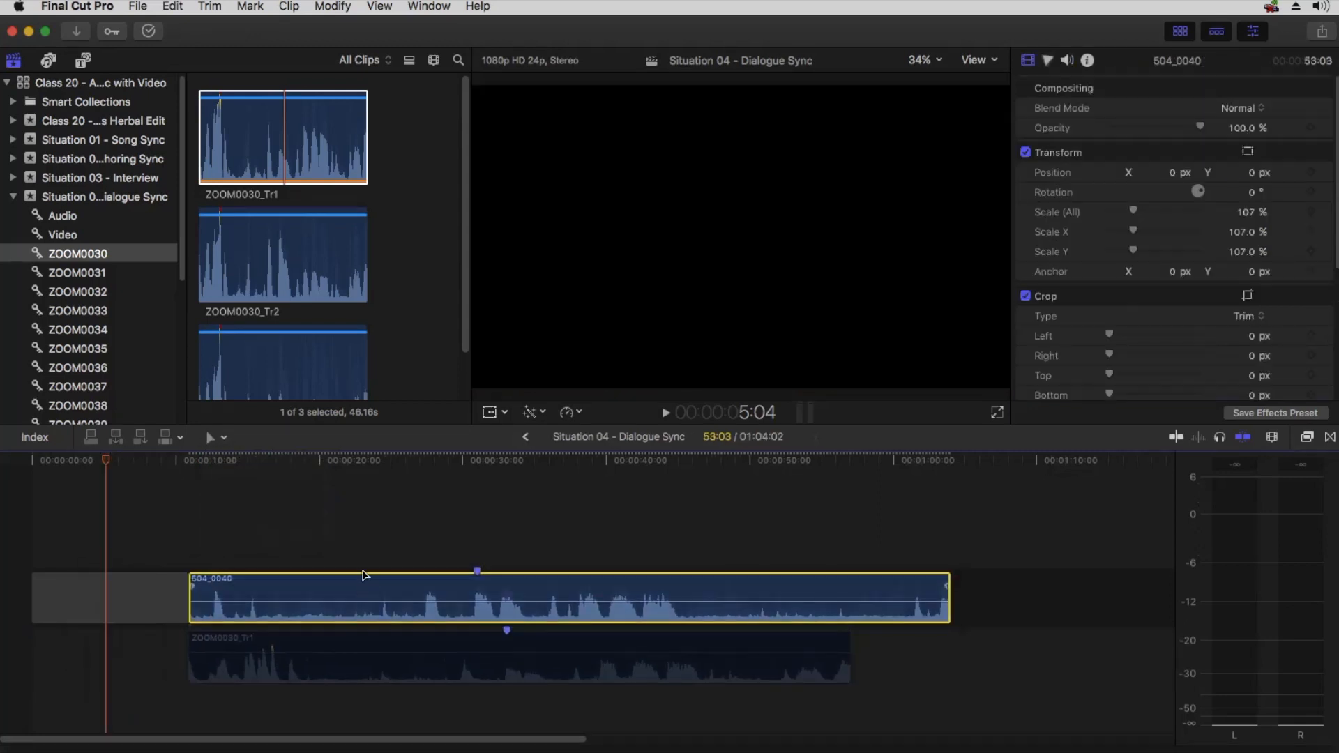
left_click(312, 518)
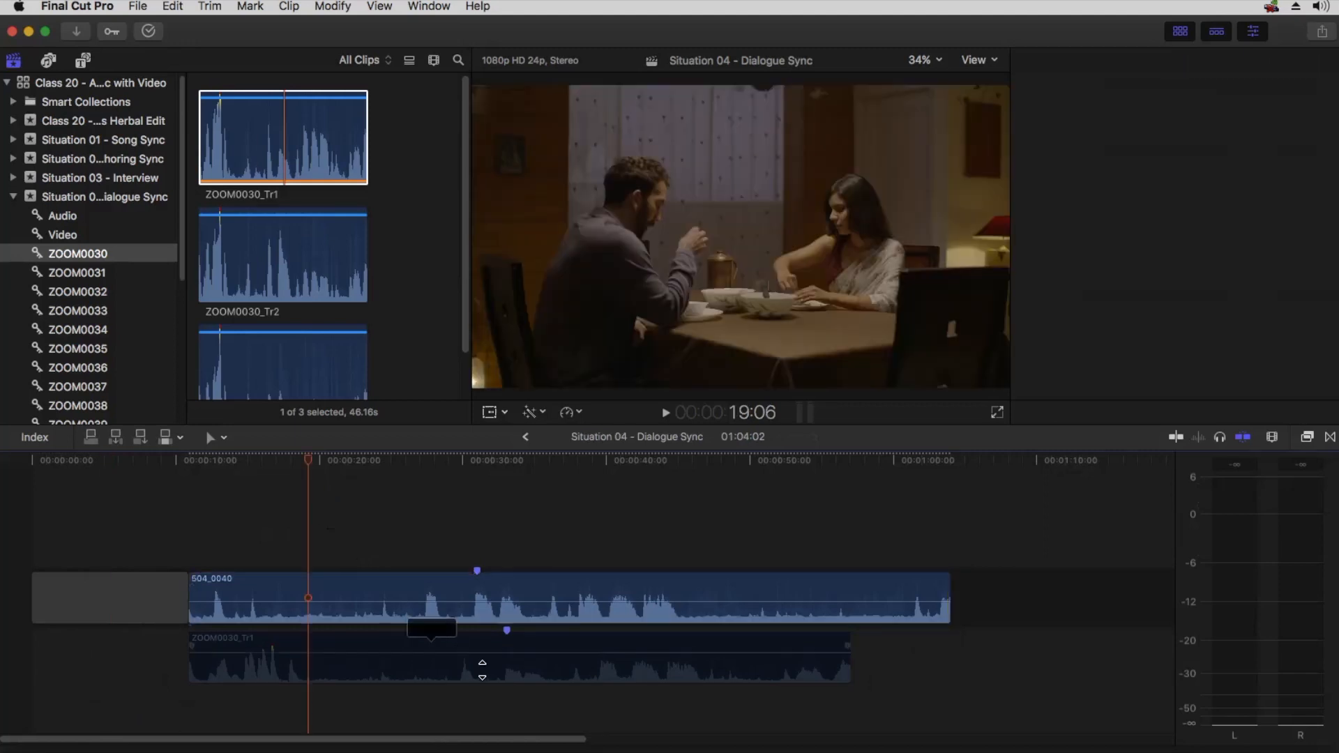
Shift ZOOM0030_Tr1 earlier until its marker aligns with the marker on 504_0040, and re-enable the audio clip.
left_click(492, 672)
left_click_drag(491, 673, 463, 673)
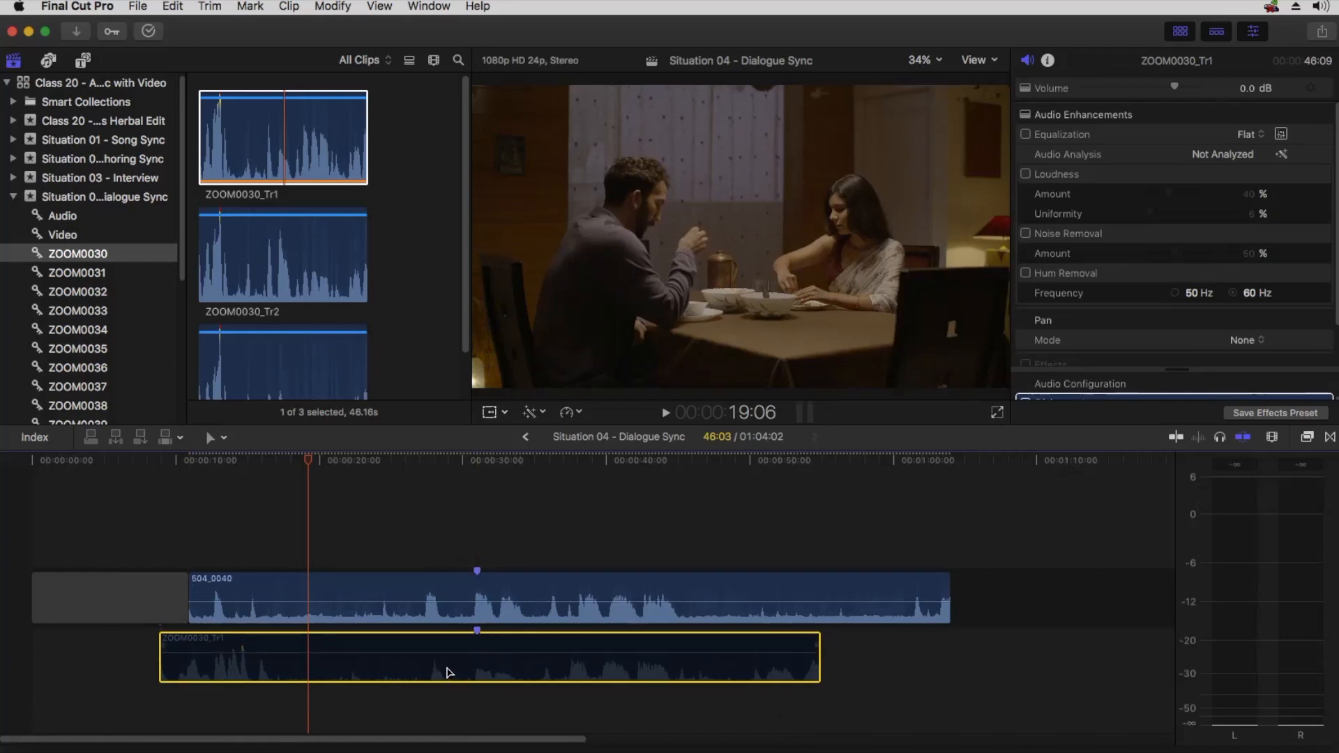
key("v")
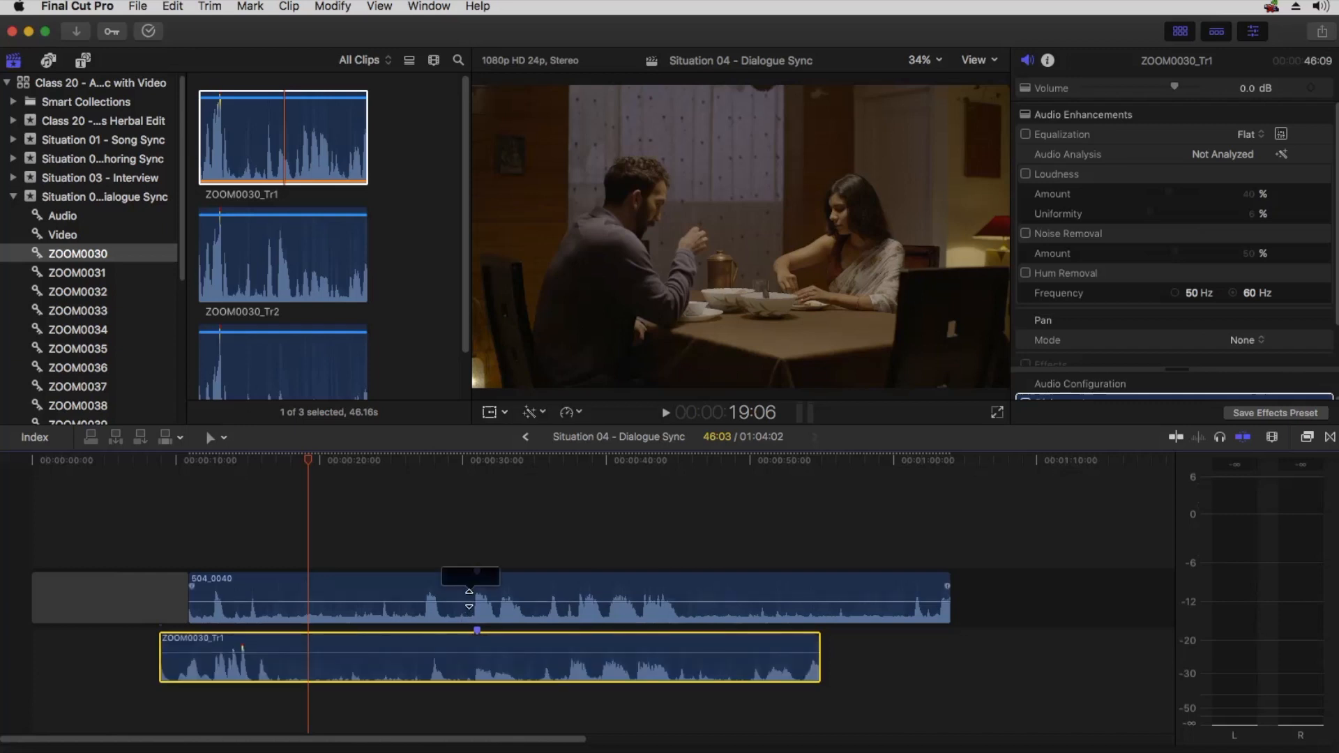
Toggle 504_0040 off and back on, and slightly lower its audio level on the volume line.
key("v")
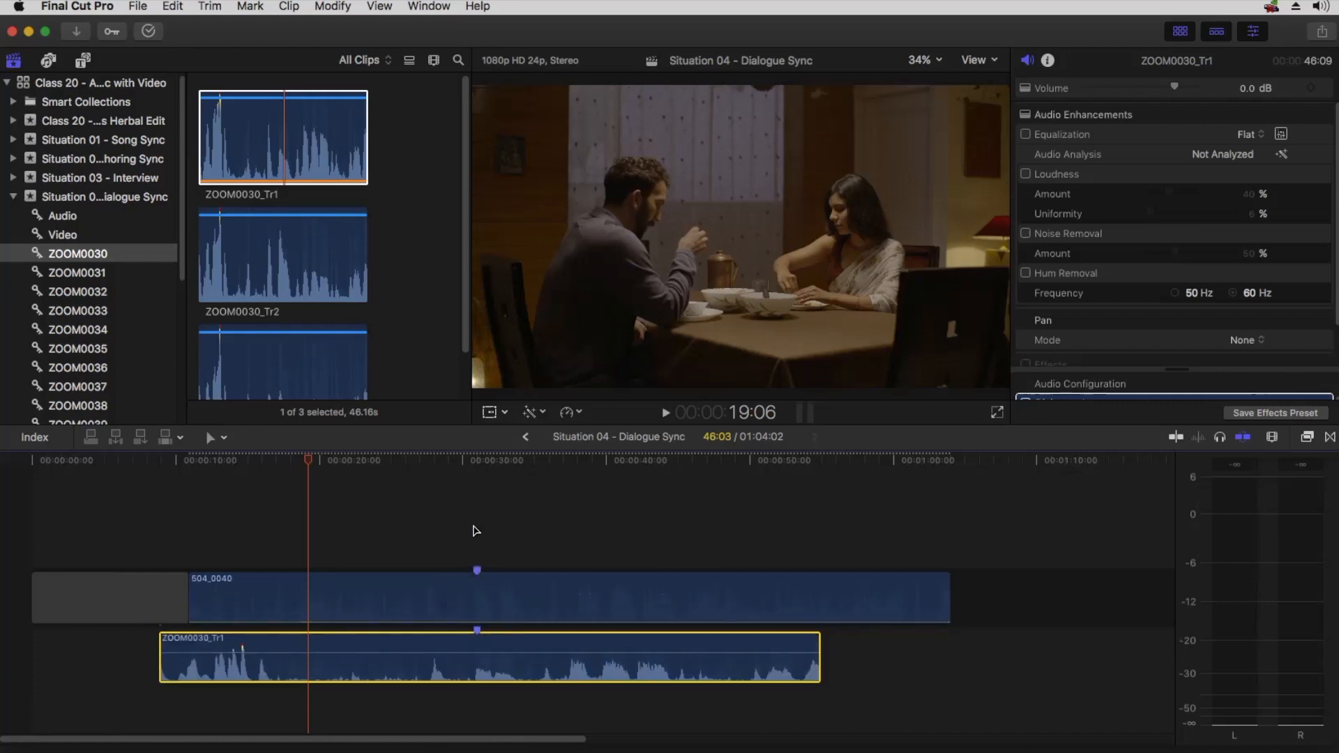
key("v")
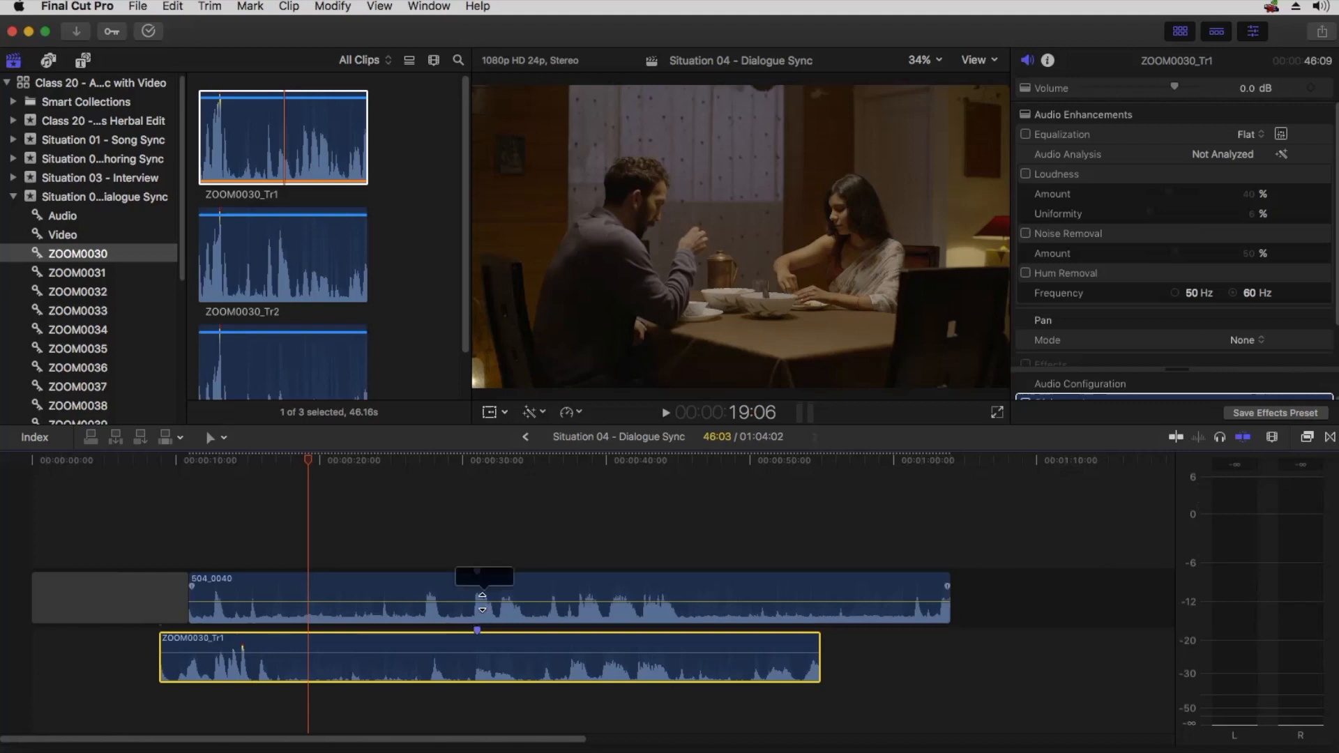
left_click_drag(482, 604, 482, 606)
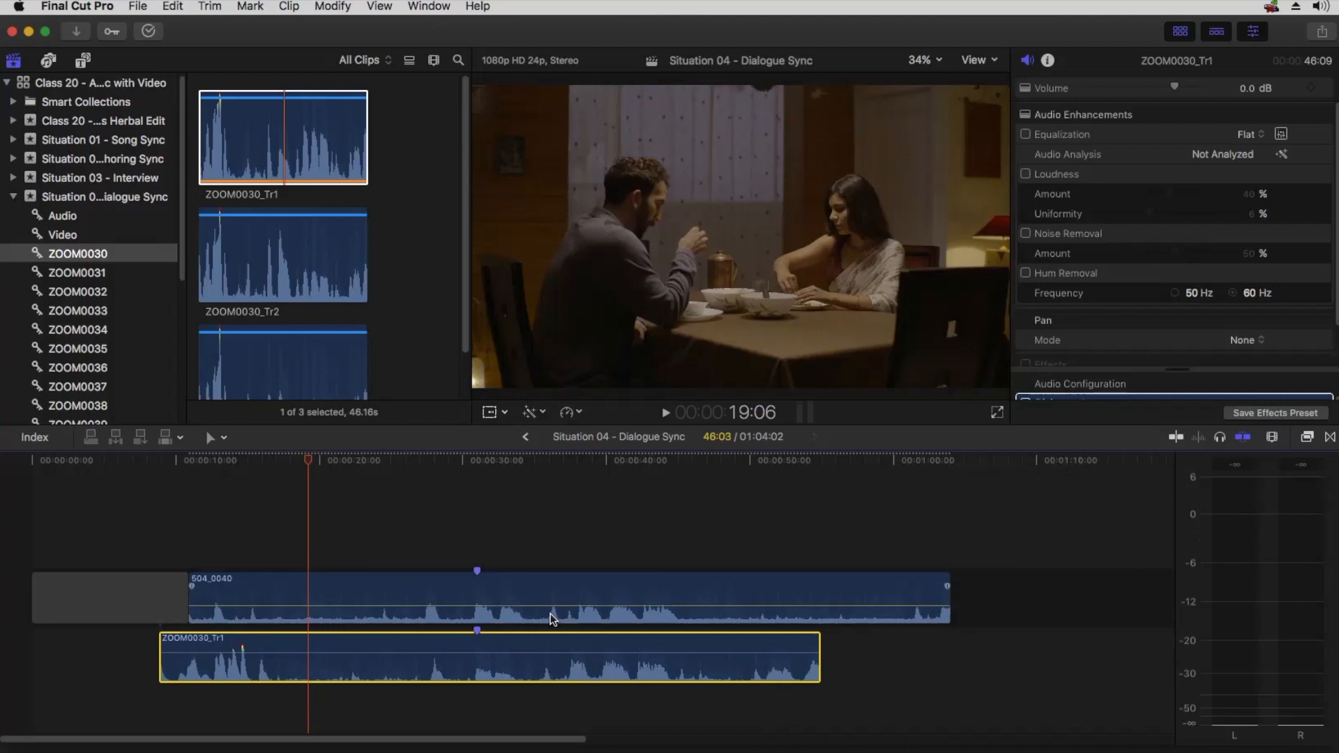
Compare the waveform peaks of both clips and play the timeline from the aligned markers at 31:00 to check the sync.
left_click_drag(545, 464, 555, 464)
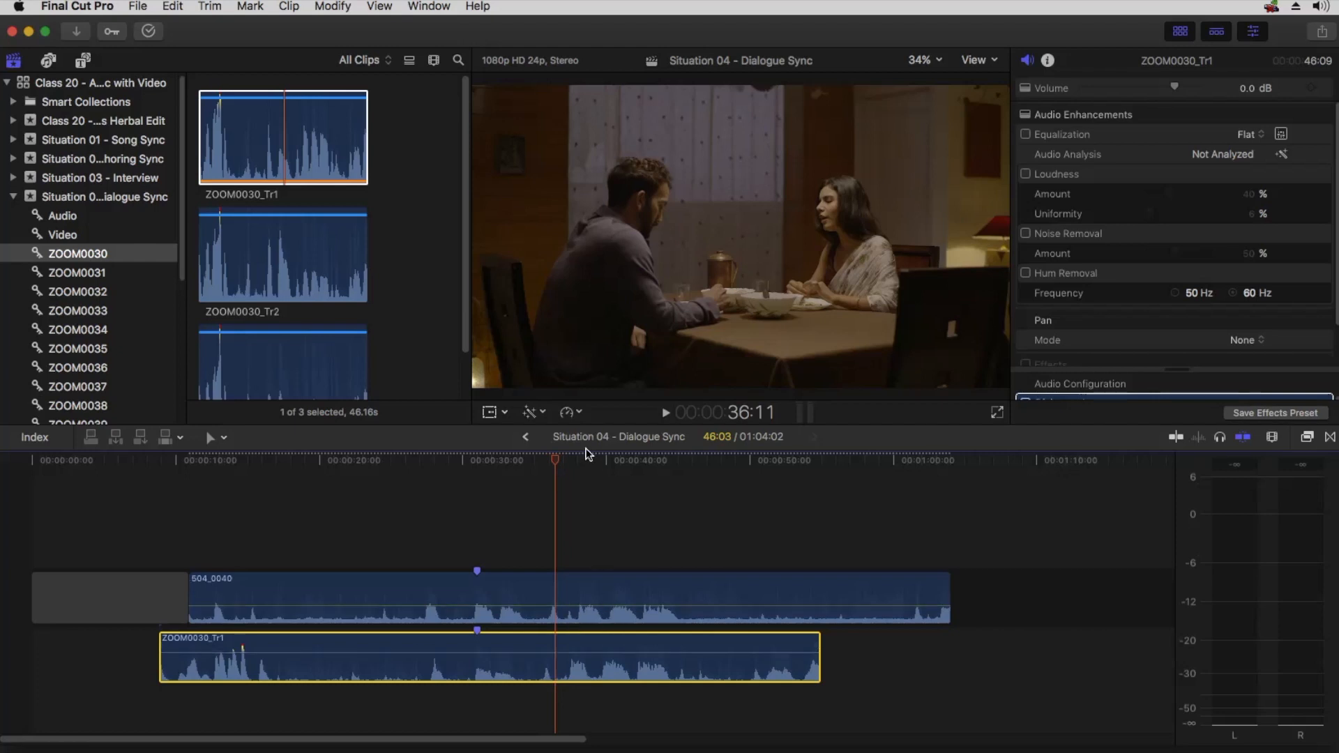
left_click(588, 461)
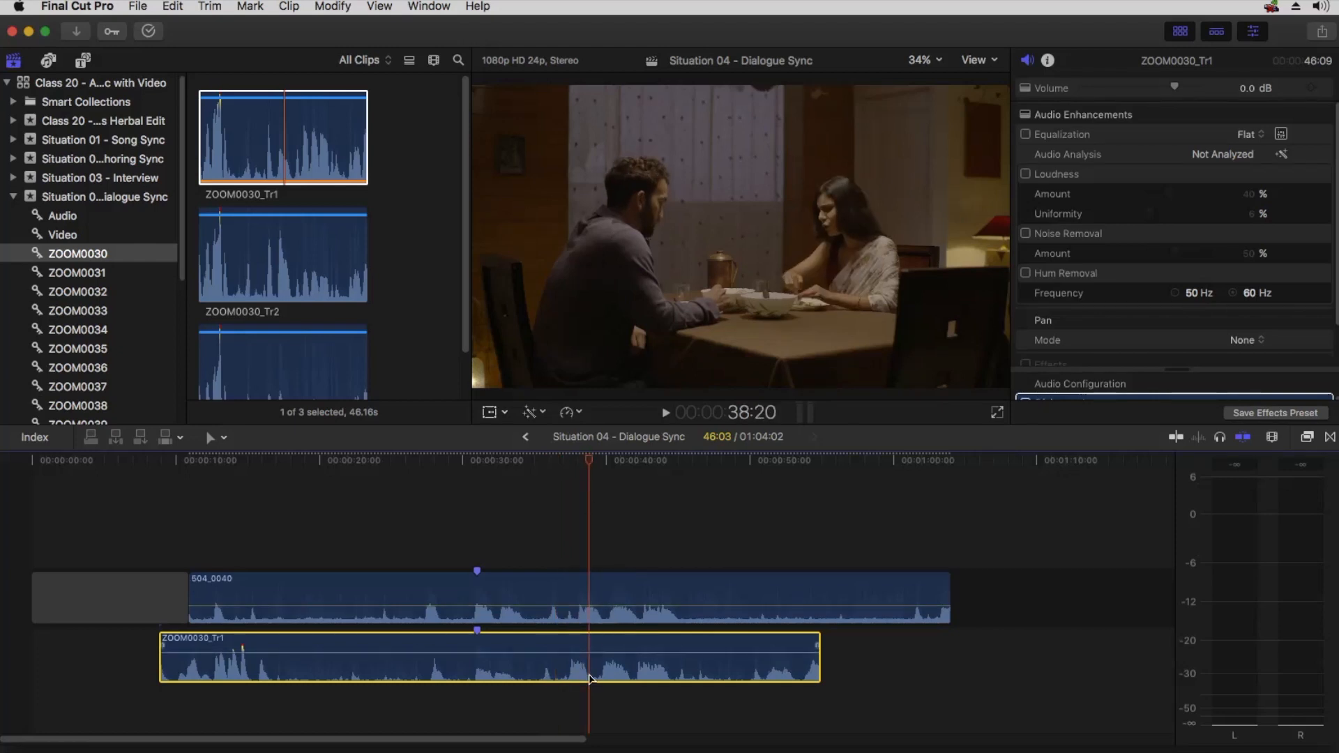
left_click(476, 461)
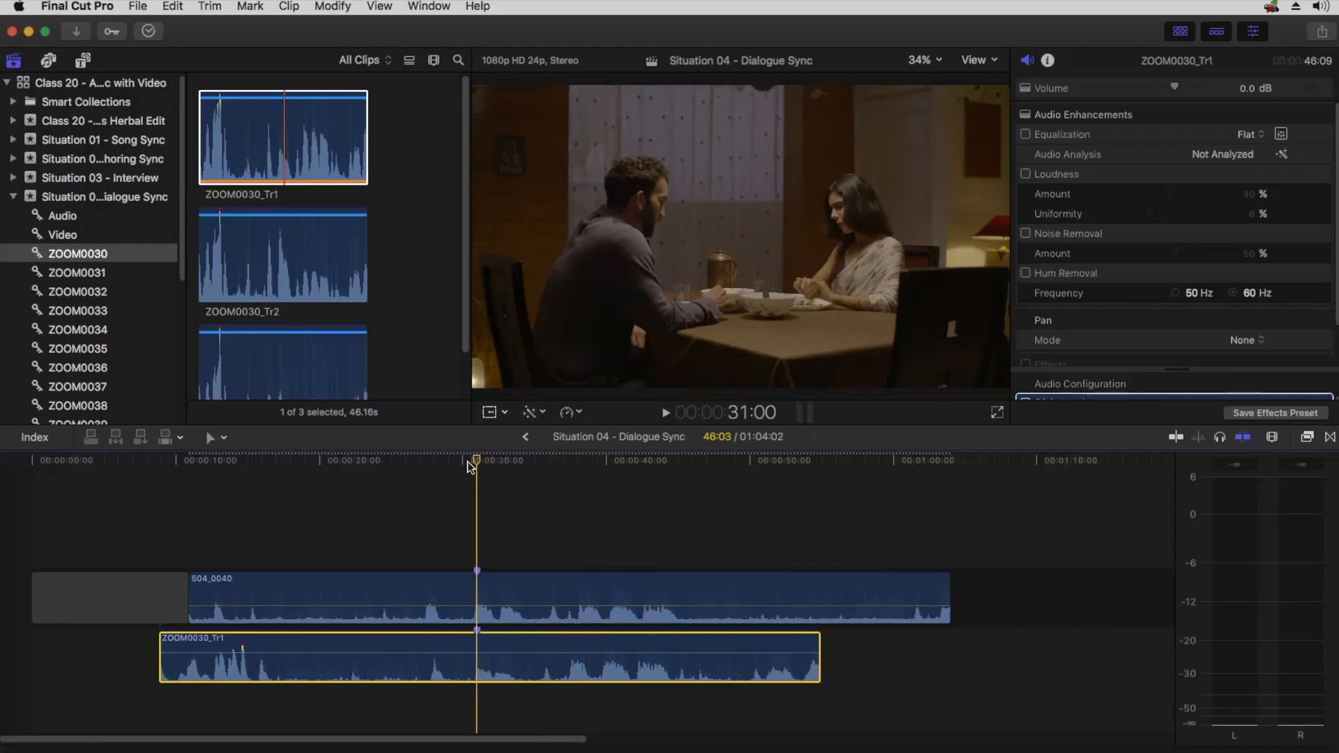
key("space")
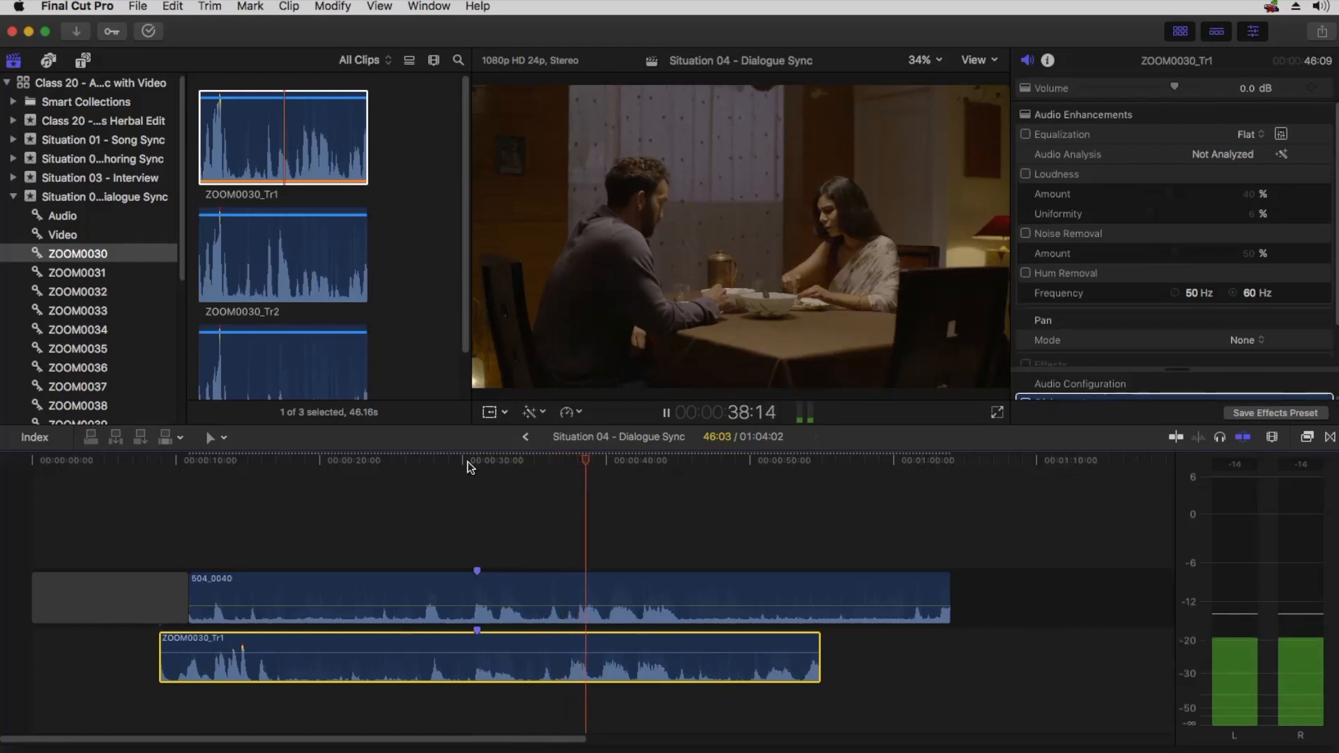
key("space")
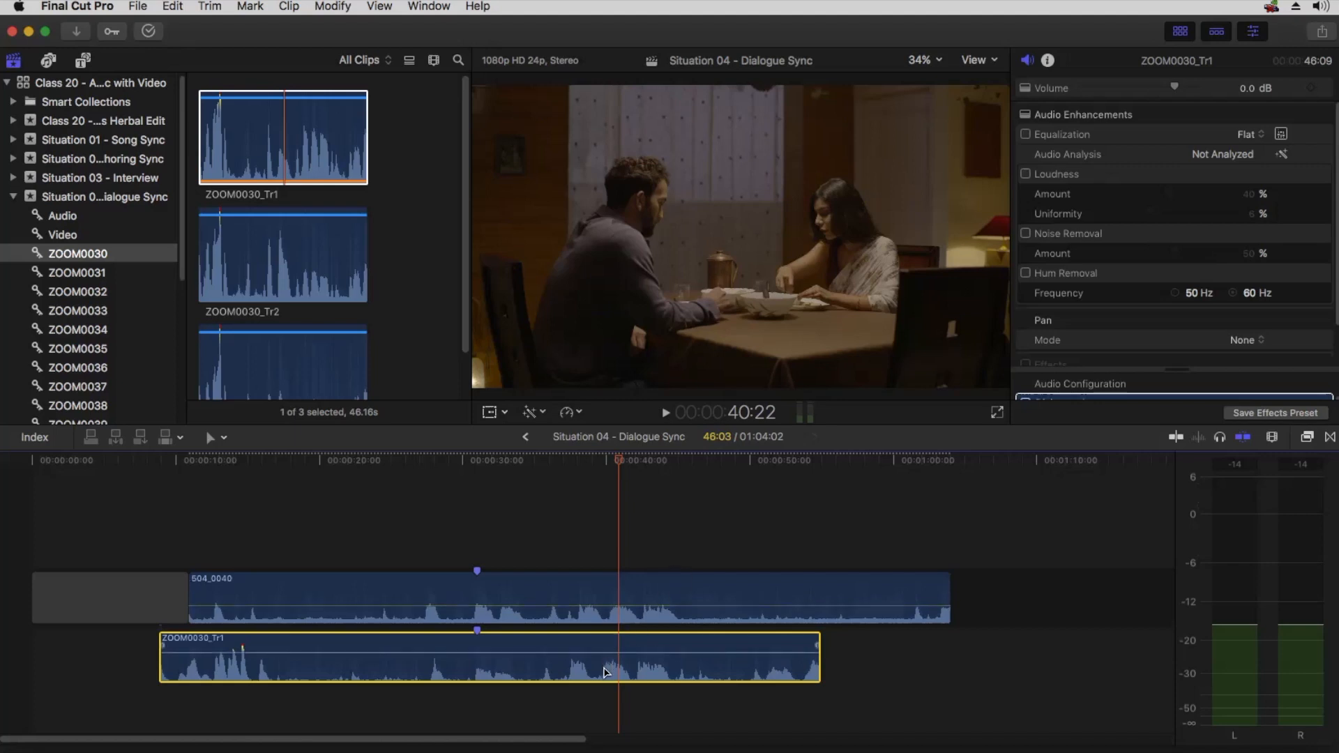
Delete ZOOM0030_Tr1 from the timeline and select ZOOM0031_Tr1 in the ZOOM0031 collection.
key("Delete")
left_click(91, 274)
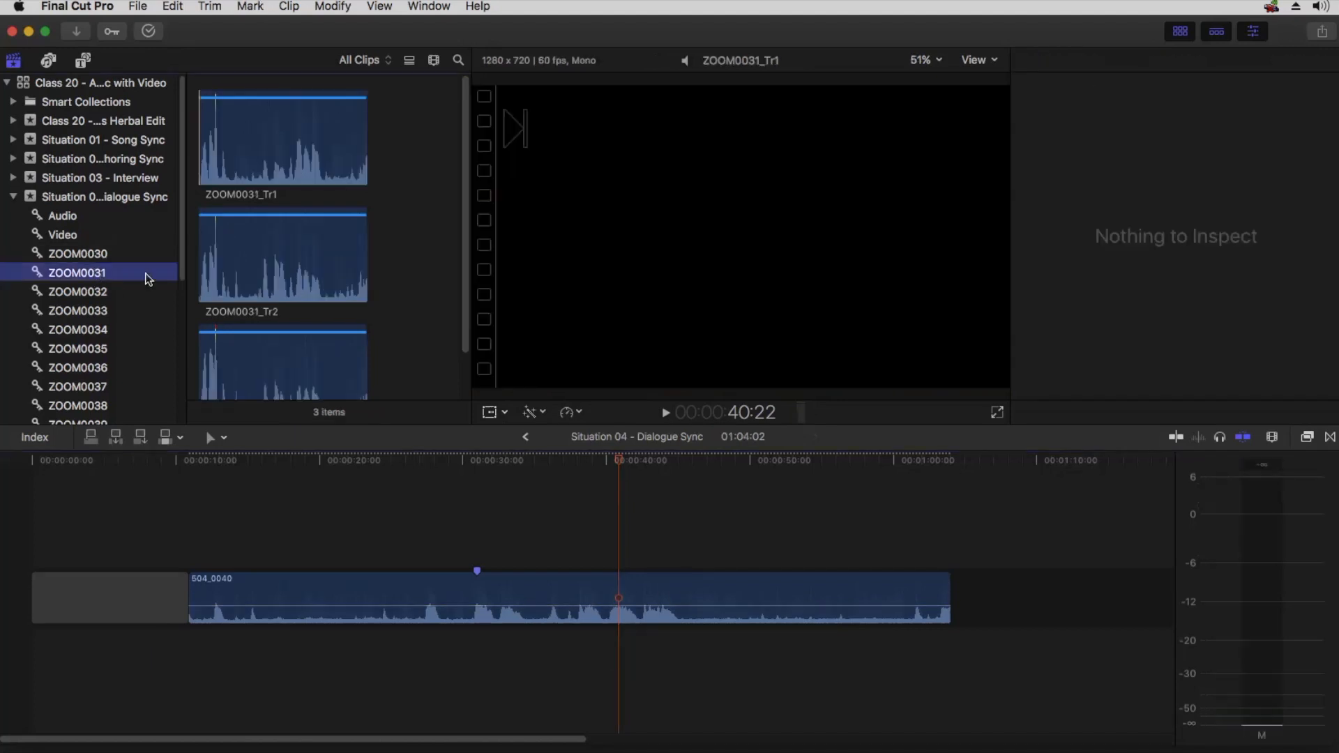
left_click(291, 159)
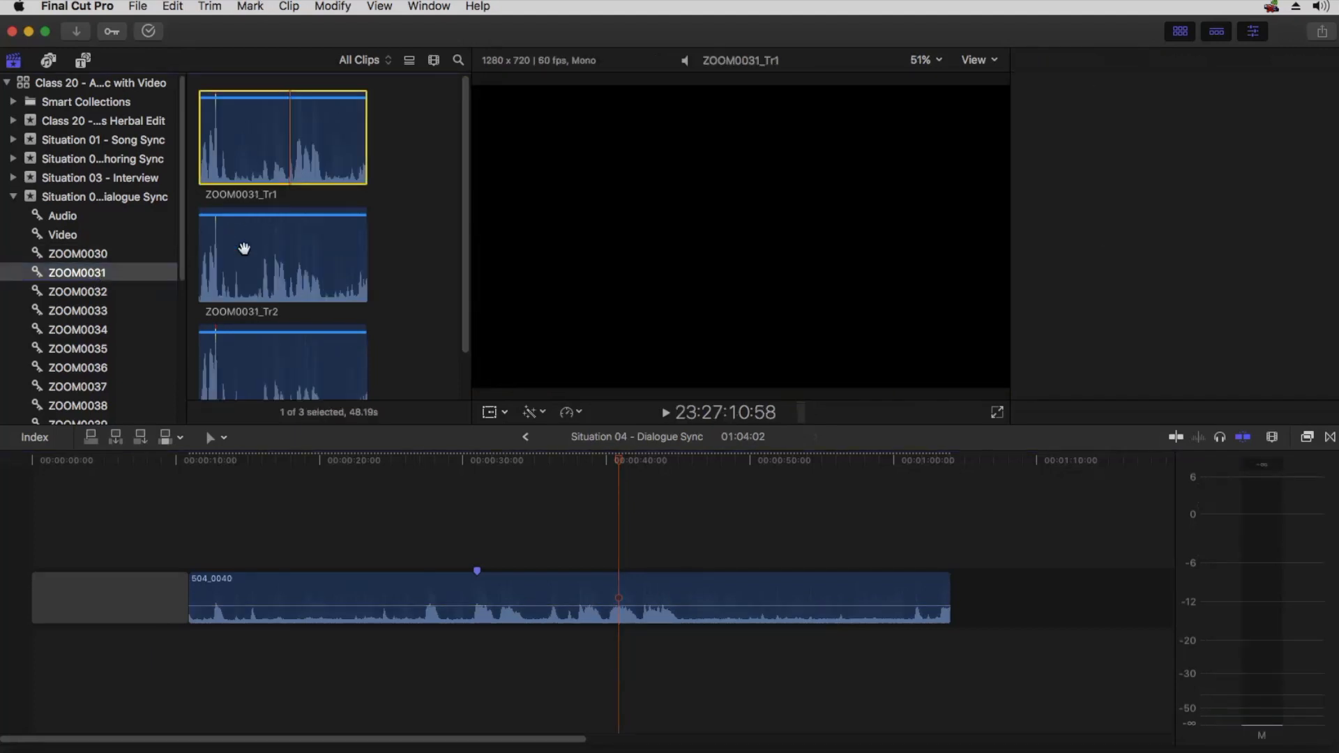
Browse the audio recordings in the ZOOM0032, ZOOM0050 and ZOOM0037 collections of the Dialogue Sync event.
left_click(66, 292)
scroll(255, 184, "down", 2)
scroll(90, 322, "down", 5)
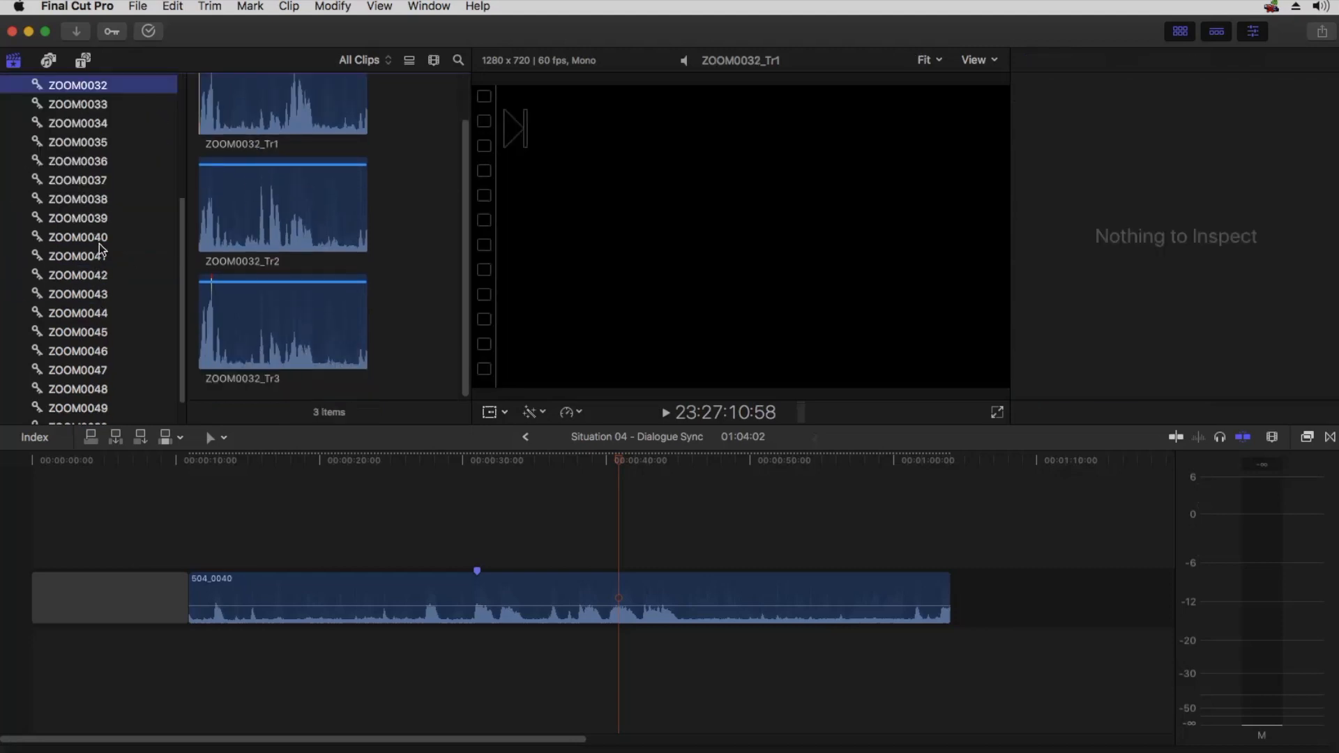
left_click(80, 396)
scroll(105, 265, "up", 5)
scroll(129, 294, "down", 5)
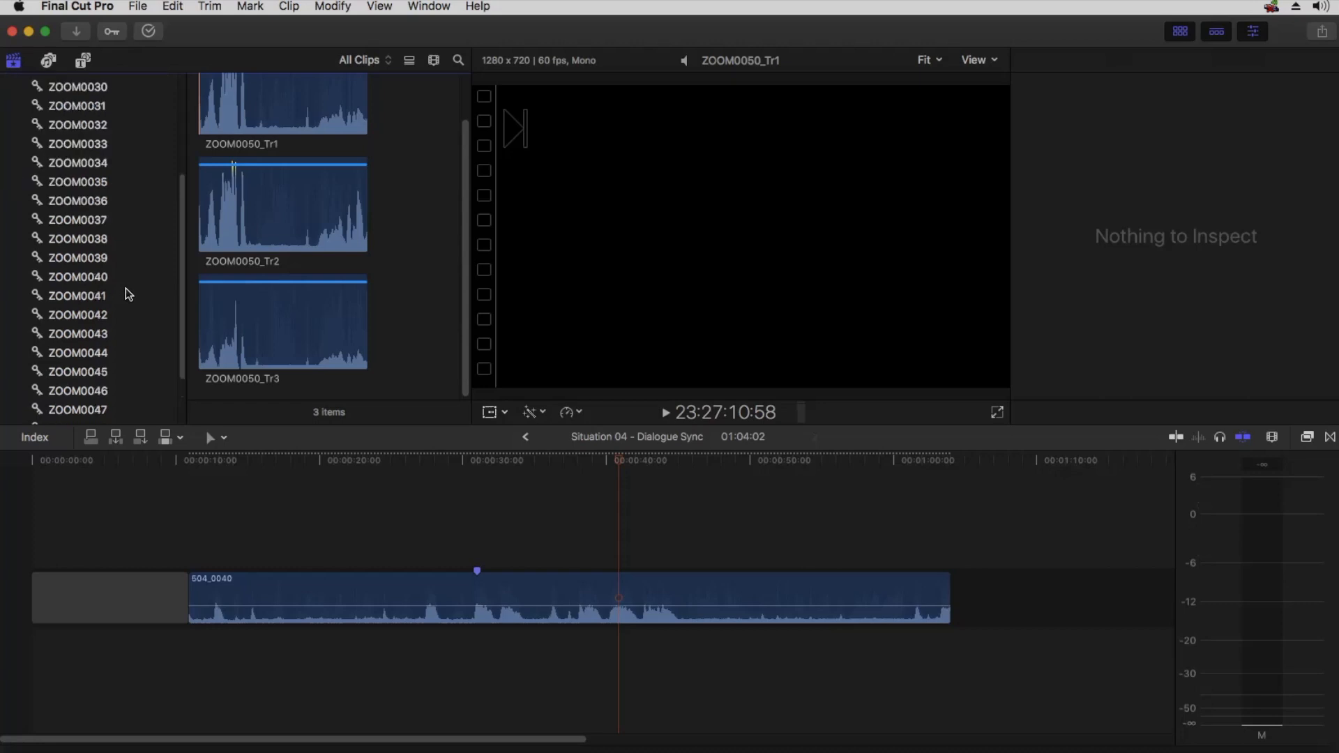
scroll(128, 293, "down", 3)
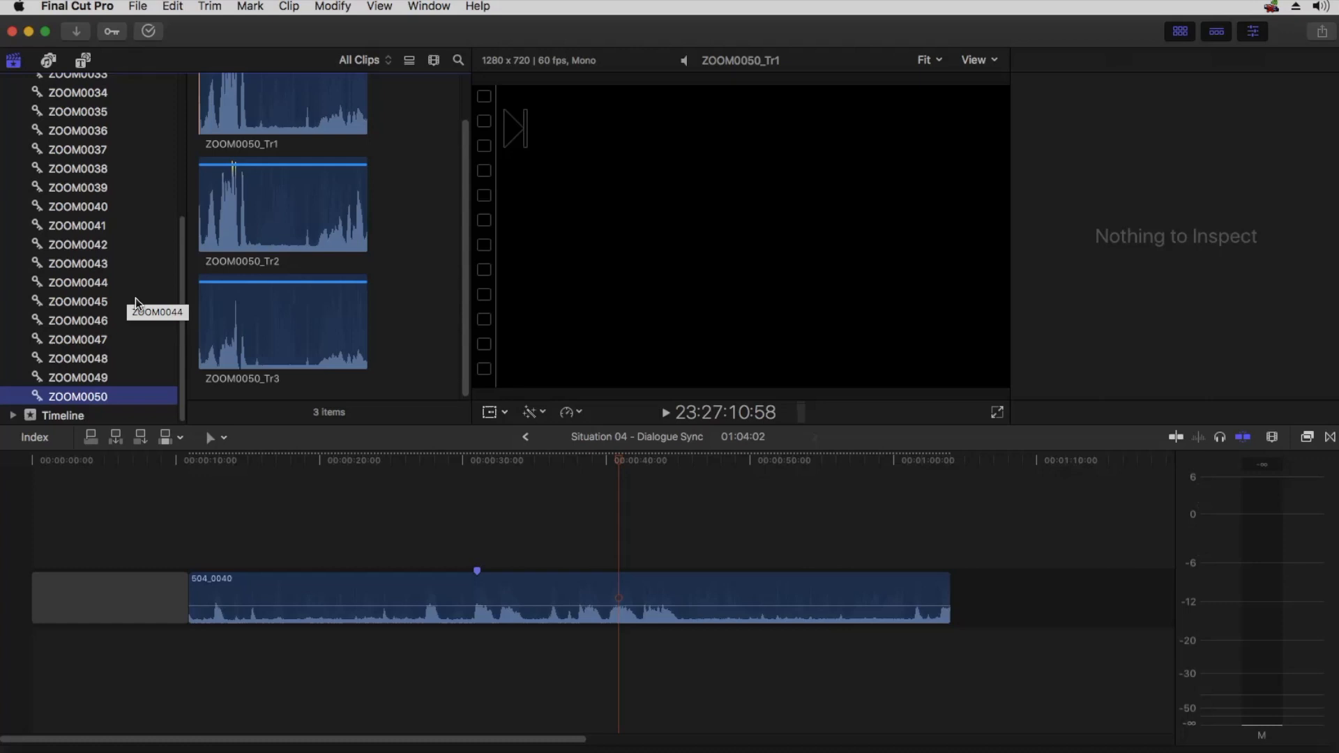
scroll(97, 286, "up", 5)
left_click(78, 329)
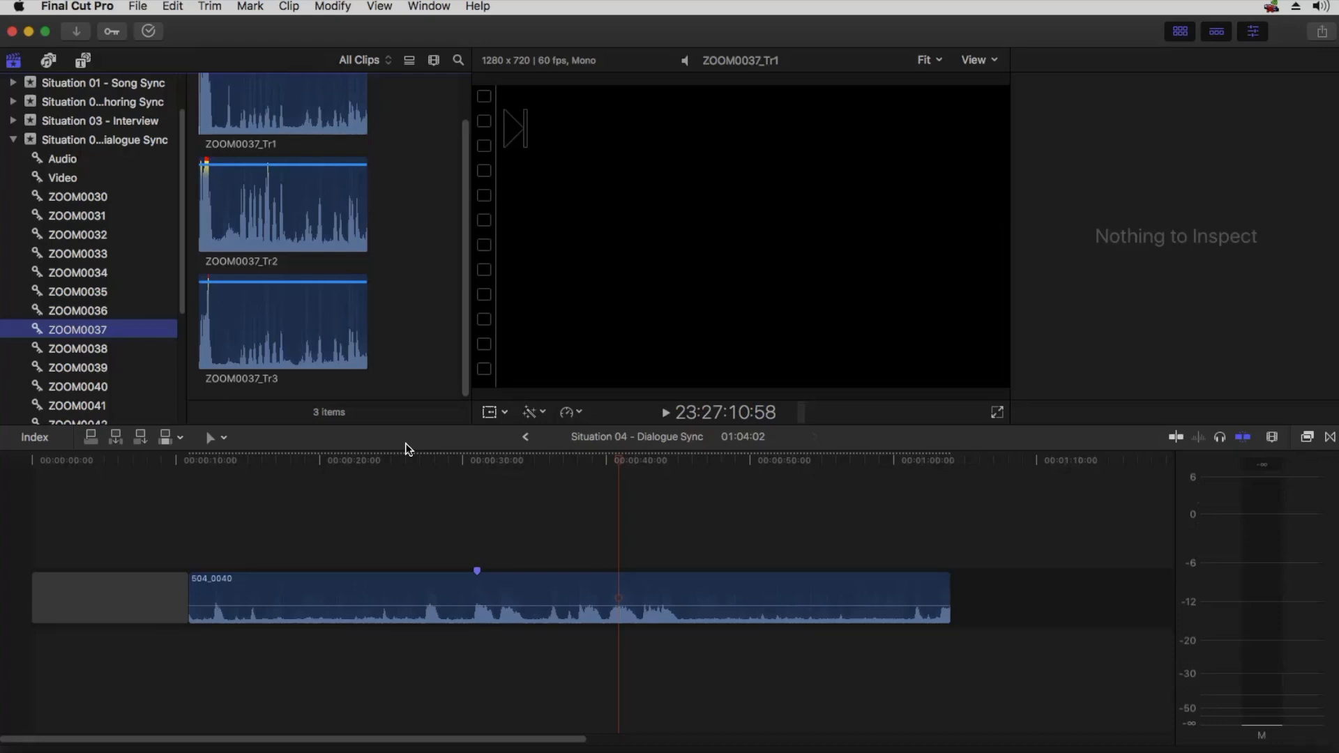
Switch to PluralEyes 4.
key("super+Tab")
key("super+Tab")
key("super+Tab")
key("super+Tab")
key("super+Tab")
key("super+Tab")
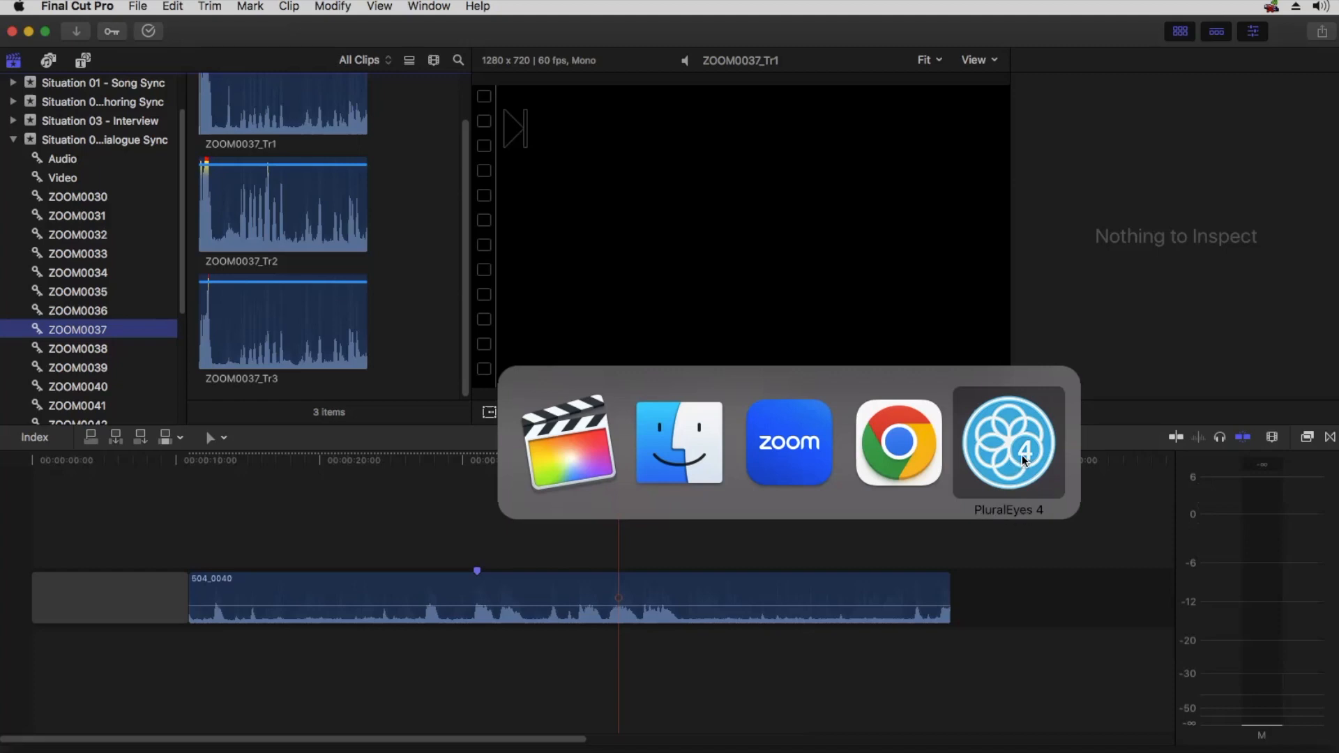
left_click(1000, 443)
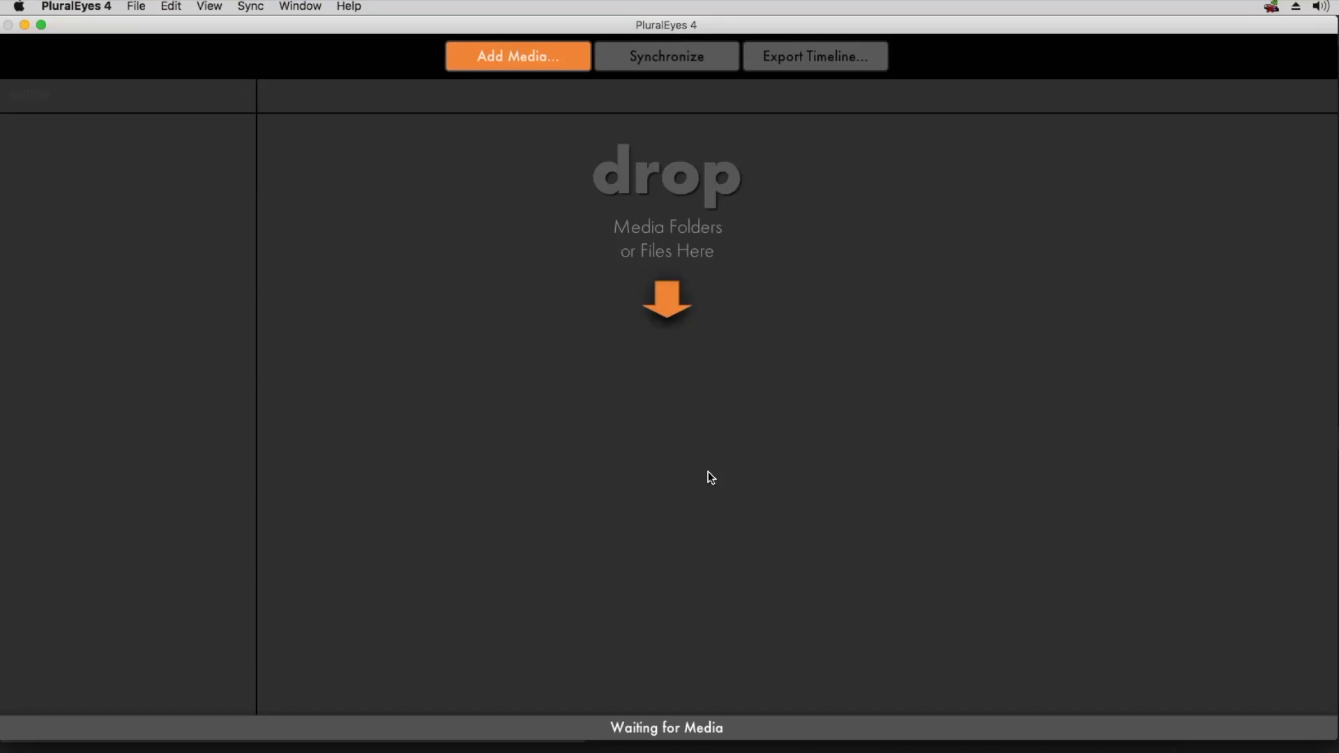
Switch to Finder and preview 504_0040.mov from the Video folder of Situation 04 in a reduced Quick Look window.
key("super+Tab")
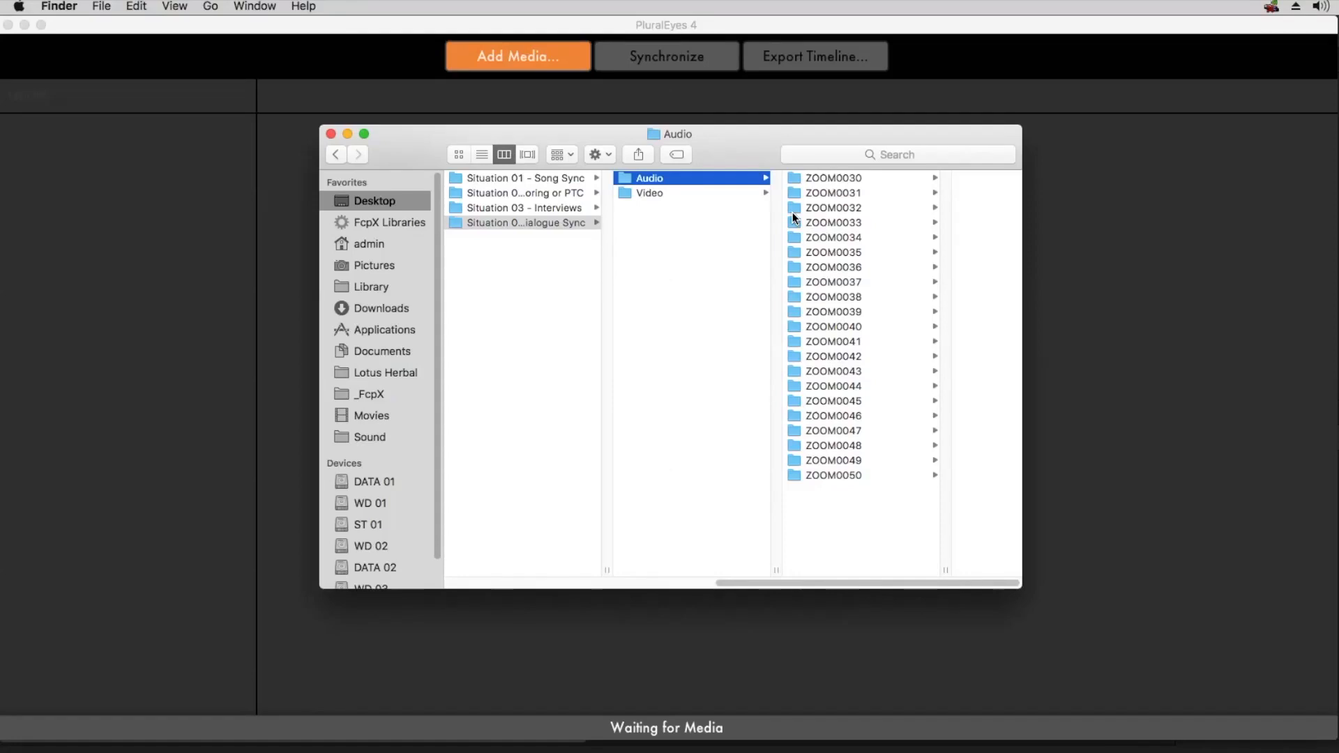
left_click(699, 196)
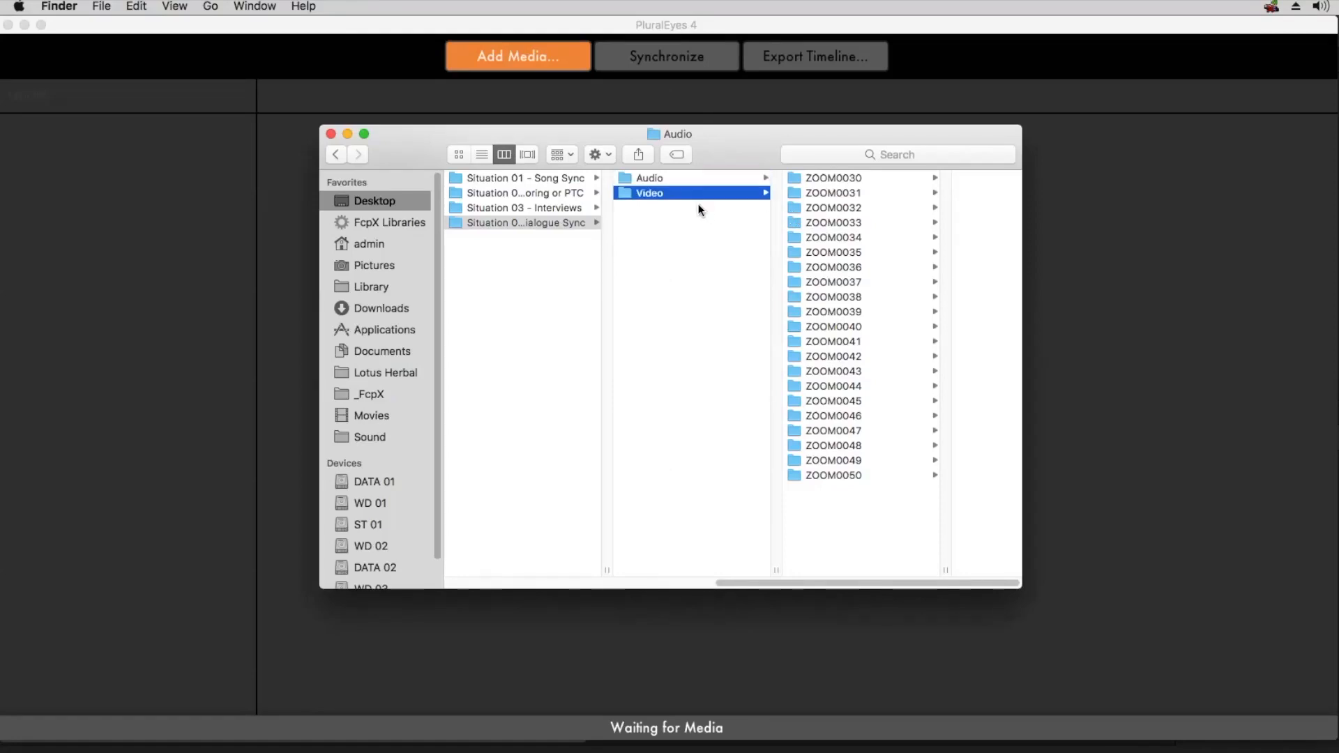
left_click(809, 181)
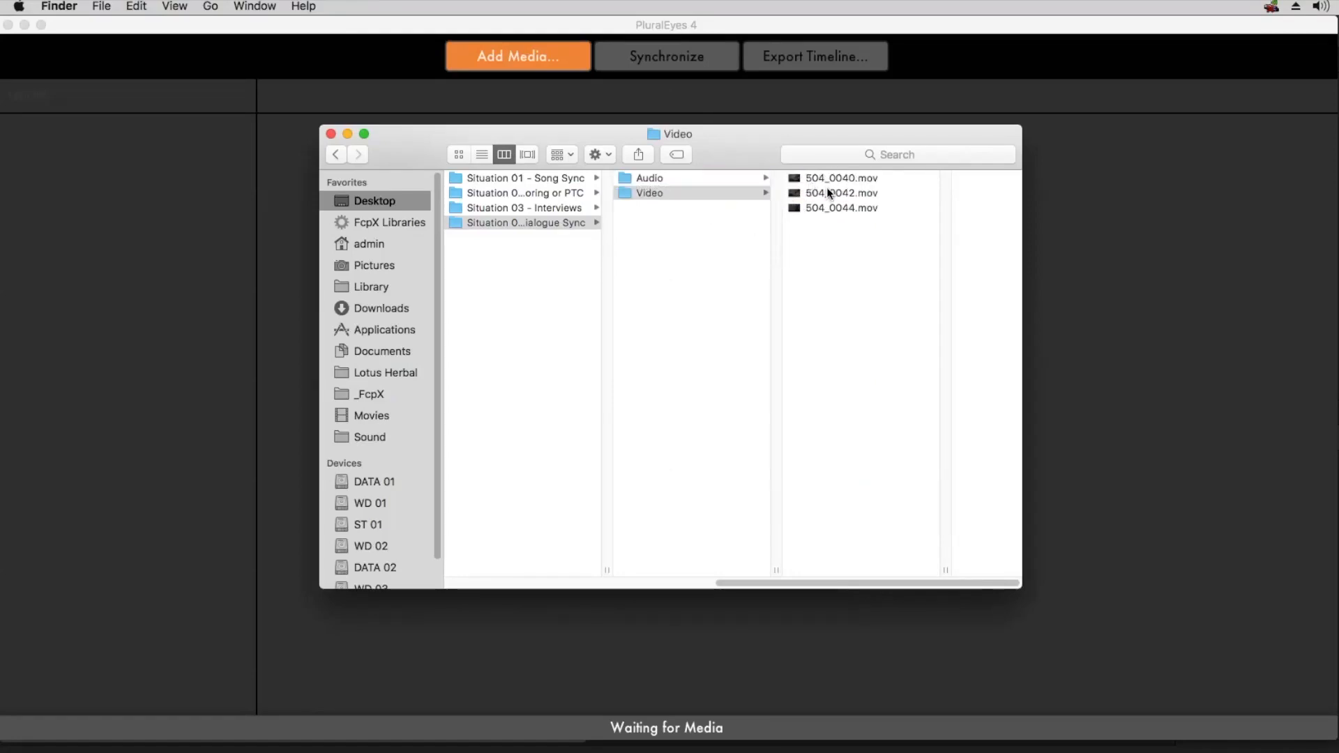
key("space")
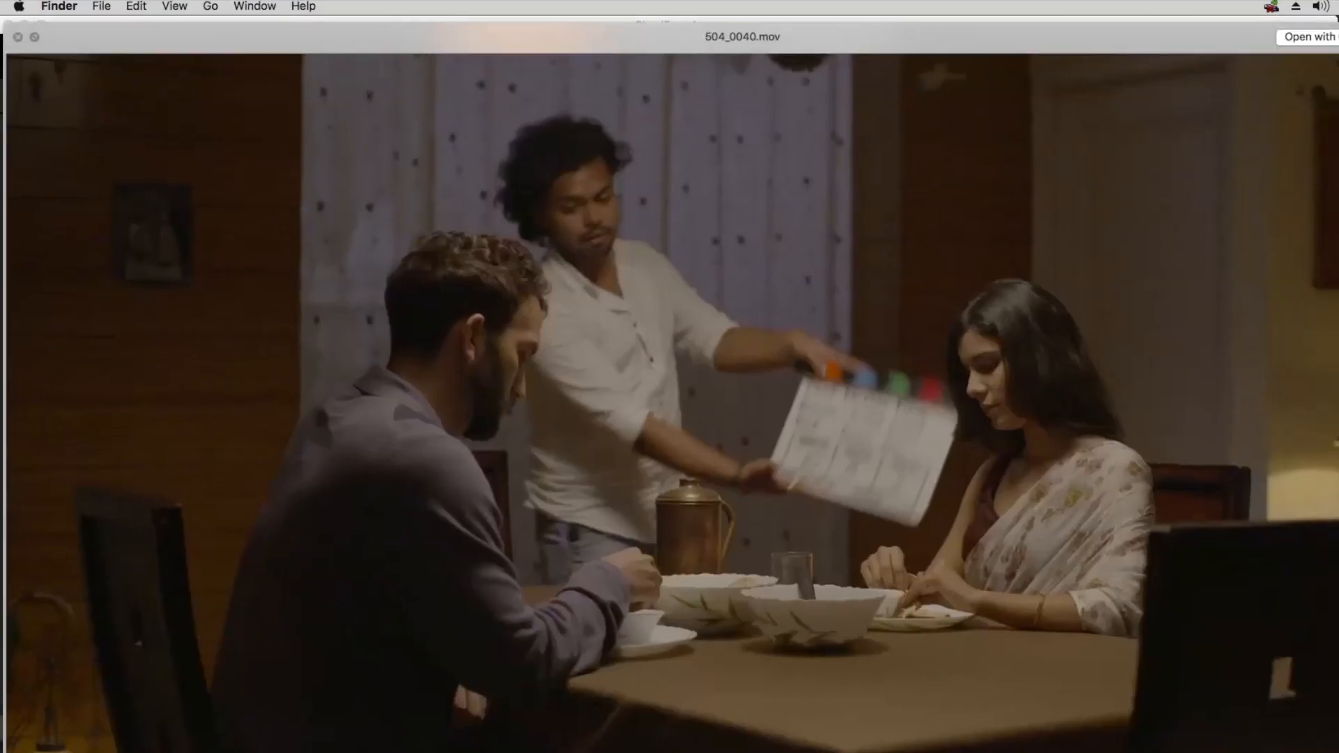
left_click_drag(1217, 673, 1022, 539)
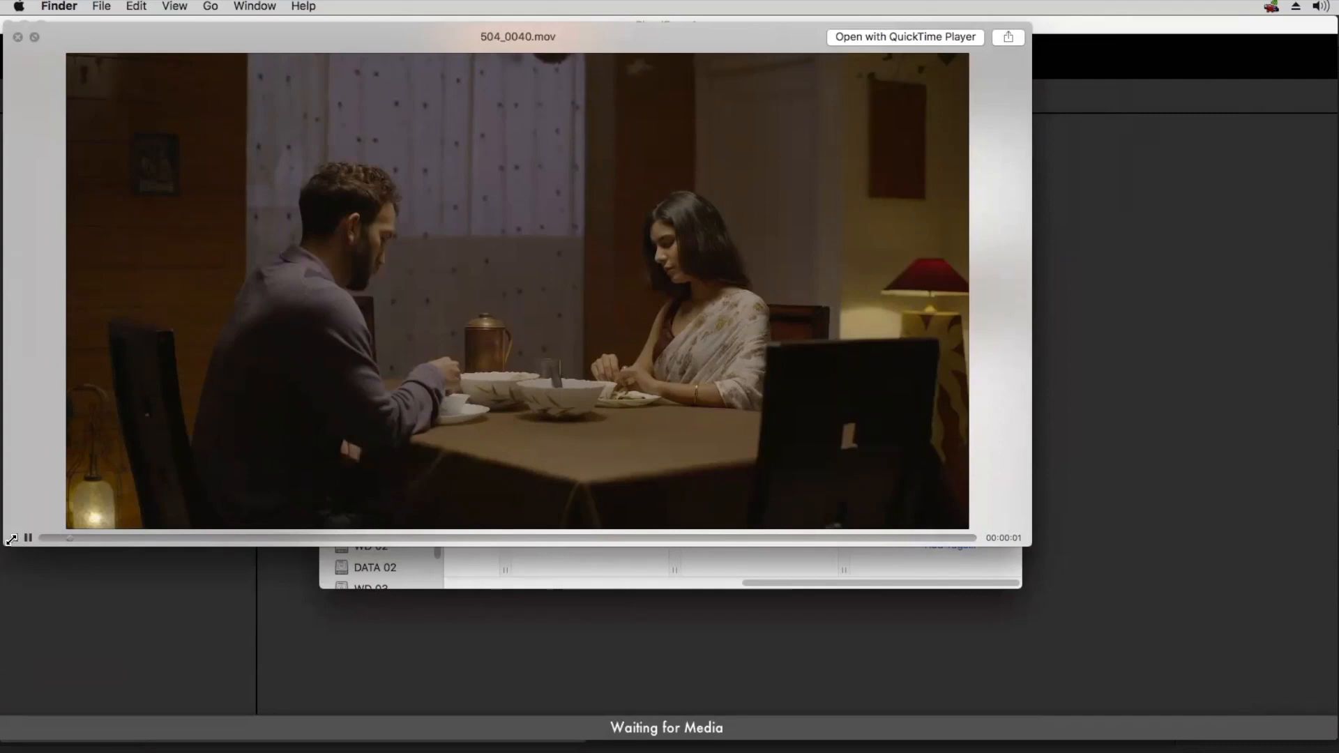
key("space")
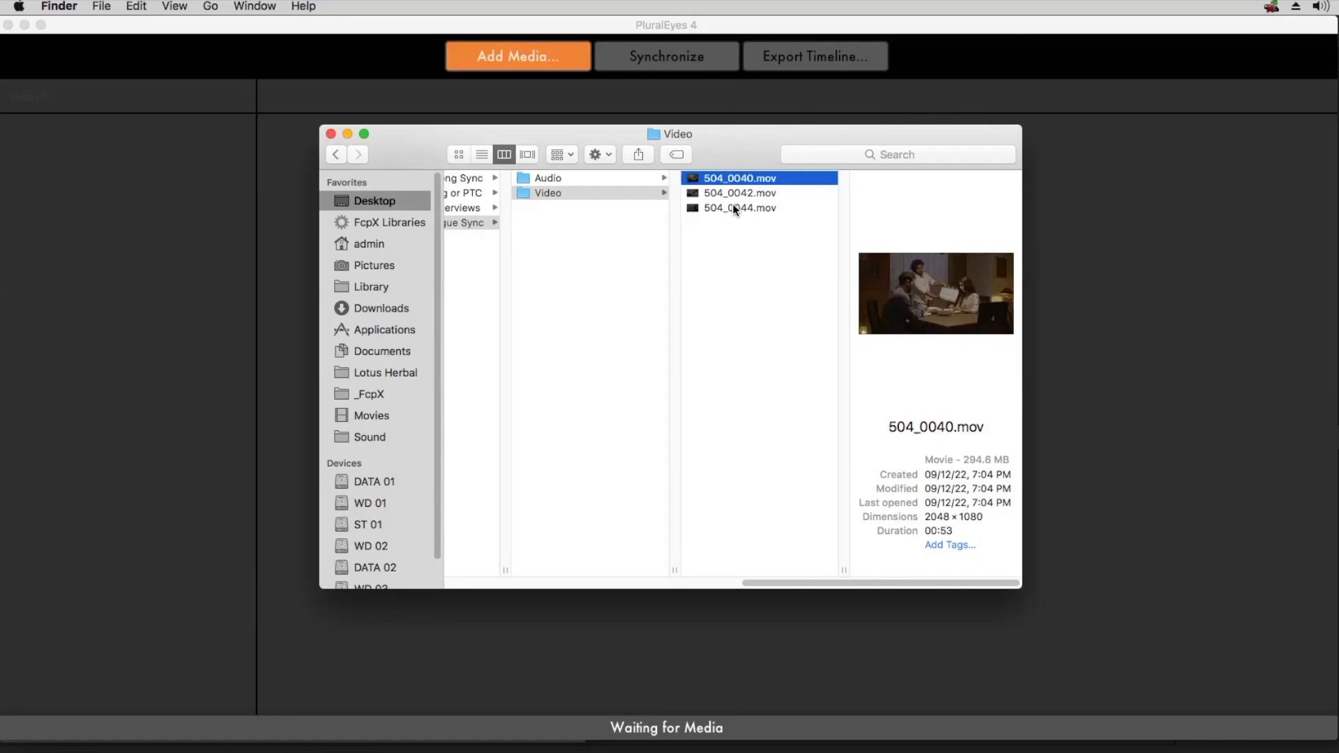
key("space")
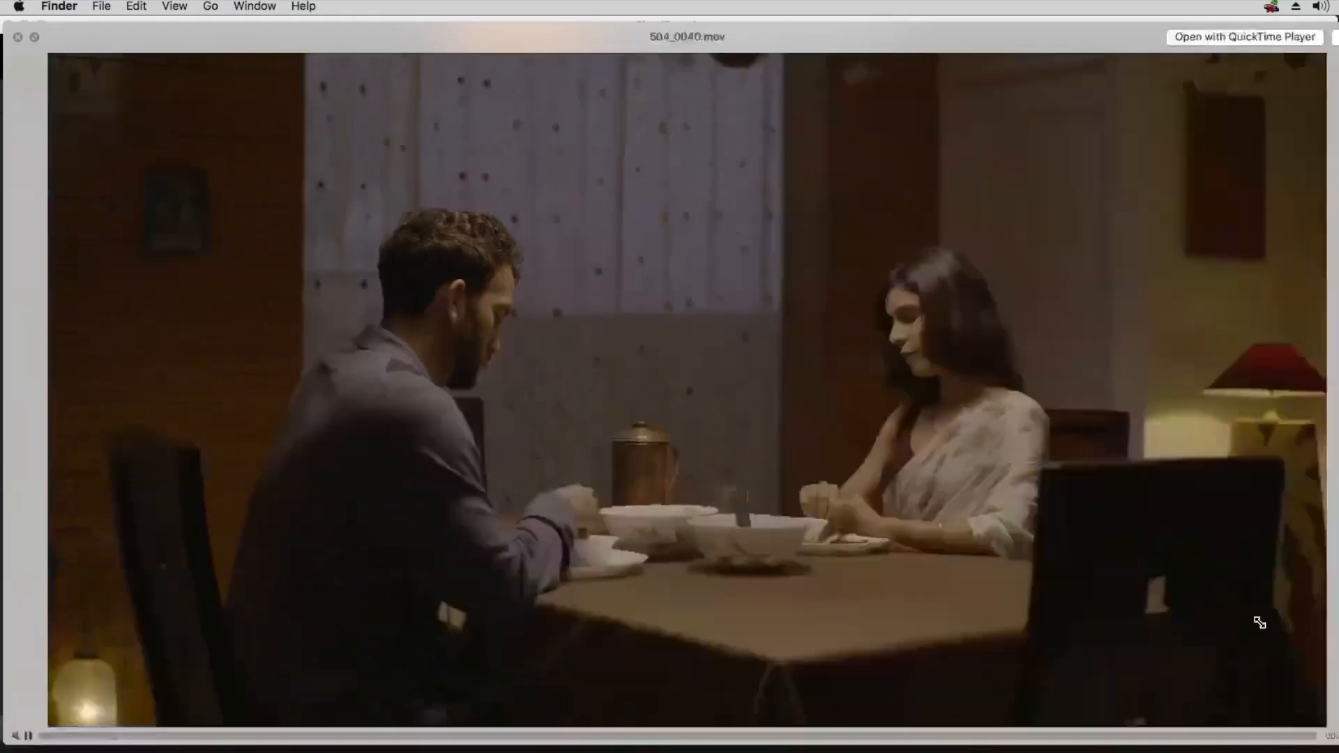
left_click_drag(1259, 623, 978, 556)
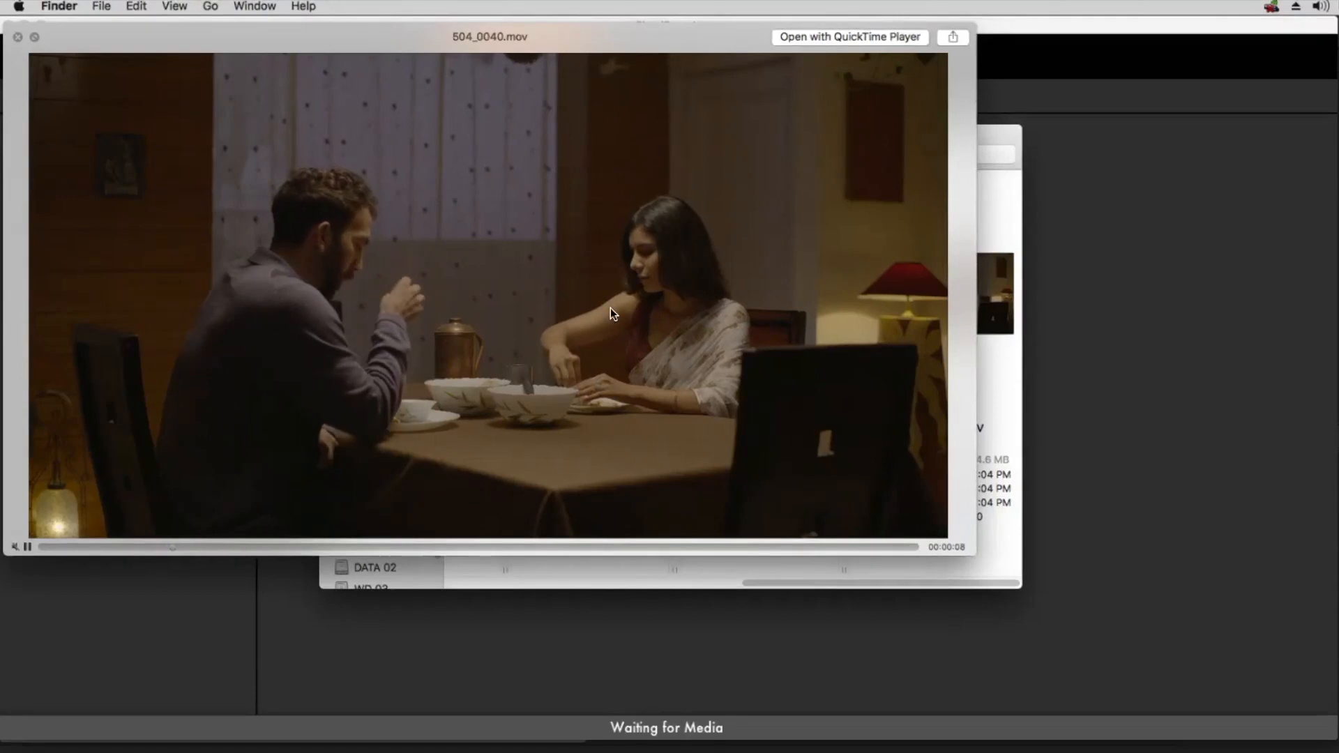
Preview 504_0042.mov with the sound muted and 504_0044.mov, and close the preview.
key("Down")
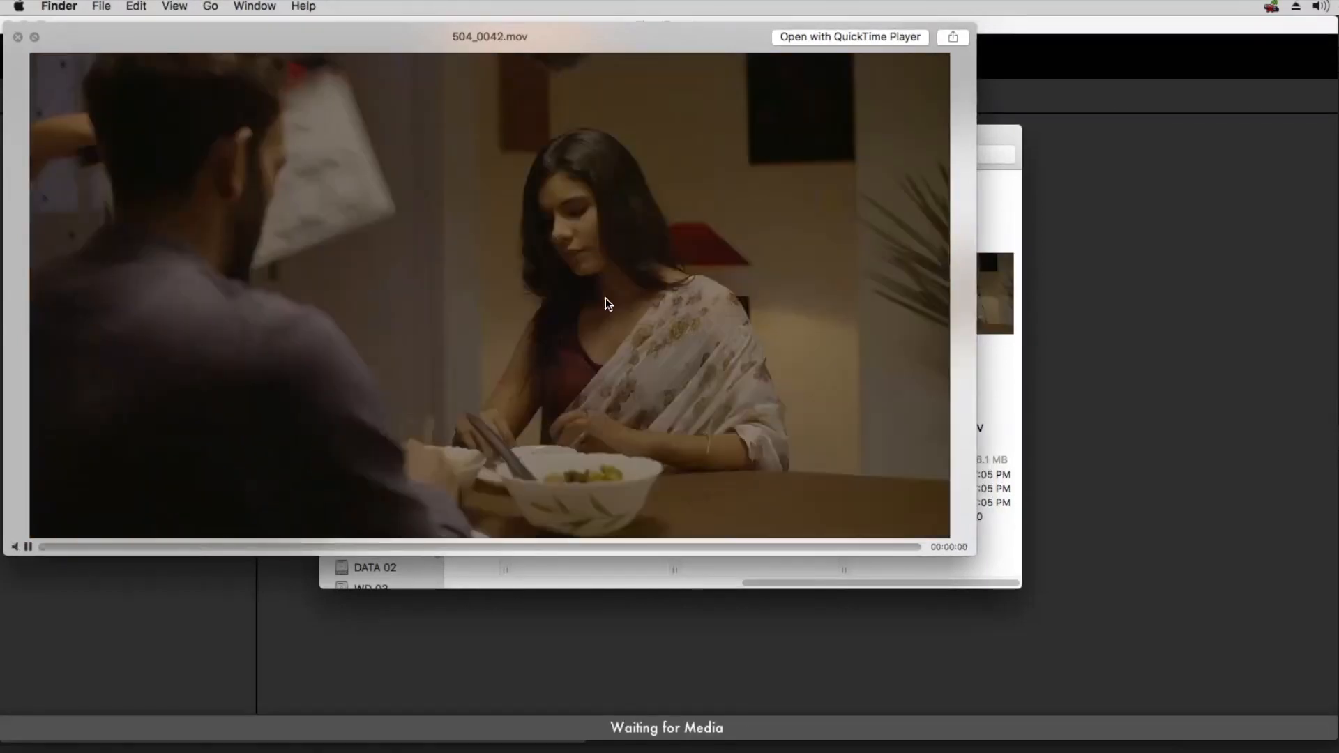
left_click(14, 547)
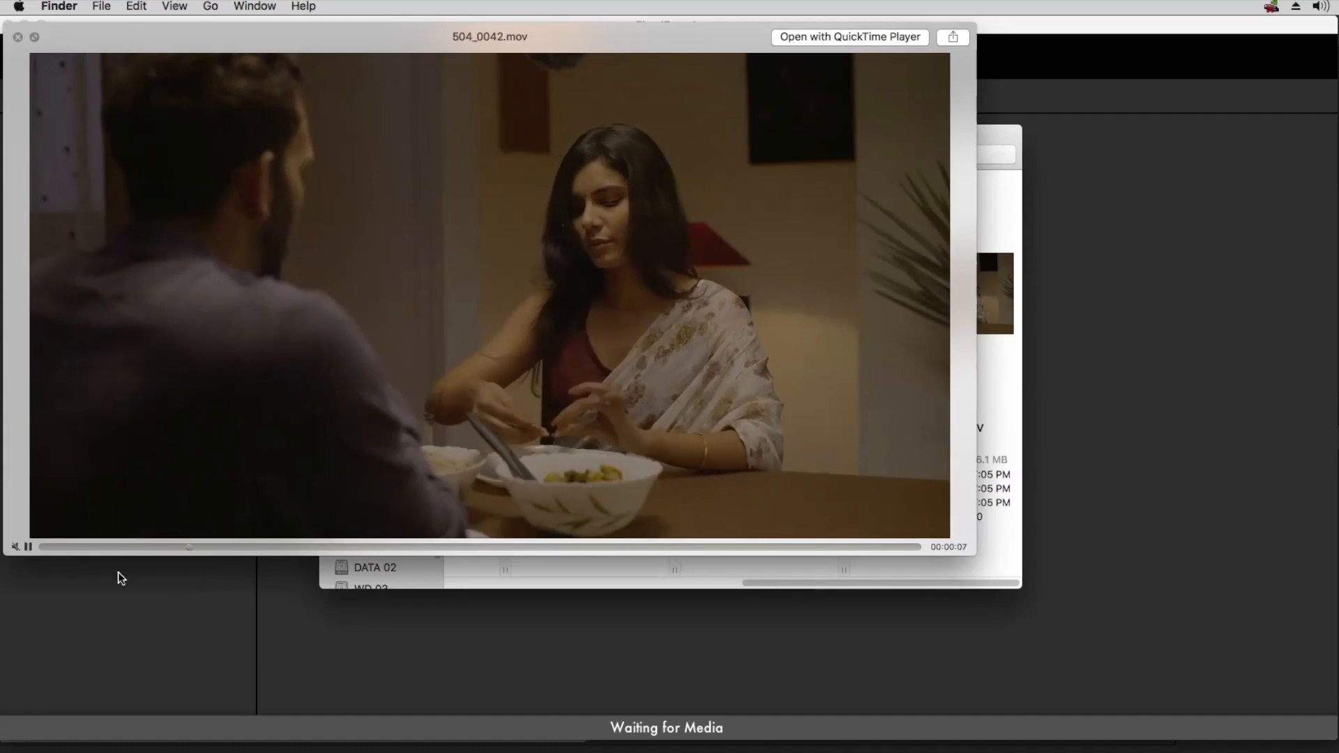
key("Down")
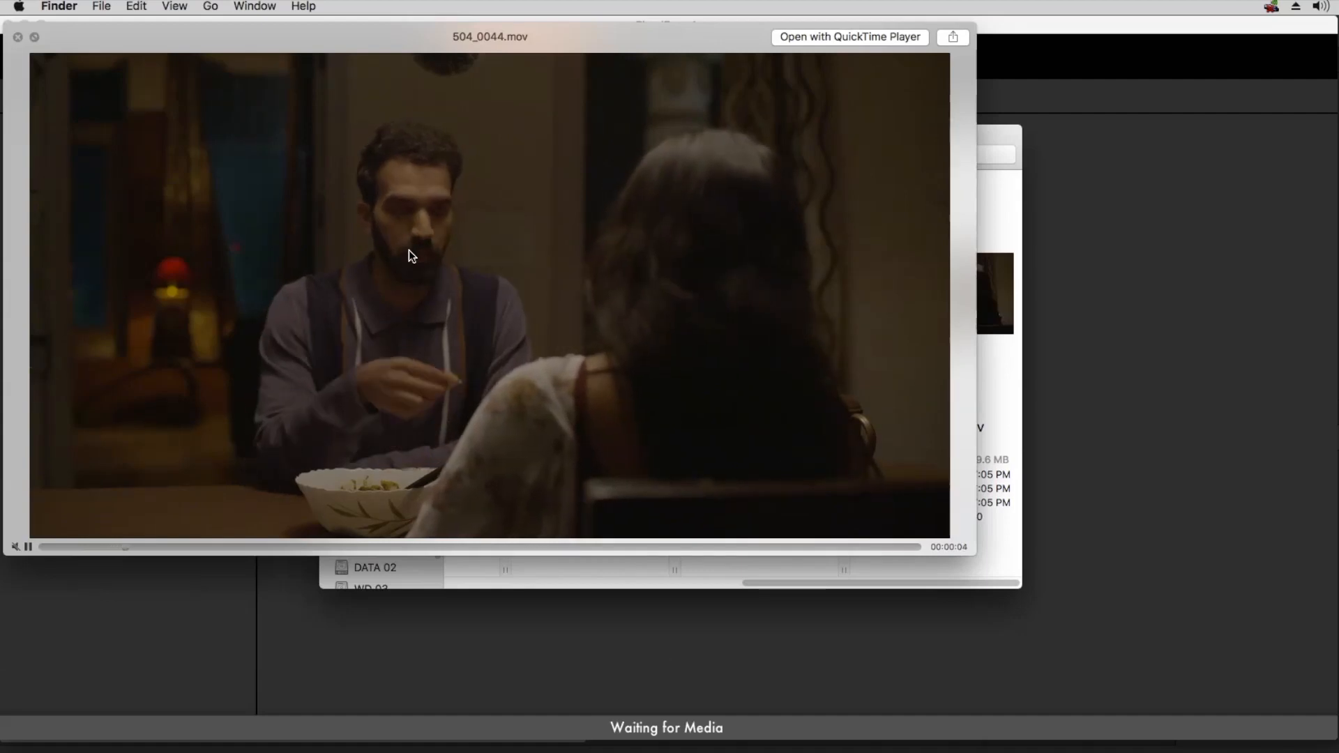
key("space")
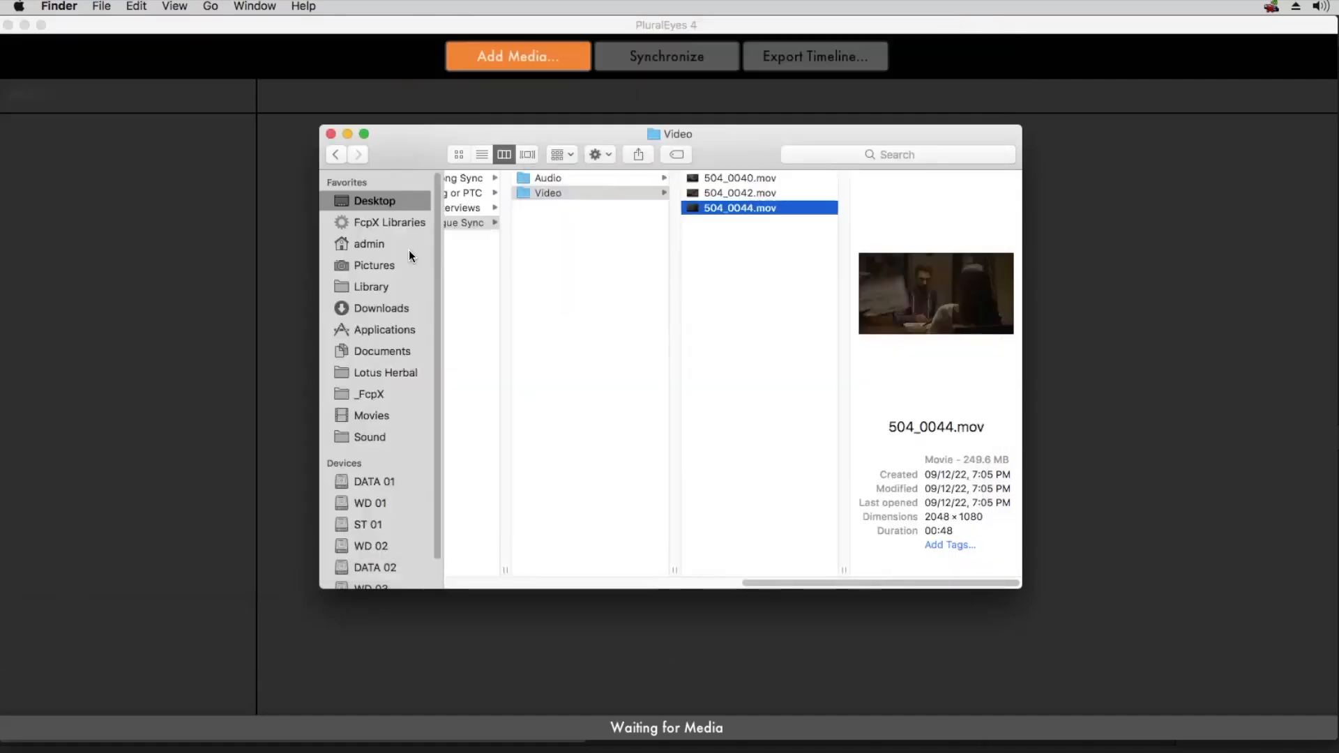
Browse the recording folders from ZOOM0030 to ZOOM0042 in the Audio folder and check the details of ZOOM0042_Tr3.WAV.
left_click(559, 177)
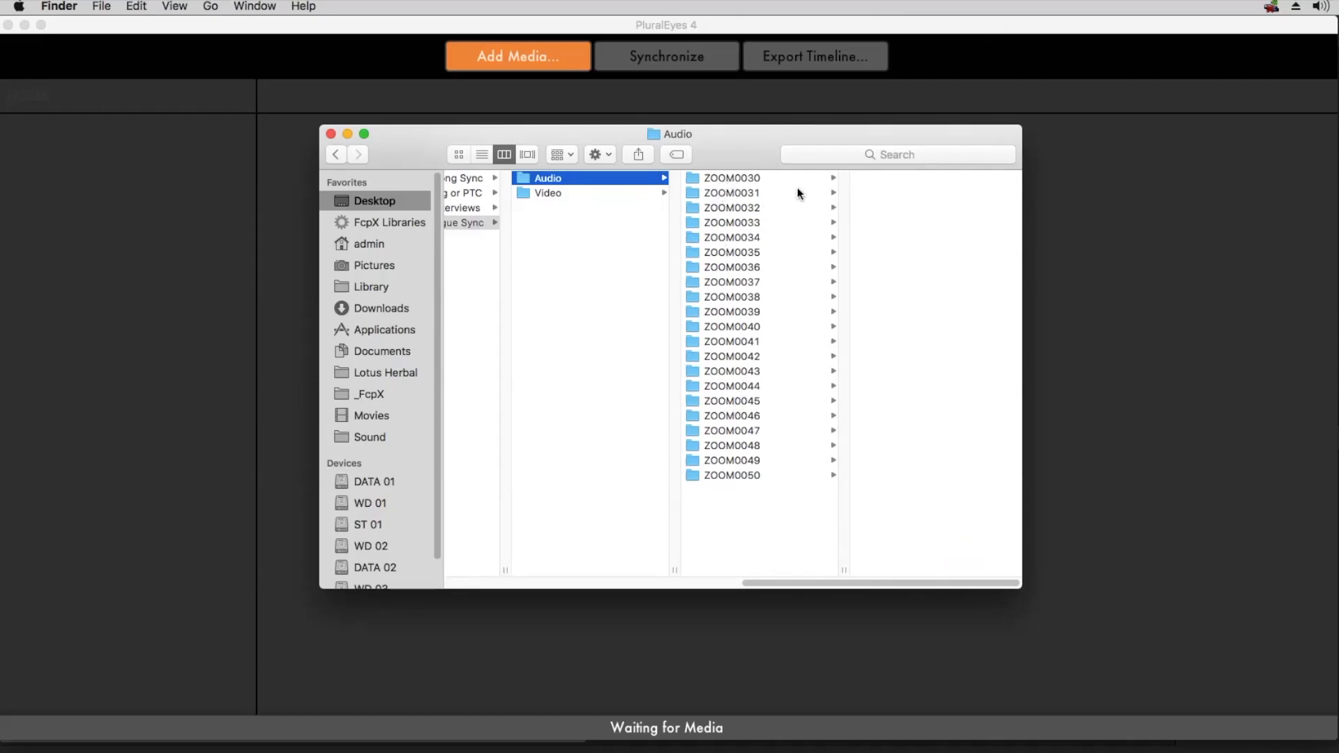
left_click(713, 180)
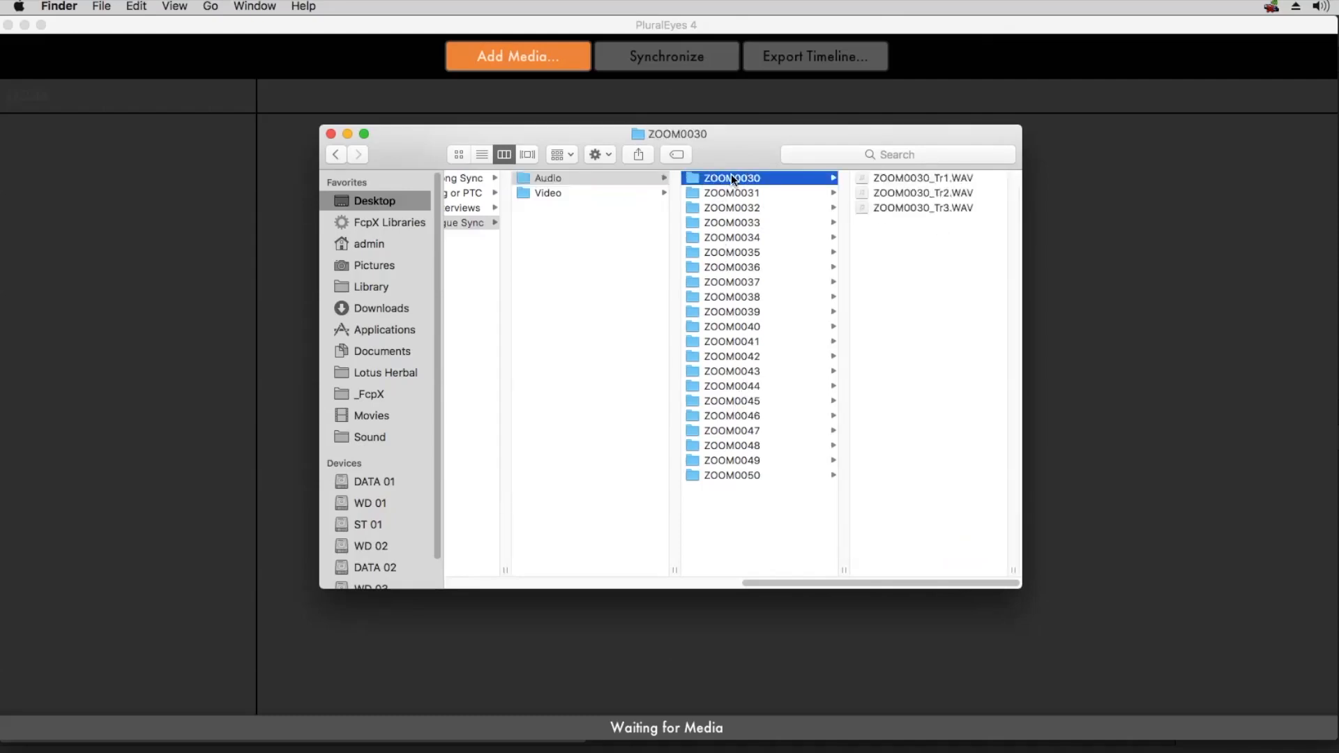
left_click(738, 193)
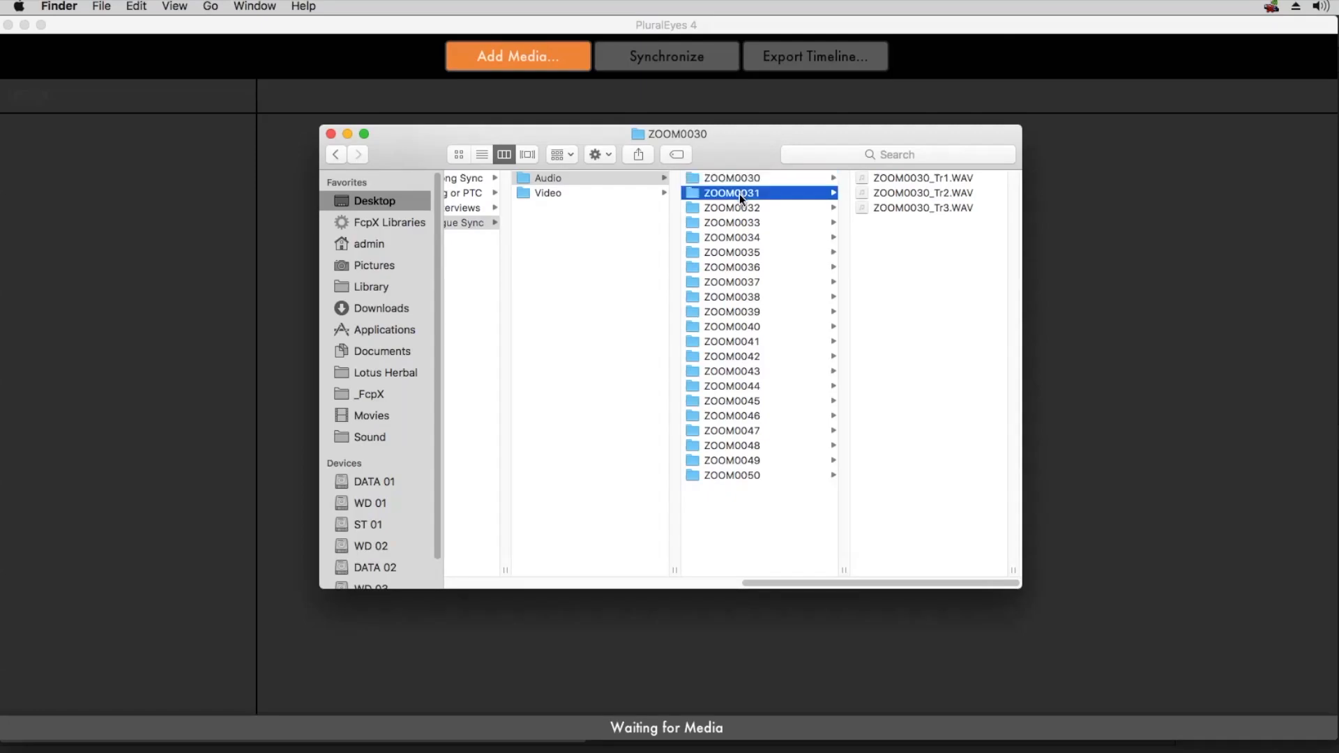
left_click(739, 206)
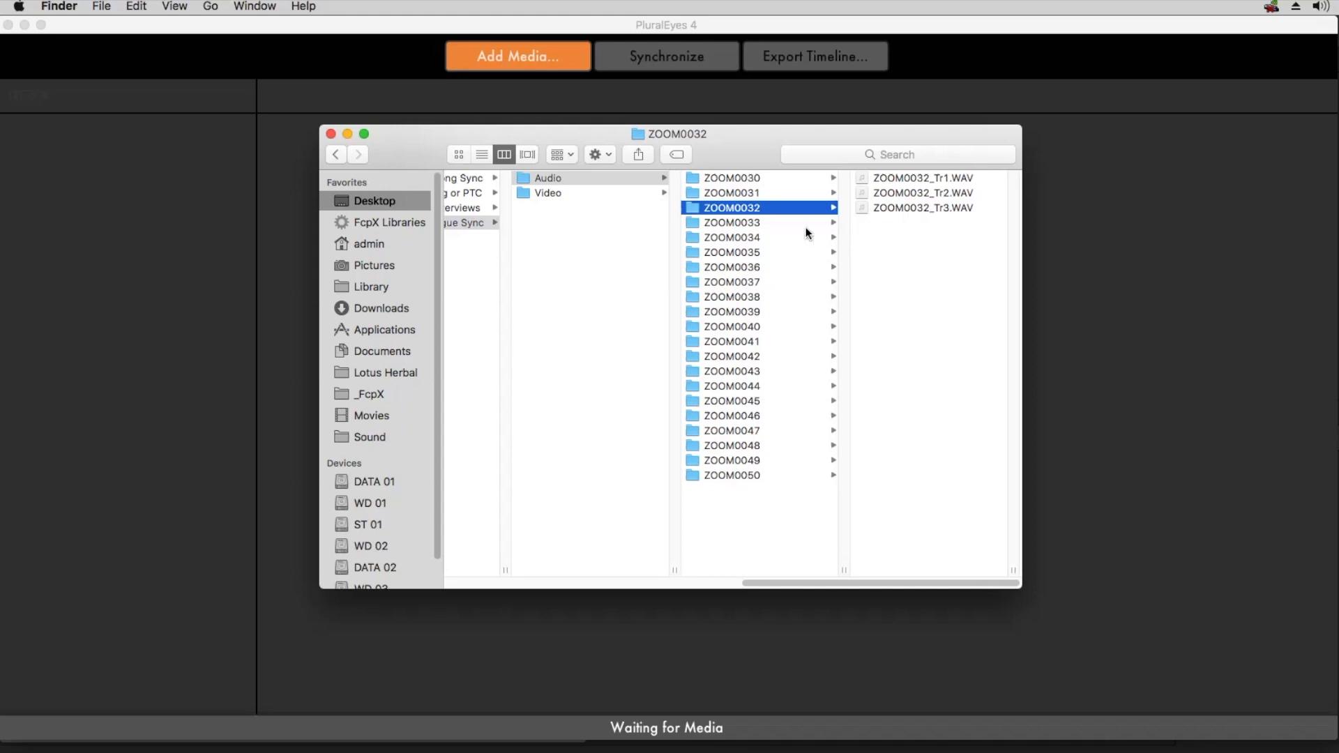
left_click(772, 254)
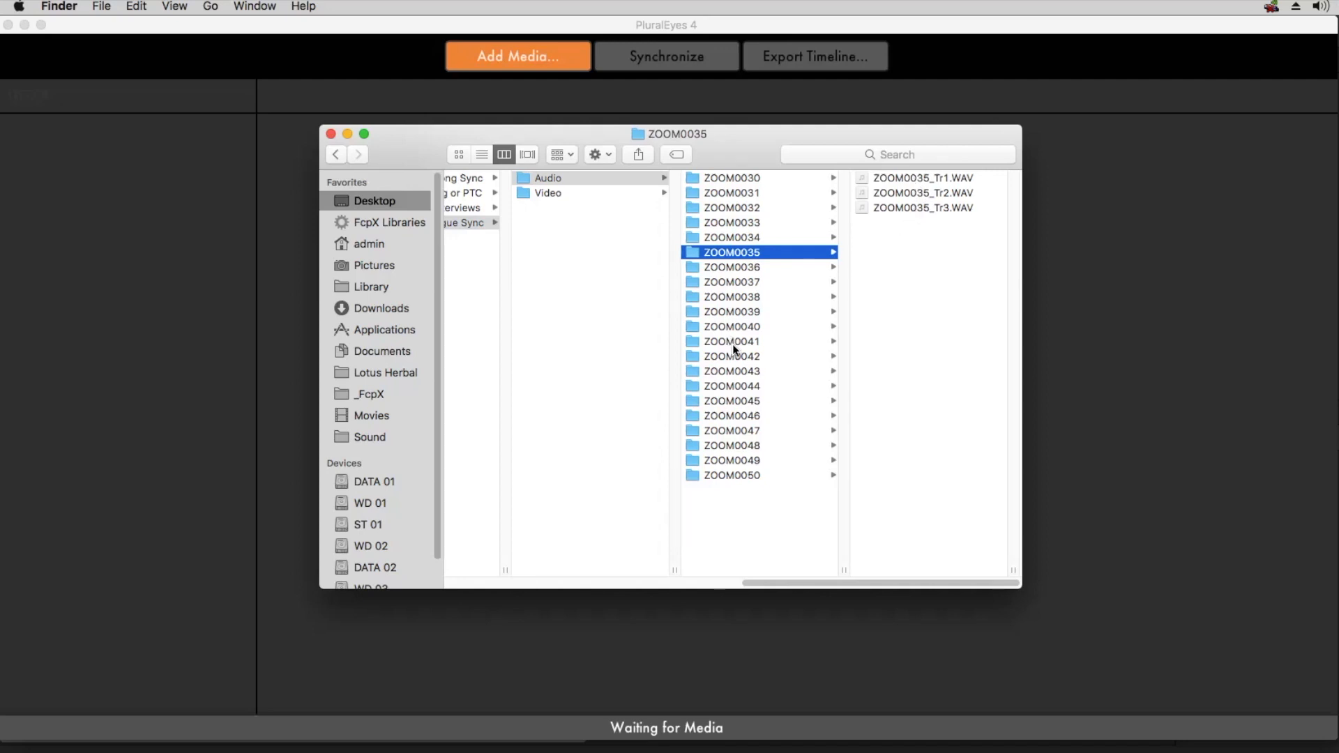
key("Down")
key("Down")
key("Down")
key("Down")
key("Down")
key("Down")
key("Down")
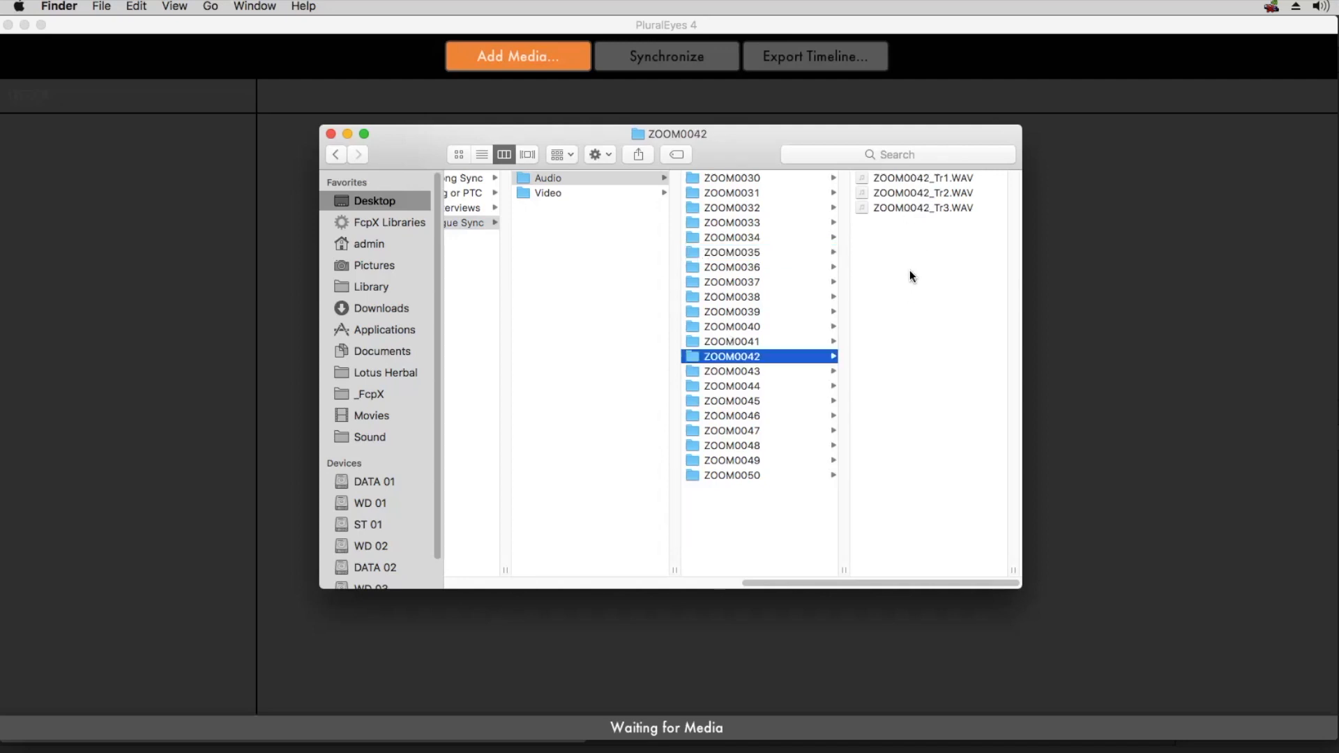
left_click(905, 208)
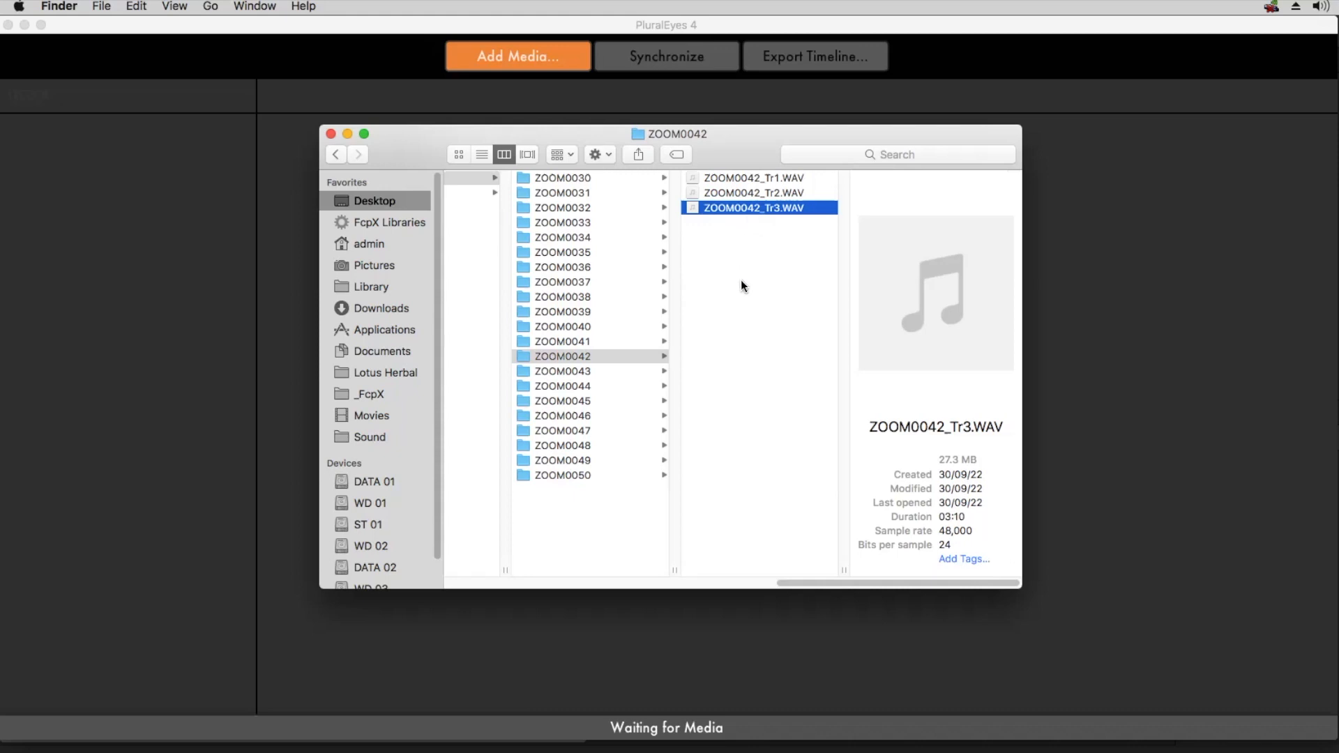
left_click(761, 258)
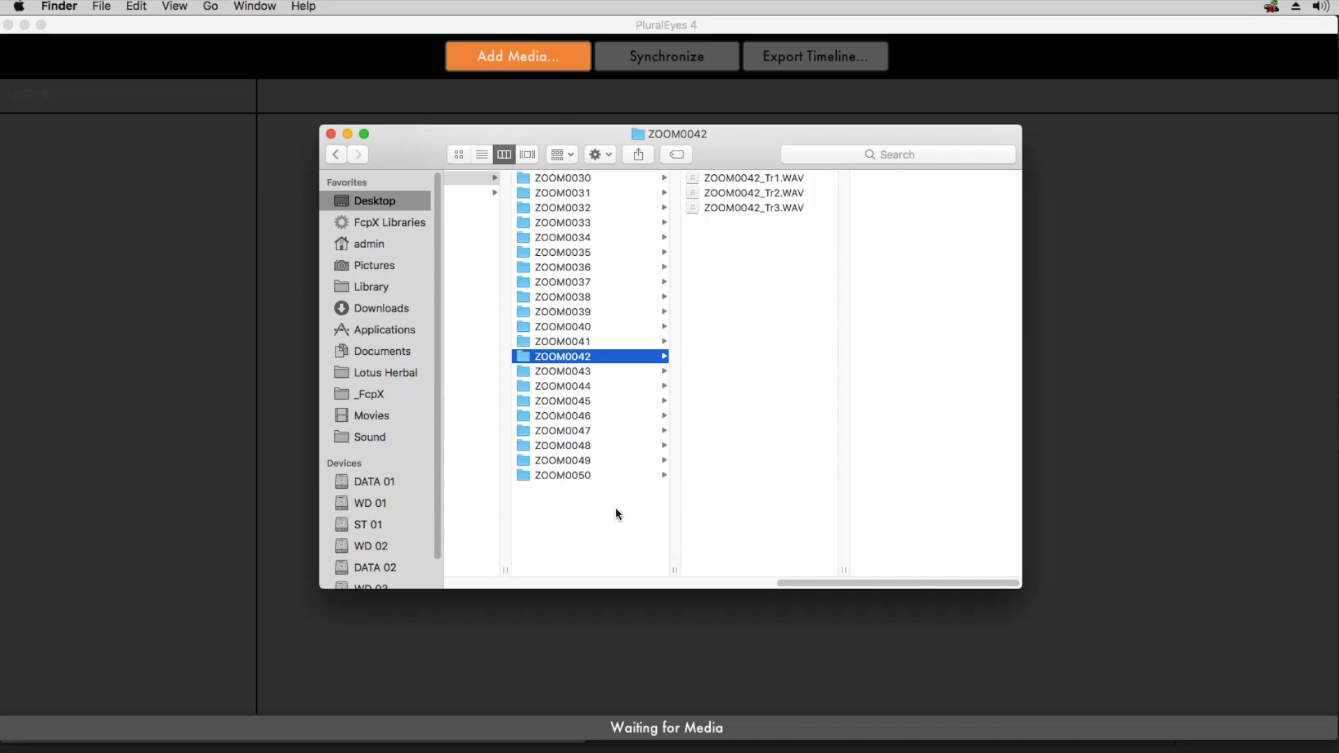
Return to the Audio folder, open the Video folder and look at the details of 504_0040.mov through 504_0044.mov.
left_click(488, 179)
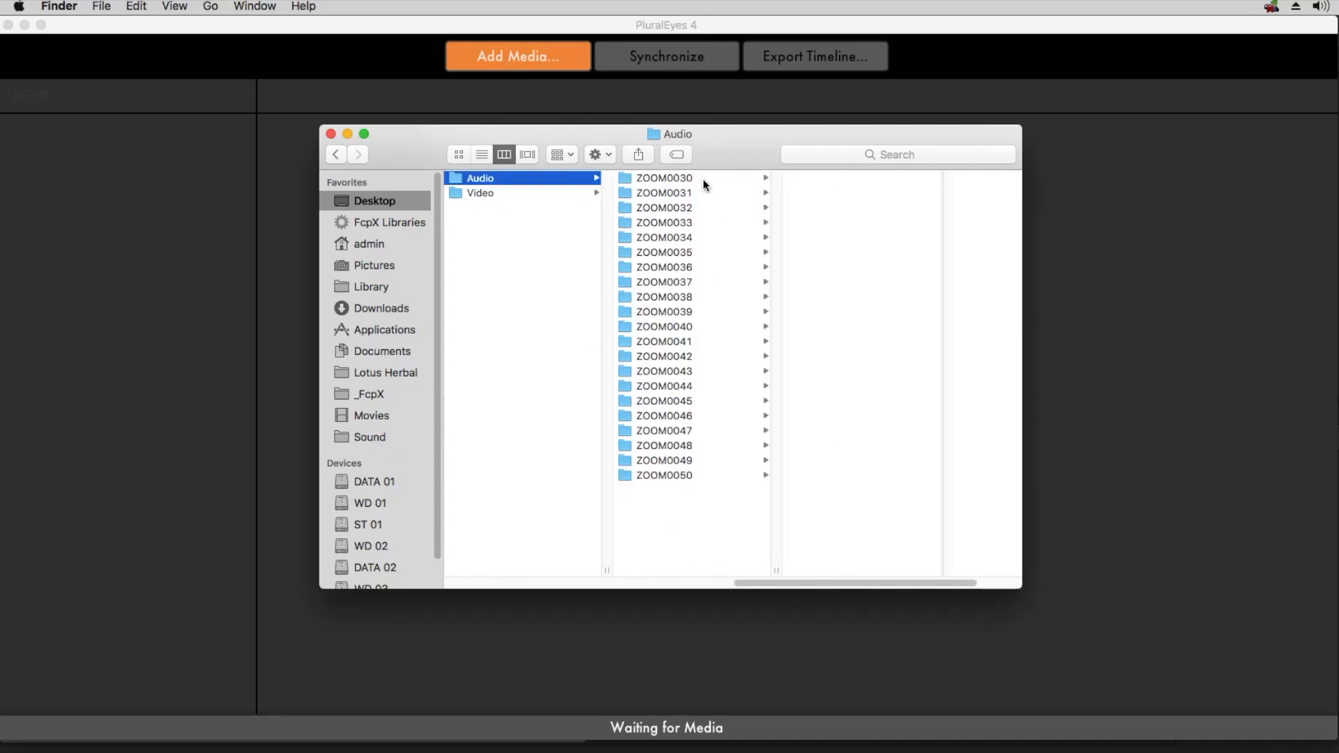
key("Down")
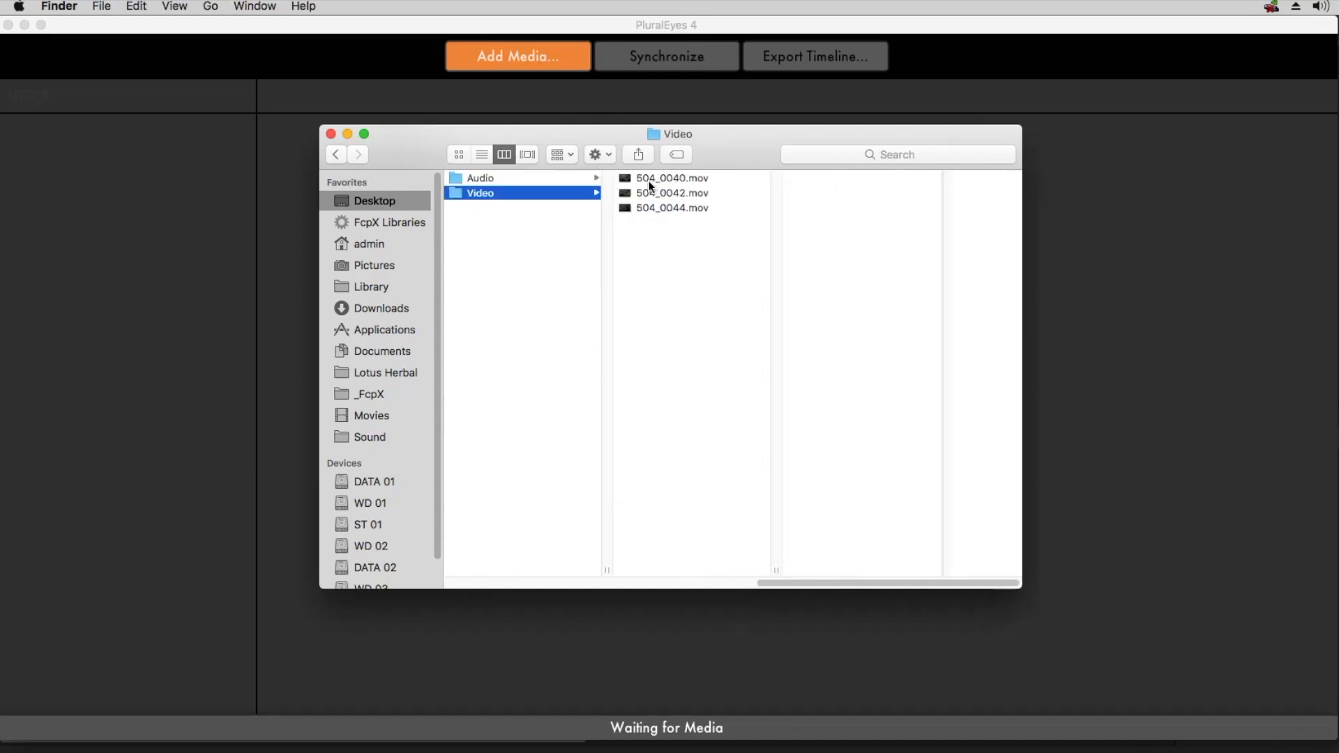
left_click(648, 181)
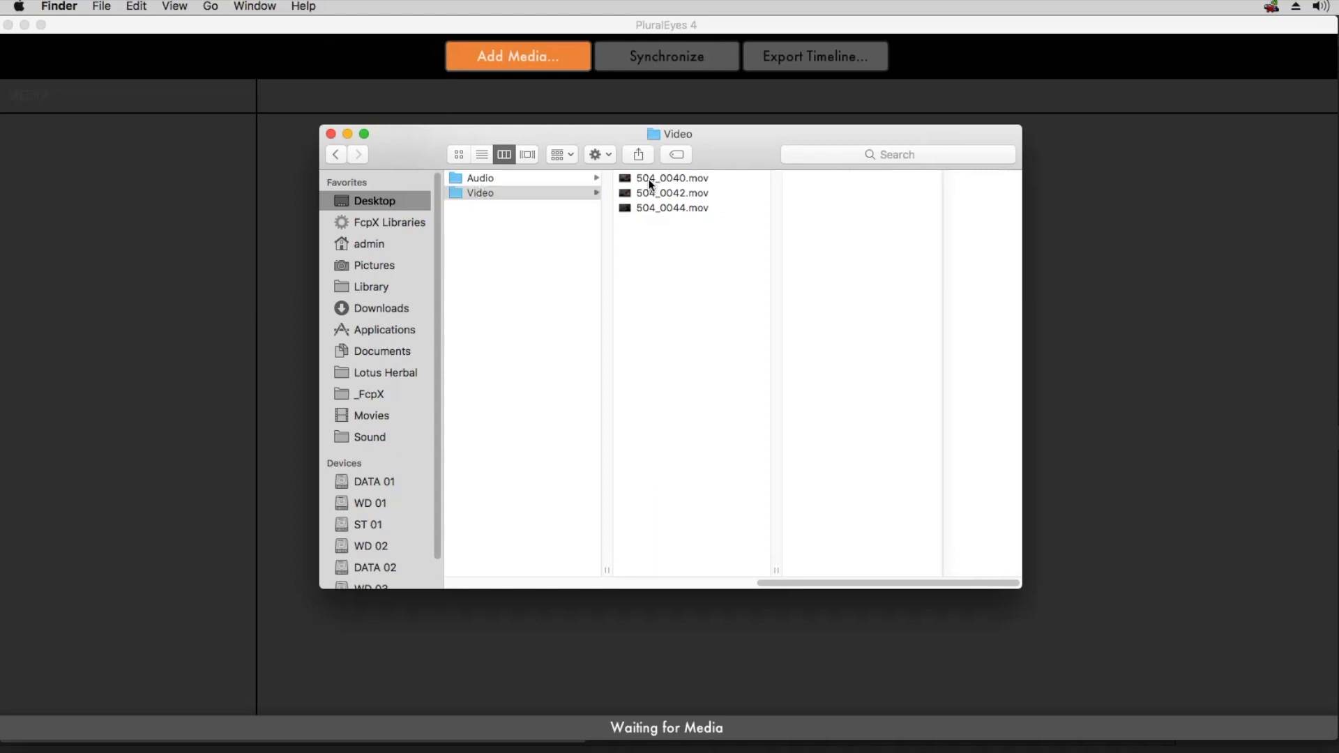
key("Down")
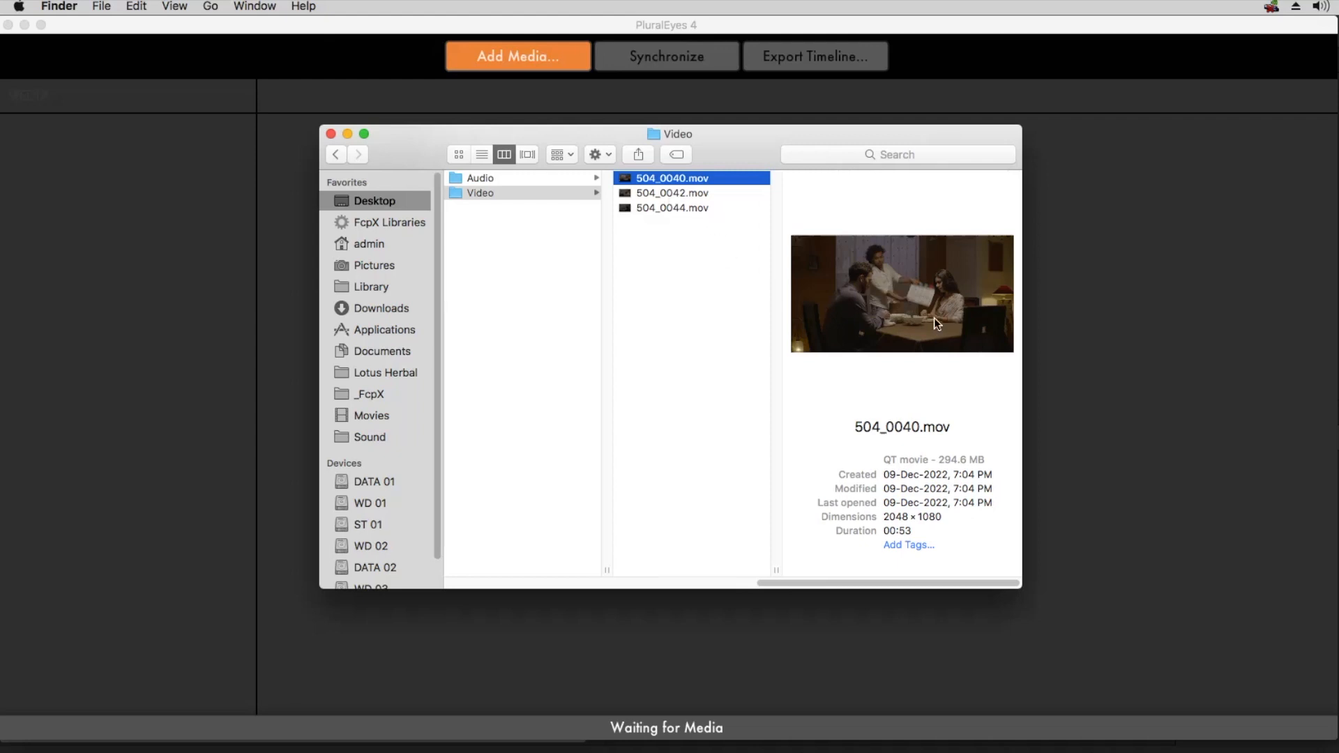
key("Down")
left_click(672, 208)
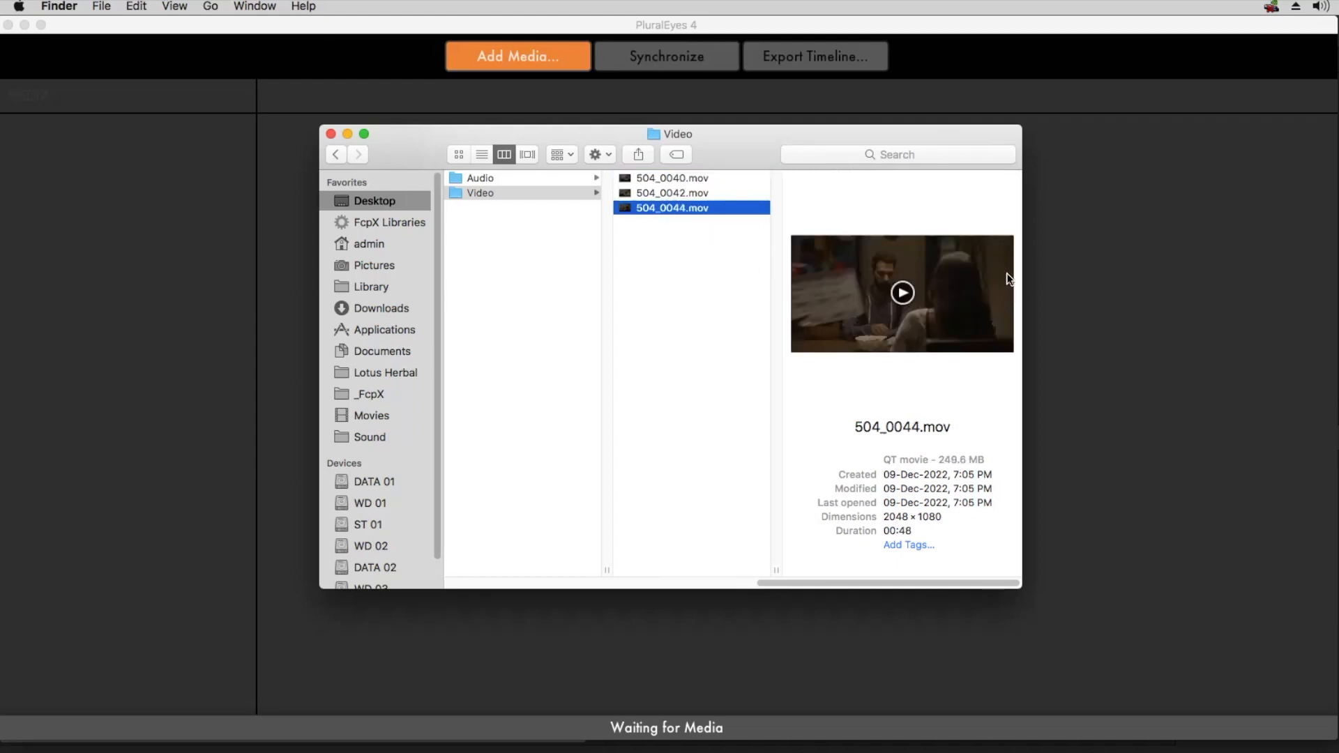
left_click(682, 262)
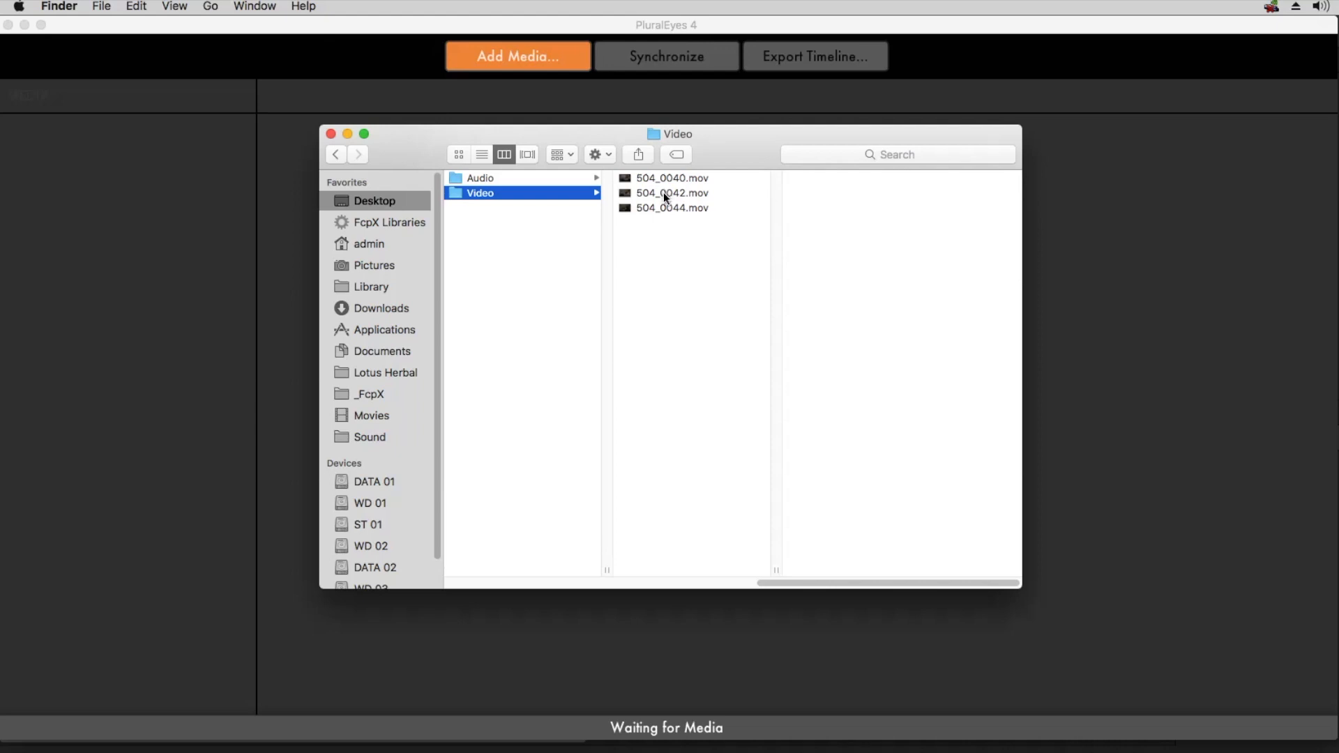
Add the whole Video folder to PluralEyes 4 as a single track and remove that track again.
left_click_drag(455, 192, 136, 199)
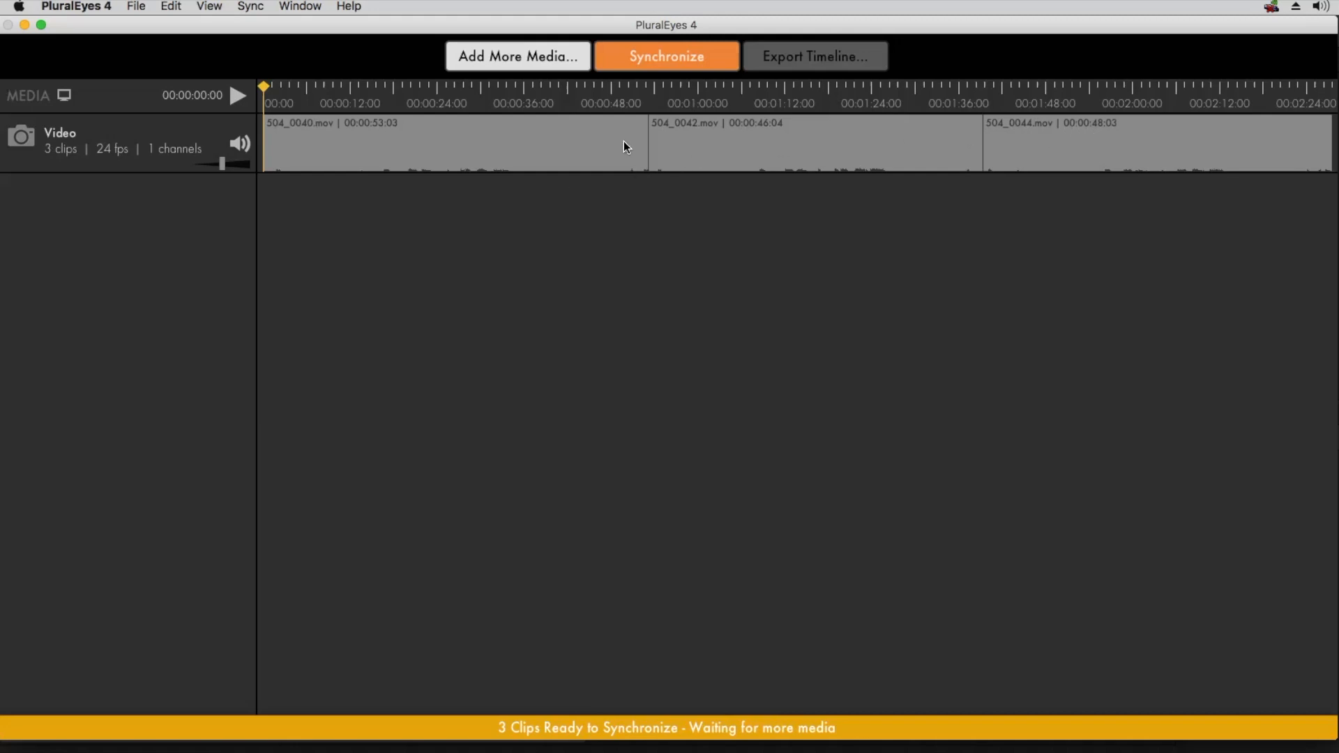
right_click(201, 131)
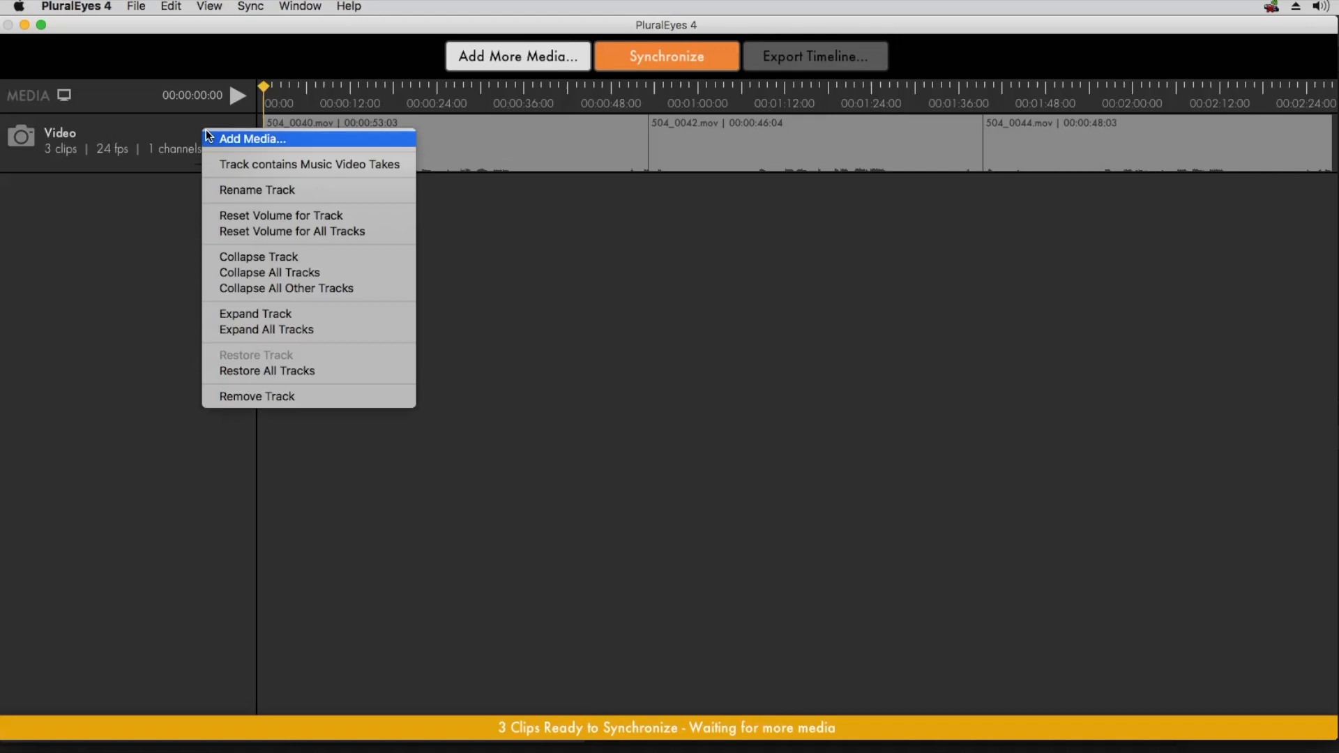
left_click(262, 396)
Add 504_0040.mov, 504_0042.mov and 504_0044.mov from Finder to PluralEyes 4 as three separate camera tracks.
key("super+Tab")
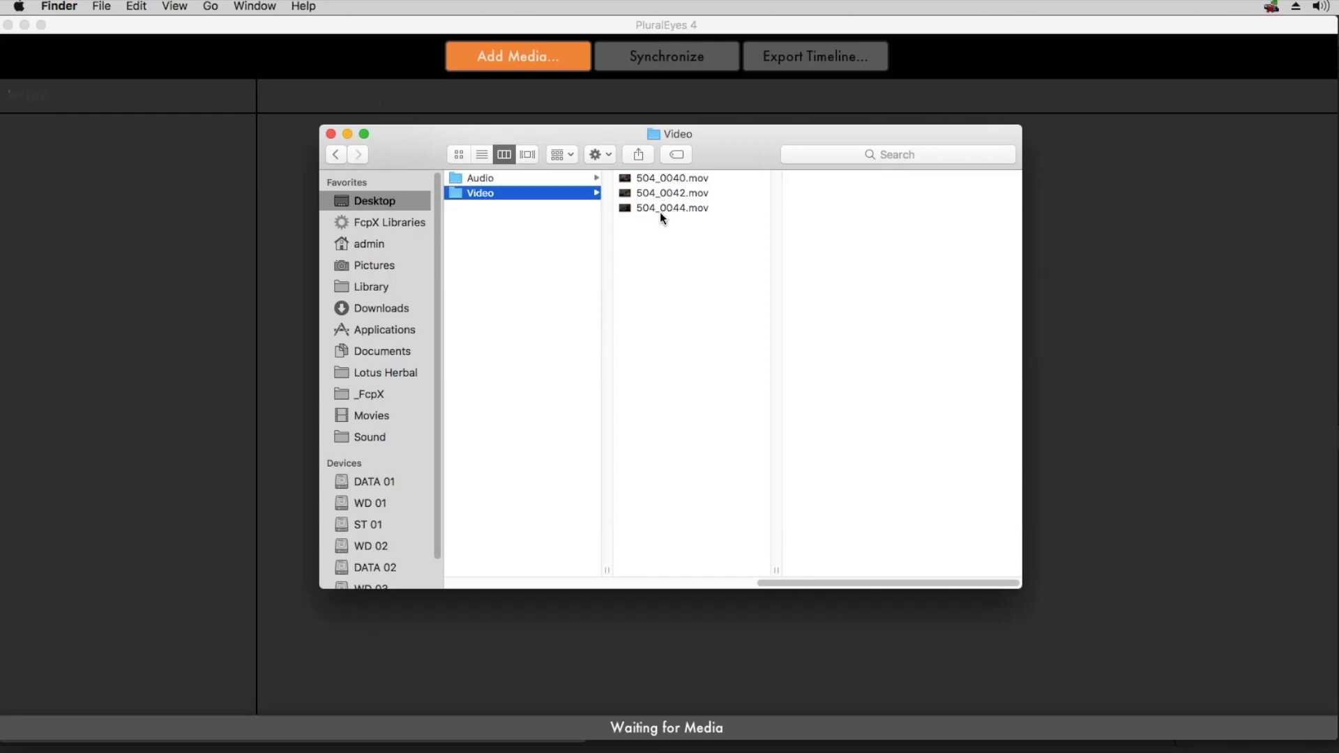
left_click_drag(664, 178, 129, 203)
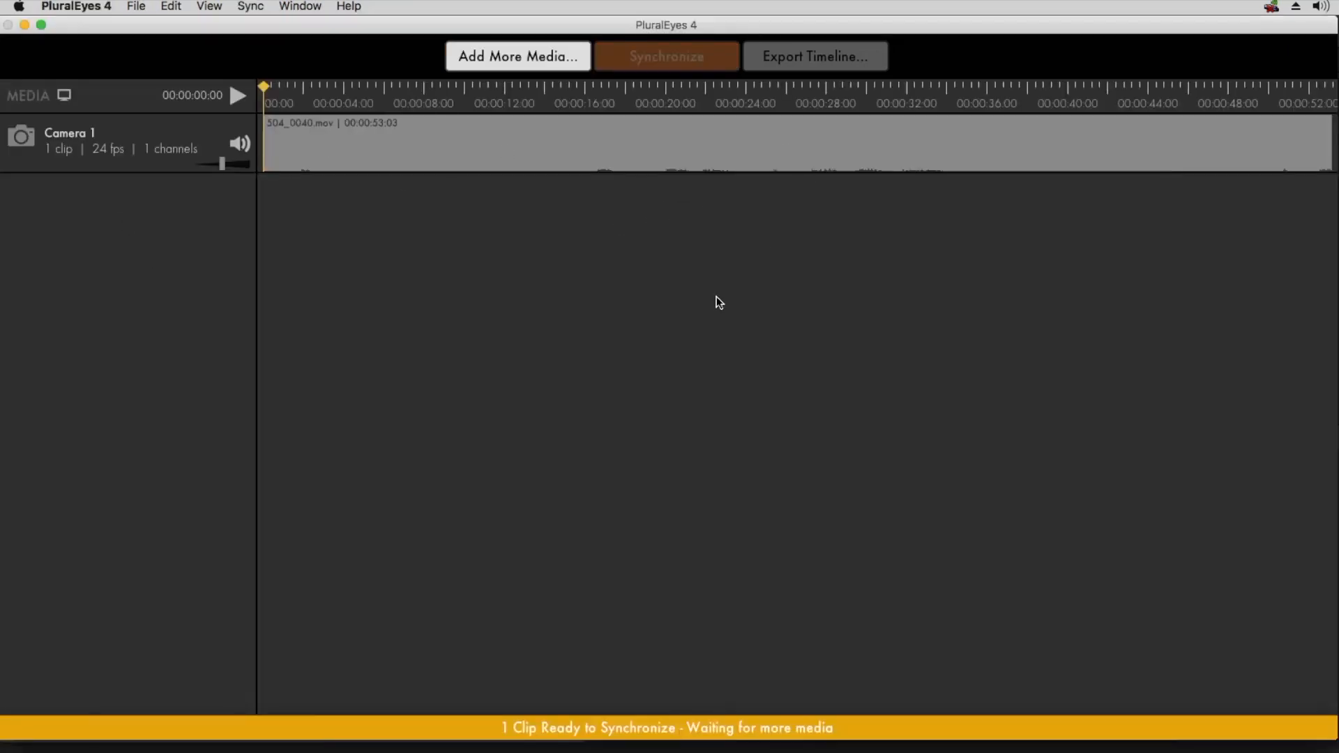
key("super+Tab")
left_click_drag(673, 193, 177, 278)
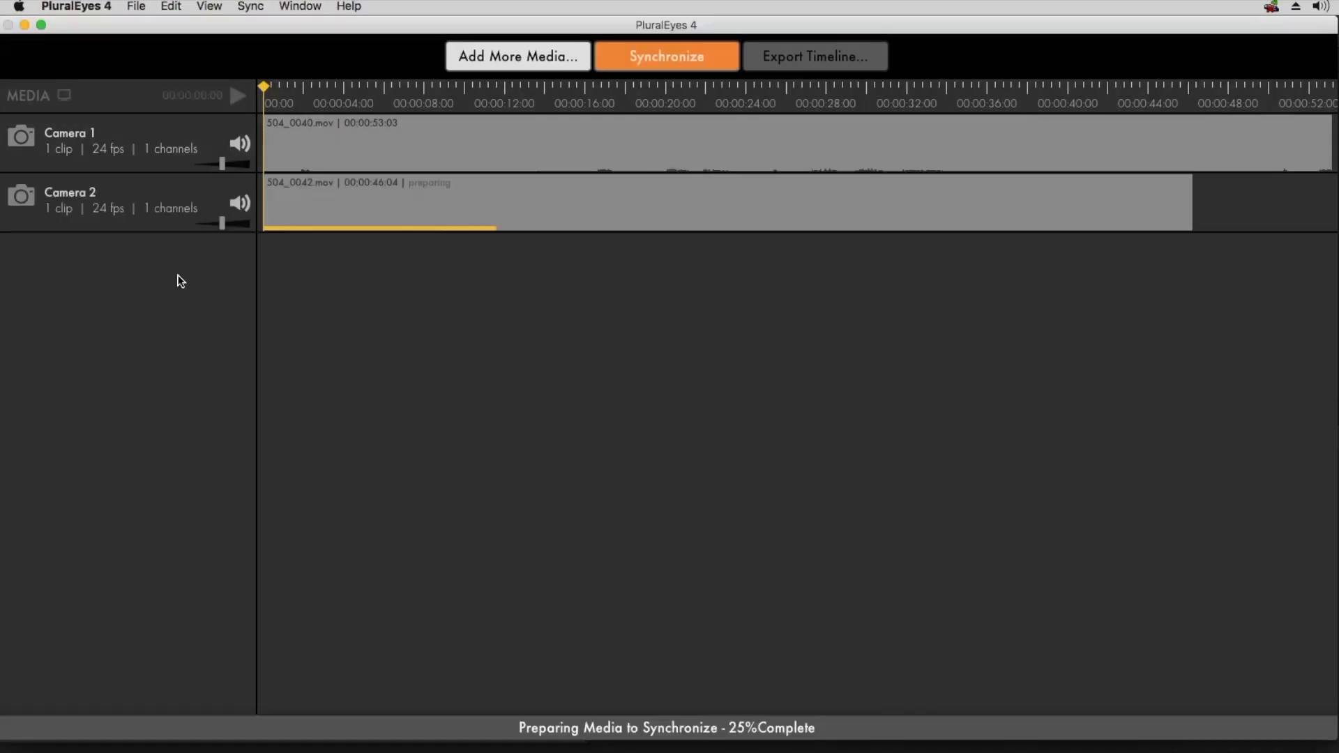
key("super+Tab")
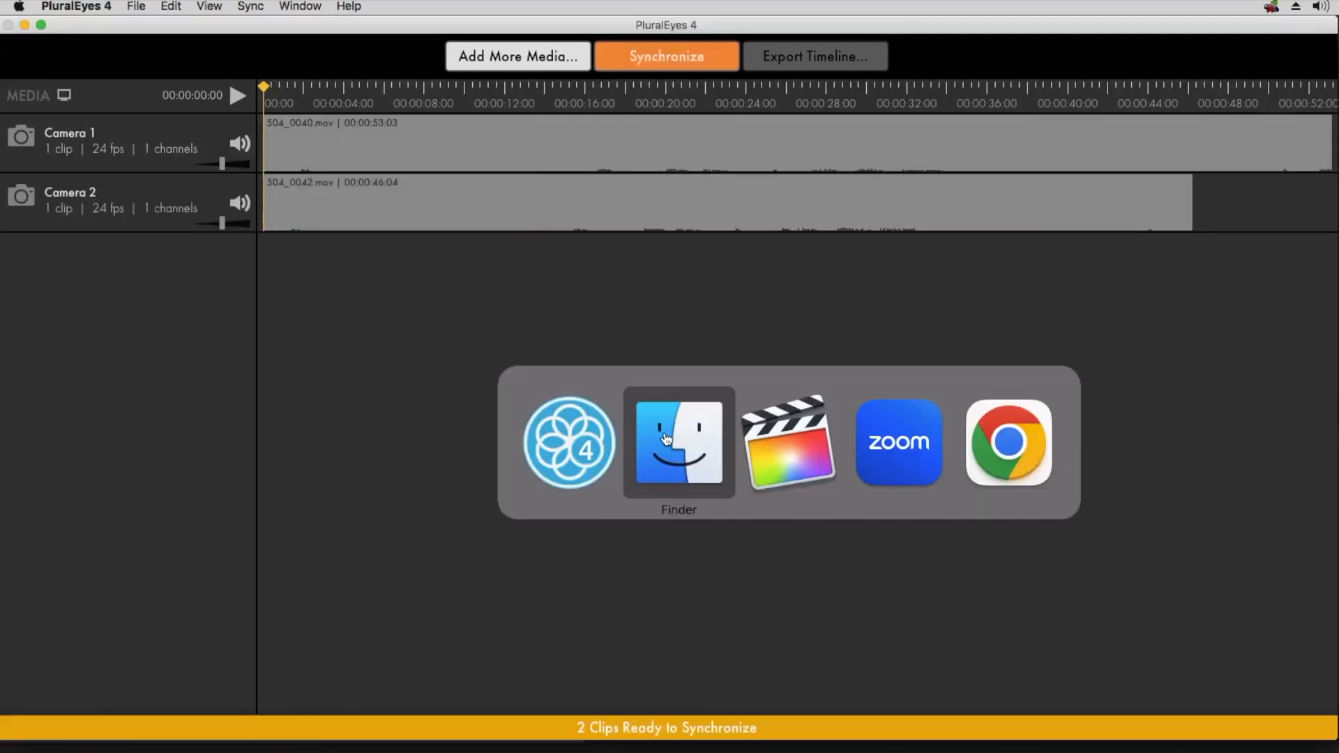
left_click_drag(650, 203, 207, 456)
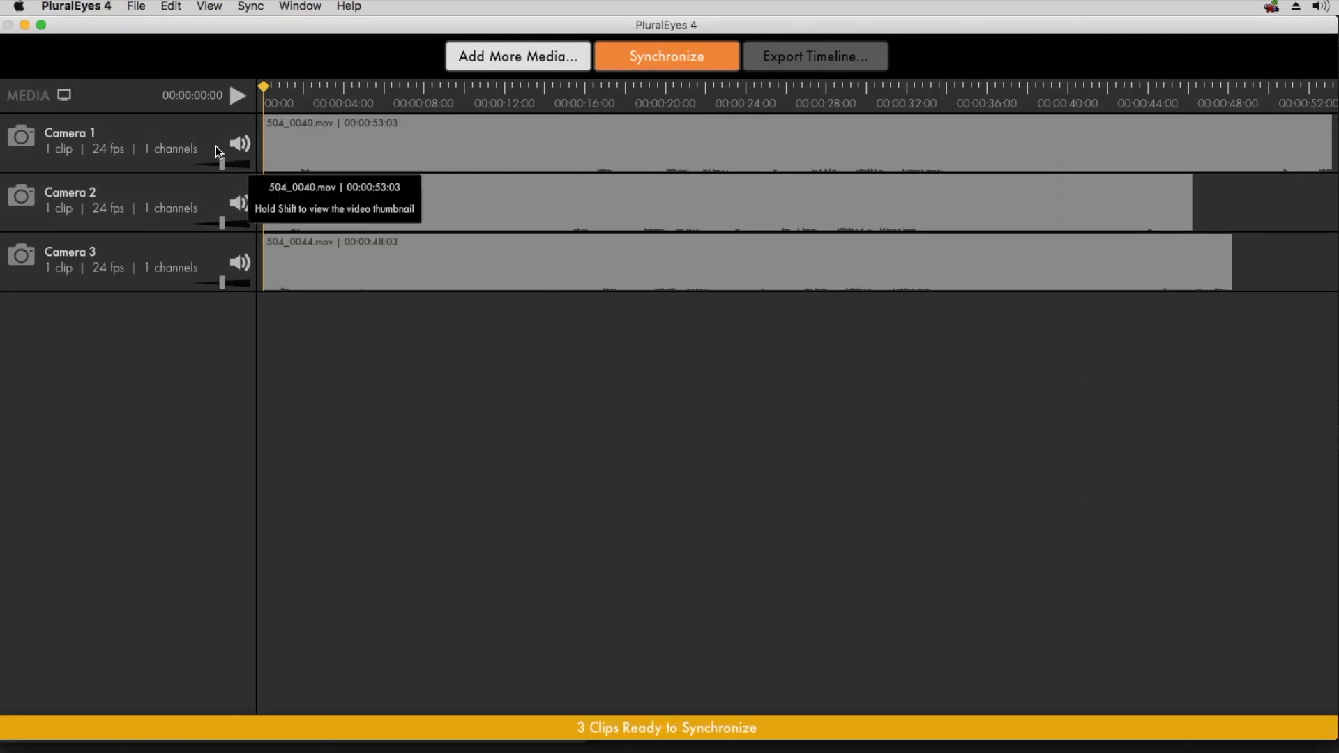
Remove the Camera 3, Camera 2 and Camera 1 tracks from the timeline.
right_click(187, 266)
left_click(230, 524)
right_click(171, 198)
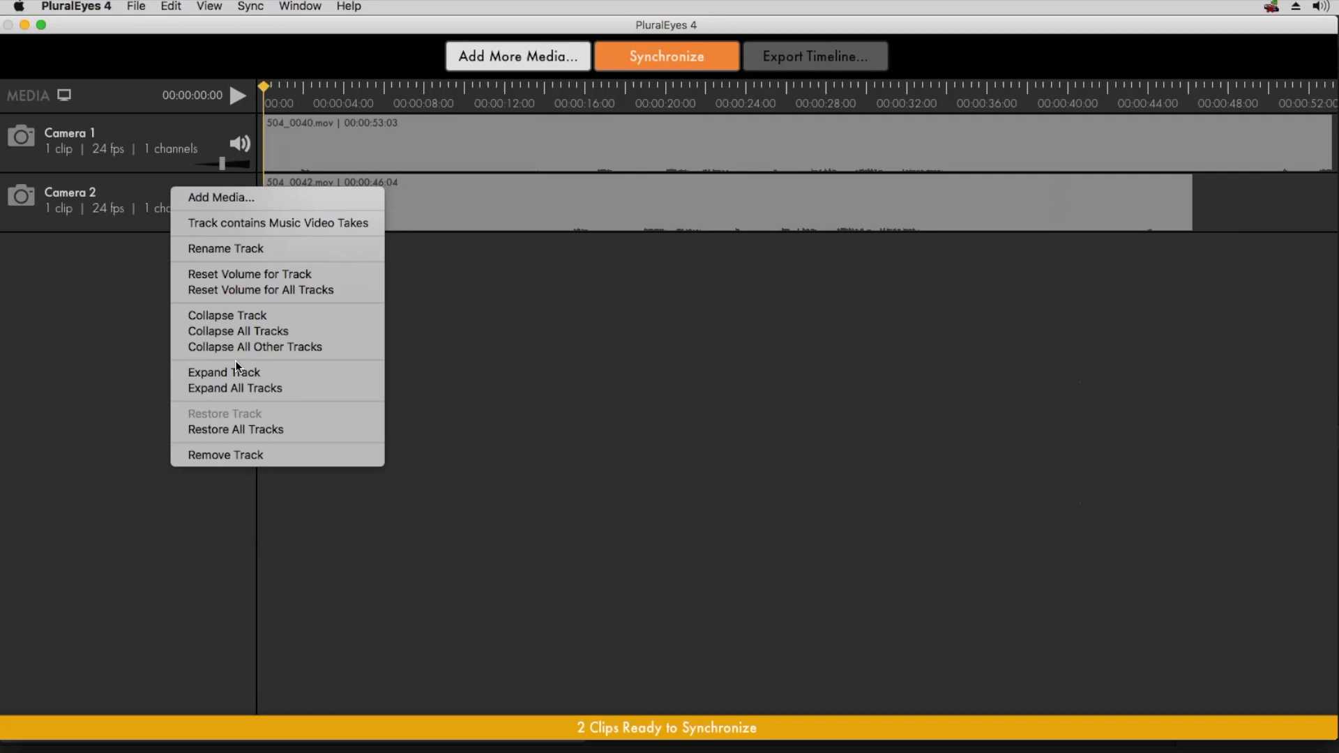
left_click(242, 459)
right_click(153, 133)
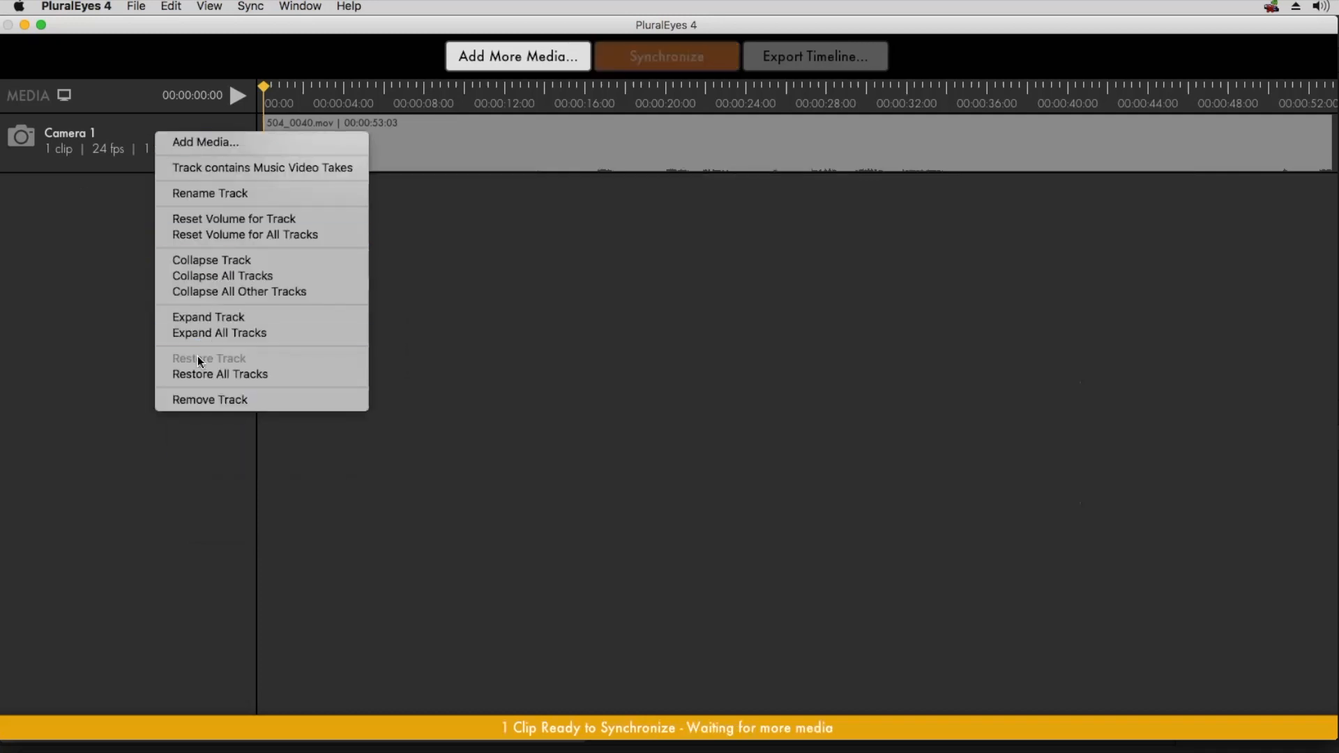
left_click(200, 399)
Add the Video folder from Finder to PluralEyes 4 as one track, and the ZOOM0030 and ZOOM0031 folders as separate audio tracks.
key("super+Tab")
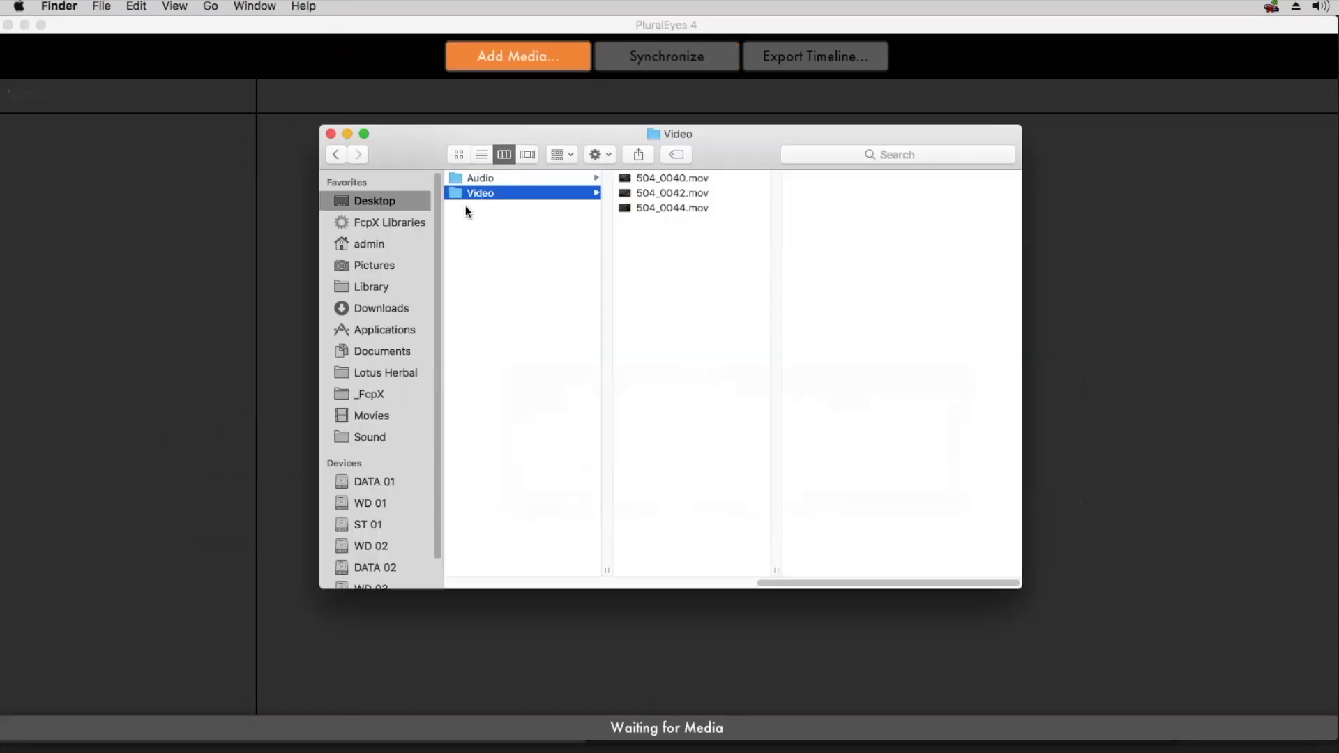
left_click_drag(456, 193, 174, 262)
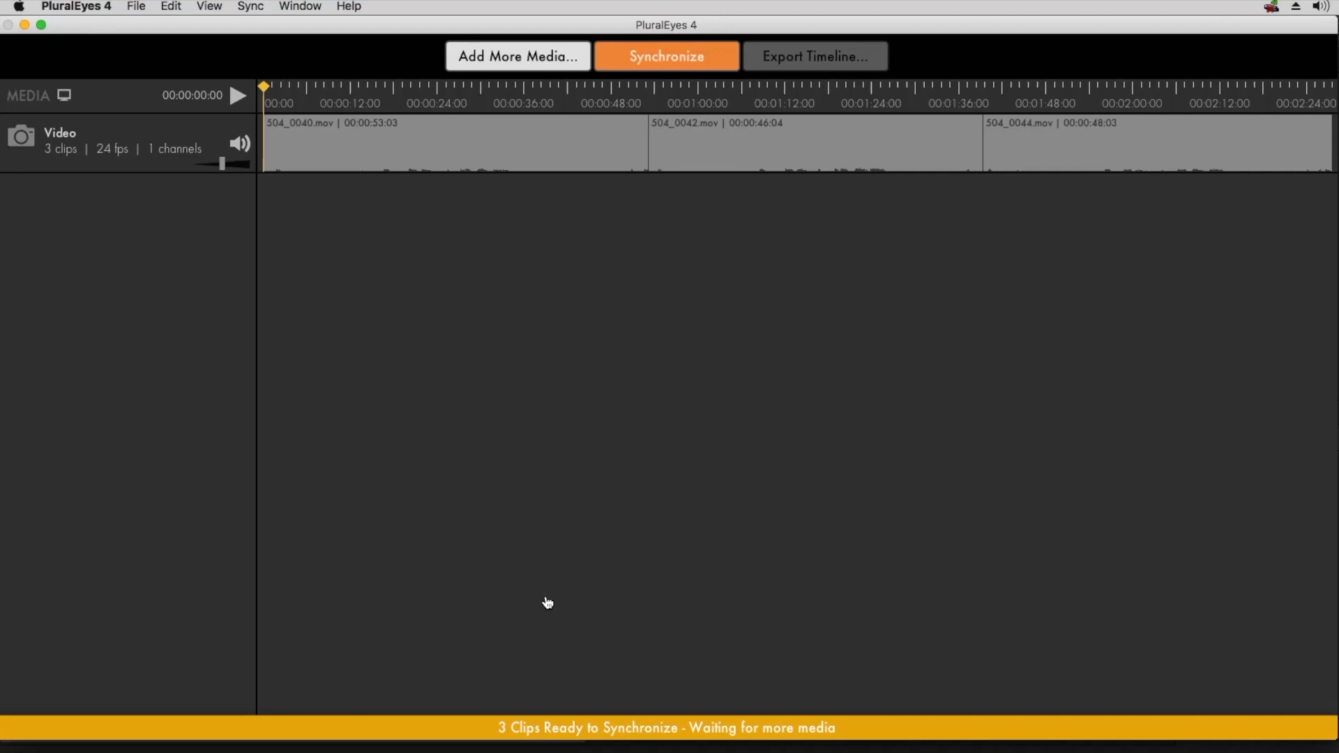
key("super+Tab")
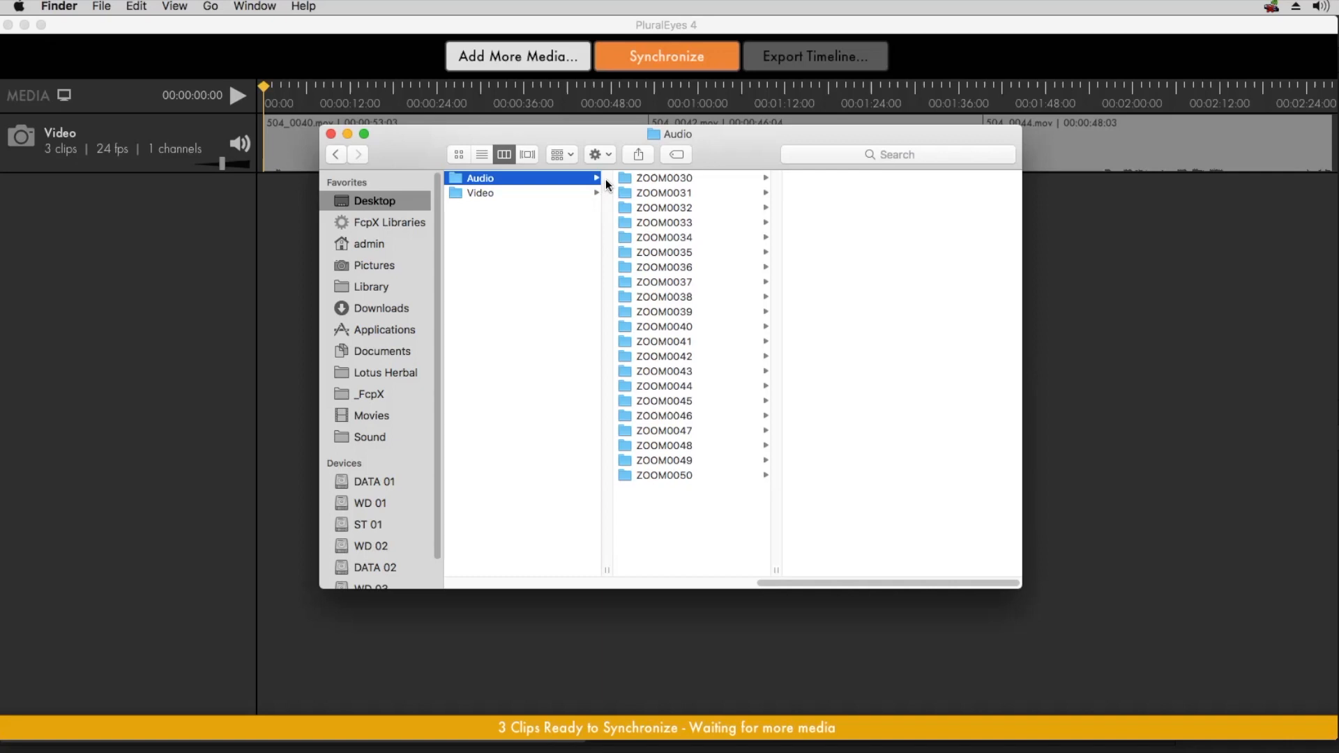
left_click_drag(622, 177, 169, 284)
key("super+Tab")
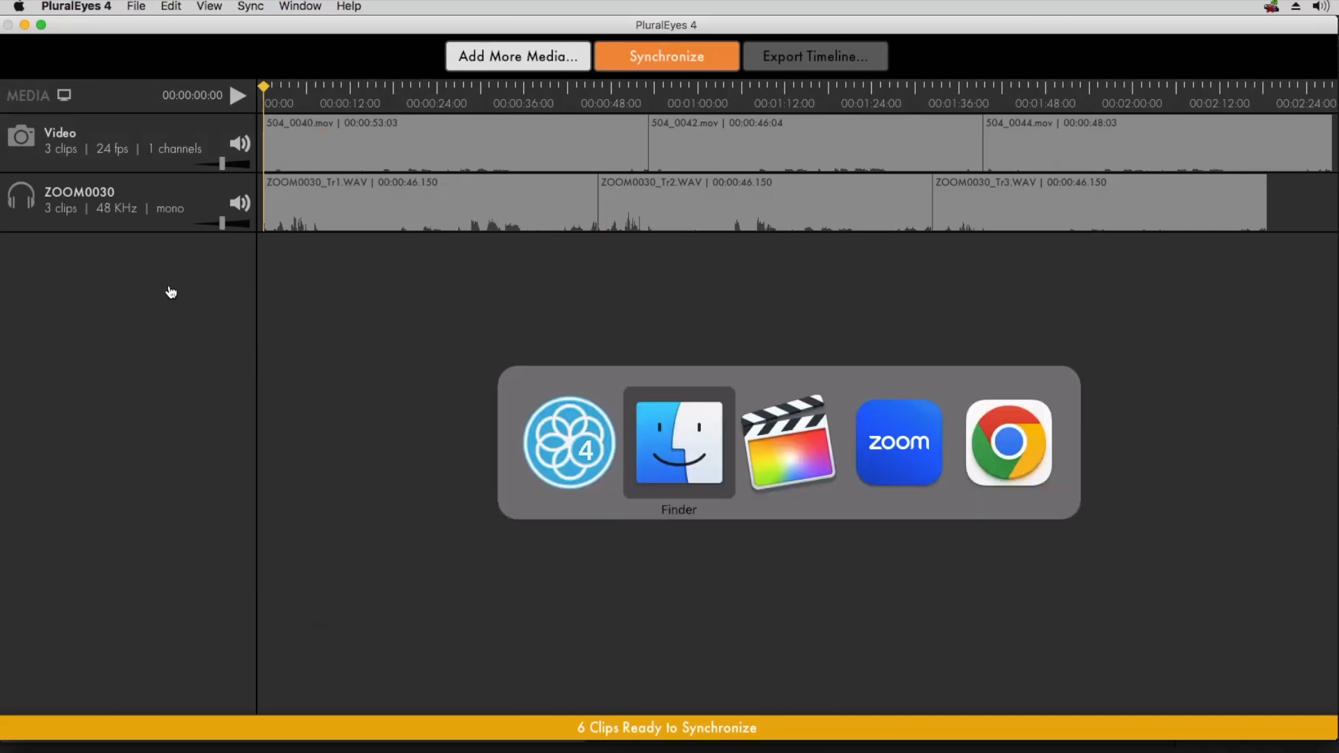
left_click_drag(626, 191, 132, 333)
Add the remaining audio folders ZOOM0032 through ZOOM0050 from Finder to PluralEyes 4 together.
key("super+Tab")
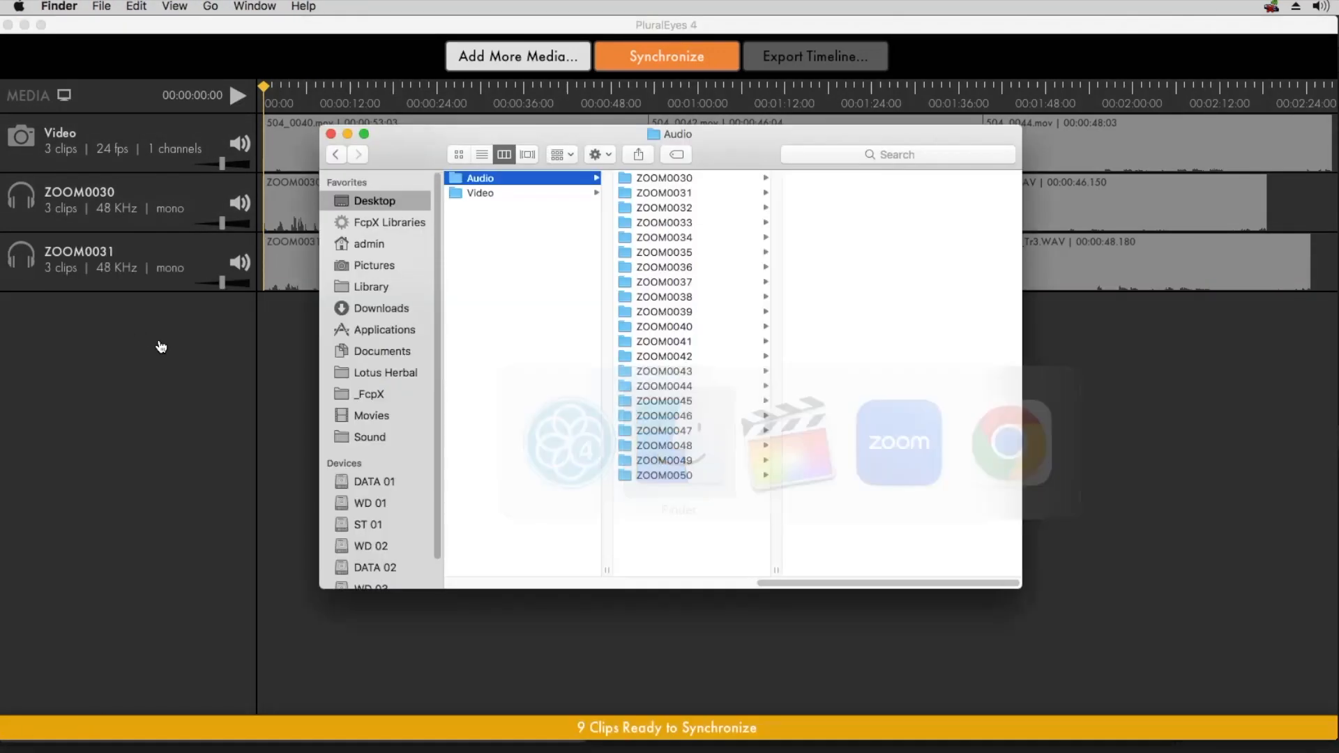
left_click(666, 209, "shift")
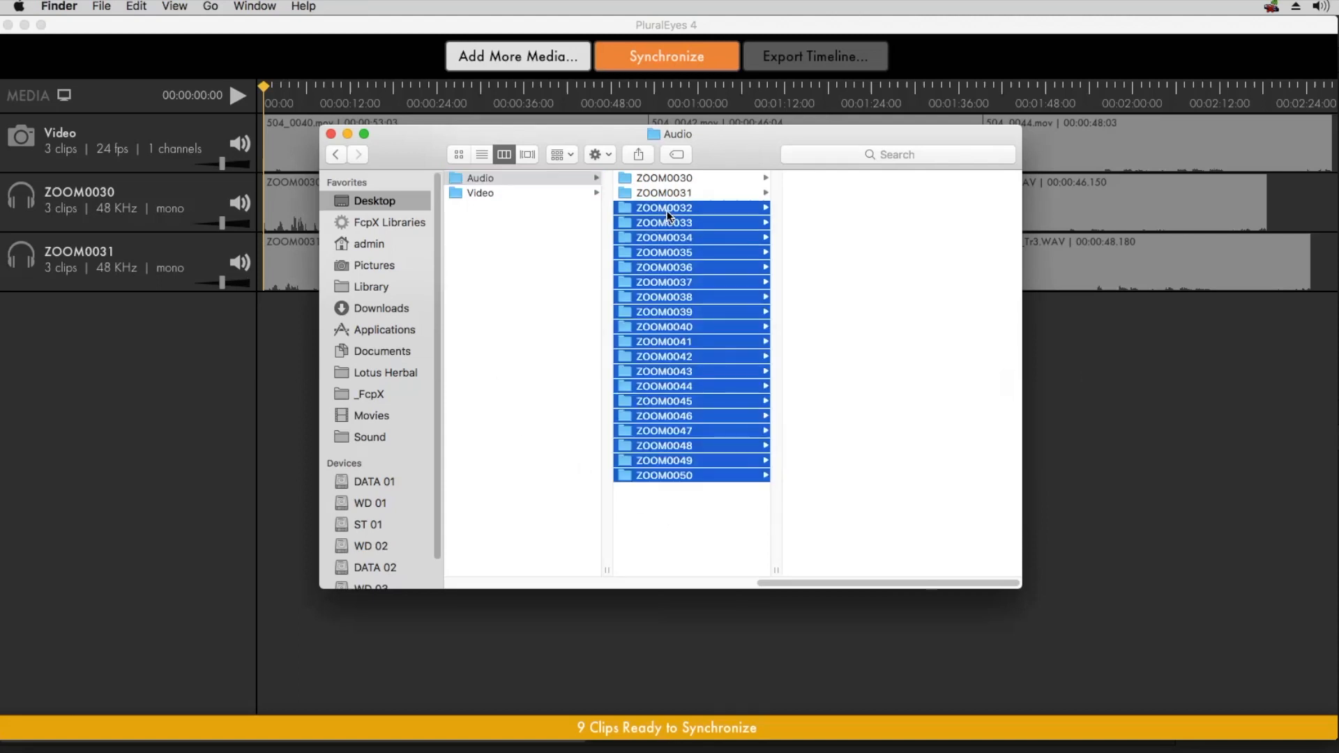
left_click_drag(622, 209, 127, 402)
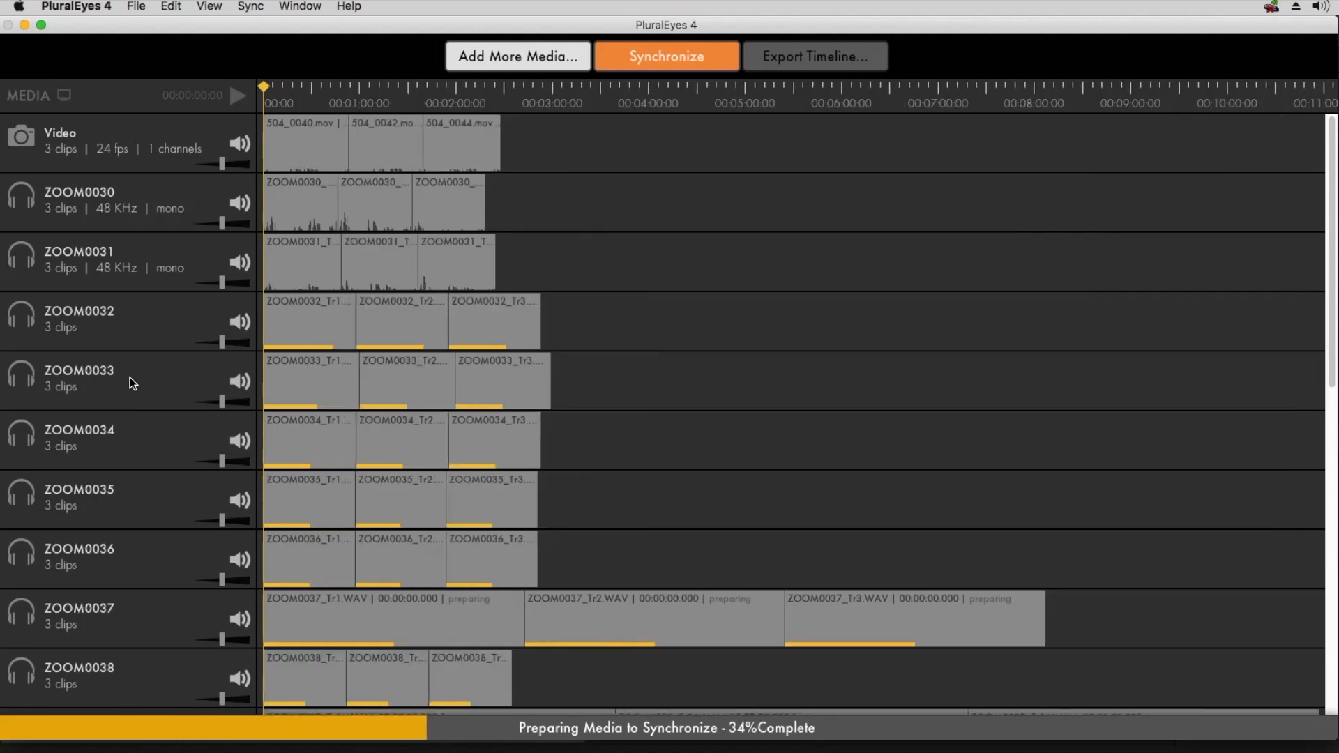
Look through the imported video and audio tracks down to ZOOM0050 while the media is being prepared.
scroll(124, 425, "down", 10)
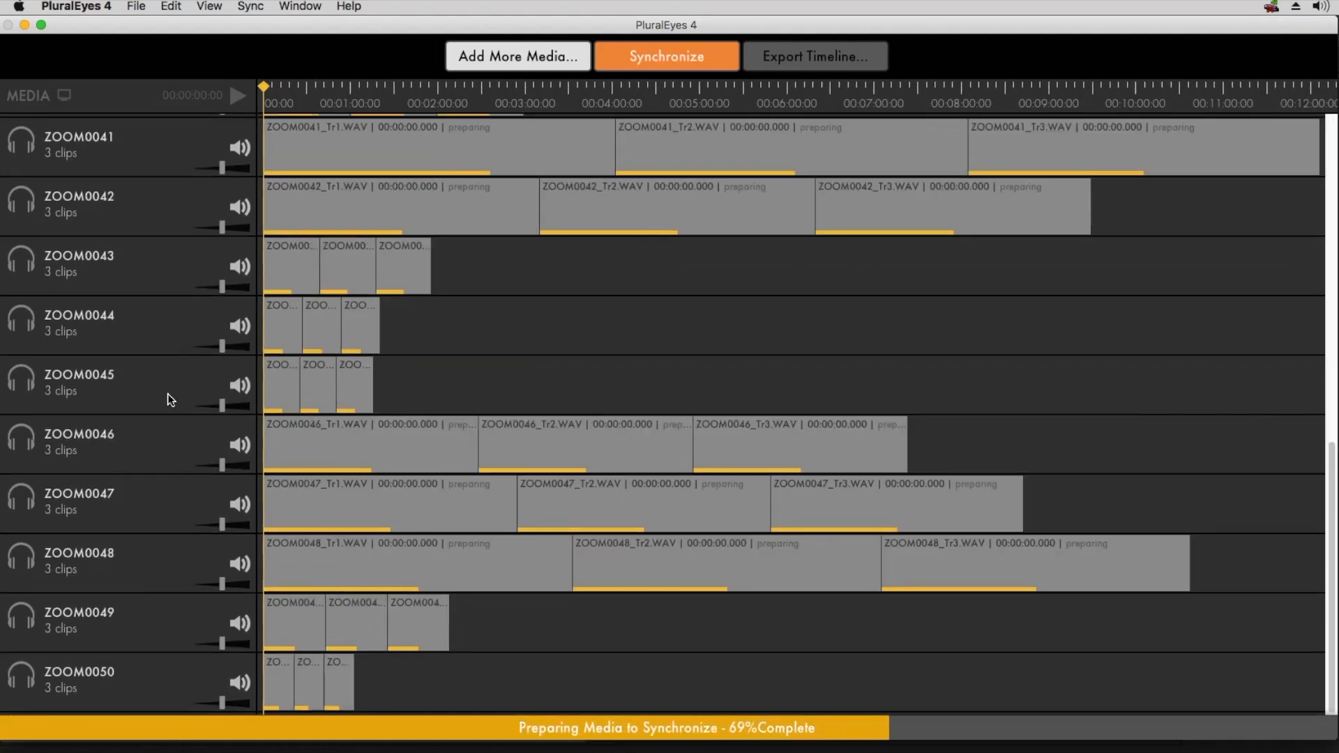
scroll(159, 411, "up", 10)
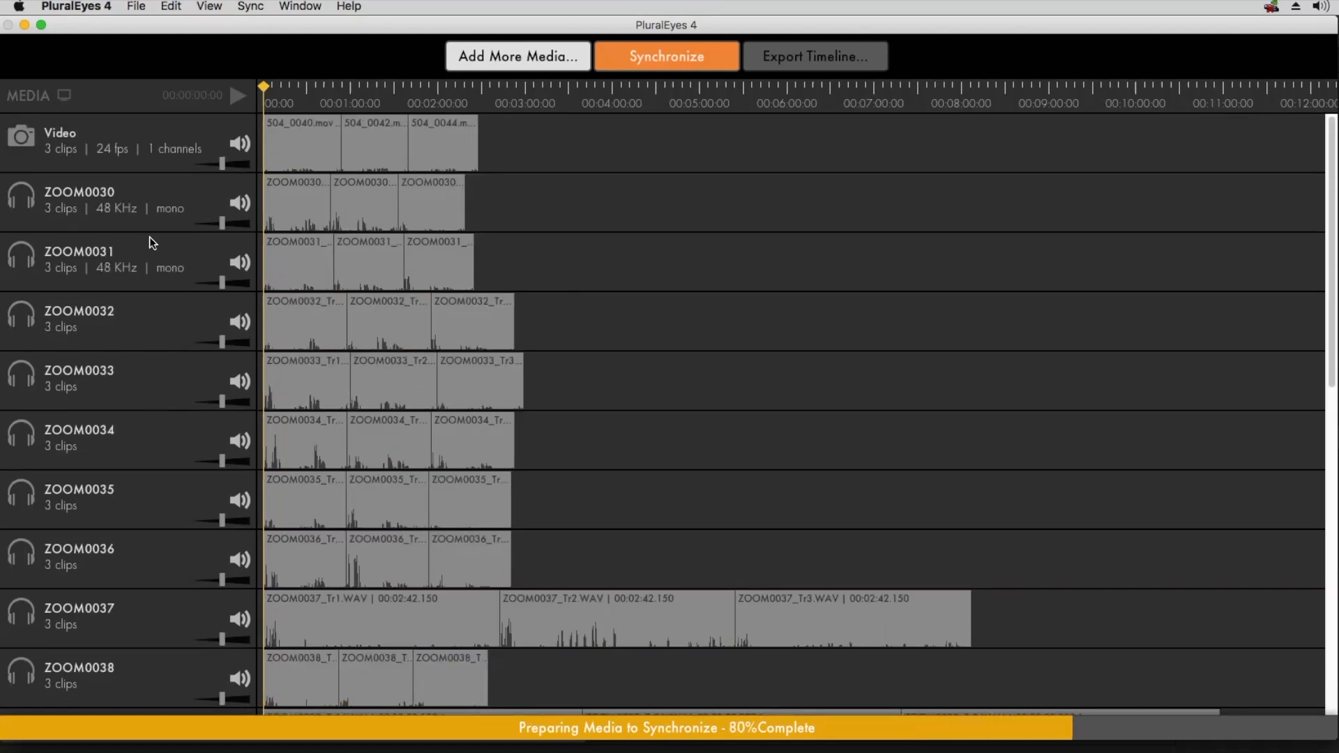
scroll(547, 332, "down", 10)
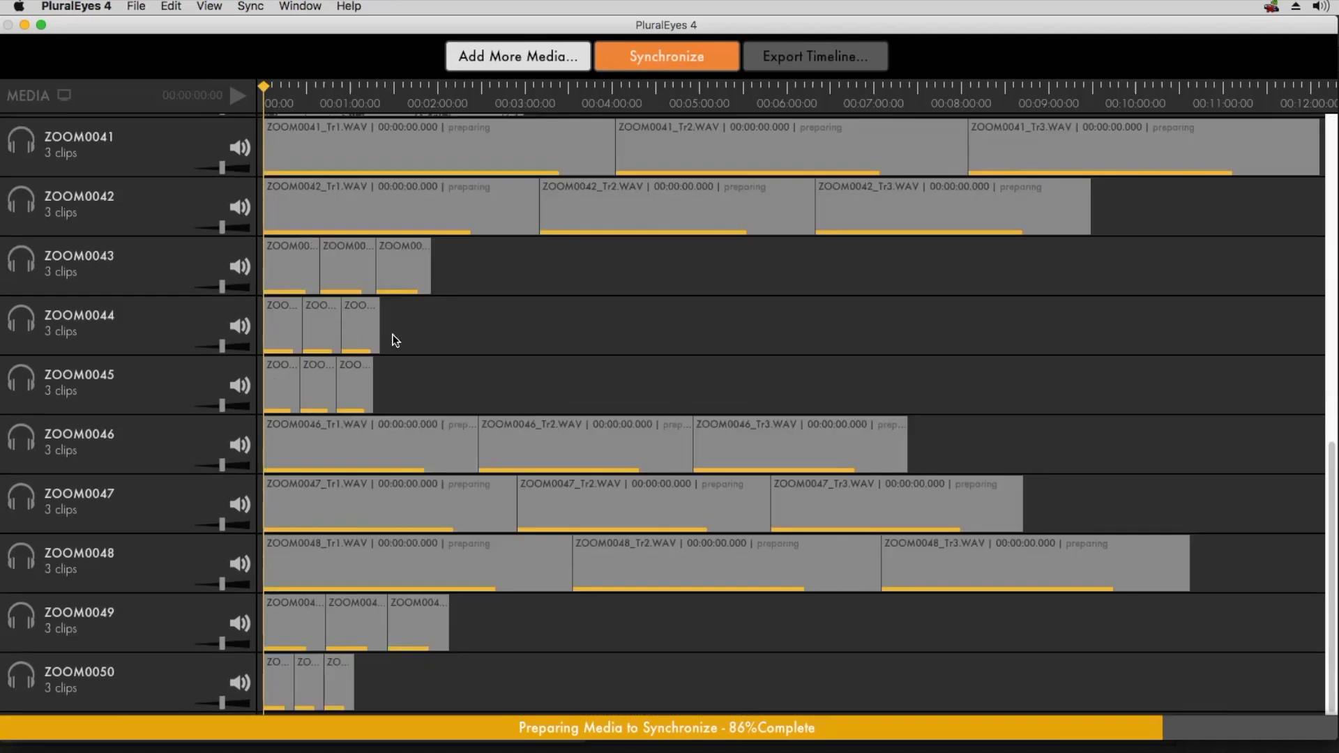
scroll(466, 373, "up", 10)
scroll(458, 342, "down", 10)
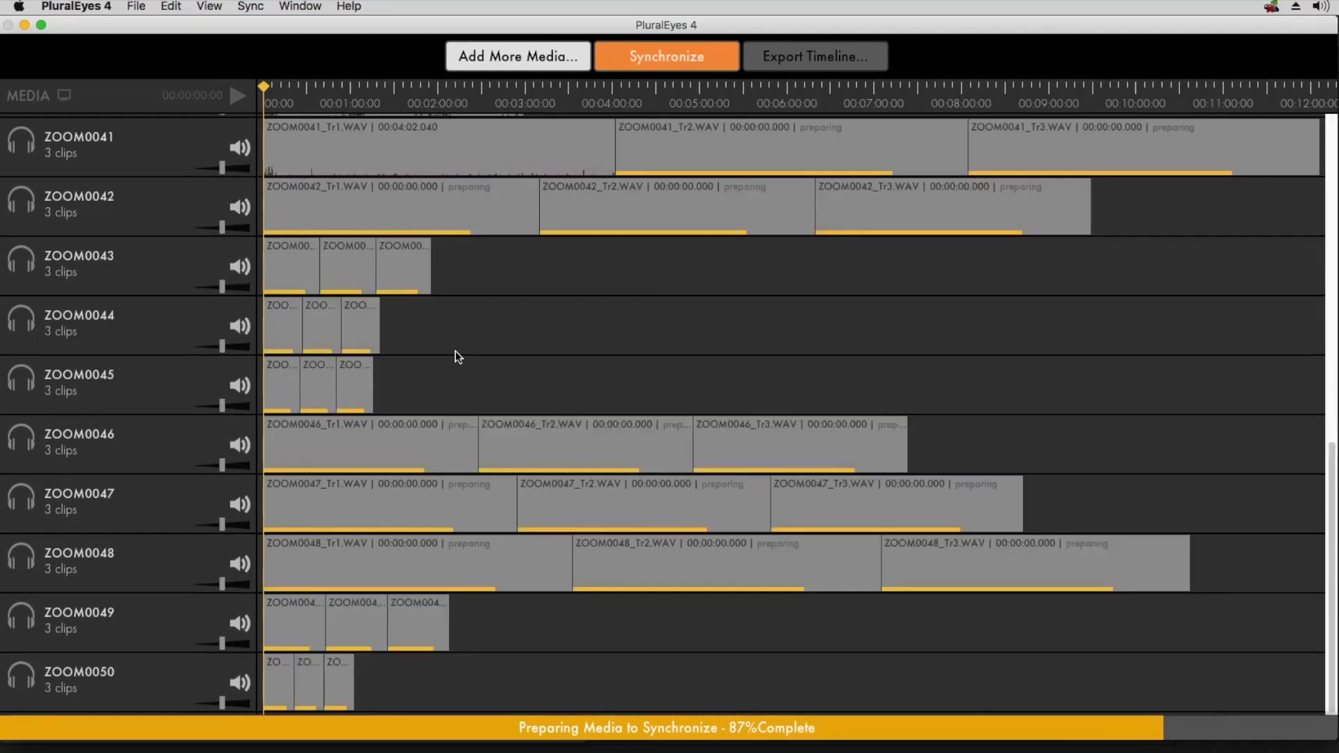
scroll(454, 356, "up", 10)
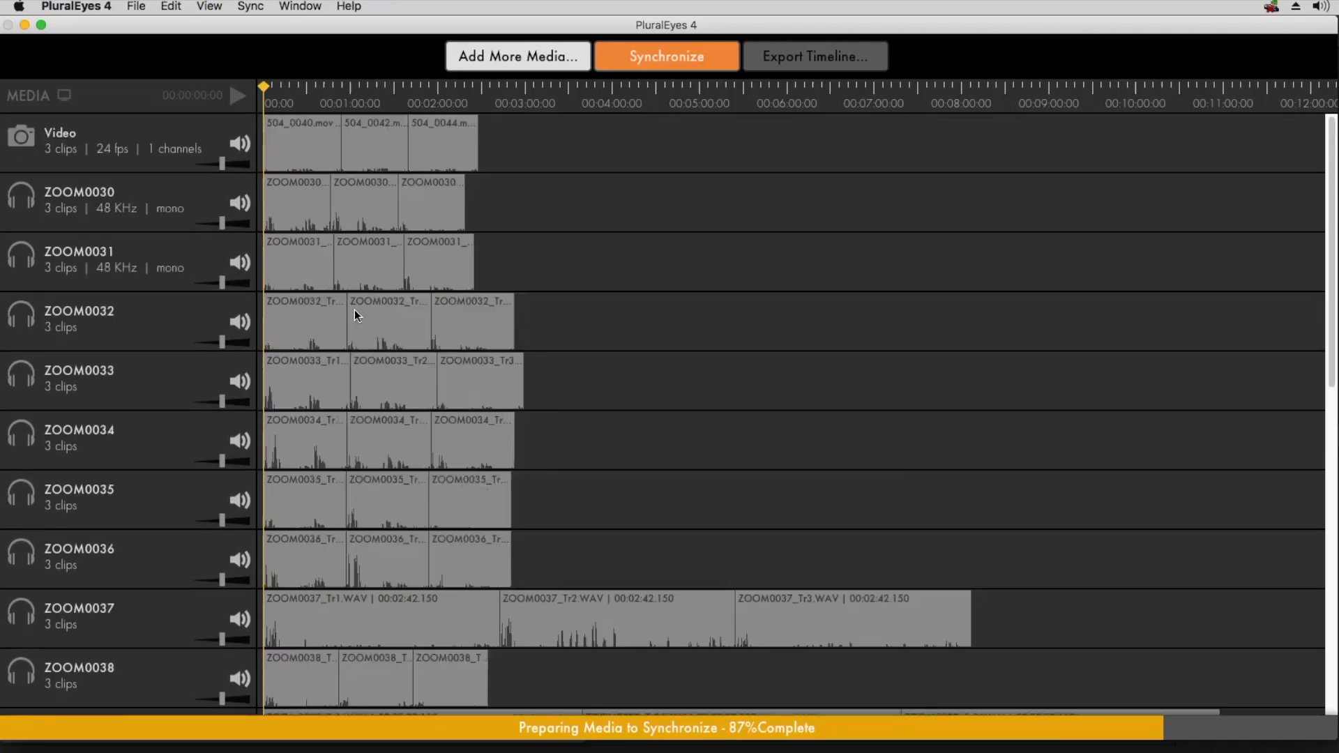
Collapse all tracks other than the Video track and synchronize all the imported clips.
right_click(160, 128)
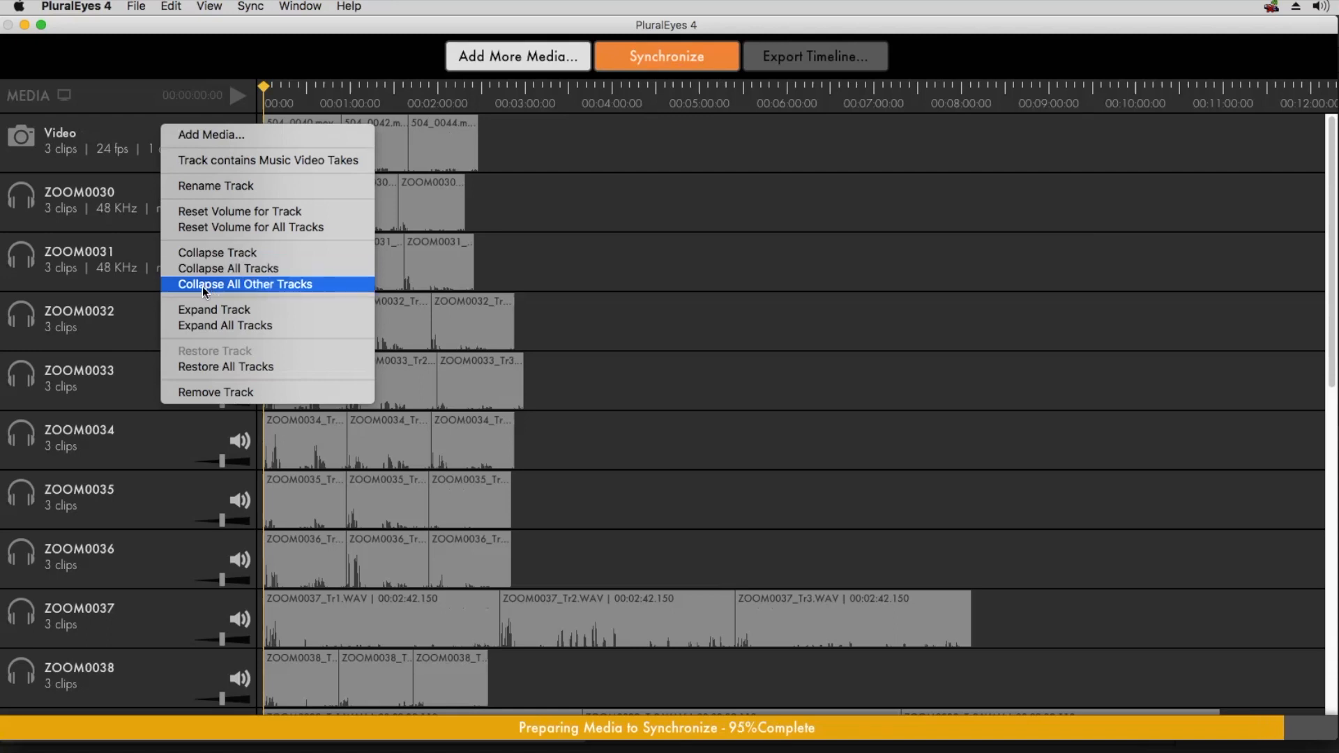
left_click(277, 285)
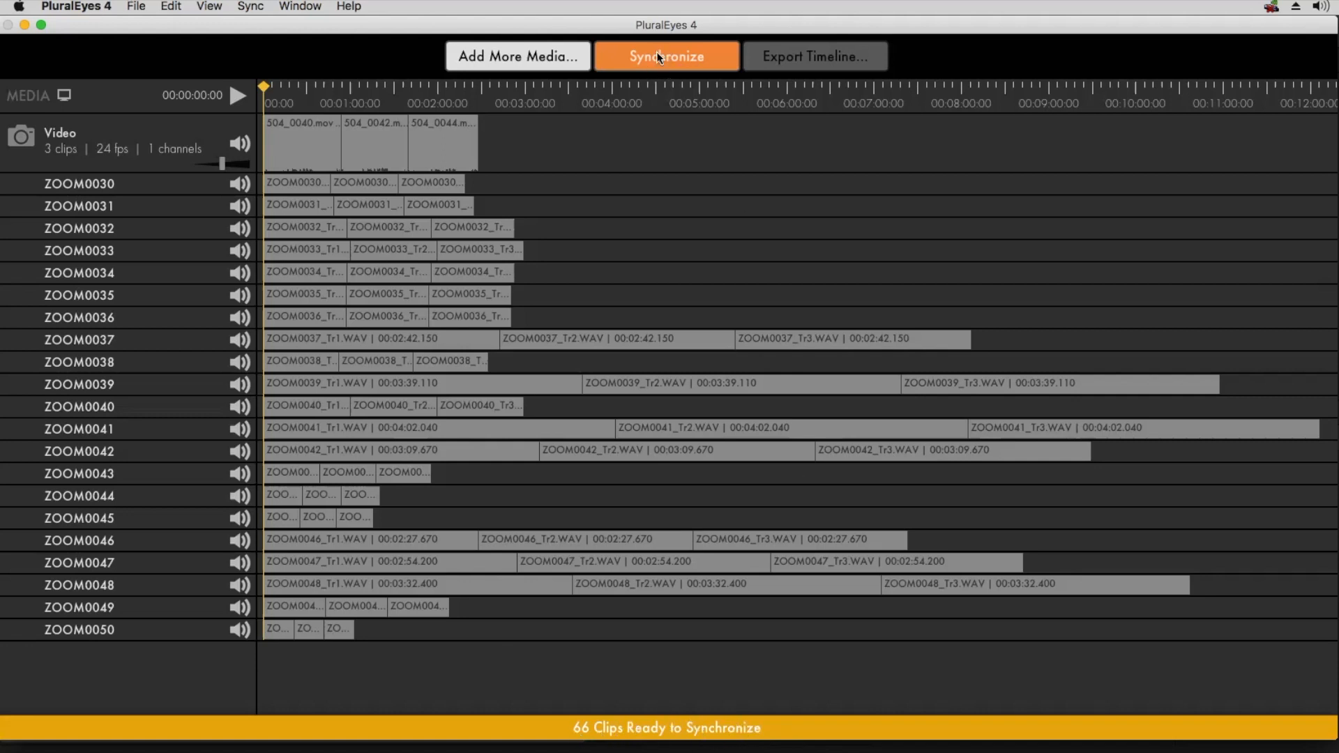
left_click(668, 56)
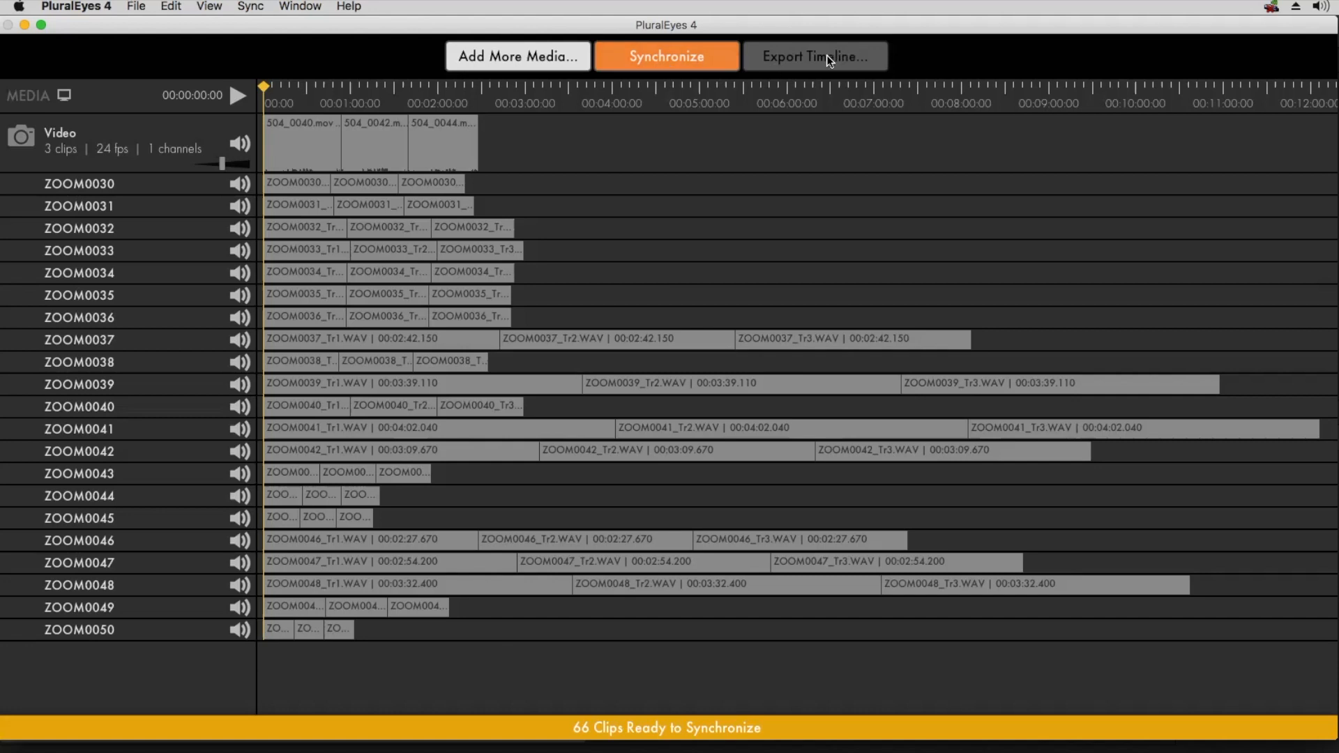
left_click(660, 57)
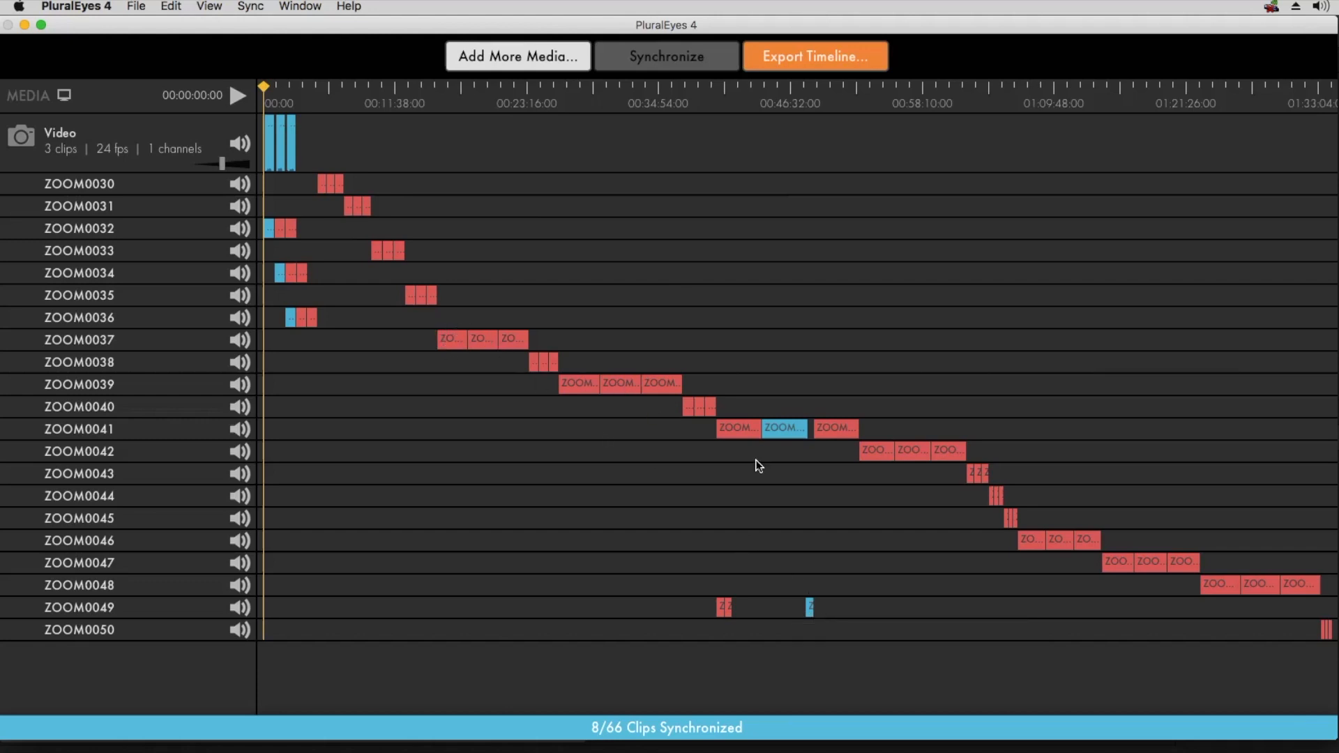
Remove the audio tracks ZOOM0050, ZOOM0049, ZOOM0048, ZOOM0047 and ZOOM0046 from the timeline.
right_click(125, 636)
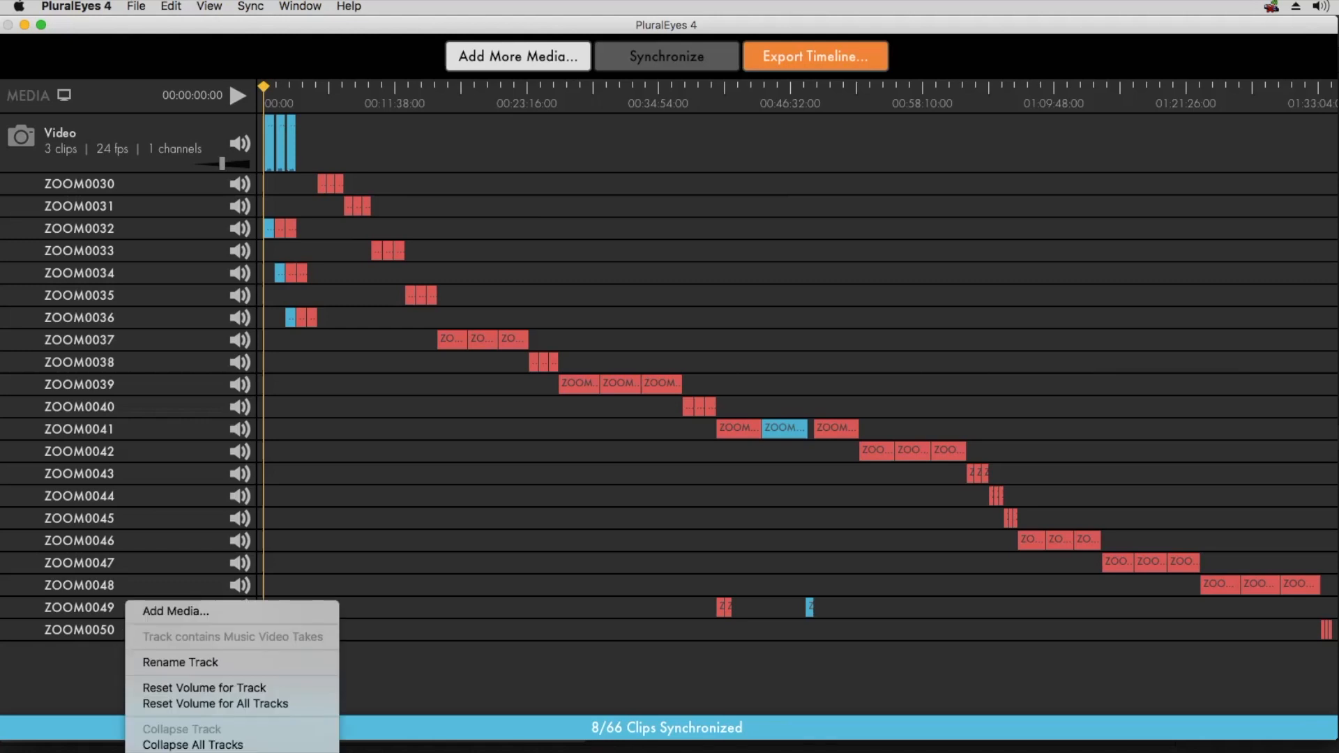
left_click(168, 752)
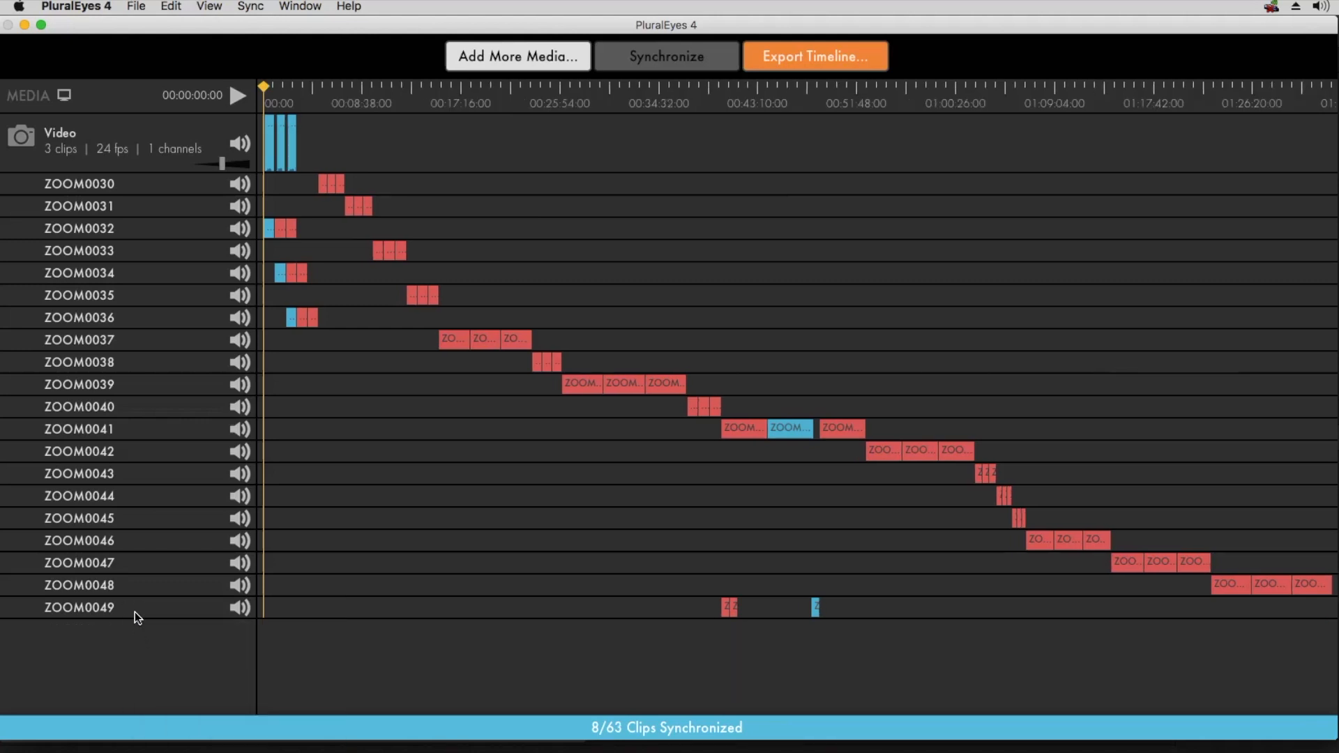
right_click(136, 616)
left_click(209, 752)
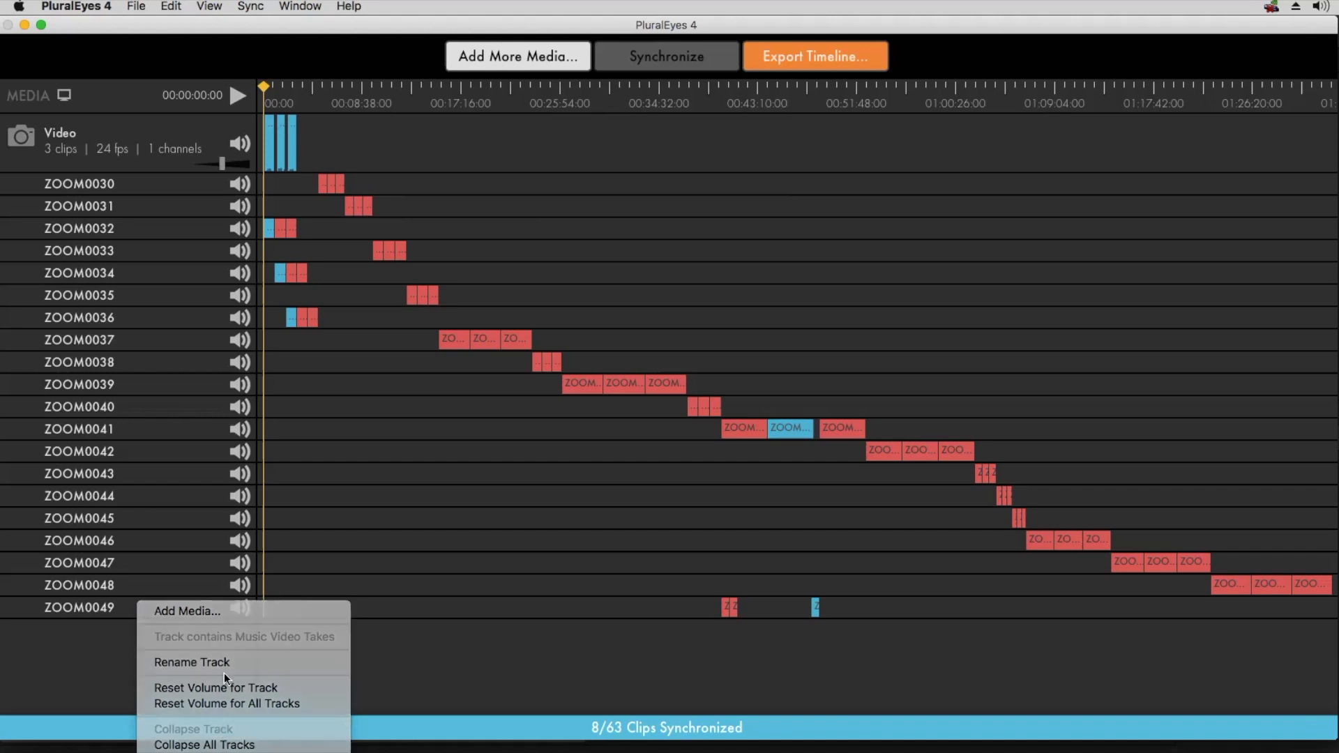
right_click(161, 590)
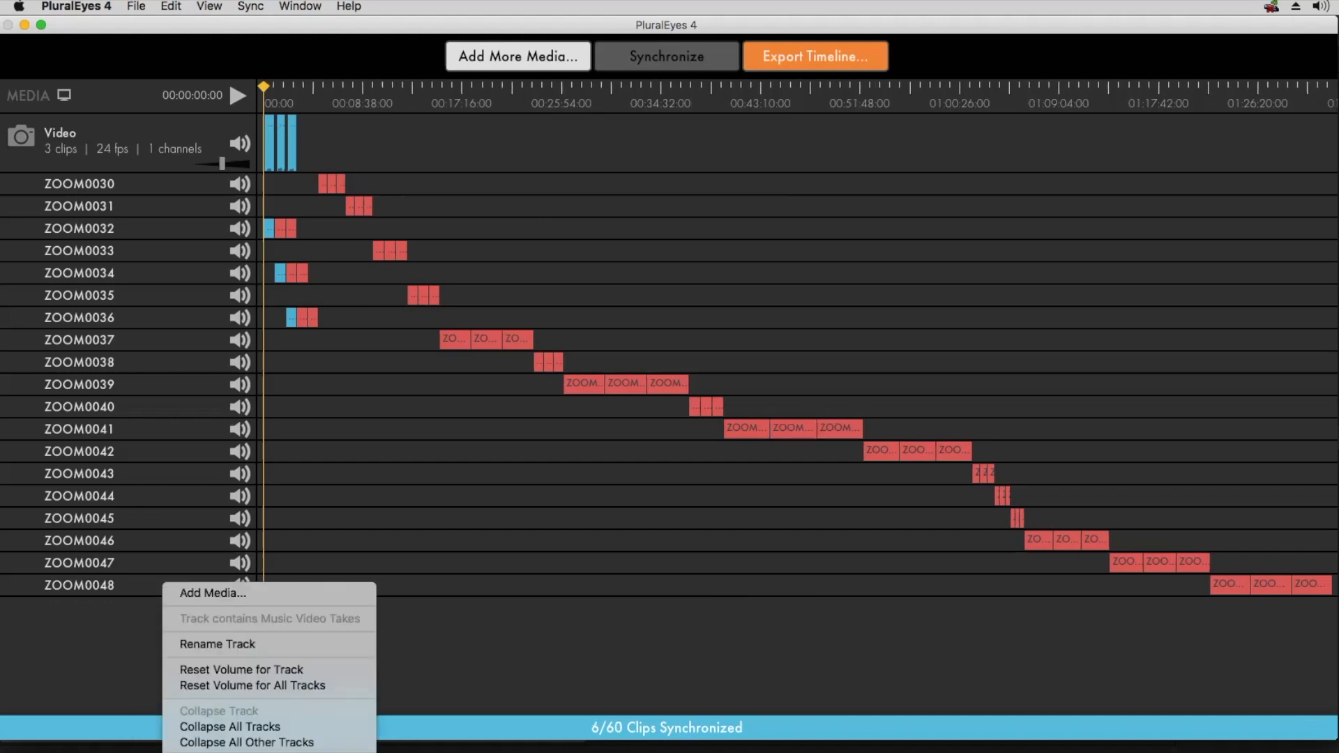
left_click(209, 751)
right_click(162, 564)
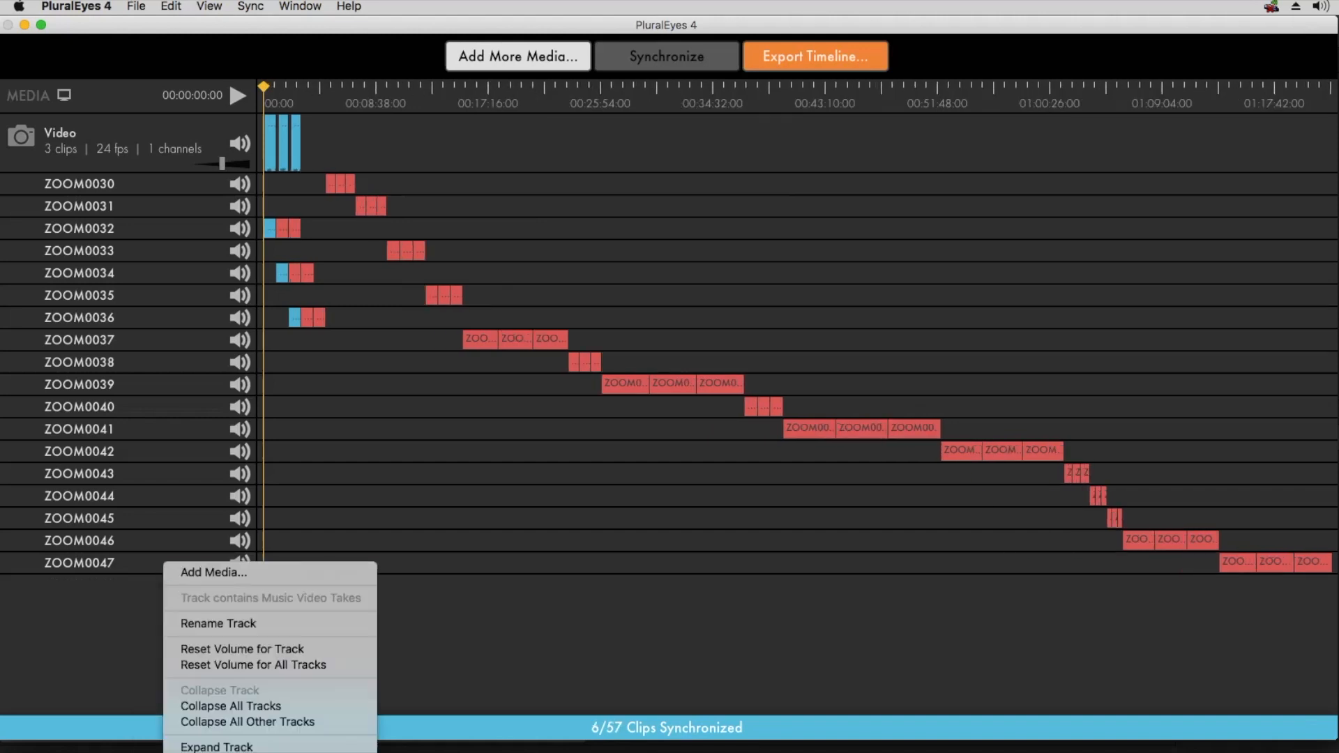
left_click(209, 750)
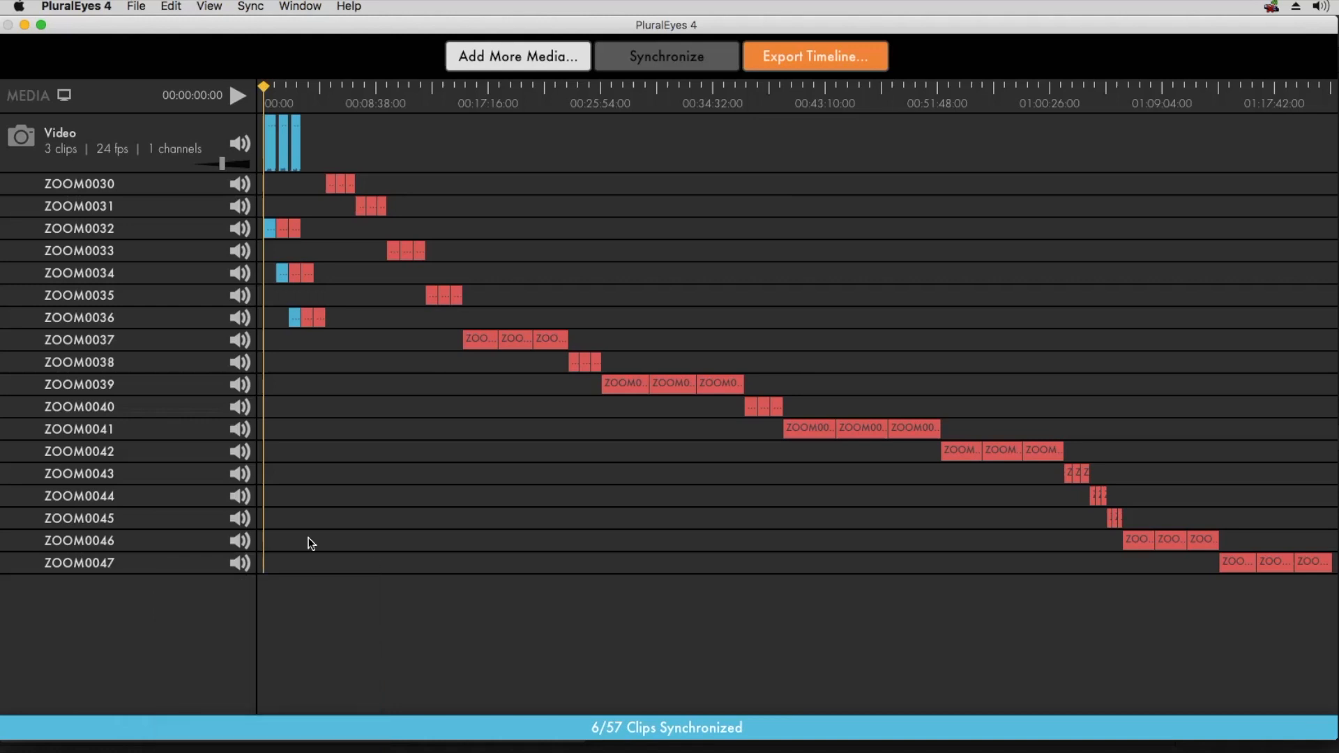
right_click(162, 538)
left_click(210, 751)
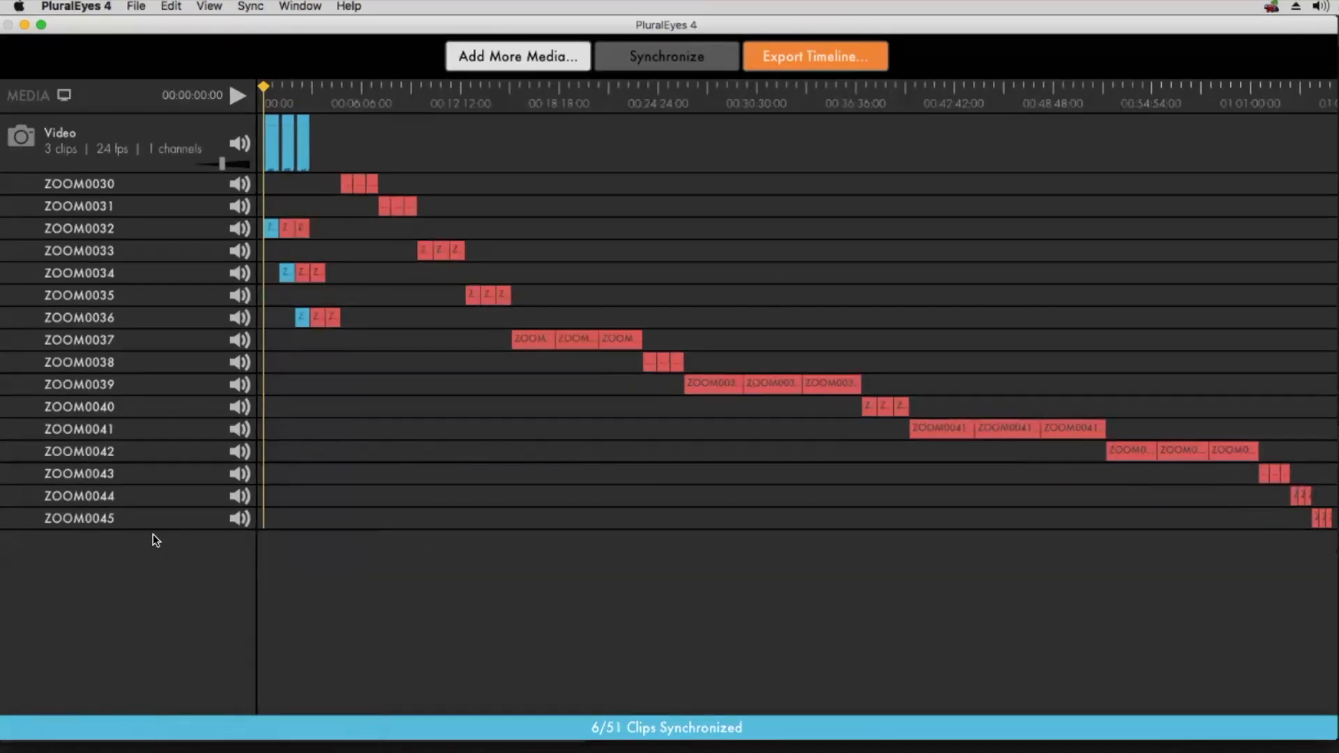
Remove the audio tracks ZOOM0045, ZOOM0044, ZOOM0043 and ZOOM0042 from the timeline.
right_click(153, 520)
left_click(178, 746)
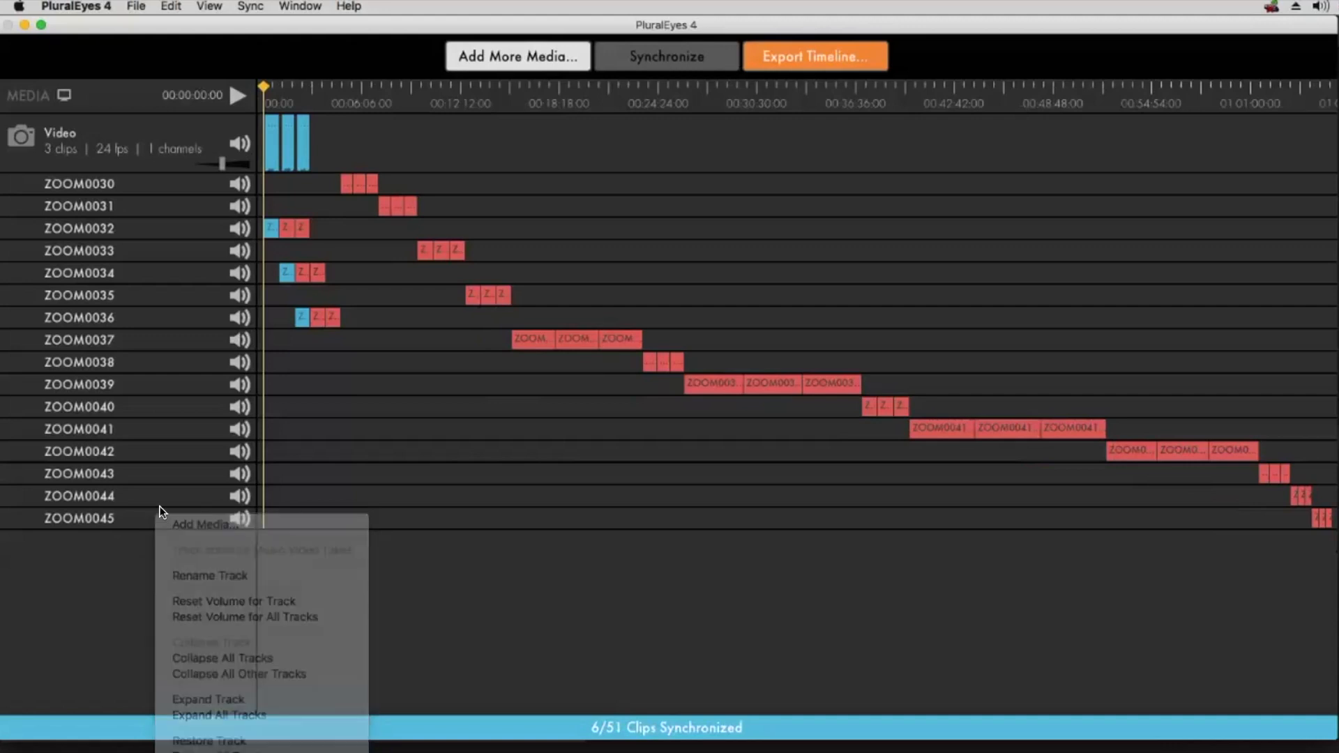
right_click(158, 500)
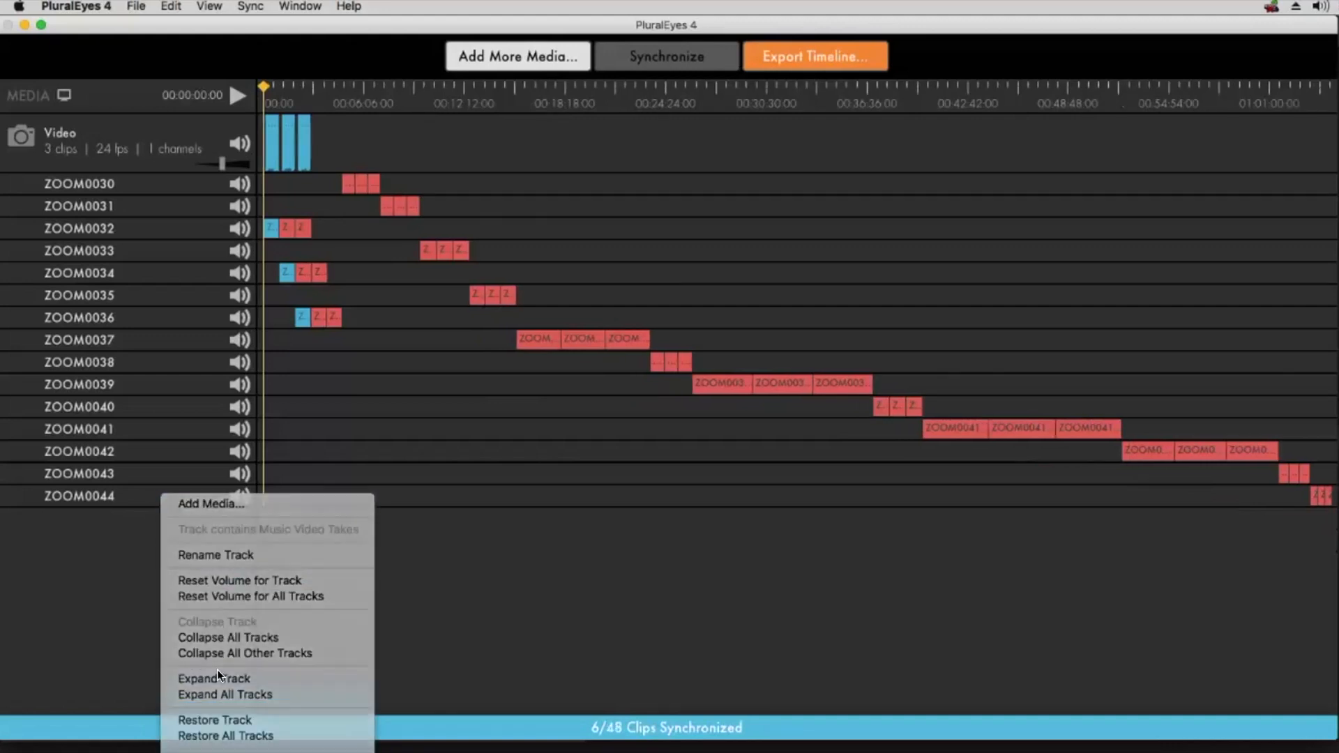
left_click(205, 717)
right_click(169, 471)
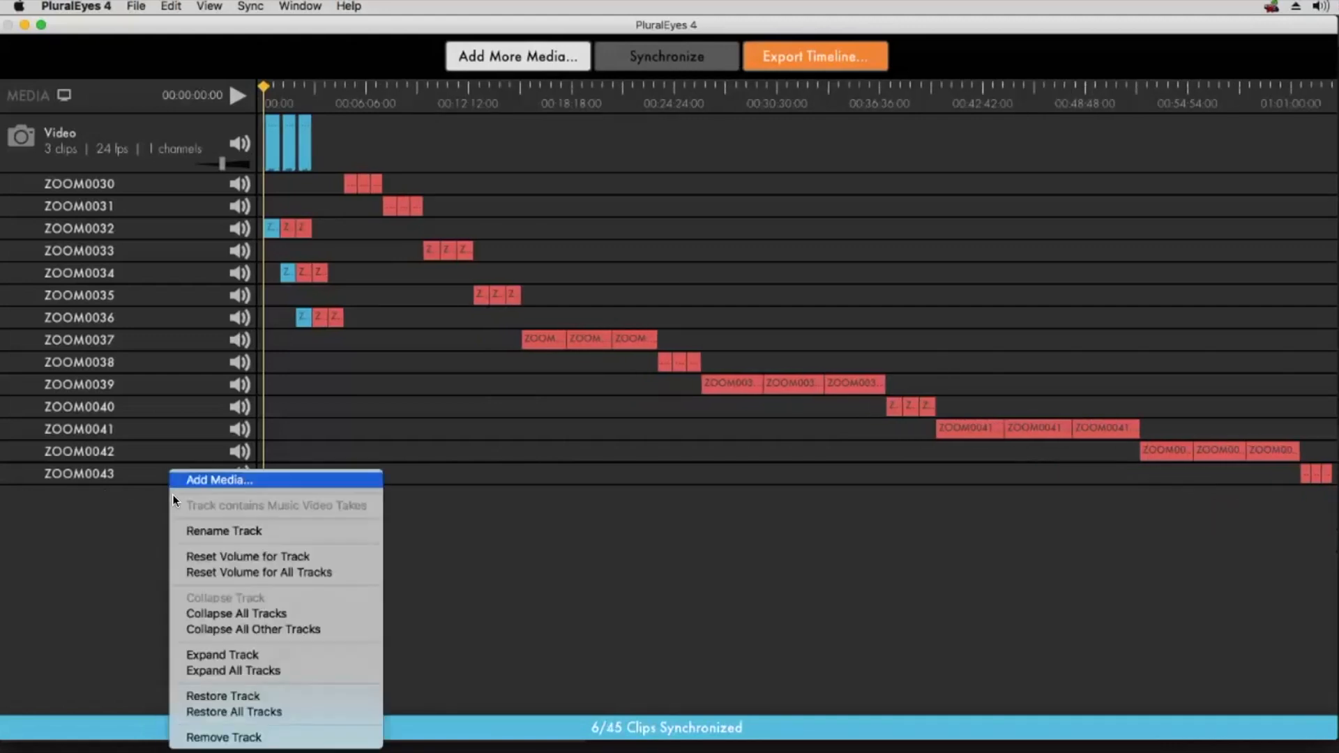
left_click(203, 733)
right_click(177, 452)
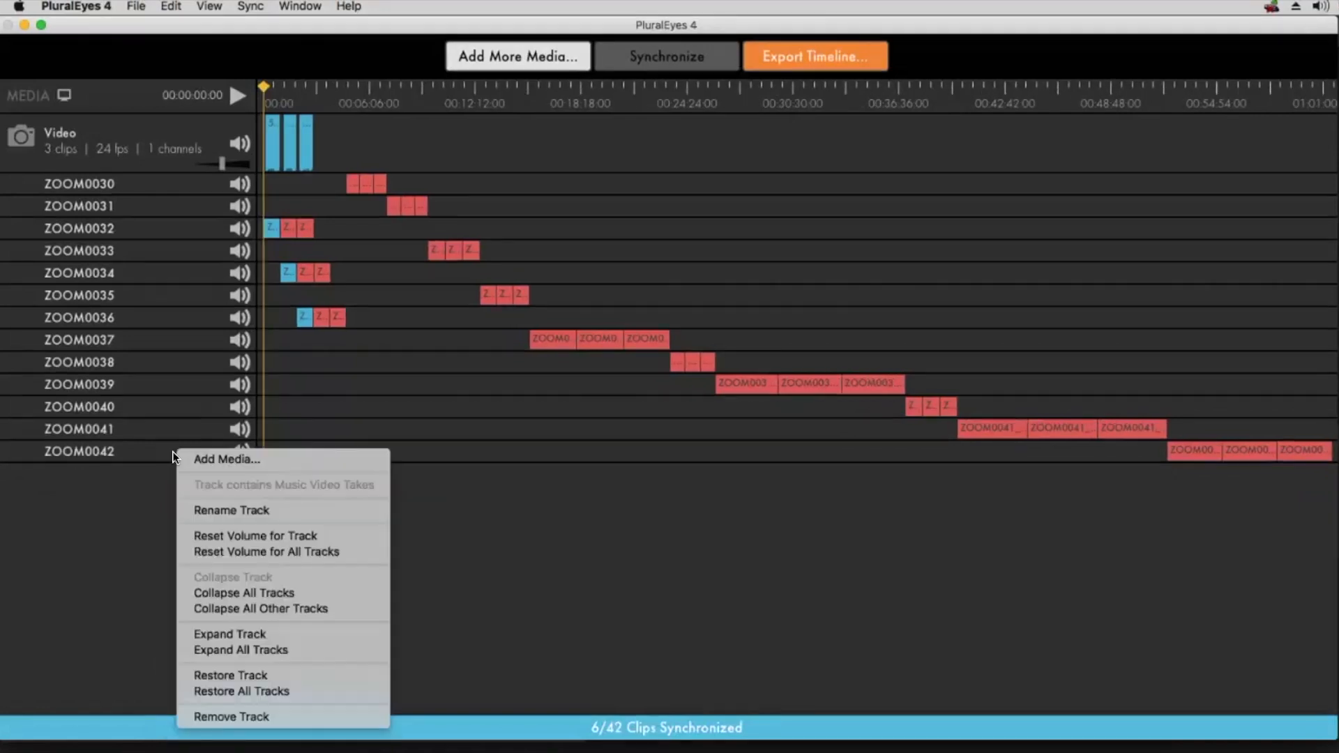
left_click(215, 716)
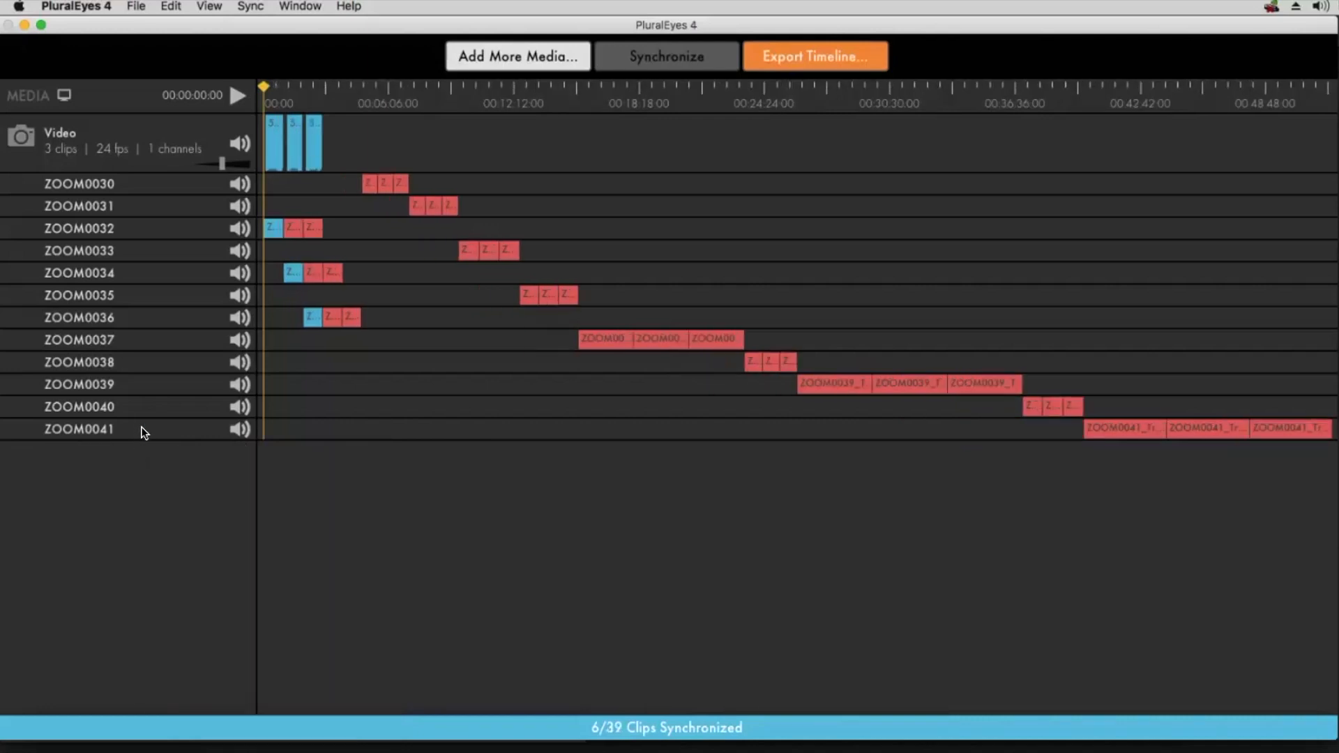
Remove the audio tracks ZOOM0041, ZOOM0040, ZOOM0039, ZOOM0038 and ZOOM0037 from the timeline.
right_click(143, 425)
left_click(190, 689)
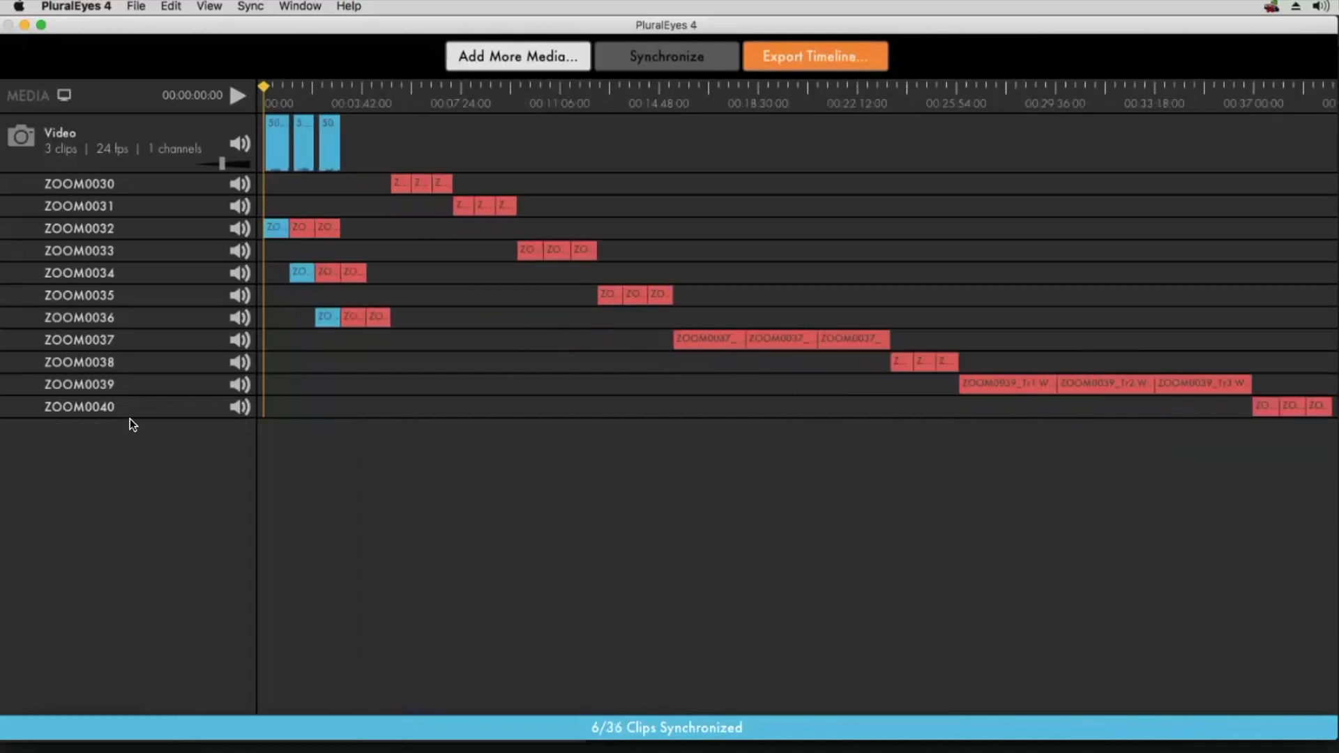
right_click(129, 404)
left_click(179, 669)
right_click(144, 390)
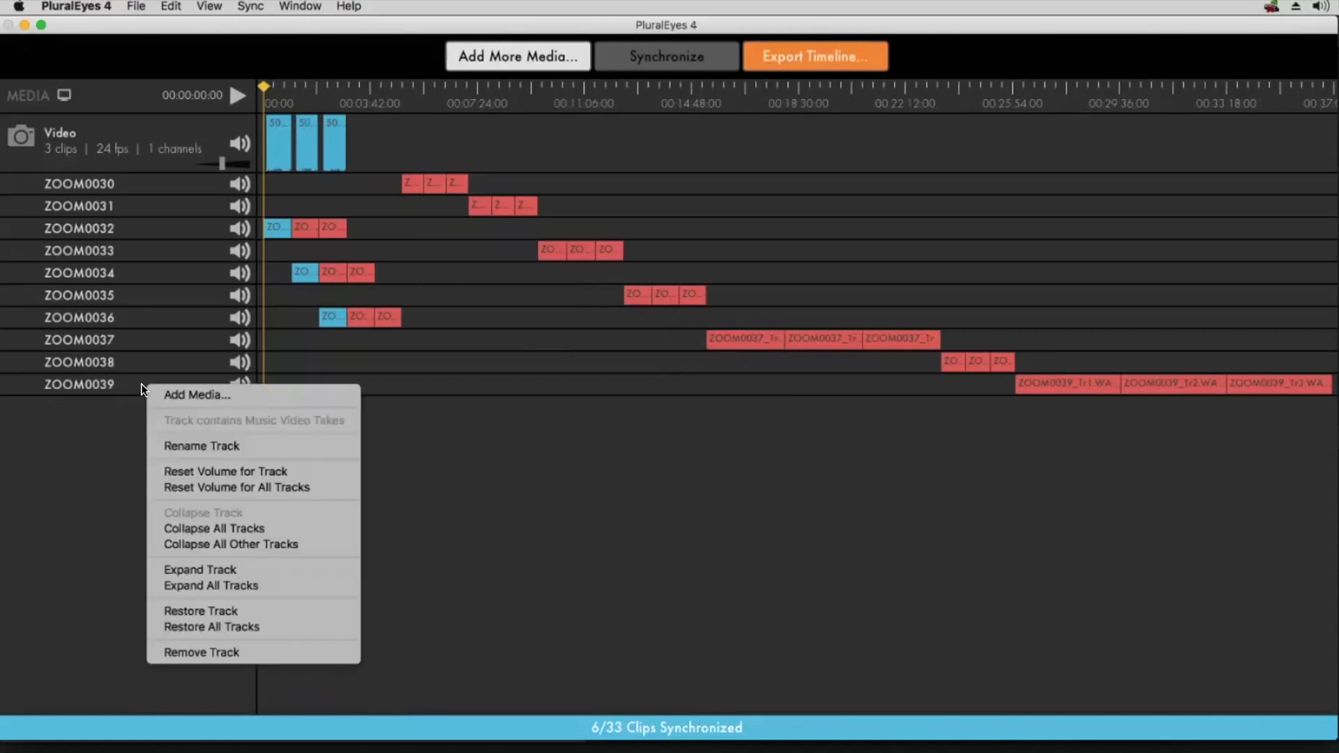
left_click(201, 653)
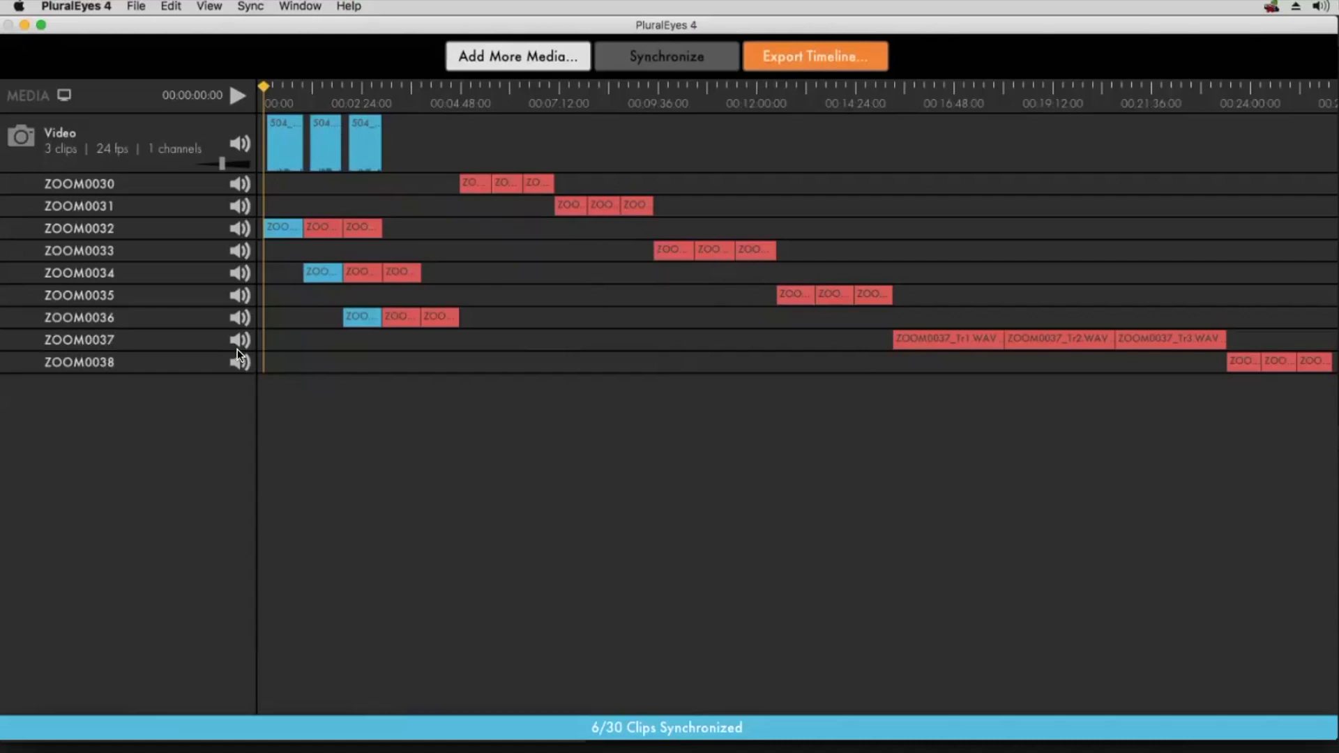
right_click(144, 368)
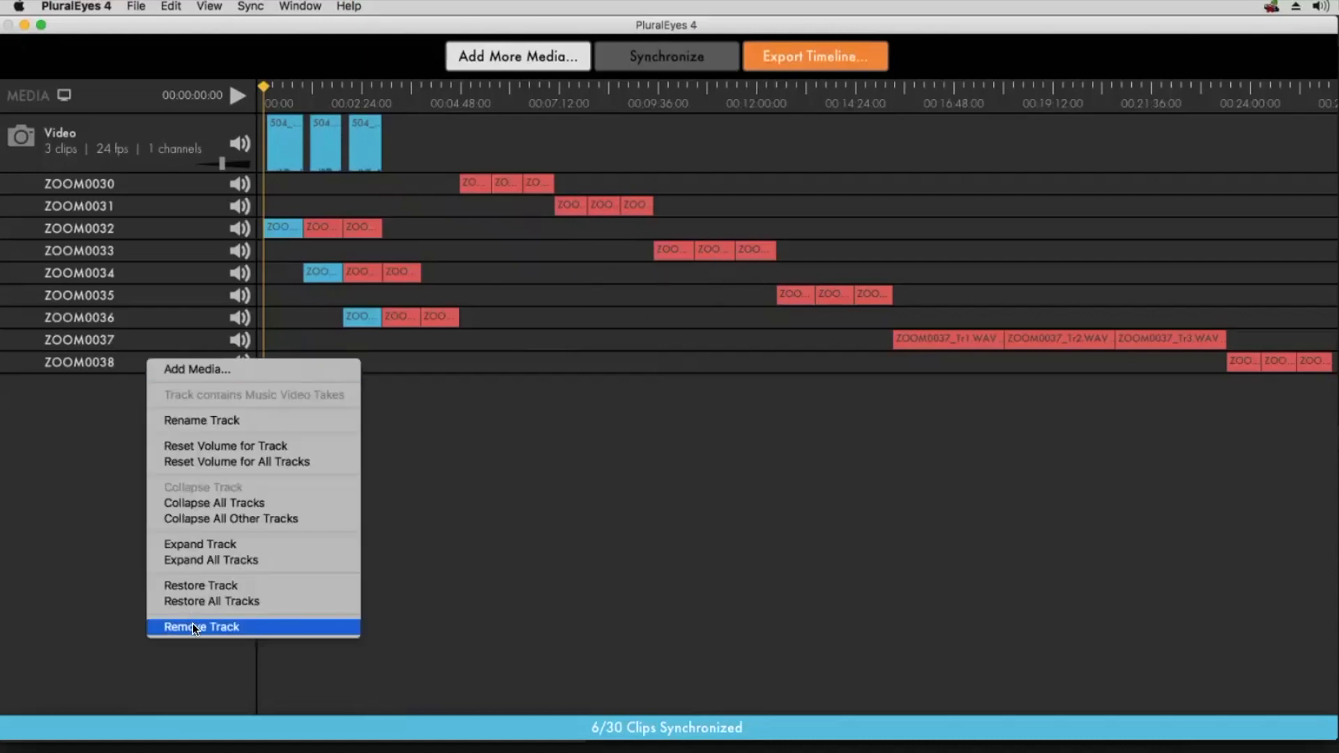
left_click(193, 624)
right_click(147, 332)
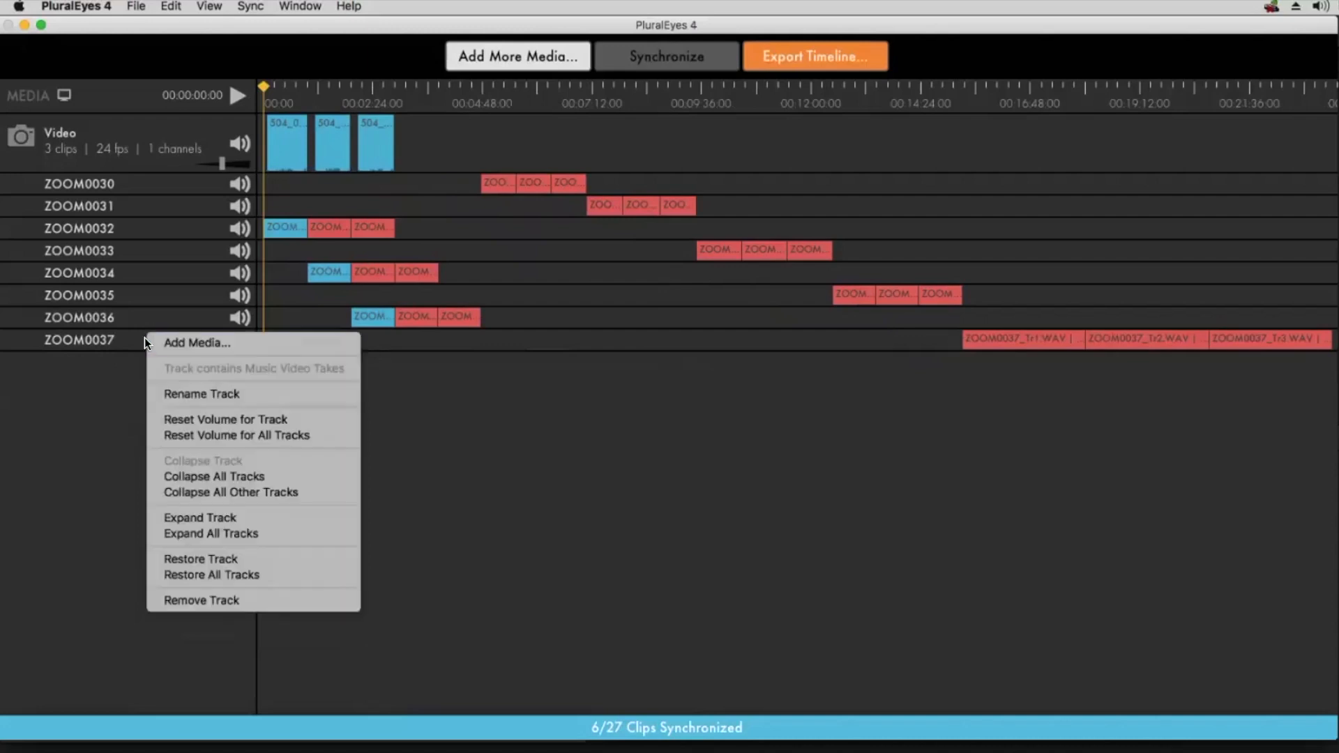
left_click(176, 597)
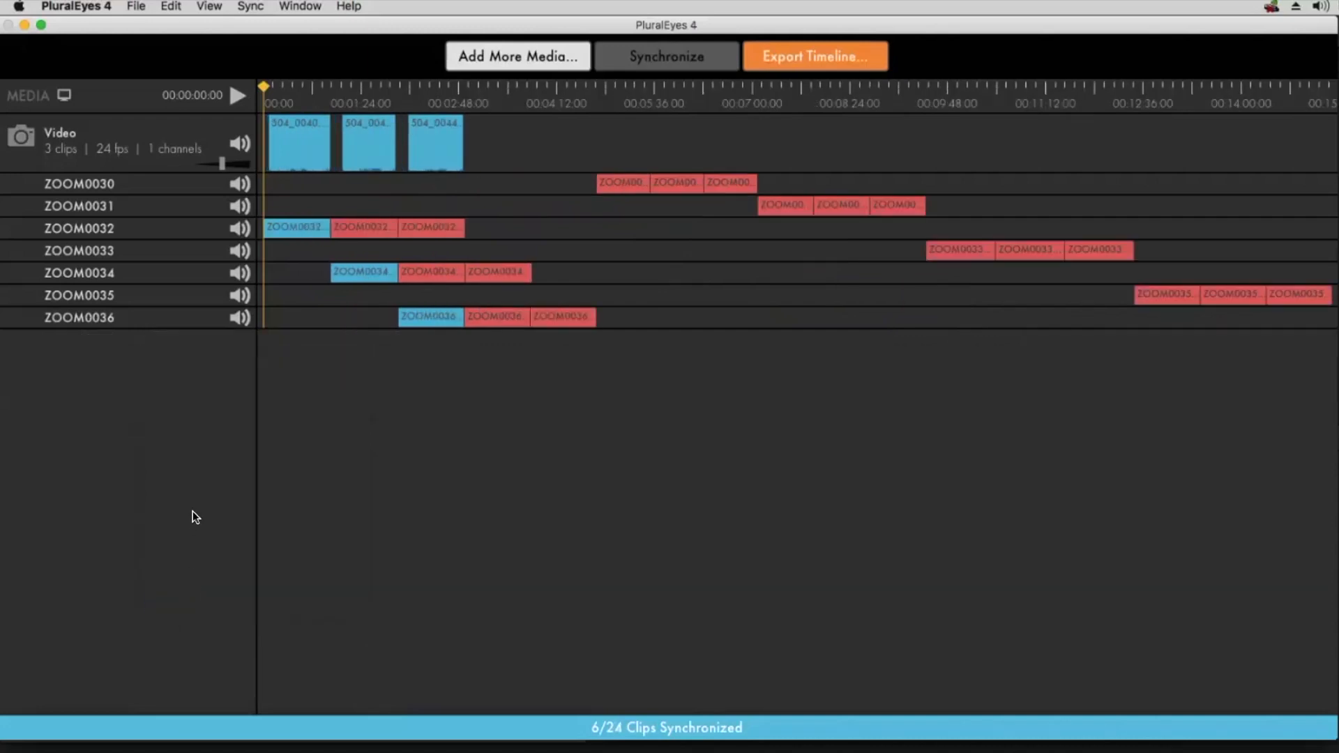
Remove the remaining tracks without any synchronized clip: ZOOM0030, ZOOM0031, ZOOM0033 and ZOOM0035.
right_click(162, 184)
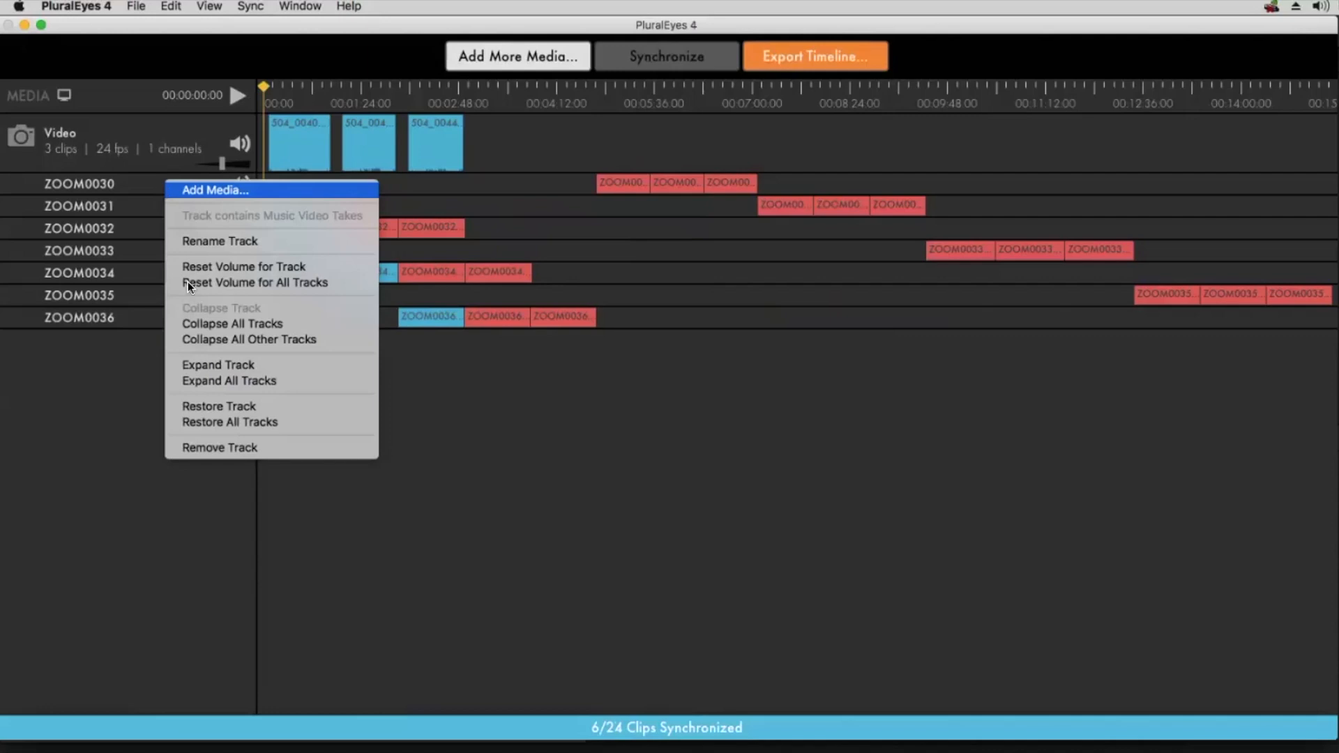
left_click(193, 446)
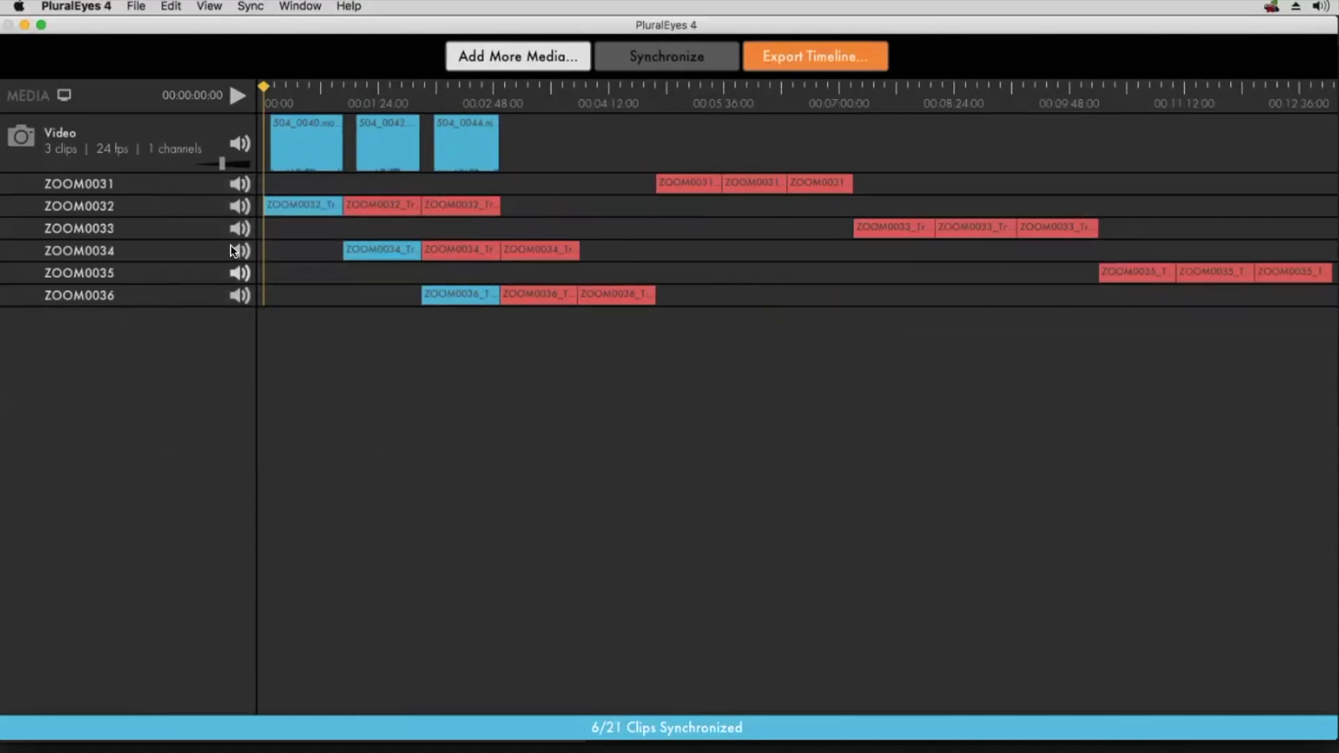
right_click(185, 189)
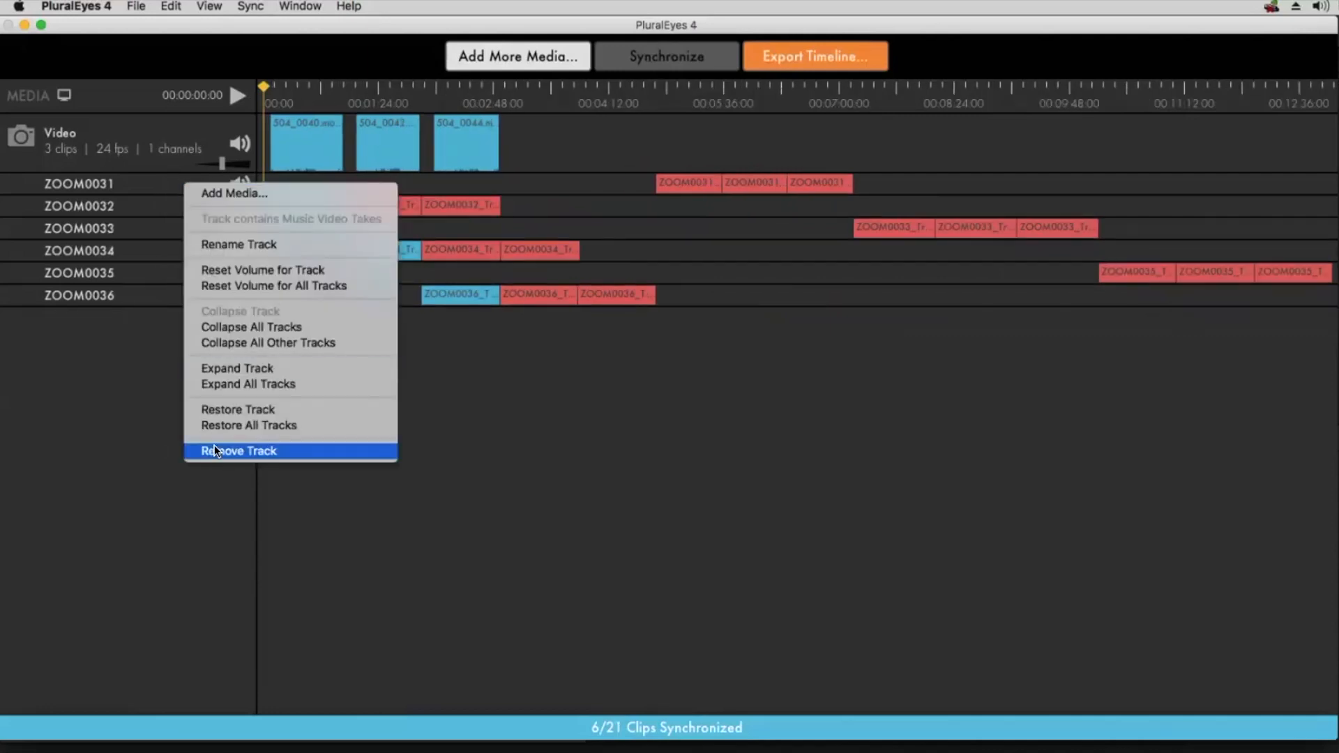
left_click(216, 449)
right_click(185, 212)
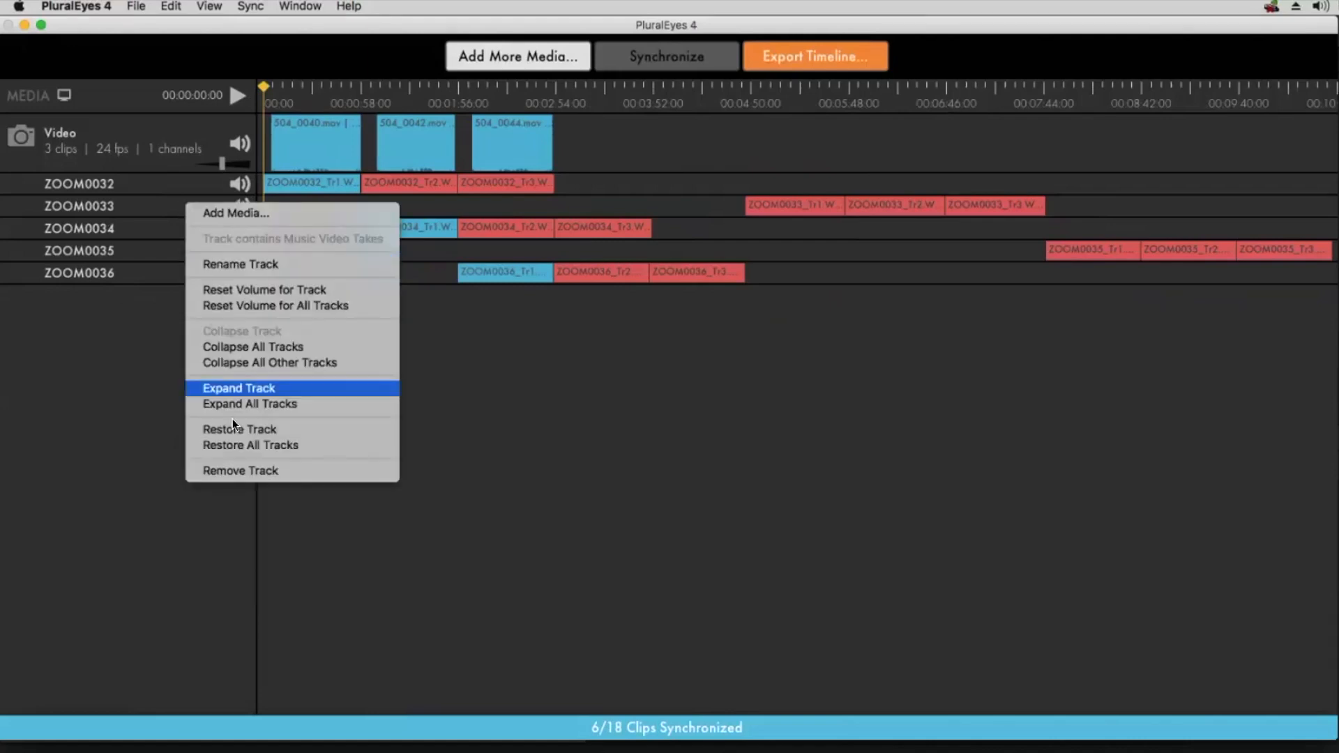
left_click(228, 465)
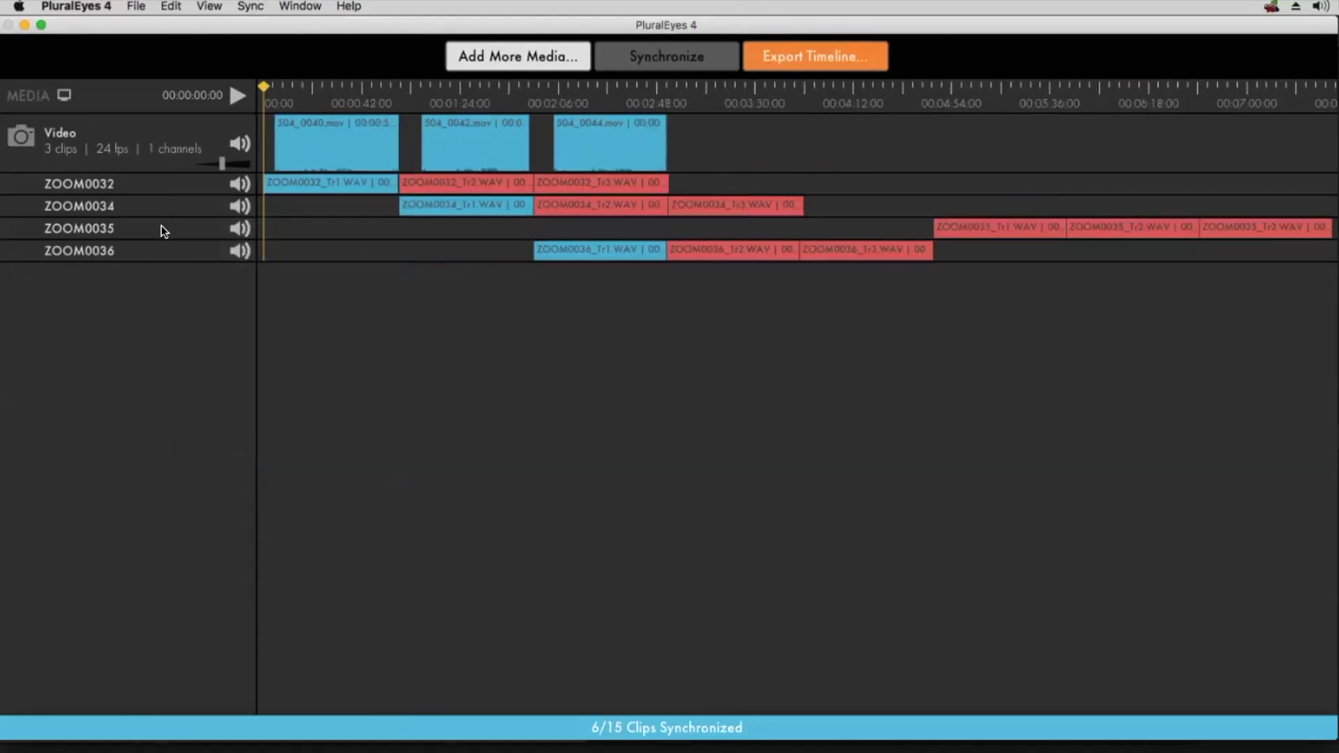
right_click(161, 224)
left_click(262, 492)
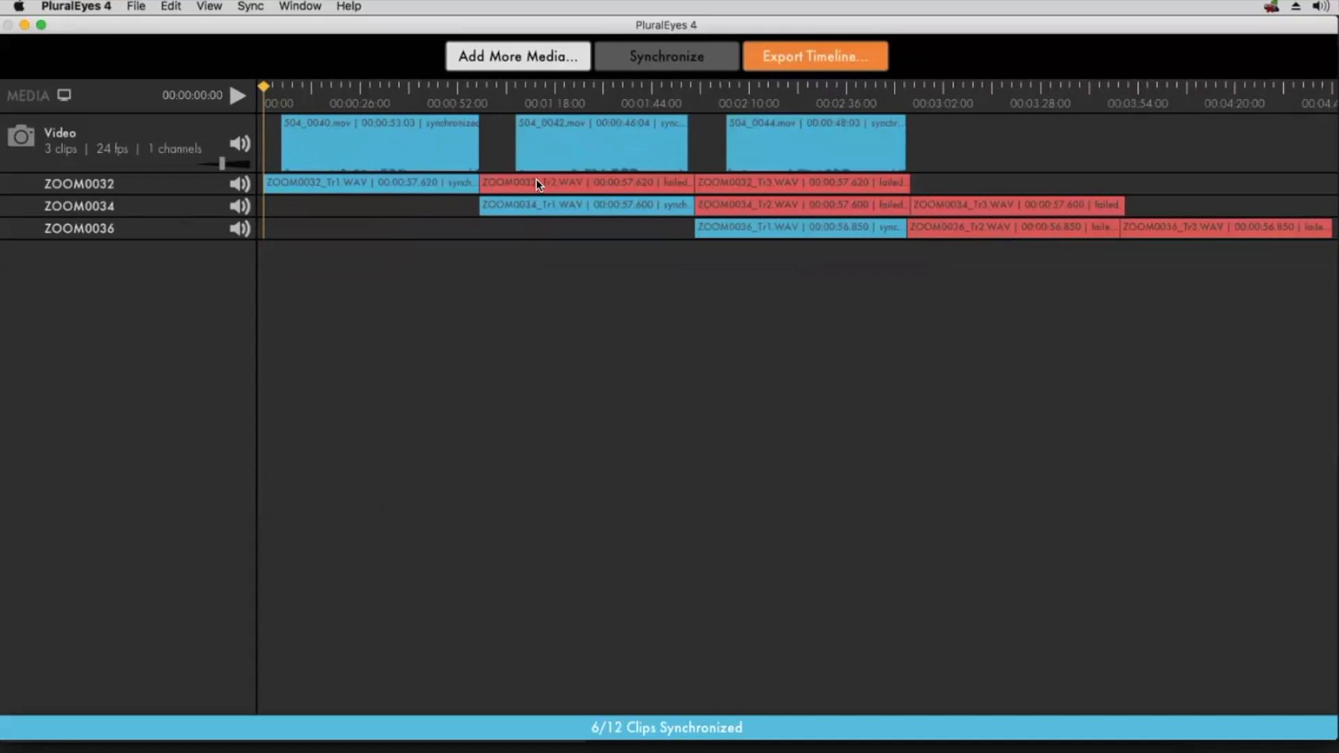
Select the red Tr2 and Tr3 clips on the ZOOM0032, ZOOM0034 and ZOOM0036 tracks and remove all six together.
left_click(535, 180)
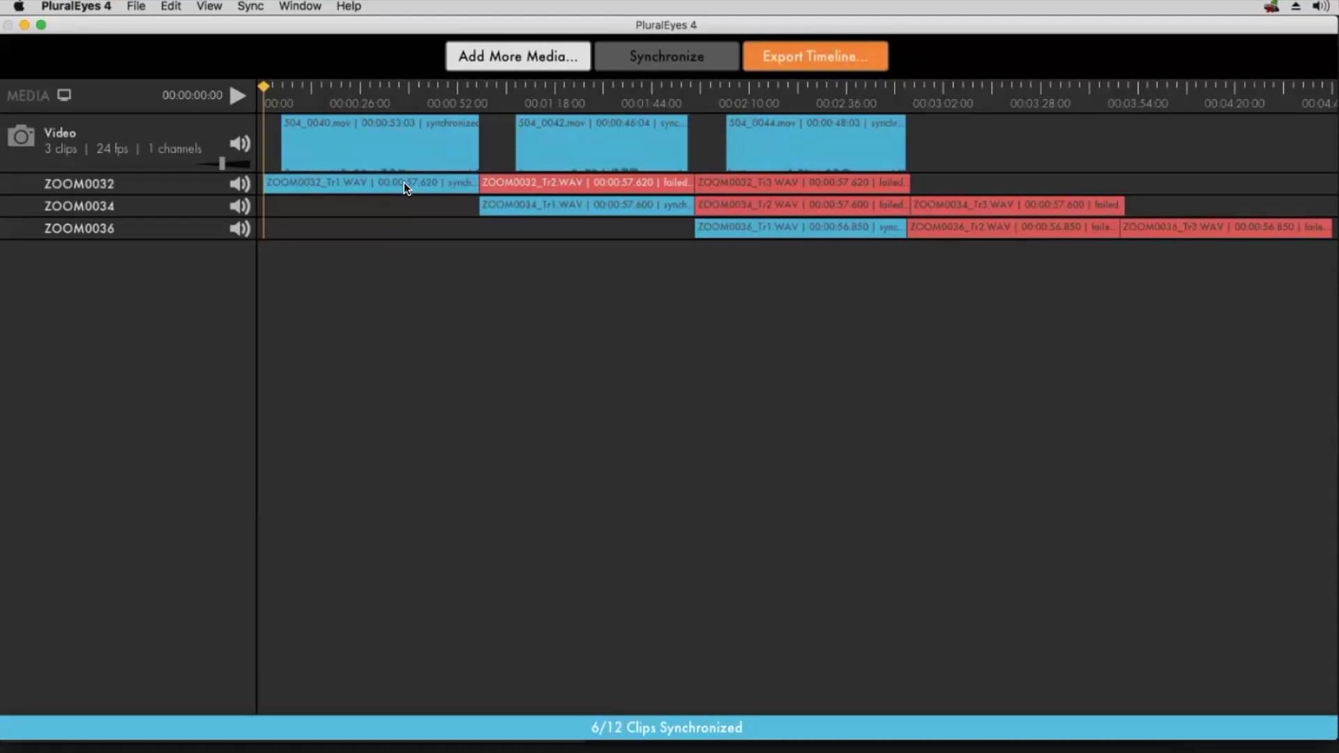
right_click(579, 182)
left_click(730, 182)
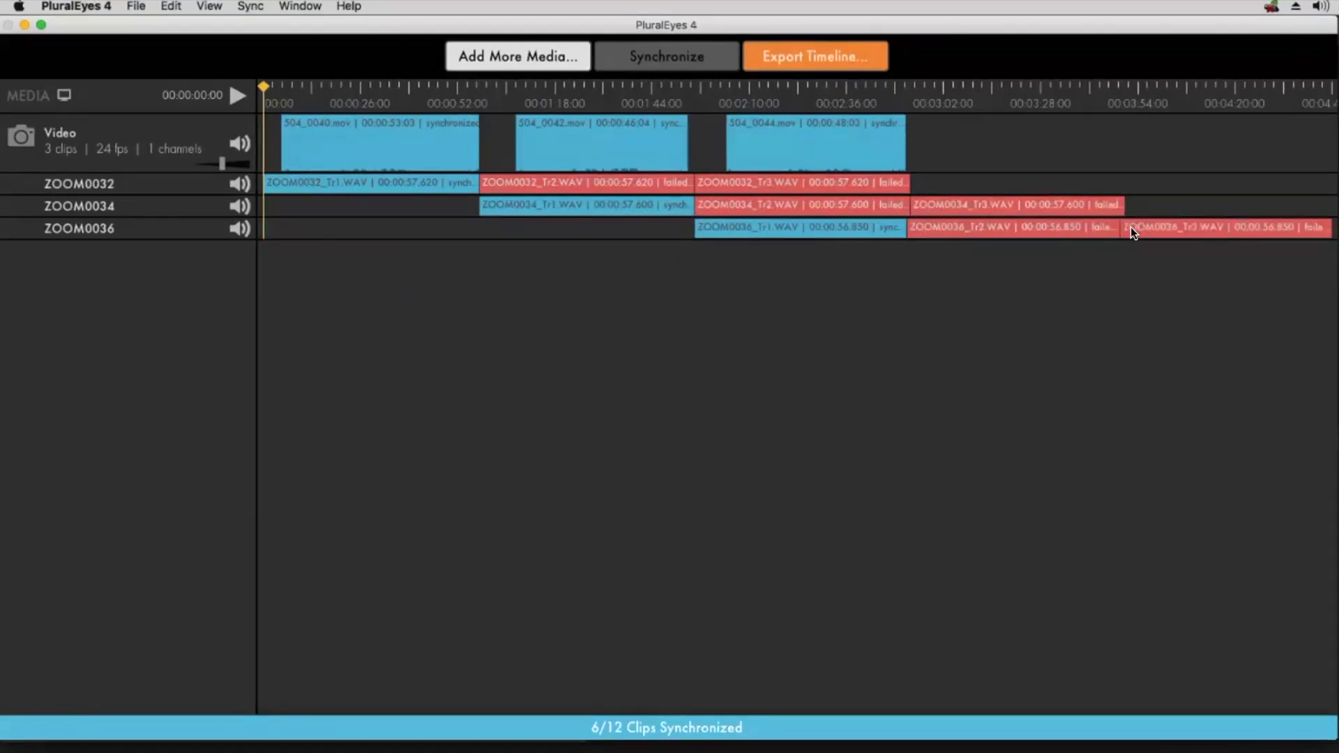
right_click(1095, 224)
left_click(1049, 221)
right_click(1048, 222)
left_click(564, 181)
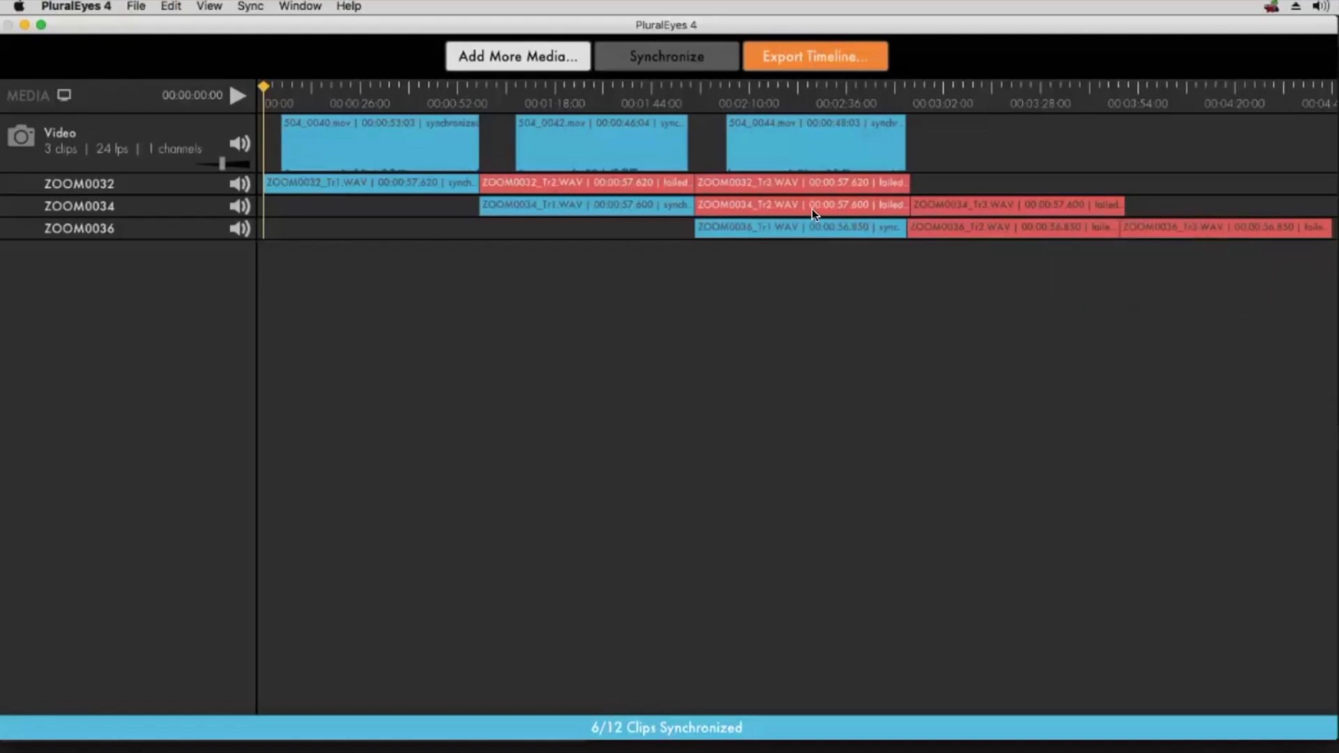
right_click(1169, 228)
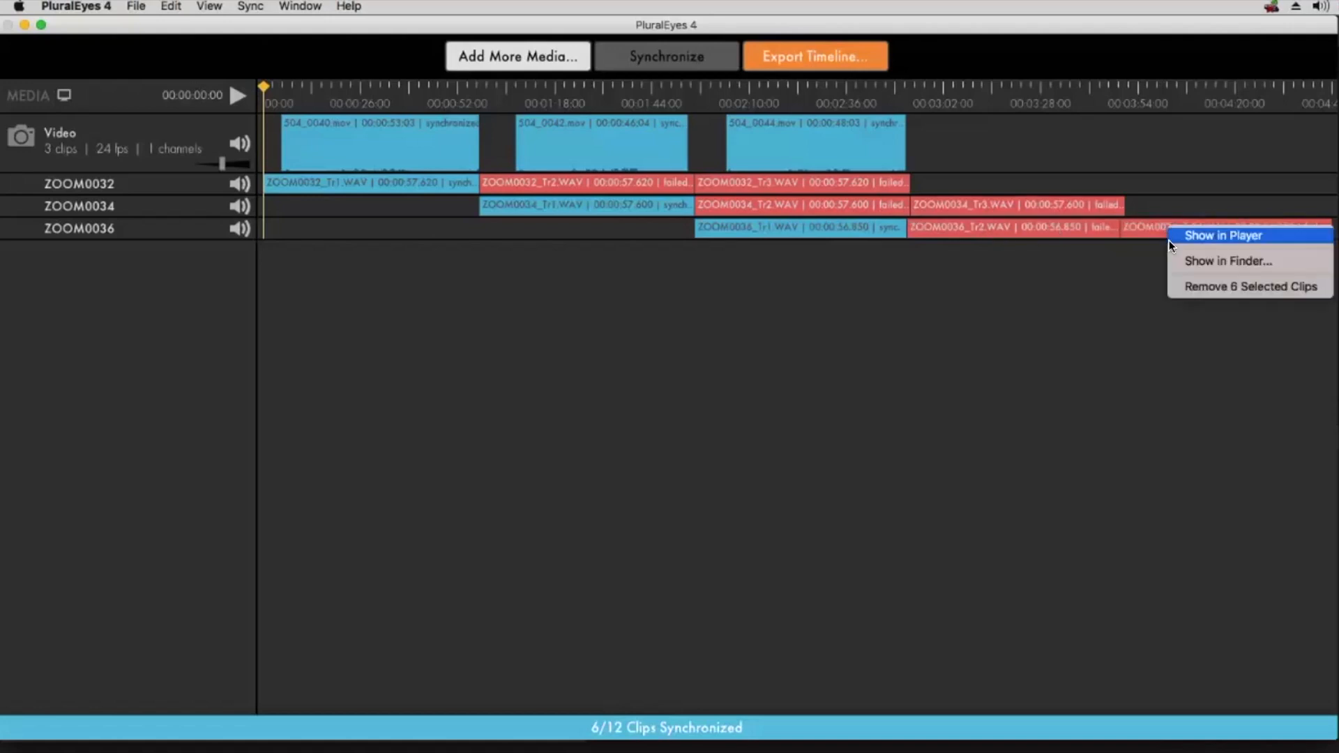
left_click(1237, 286)
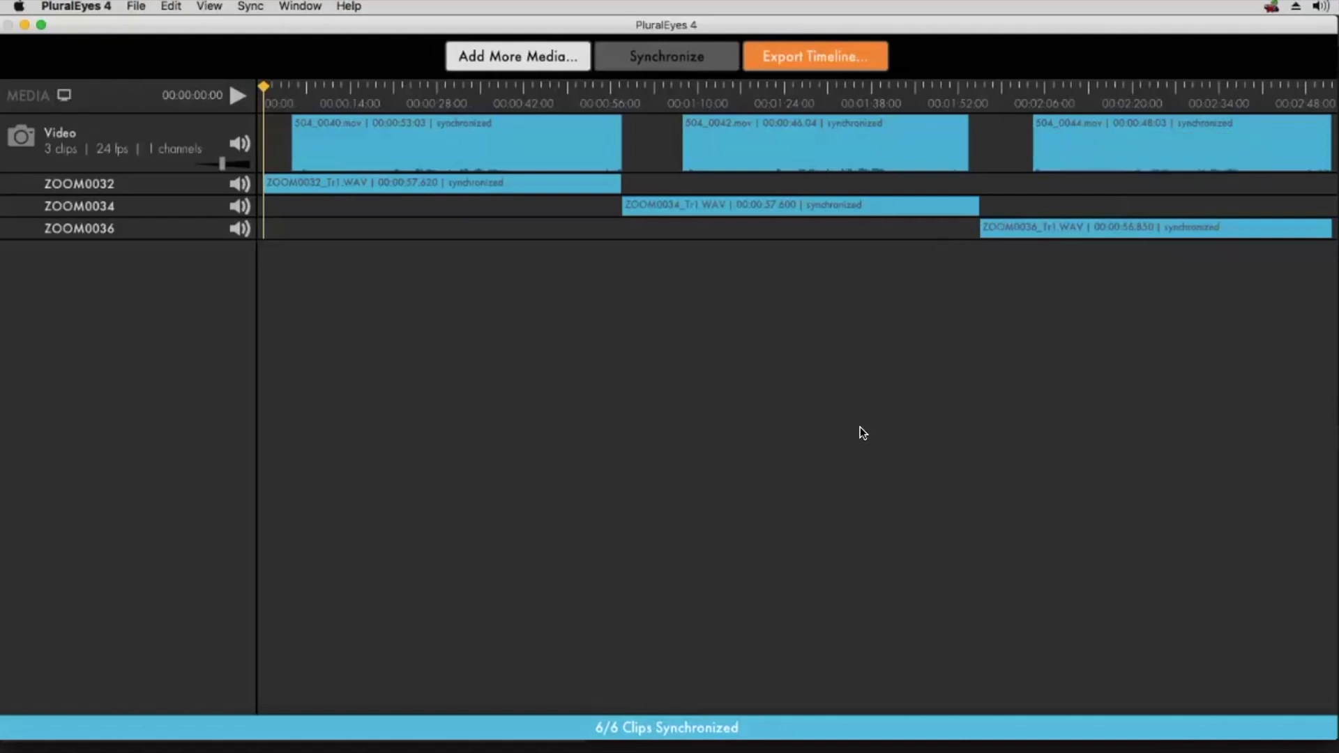
Switch to Final Cut Pro to view the ZOOM folders of the Situation 04 dialogue event, and return to PluralEyes 4.
key("super+Tab")
key("super+Tab")
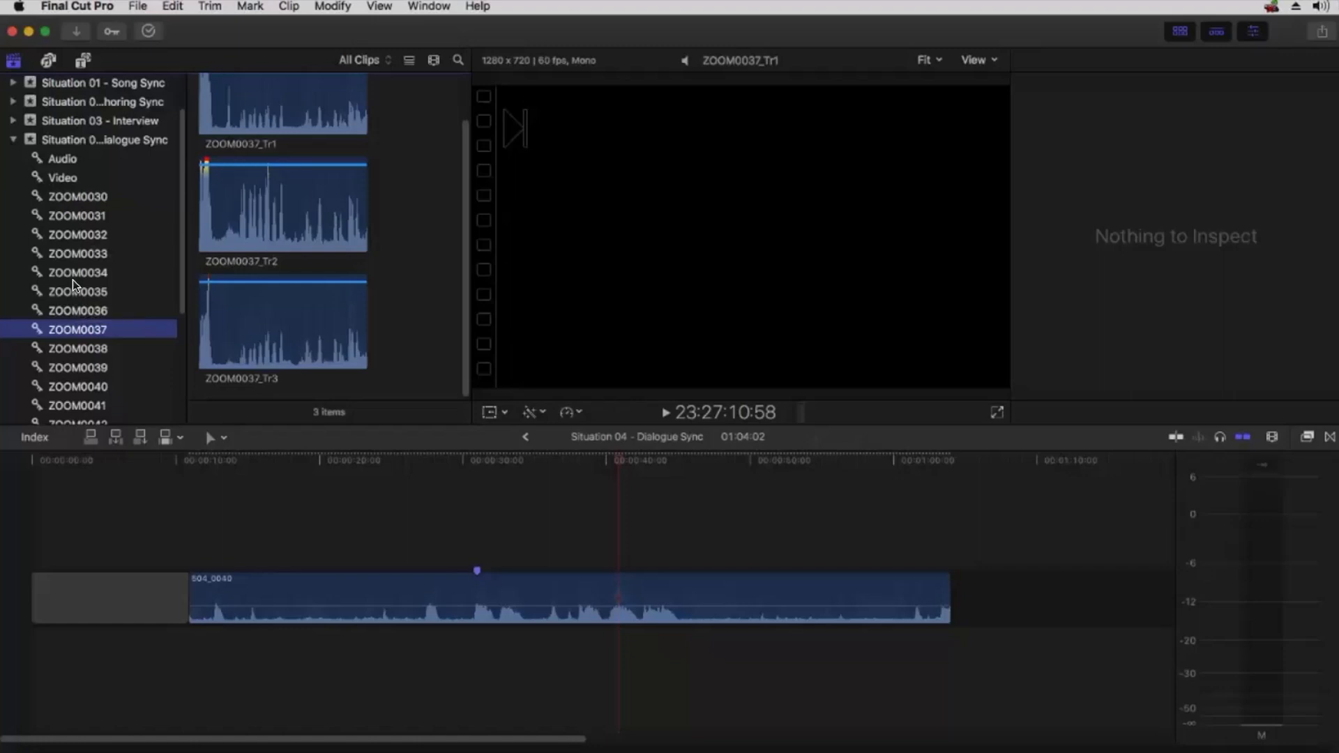
key("super+Tab")
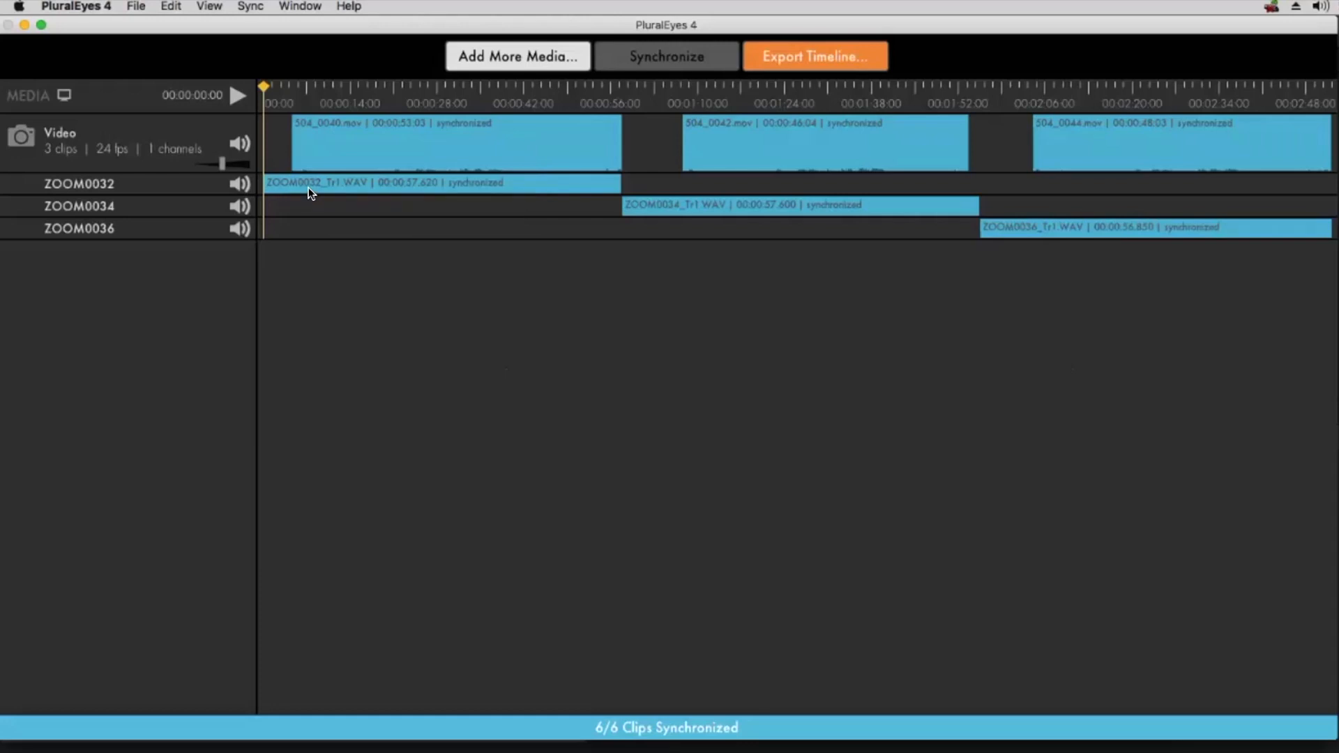
Switch to Final Cut Pro and delete all ZOOM keyword collections of the Situation 04 event except ZOOM0032, ZOOM0034 and ZOOM0036.
key("super+Tab")
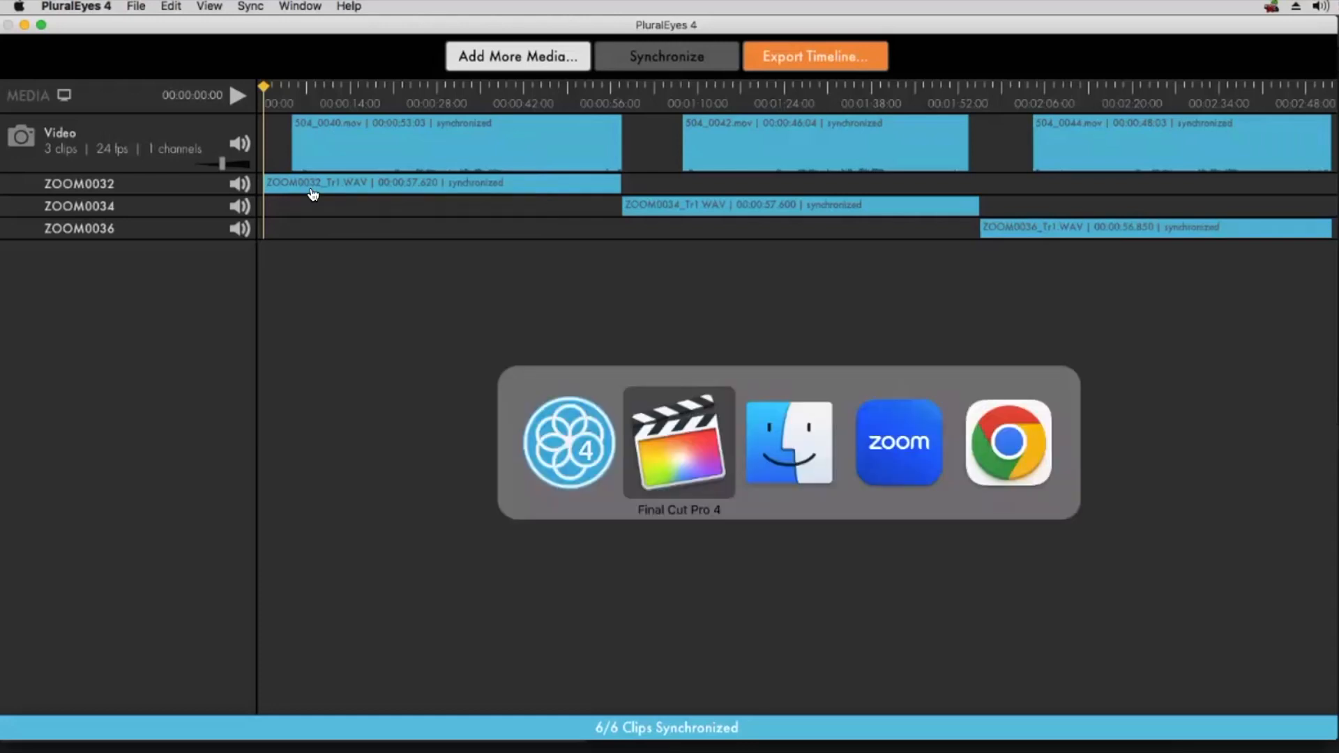
key("super+Tab")
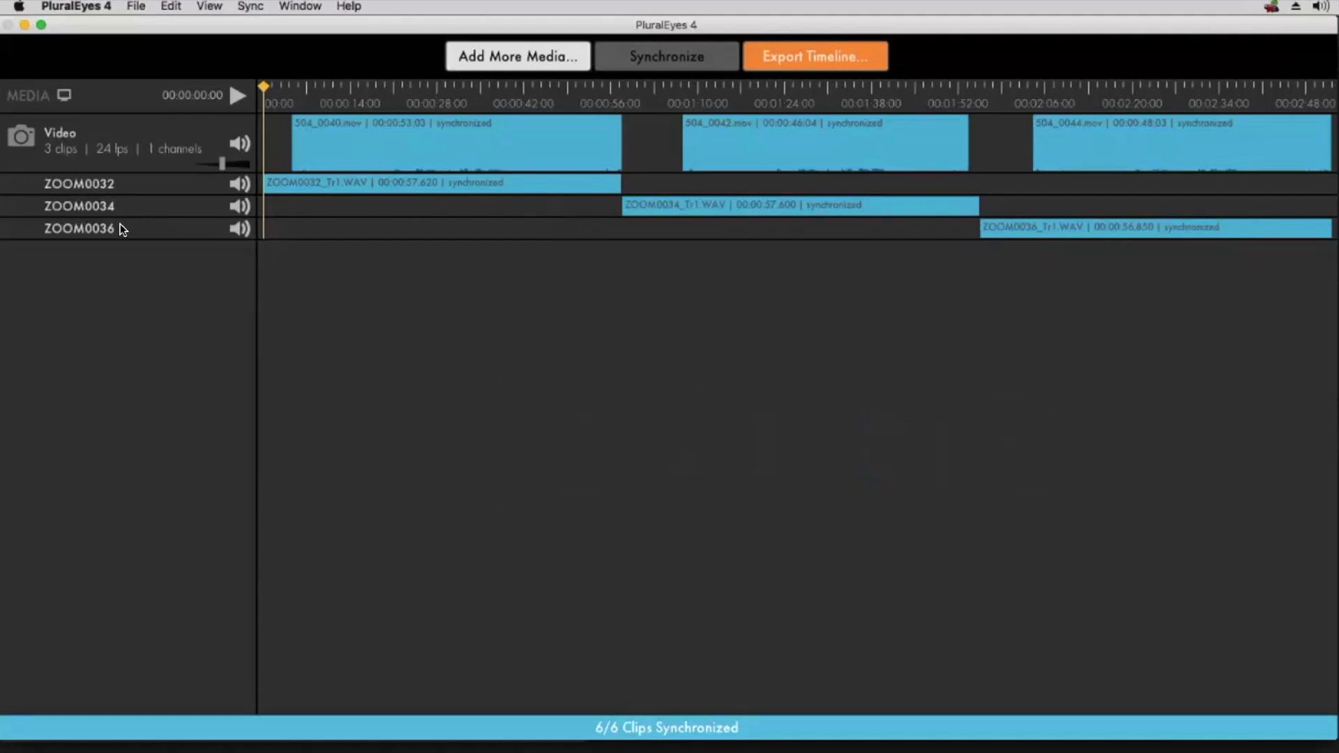
key("super+Tab")
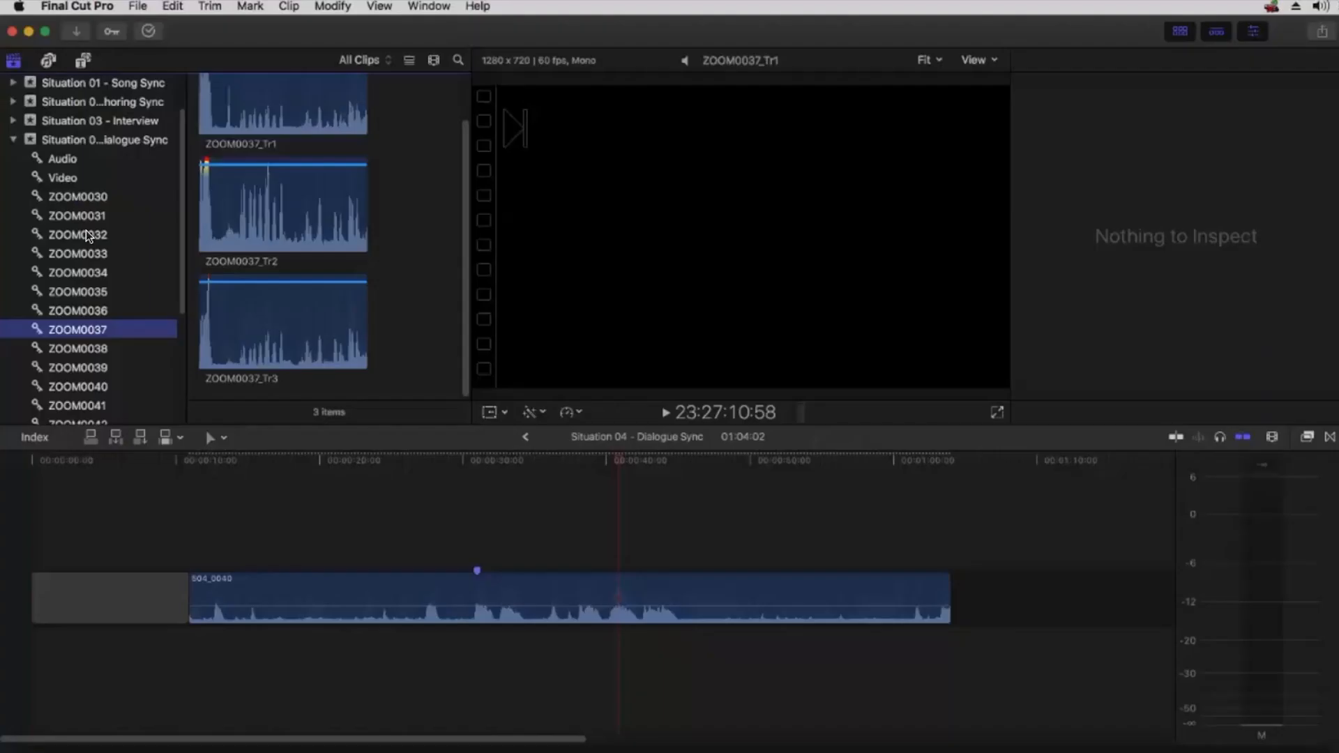
left_click(86, 236)
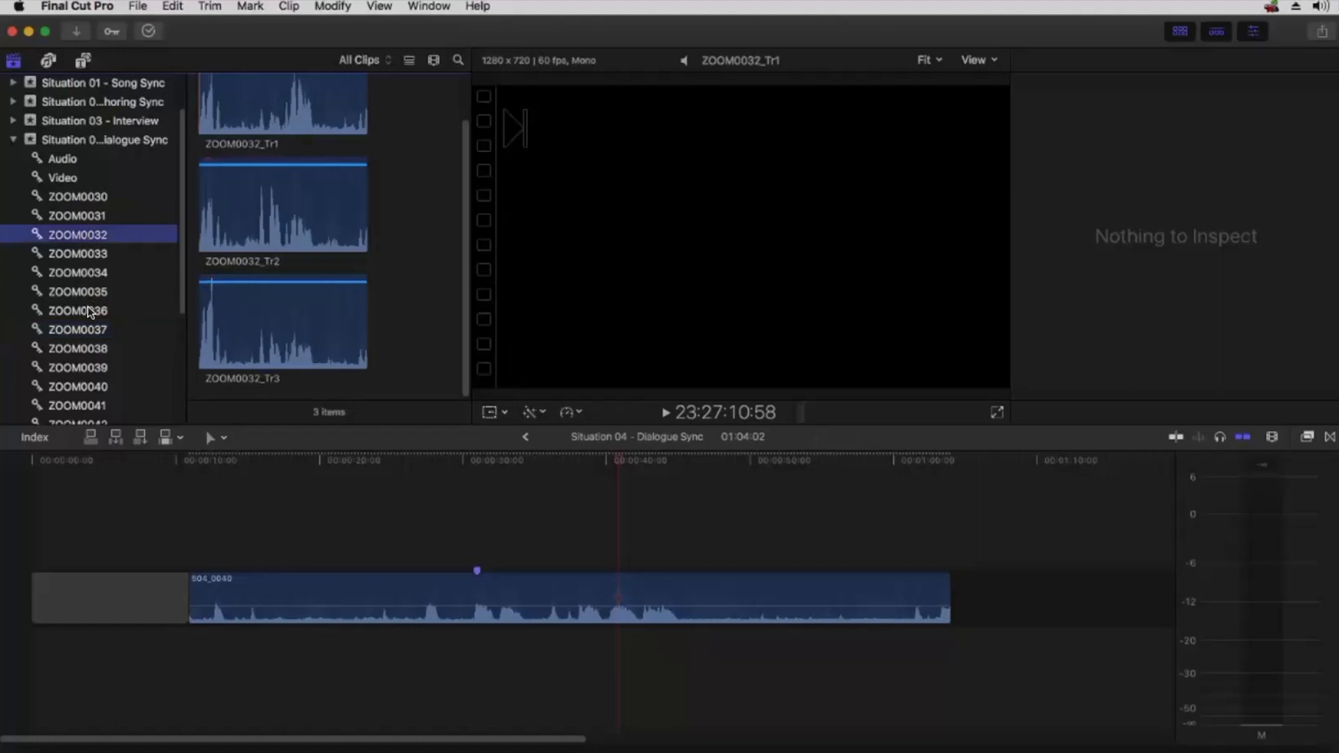
left_click(81, 197)
left_click(78, 216, "shift")
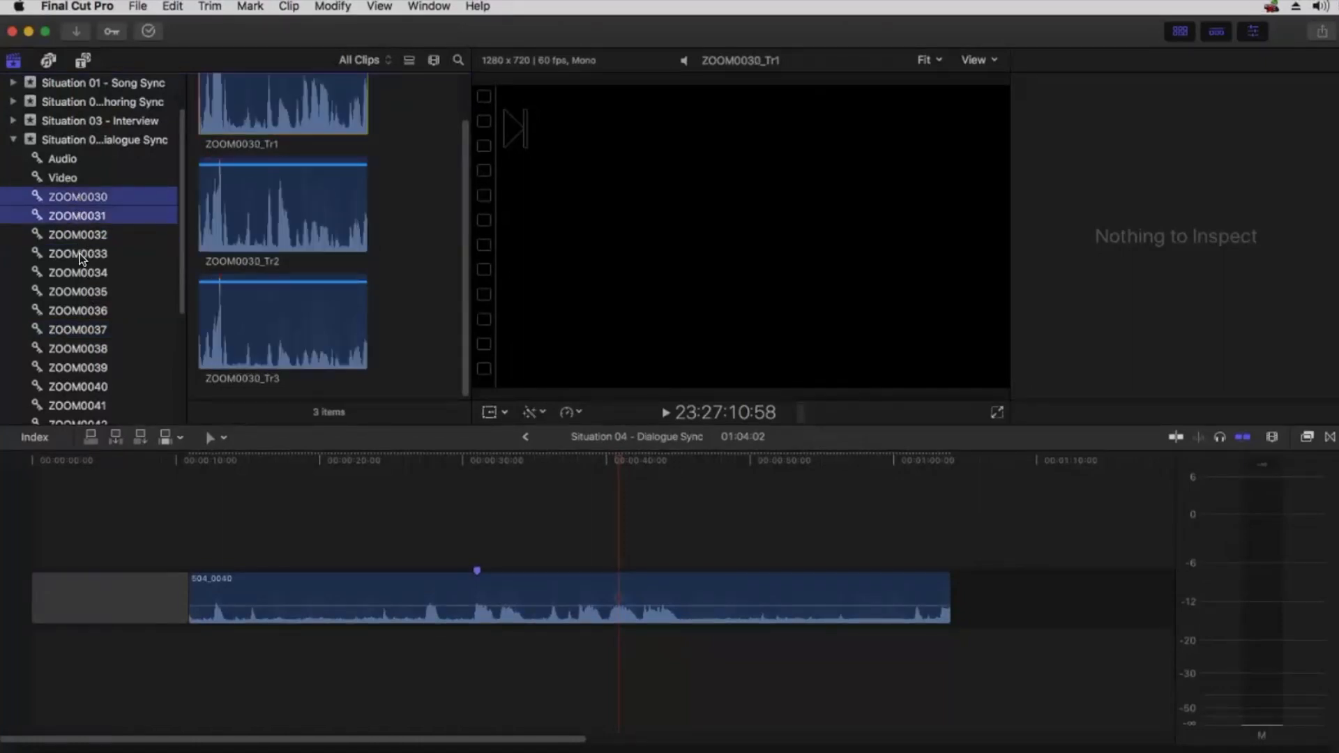
left_click(80, 255, "super")
left_click(73, 292, "super")
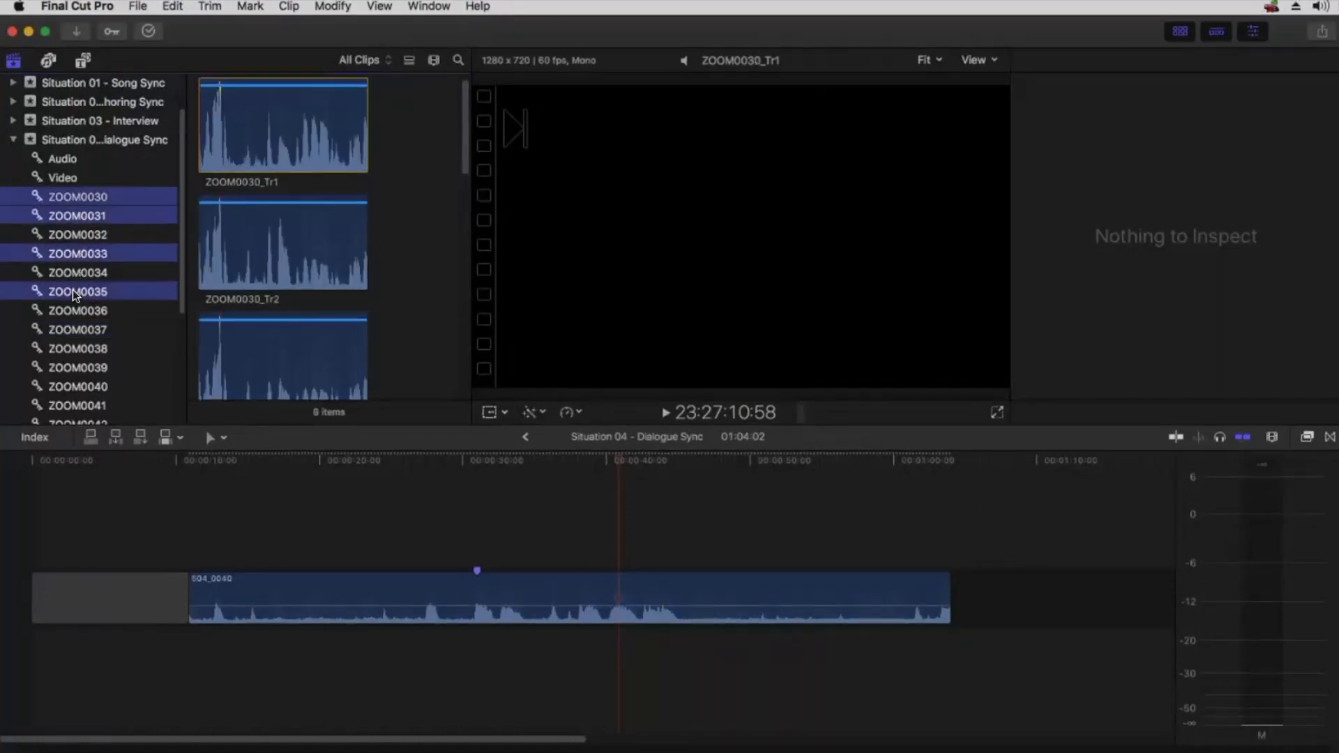
left_click(81, 329, "super")
left_click(81, 349, "super")
left_click(81, 367, "super")
left_click(80, 386, "super")
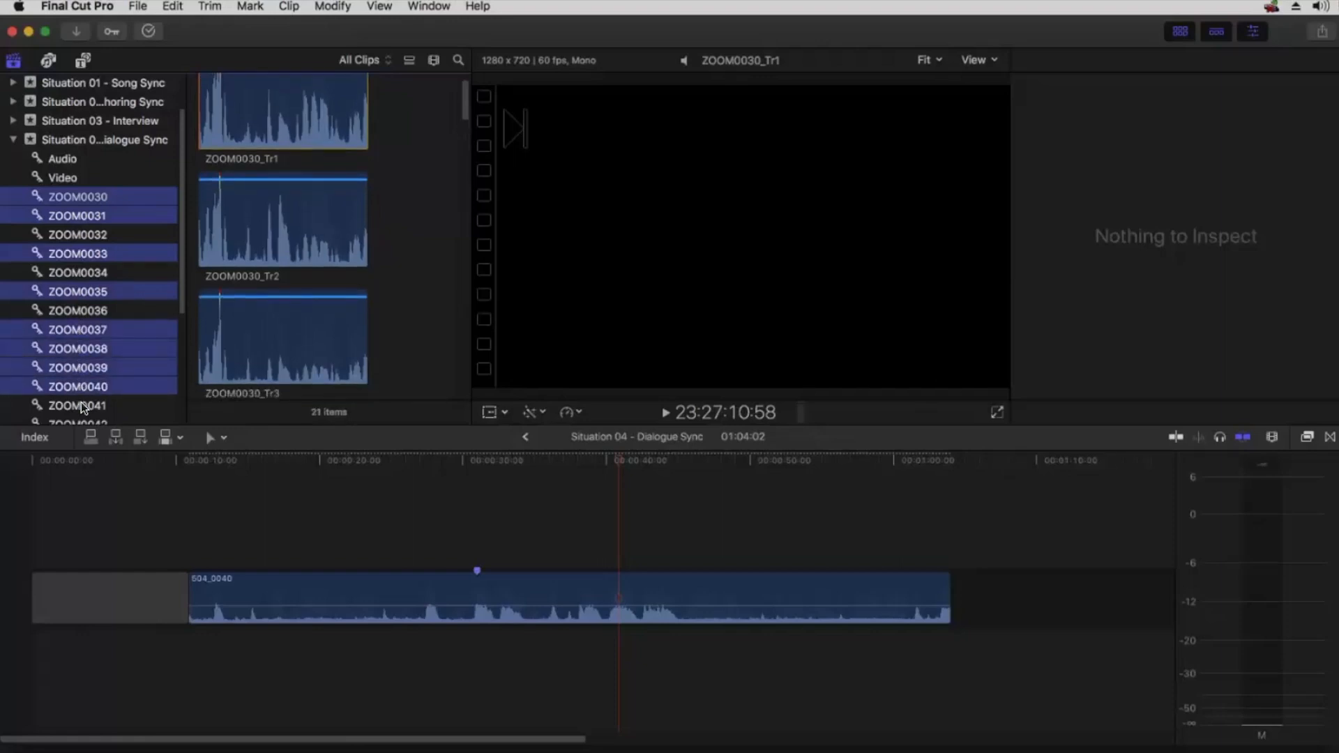
left_click(81, 404, "super")
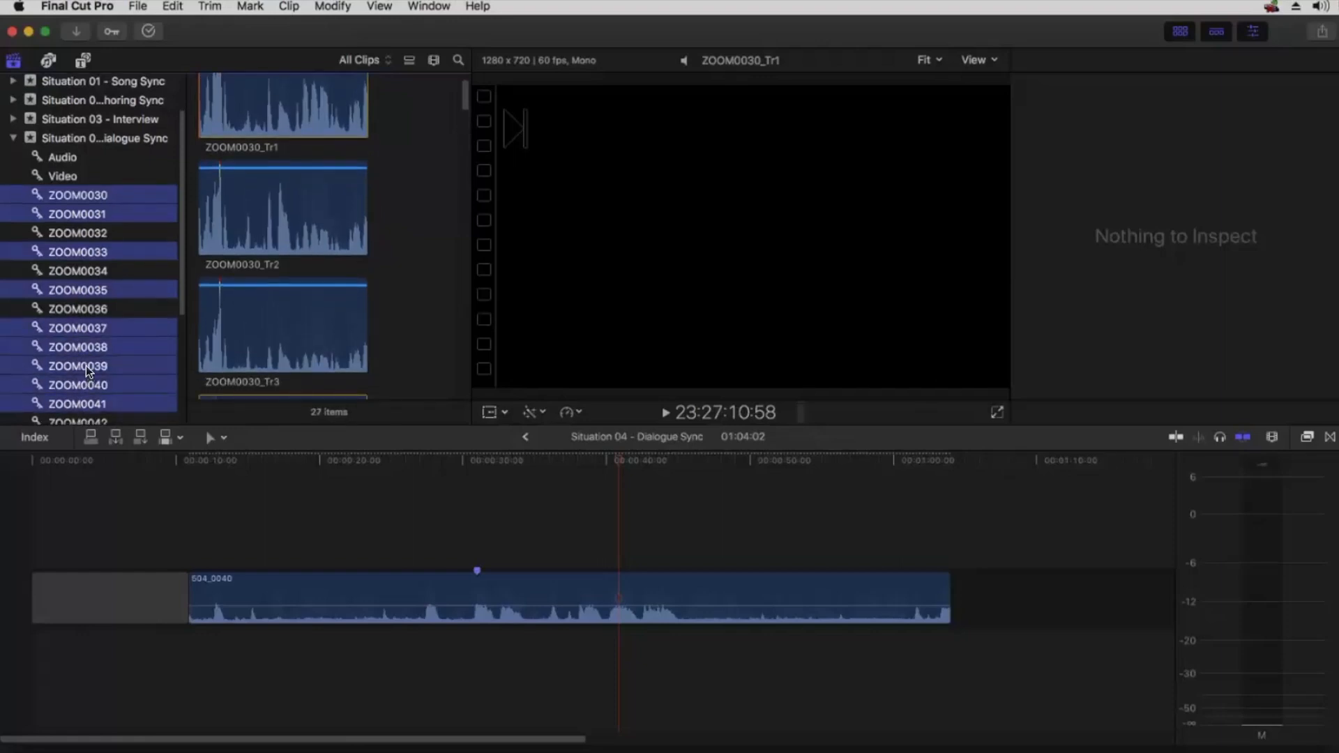
scroll(86, 365, "down", 5)
scroll(86, 365, "down", 2)
left_click(84, 396, "super")
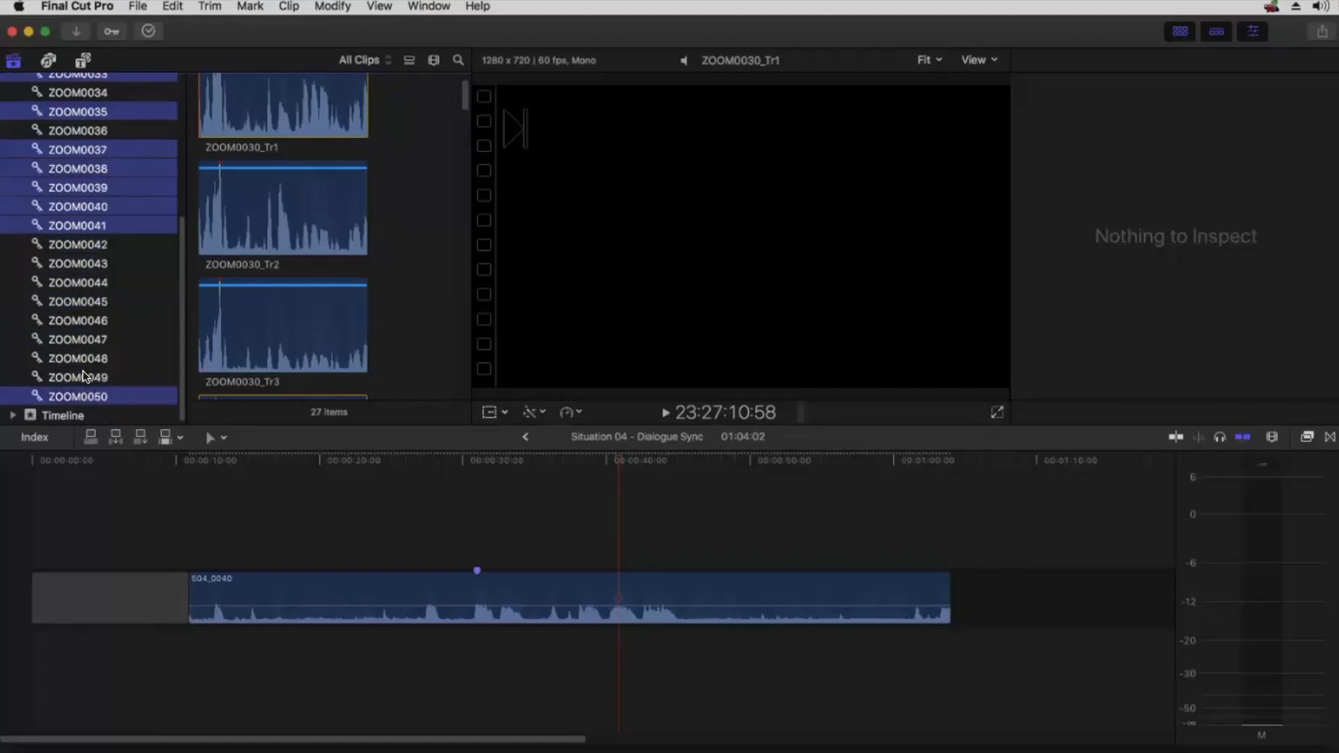
left_click(83, 377, "super")
left_click(84, 358, "super")
left_click(84, 339, "super")
left_click(85, 320, "super")
left_click(85, 301, "super")
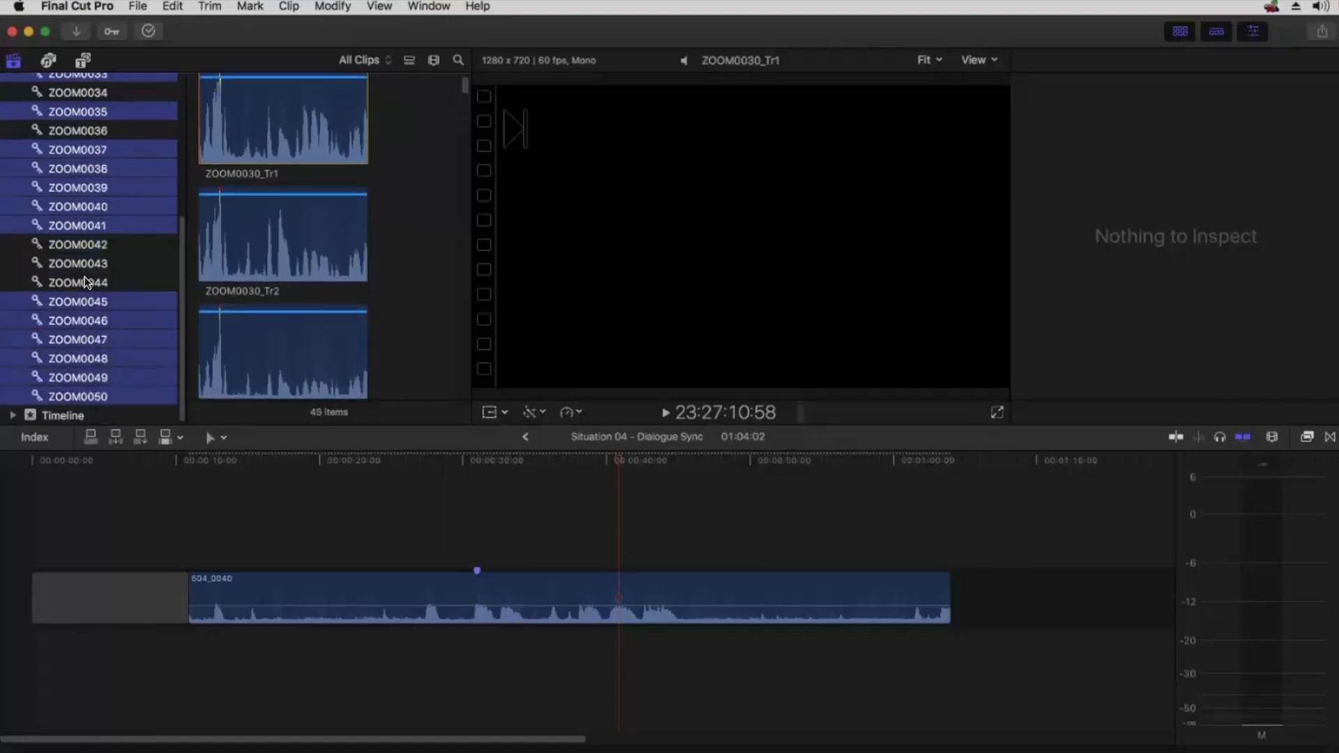
left_click(86, 281, "super")
left_click(85, 263, "super")
left_click(85, 244, "super")
right_click(88, 246)
left_click(148, 489)
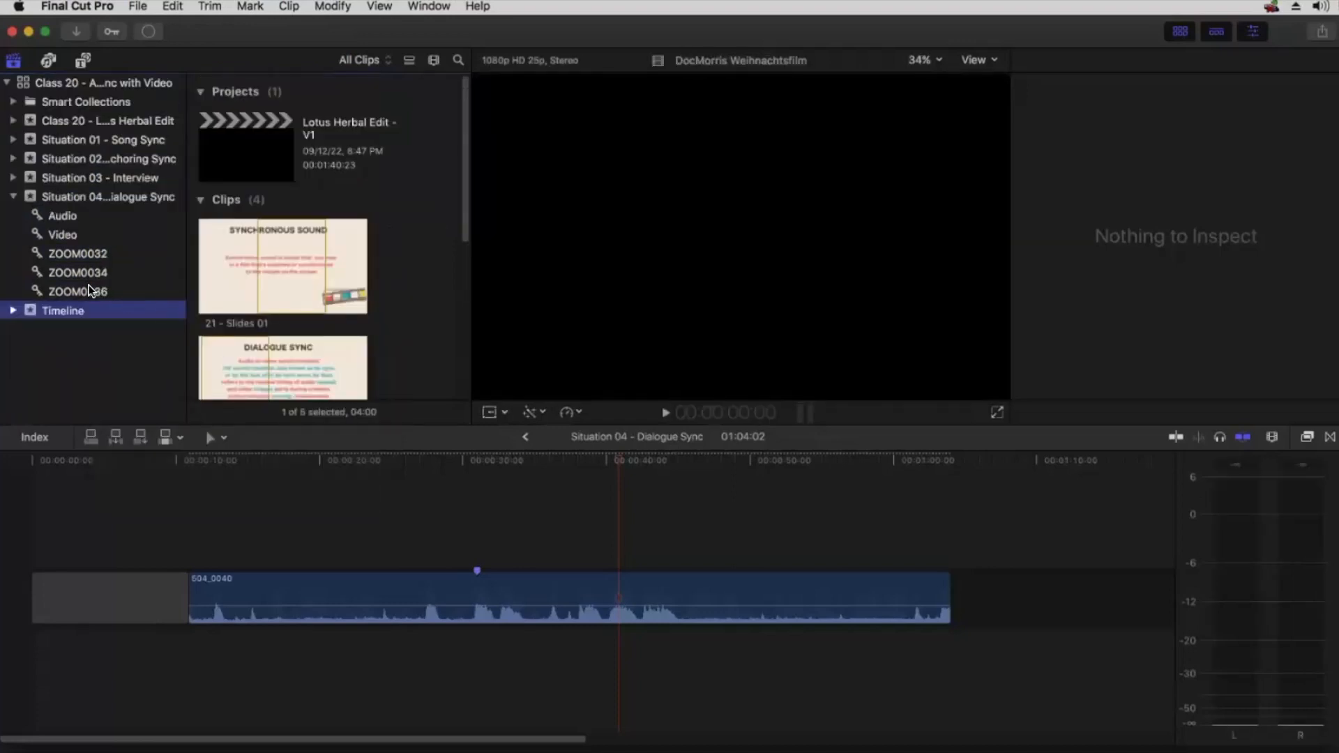
View the clips in the remaining ZOOM and Video collections and compare them with the synchronized timeline in PluralEyes 4.
left_click(89, 289)
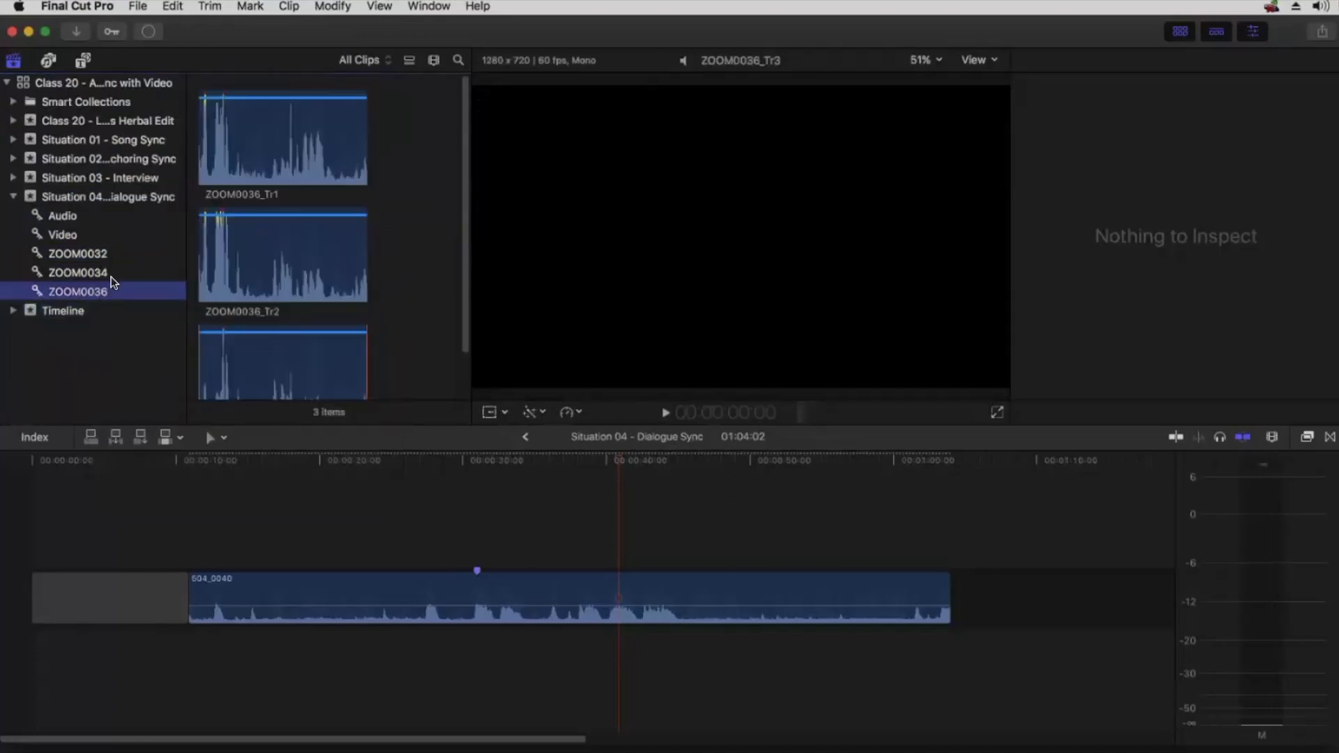
left_click(81, 251)
left_click(72, 236)
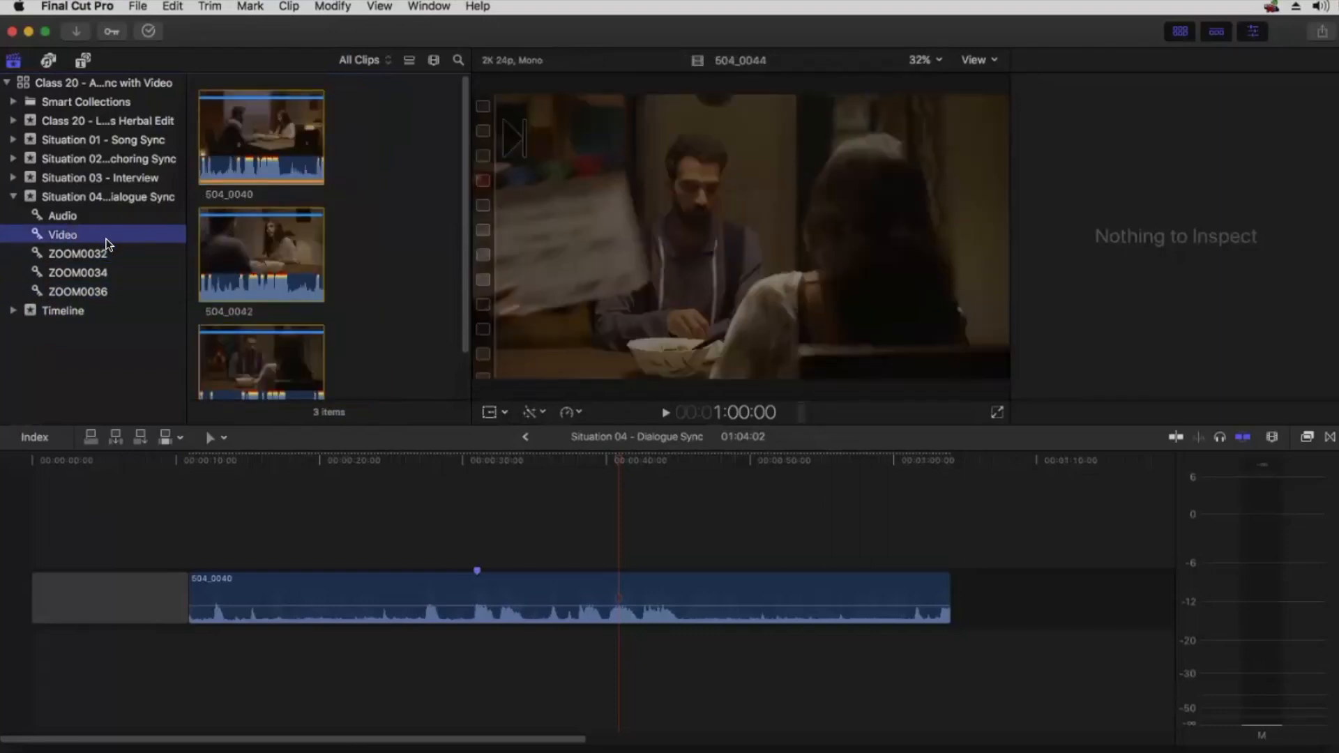
left_click(90, 253)
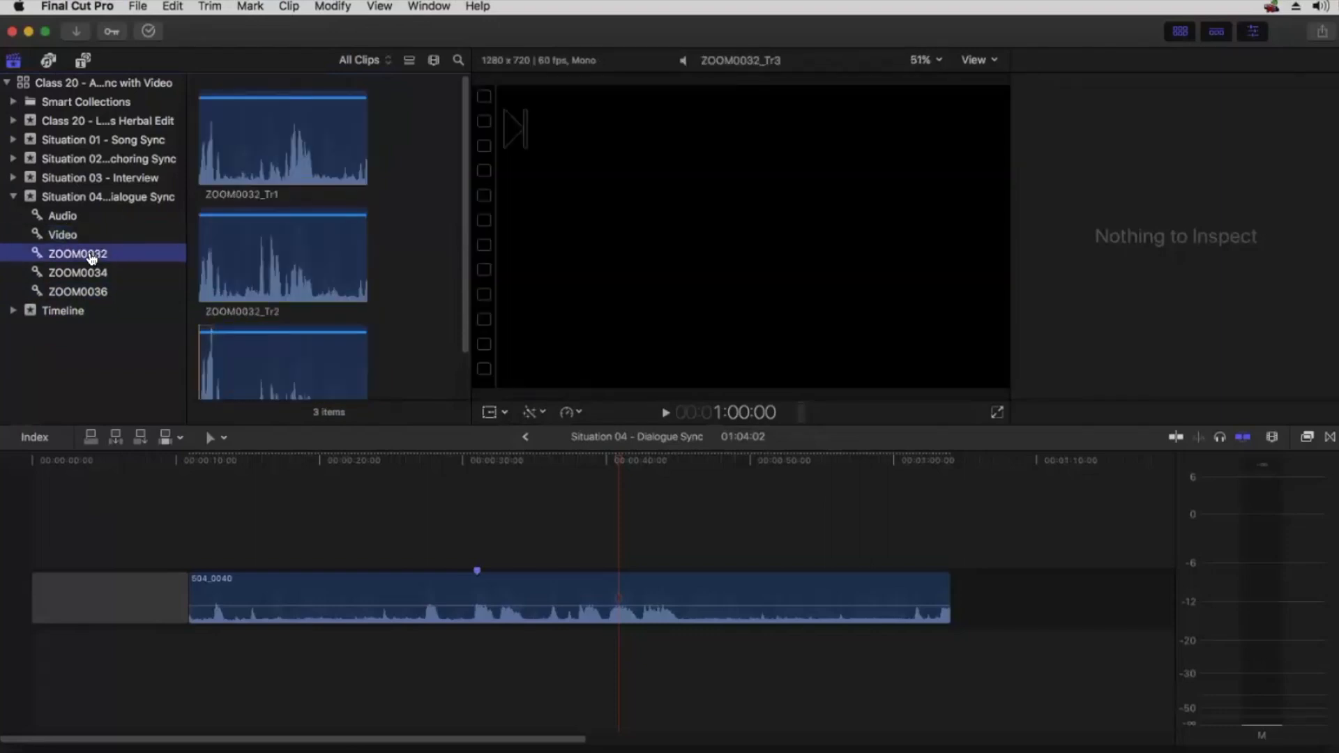
key("super+Tab")
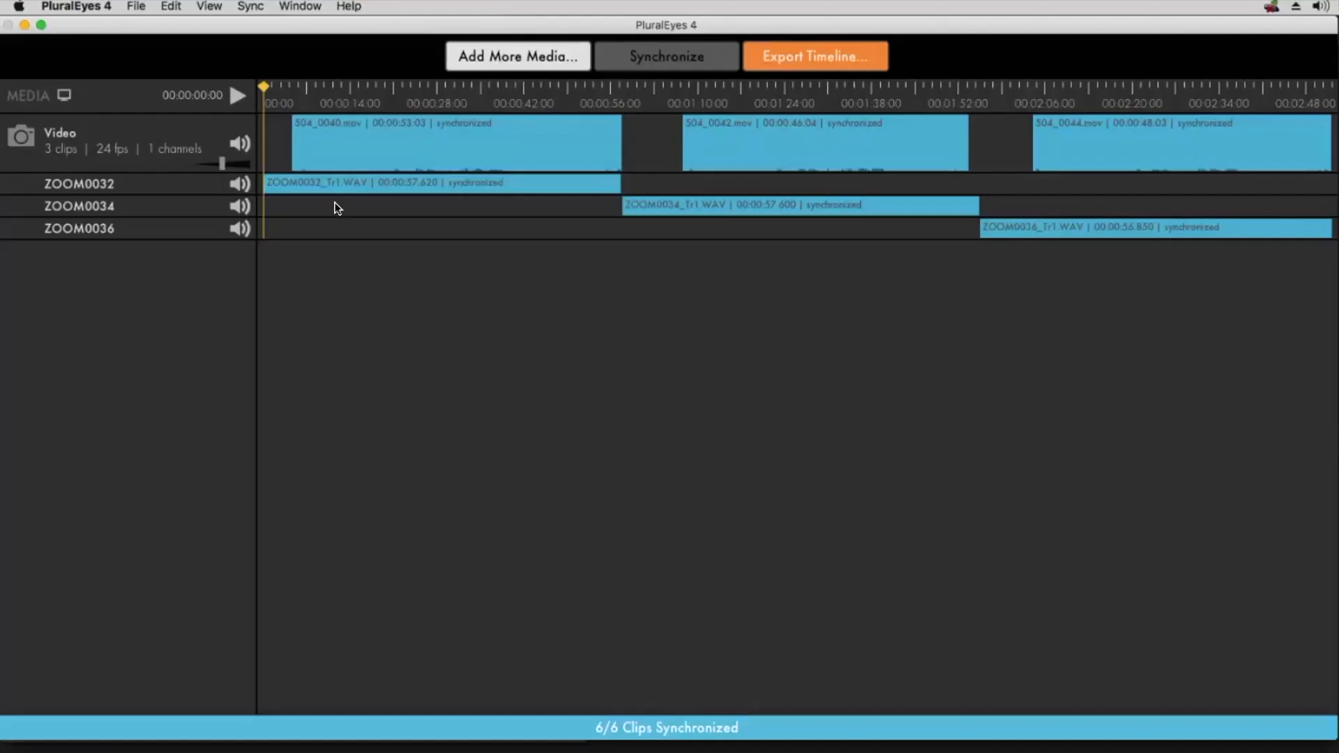
key("super+Tab")
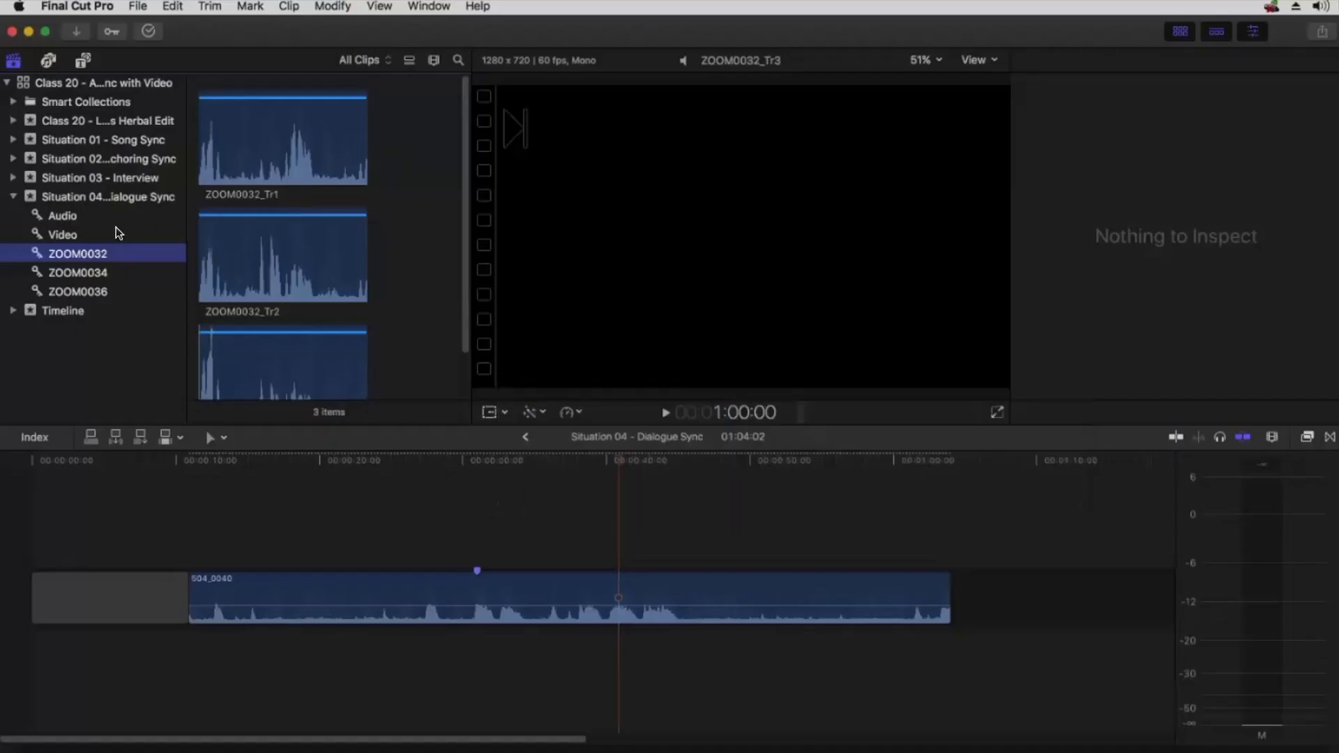
Add the video clip S04_0040 from the Video collection to the ZOOM0032 keyword collection and show that collection.
left_click(69, 233)
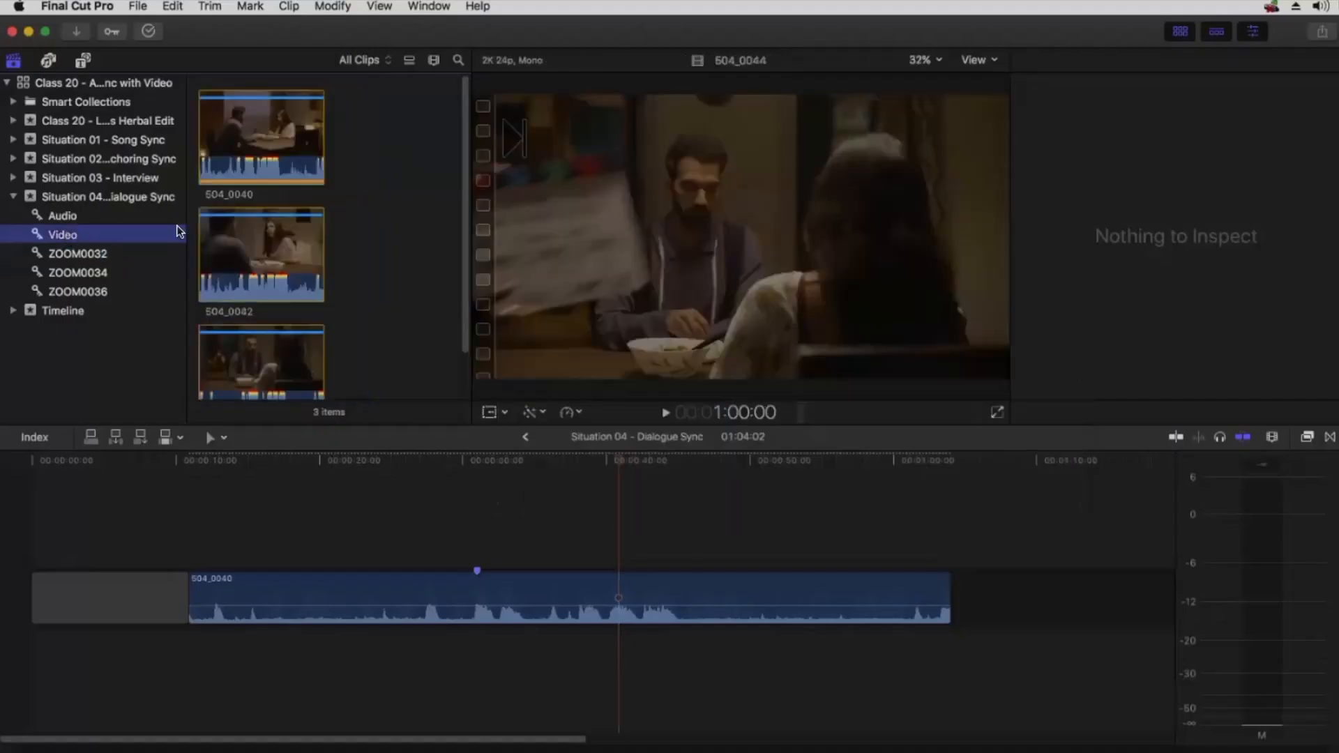
left_click(242, 135)
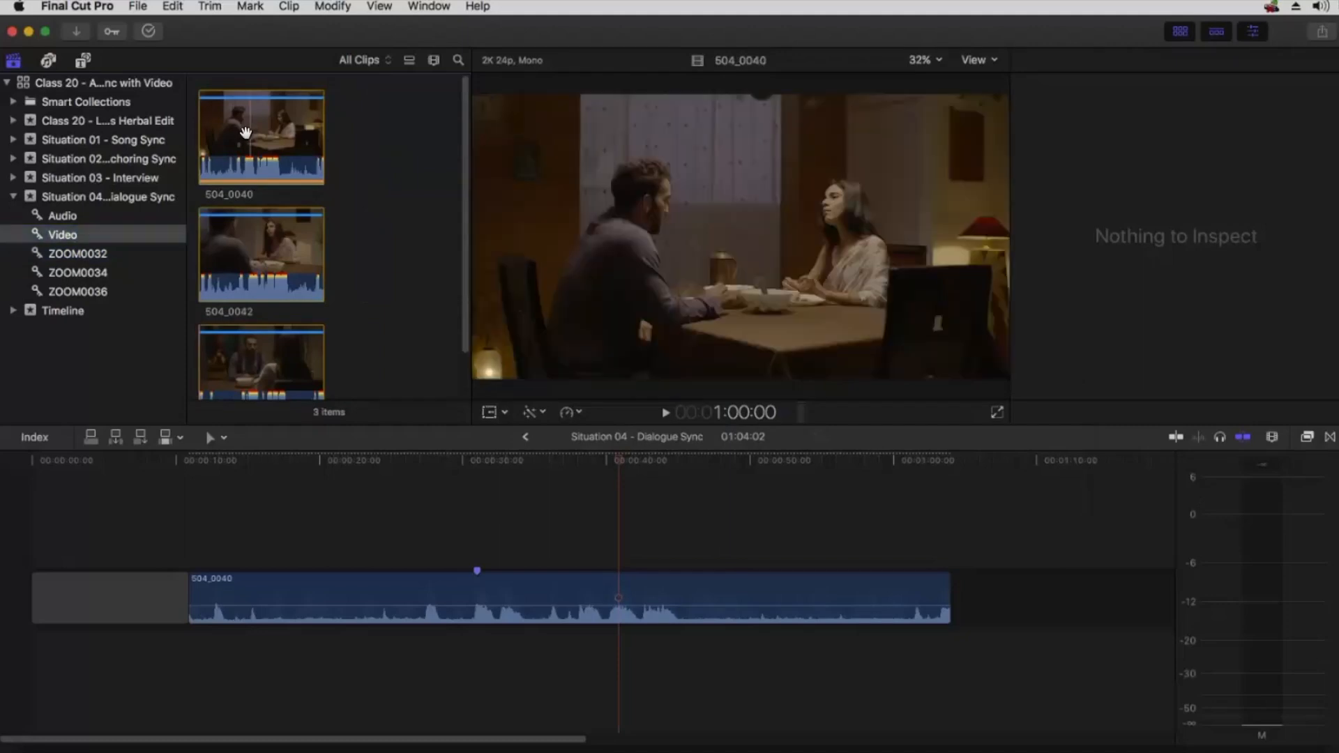
left_click(98, 254)
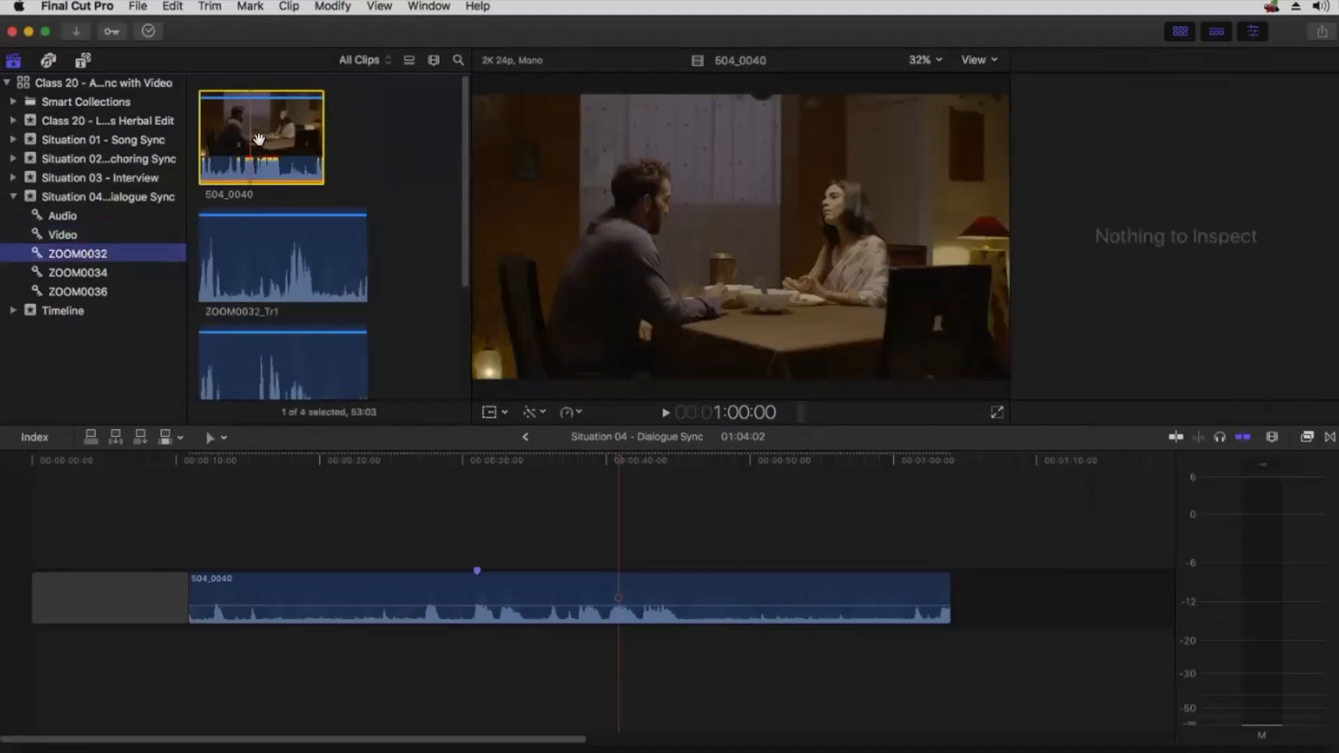
Synchronize S04_0040 with ZOOM0032_Tr1, Tr2 and Tr3 using audio, with AV audio components disabled and automatic settings, in the Situation 04 - Dialogue Sync event.
scroll(259, 157, "down", 5)
scroll(258, 163, "up", 3)
scroll(259, 163, "up", 2)
left_click_drag(401, 111, 211, 376)
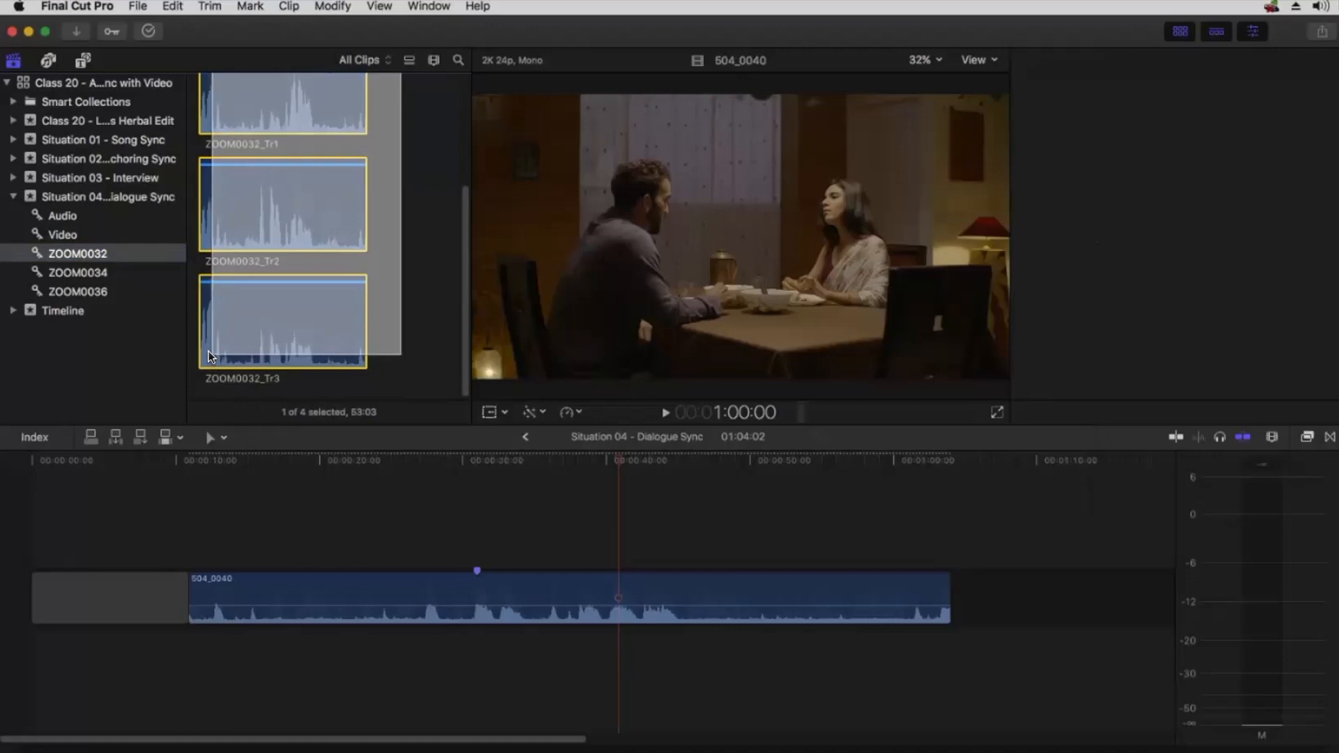
scroll(242, 308, "up", 3)
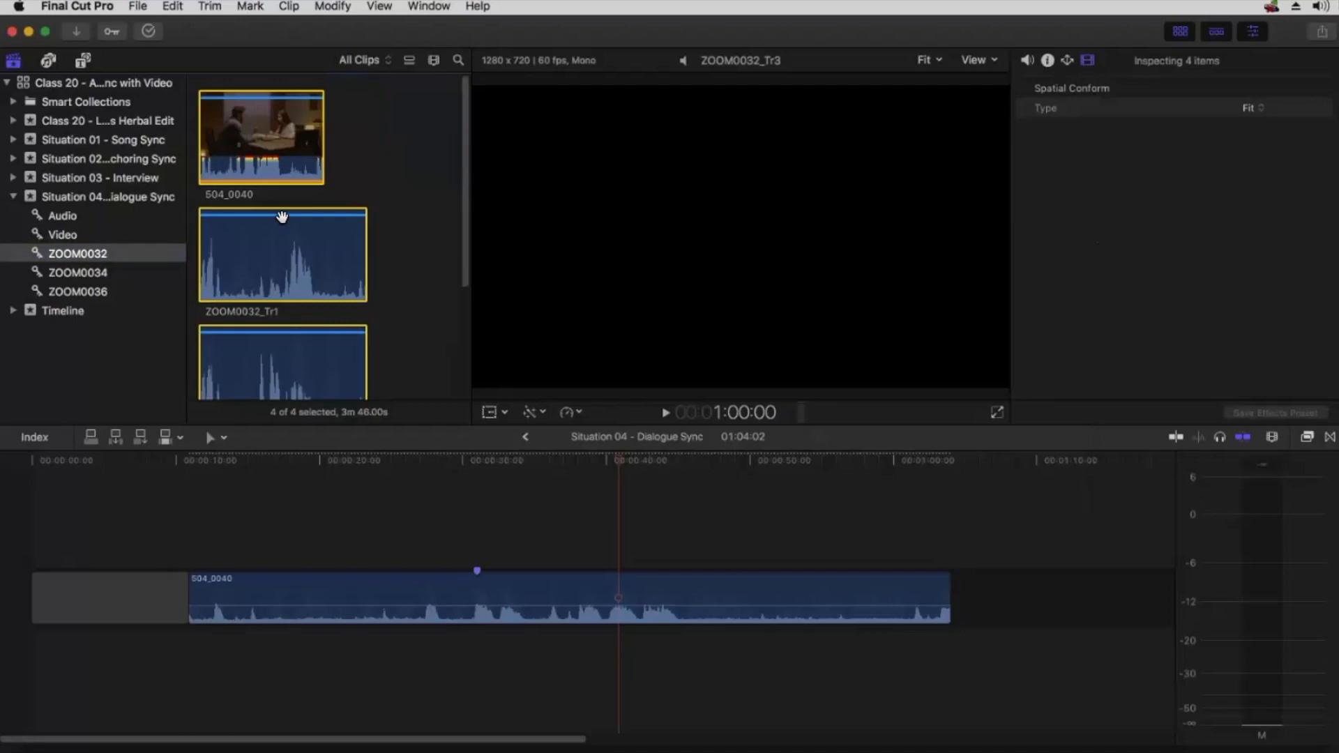
scroll(282, 216, "down", 2)
scroll(267, 149, "up", 2)
right_click(253, 122)
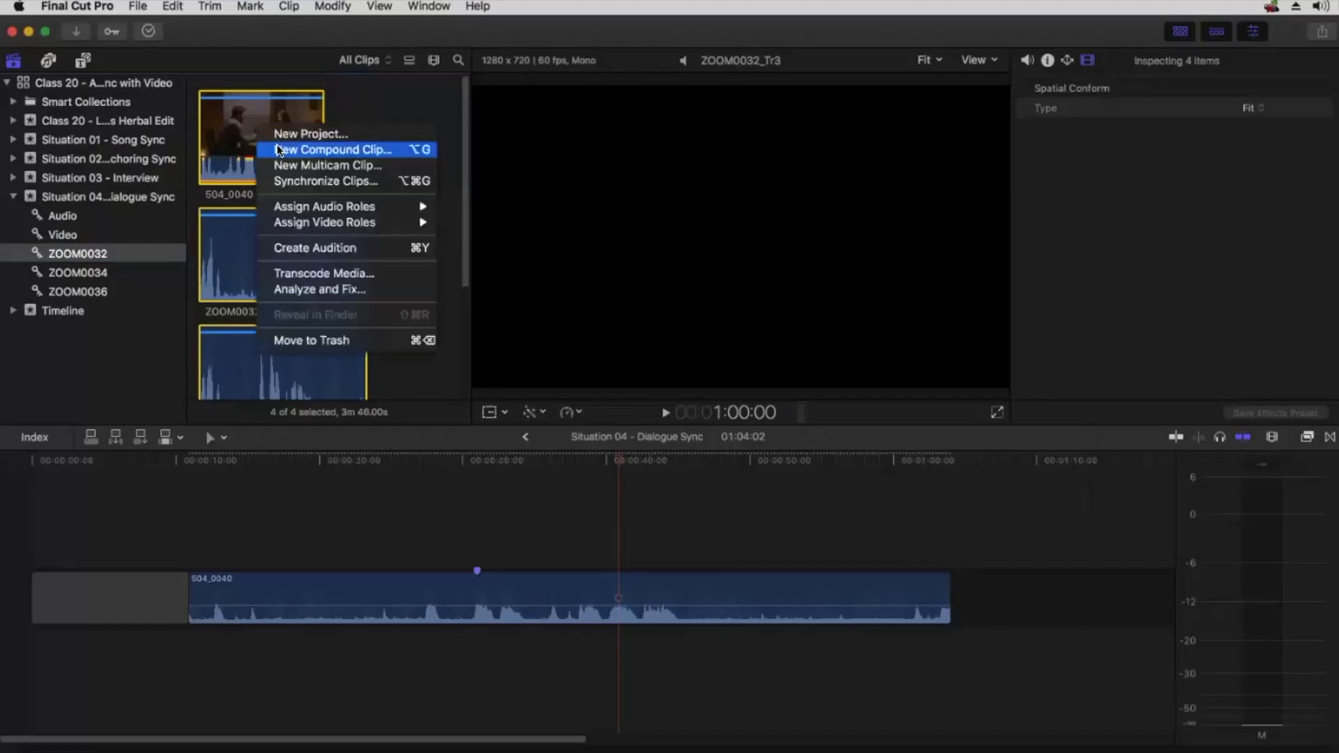
left_click(311, 184)
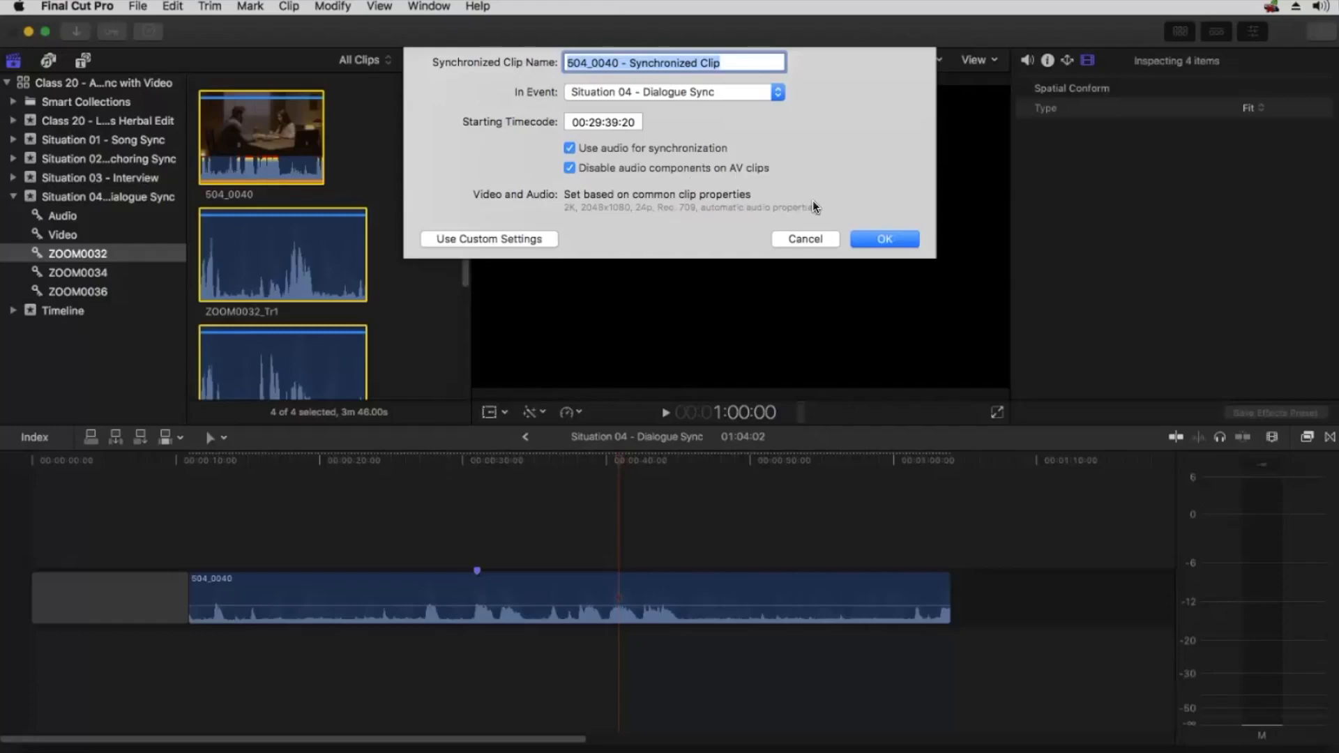
left_click(488, 238)
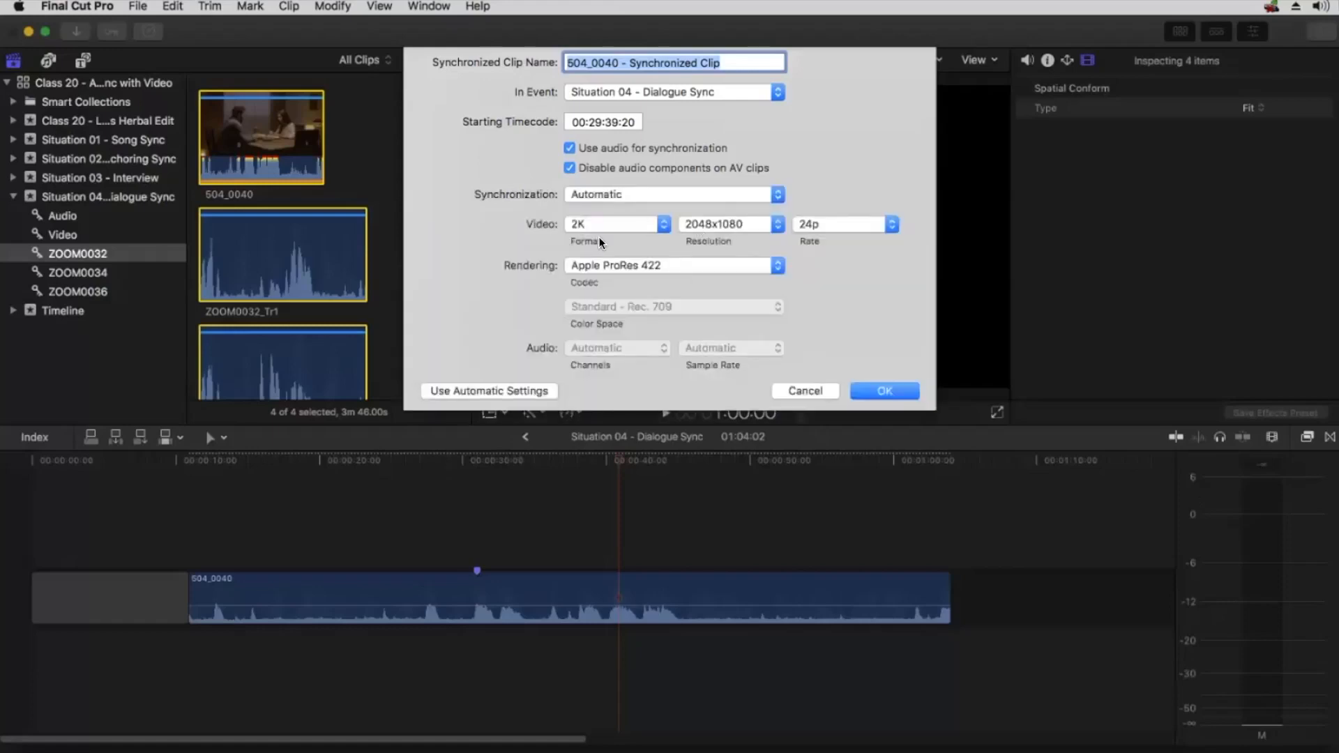
left_click(510, 391)
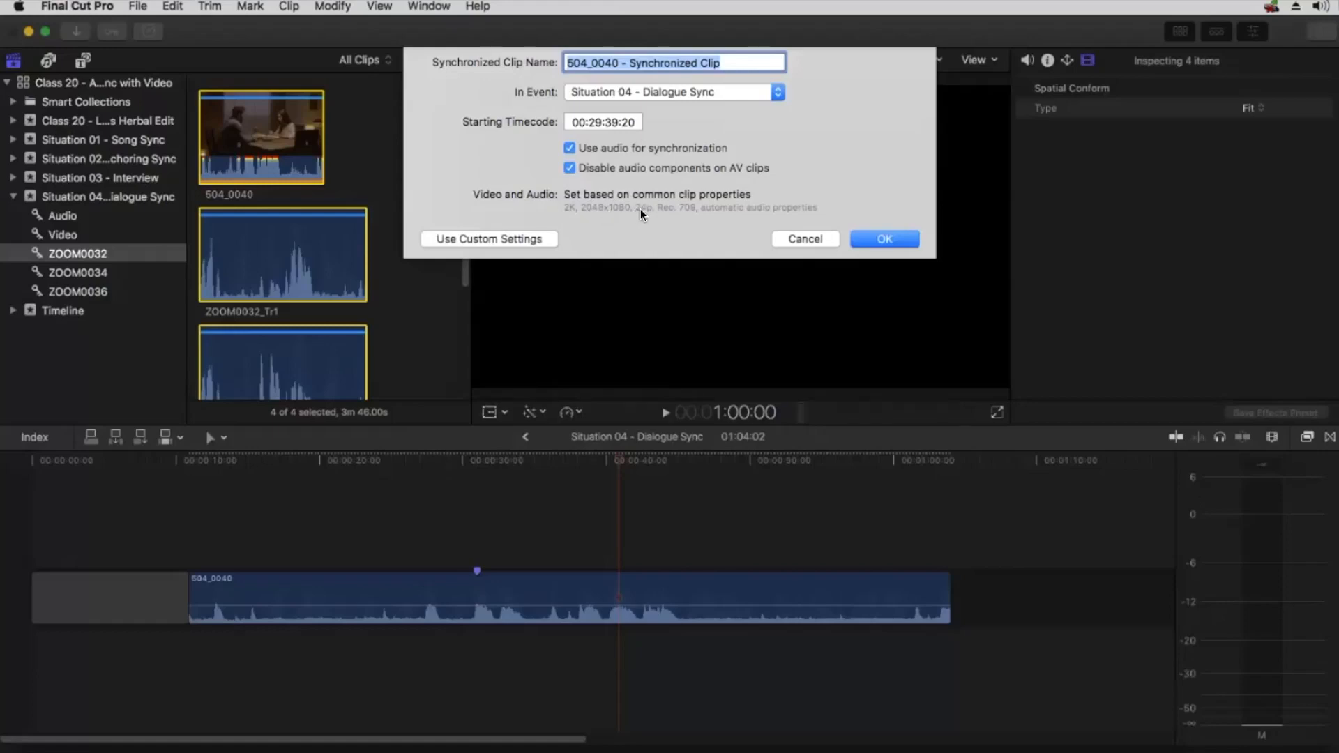
left_click(896, 240)
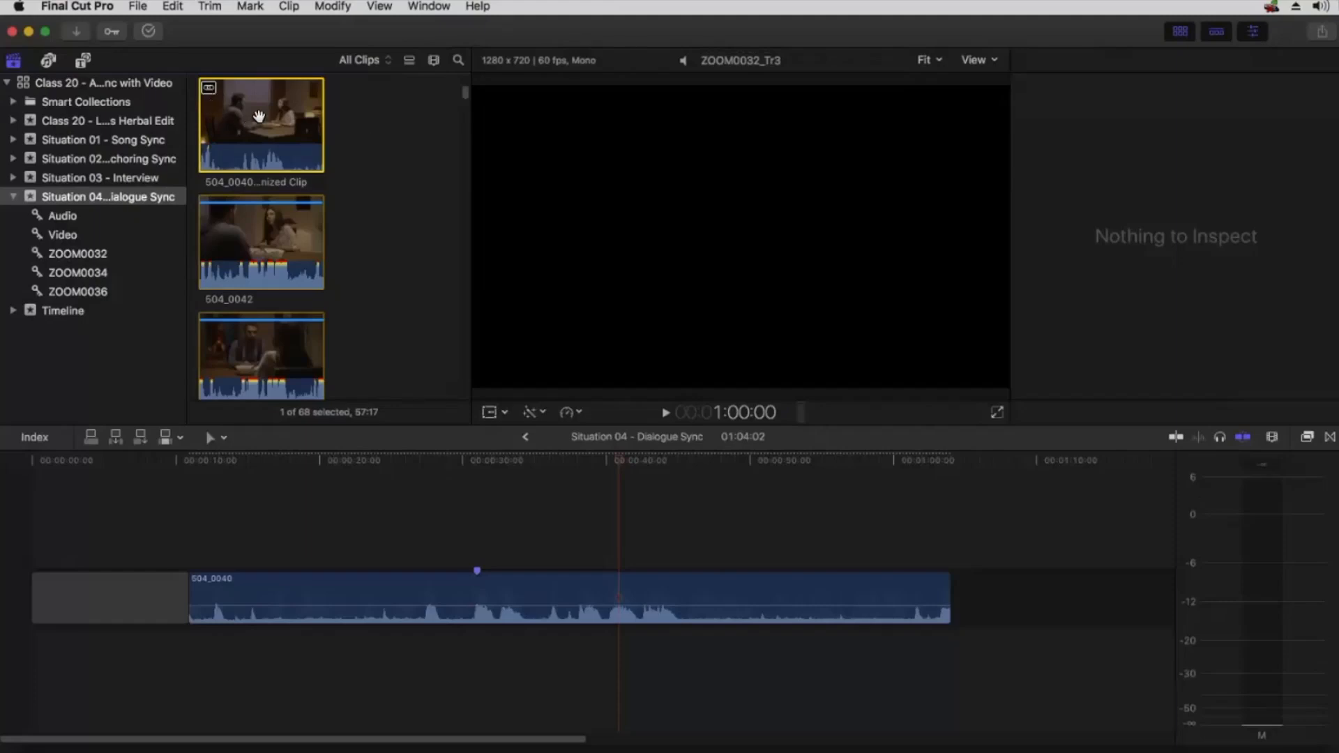
Add the new synchronized clip to the ZOOM0032 collection and place it in the timeline directly behind the S04_0040 clip.
left_click_drag(261, 118, 83, 253)
left_click(80, 253)
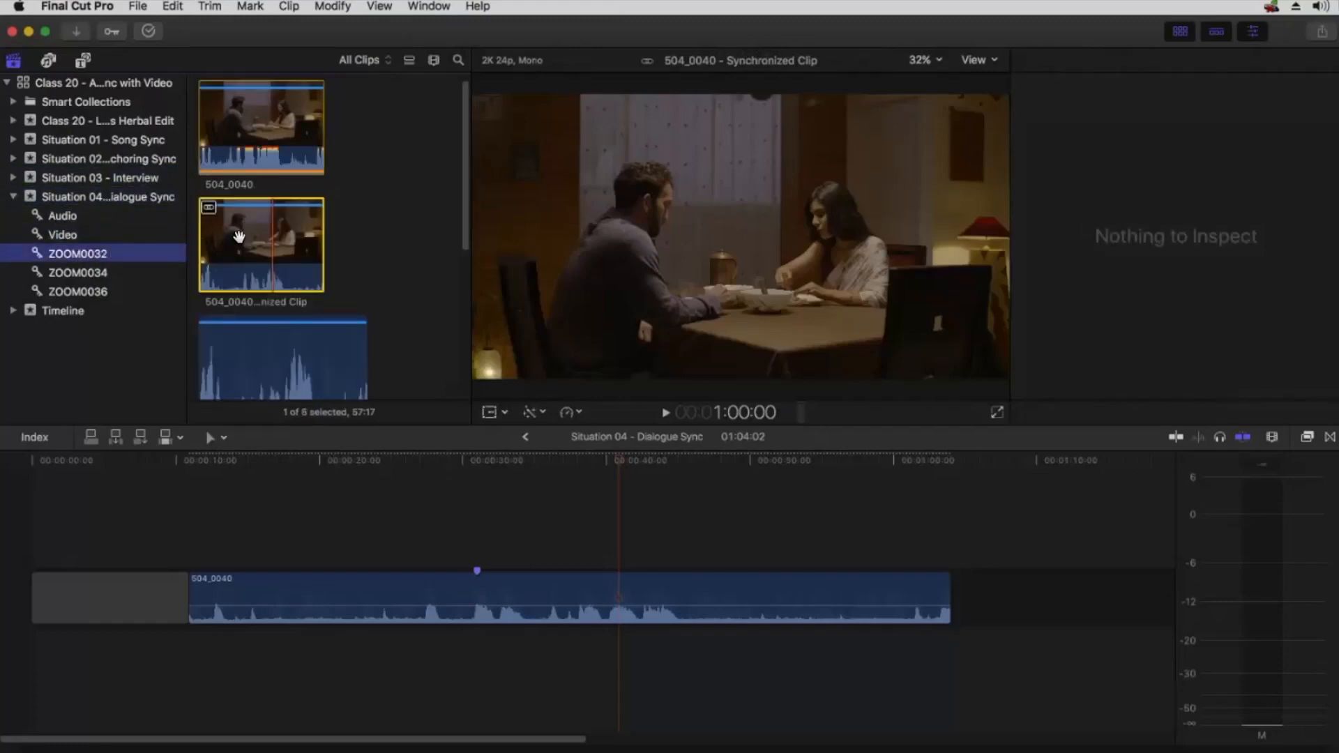
left_click_drag(239, 233, 961, 591)
Play the S04_0040 synchronized clip in the timeline to check that the recorded dialogue matches the picture.
left_click(984, 526)
key("h")
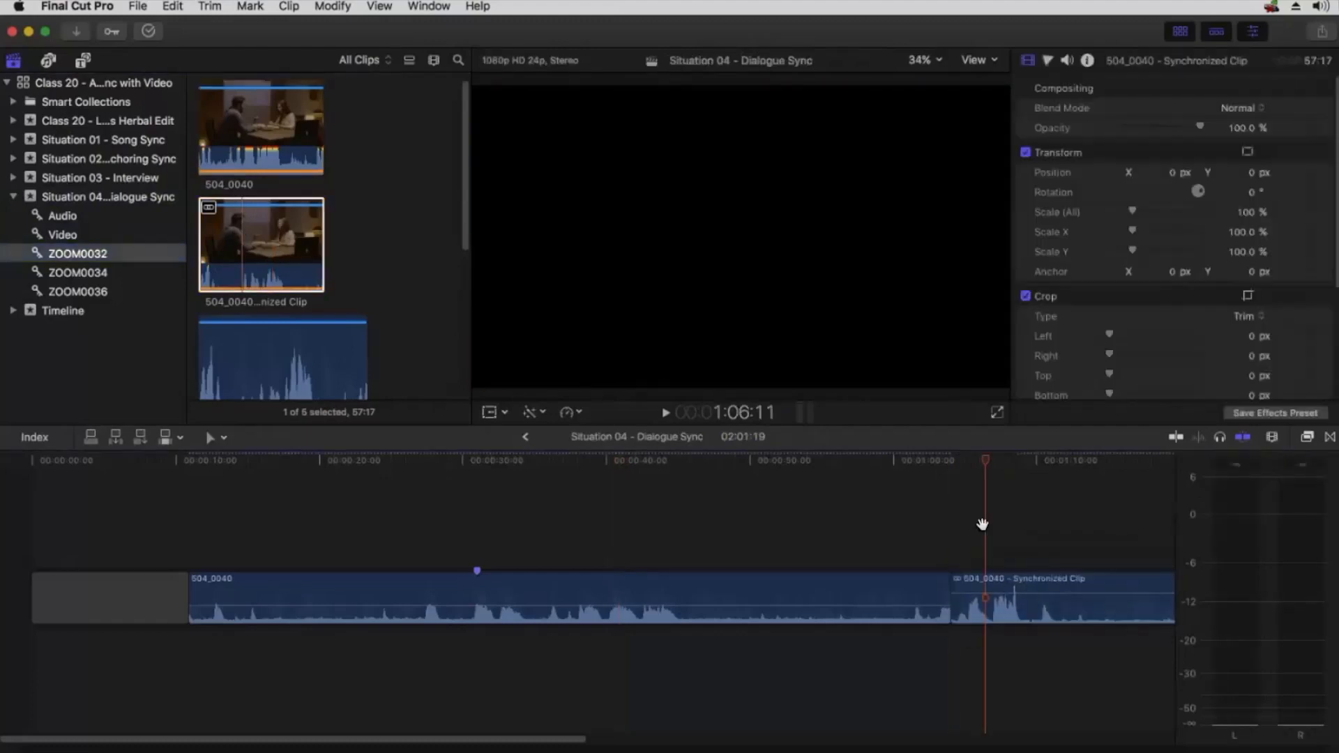
left_click_drag(1073, 525, 325, 558)
key("a")
left_click(420, 463)
key("space")
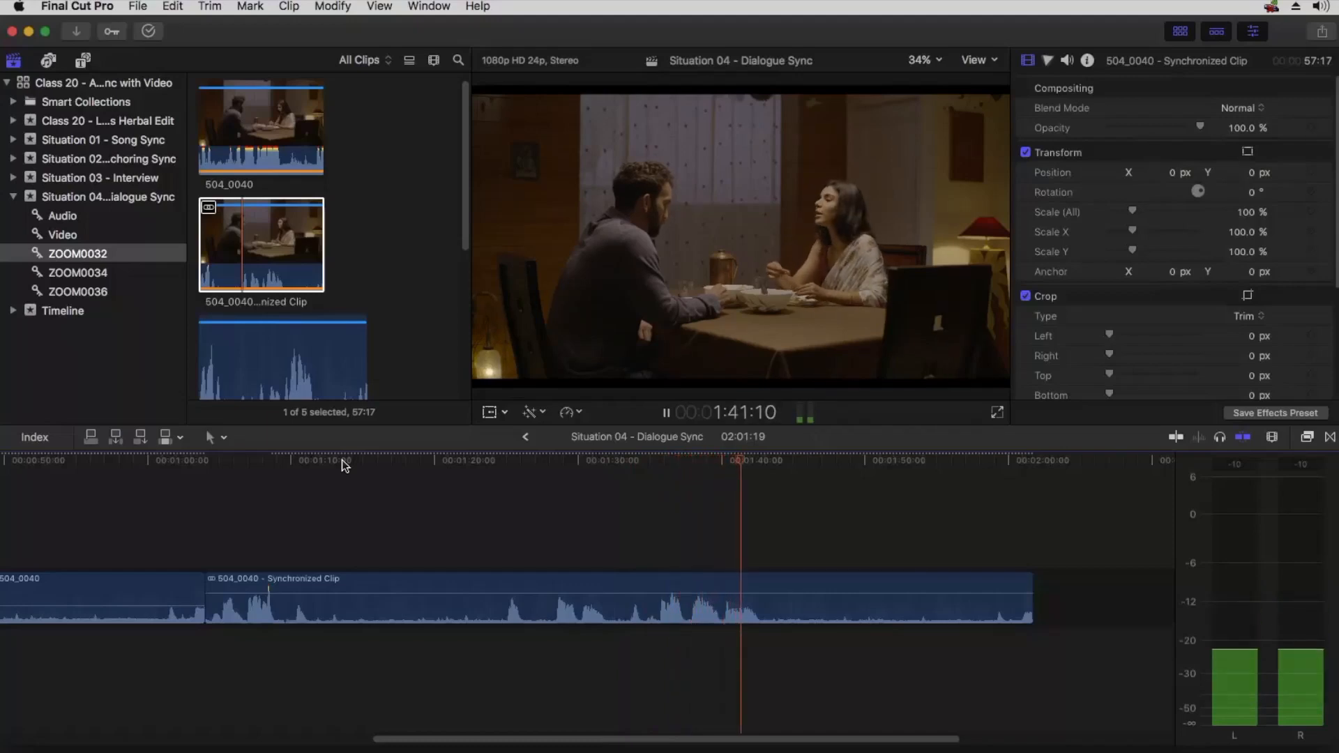
key("space")
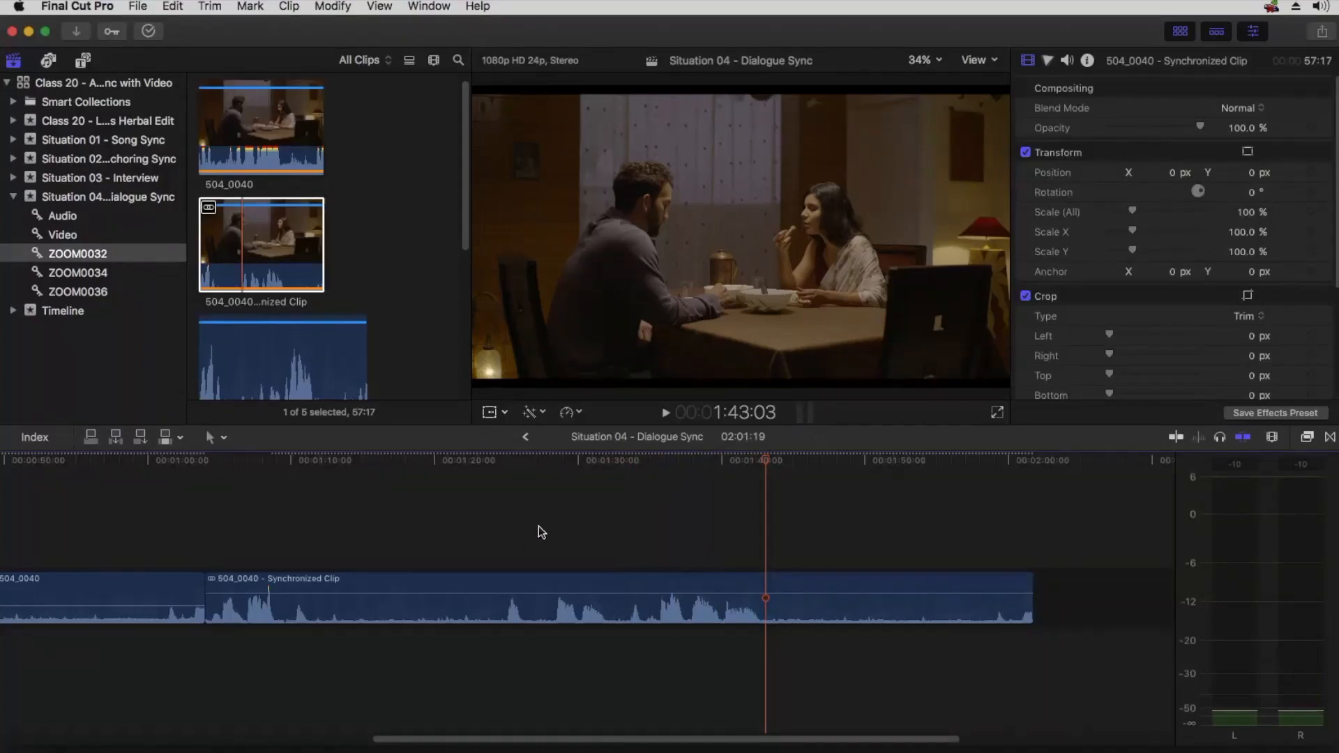
key("super+minus")
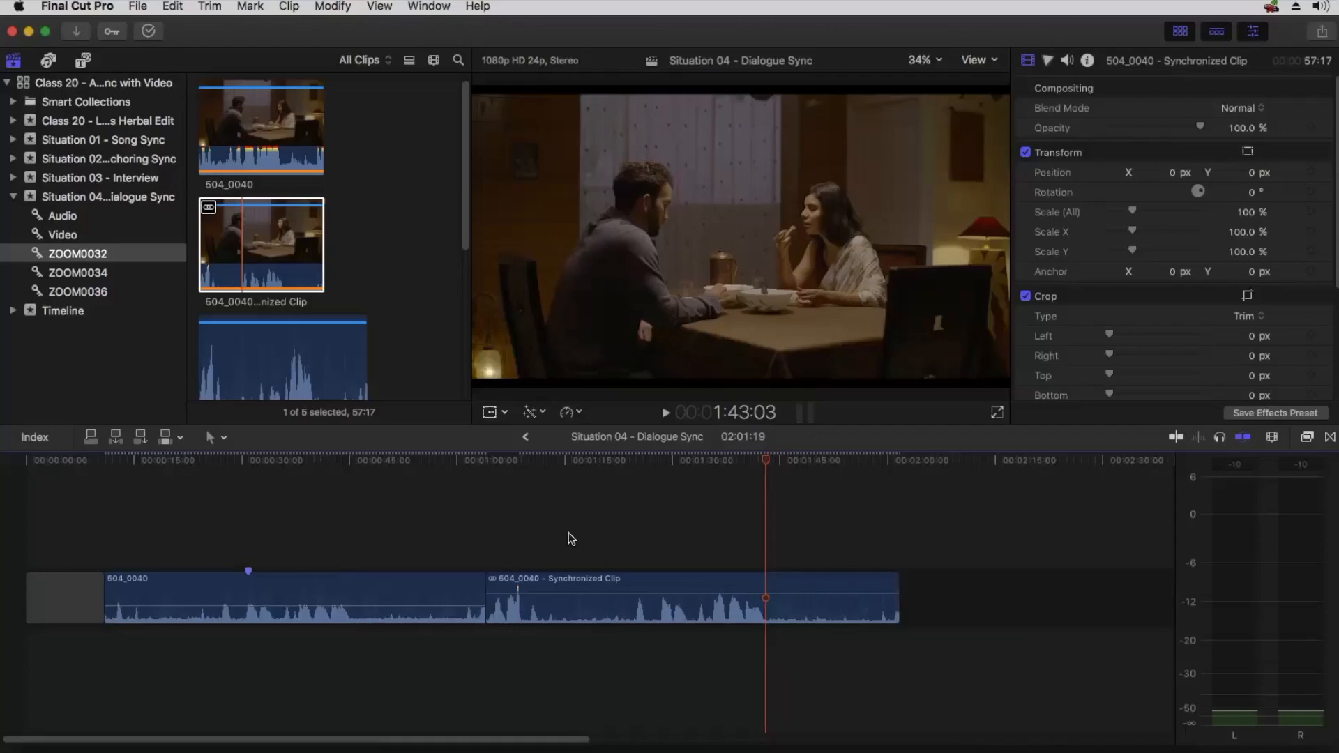
Switch to PluralEyes 4 and open the synced timeline's export settings, keeping Final Cut Pro X as the export format.
key("super+Tab")
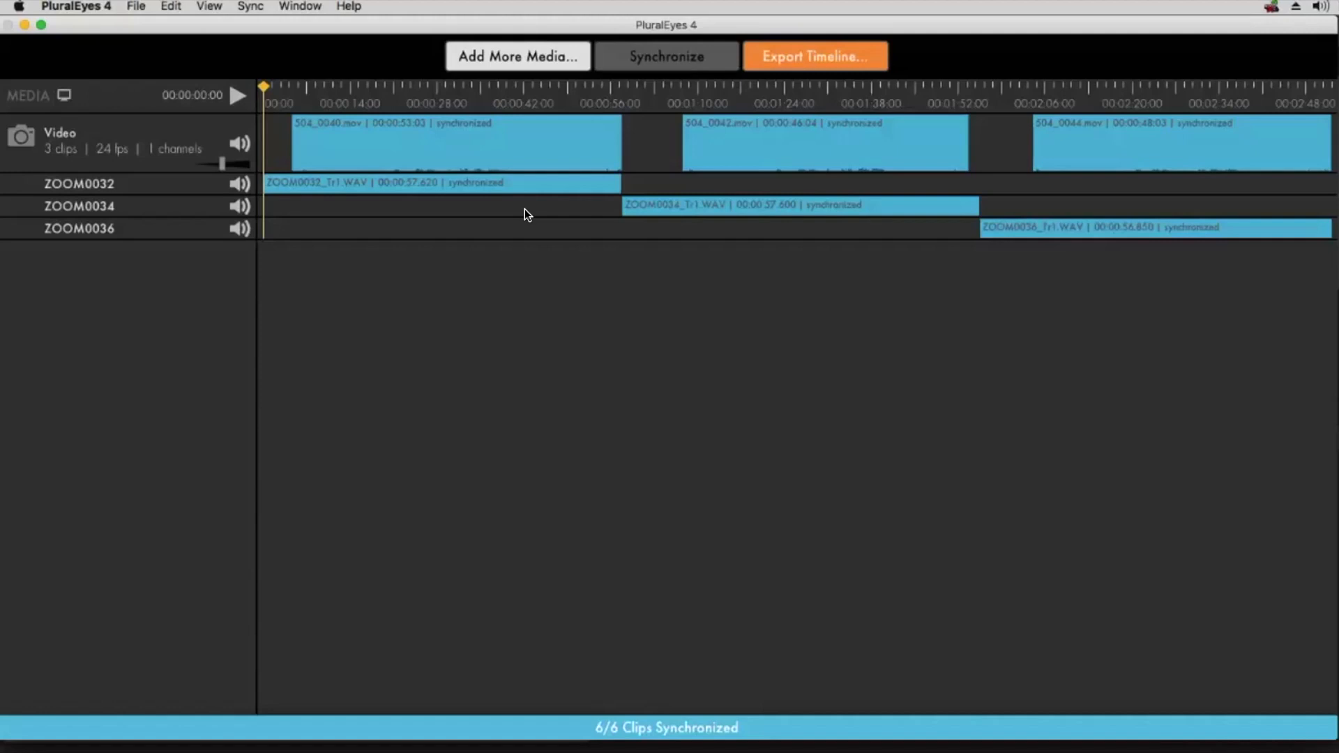
left_click(795, 59)
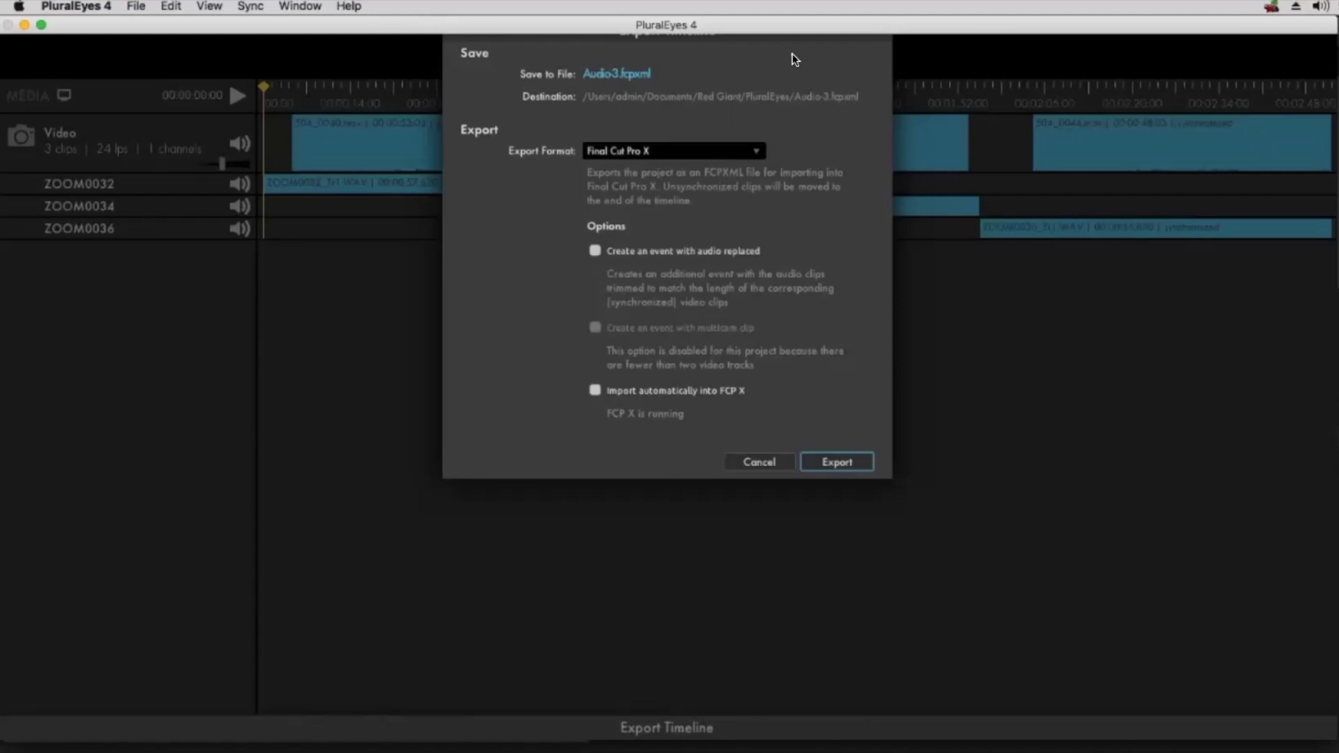
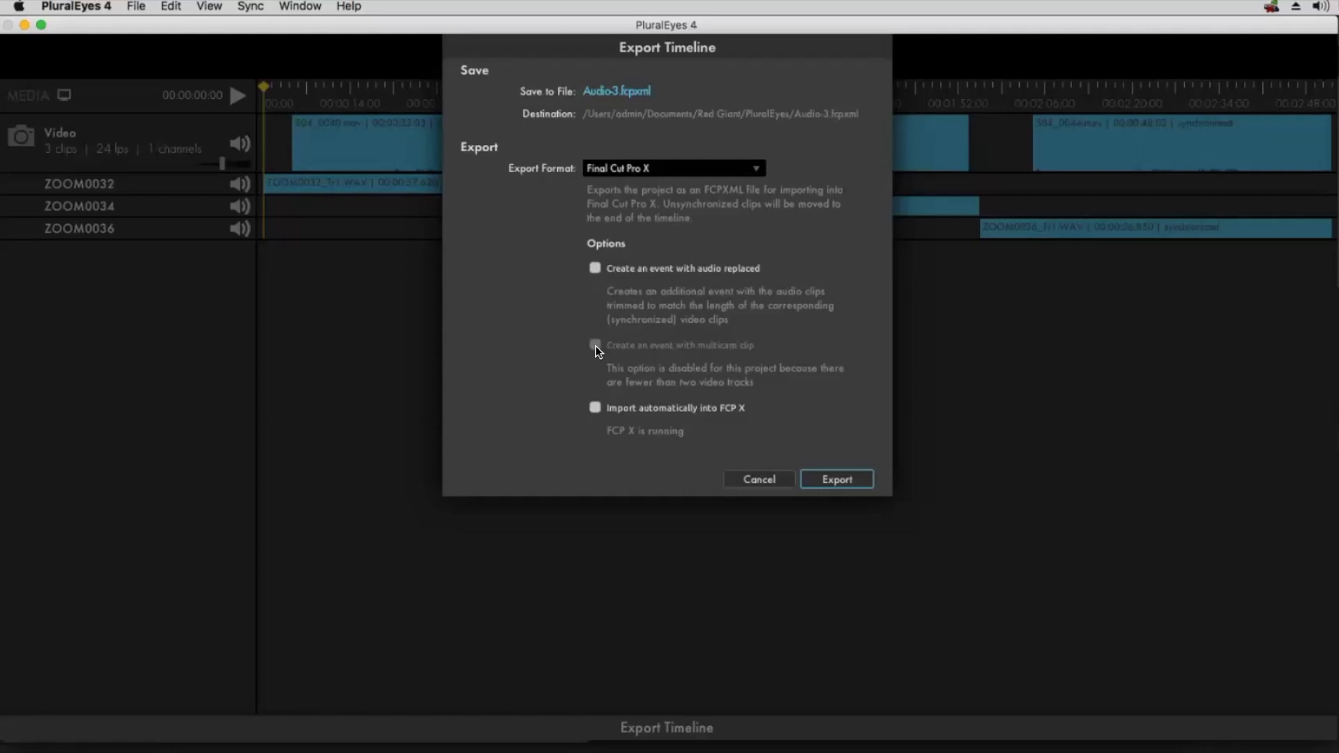
left_click(624, 167)
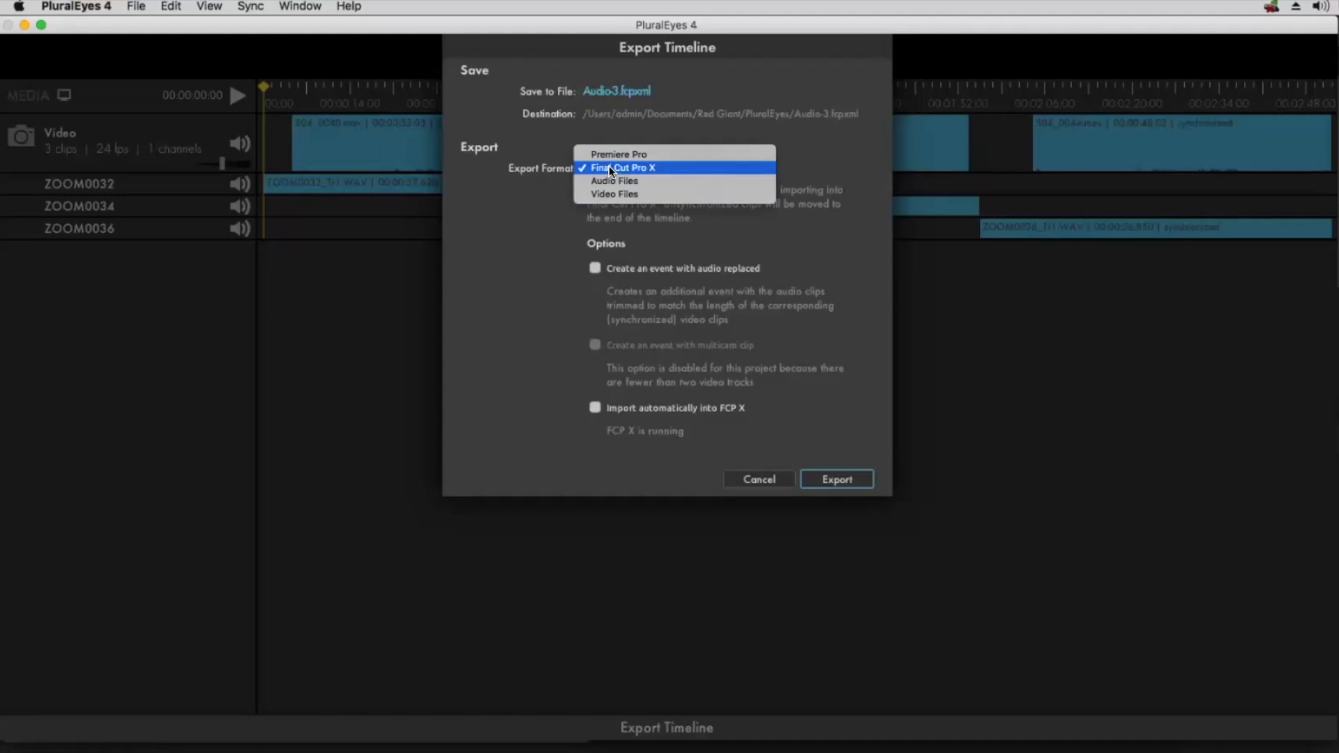
left_click(613, 167)
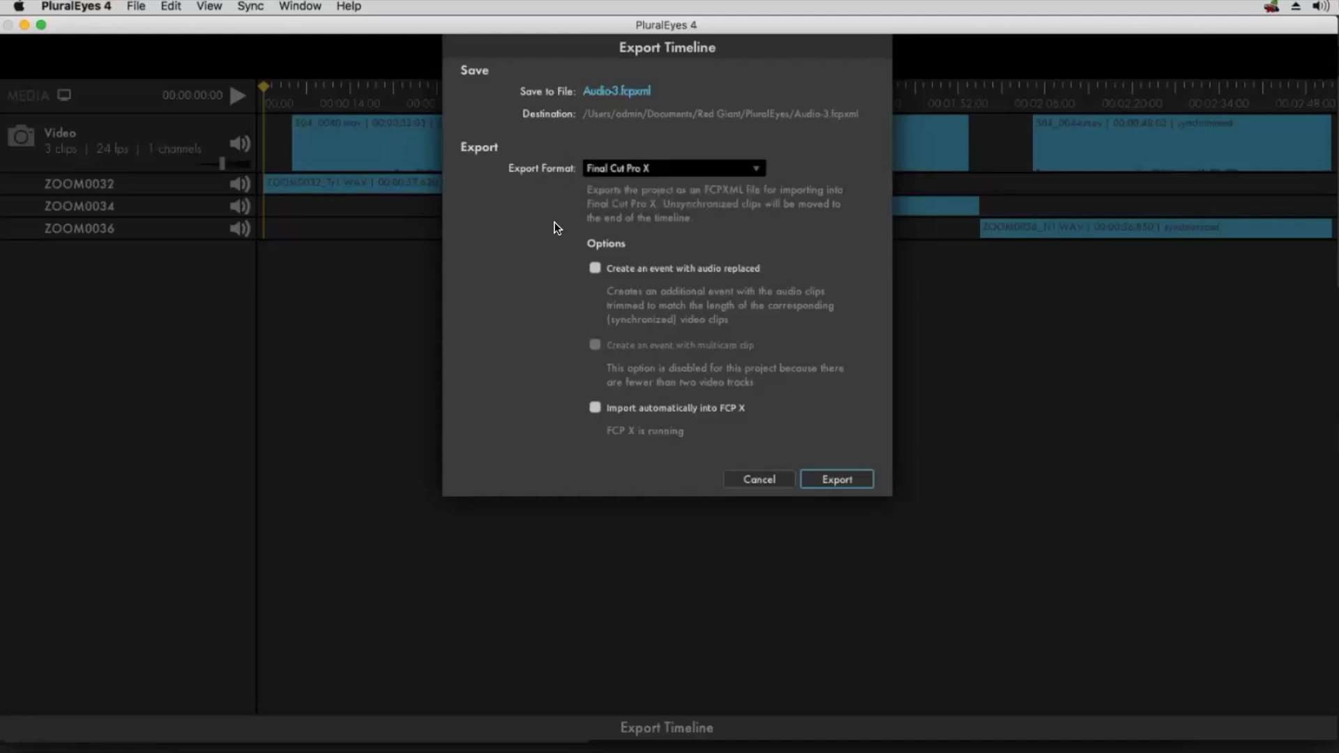
Browse the export destination to AEFT Online Classes, Class 21_09-12-22, Audio Sync with Video, Situation 04 - Dialogue Sync.
left_click(606, 91)
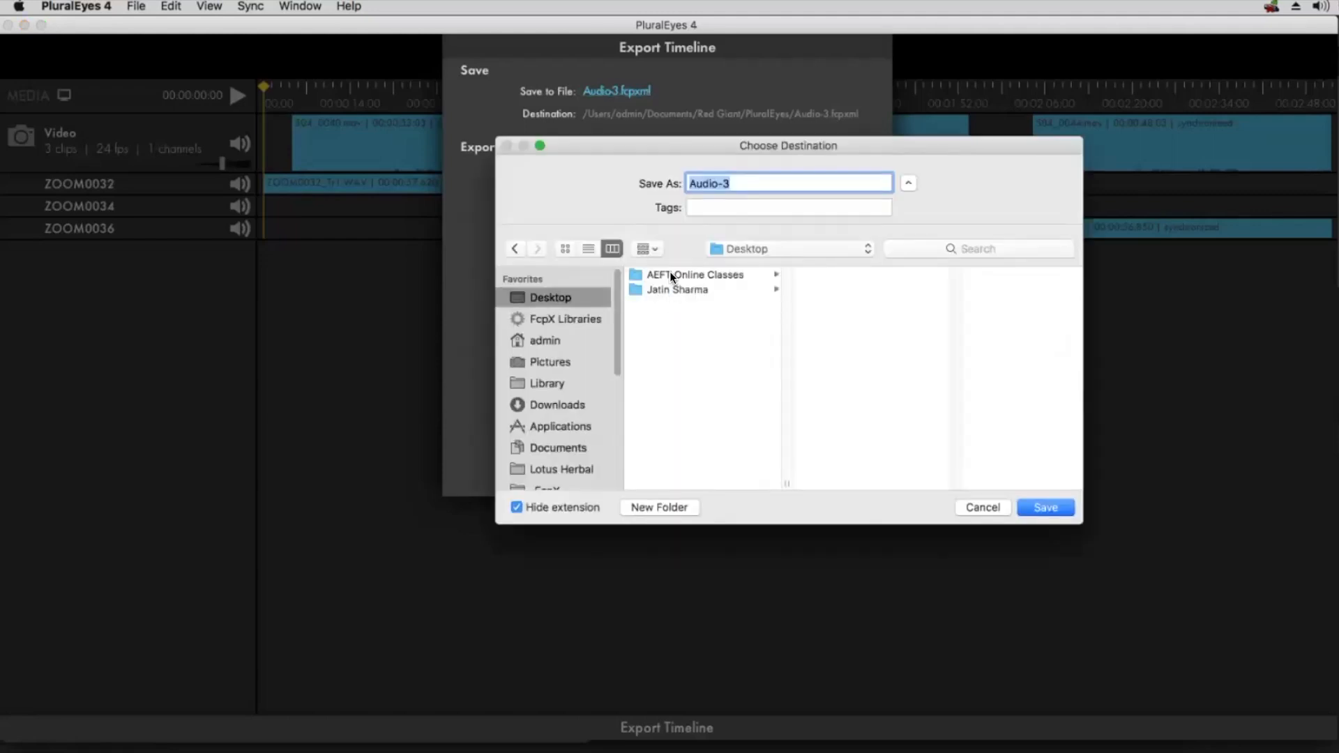
left_click(669, 272)
scroll(869, 411, "down", 3)
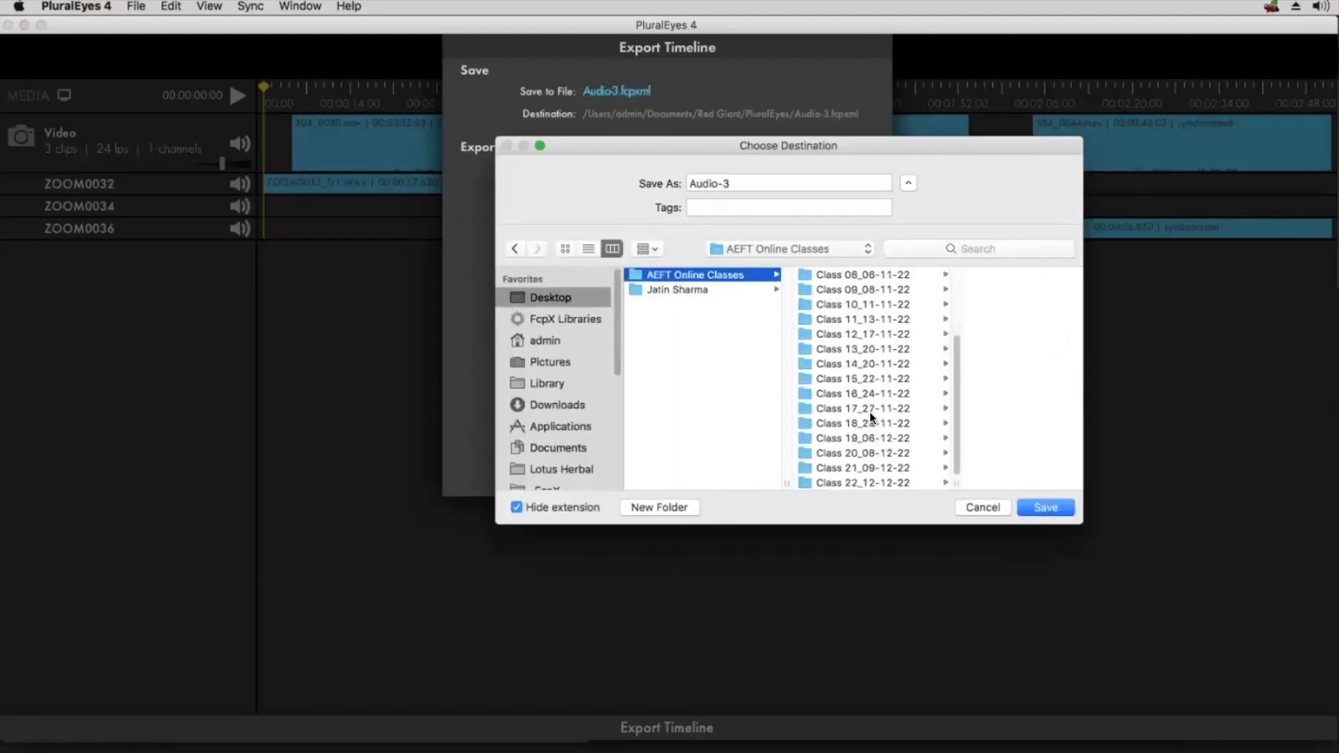
left_click(863, 468)
left_click(962, 319)
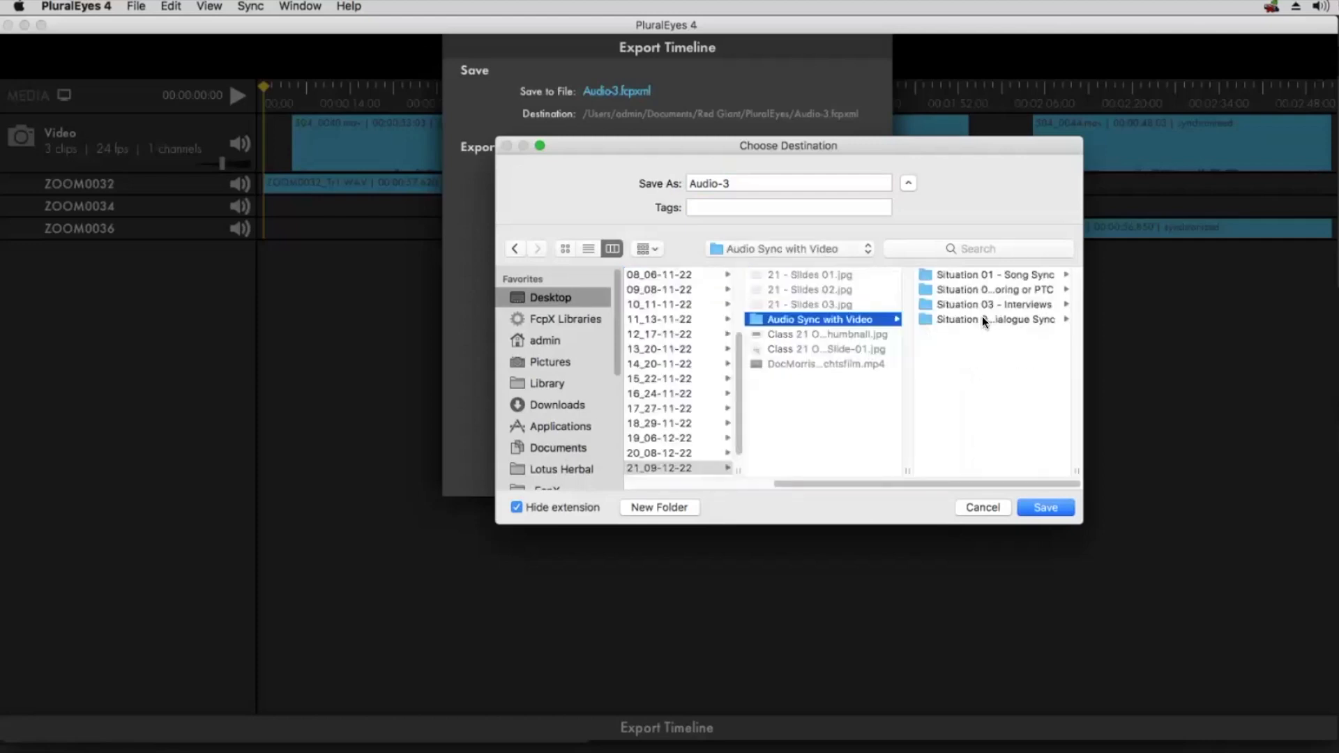
left_click(976, 319)
Create a new folder named PluralEyes inside the Situation 04 - Dialogue Sync folder.
left_click(661, 509)
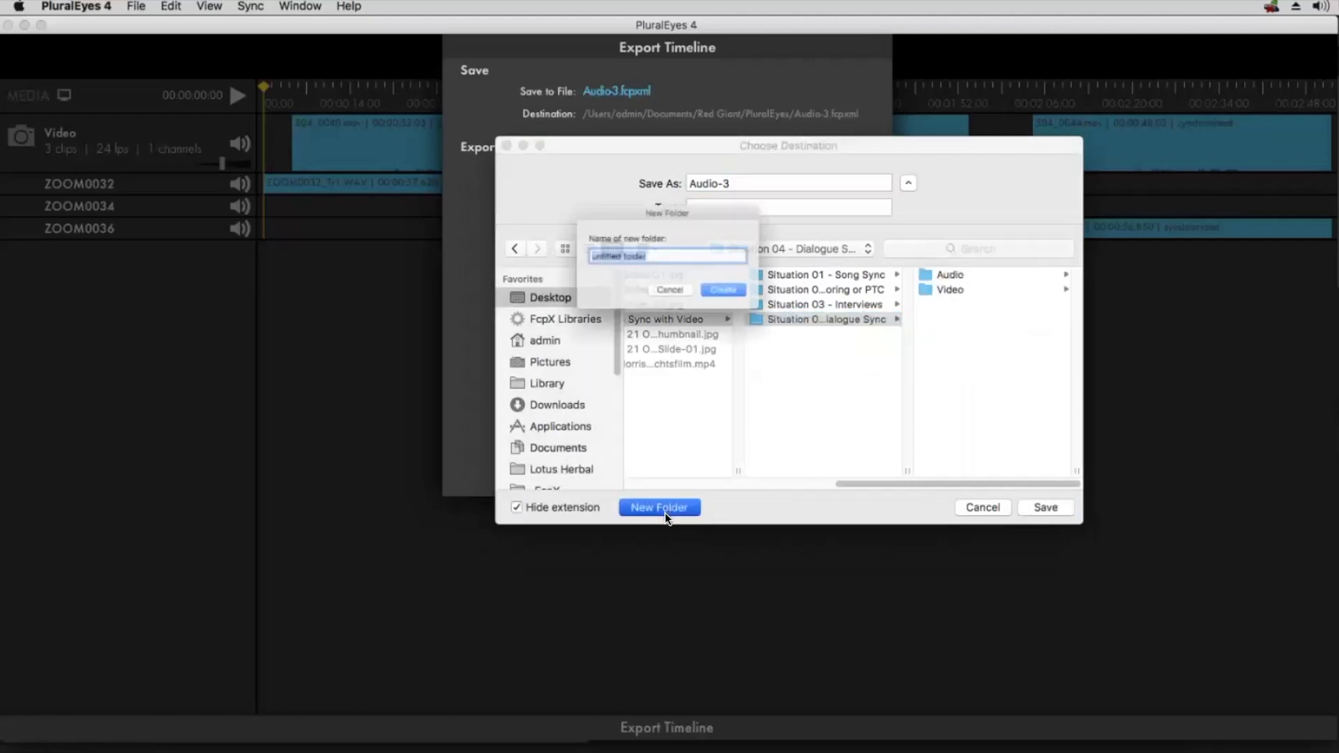
type("Plu")
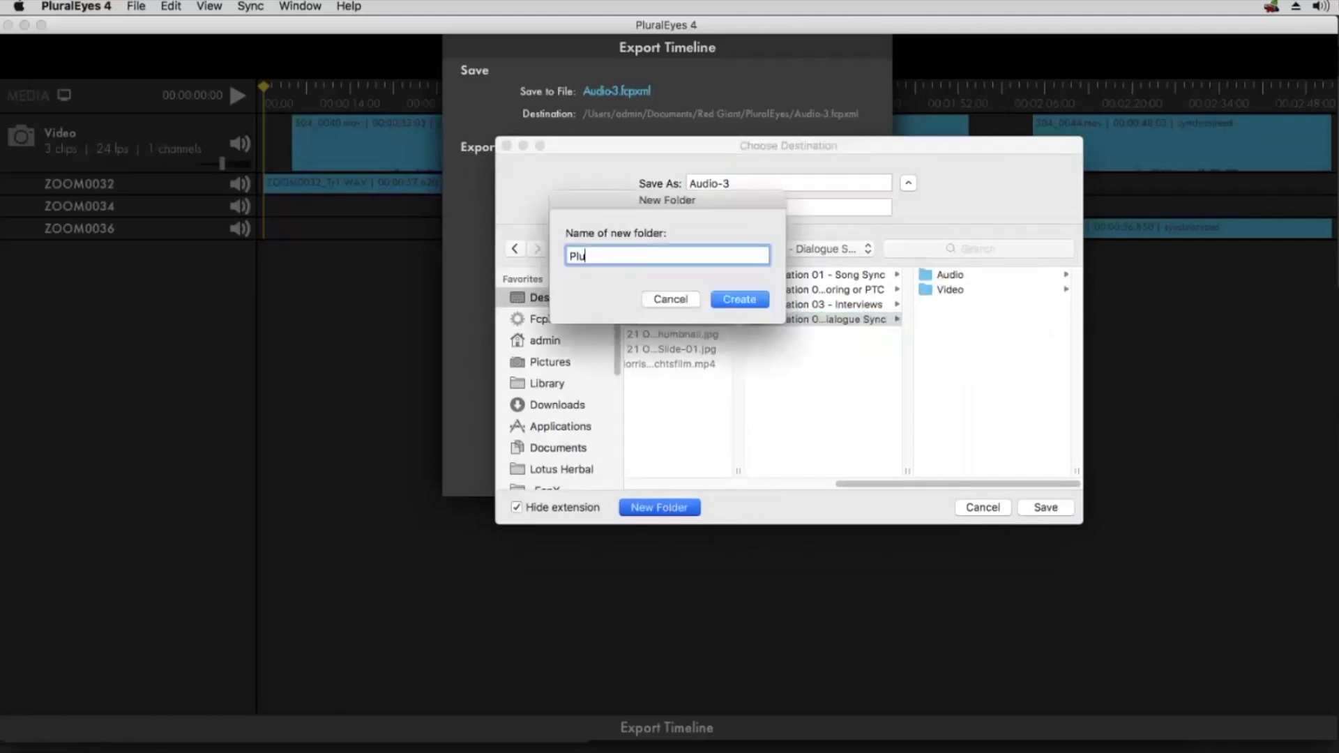
type("ralEyes")
key("Return")
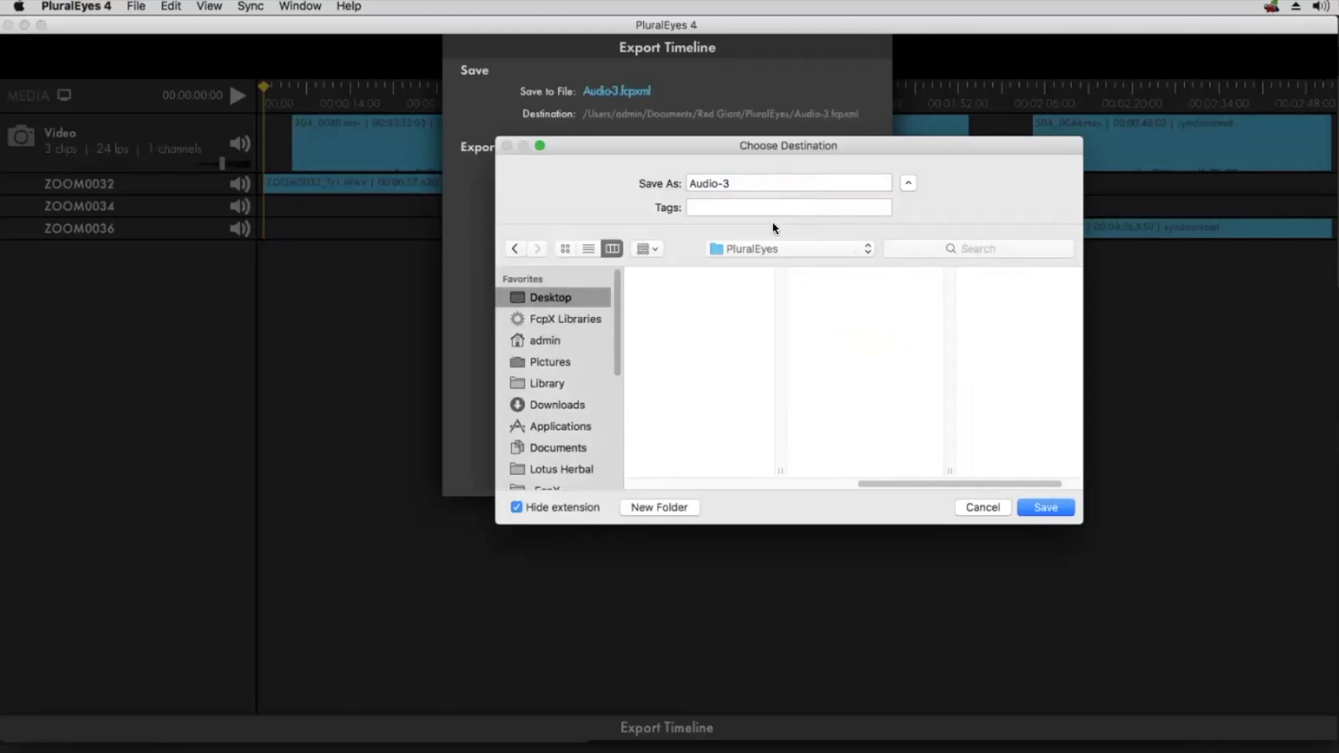
Name the export file Scene 05-Sync and save it as the destination in the PluralEyes folder.
left_click_drag(731, 181, 640, 182)
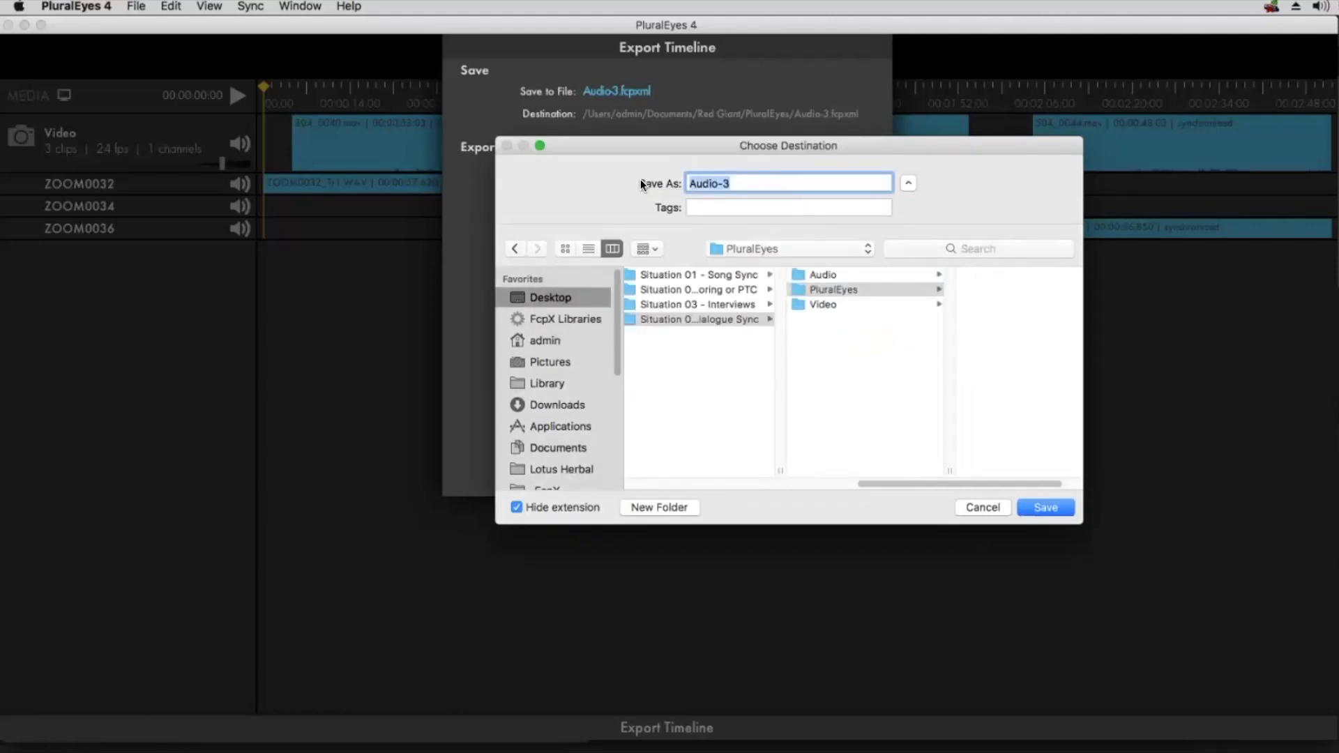
type("Scene 05-Sync")
left_click(1046, 507)
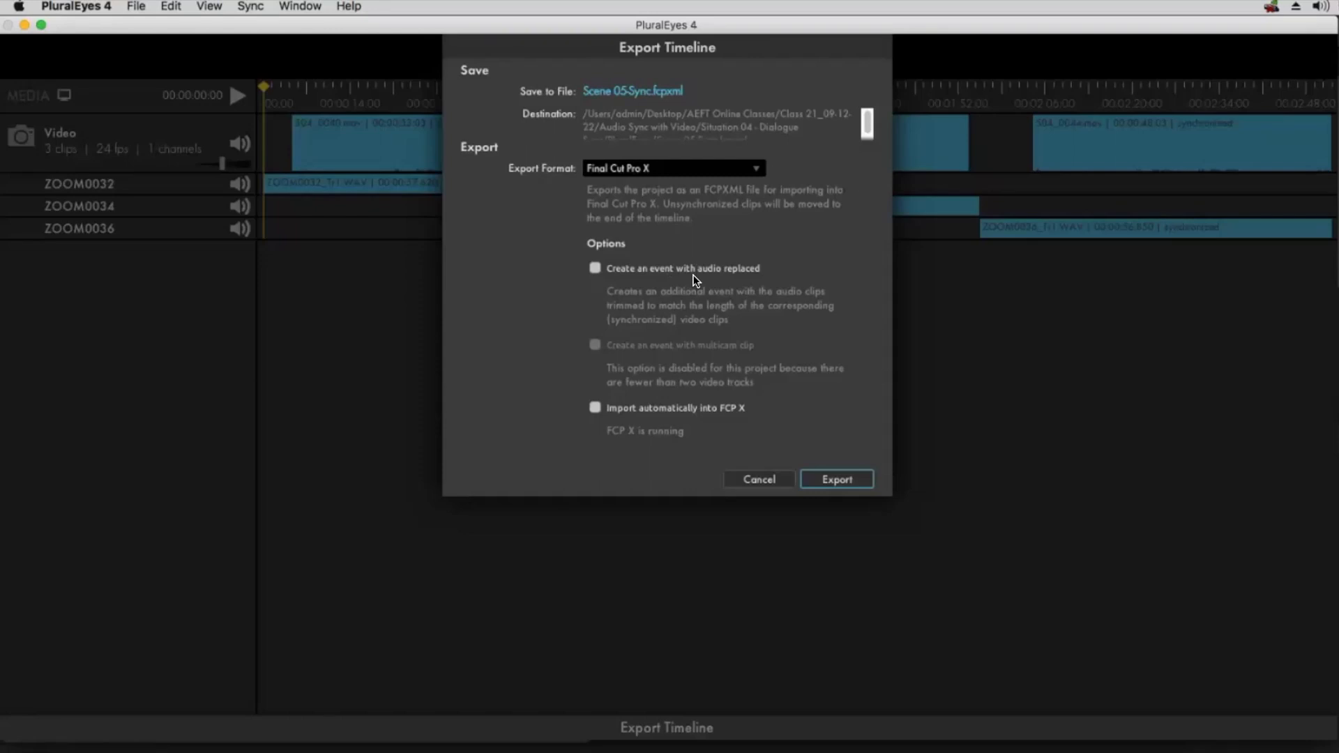
Export the synchronized timeline in Final Cut Pro X format, including an additional event with audio replaced.
key("super+Tab")
left_click(655, 284)
left_click(837, 480)
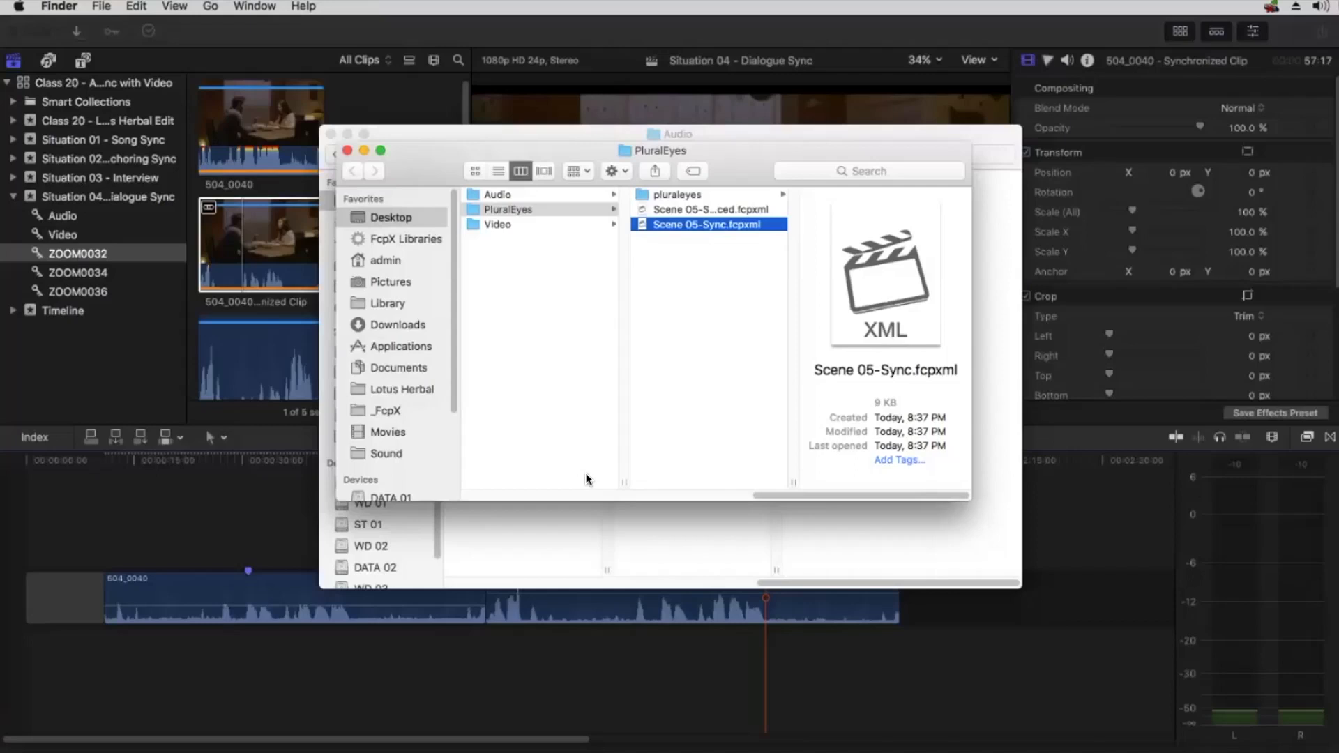
Switch to Final Cut Pro and import Scene 05-Sync_replaced.fcpxml into the library Class 20 - Audio Sync with Video.
key("super+Tab")
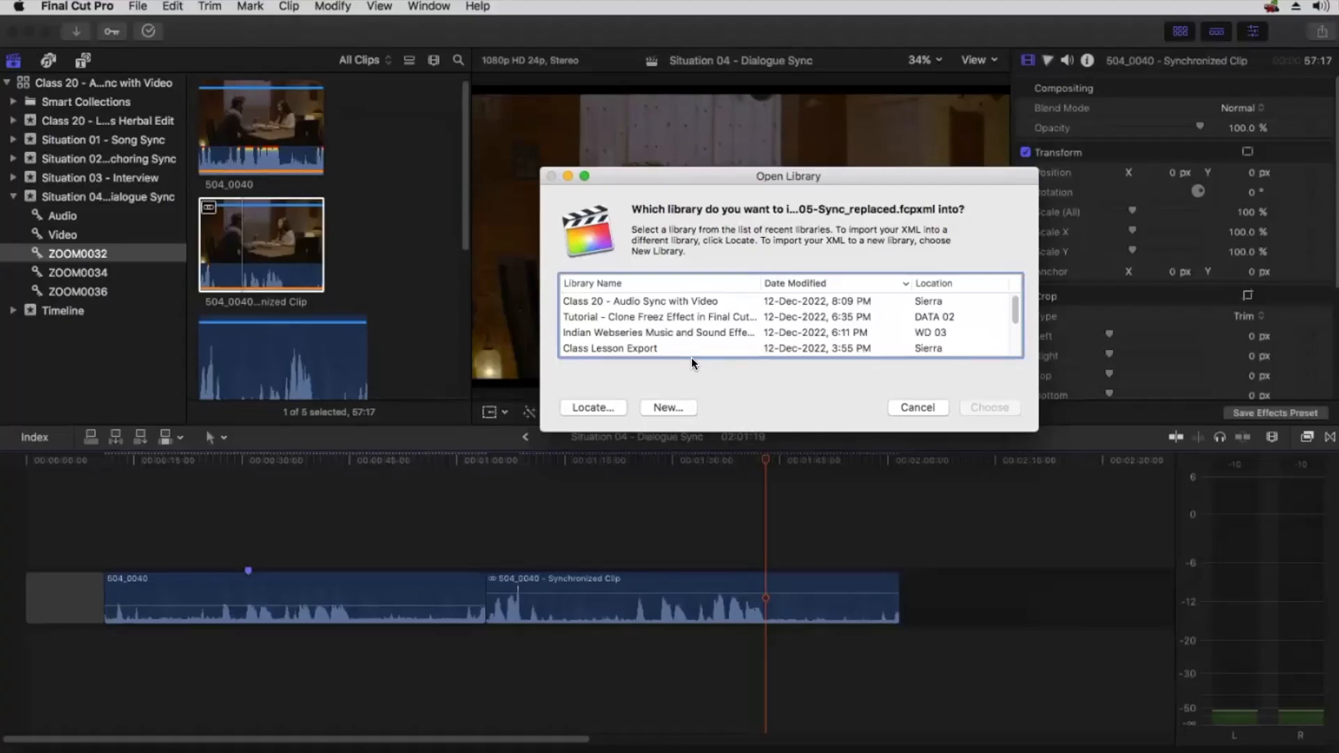
left_click(641, 303)
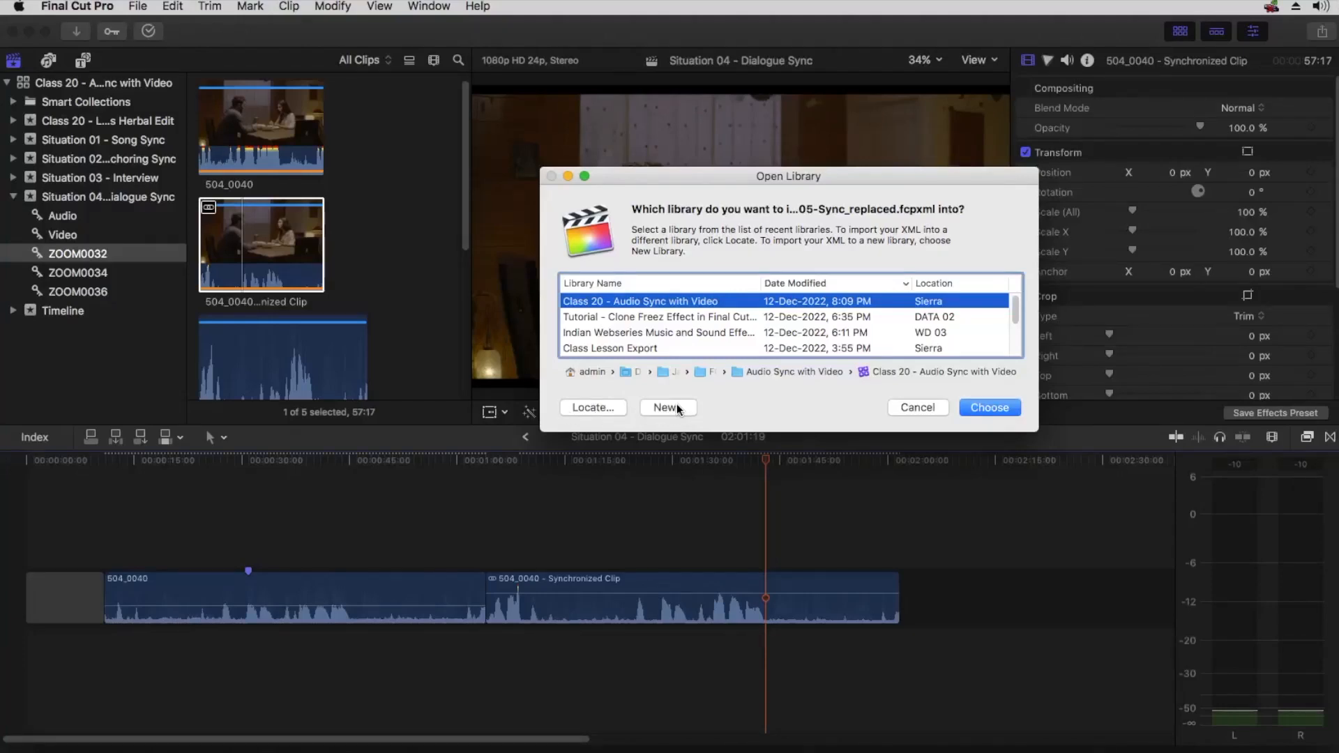
left_click(996, 410)
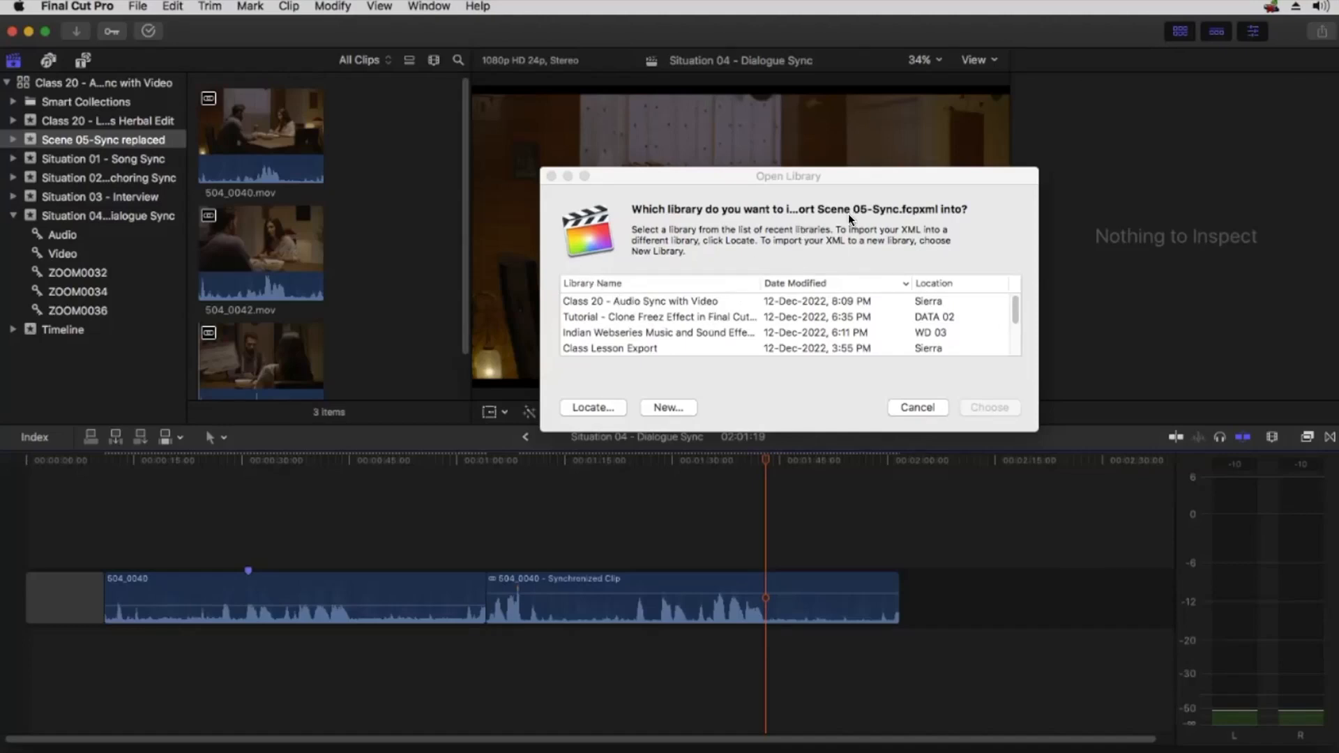
Import Scene 05-Sync.fcpxml into the library Class 20 - Audio Sync with Video and dismiss the import warnings.
left_click(615, 301)
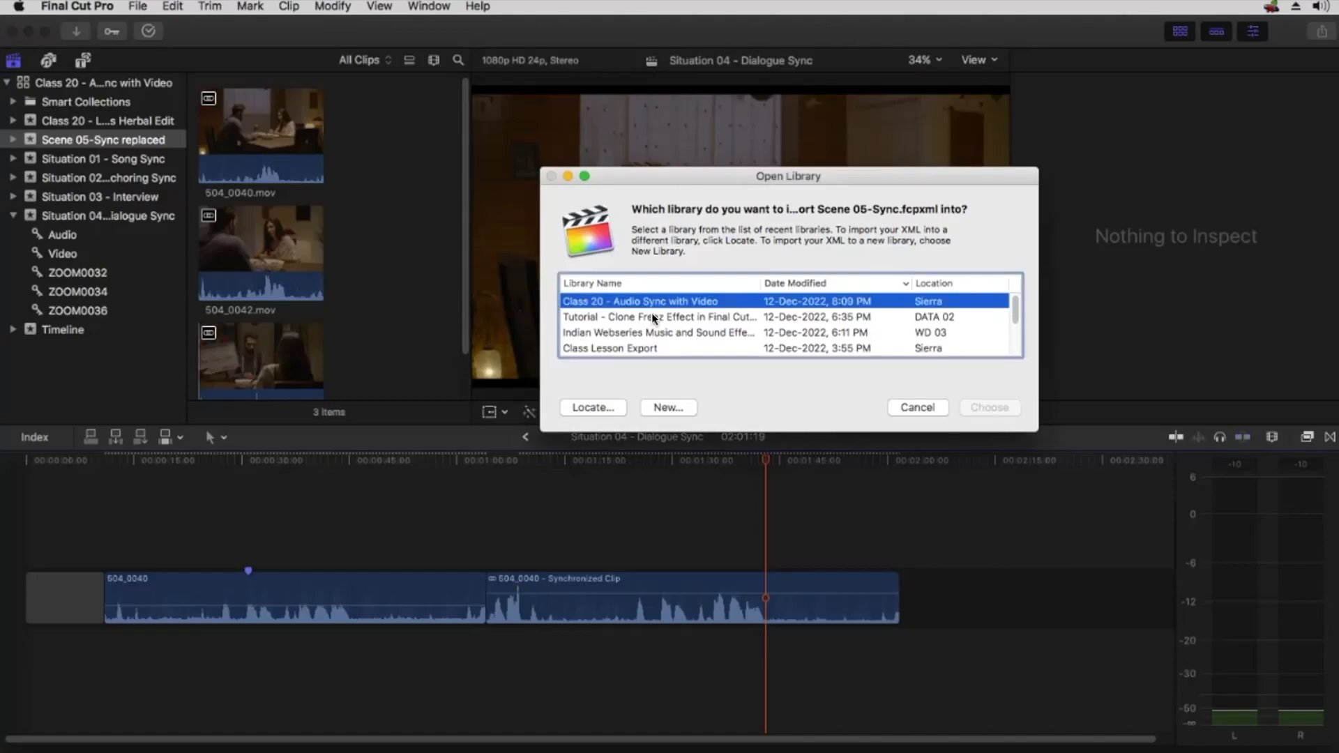
left_click(981, 404)
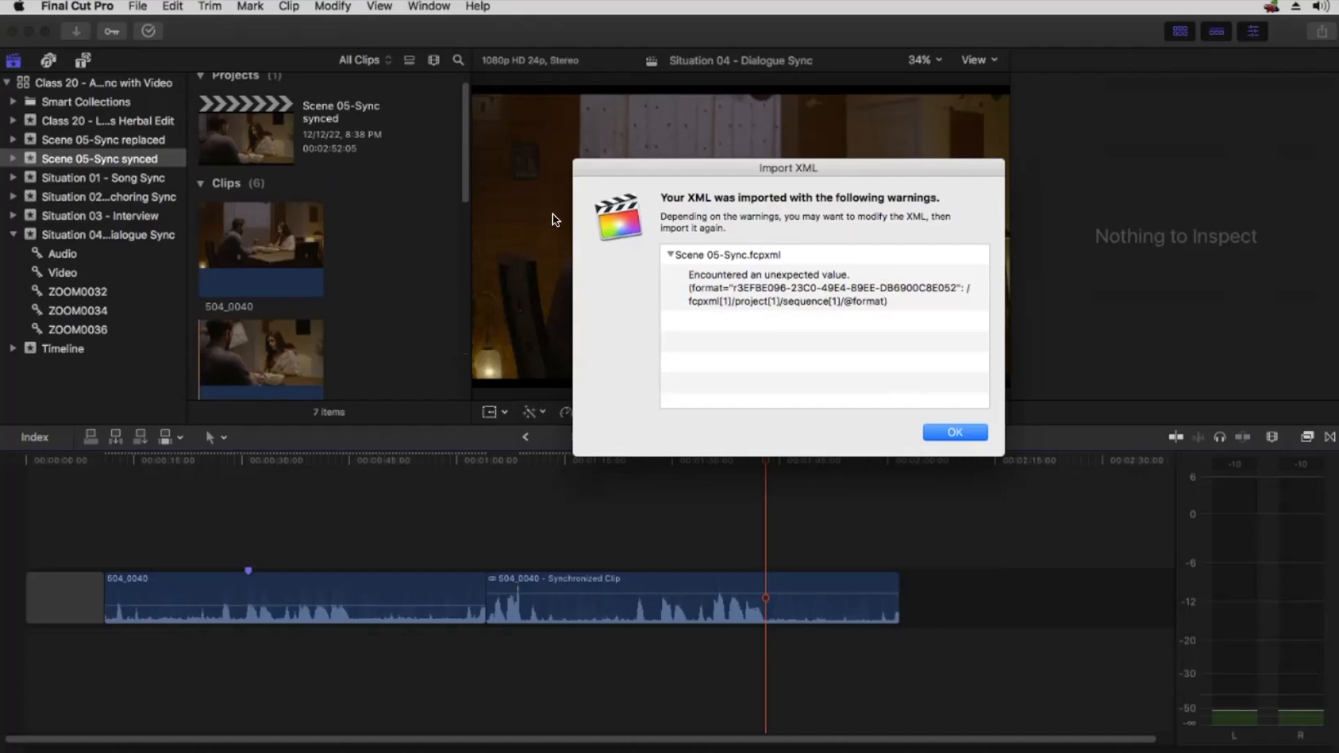
left_click(955, 432)
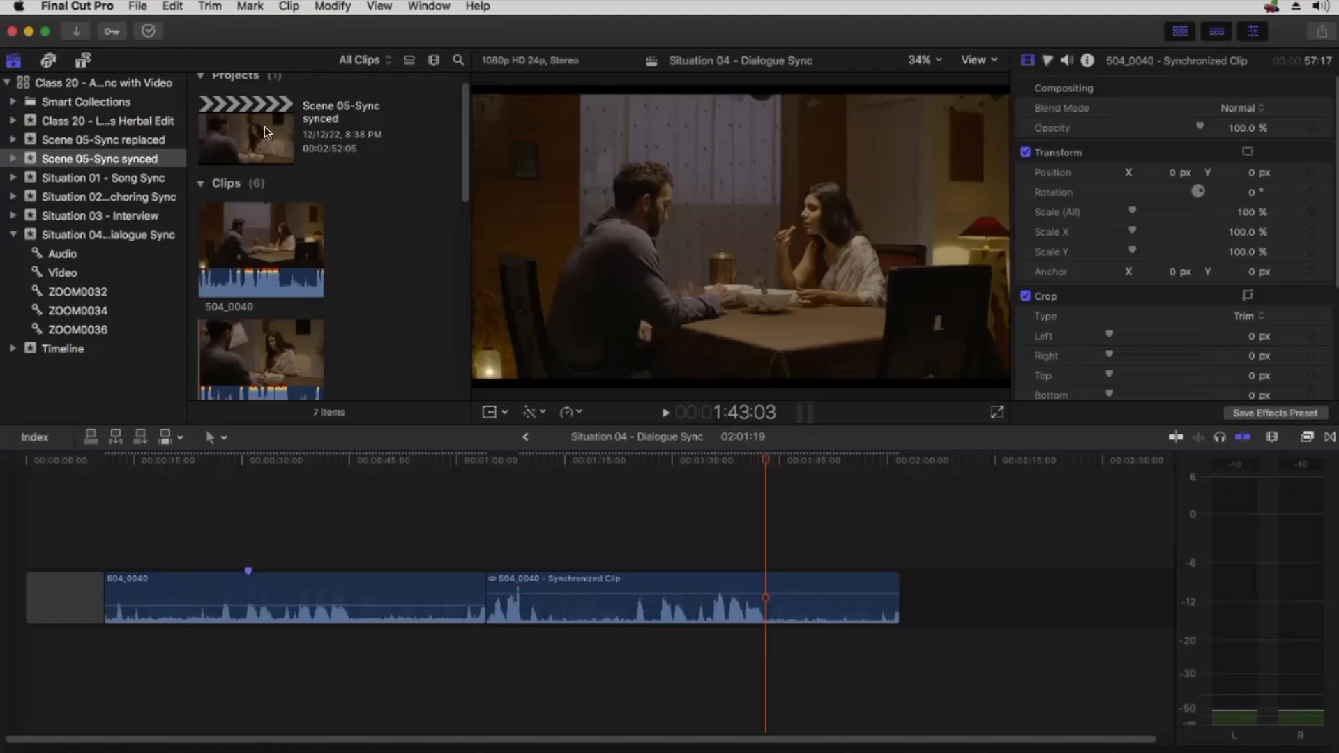
Examine the project and the video and audio clips in the Scene 05-Sync synced event.
left_click(345, 108)
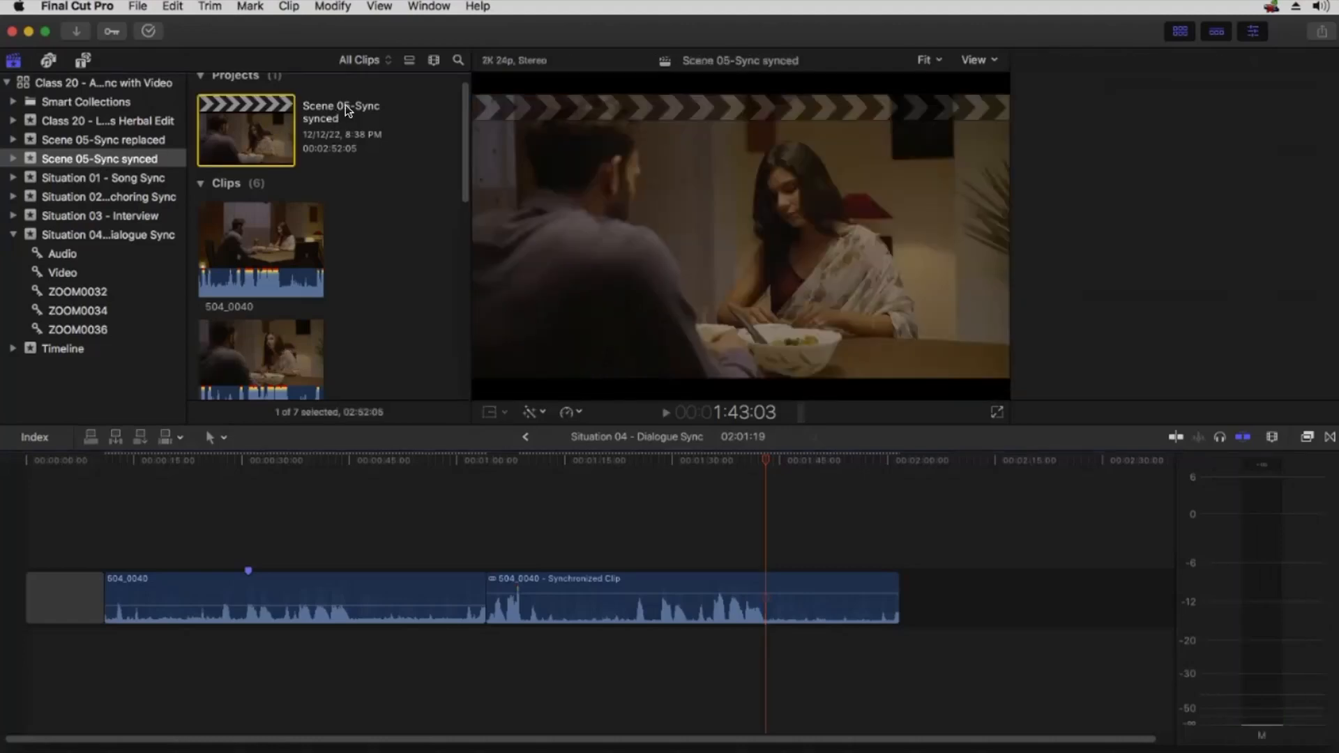
scroll(277, 160, "down", 5)
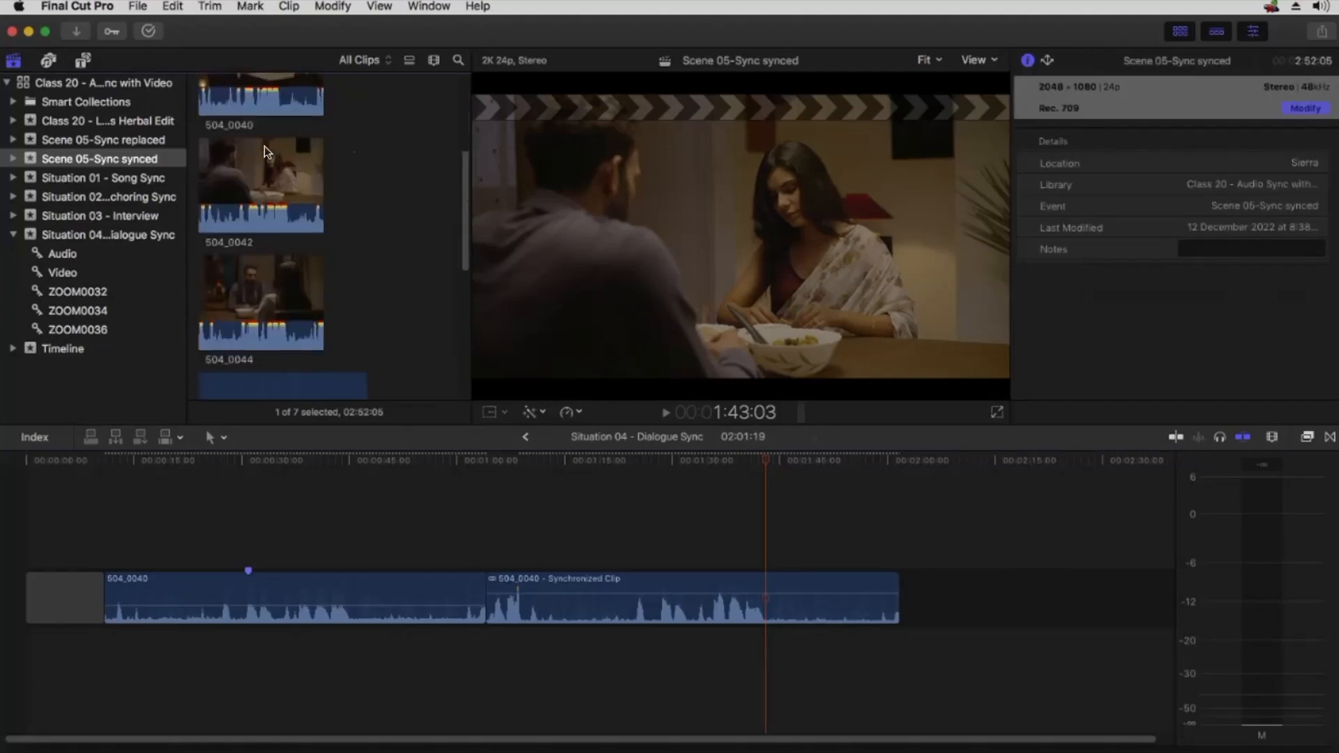
scroll(257, 279, "up", 2)
scroll(293, 296, "down", 8)
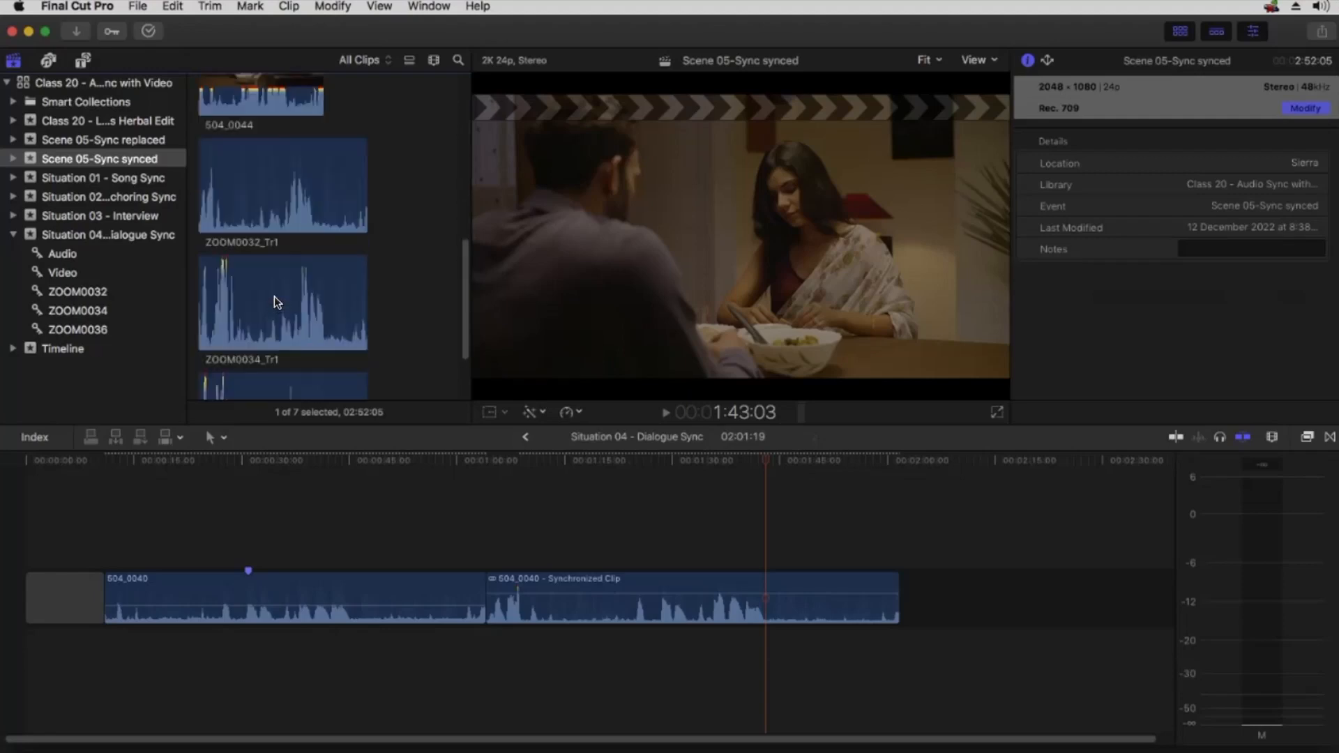
scroll(277, 300, "up", 3)
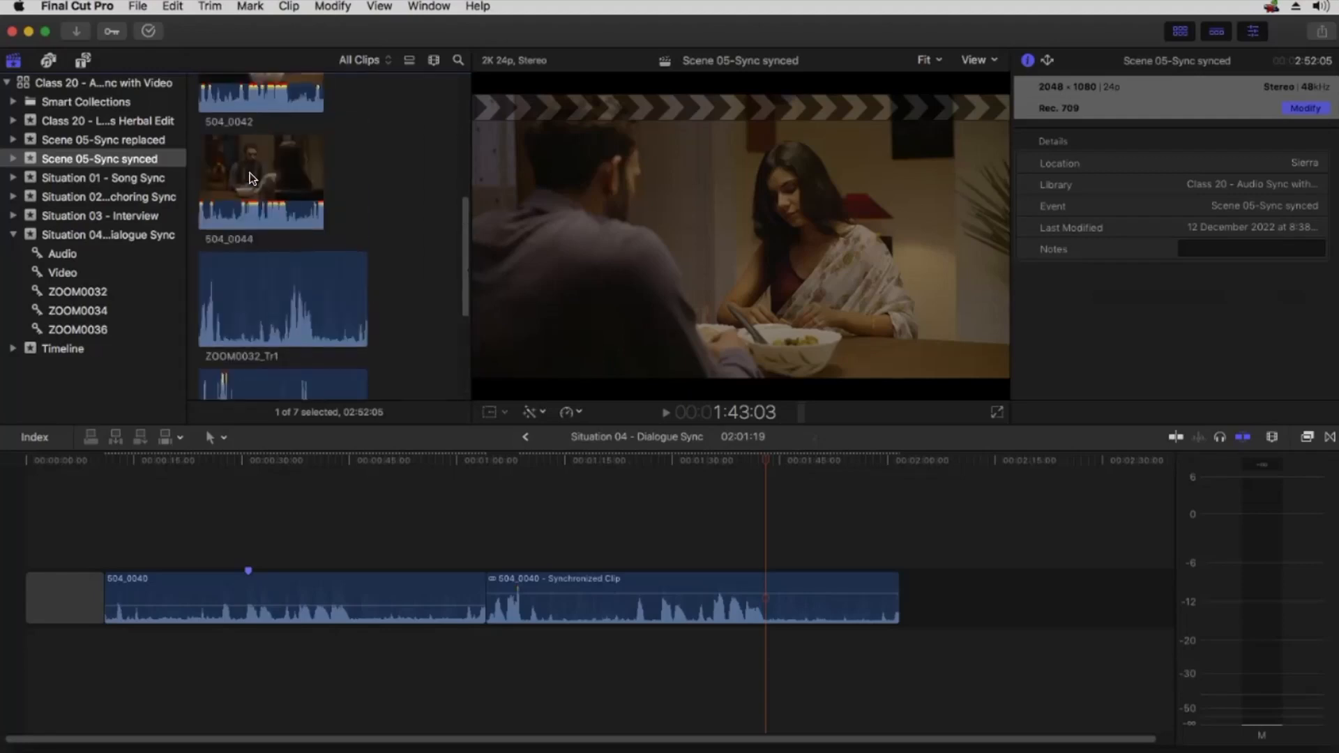
scroll(240, 138, "up", 8)
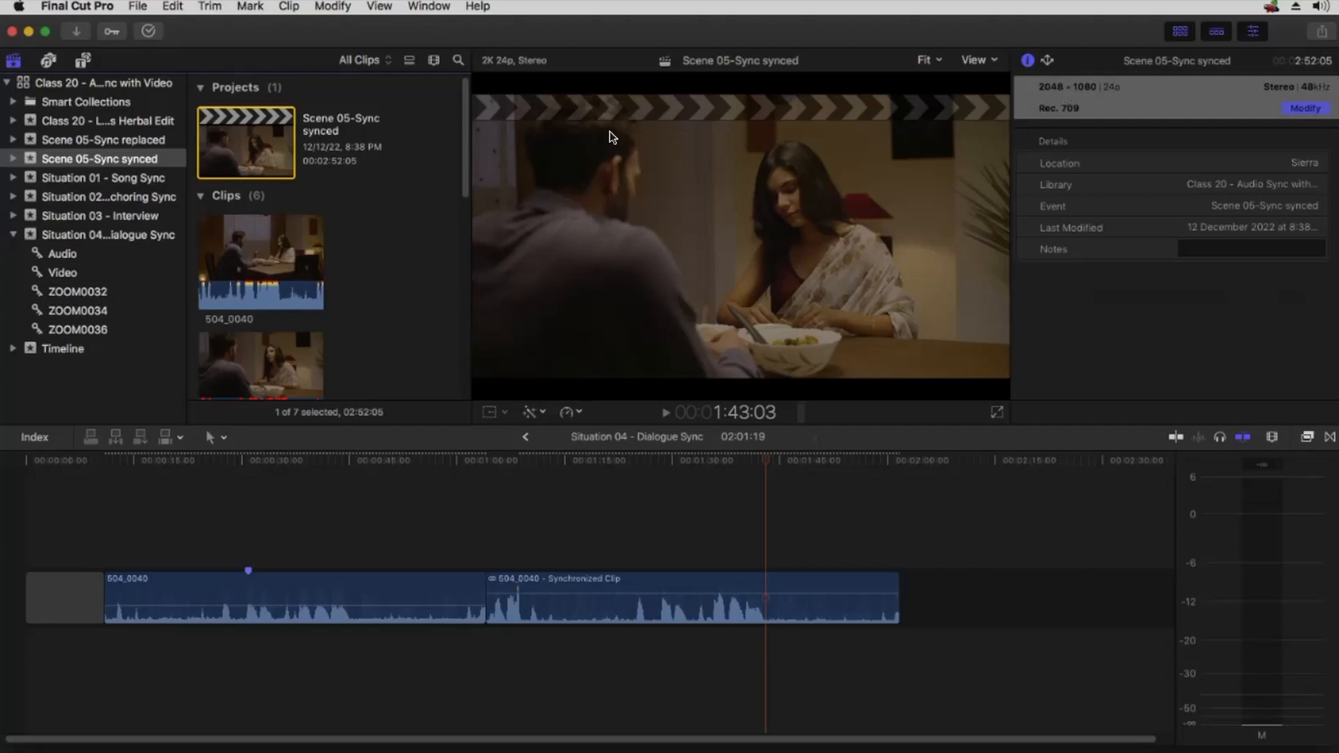
Browse the Scene 05-Sync replaced event and append its 504_0040.mov clip to the end of the Situation 04 - Dialogue Sync timeline.
left_click(108, 140)
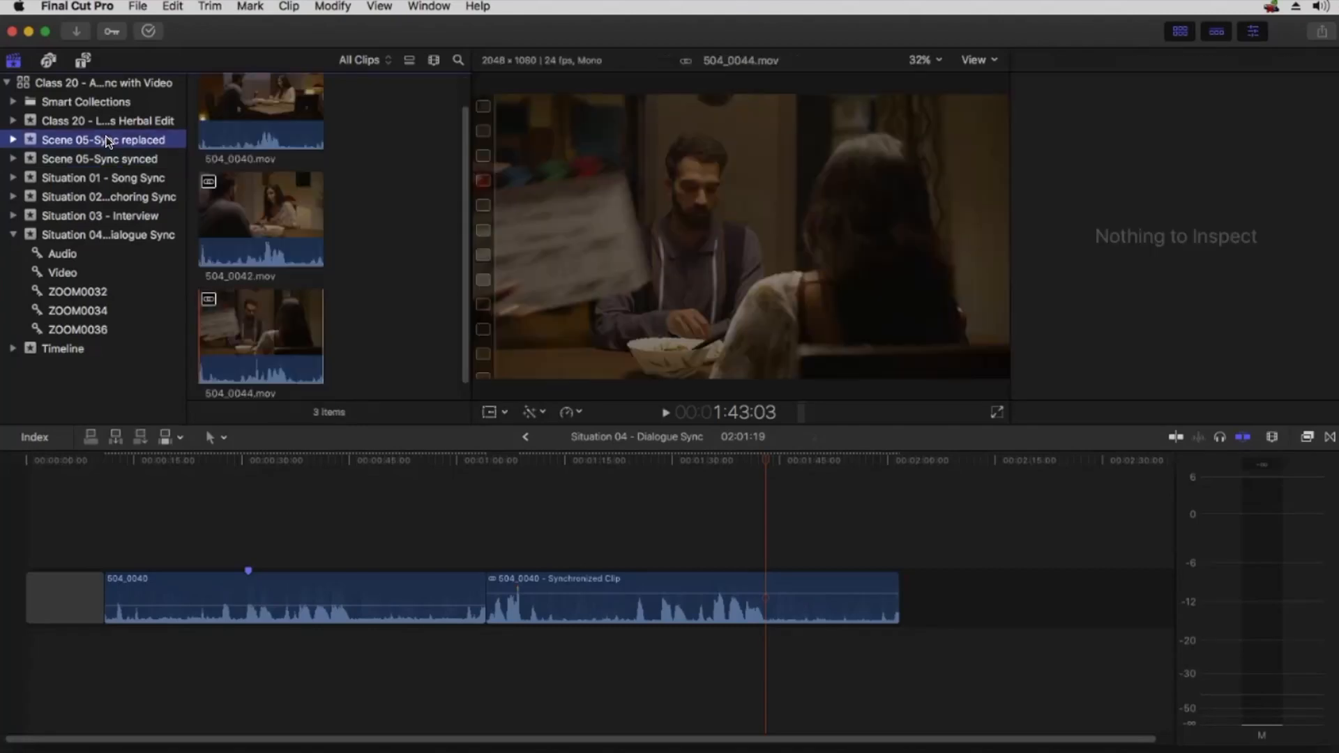
scroll(250, 213, "up", 2)
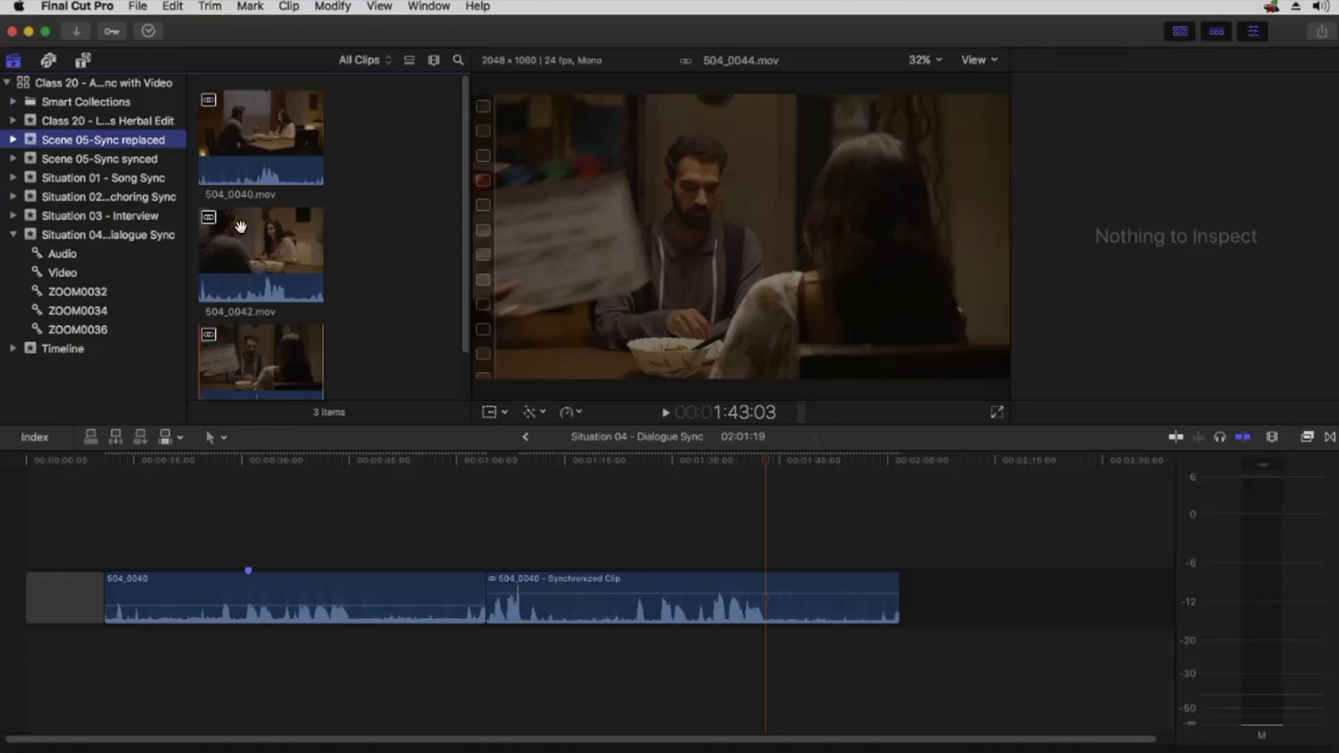
left_click(270, 300)
scroll(272, 310, "down", 2)
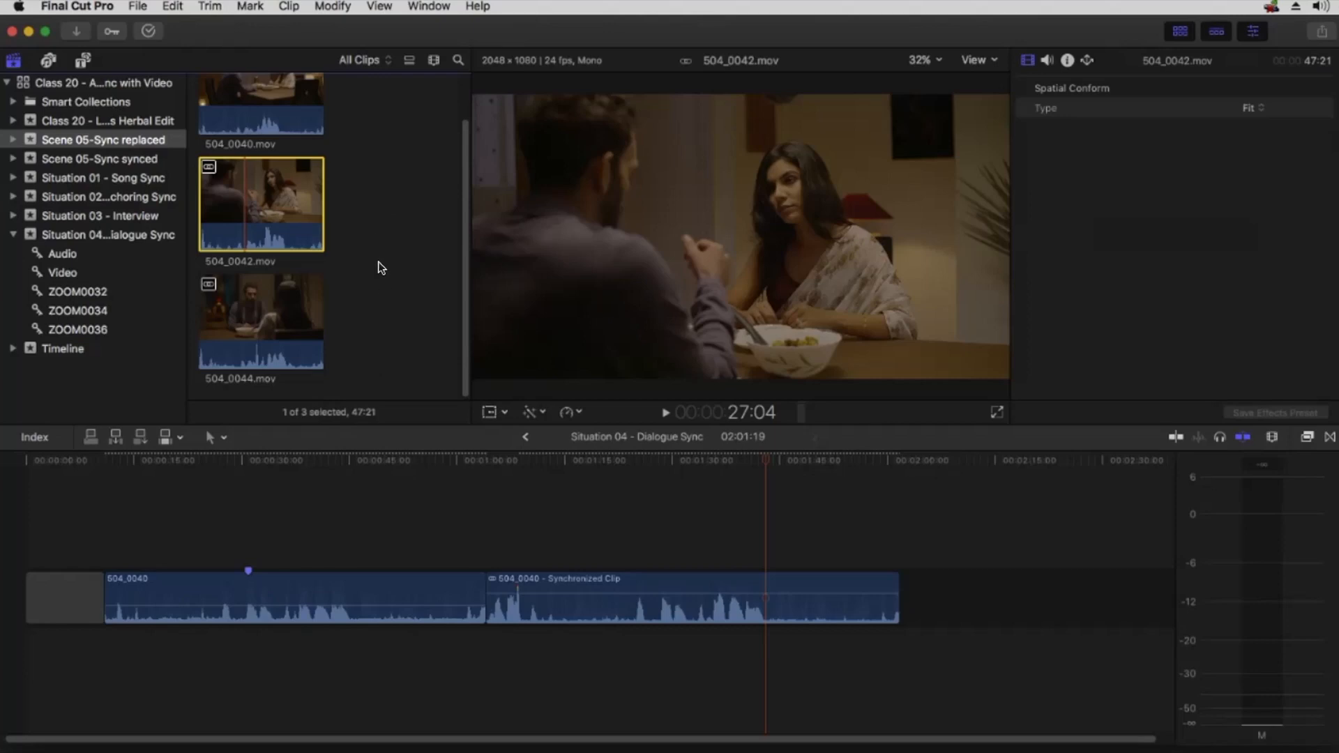
scroll(291, 150, "up", 2)
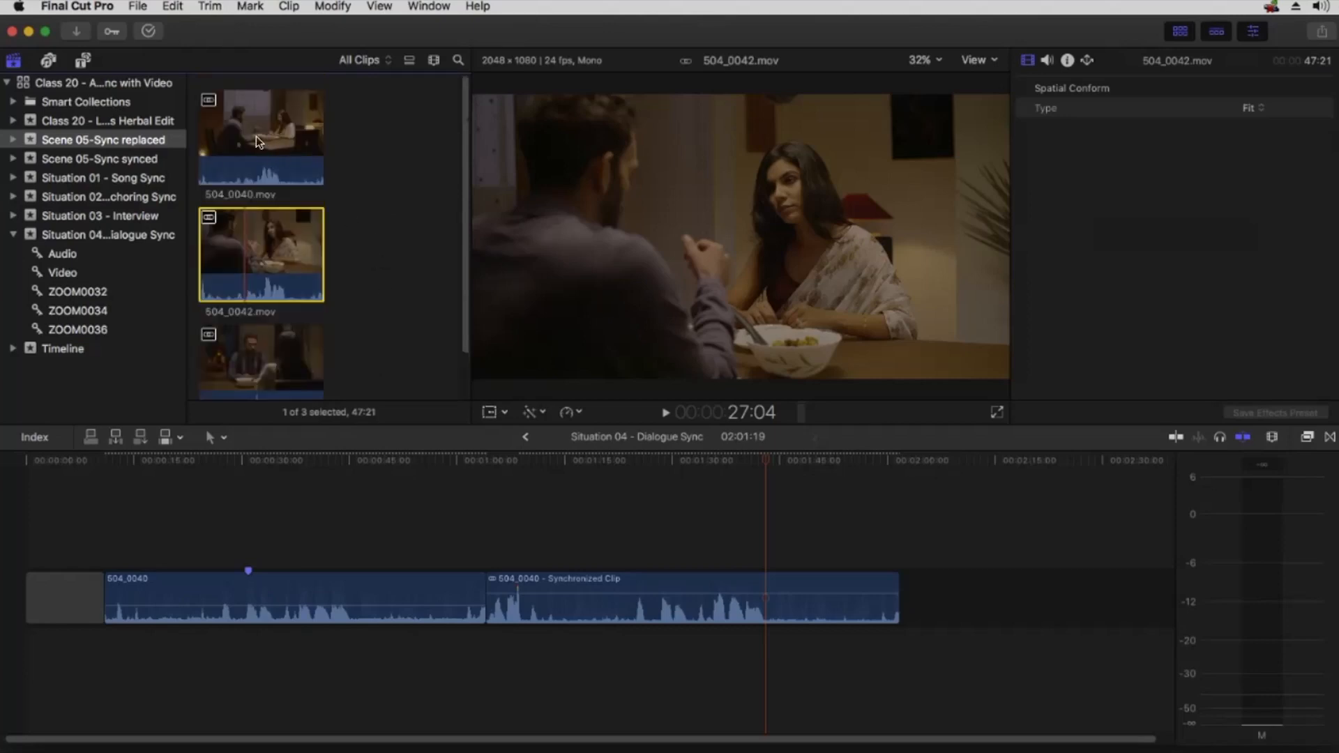
left_click_drag(253, 132, 914, 592)
key("h")
left_click_drag(976, 558, 700, 582)
key("a")
Play parts of the appended 504_0040.mov clip to check its sync, and delete it from the timeline.
left_click_drag(650, 461, 662, 458)
key("space")
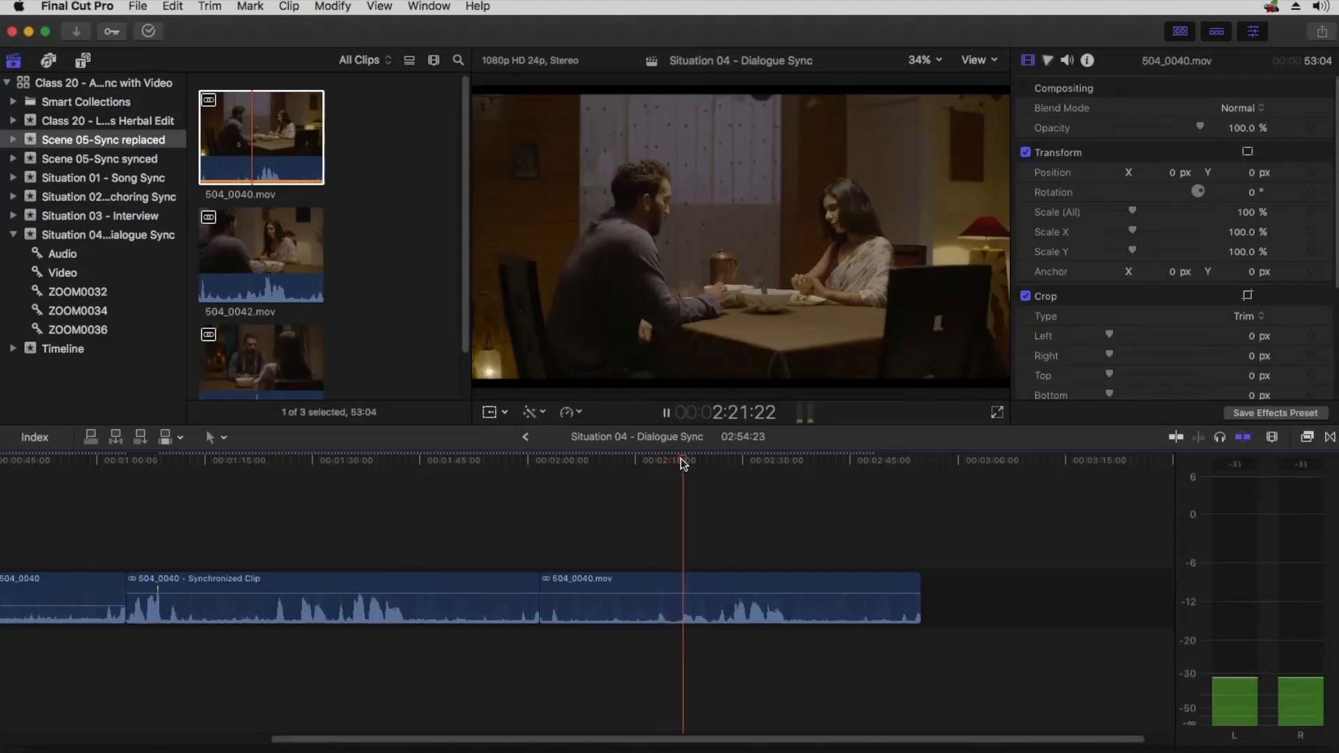
key("space")
left_click(722, 456)
key("space")
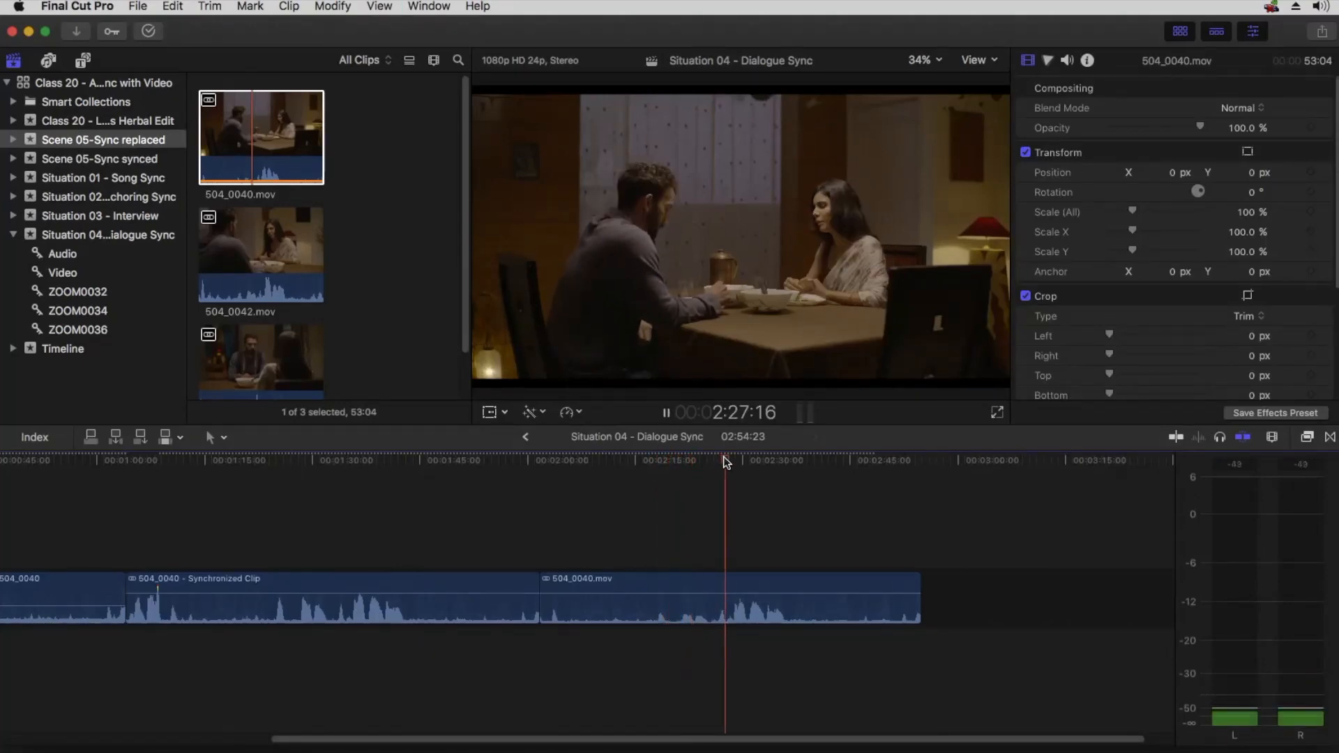
key("space")
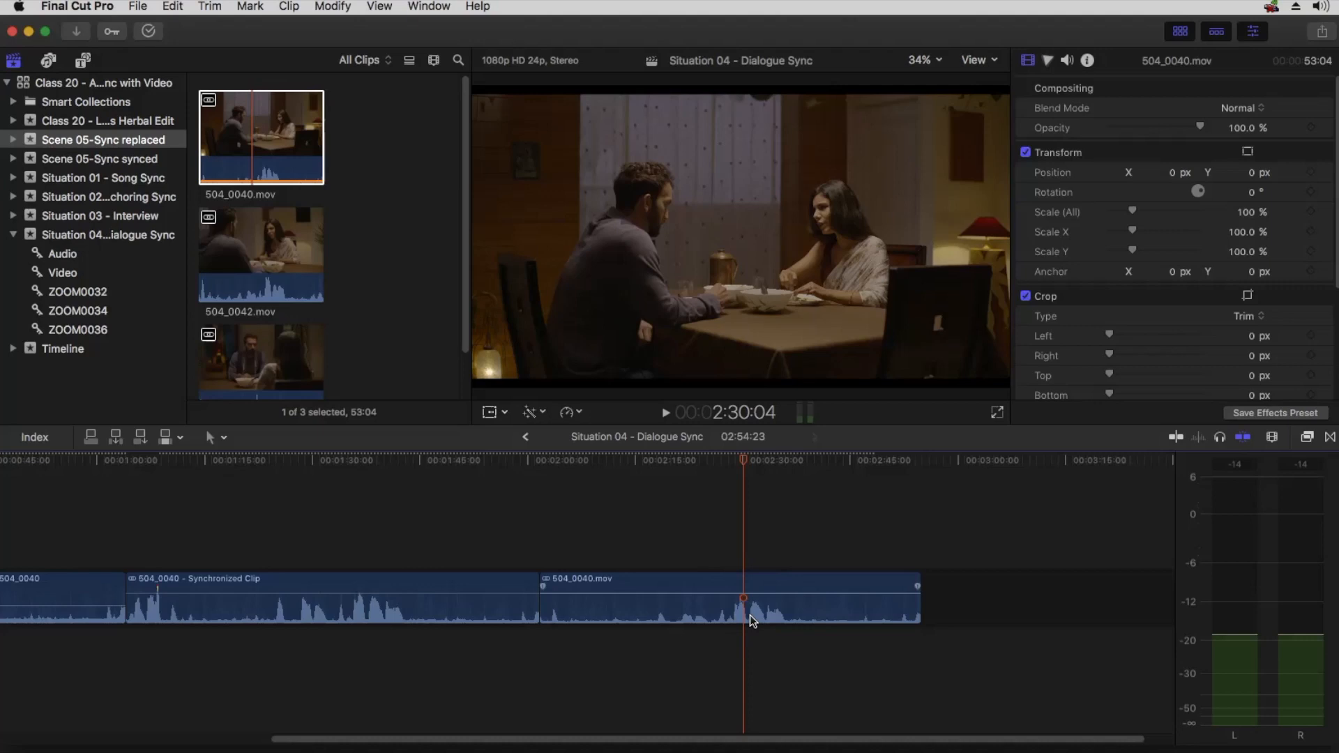
left_click(740, 574)
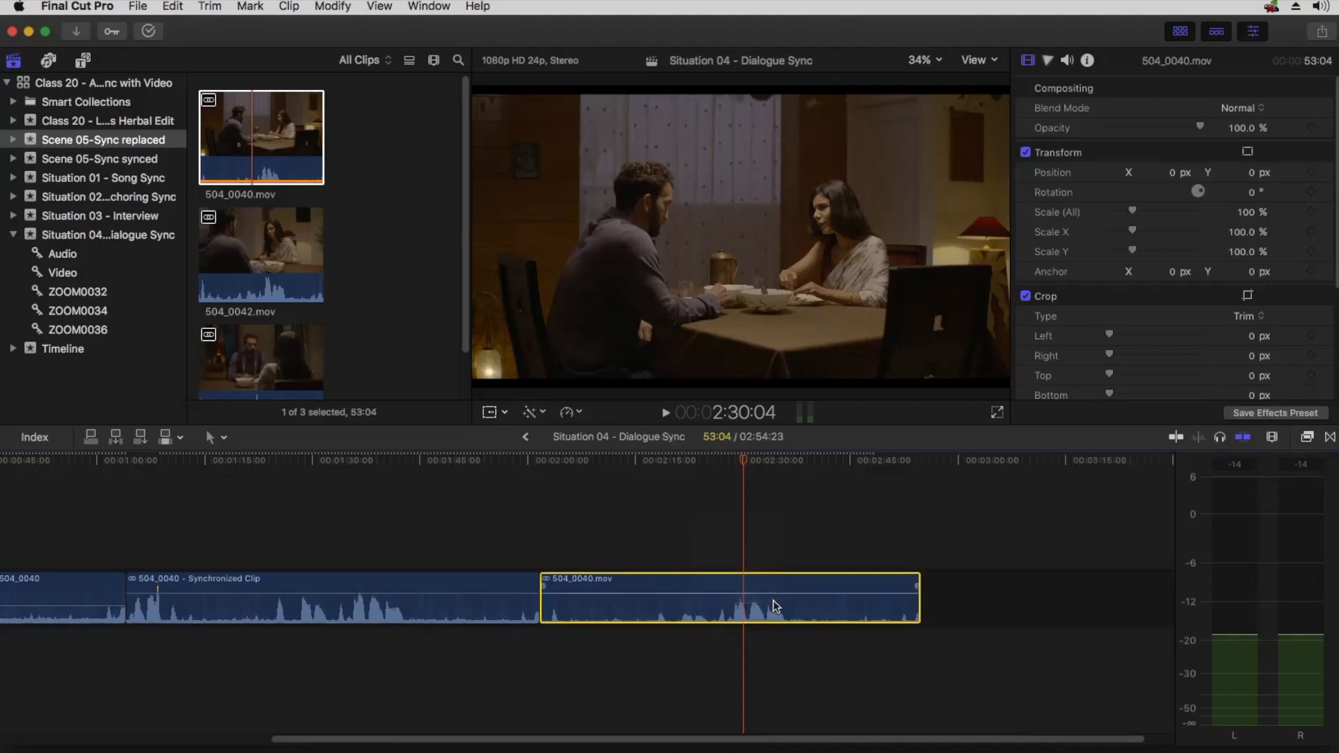
key("Delete")
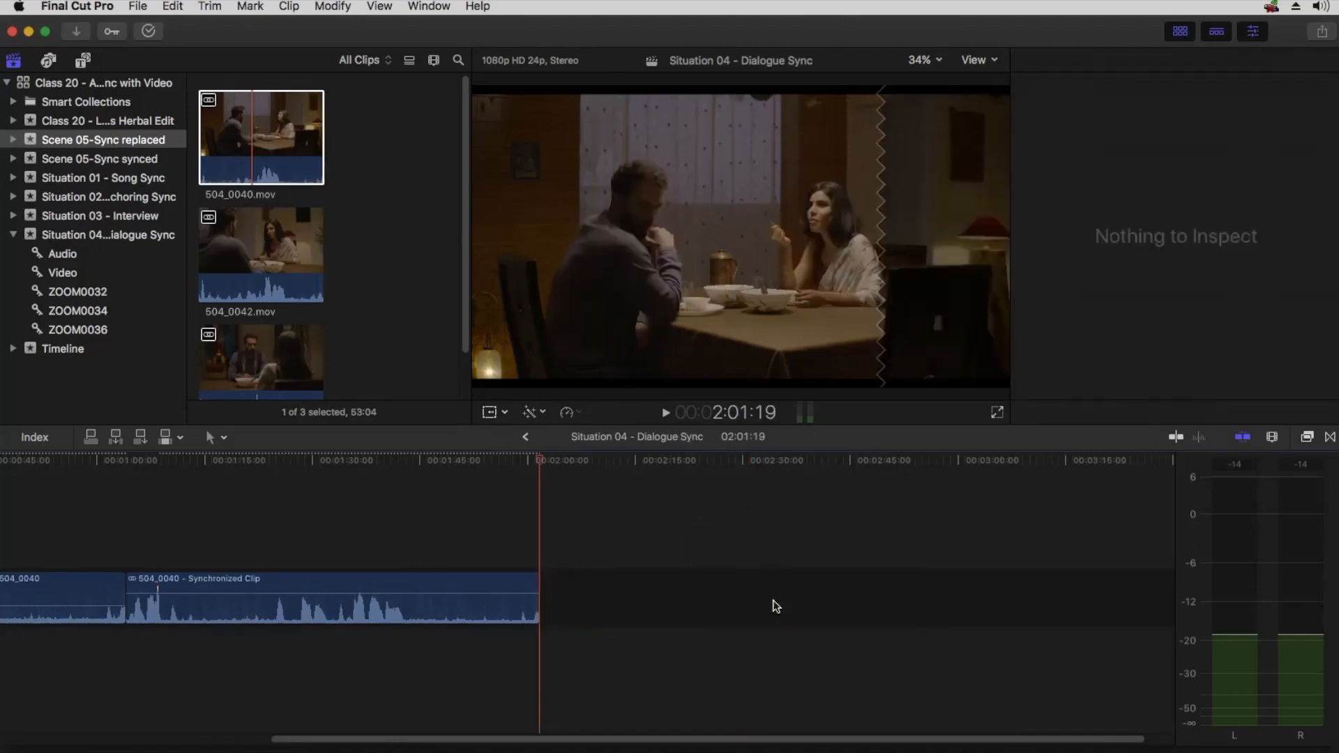
Open the Scene 05-Sync synced project from its event in the timeline.
scroll(286, 129, "down", 2)
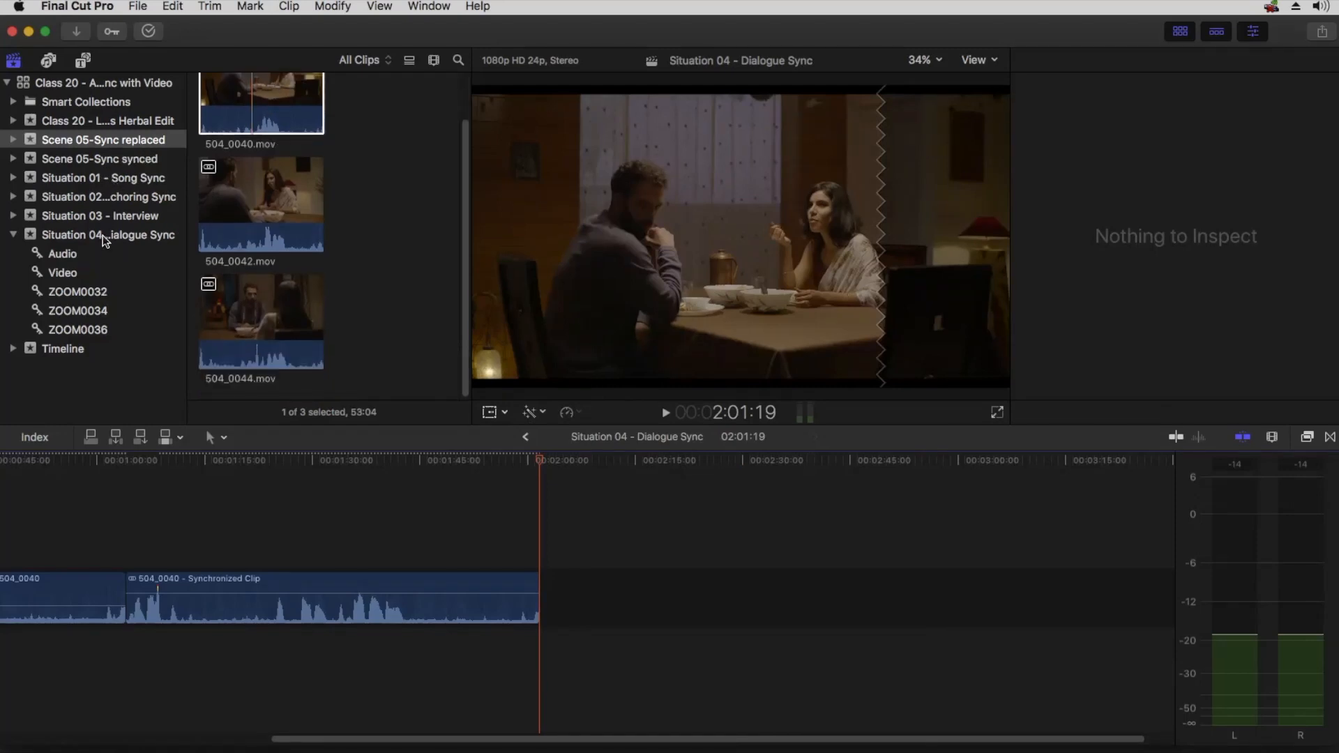
left_click(77, 292)
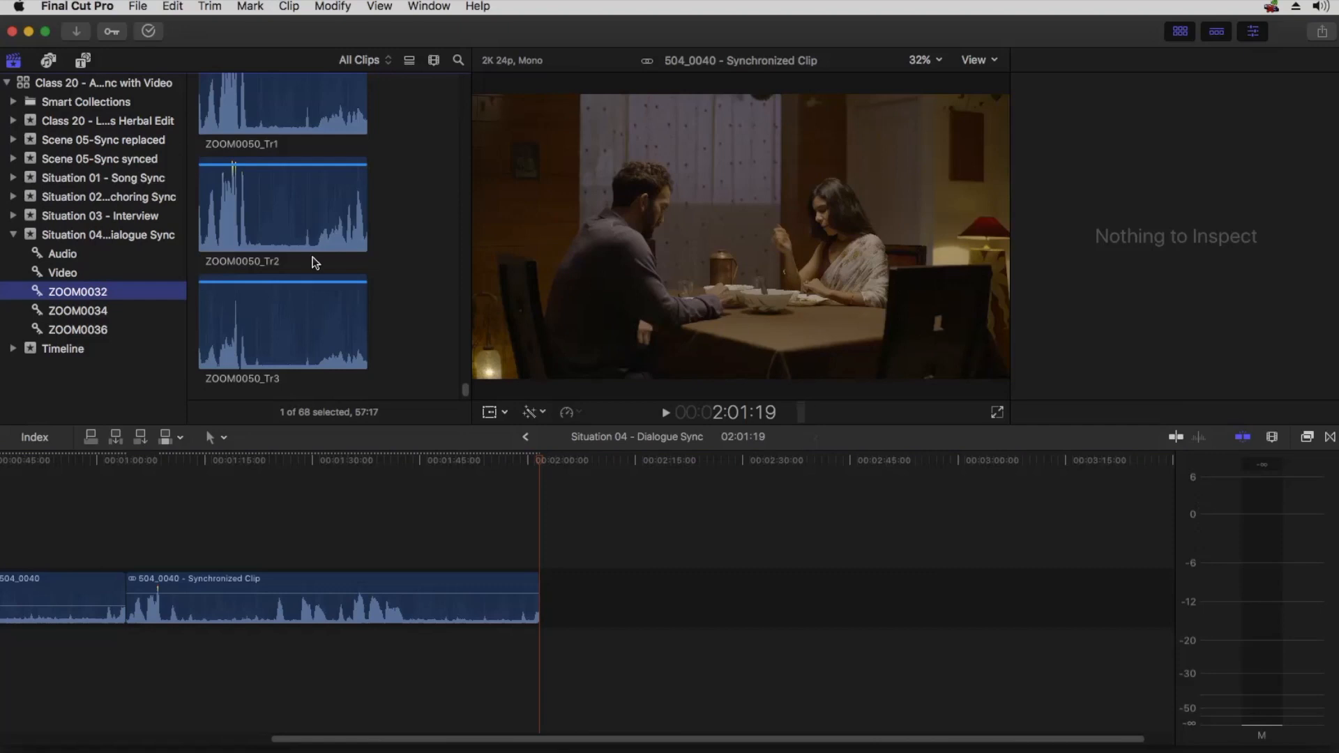
left_click(98, 160)
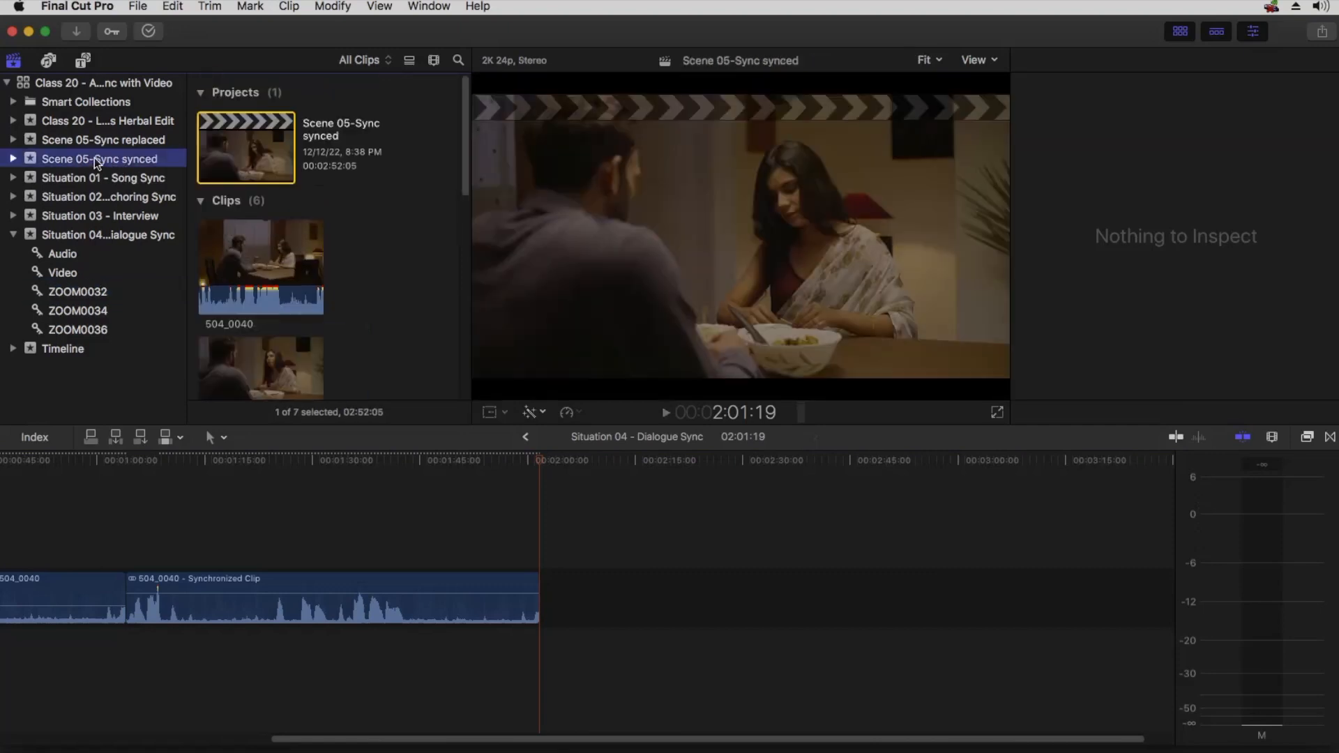
double_click(244, 159)
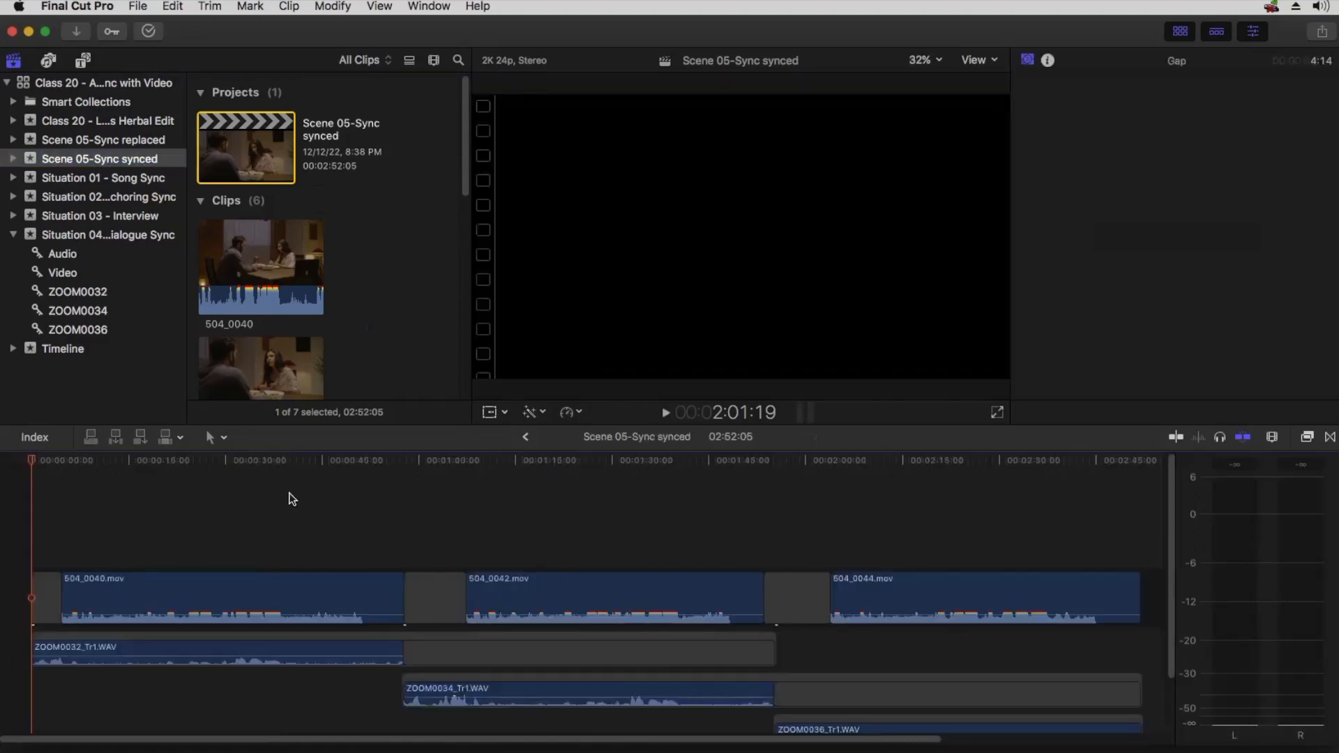
scroll(286, 526, "down", 2)
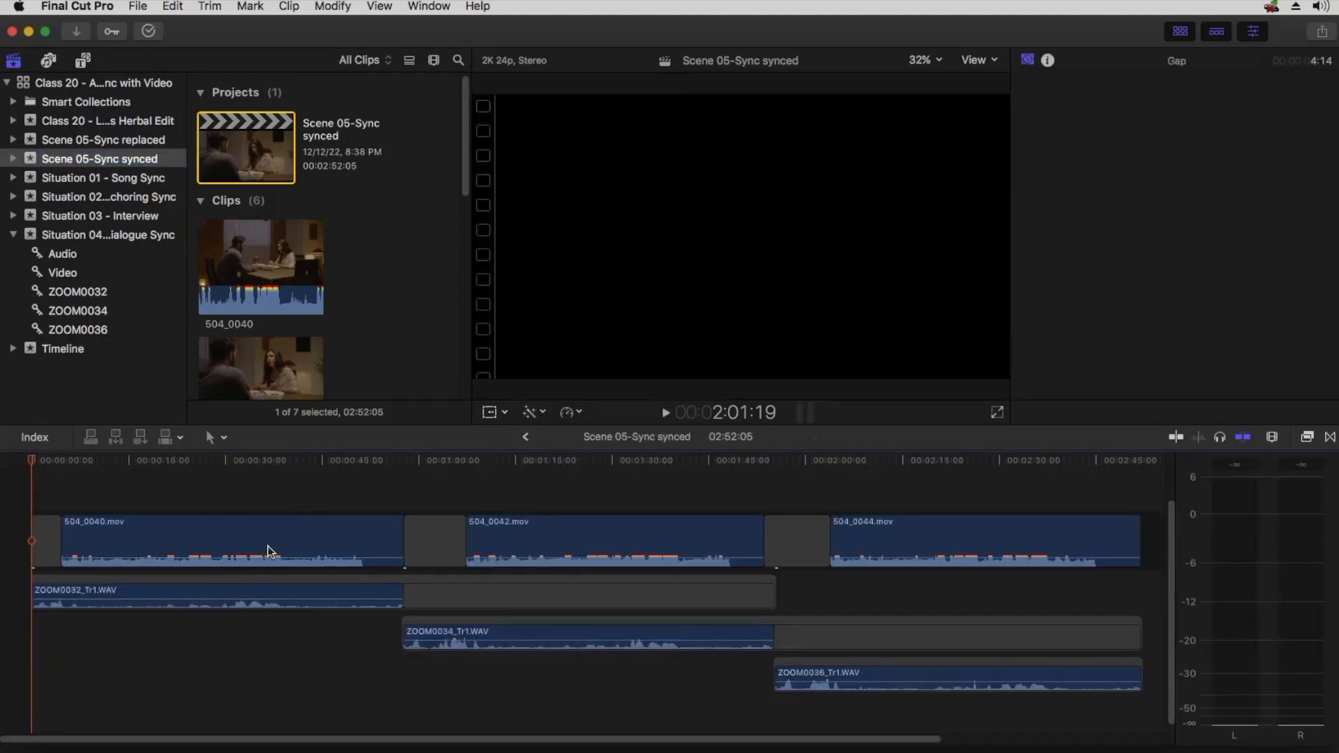
Switch to PluralEyes to compare its synchronized track layout, and return to Final Cut Pro.
key("super+Tab")
key("super+Tab")
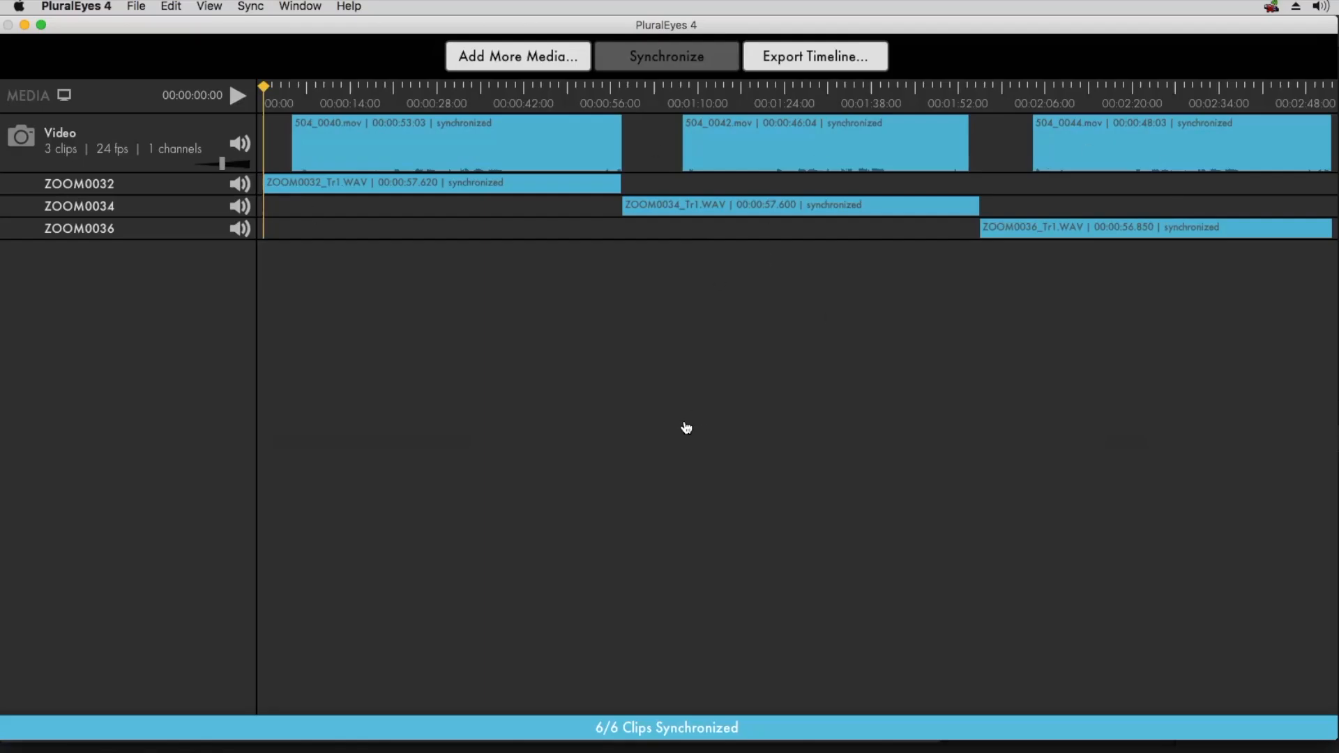
key("super+Tab")
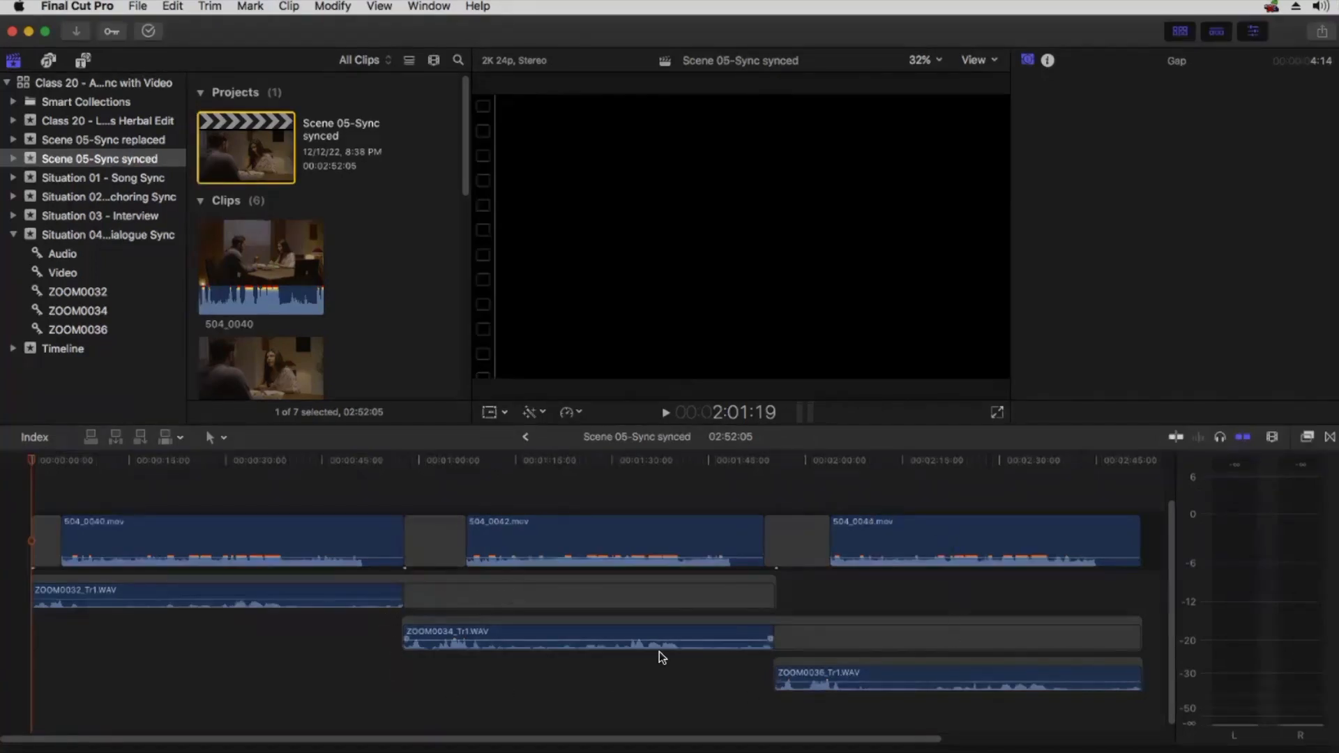
Delete the gap clips following the ZOOM0032 and ZOOM0034 recordings so all three audio clips share one row.
left_click(642, 600)
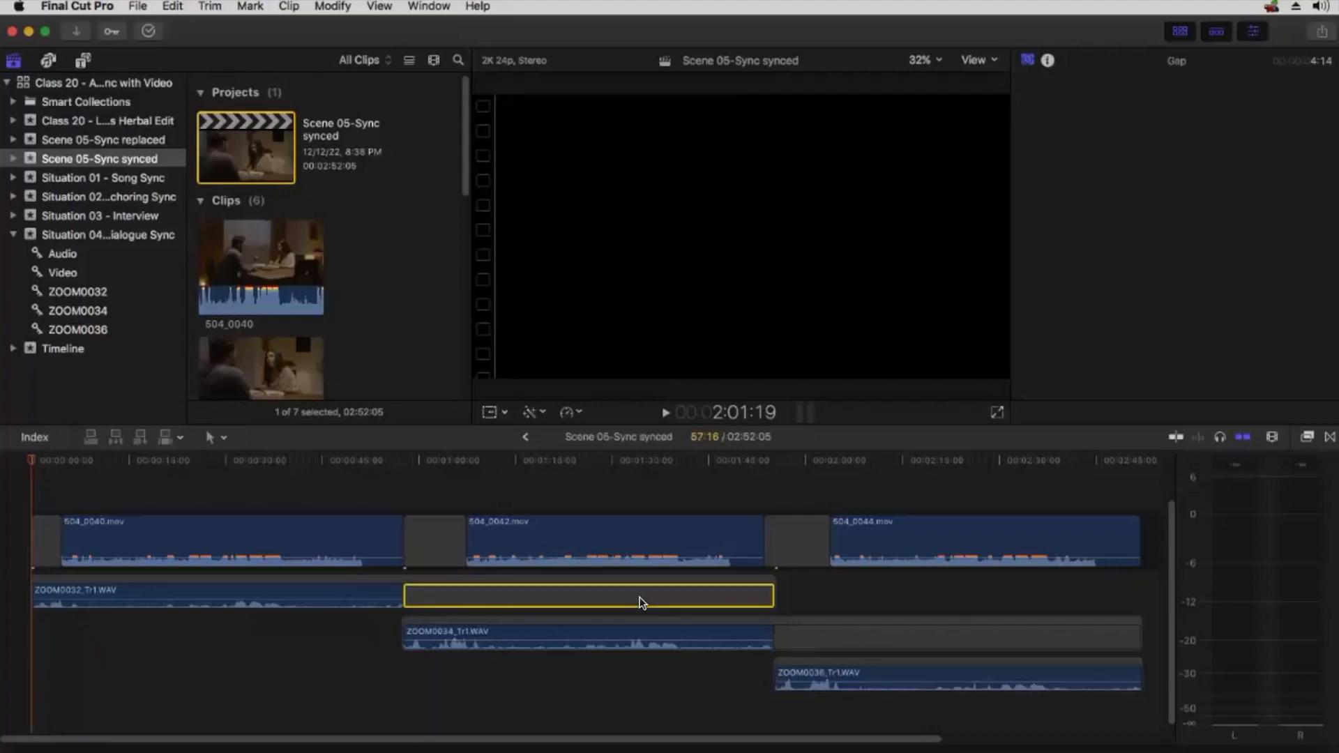
key("Delete")
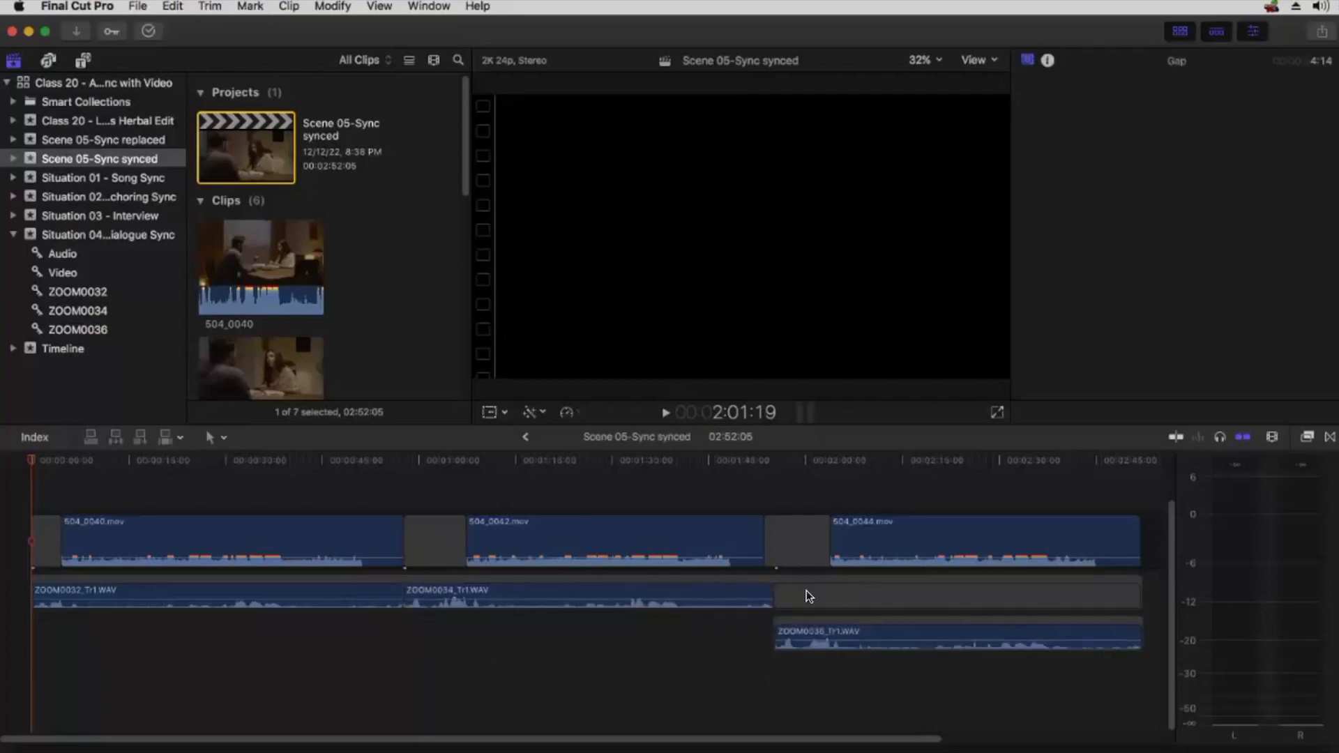
left_click(848, 586)
key("Delete")
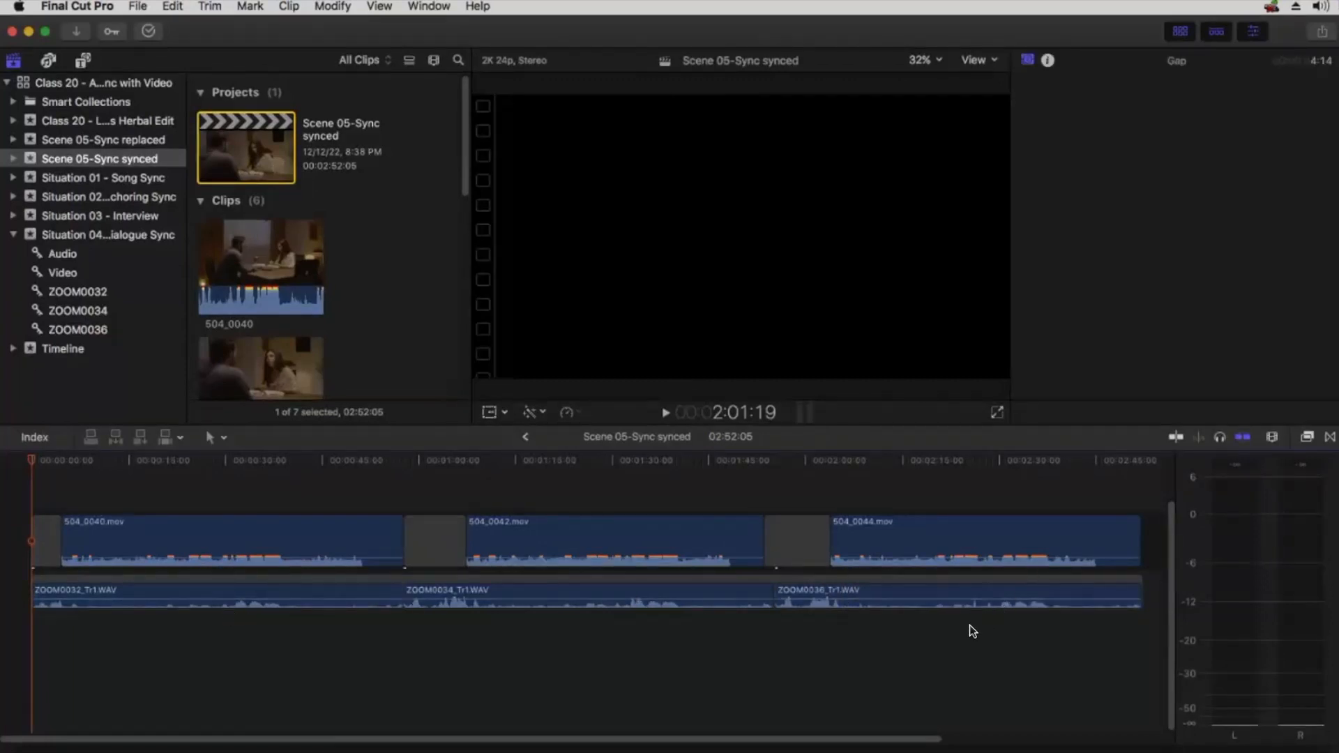
left_click_drag(968, 644, 310, 607)
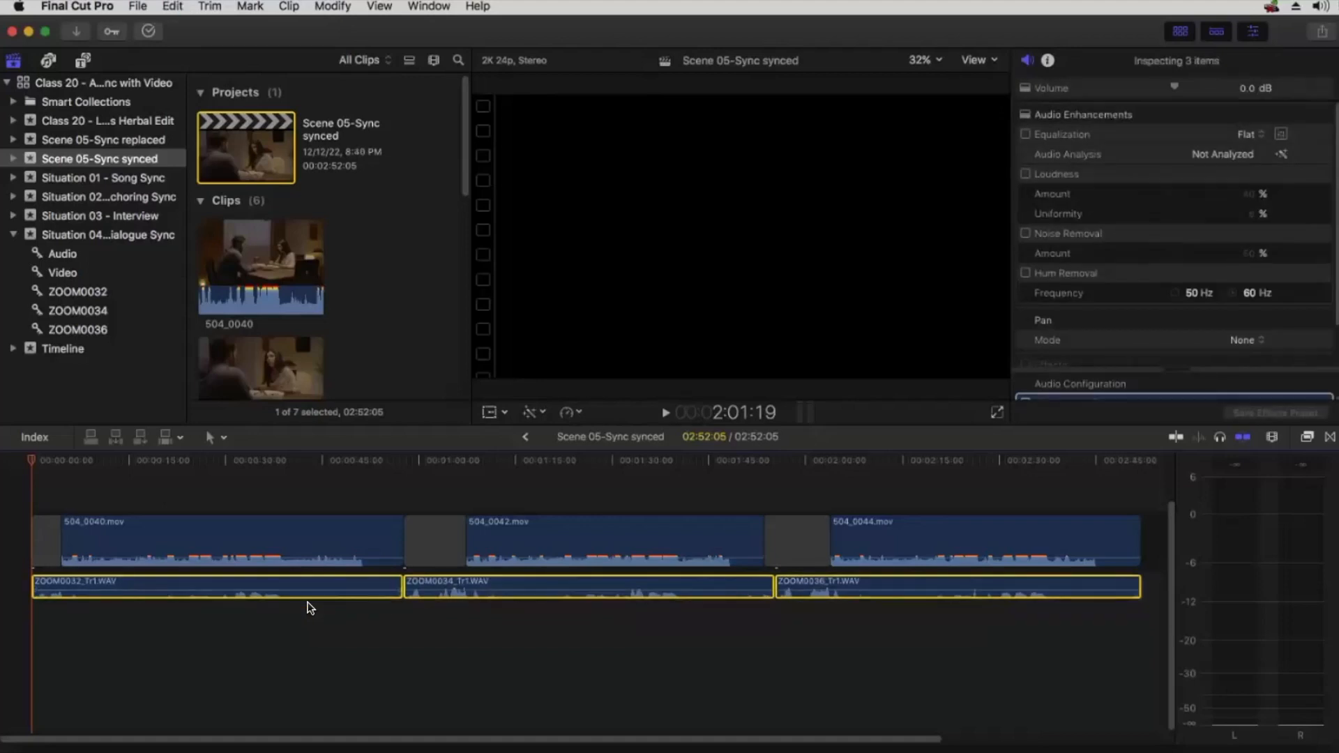
left_click(314, 612)
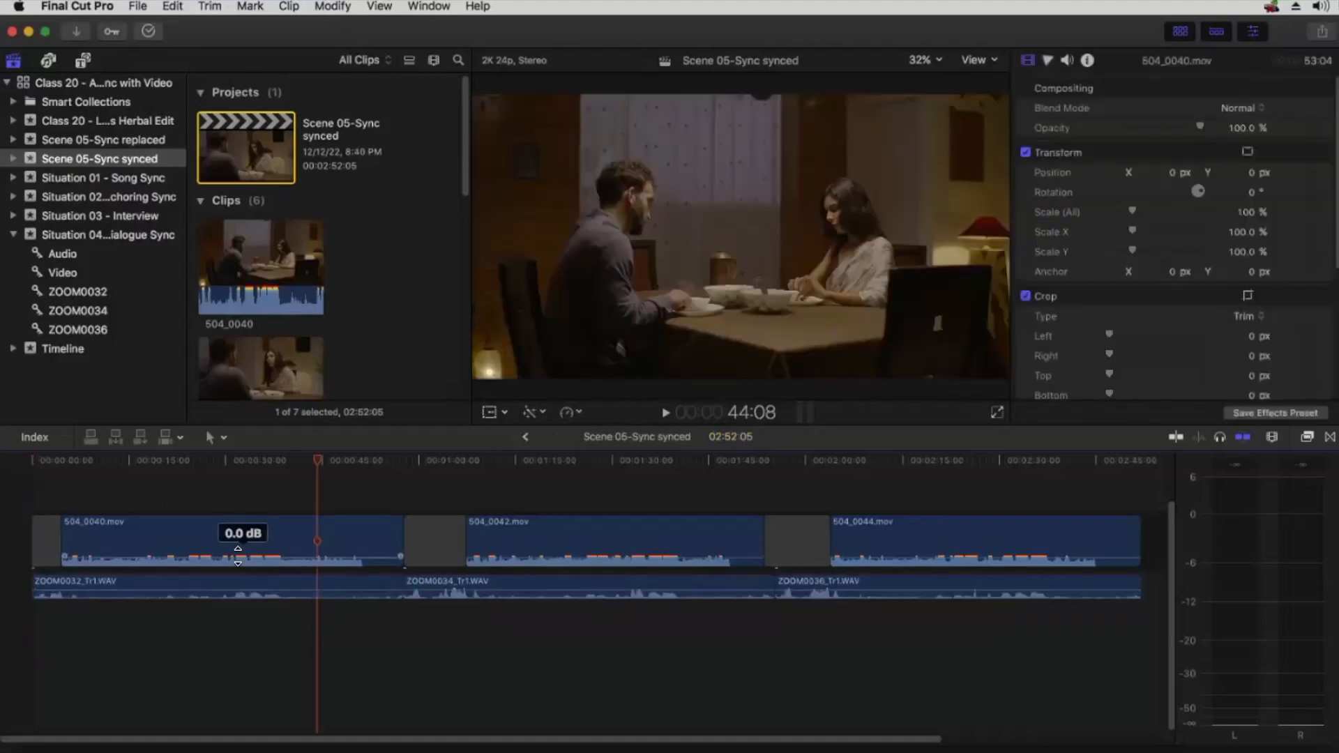
Lower the camera audio of 504_0040.mov, 504_0042.mov and 504_0044.mov to silence in the timeline.
left_click_drag(237, 548, 239, 586)
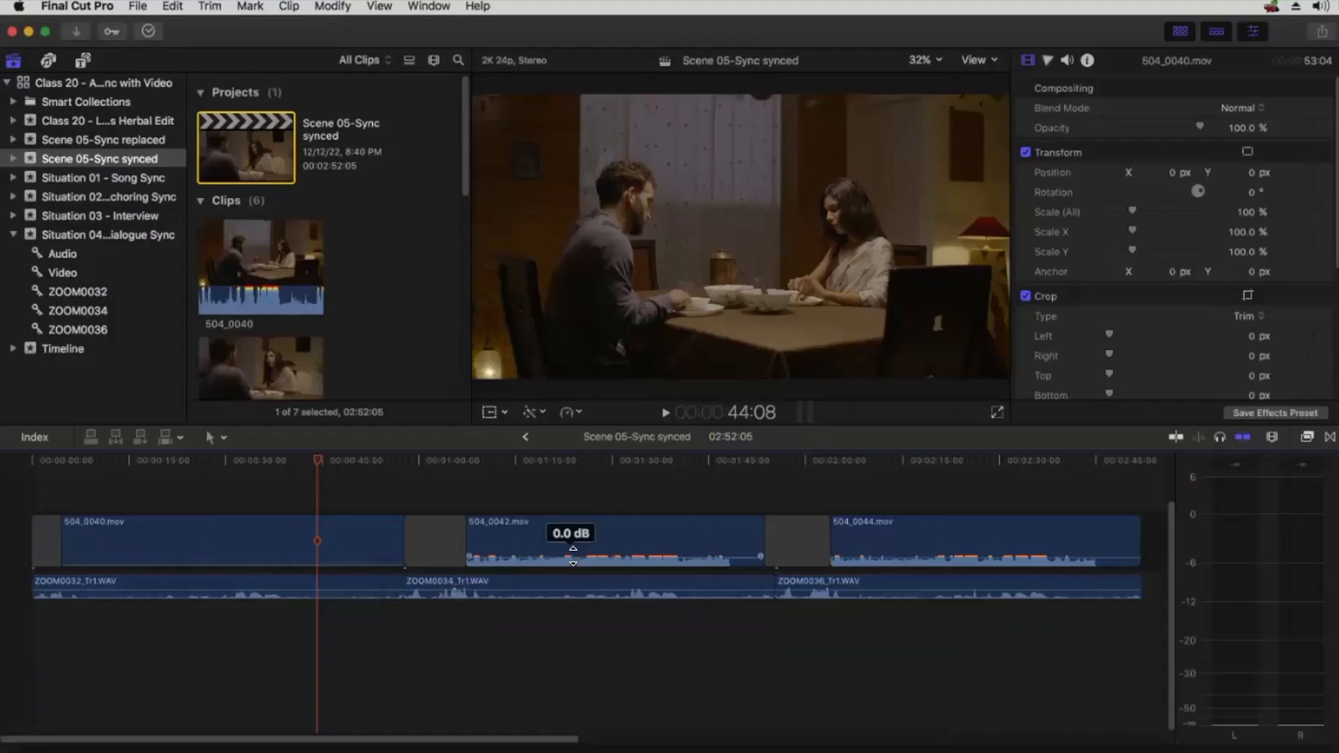
left_click_drag(570, 554, 584, 595)
left_click(963, 556)
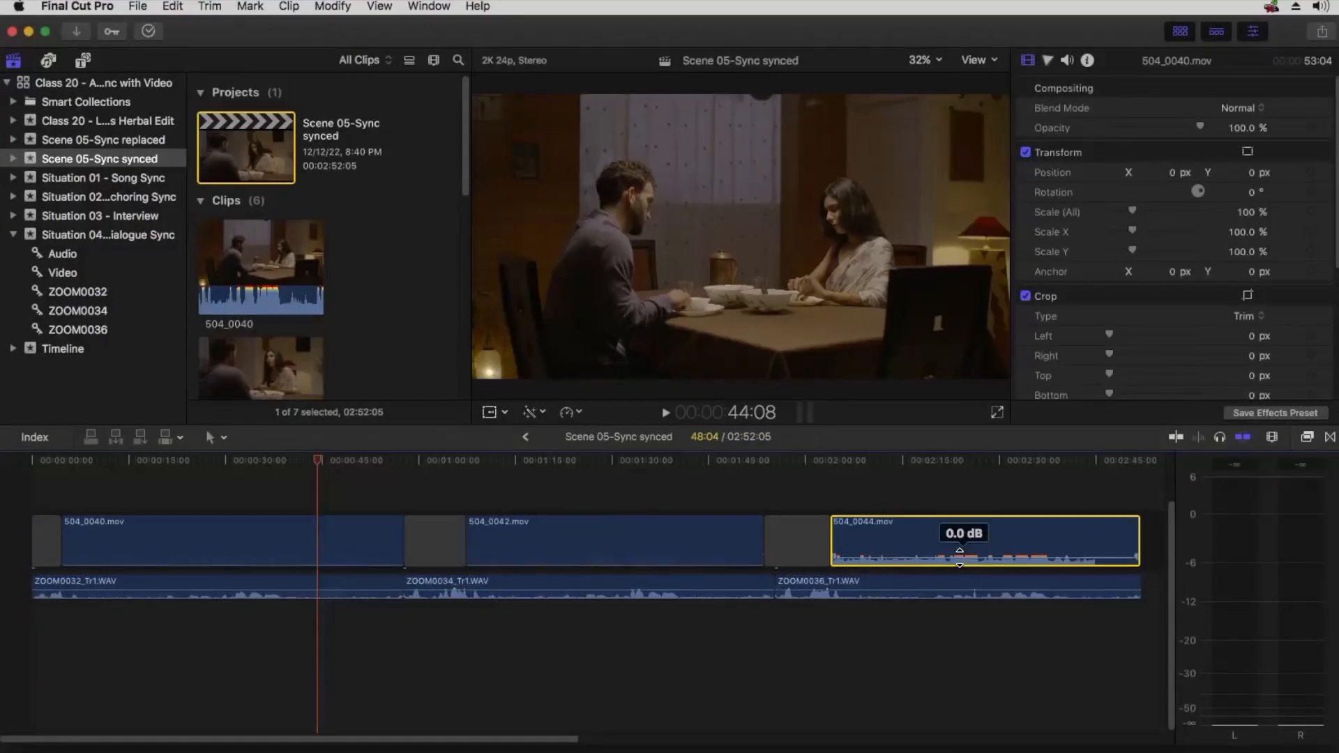
left_click_drag(963, 557, 963, 590)
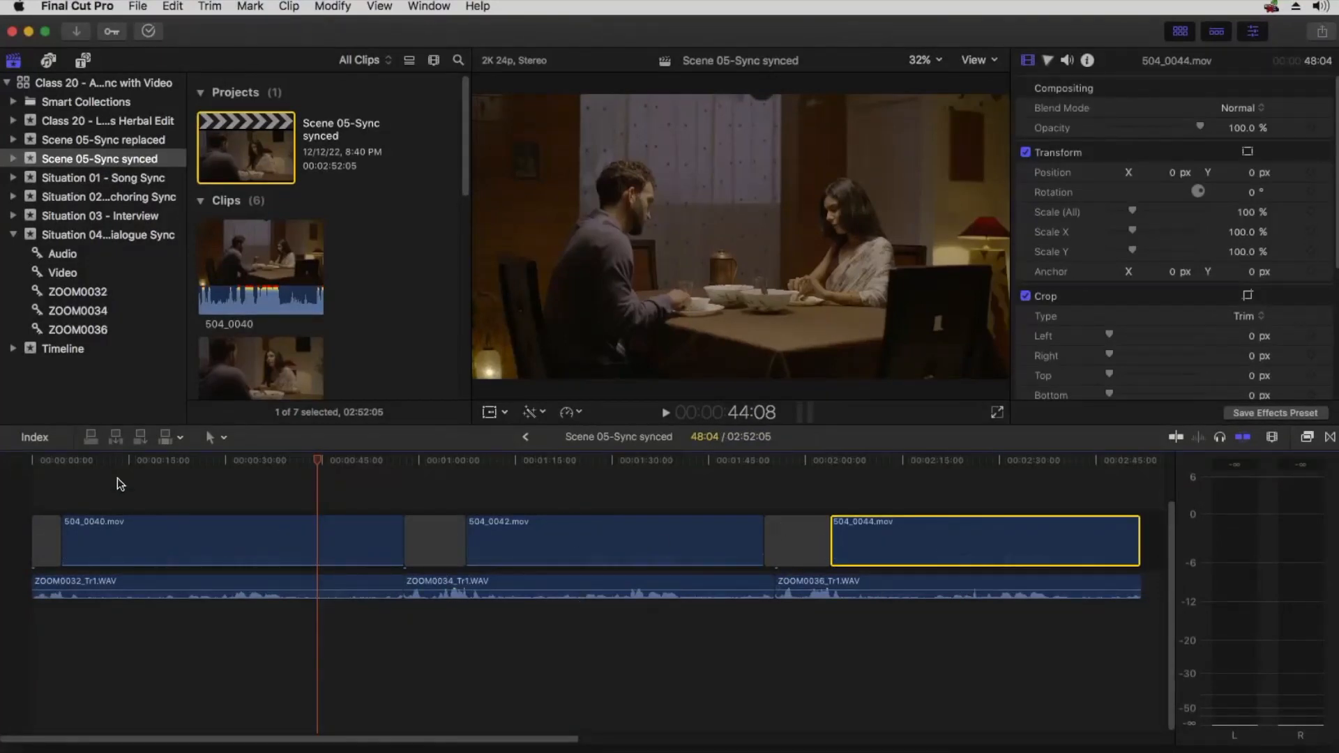
Play parts of all three video clips to check their sync with only the externally recorded audio.
left_click_drag(219, 458, 232, 461)
key("space")
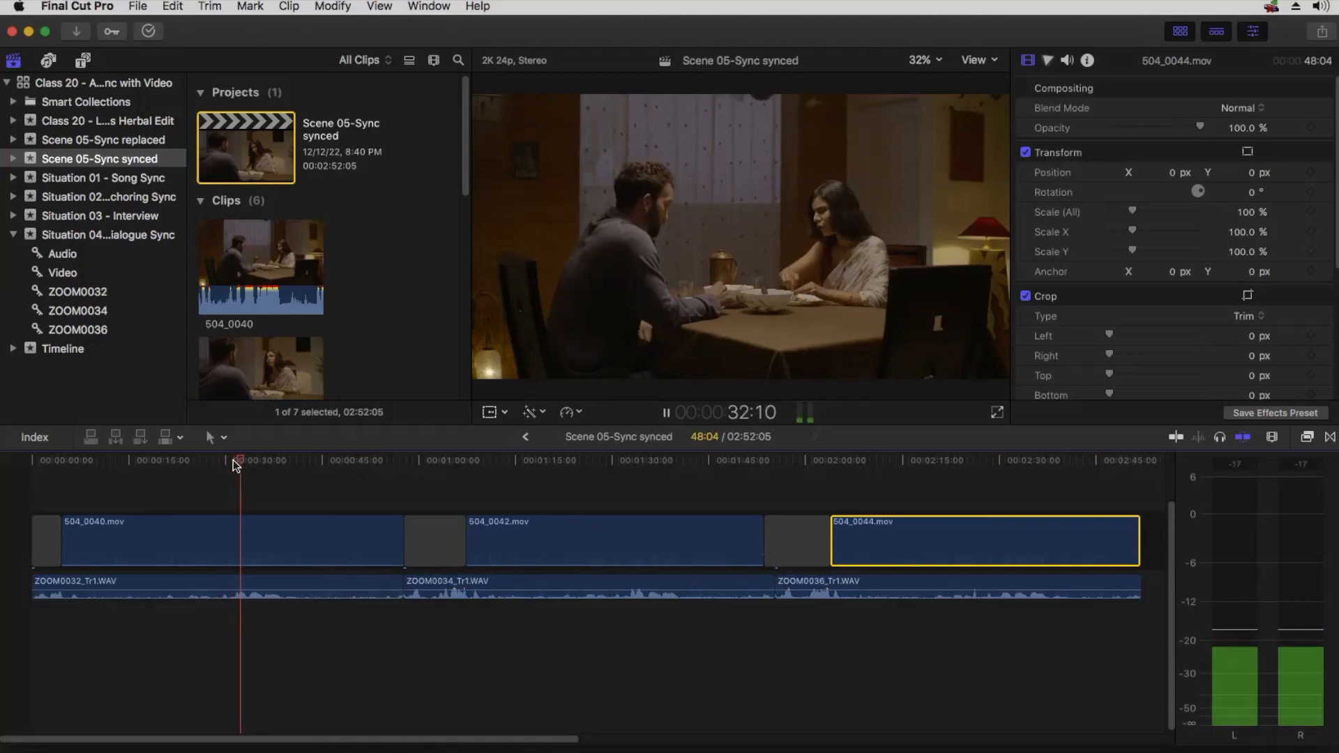
left_click_drag(626, 460, 629, 461)
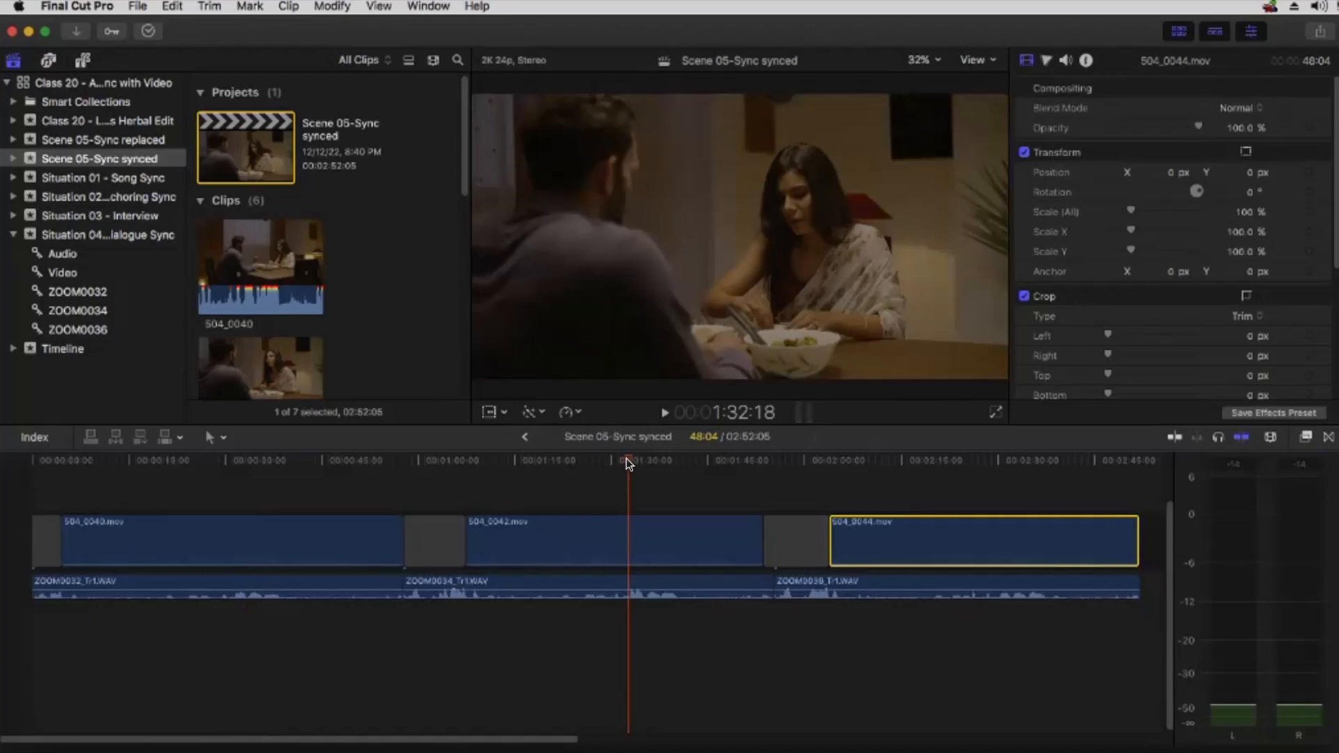
key("space")
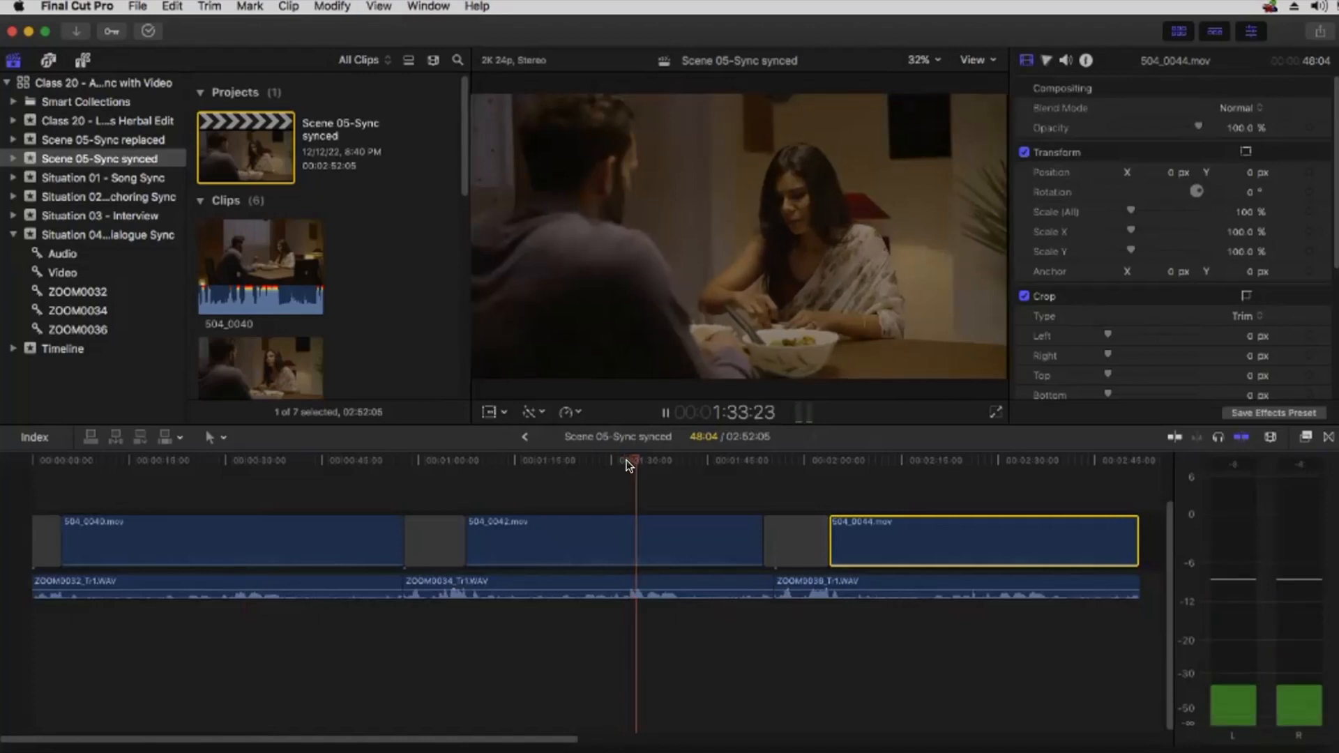
left_click_drag(976, 457, 992, 457)
key("space")
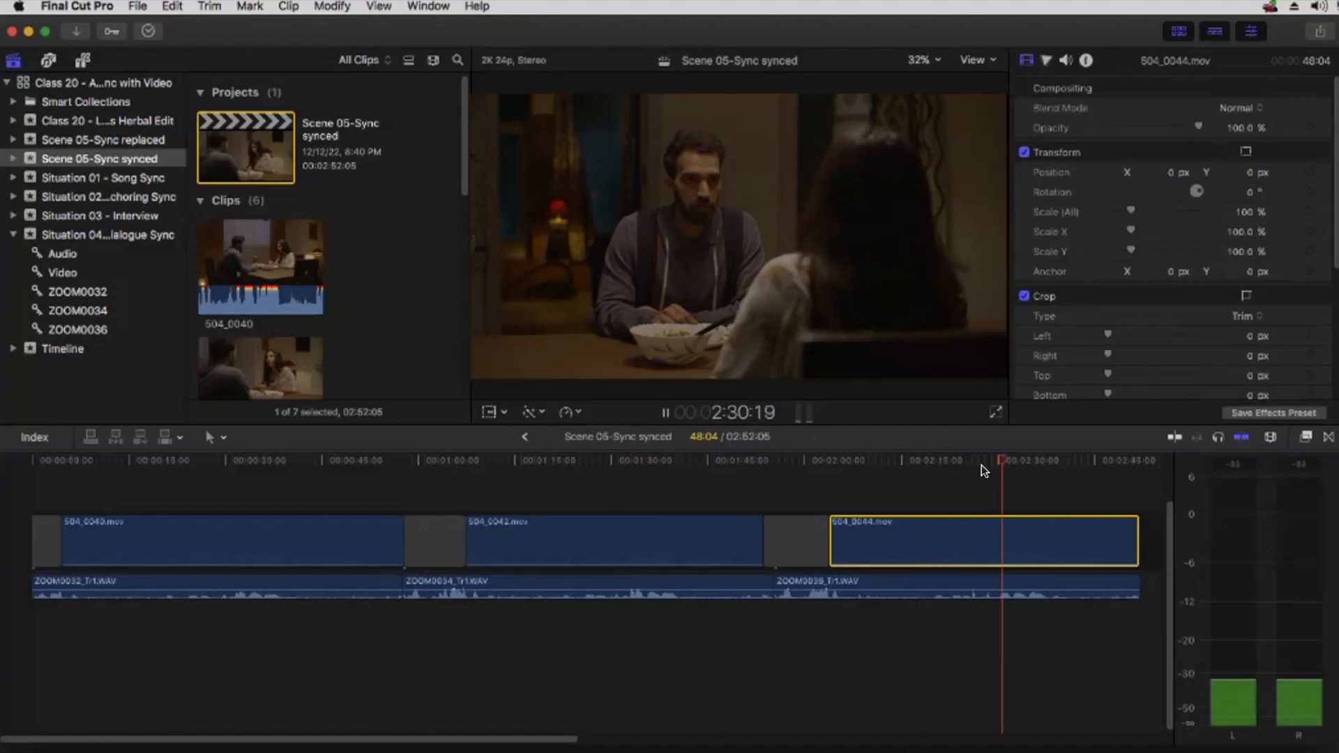
left_click_drag(966, 456, 951, 455)
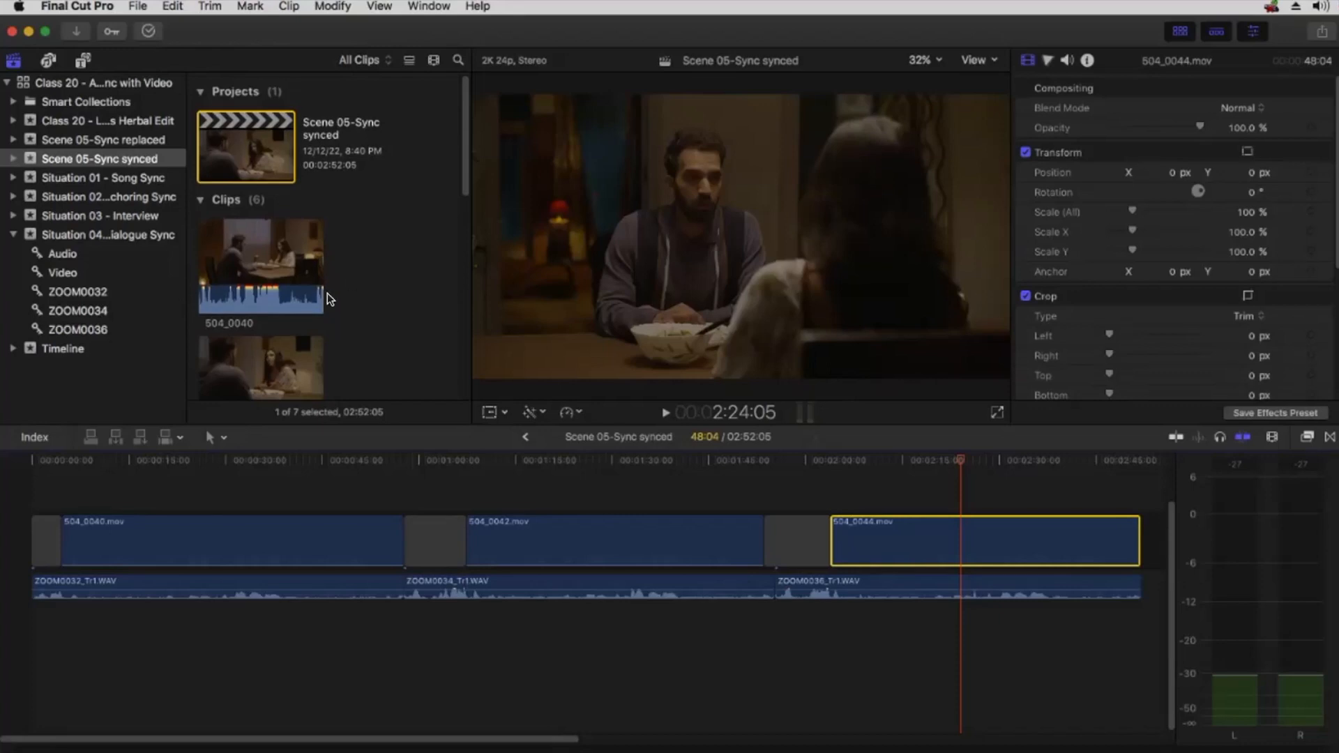
Add ZOOM0032_Tr2 and ZOOM0032_Tr3 beneath ZOOM0032_Tr1.WAV, both starting at the beginning of the timeline.
scroll(350, 271, "down", 5)
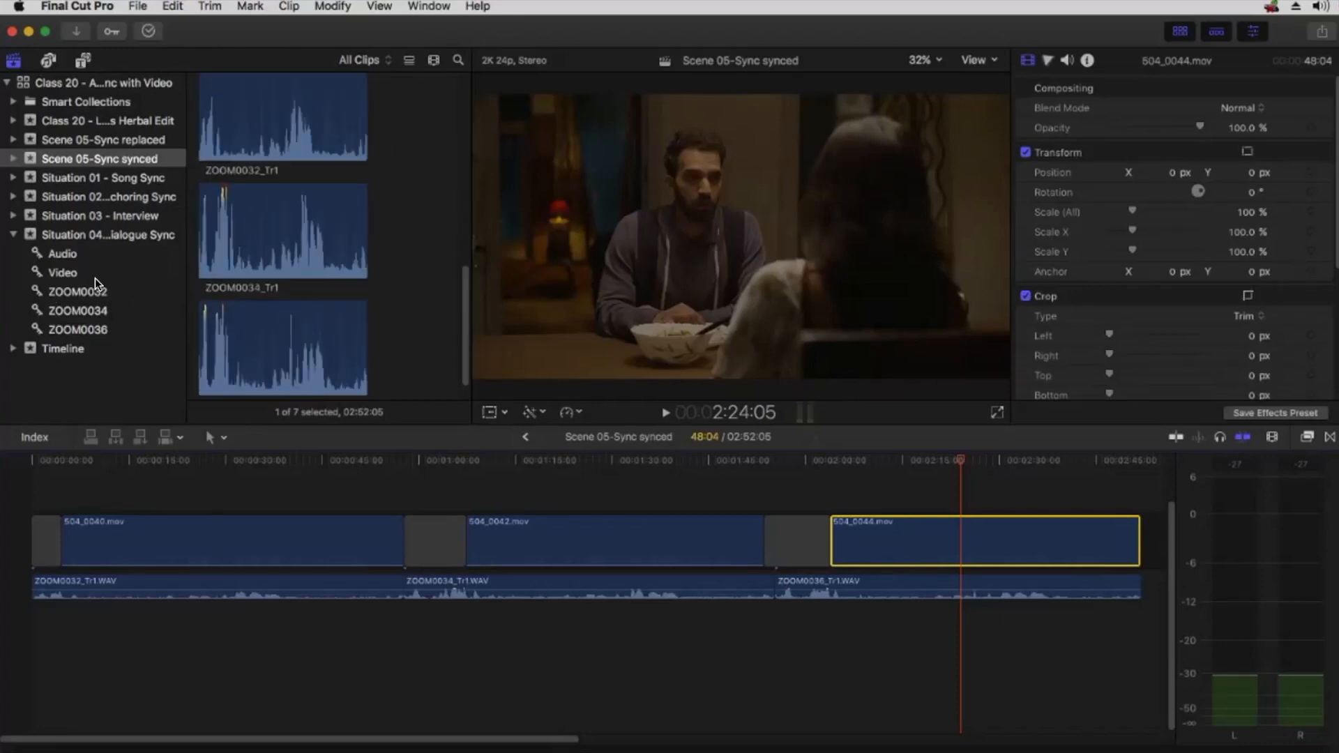
left_click(82, 290)
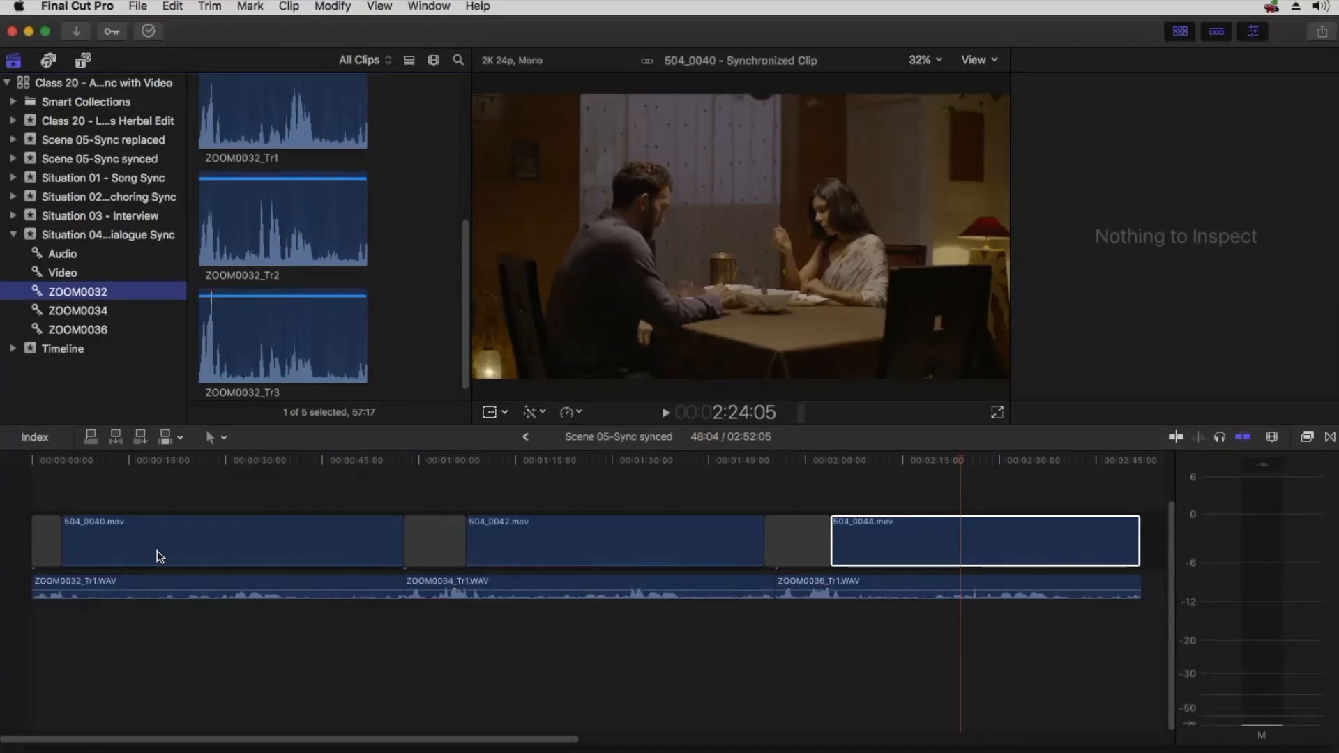
left_click_drag(278, 240, 187, 672)
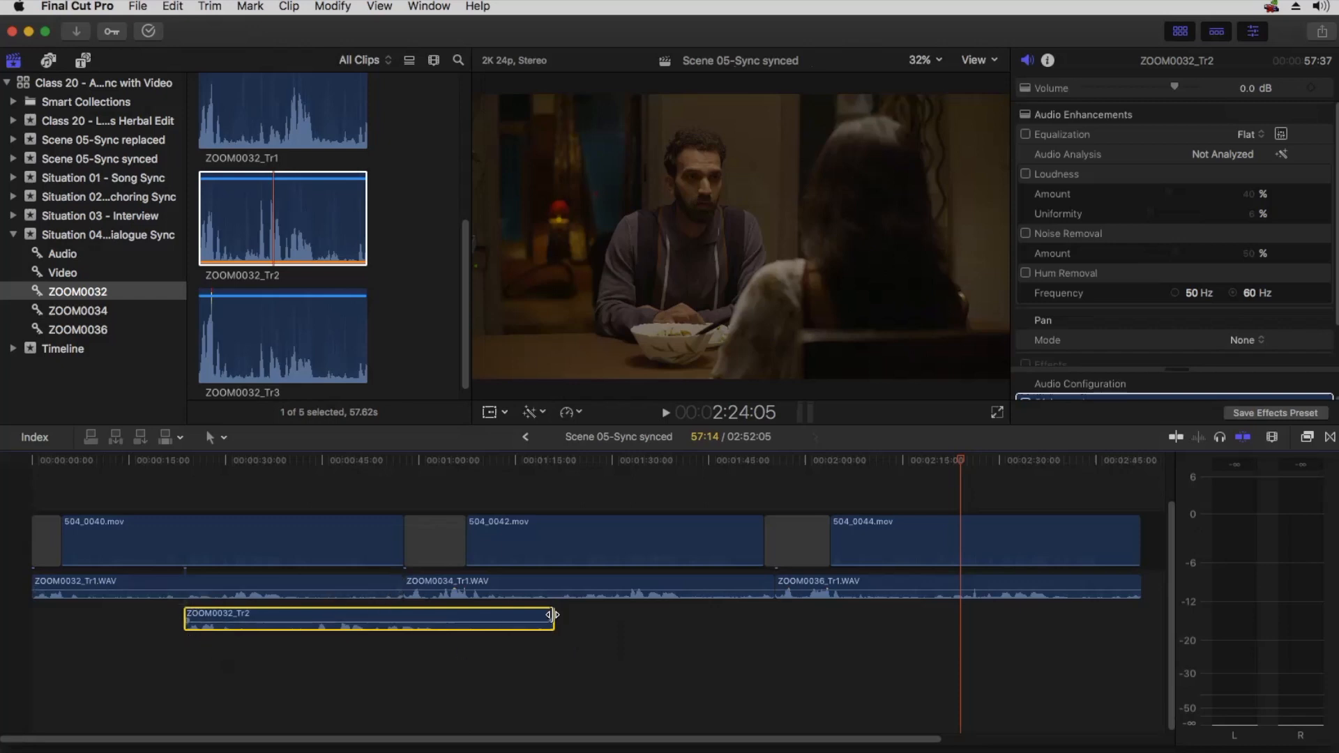
left_click_drag(491, 619, 329, 612)
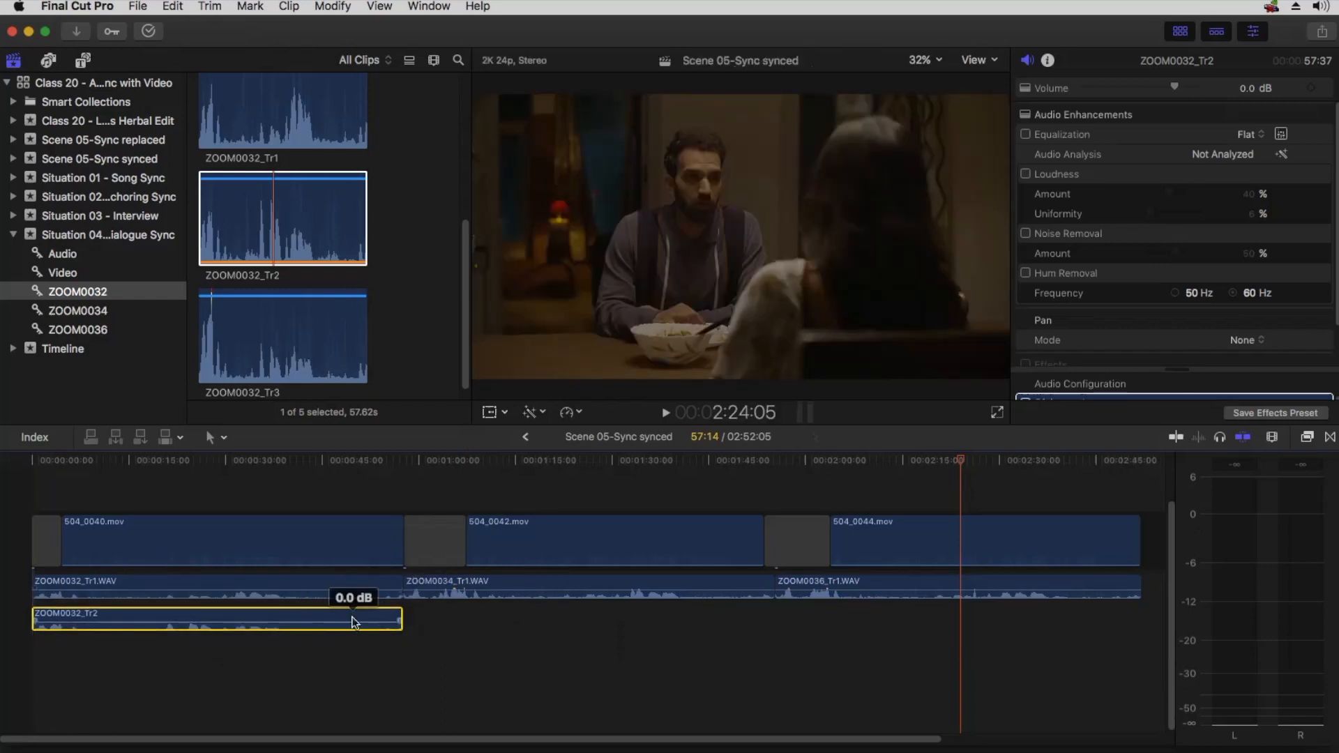
left_click(245, 326)
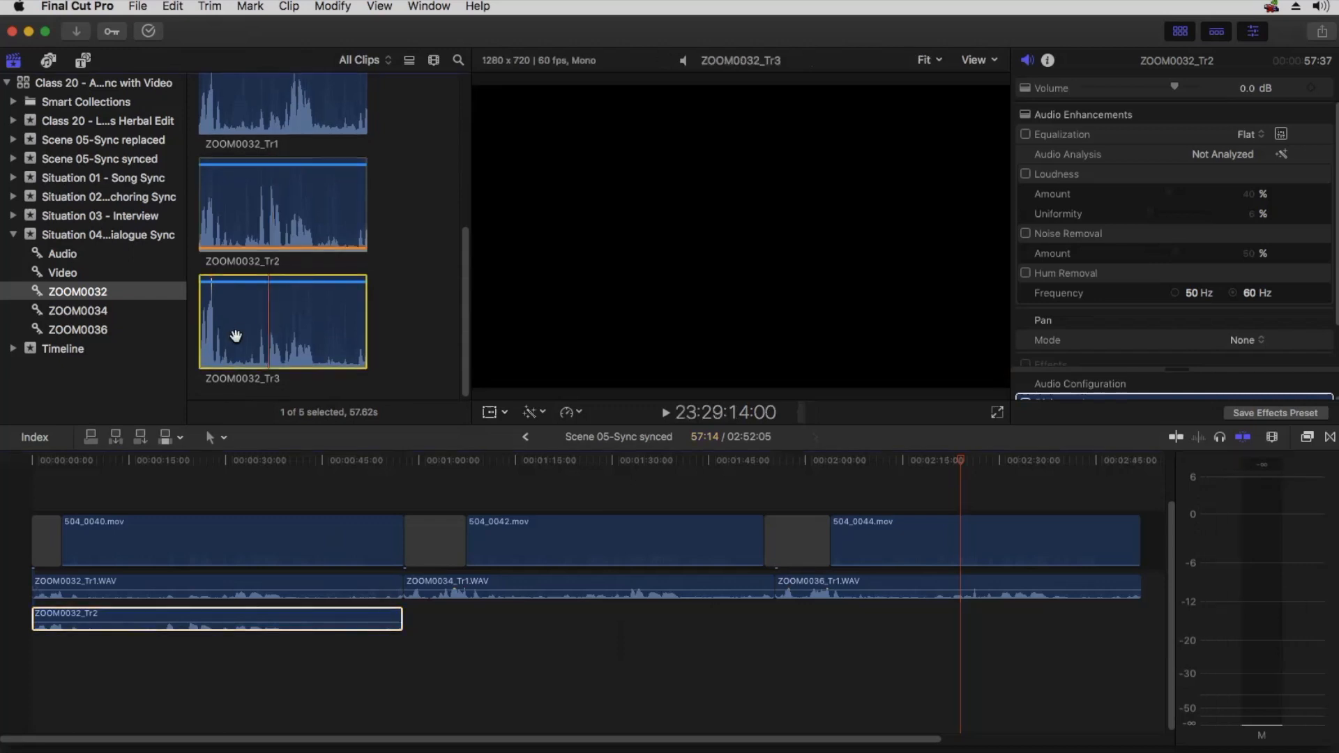
key("q")
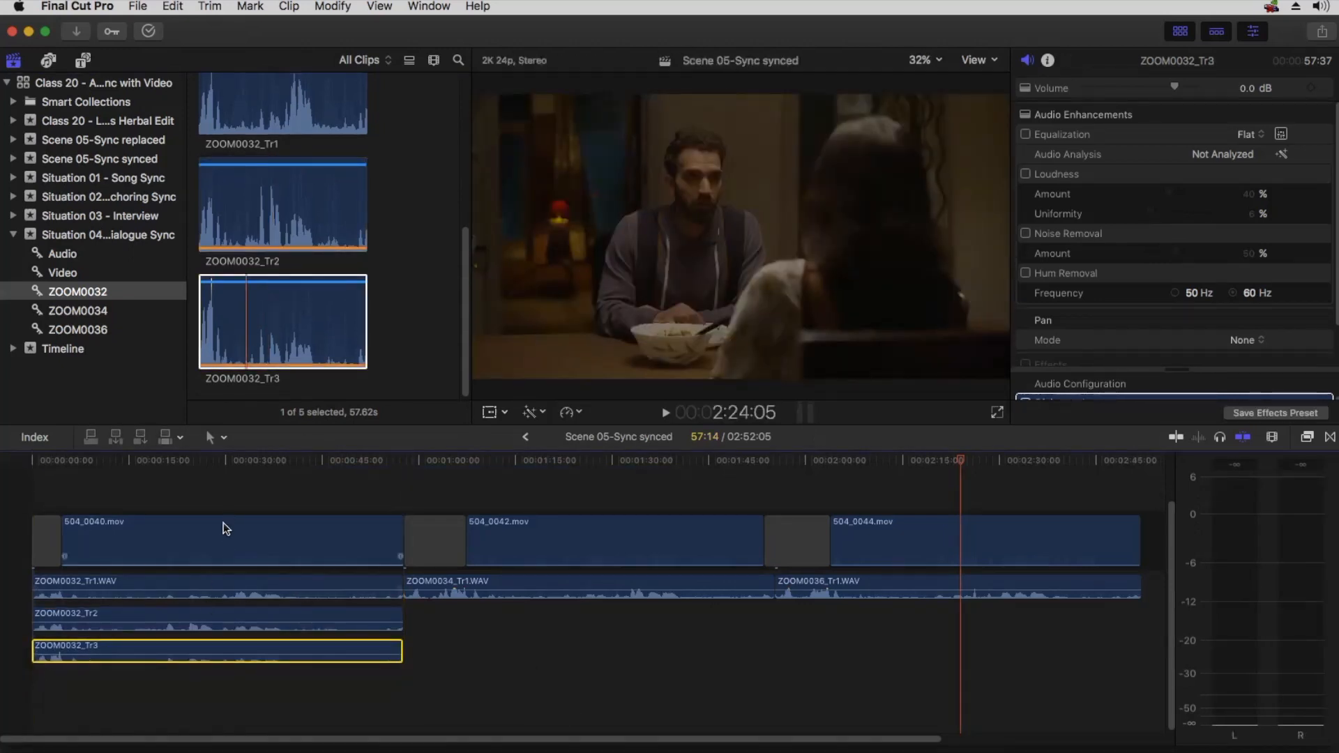
Add ZOOM0034_Tr2 beneath ZOOM0034_Tr1.WAV, in the same row as ZOOM0032_Tr2.
left_click(95, 316)
scroll(286, 204, "up", 2)
left_click_drag(248, 284, 407, 619)
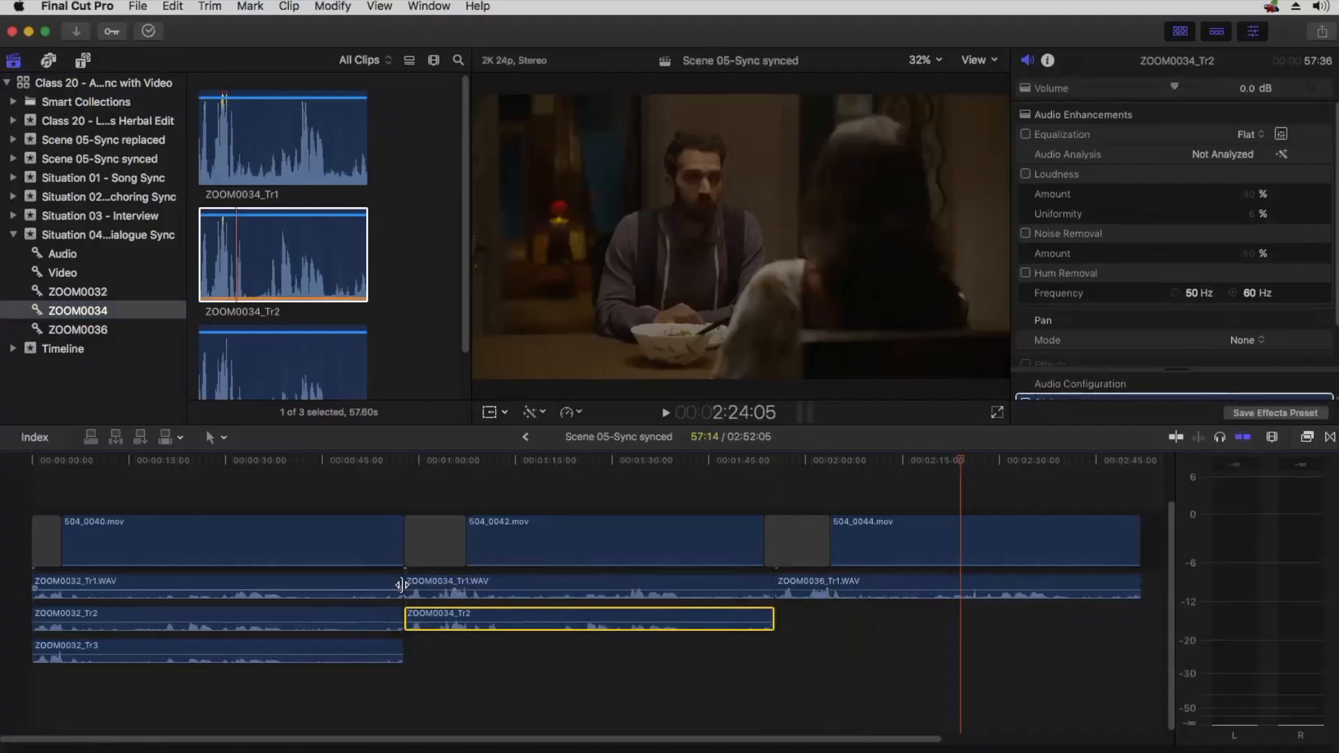
mouse_move(736, 619)
left_mouse_down()
mouse_move(835, 617)
mouse_move(698, 614)
mouse_move(727, 612)
left_mouse_up()
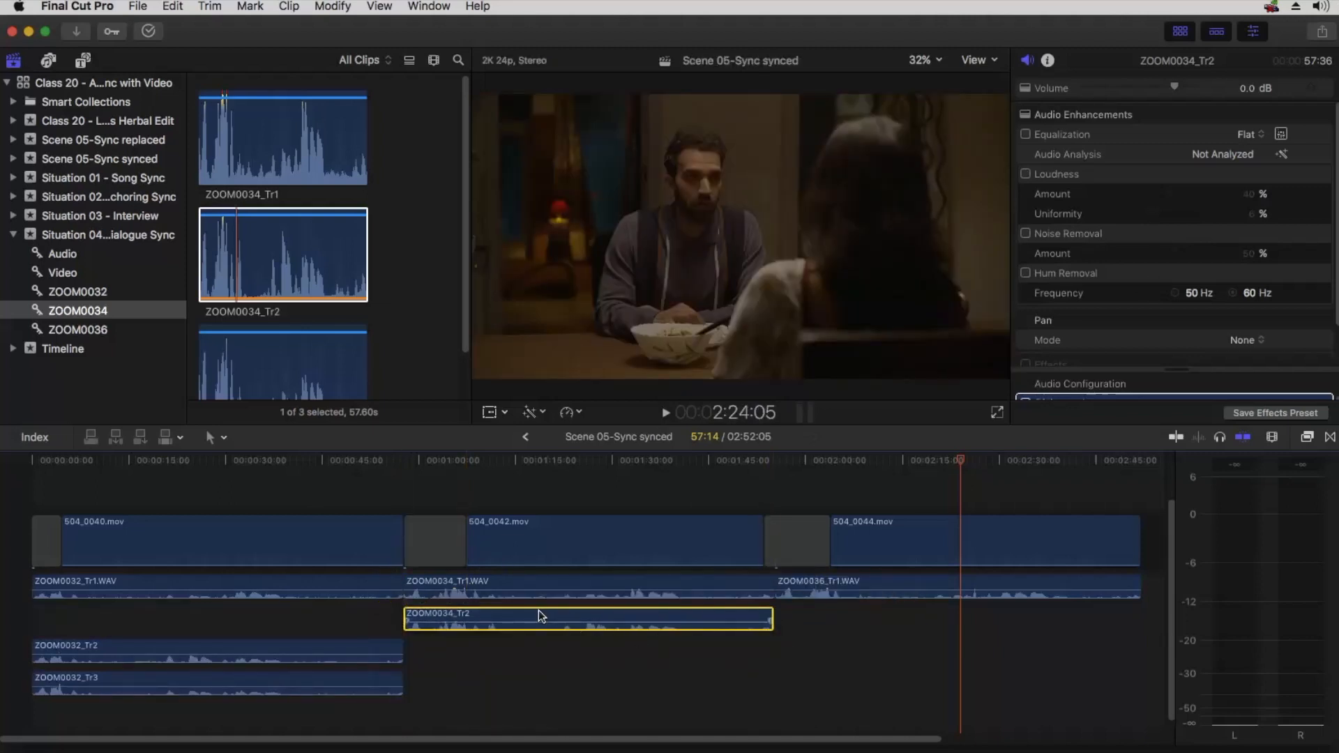
mouse_move(553, 614)
left_mouse_down()
mouse_move(542, 606)
mouse_move(548, 618)
left_mouse_up()
Align the start of ZOOM0034_Tr2 precisely with the start of ZOOM0034_Tr1.WAV.
left_click(395, 455)
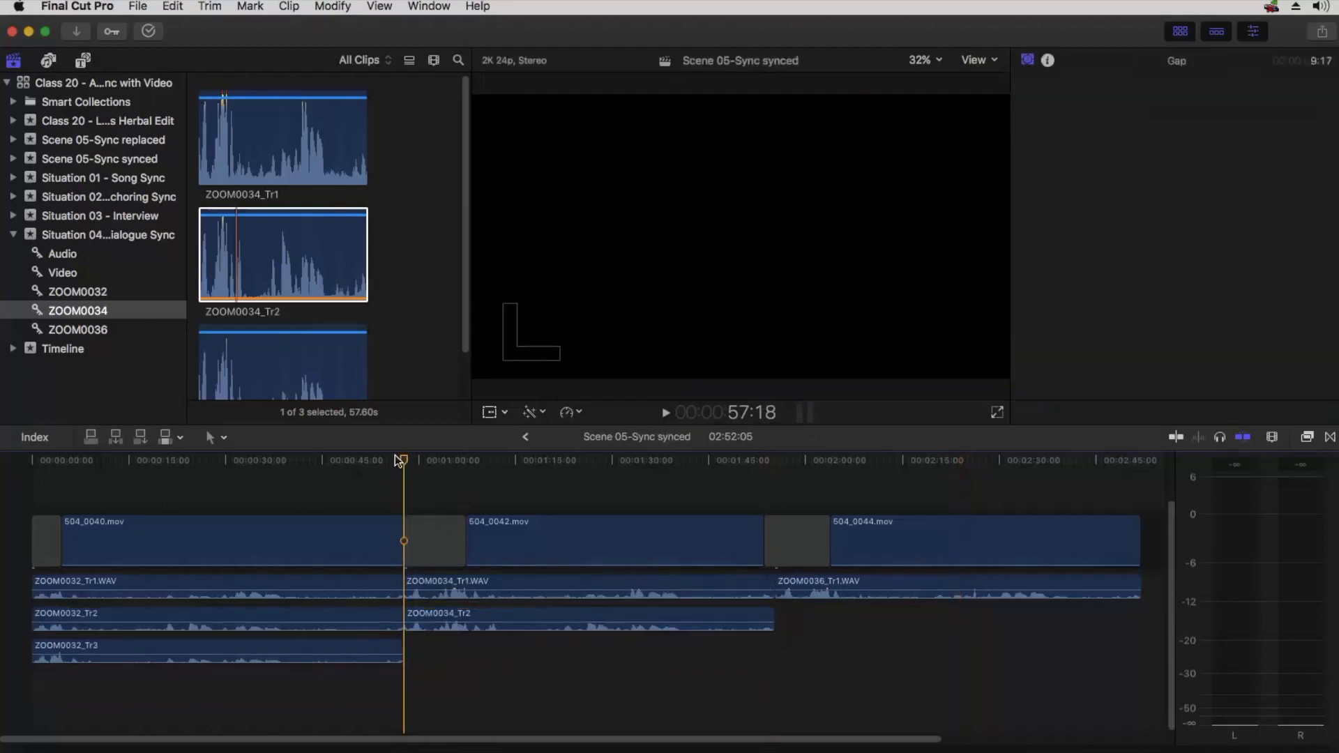
key("super+equal")
key("super+equal")
key("super+equal")
key("super+equal")
key("super+equal")
key("super+equal")
left_click(454, 618)
left_click_drag(454, 617, 431, 615)
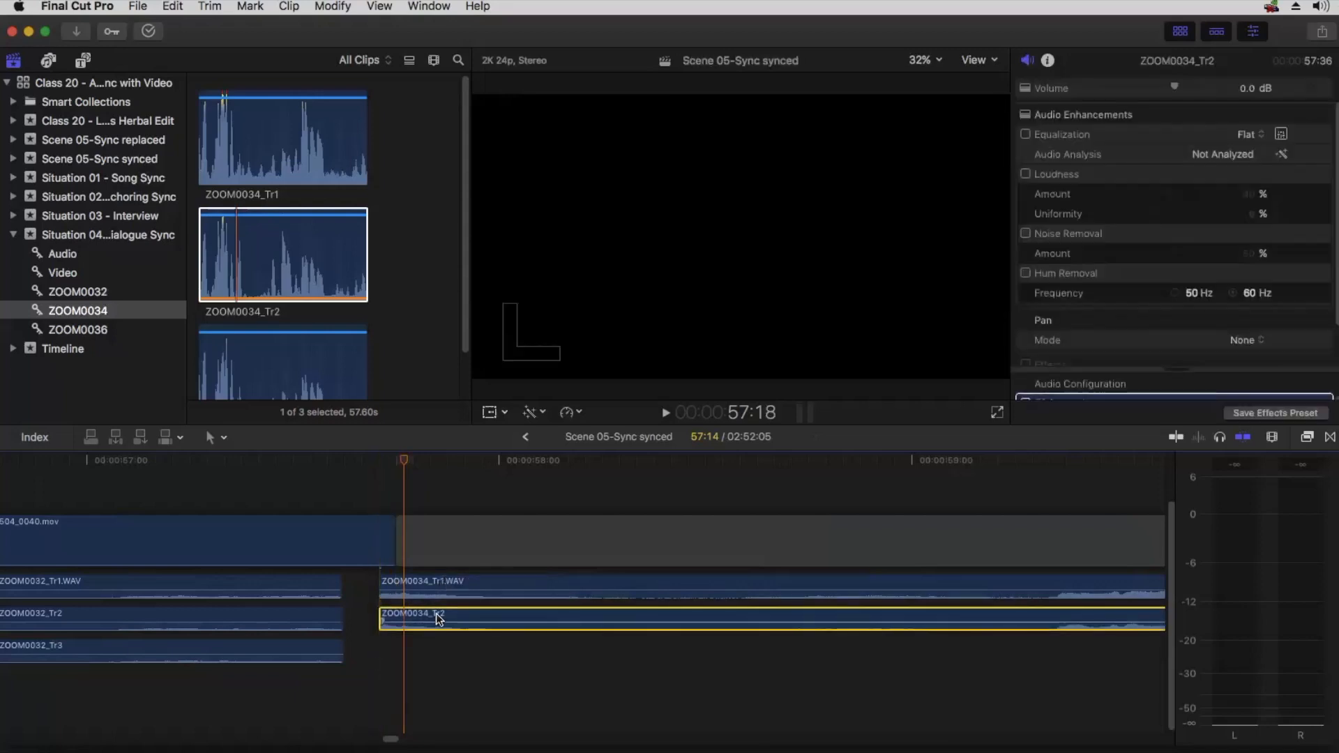
key("super+minus")
key("super+minus")
key("super+minus")
key("super+minus")
key("super+minus")
key("super+minus")
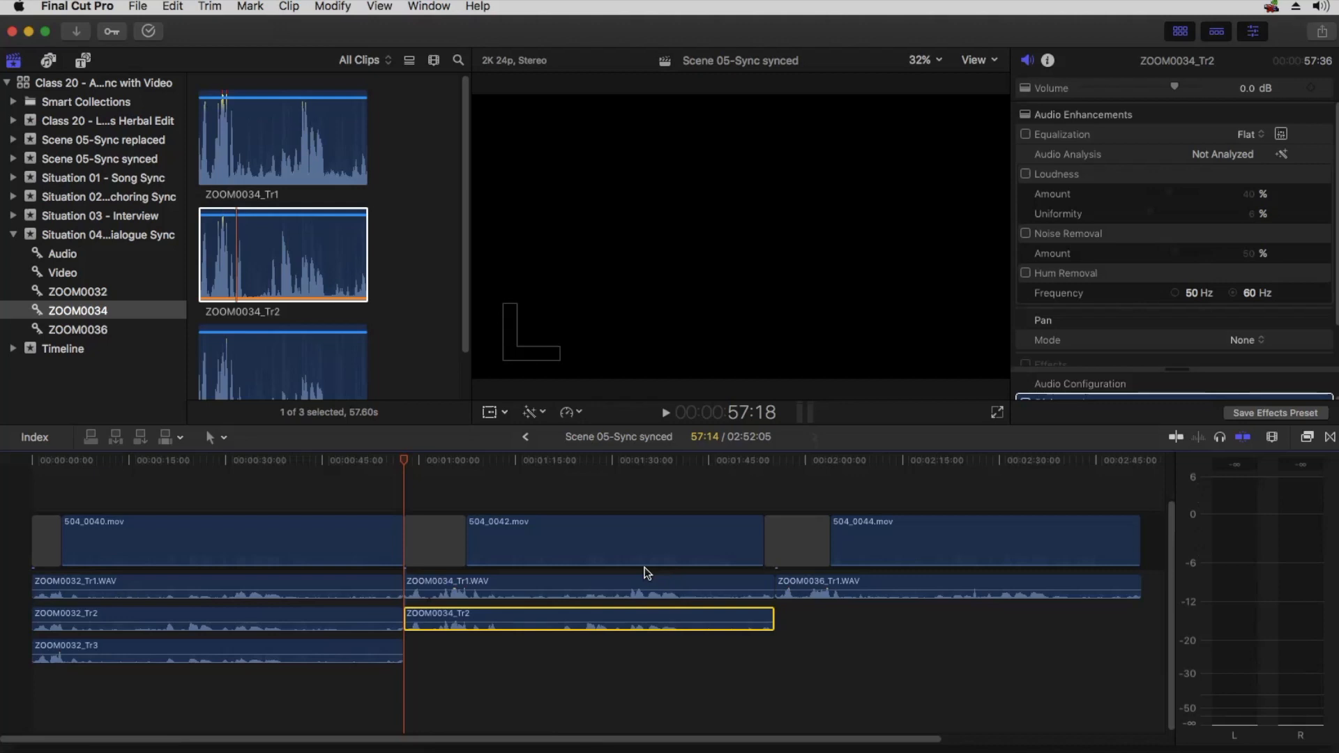
Add ZOOM0034_Tr3 beneath ZOOM0034_Tr2 and align its start precisely with the other ZOOM0034 tracks.
left_click_drag(271, 366, 423, 657)
key("super+equal")
key("super+equal")
key("super+equal")
key("super+equal")
key("super+equal")
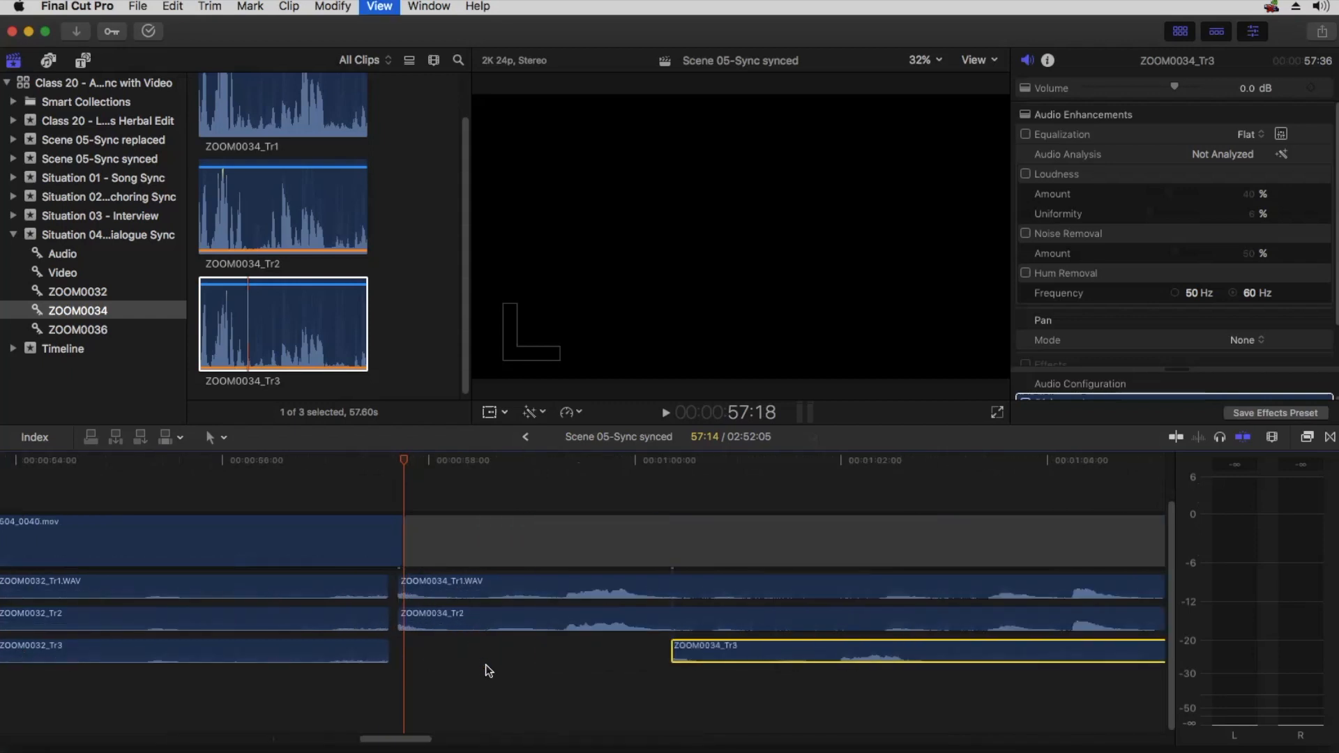
left_click_drag(973, 649, 413, 646)
key("shift+z")
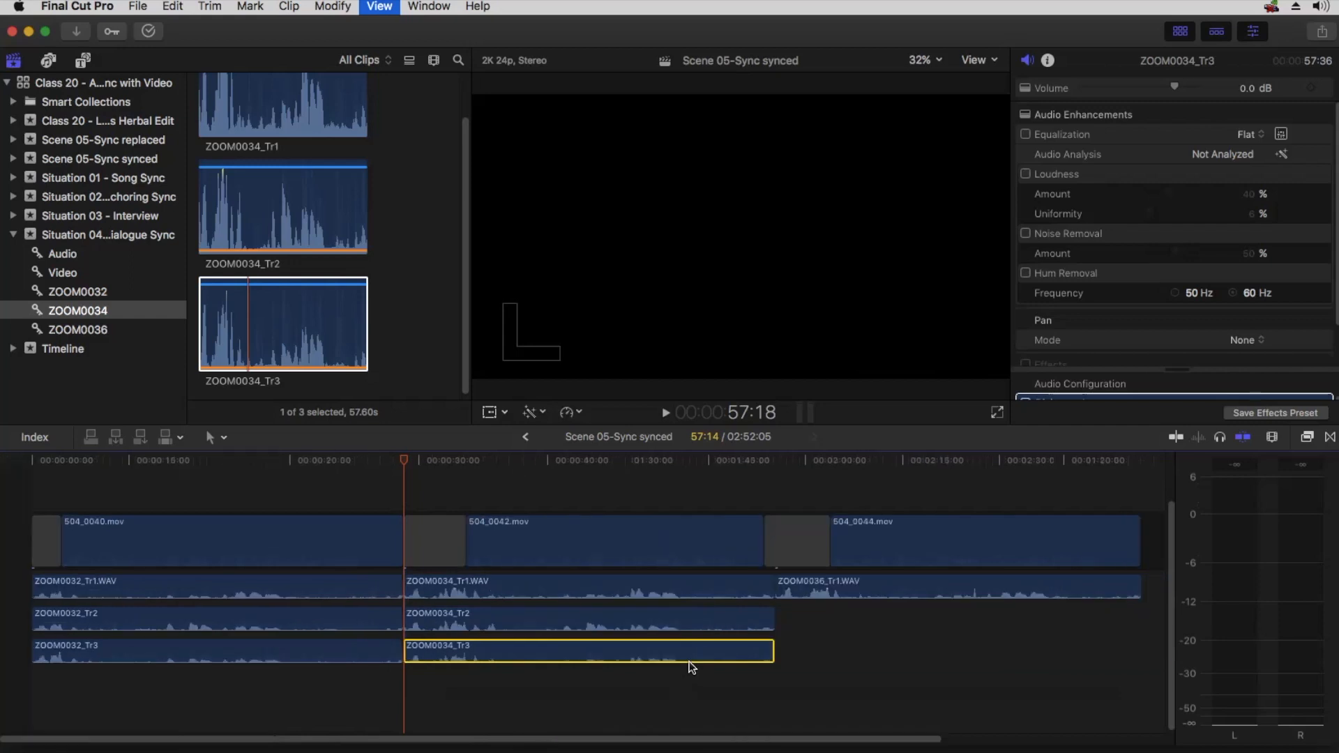
Add ZOOM0036_Tr2 and ZOOM0036_Tr3 beneath ZOOM0036_Tr1.WAV and check that all three tracks start together.
left_click(72, 329)
left_click_drag(243, 213, 790, 630)
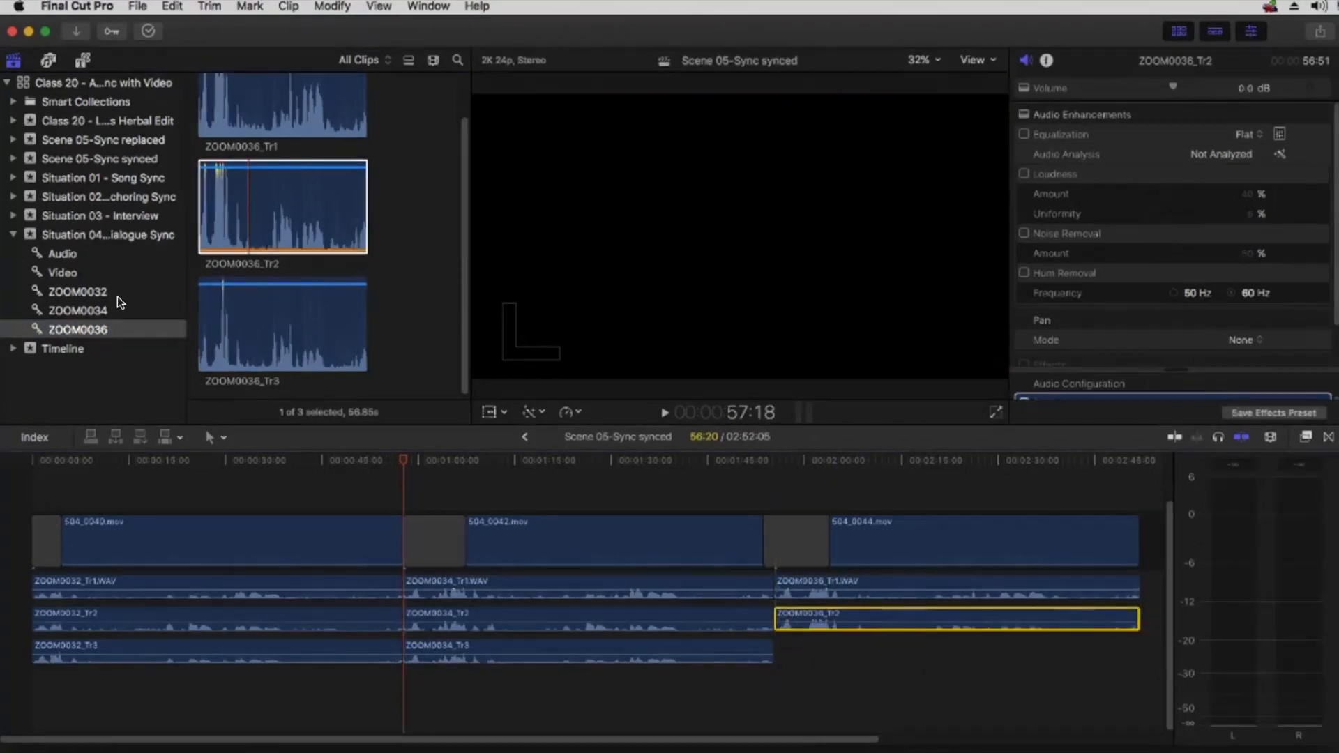
left_click_drag(216, 323, 781, 648)
left_click(780, 459)
key("super+equal")
key("super+equal")
key("super+equal")
key("super+equal")
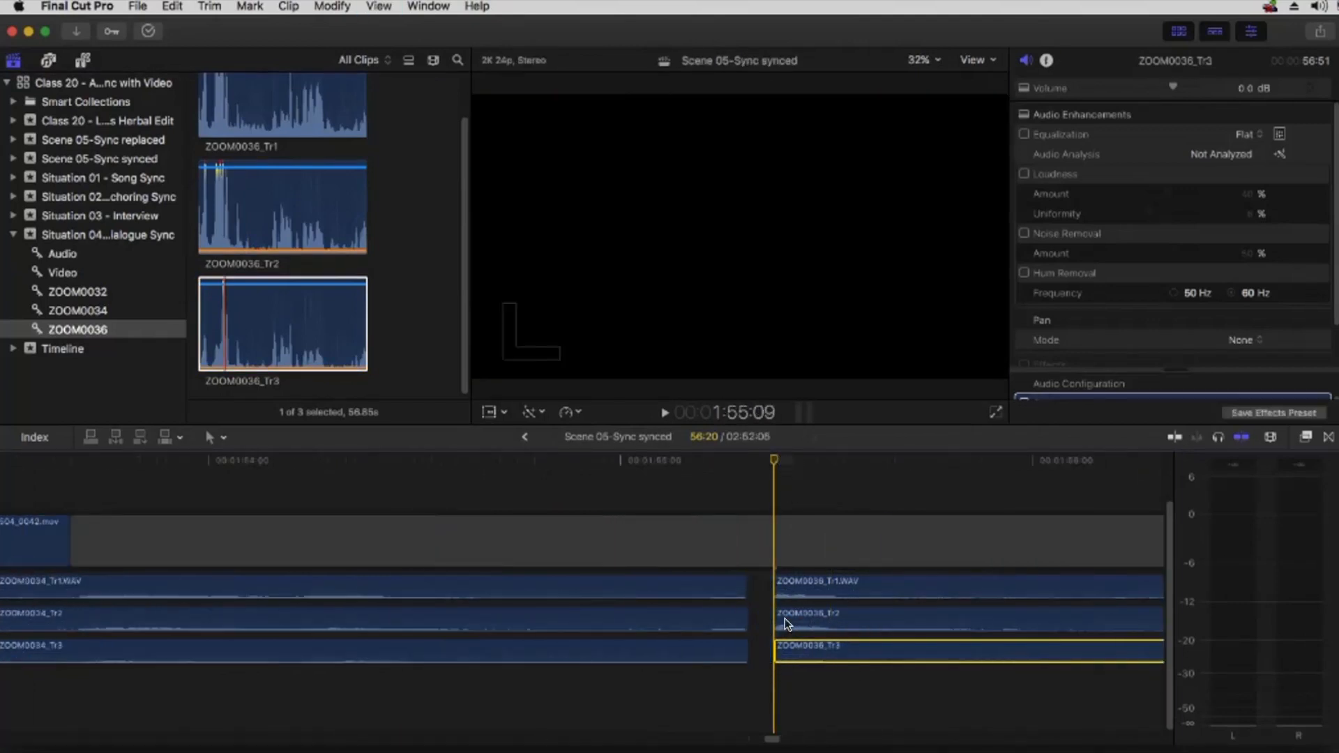
key("super+minus")
key("super+minus")
key("super+minus")
key("super+minus")
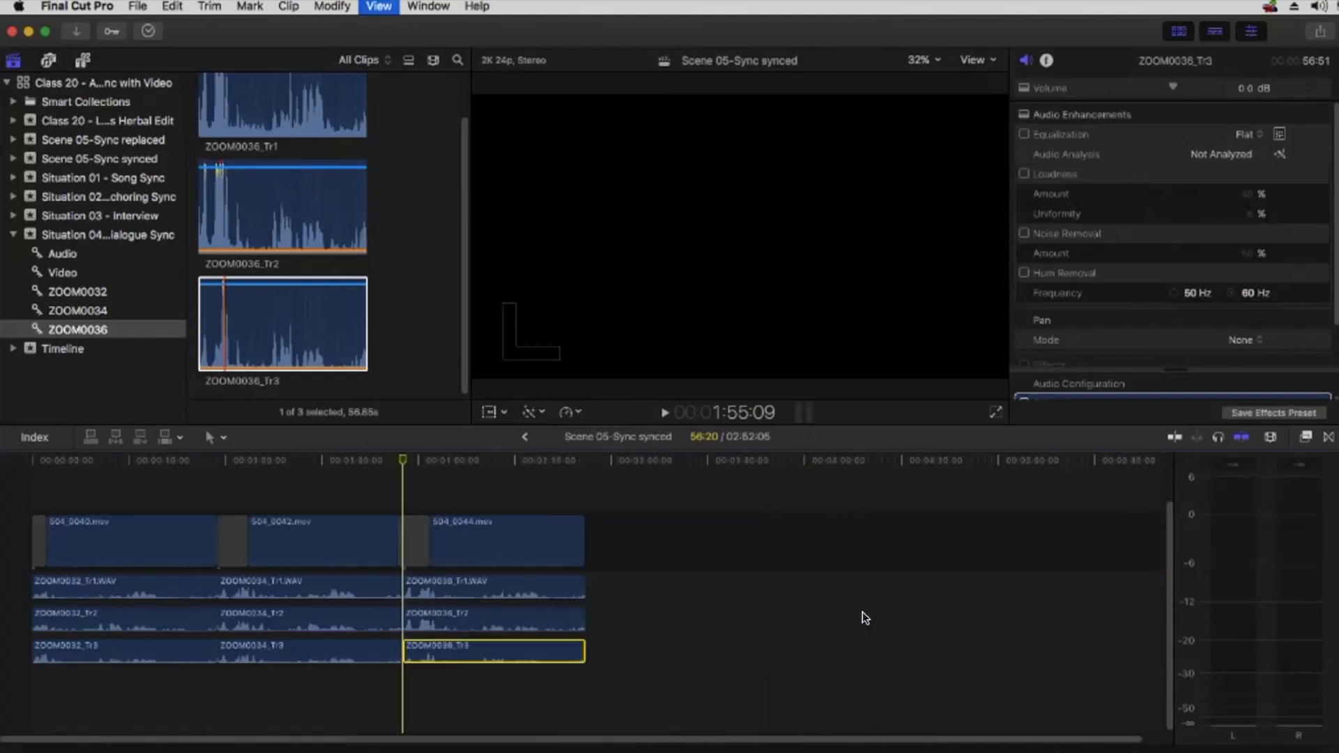
Play parts of each of the three clips to check the sync with all ZOOM tracks added.
left_click(115, 458)
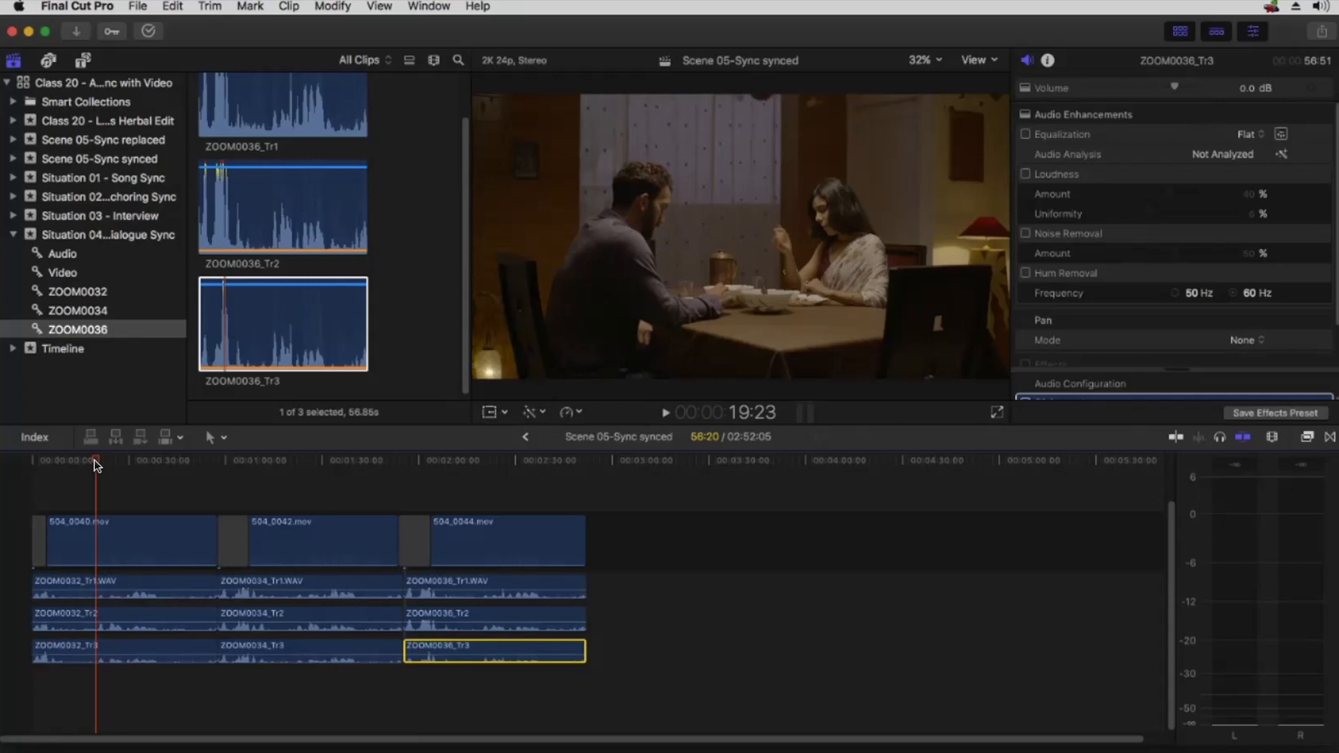
key("space")
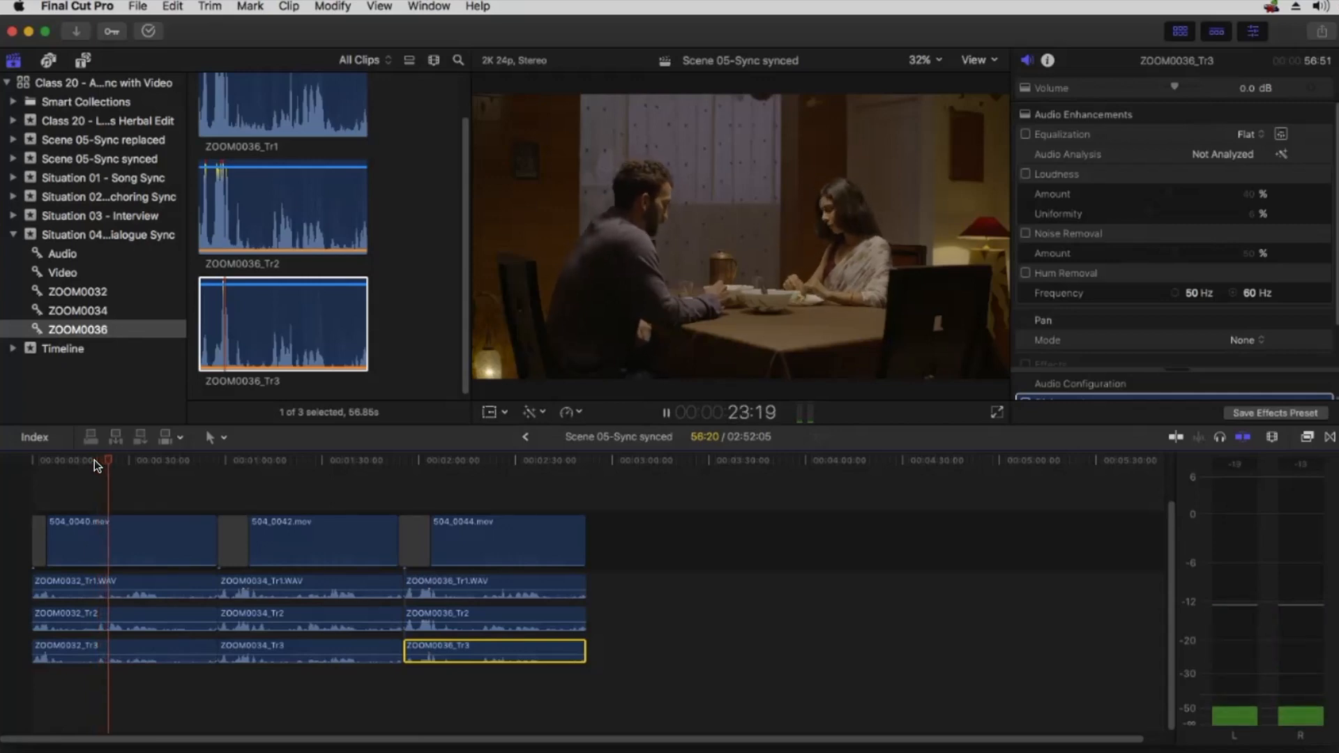
key("space")
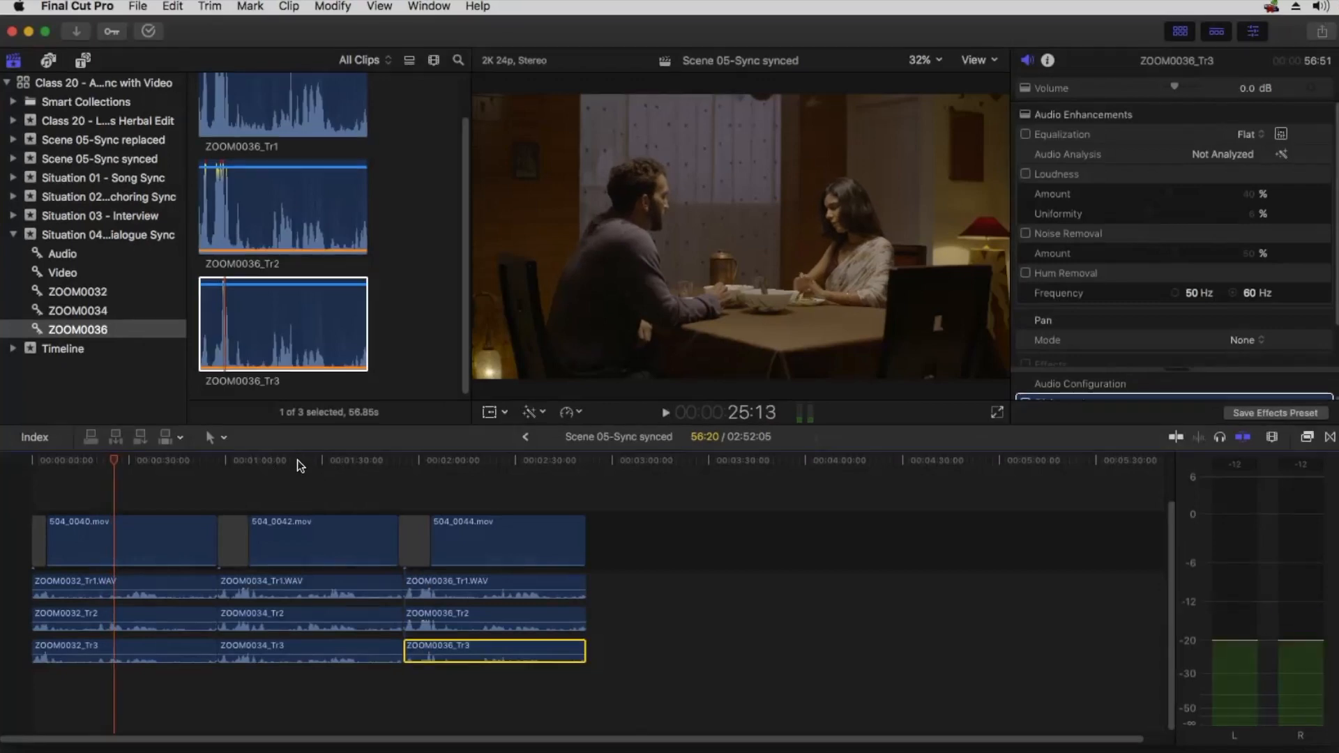
left_click(305, 459)
key("space")
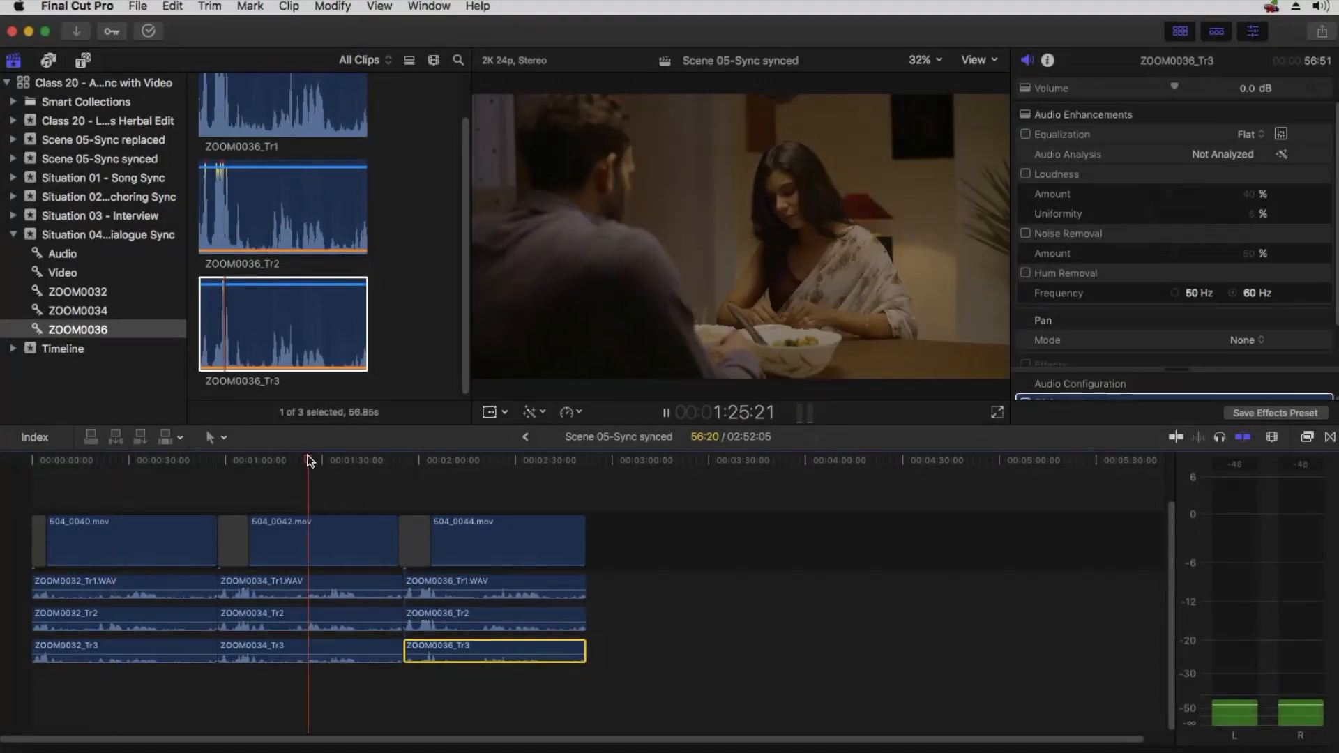
key("space")
left_click_drag(325, 460, 331, 461)
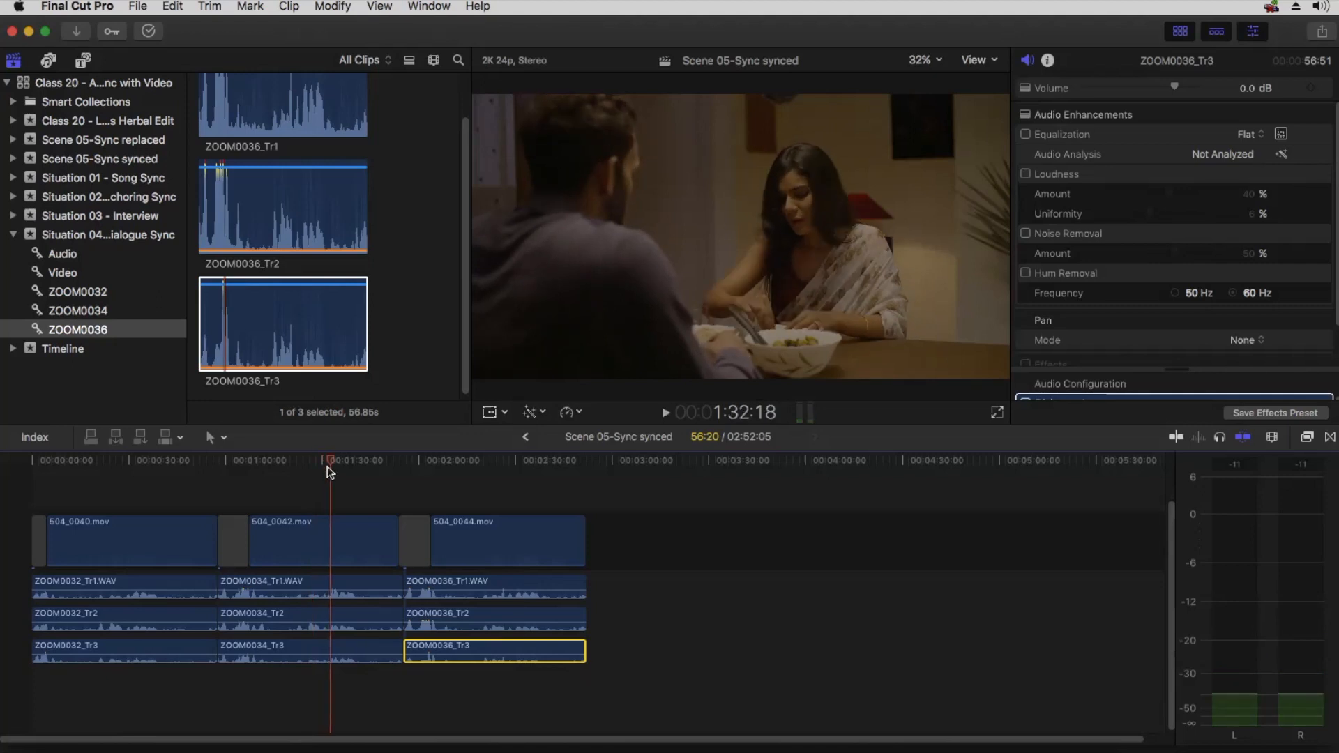
key("space")
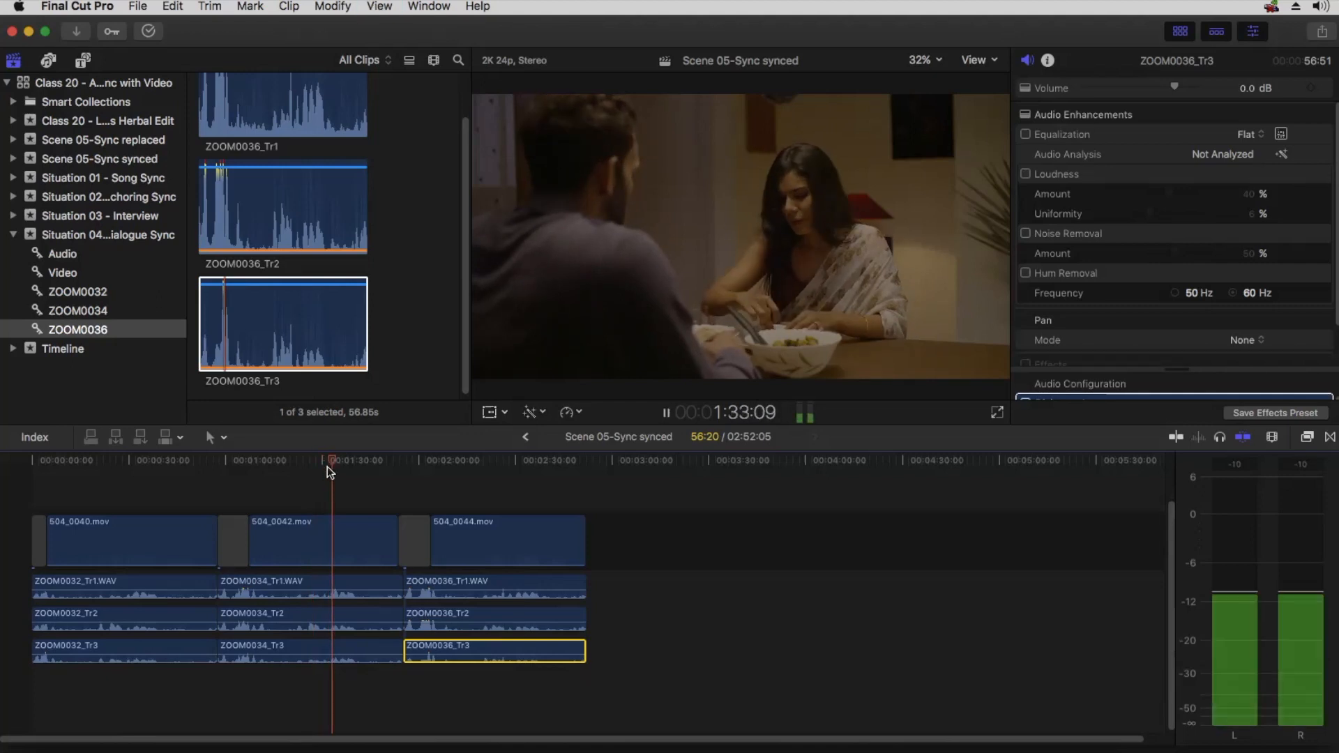
left_click_drag(480, 461, 476, 456)
key("space")
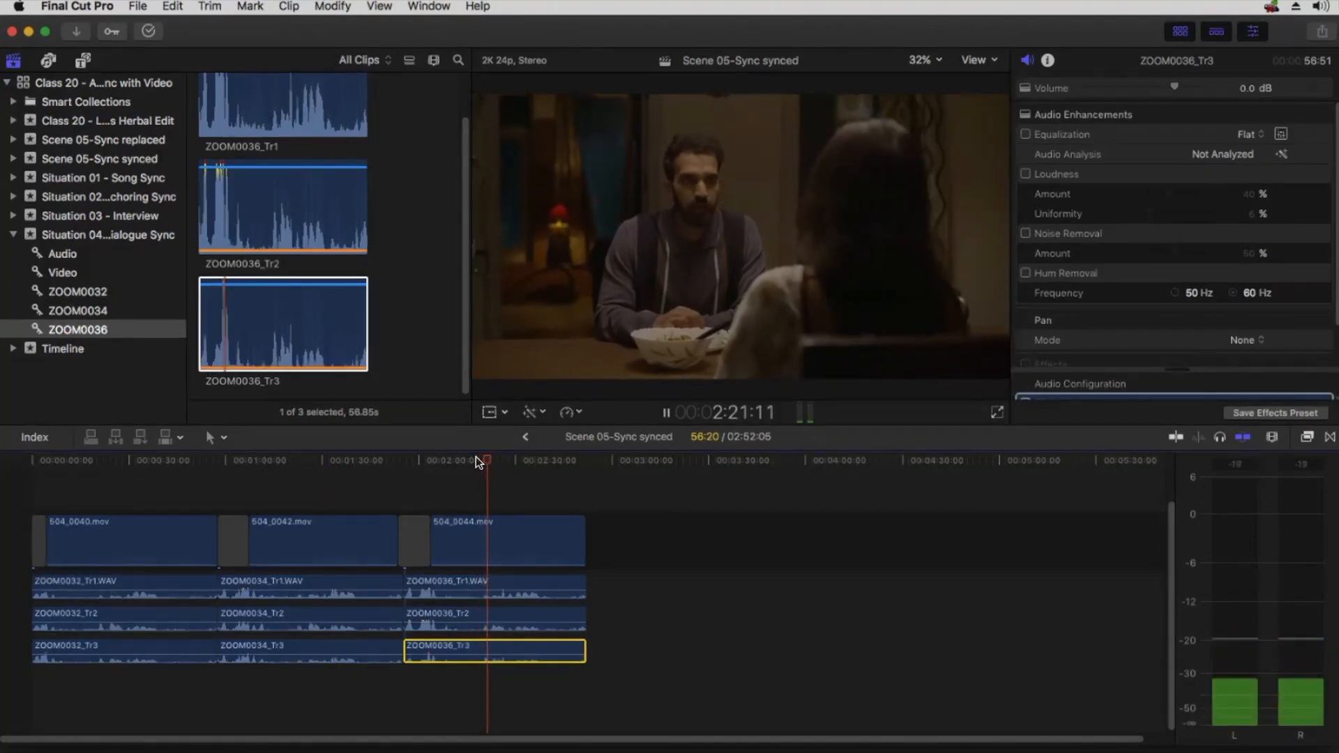
key("space")
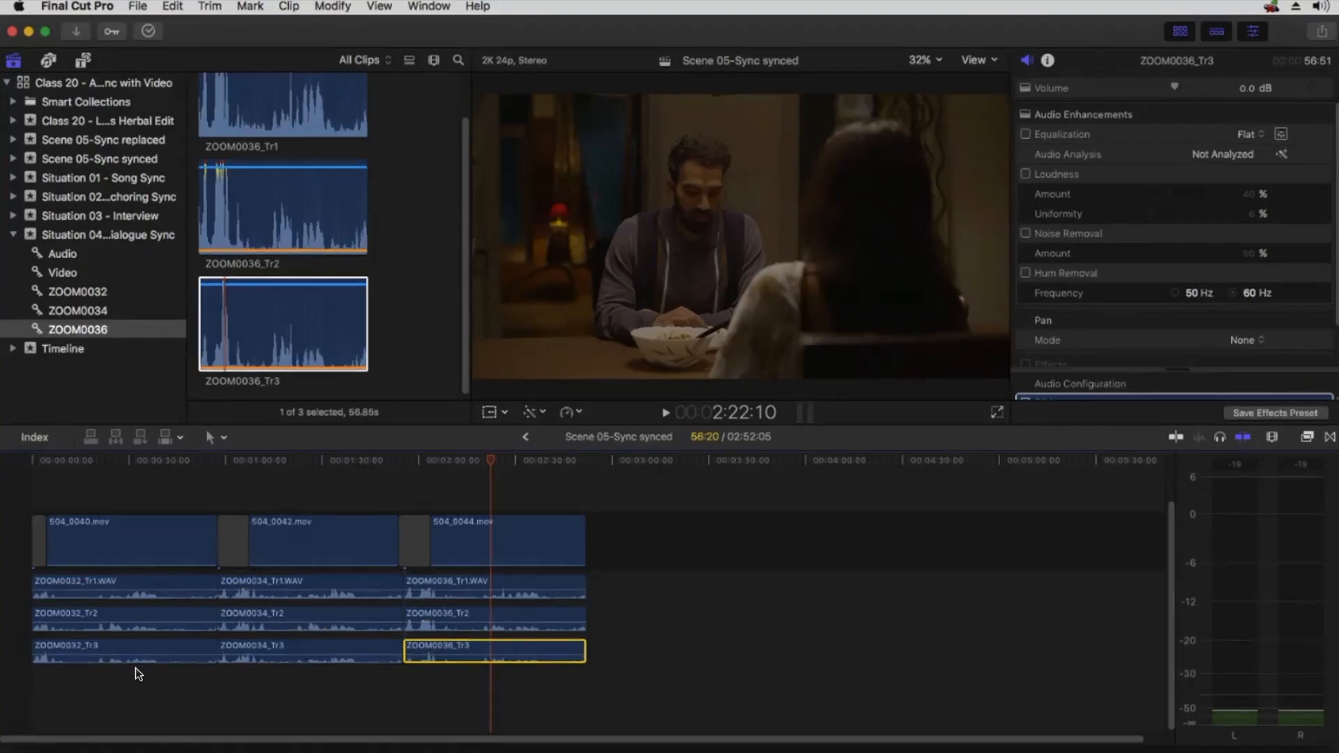
Check the compound clip option for 504_0040.mov with its three ZOOM0032 tracks, and open the Scene 05-Sync replaced event.
left_click(113, 558)
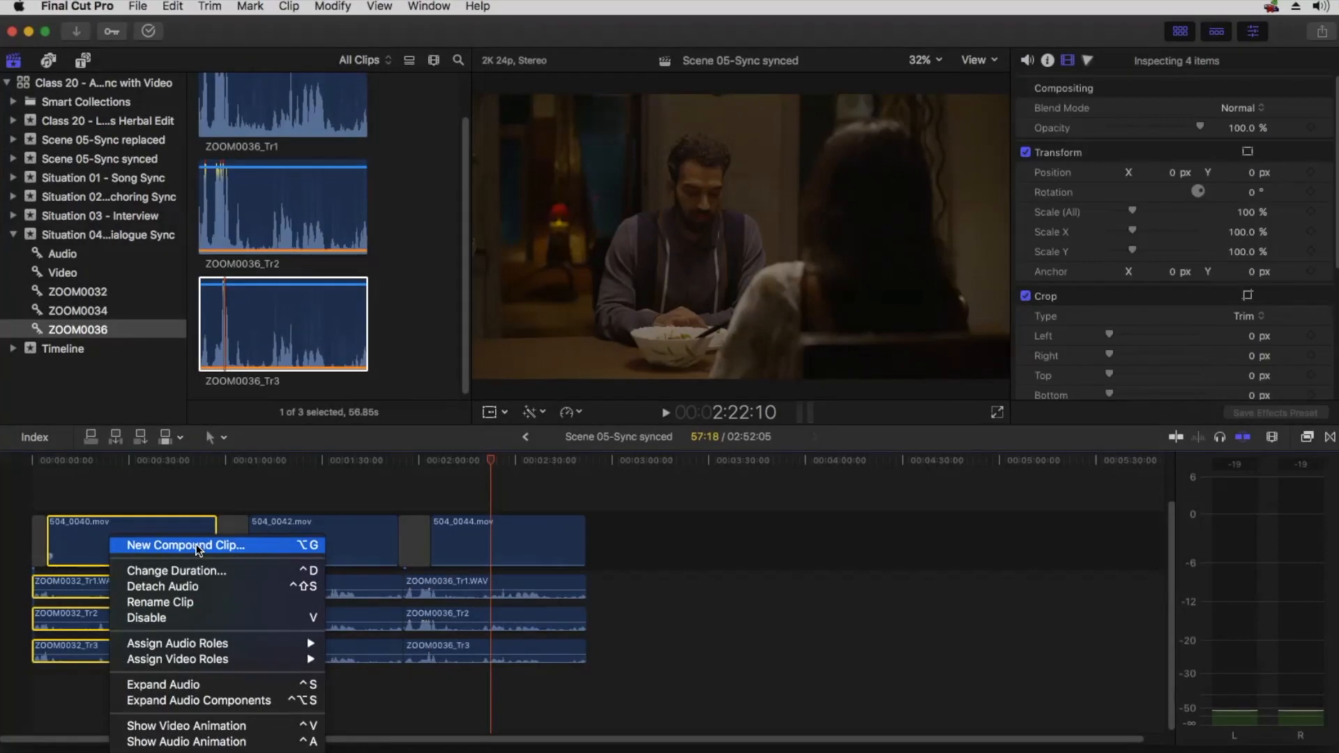
left_click(225, 486)
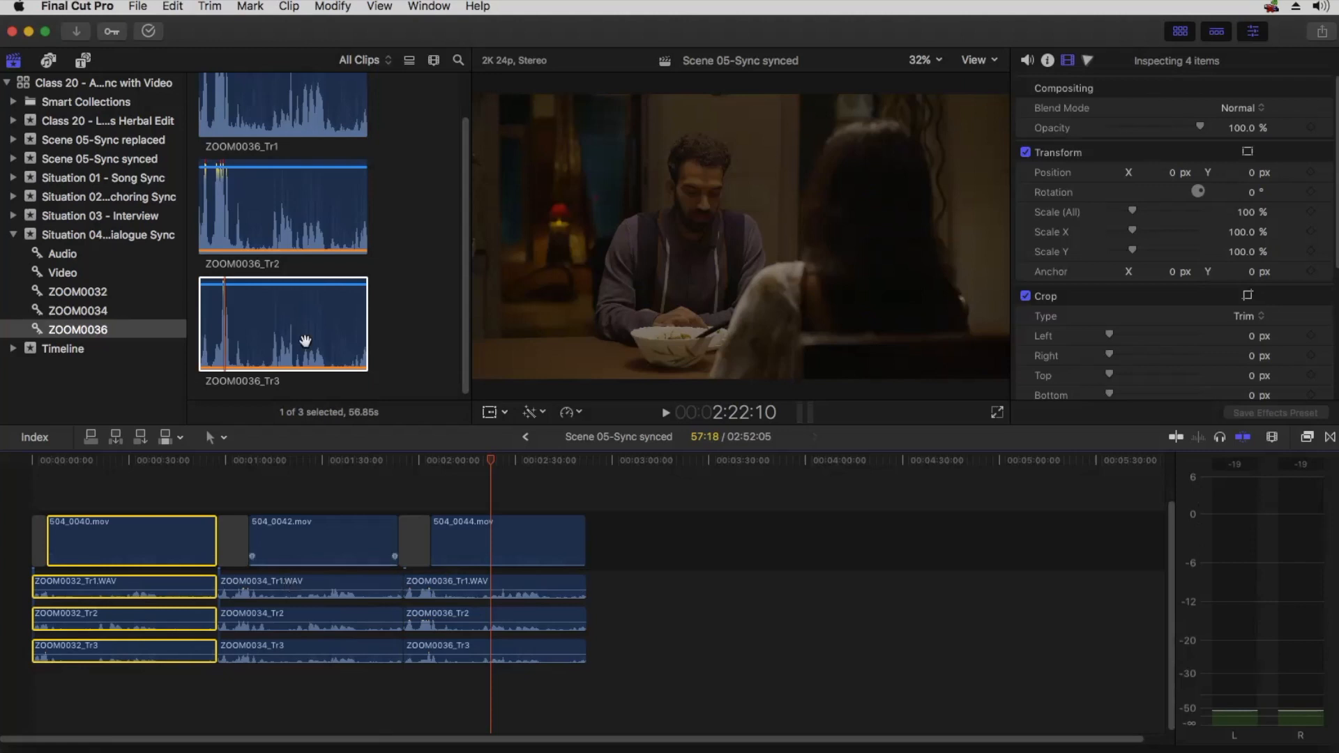
left_click(122, 143)
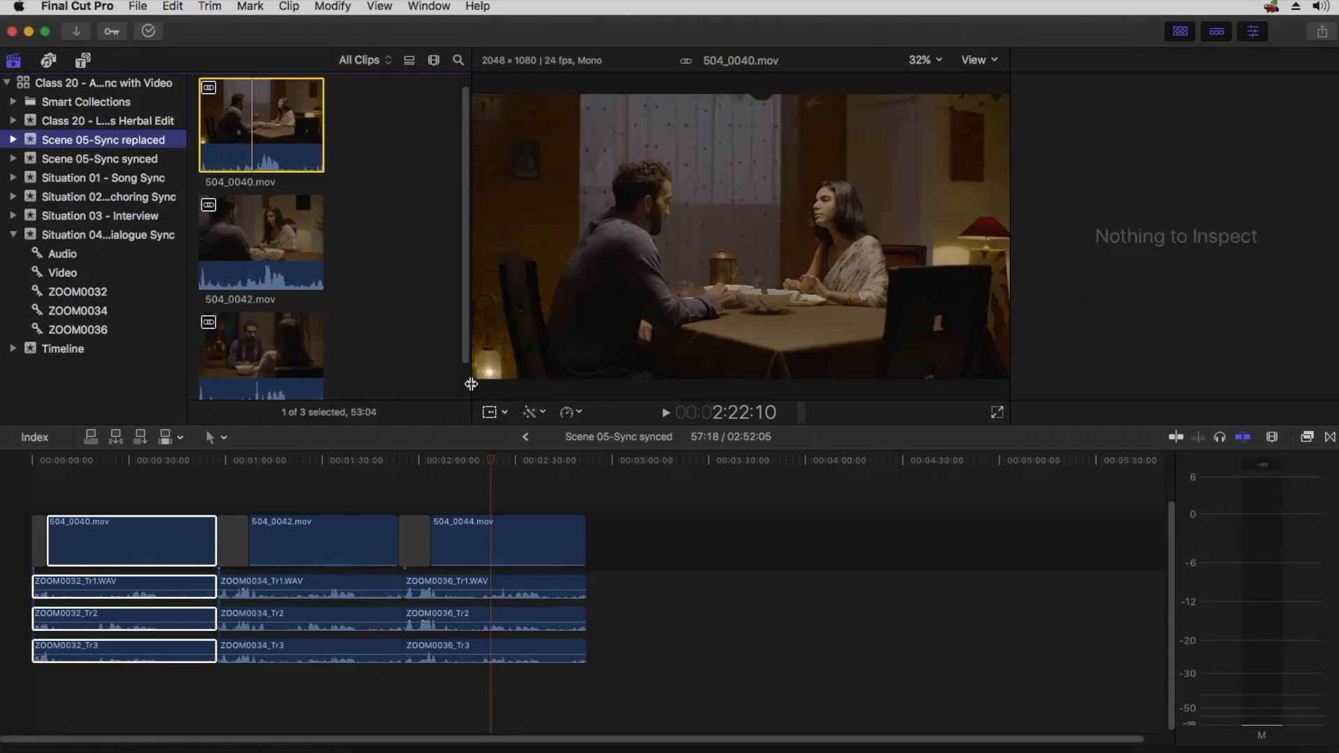
Return to the Situation 04 - Dialogue Sync project and delete everything in its timeline.
left_click(526, 438)
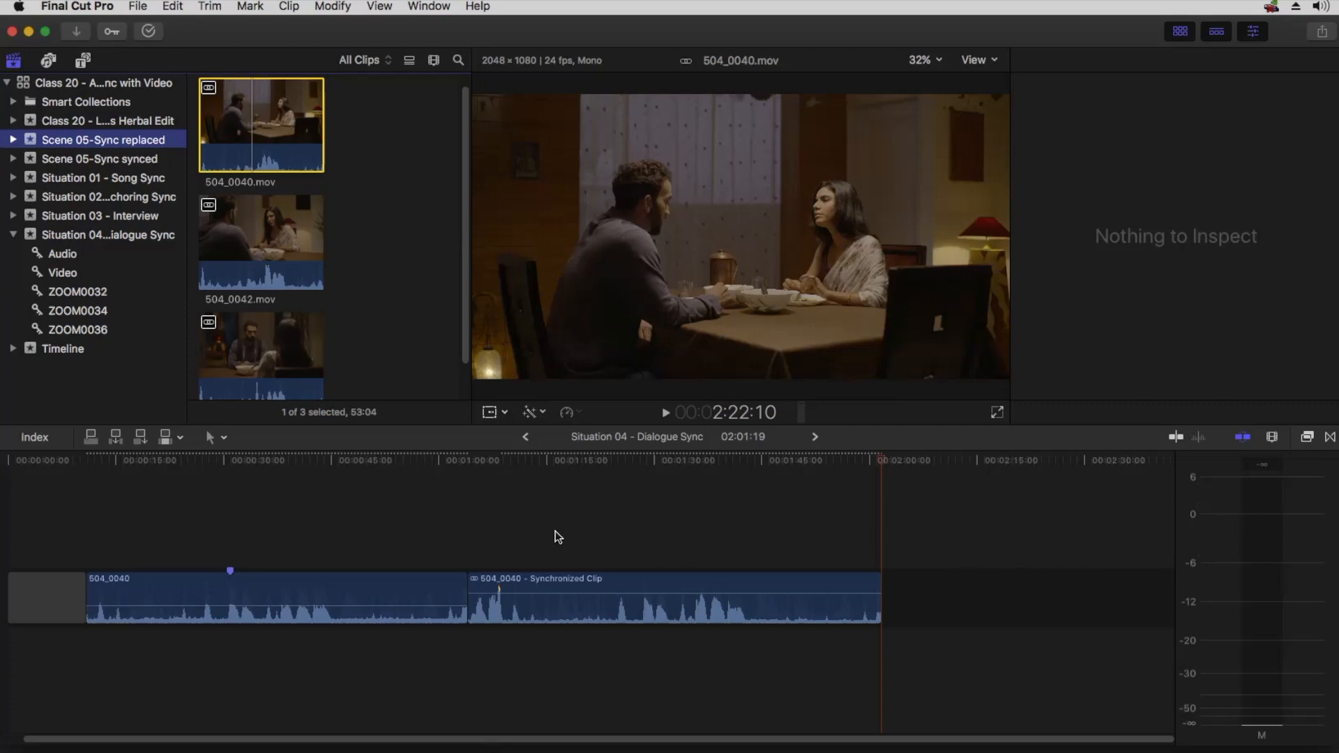
left_click(606, 595)
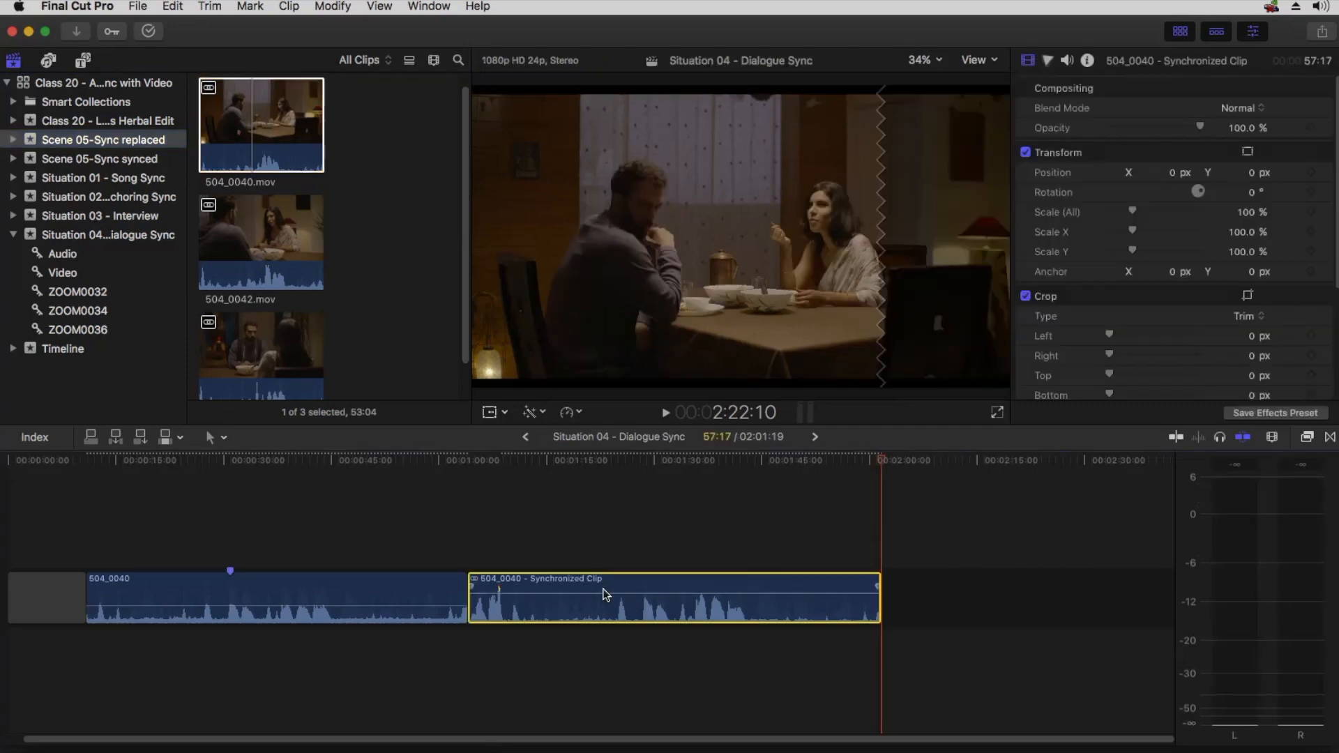
key("Delete")
left_click_drag(424, 500, 94, 662)
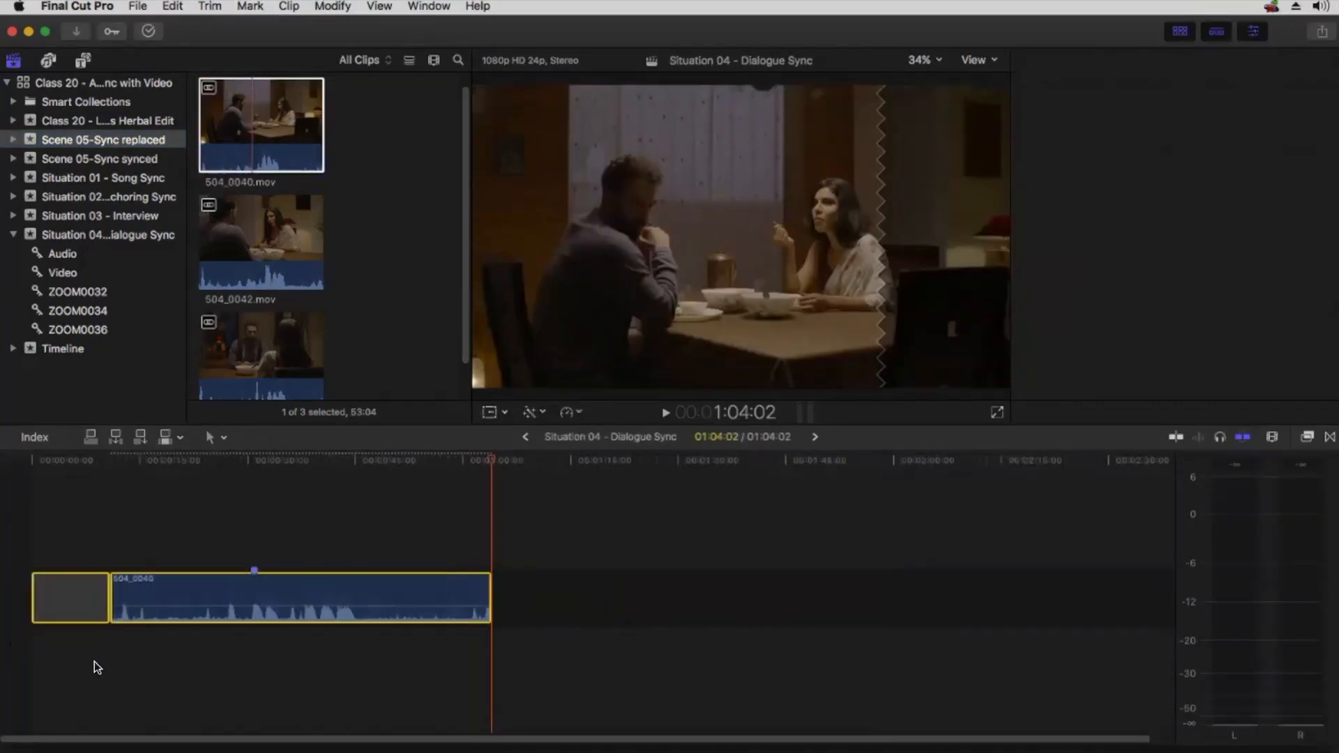
key("Delete")
Place all three clips of the Scene 05-Sync replaced event at the start of the empty timeline.
left_click(250, 113)
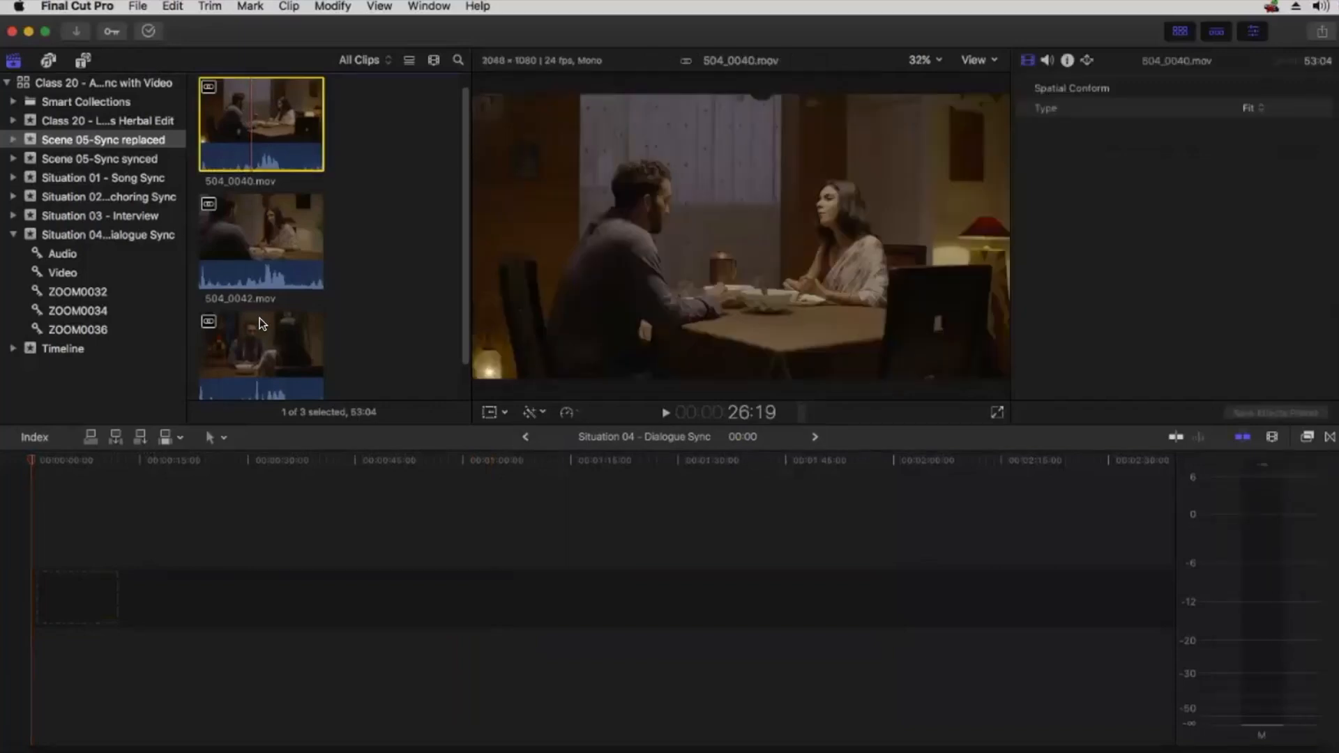
left_click(258, 319, "shift")
left_click_drag(255, 307, 77, 579)
left_click(171, 538)
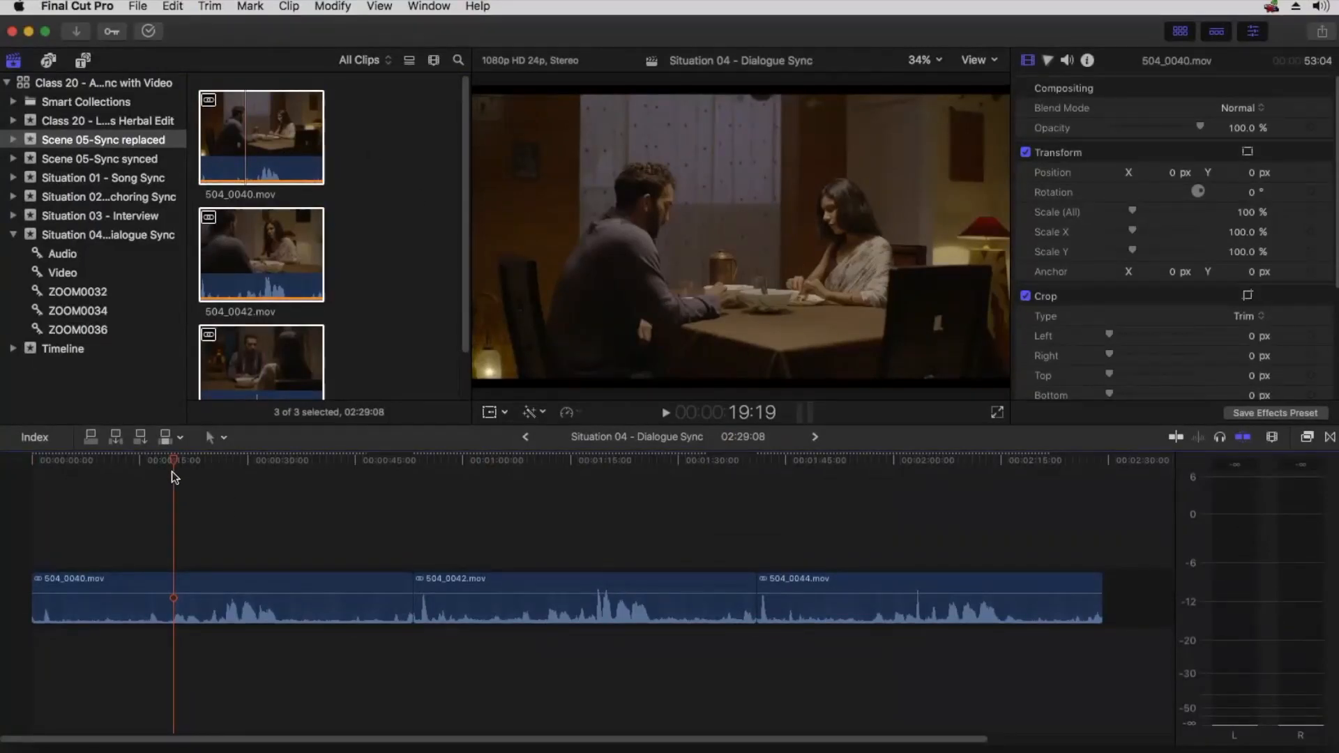
Inspect the contents of the 504_0040.mov and 504_0042.mov clips and return to the project timeline.
double_click(206, 584)
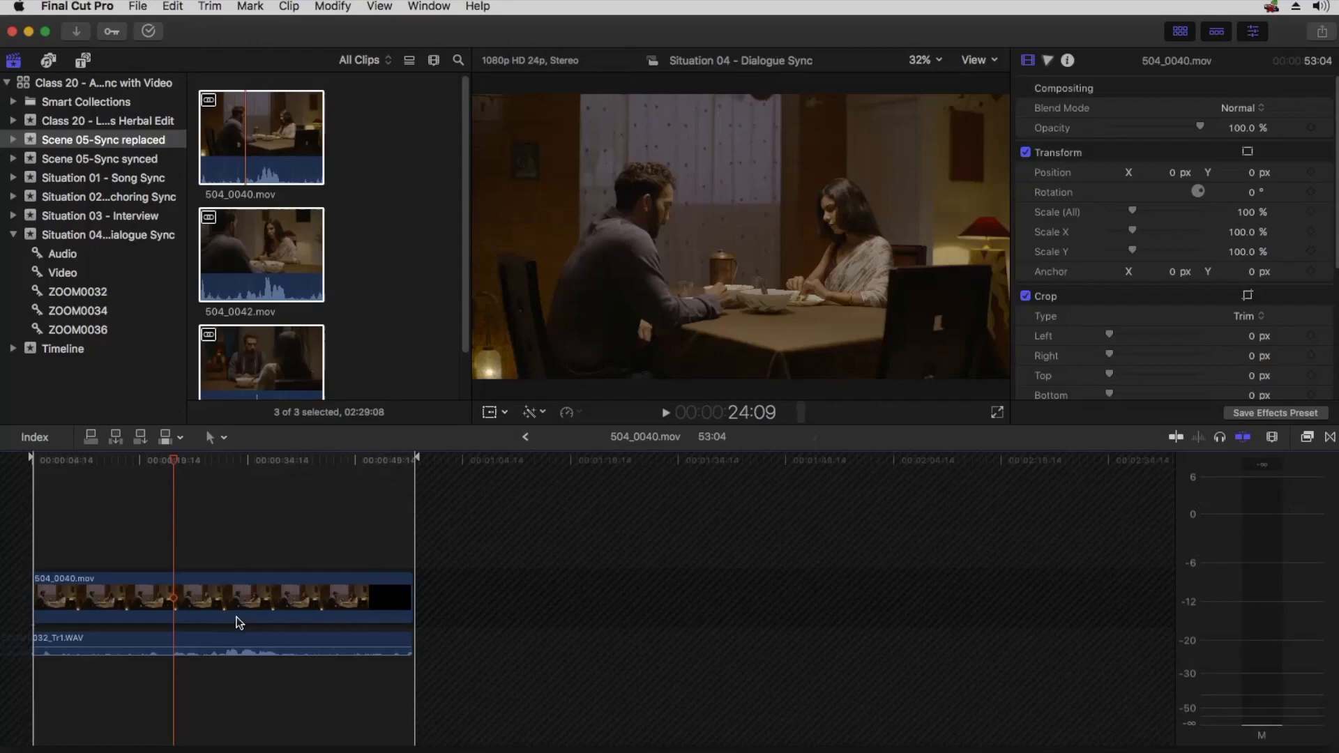
left_click(526, 437)
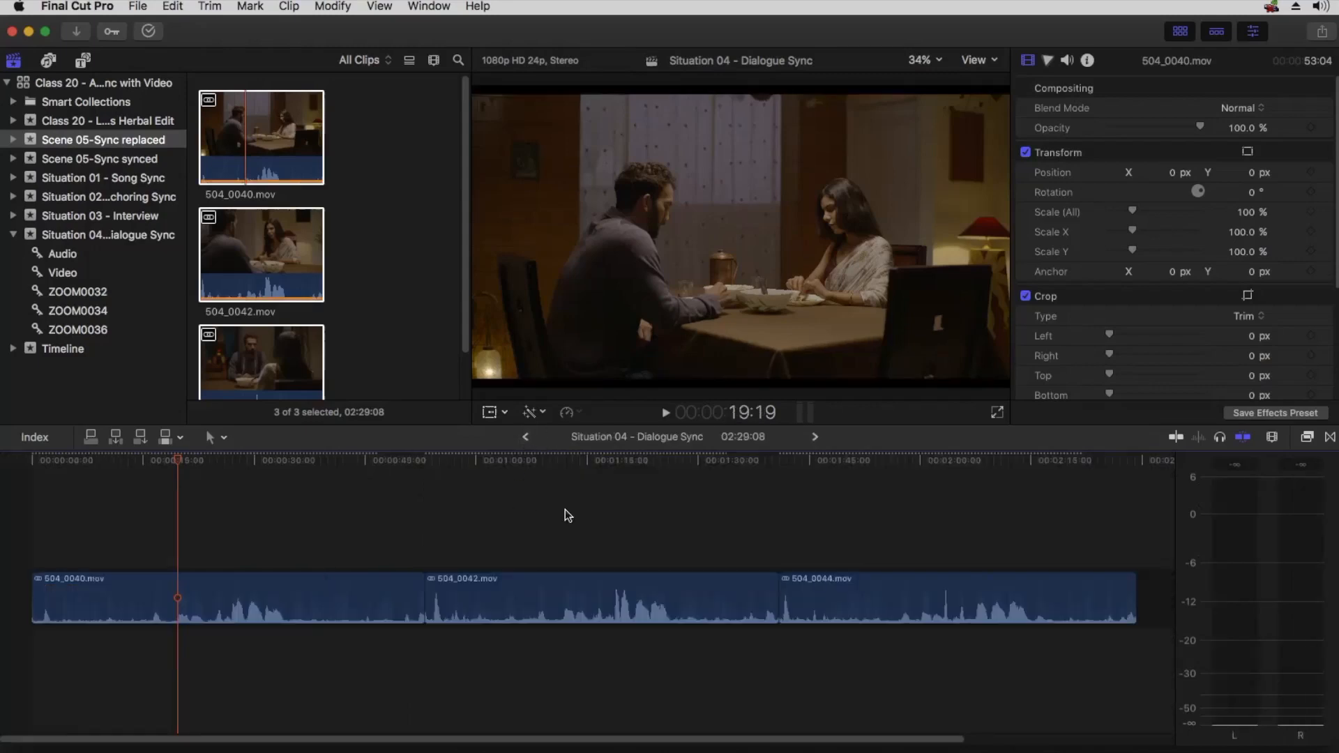
left_click(548, 466)
double_click(551, 578)
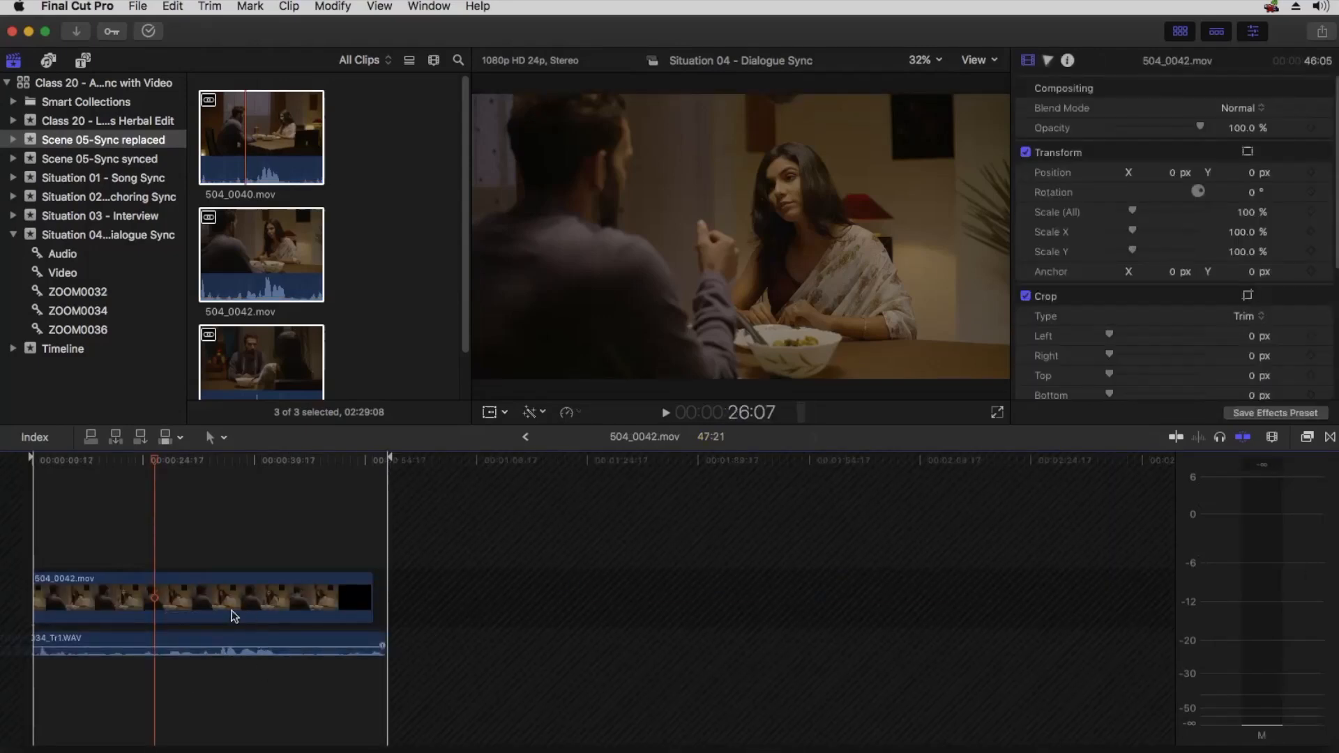
left_click(525, 437)
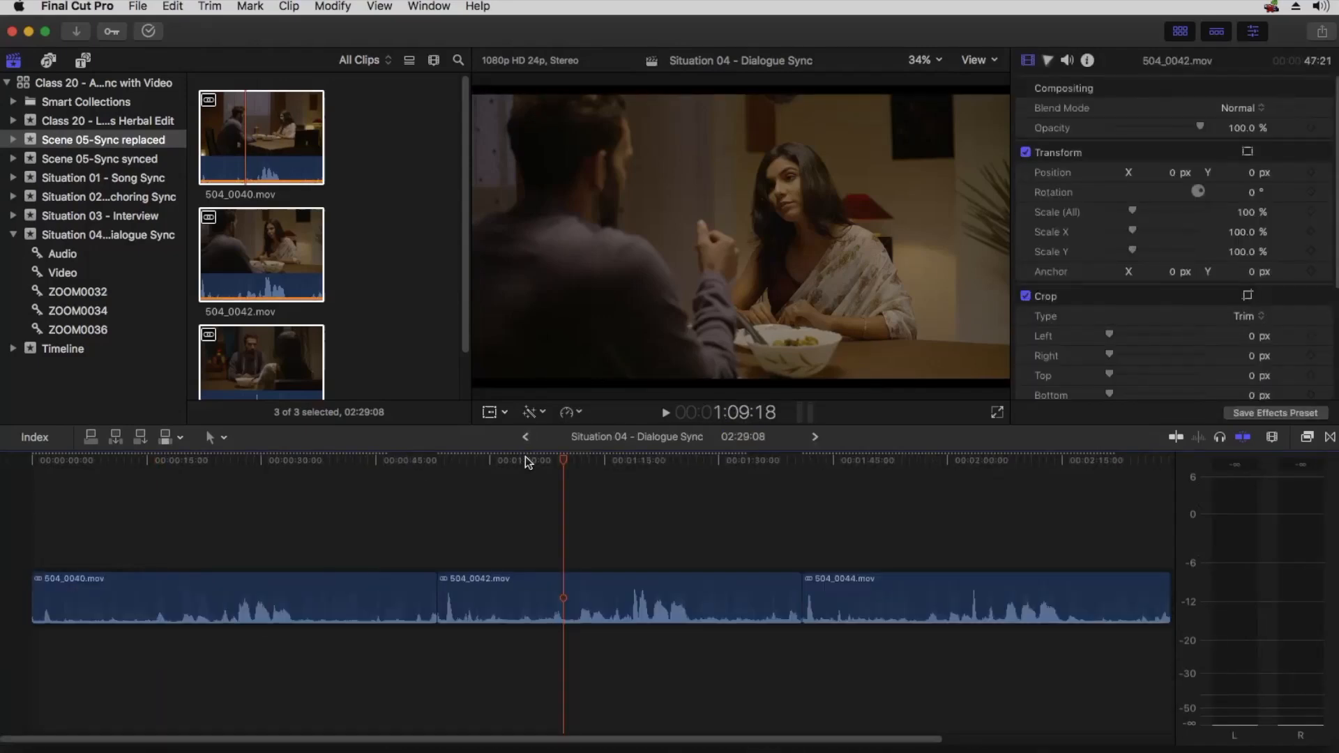
Open the 504_0040.mov clip and add ZOOM0032_Tr2 from the ZOOM0032 collection beneath its Tr1 audio.
left_click(81, 290)
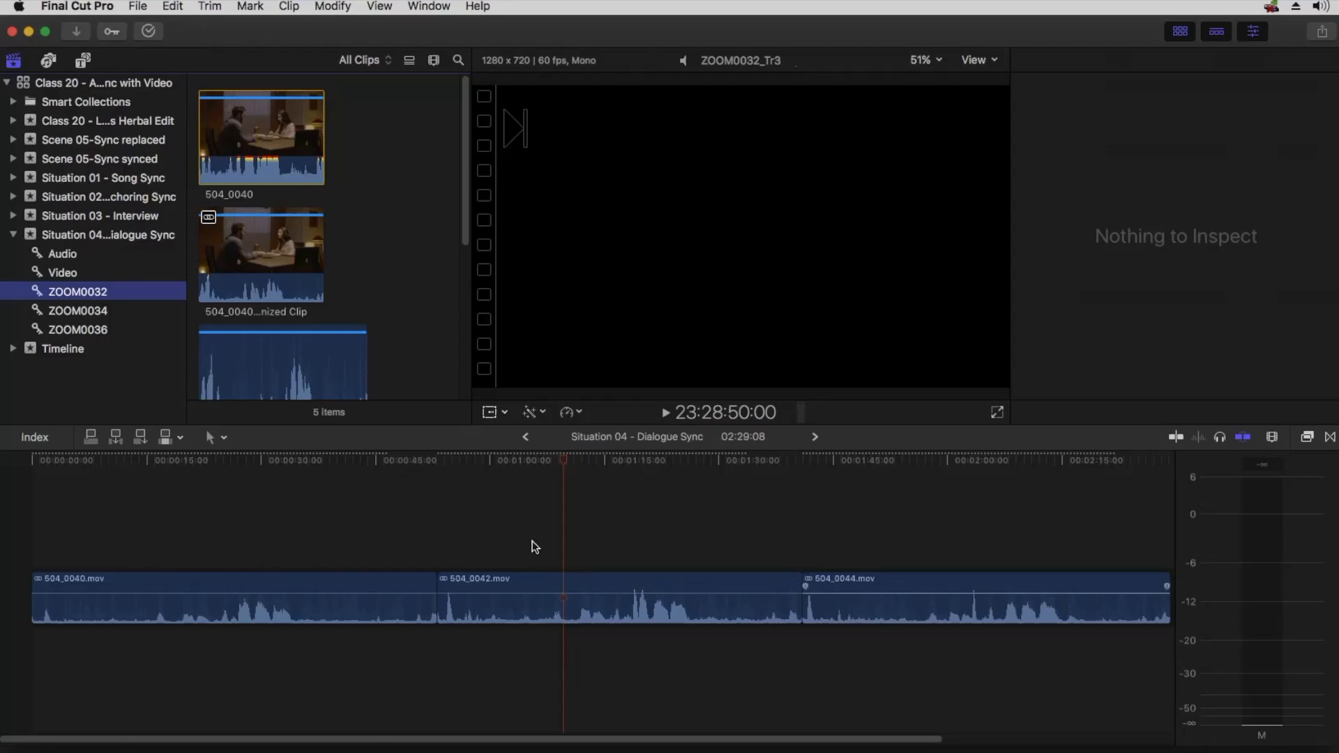
left_click(202, 492)
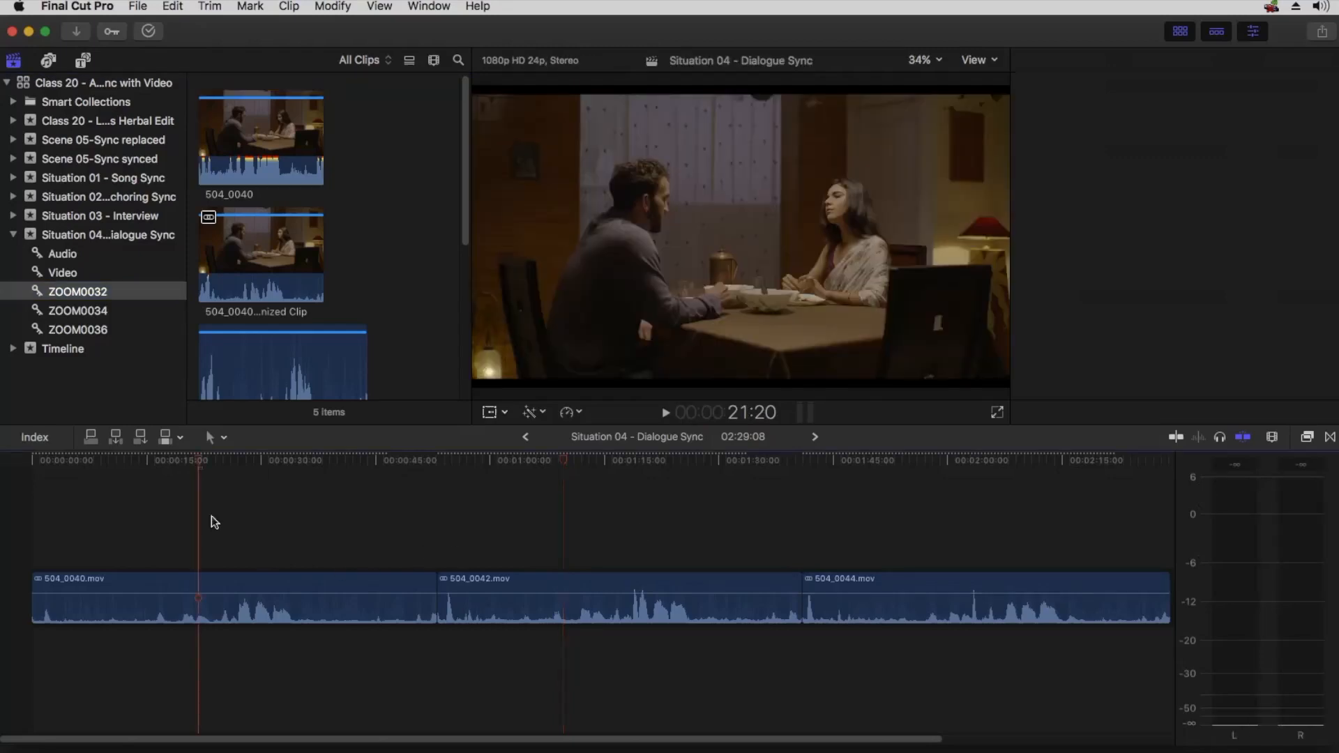
double_click(222, 584)
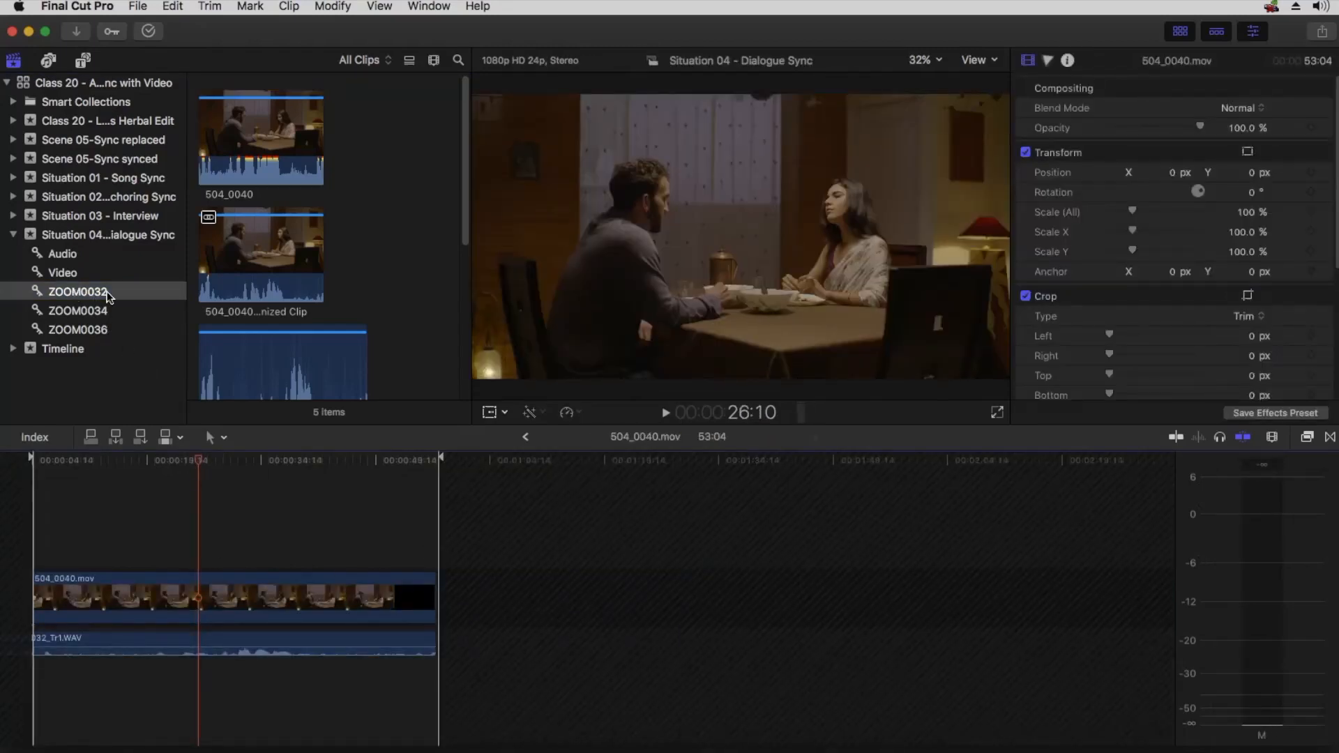
scroll(291, 233, "down", 5)
left_click(219, 316)
left_click_drag(245, 295, 228, 713)
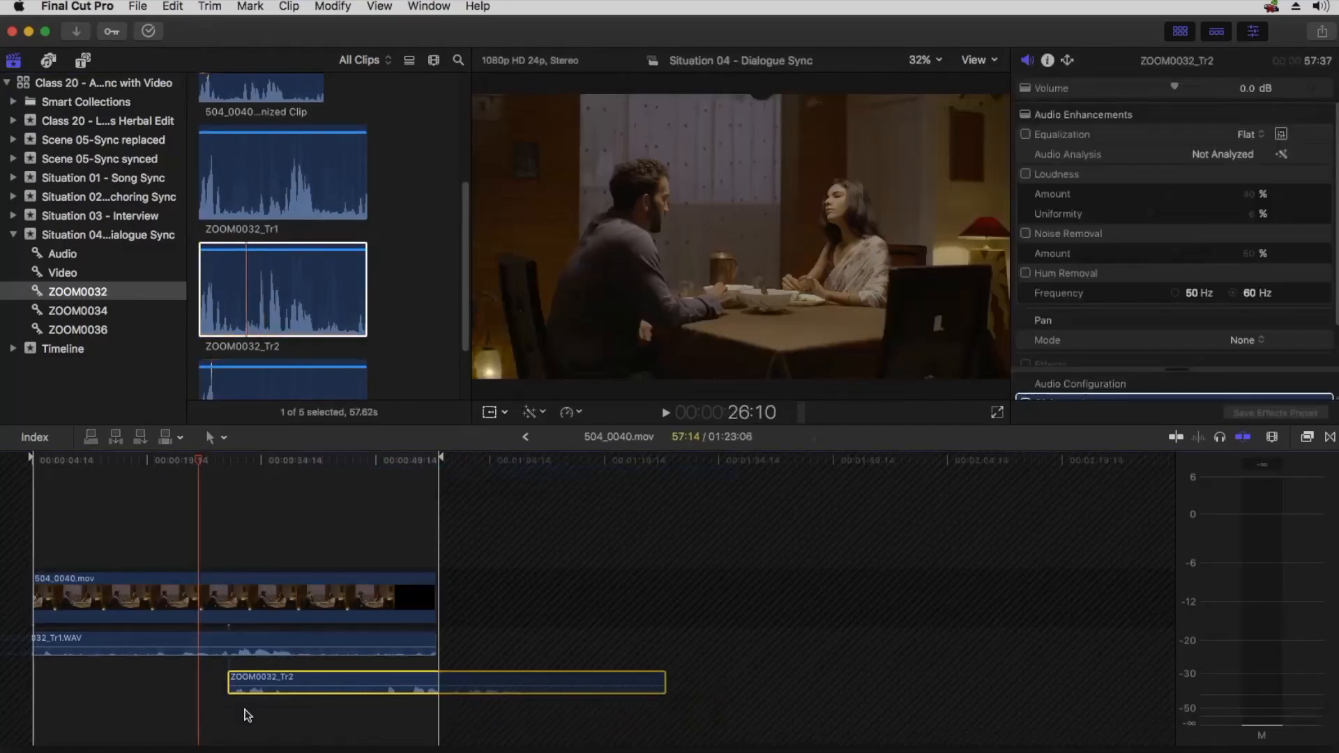
Move ZOOM0032_Tr2 back to the start of the 504_0040.mov clip.
left_click(396, 488)
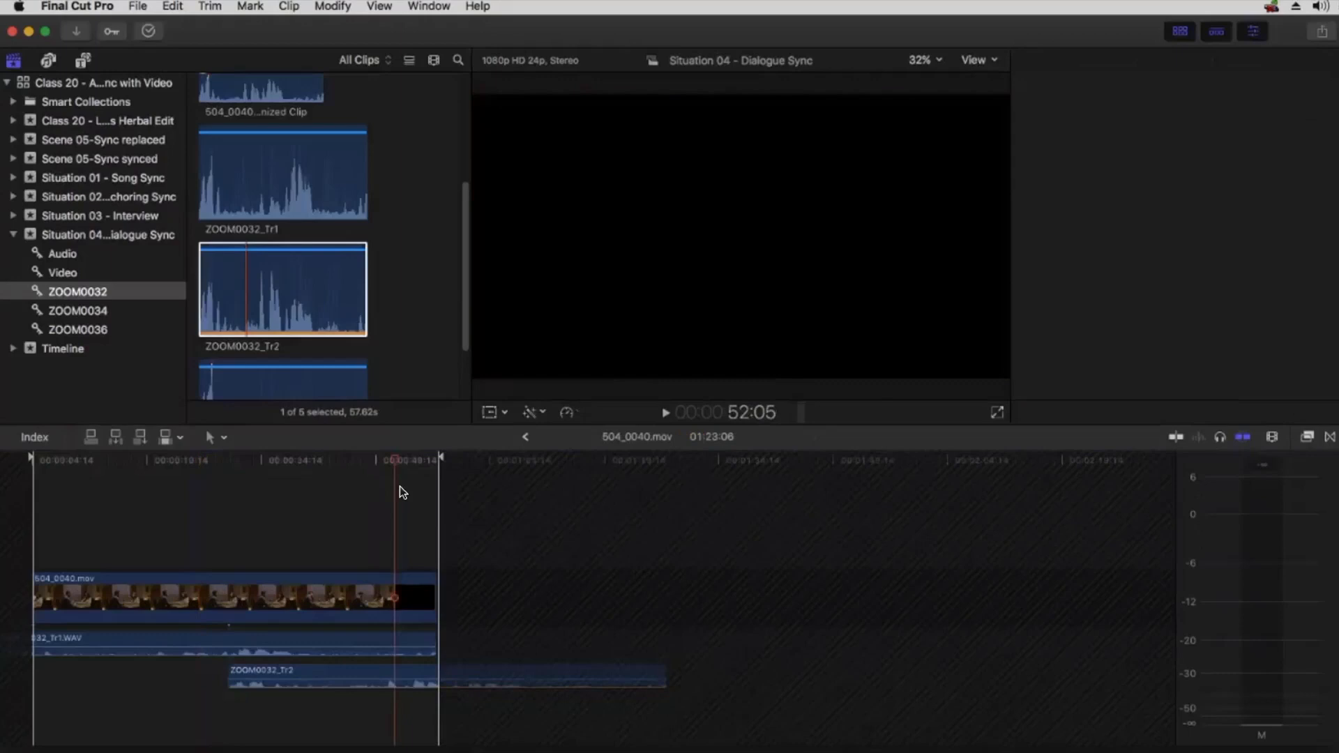
key("super+equal")
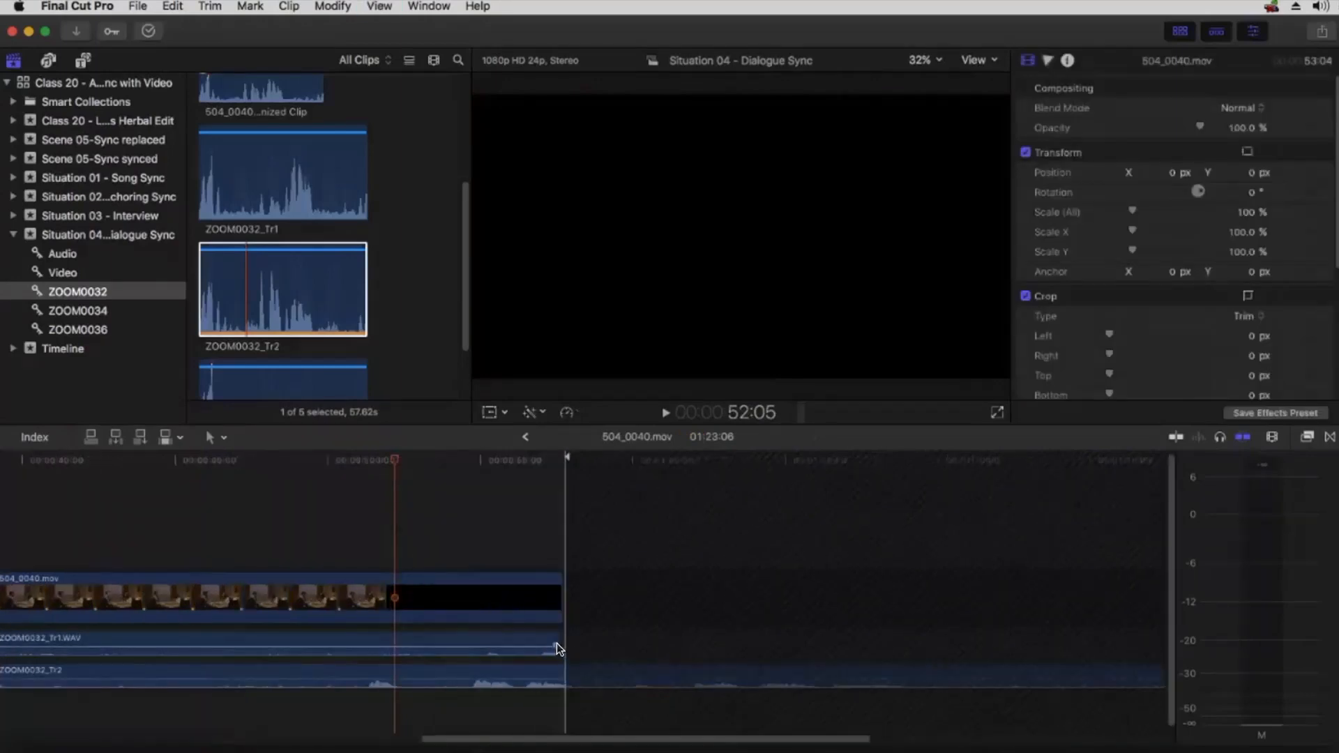
key("super+minus")
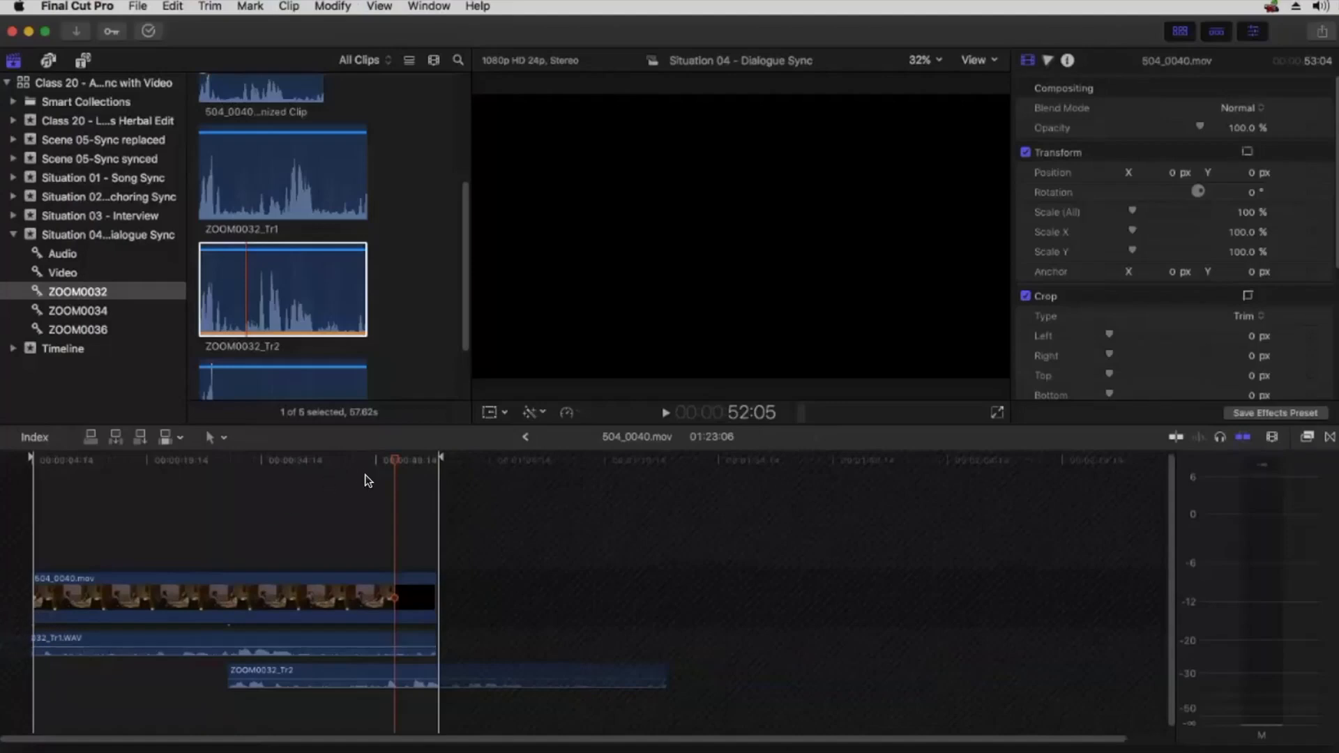
key("super+equal")
left_click(801, 671)
left_click_drag(801, 672, 637, 675)
left_click_drag(825, 677, 363, 682)
left_click_drag(807, 676, 621, 676)
key("super+minus")
key("super+minus")
key("super+minus")
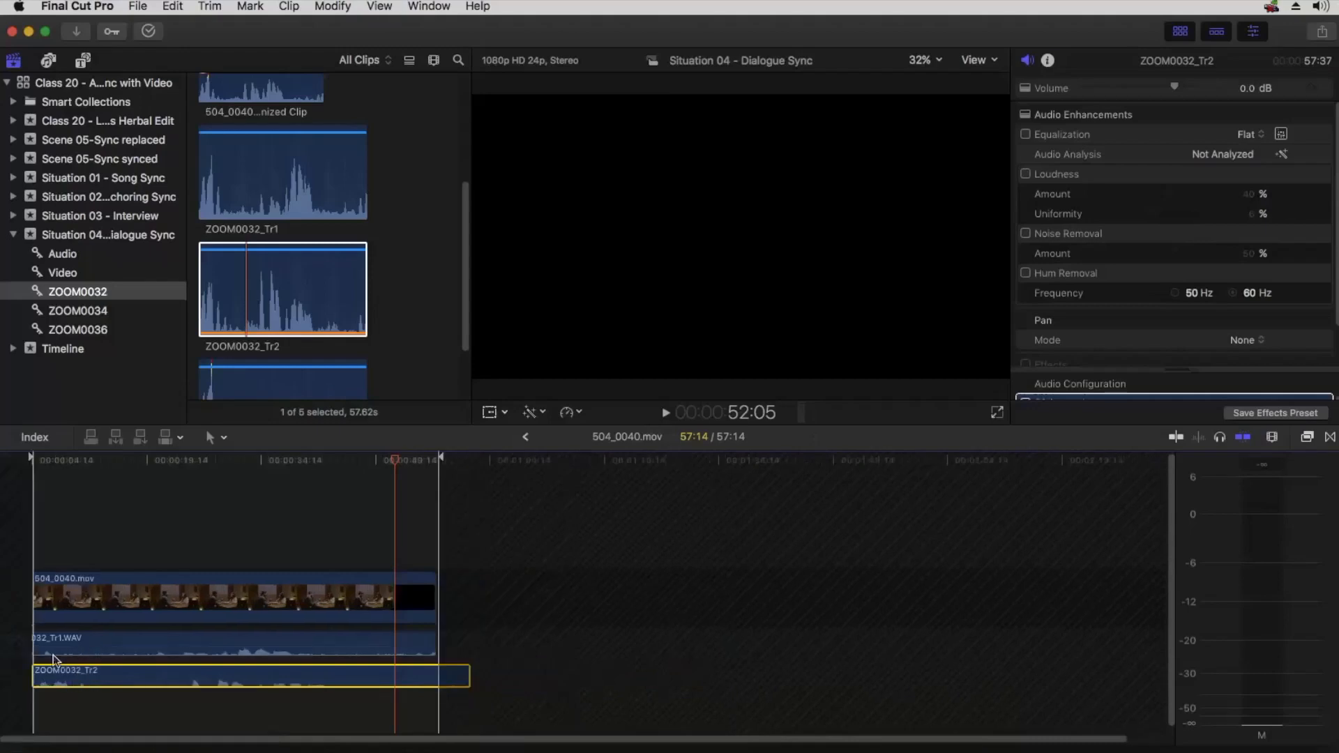
Line up the end of ZOOM0032_Tr2 precisely with the end of ZOOM0032_Tr1.WAV.
left_click_drag(261, 677, 82, 673)
left_click_drag(264, 673, 228, 673)
left_click(418, 504)
key("super+equal")
key("super+equal")
key("super+equal")
key("super+equal")
key("super+equal")
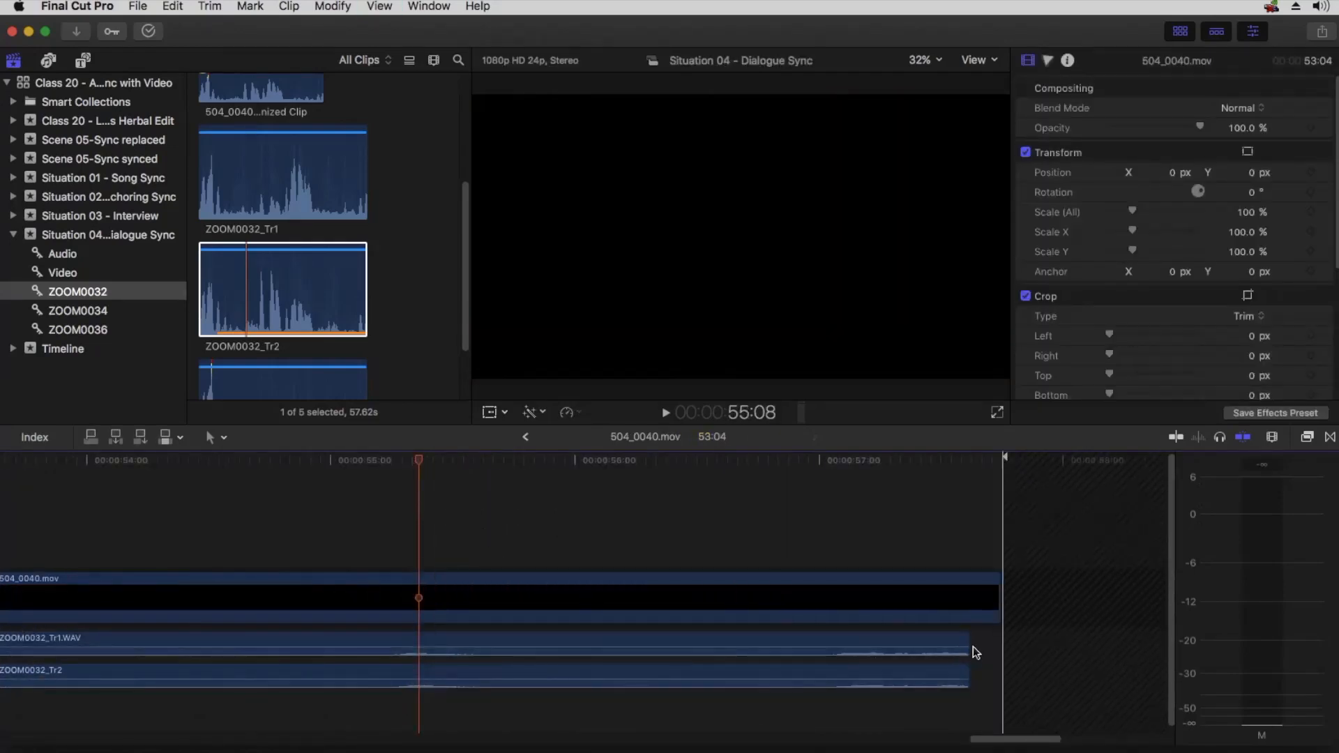
left_click(950, 677)
left_click(964, 677)
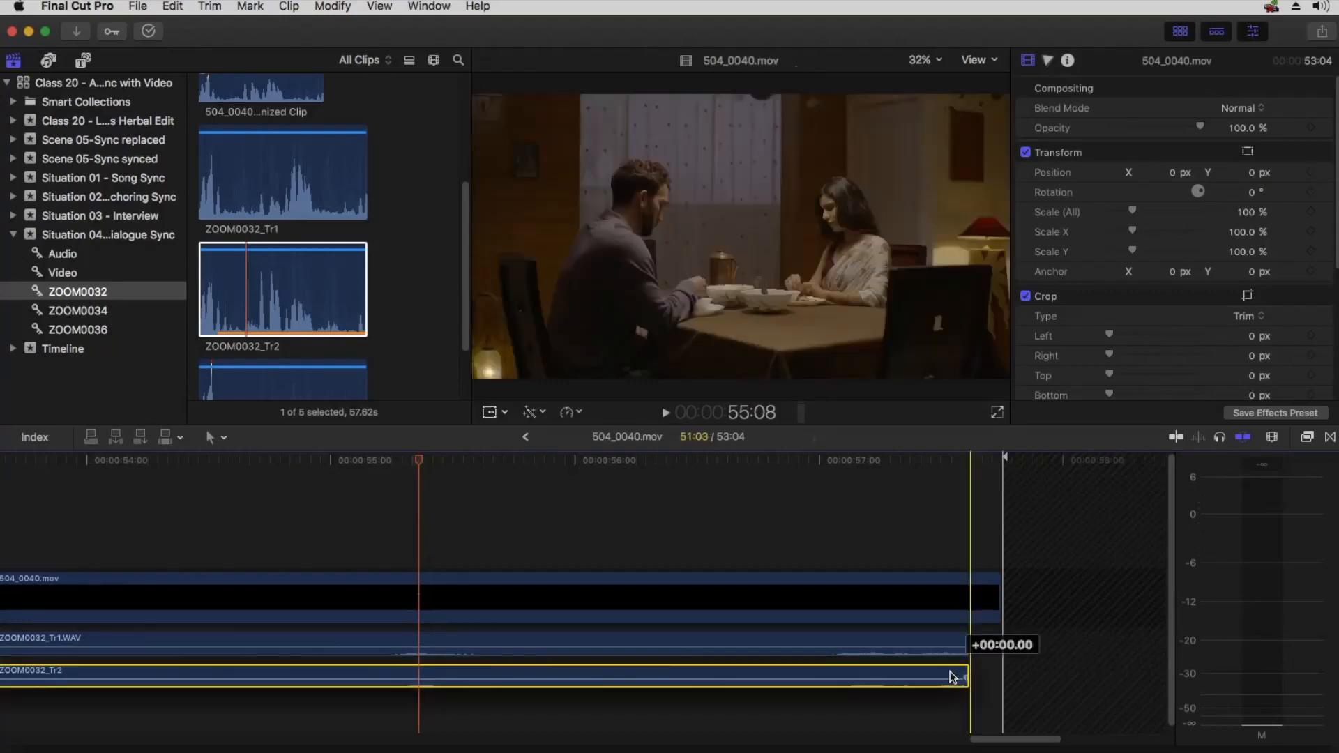
Extend the head of ZOOM0032_Tr2 to the start of the 504_0040.mov clip.
key("super+minus")
key("super+minus")
key("super+minus")
key("super+minus")
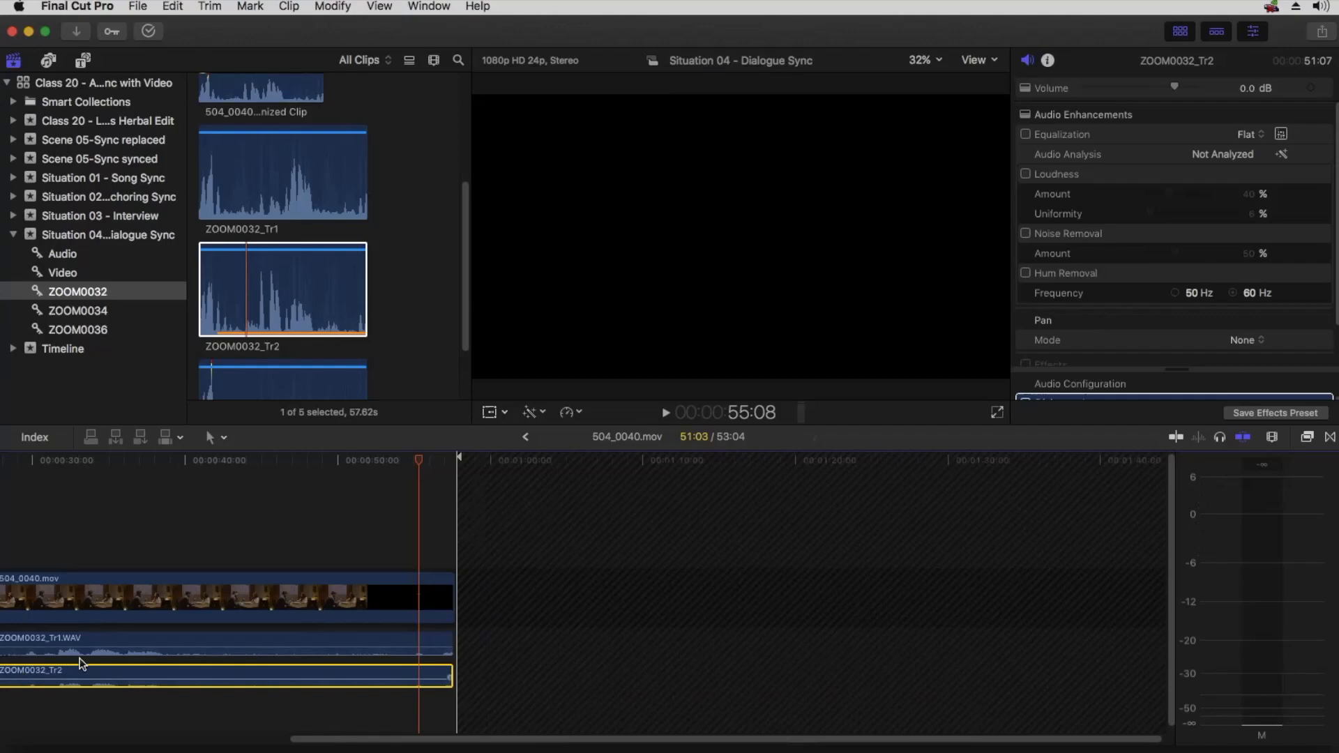
key("super+minus")
left_click_drag(49, 671, 33, 671)
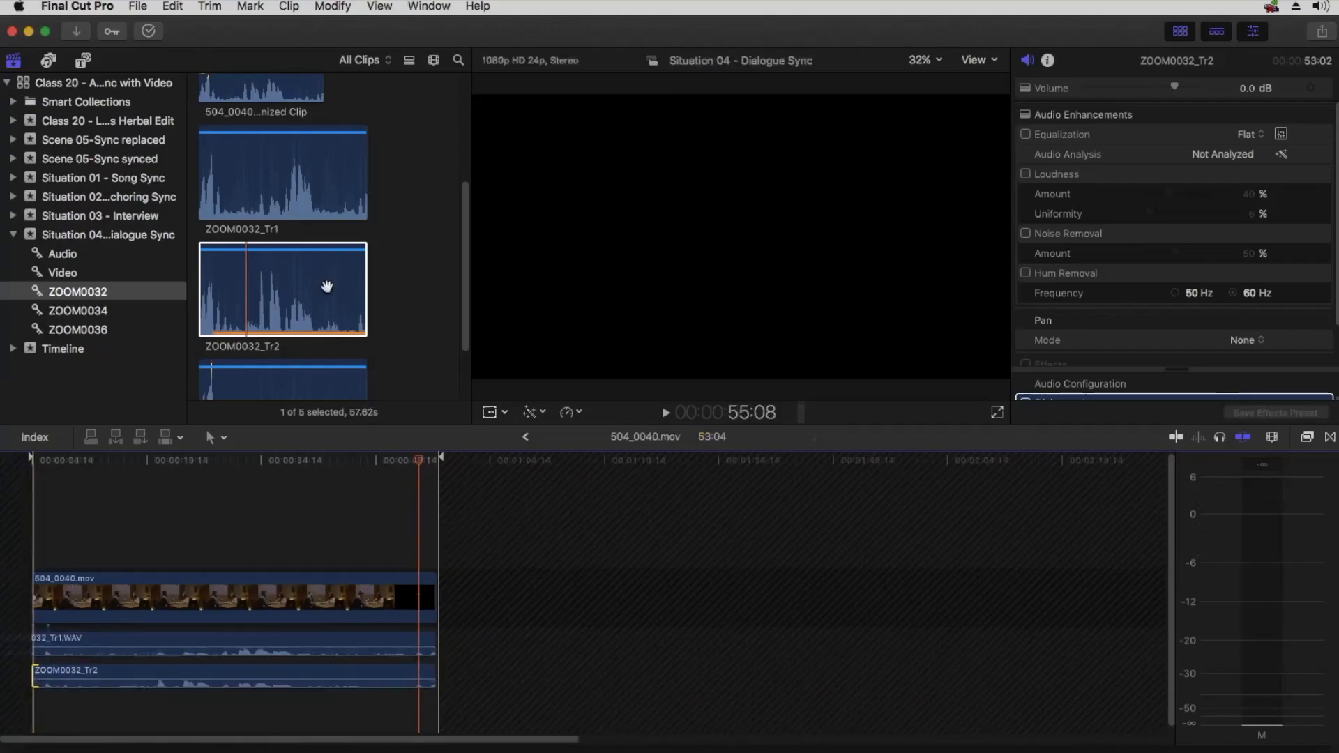
Add ZOOM0032_Tr3 beneath ZOOM0032_Tr2 and line up its end with the other two audio tracks.
scroll(326, 286, "down", 2)
left_click_drag(268, 324, 80, 704)
left_click_drag(377, 703, 341, 696)
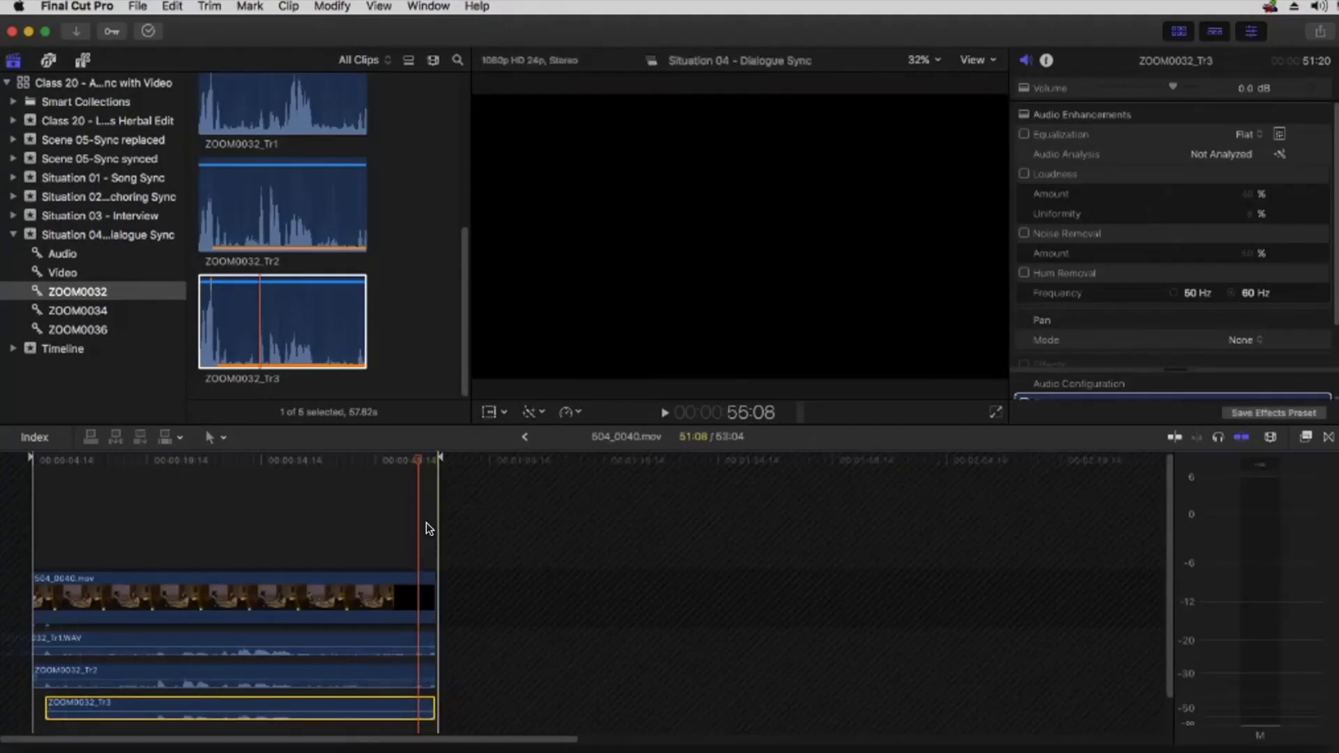
left_click(425, 522)
key("super+equal")
key("super+equal")
key("super+equal")
key("super+equal")
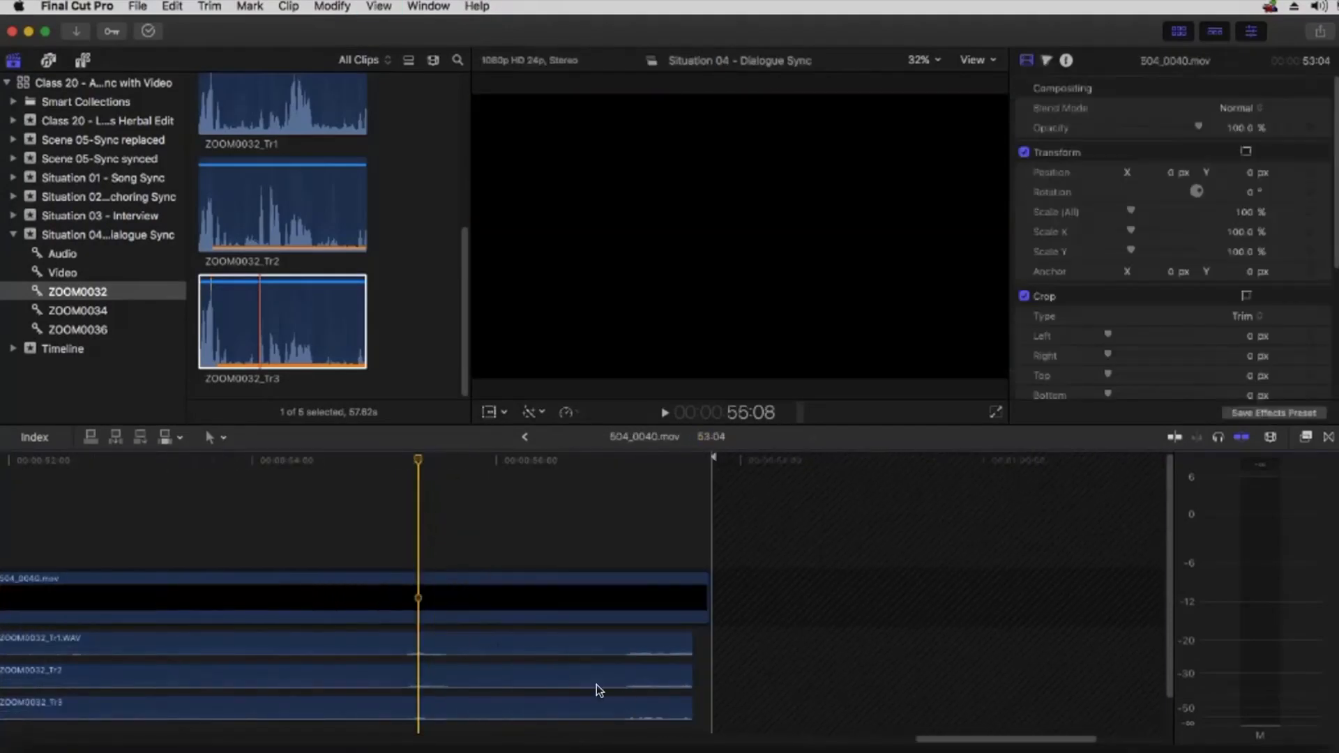
left_click_drag(651, 696, 656, 702)
Extend the head of ZOOM0032_Tr3 to the start of the 504_0040.mov clip.
key("super+minus")
key("super+minus")
key("super+minus")
key("super+minus")
left_click_drag(43, 703, 33, 703)
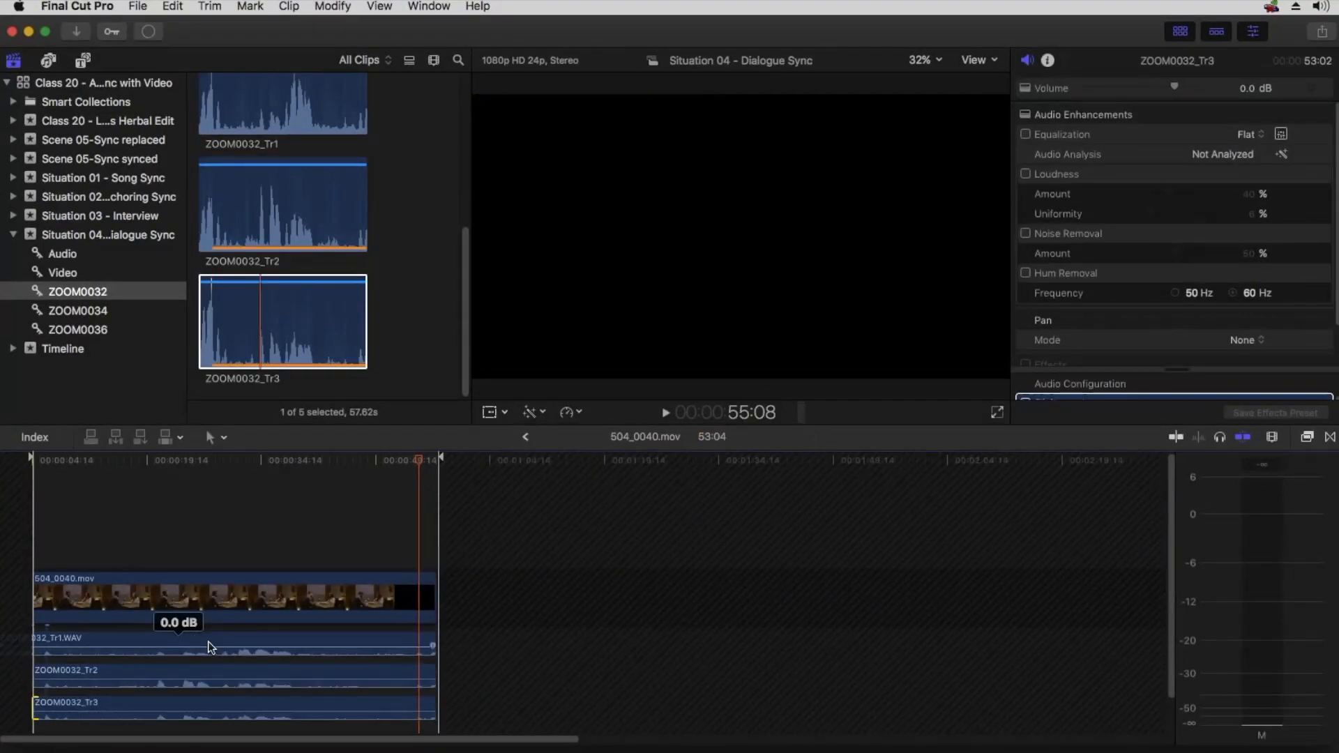
Return to the project timeline and play parts of 504_0040.mov and 504_0042.mov to check their sound.
left_click(525, 436)
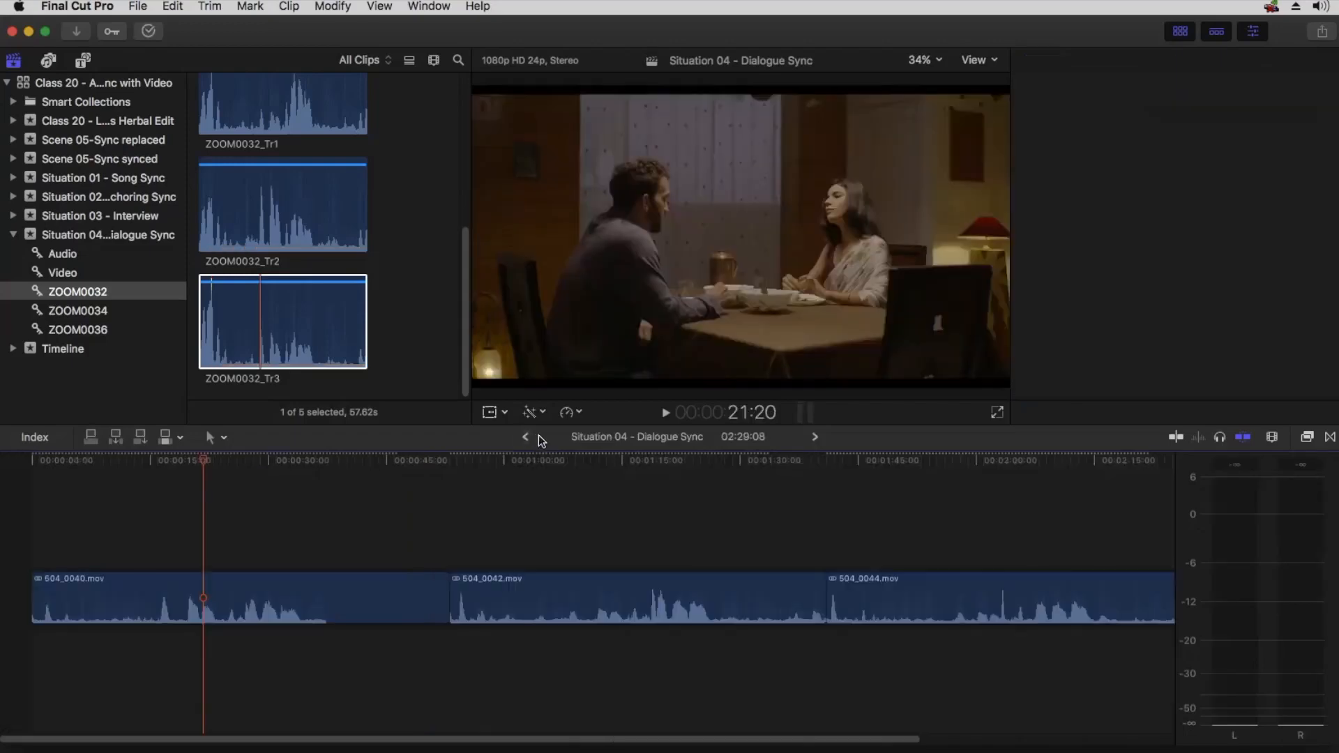
left_click_drag(190, 457, 162, 459)
key("space")
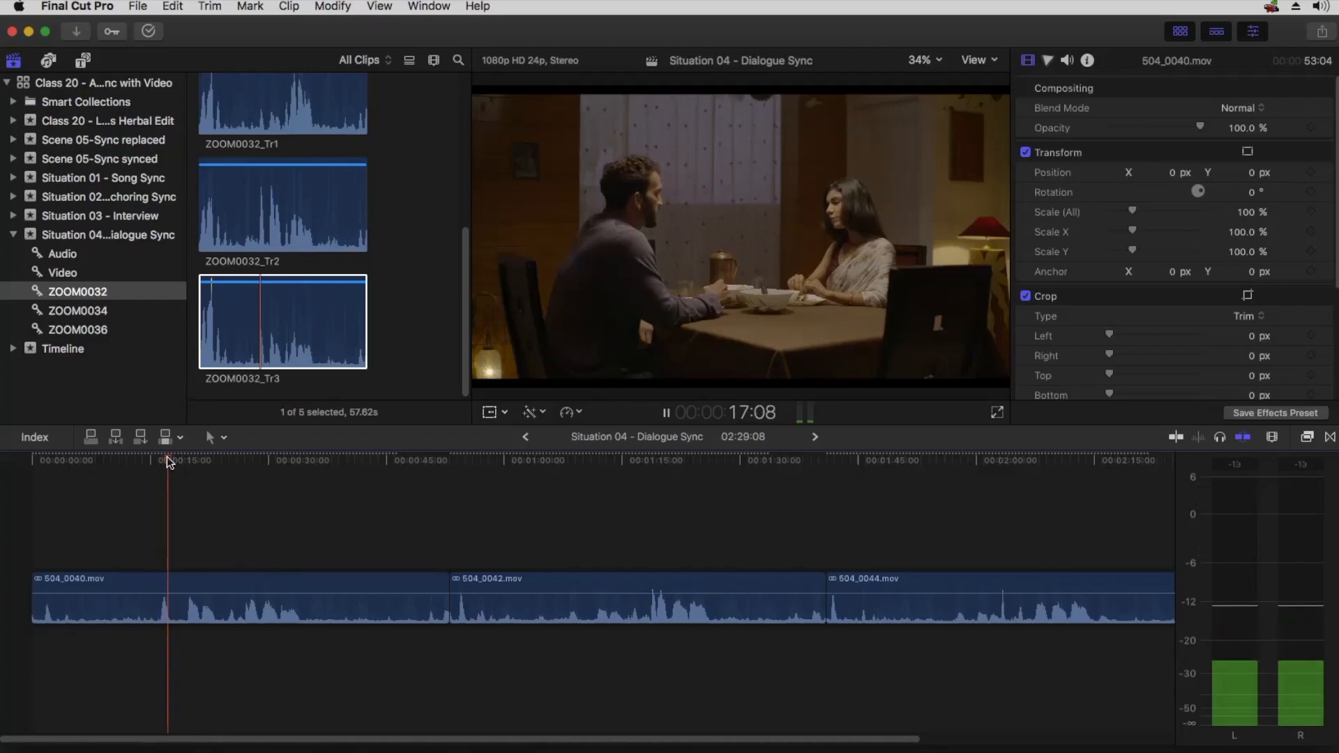
left_click(186, 458)
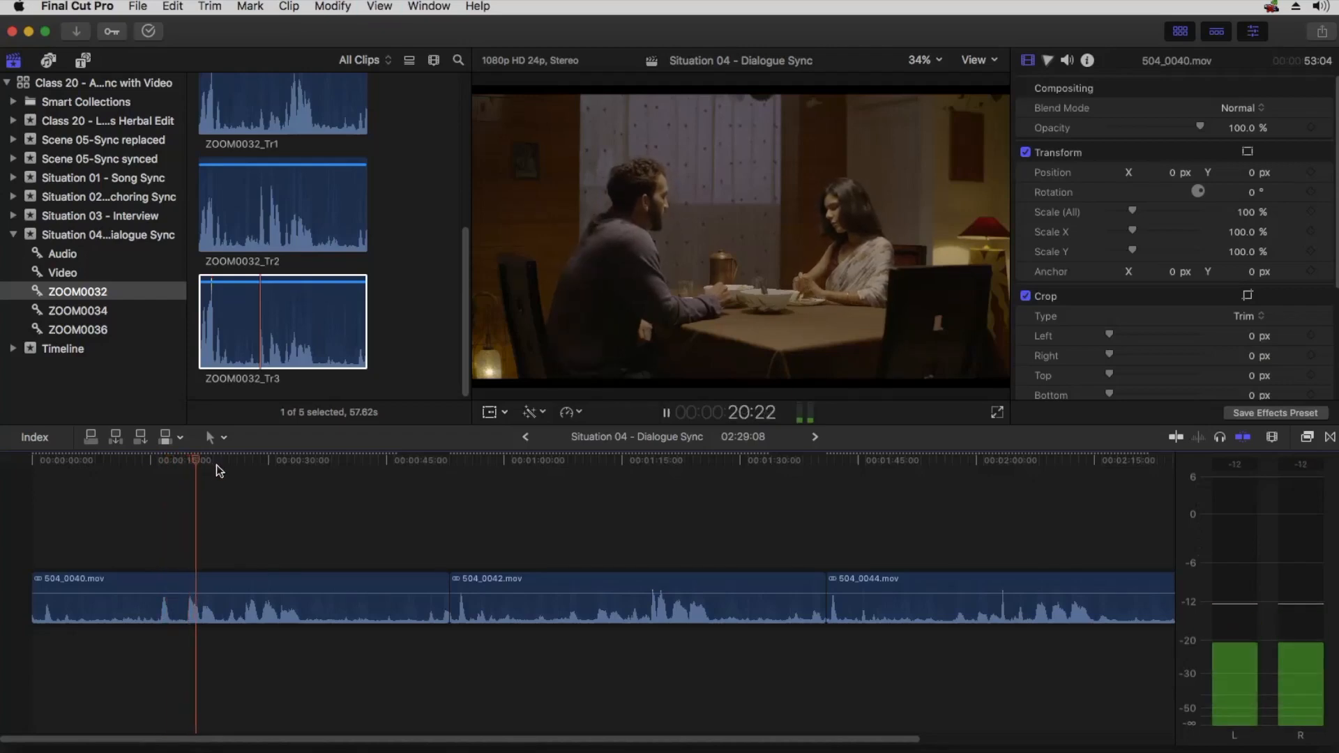
left_click(241, 460)
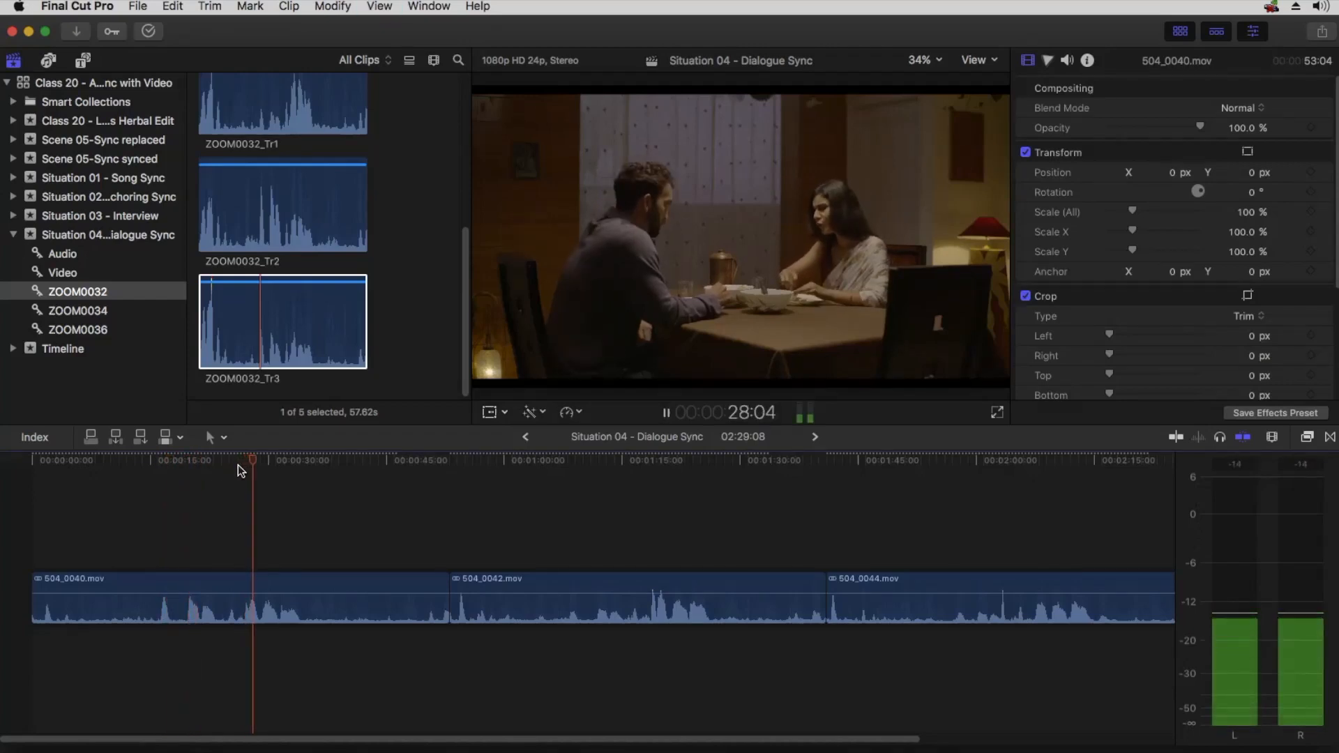
key("space")
left_click_drag(636, 462, 648, 502)
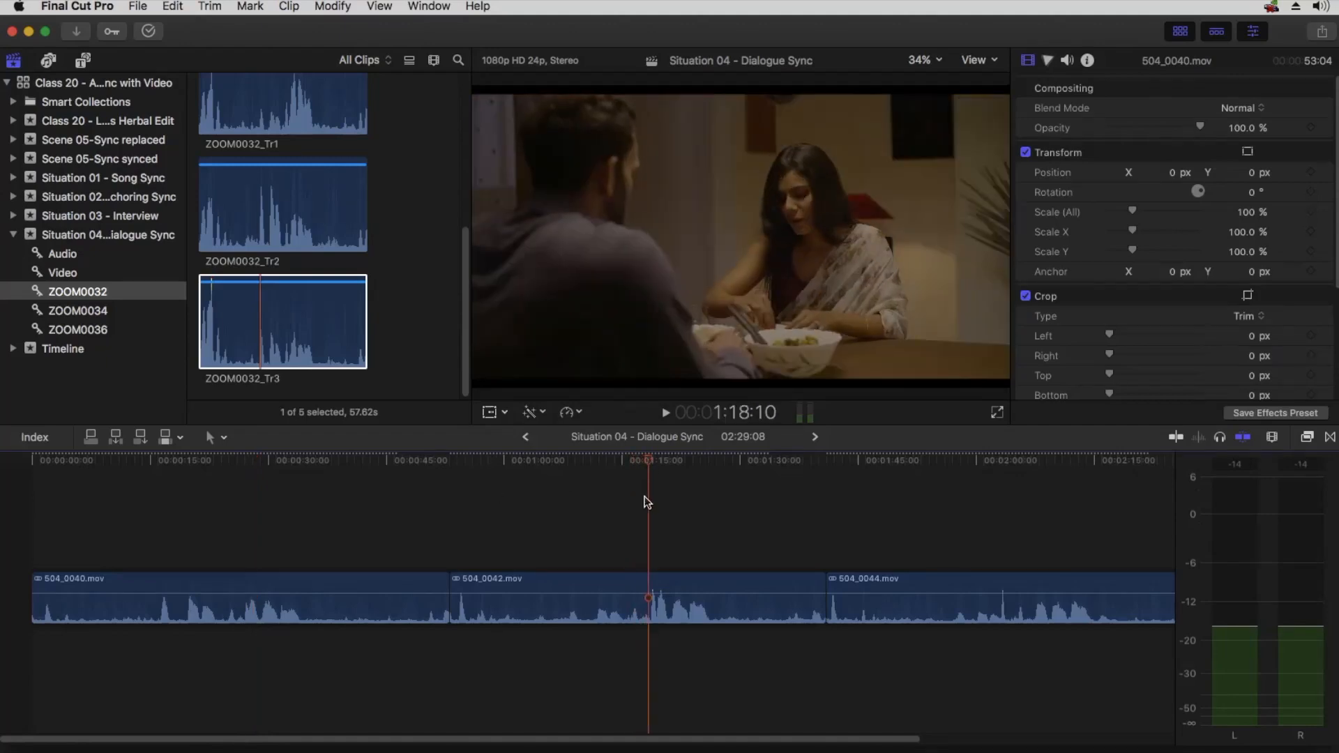
left_click(590, 460)
key("space")
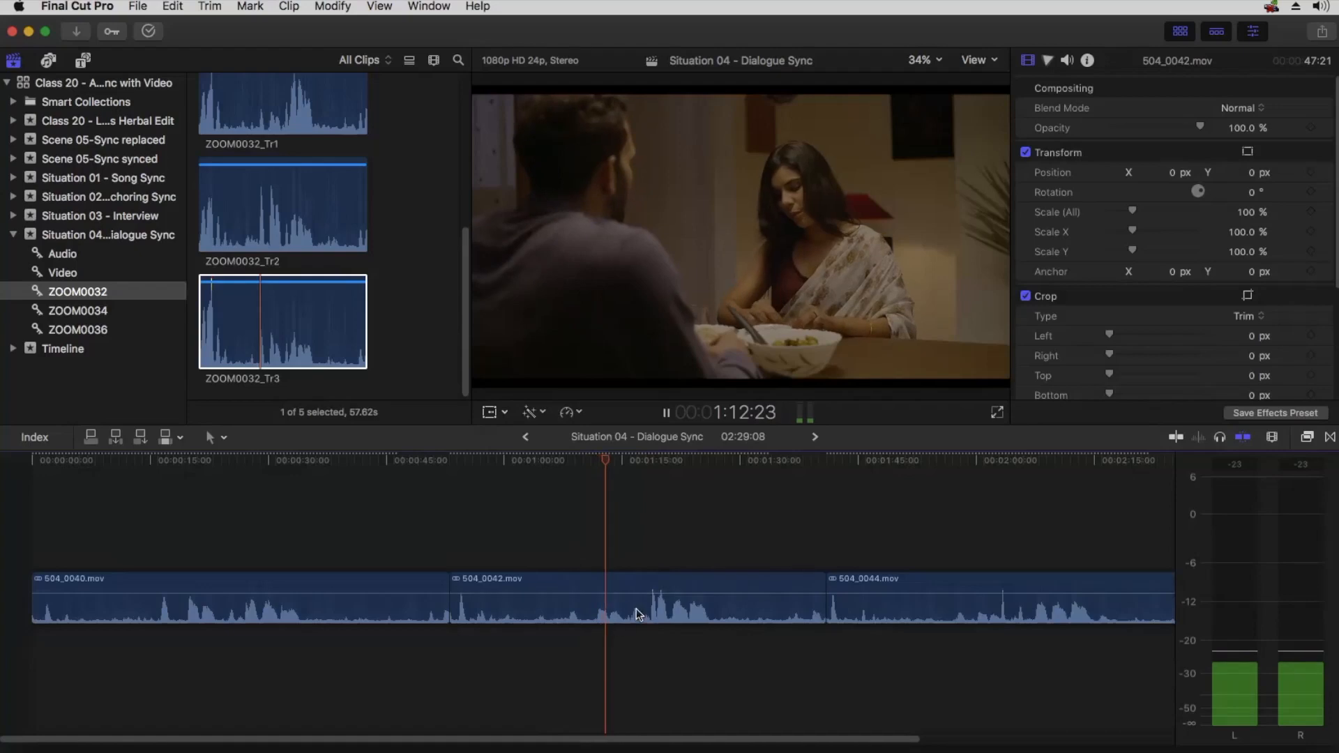
key("space")
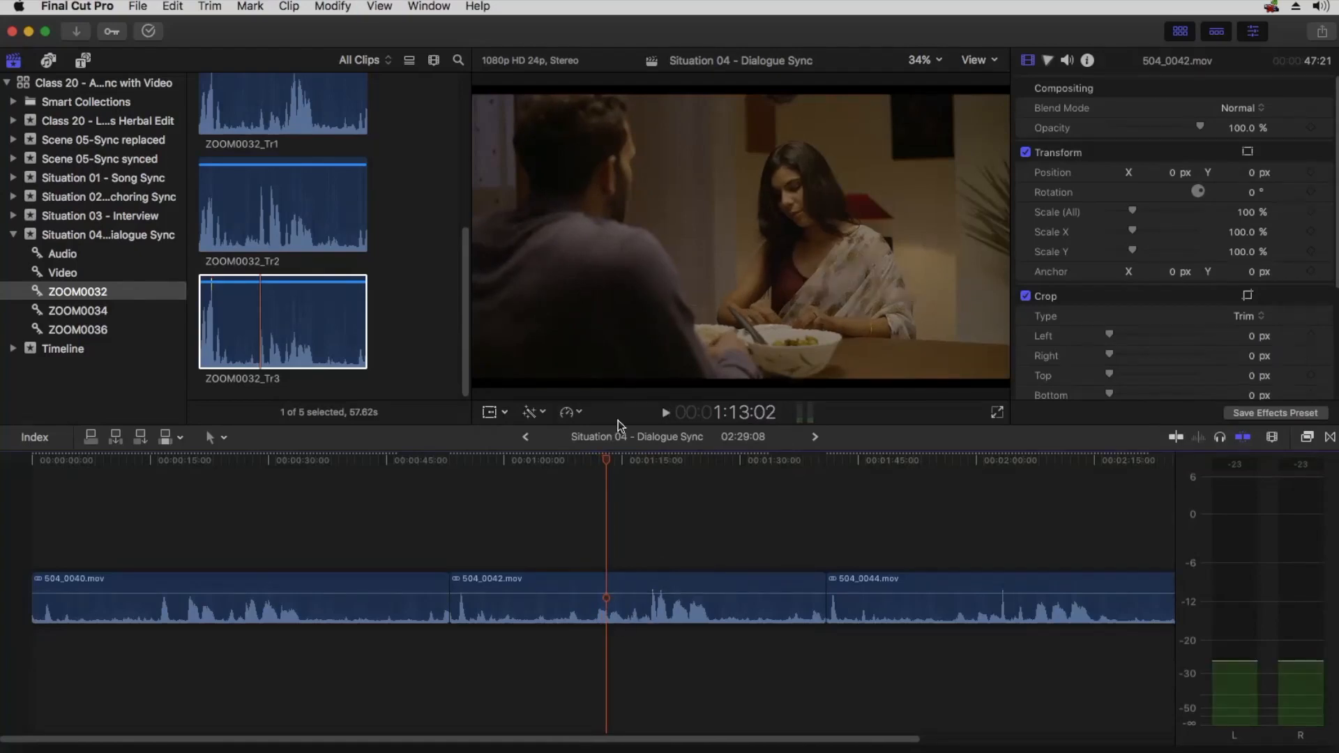
Open the 504_0042.mov clip and add ZOOM0034_Tr2 from the ZOOM0034 collection beneath its Tr1 audio.
double_click(633, 575)
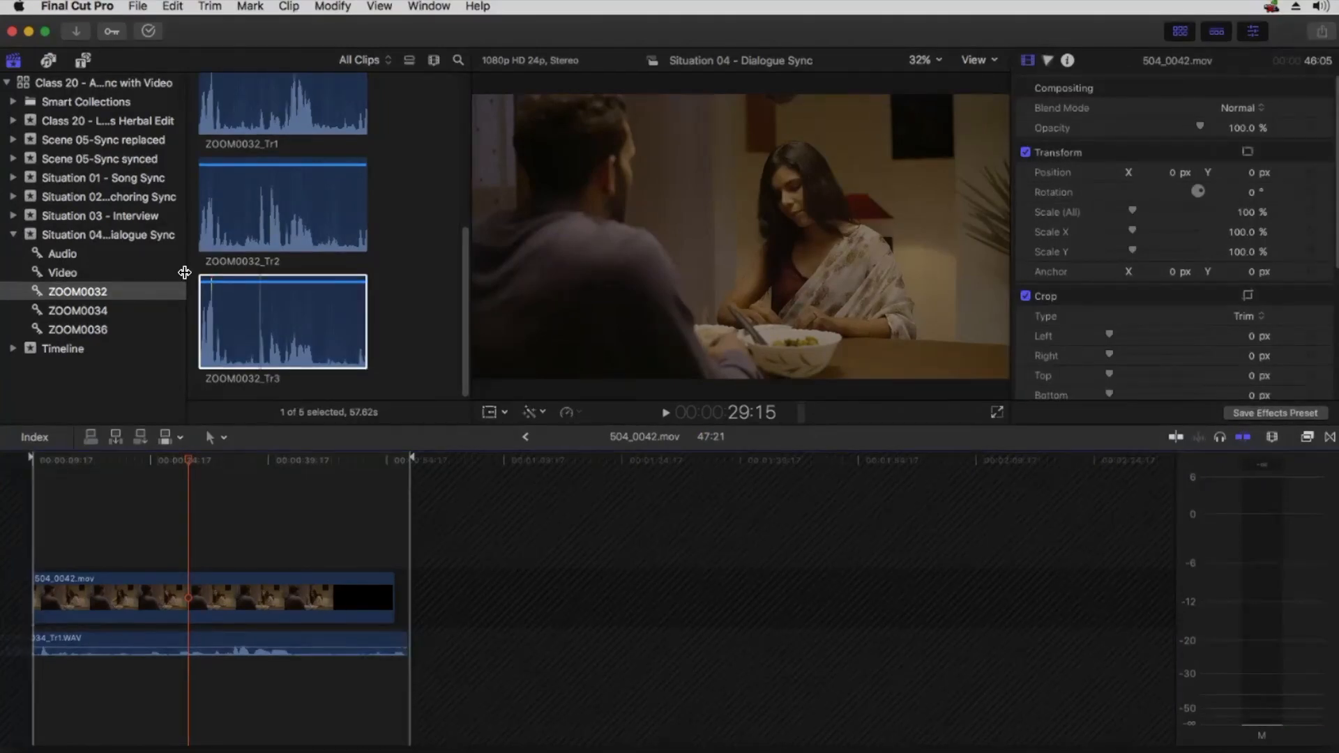
left_click(110, 306)
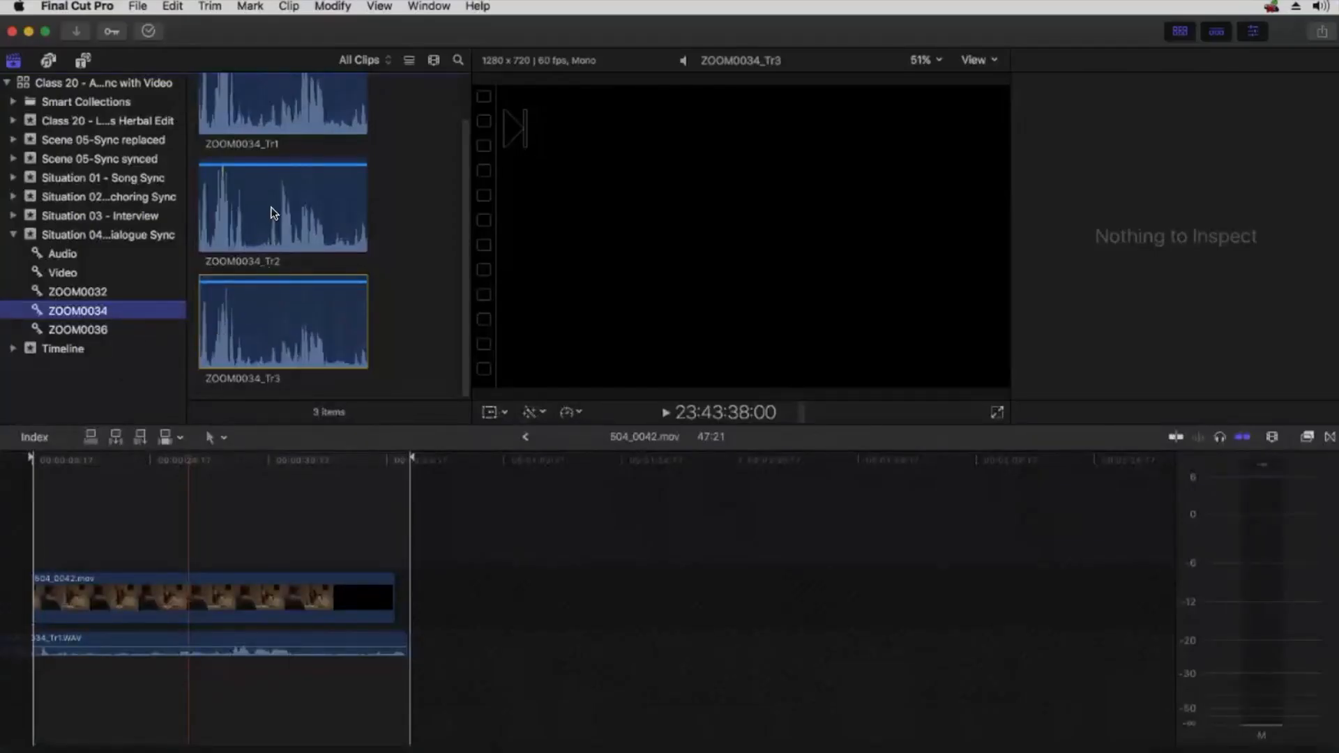
left_click_drag(238, 212, 224, 671)
Line up the end of ZOOM0034_Tr2 with the end of ZOOM0034_Tr1.WAV.
left_click_drag(332, 664, 194, 662)
left_click(386, 495)
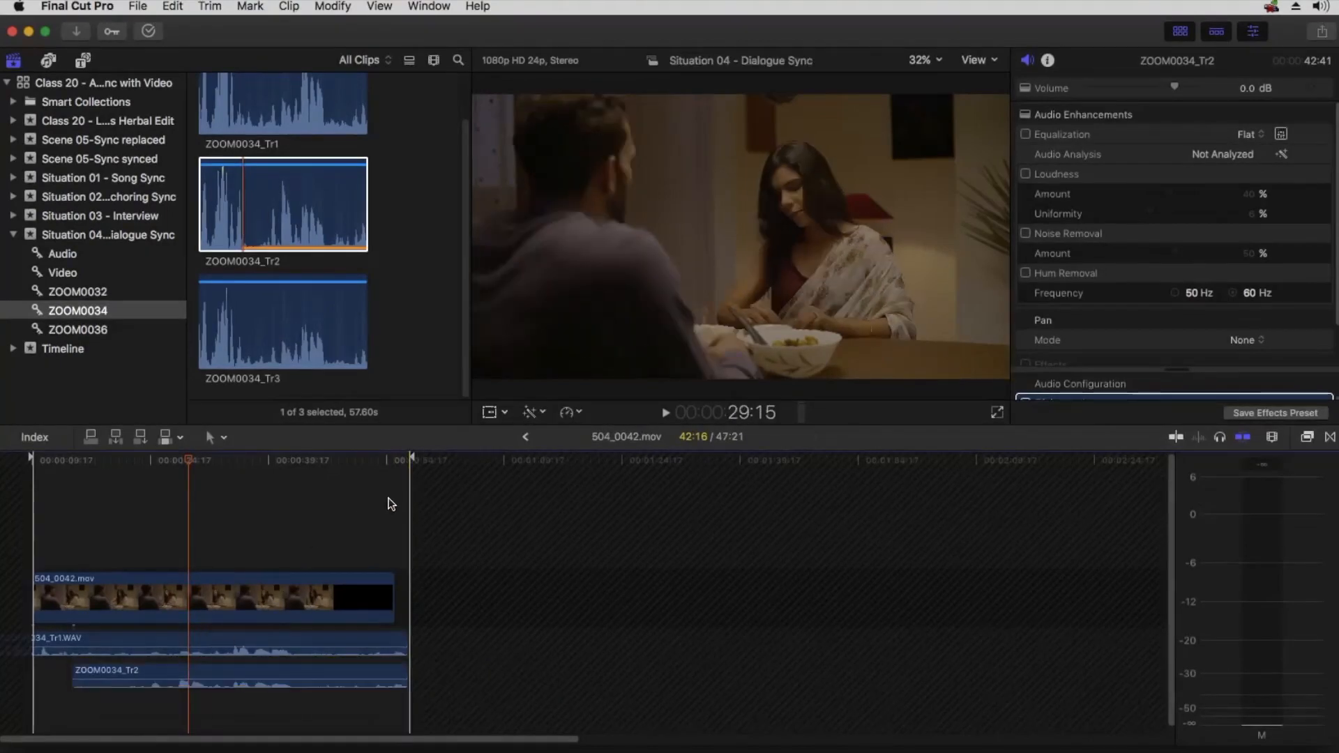
key("super+equal")
key("super+equal")
key("super+equal")
key("super+equal")
key("super+equal")
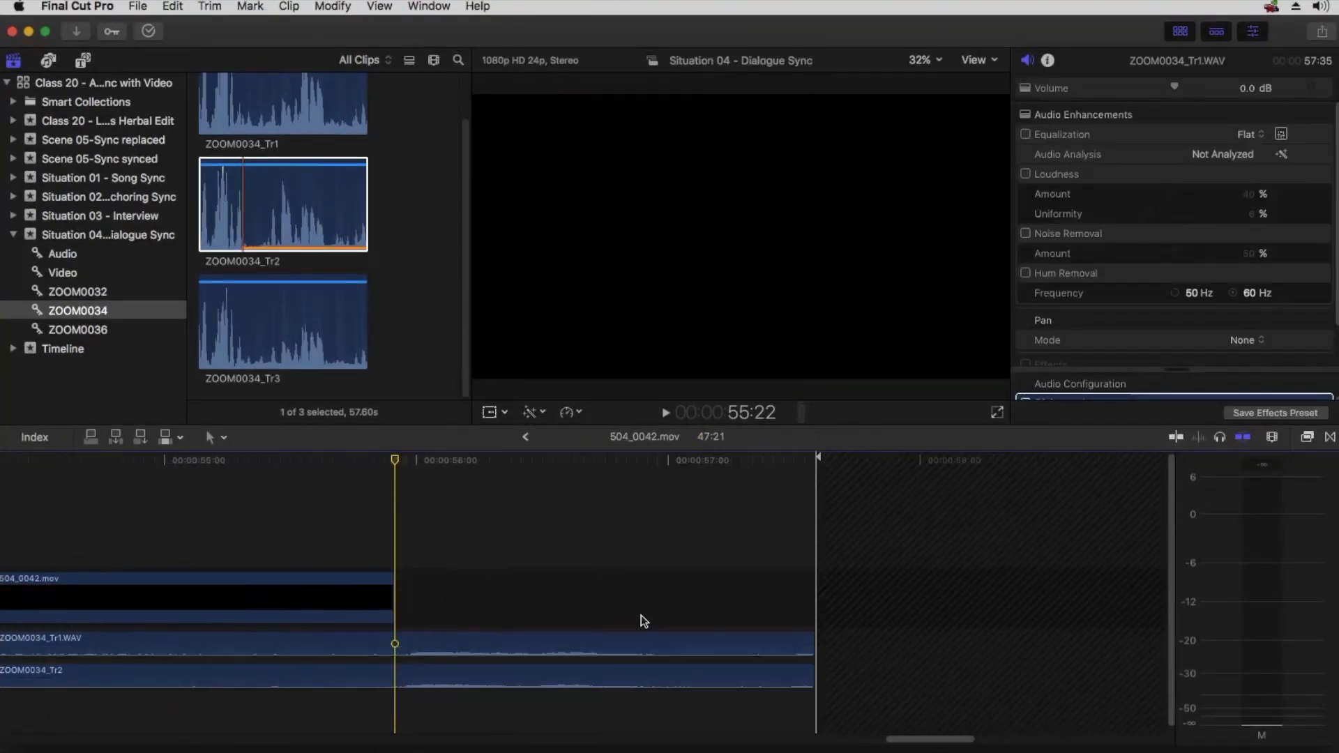
Extend the head of ZOOM0034_Tr2 to the start of the 504_0042.mov clip.
key("super+minus")
key("super+minus")
key("super+minus")
key("super+minus")
key("super+minus")
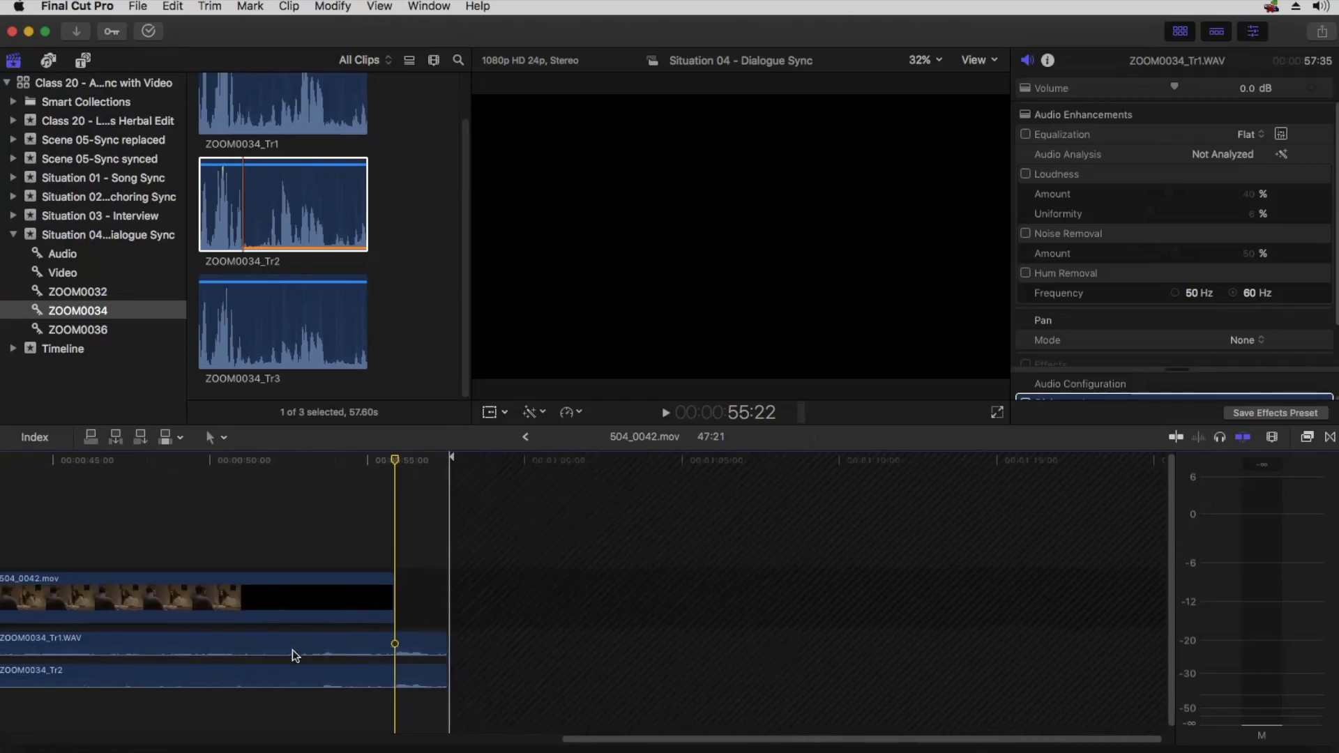
left_click_drag(73, 668, 10, 671)
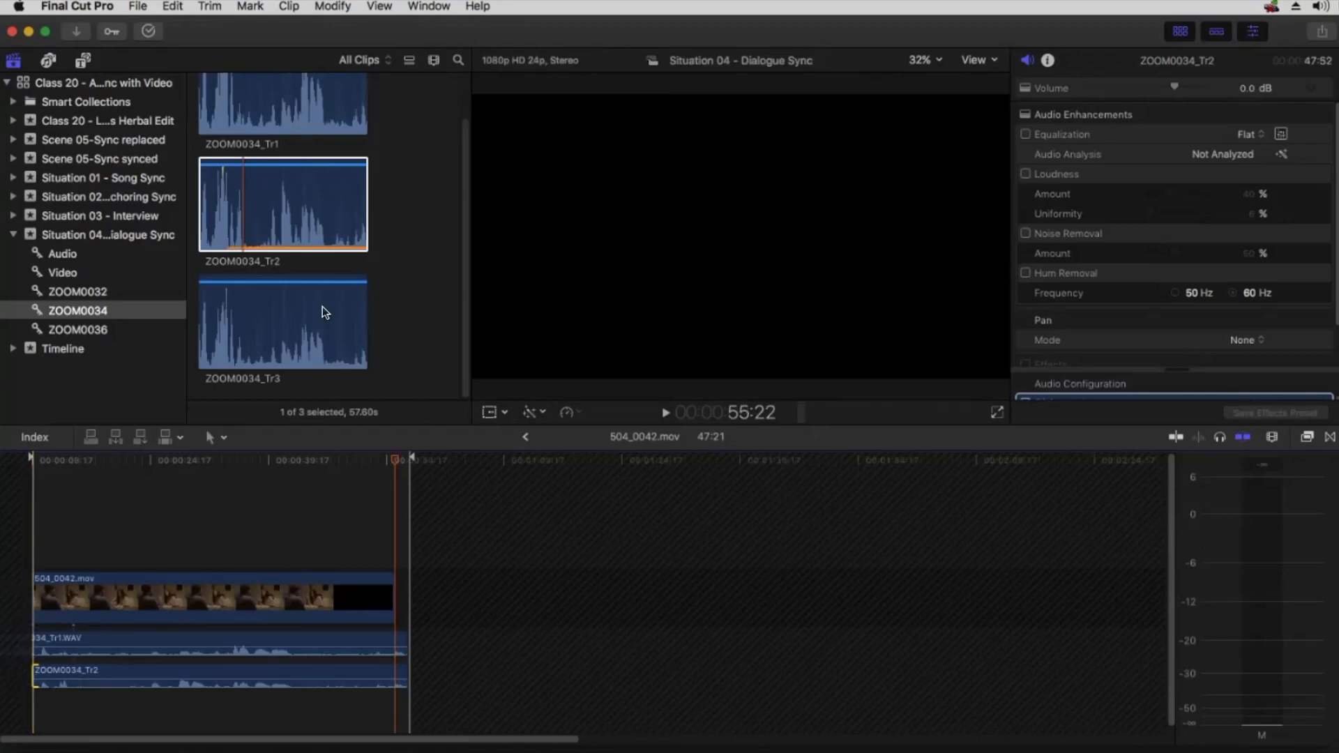
Add ZOOM0034_Tr3 beneath ZOOM0034_Tr2, align its end with the other tracks and extend its head to the start of 504_0042.mov.
left_click_drag(261, 311, 302, 708)
left_click_drag(393, 698, 187, 698)
left_click_drag(85, 701, 34, 701)
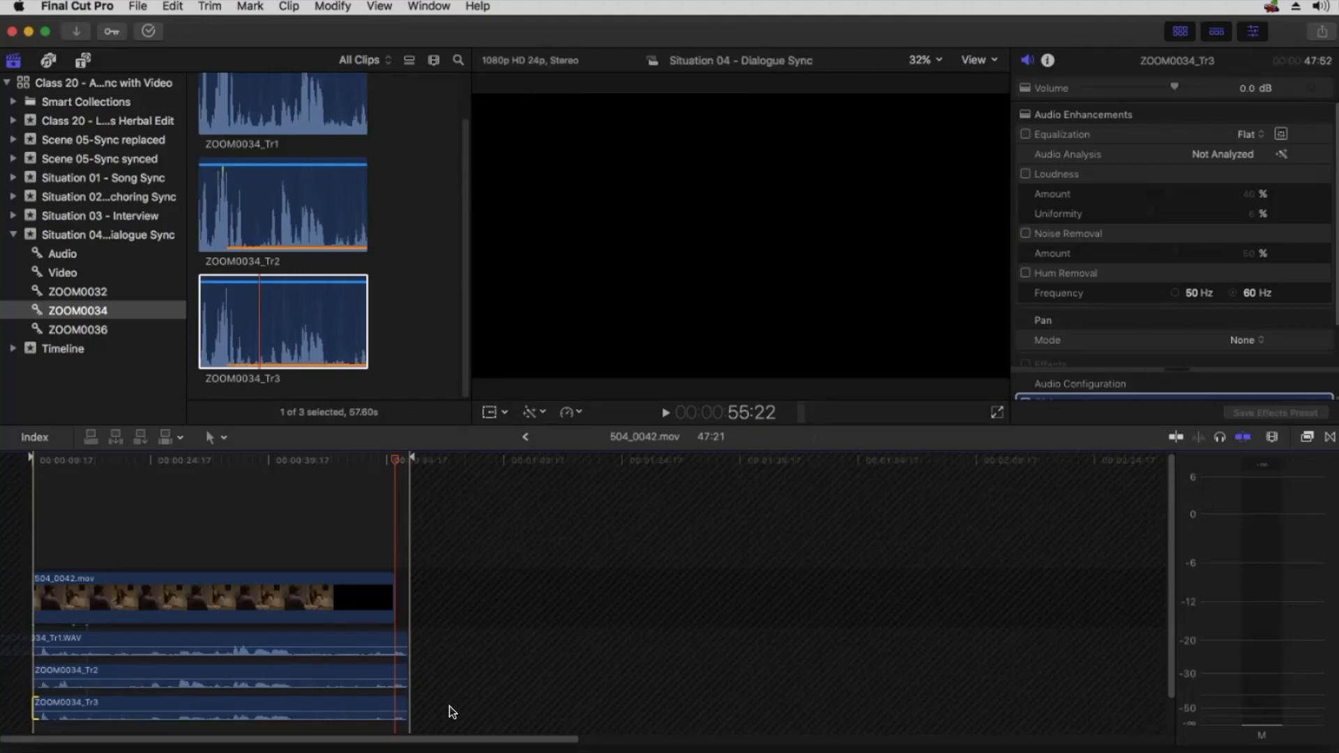
Inspect the tail ends of the three ZOOM0034 tracks up close to check their alignment.
left_click(391, 485)
key("super+equal")
key("super+equal")
key("super+equal")
key("super+equal")
key("super+equal")
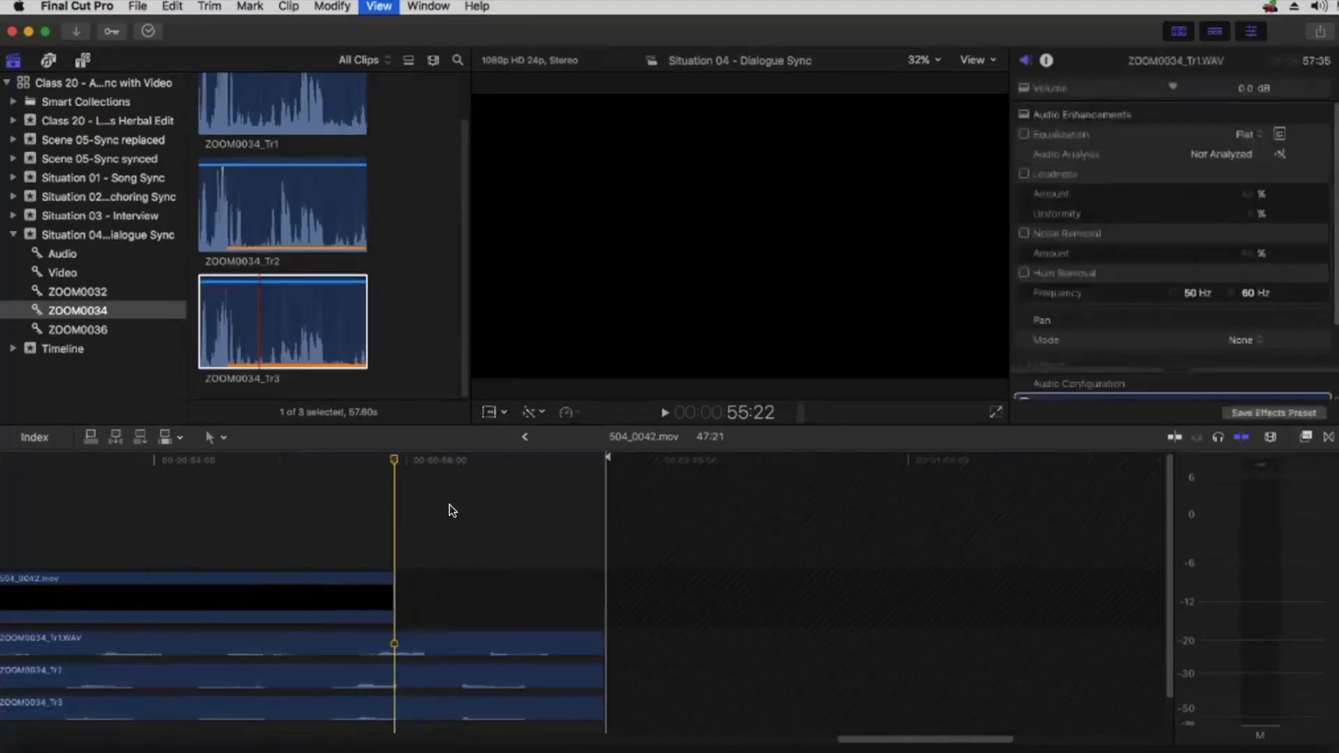
key("super+minus")
key("super+minus")
key("super+minus")
key("super+minus")
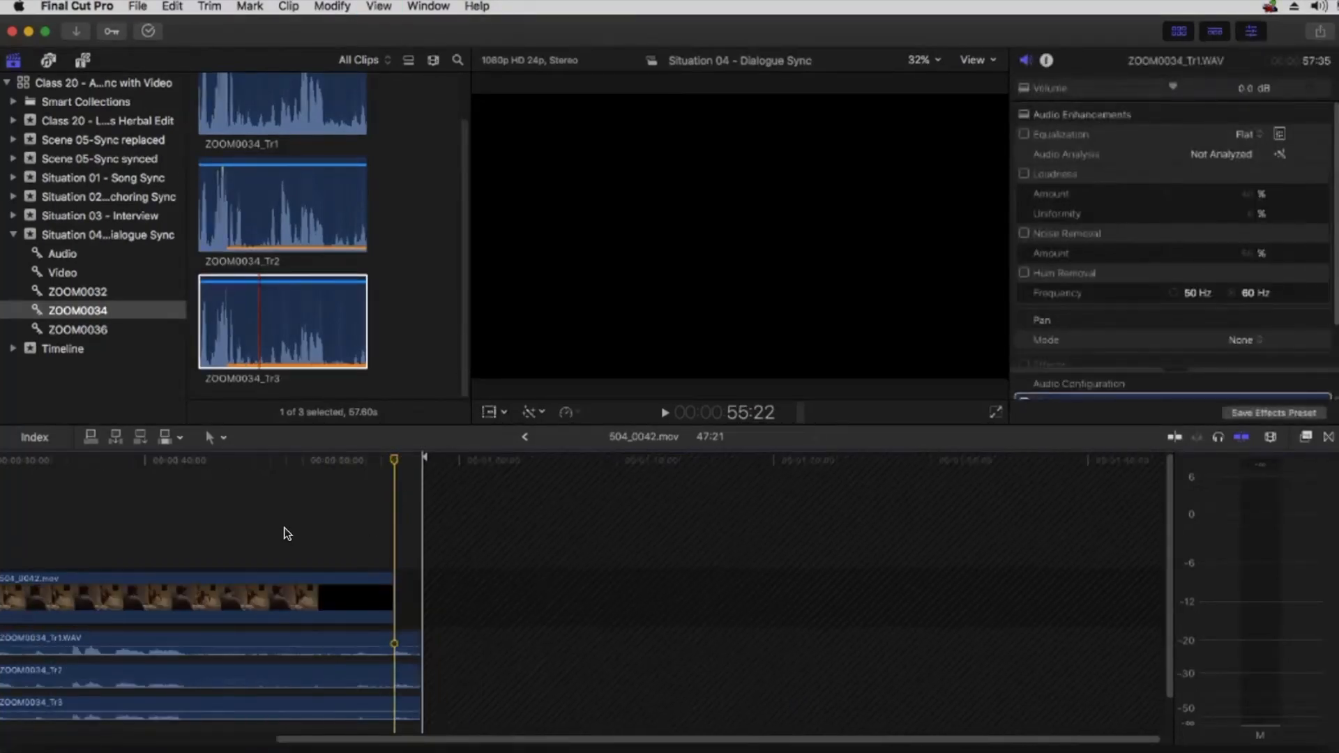
key("super+minus")
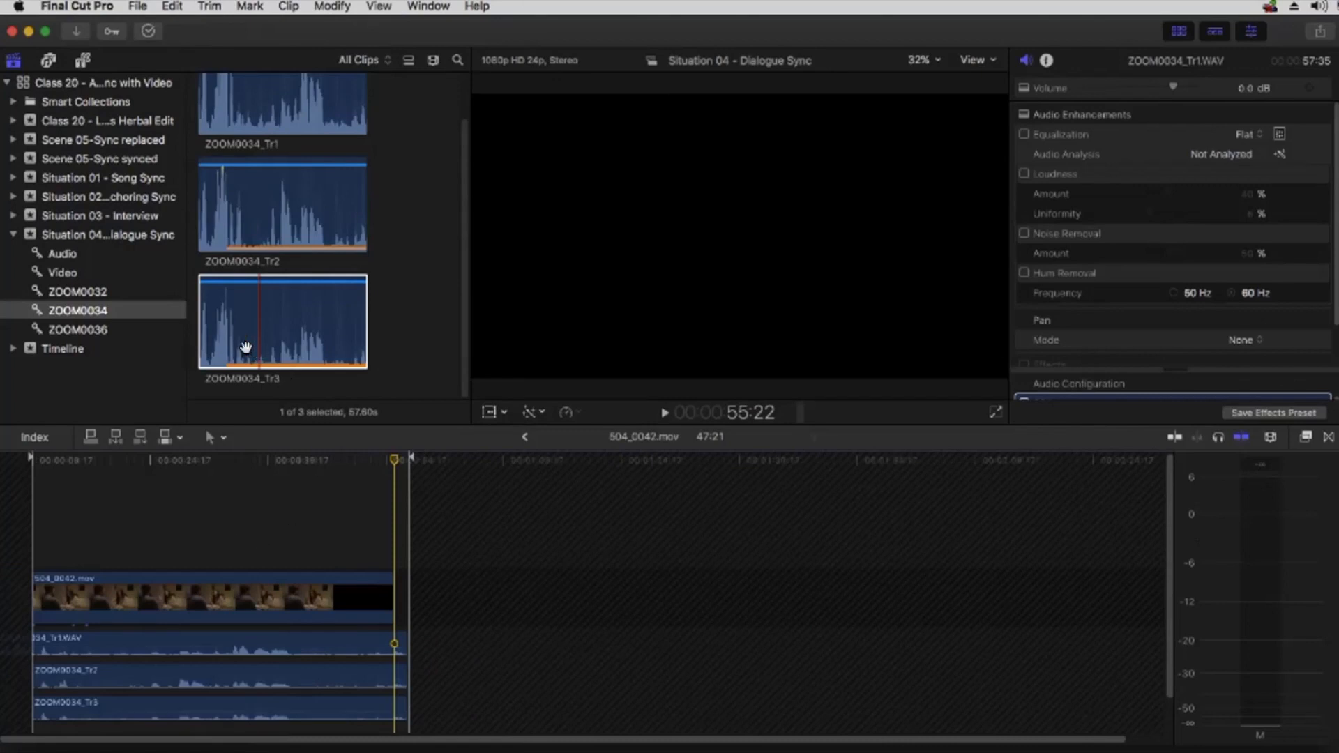
Return to the Situation 04 - Dialogue Sync project timeline and open the 504_0044.mov clip.
left_click(525, 437)
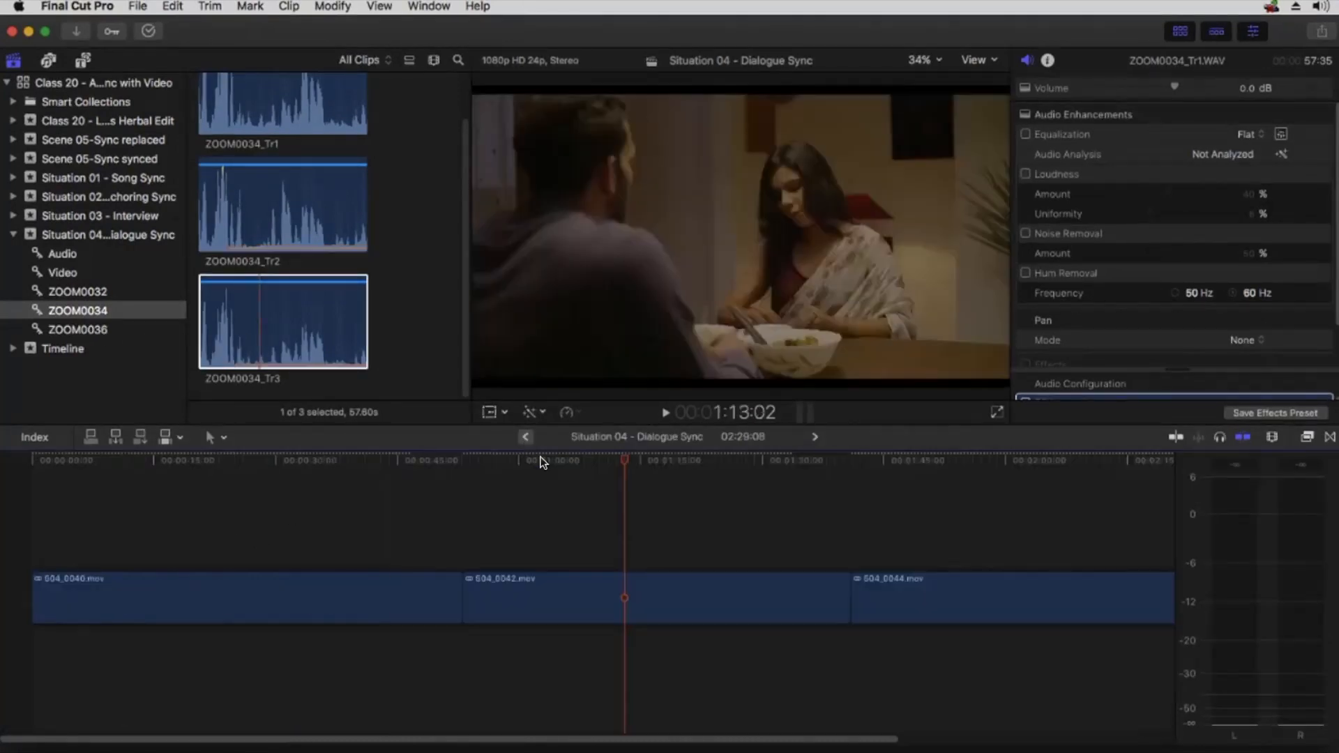
key("h")
left_click_drag(872, 520, 532, 517)
key("a")
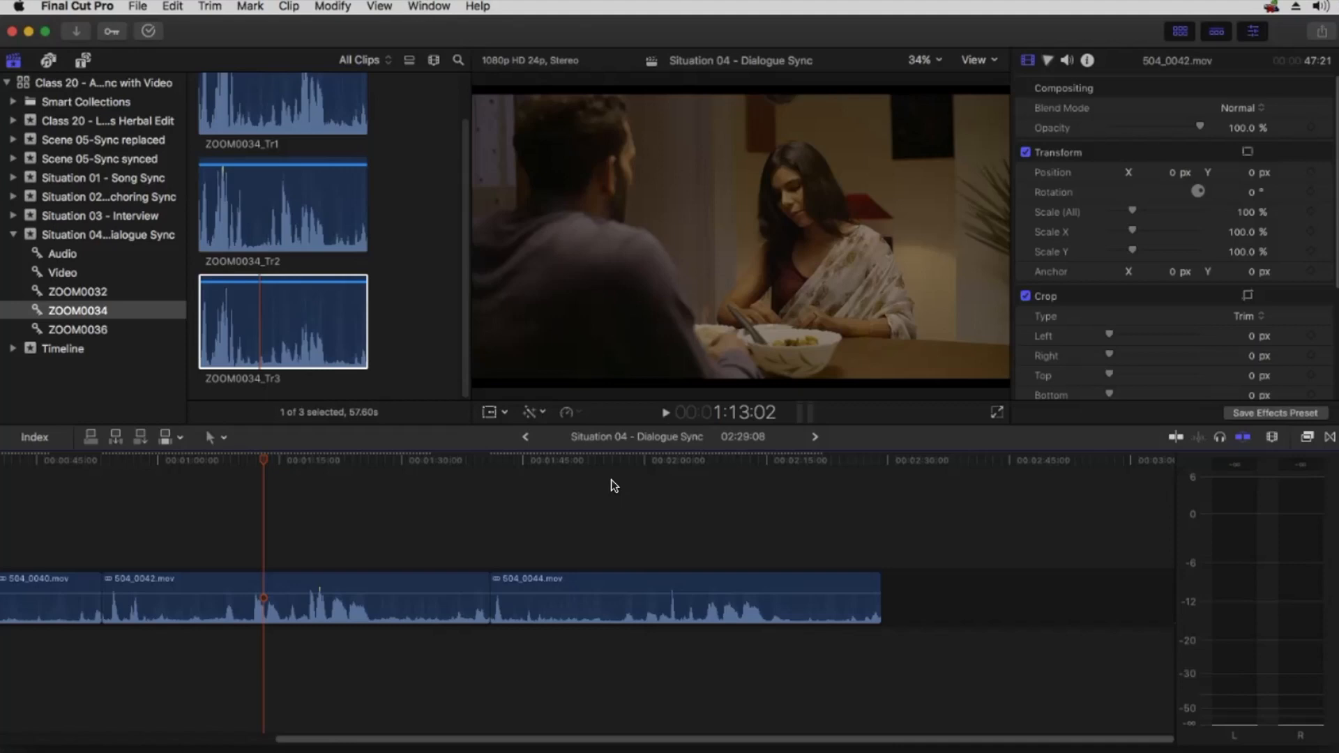
left_click(616, 470)
double_click(611, 575)
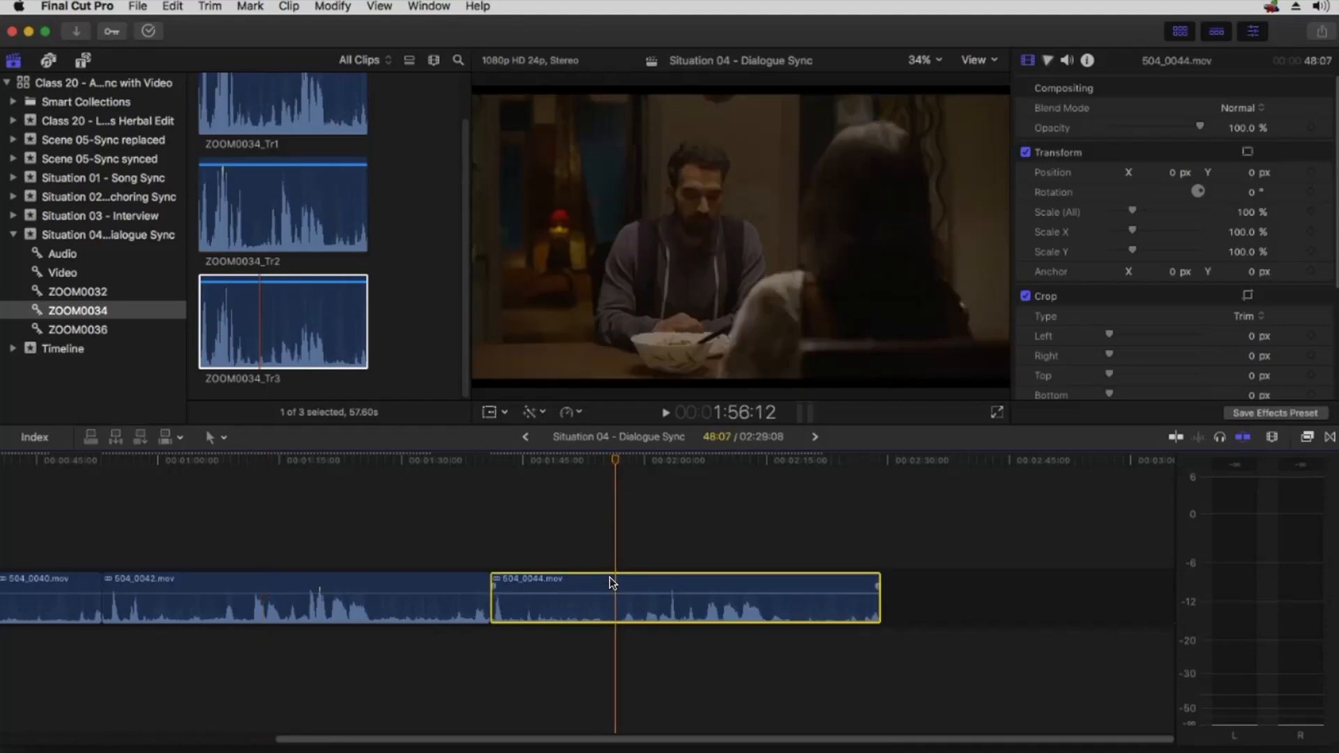
Add ZOOM0036_Tr2 from the ZOOM0036 collection beneath the Tr1 audio, align its end and extend its head to the clip start.
left_click(77, 328)
left_click(268, 201)
left_click_drag(269, 201, 137, 671)
left_click_drag(347, 667, 266, 659)
left_click_drag(55, 671, 9, 670)
Add ZOOM0036_Tr3 beneath ZOOM0036_Tr2, align its end with the other tracks and extend its head to the start of 504_0044.mov.
left_click_drag(262, 323, 242, 706)
left_click_drag(322, 693, 153, 696)
left_click(67, 705)
left_click_drag(69, 705, 33, 705)
Inspect the tail ends of the three ZOOM0036 tracks up close to check their alignment.
left_click(388, 519)
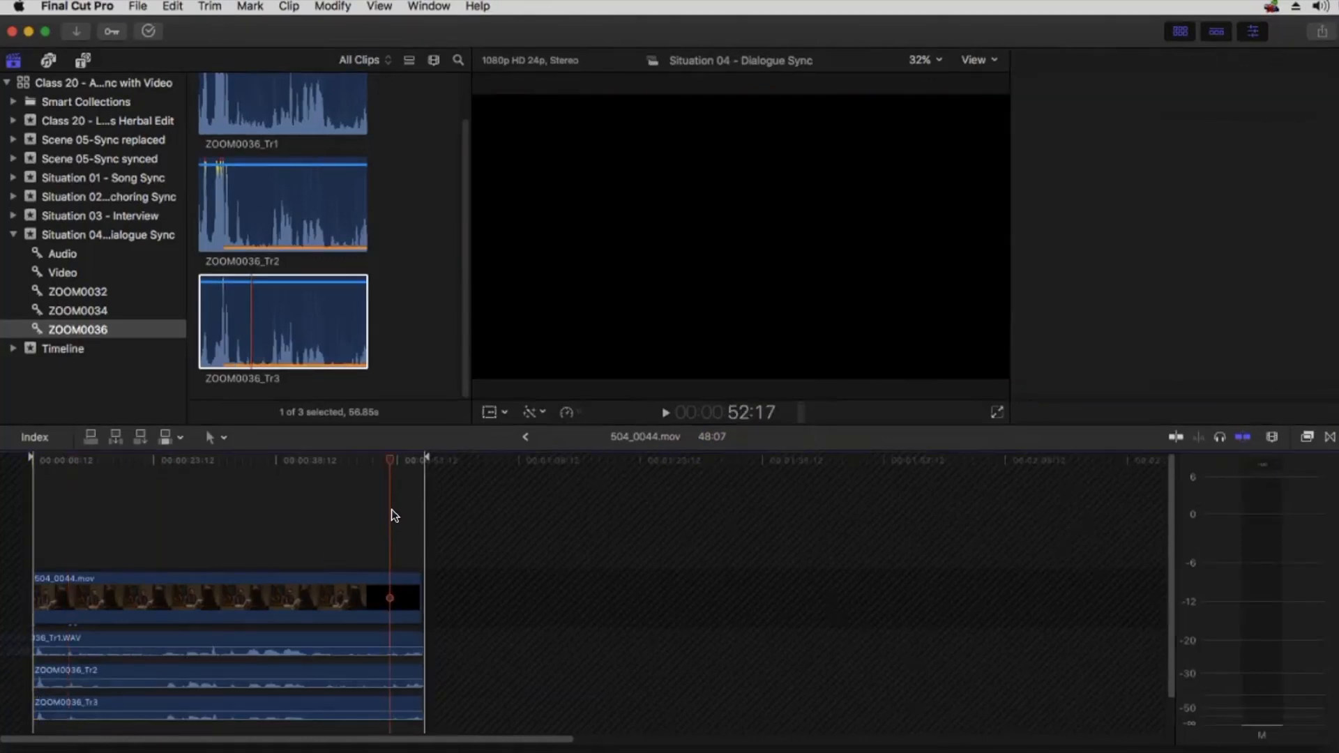
key("super+equal")
key("super+equal")
key("super+equal")
key("super+equal")
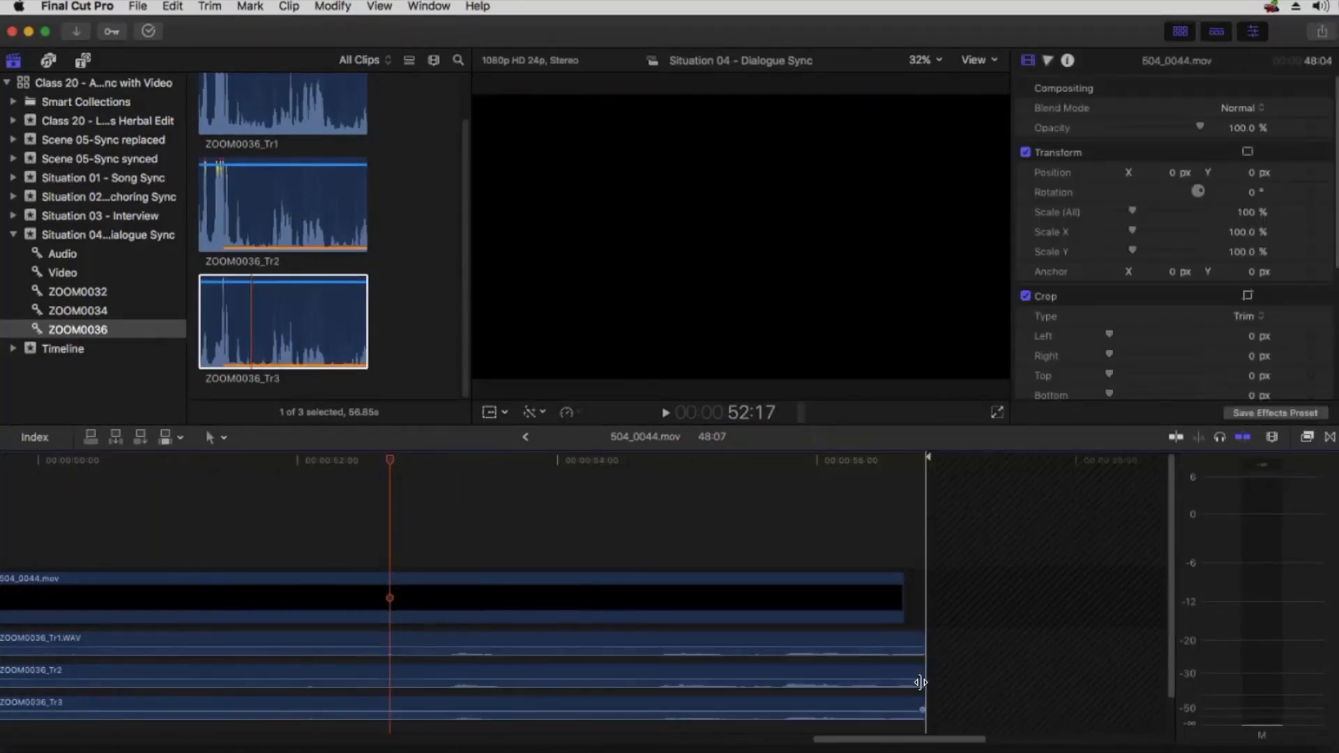
key("super+minus")
key("super+minus")
key("super+minus")
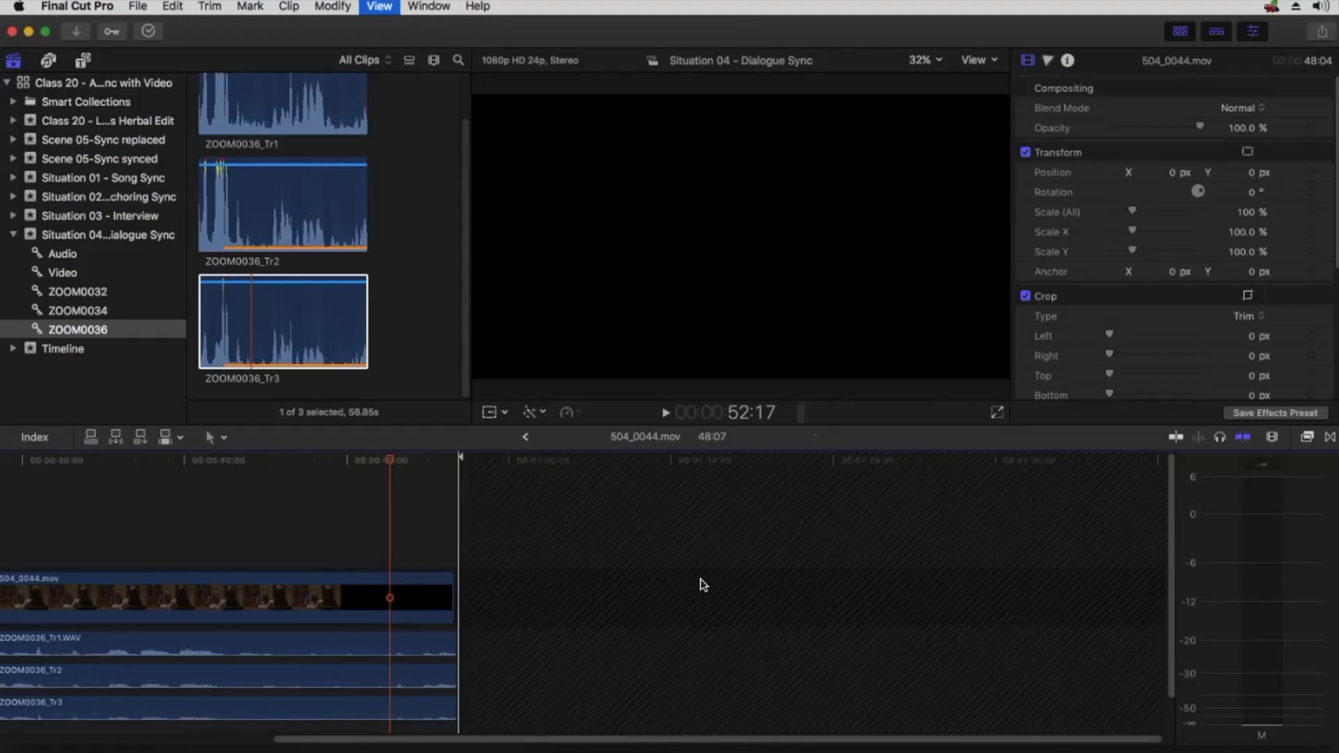
Return to the project timeline, split 504_0040.mov at 8:03 and delete the opening portion.
left_click(526, 437)
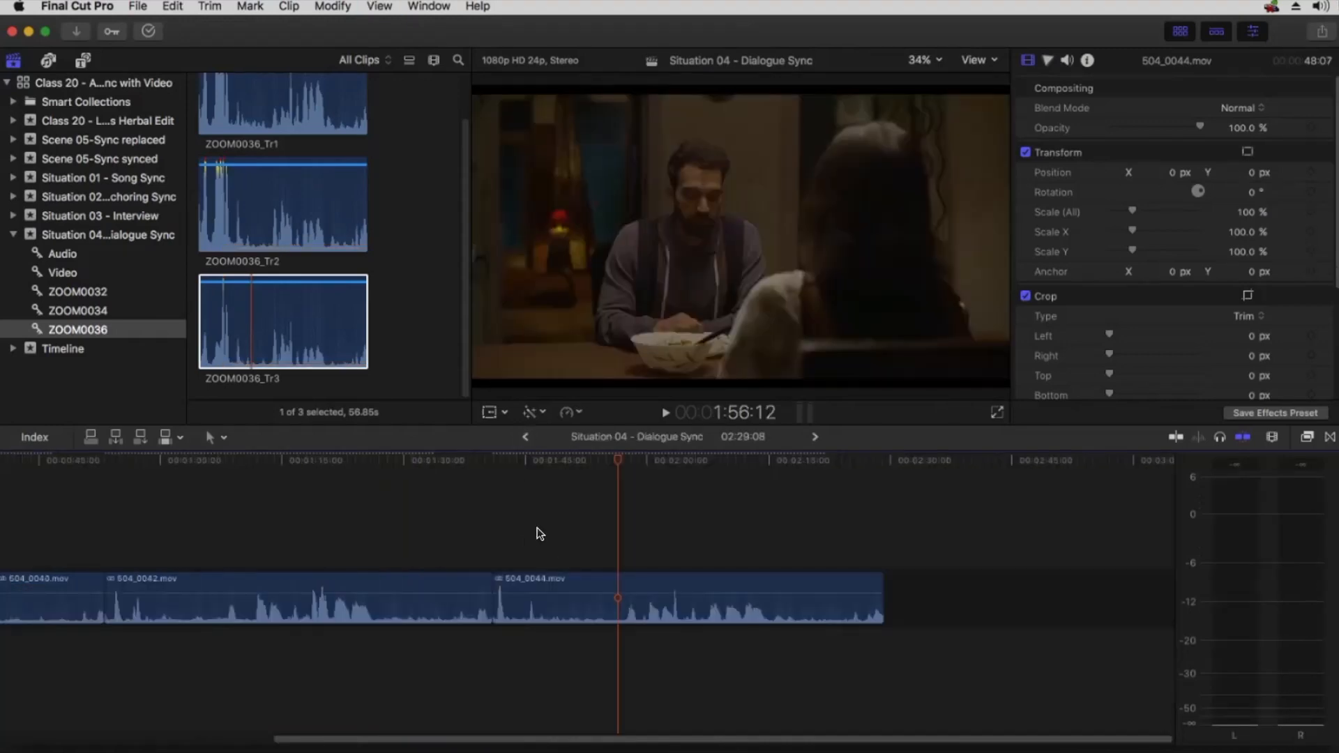
key("shift+z")
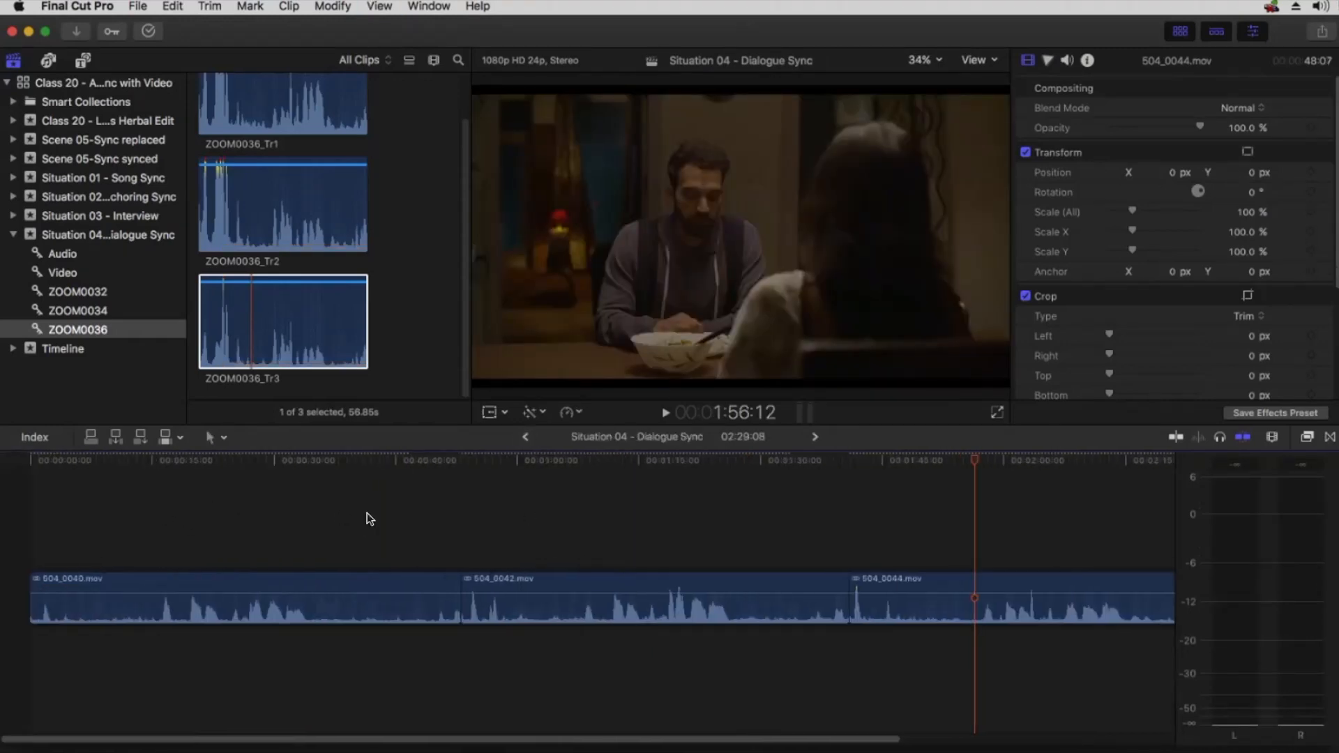
left_click(153, 461)
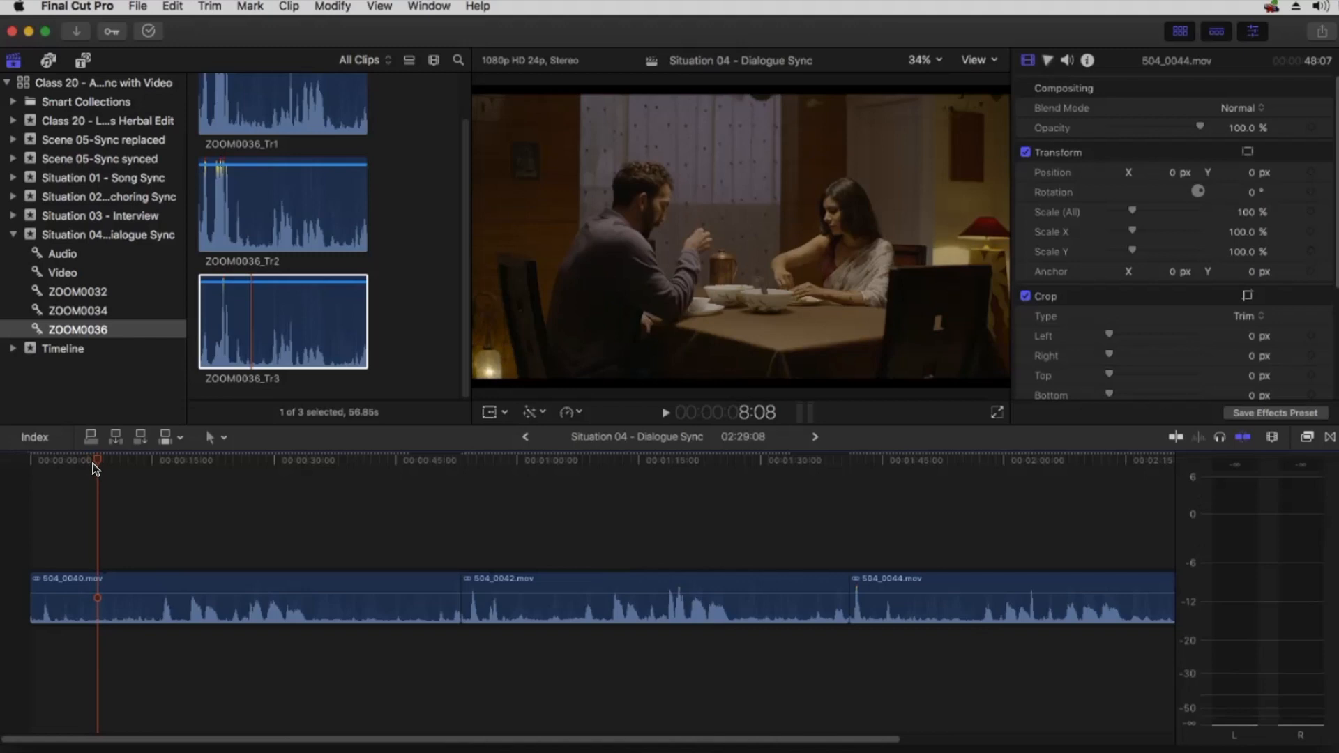
key("super+b")
left_click(76, 584)
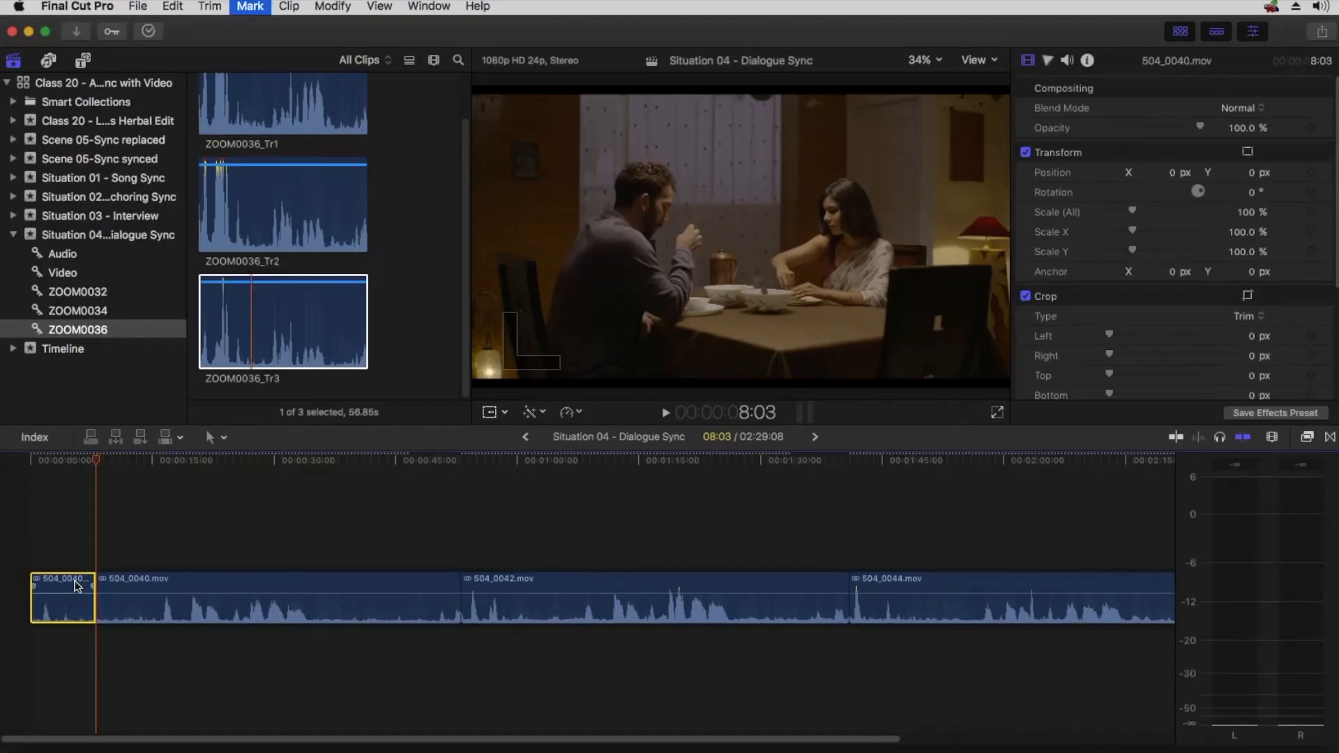
key("Delete")
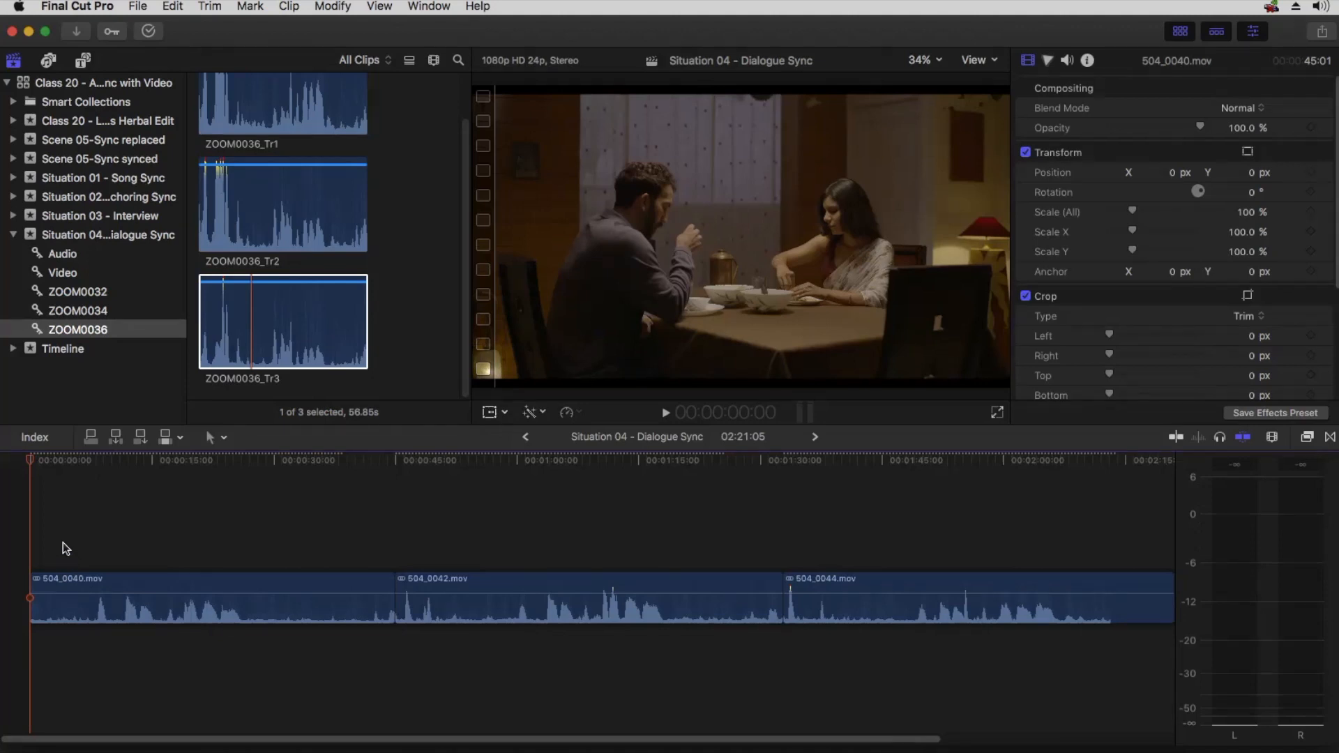
Play the scene from the start and split 504_0040.mov at 9:17.
key("space")
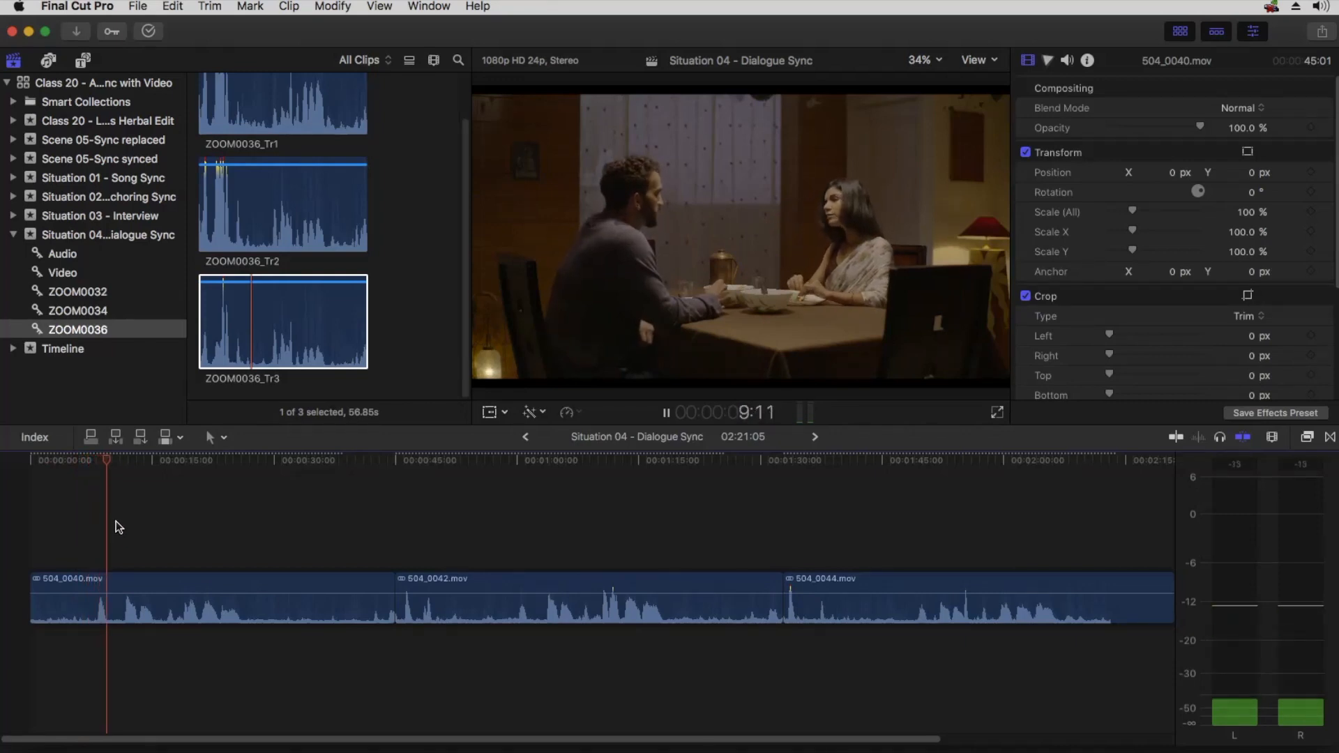
key("space")
key("super+b")
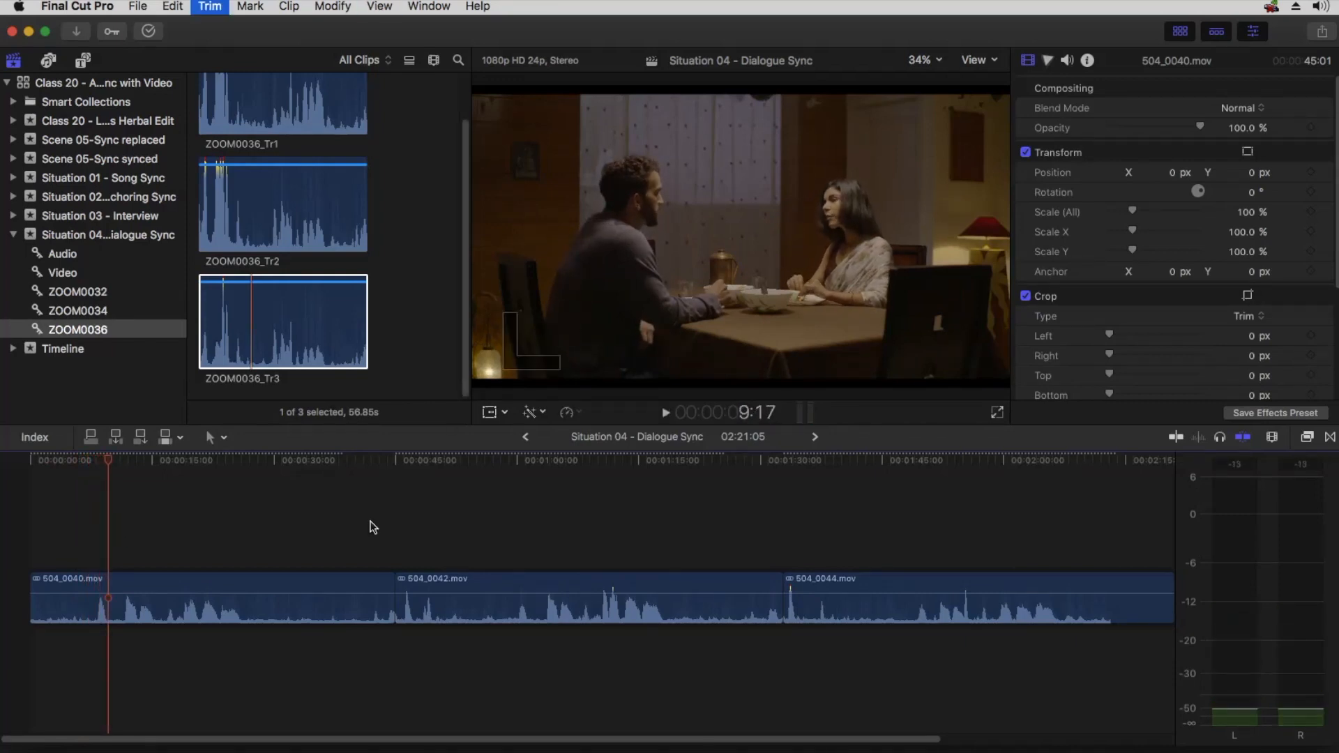
Play and step back through 504_0044.mov around 1:50 to find where the matching dialogue occurs.
left_click_drag(484, 459, 916, 468)
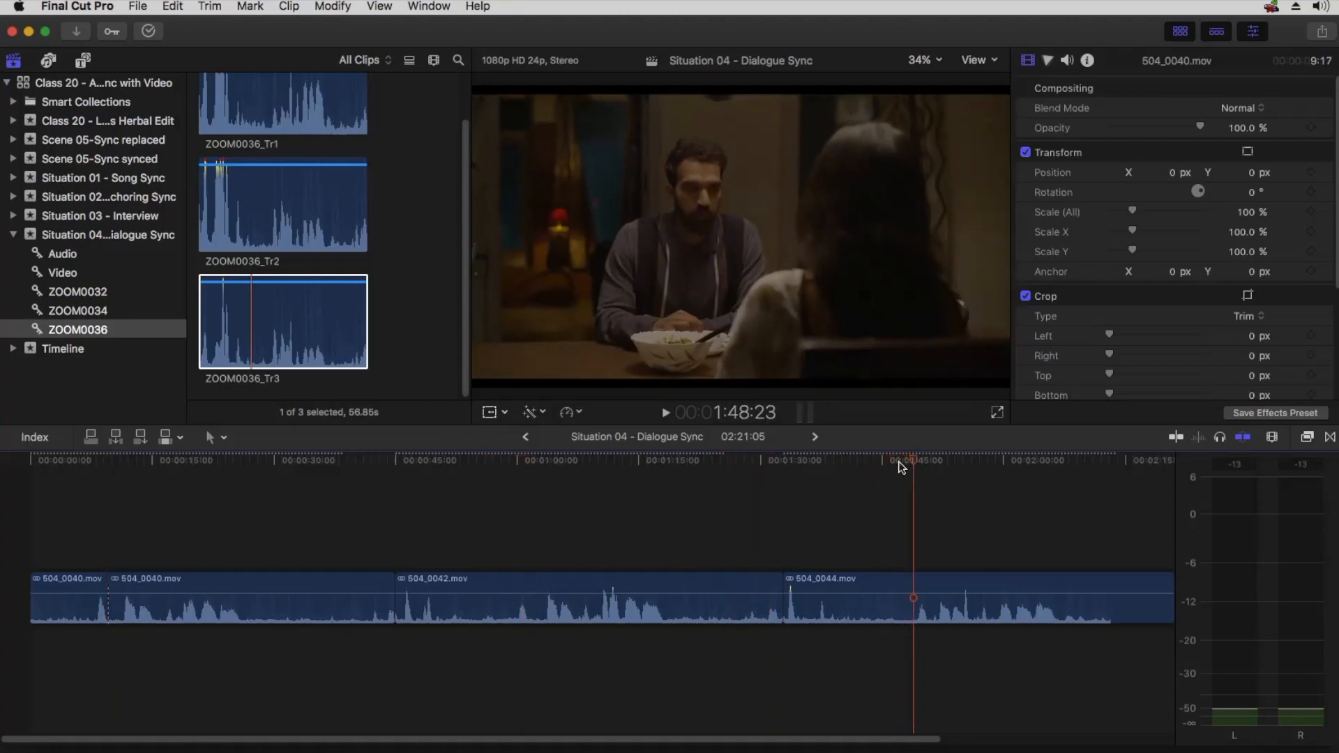
key("space")
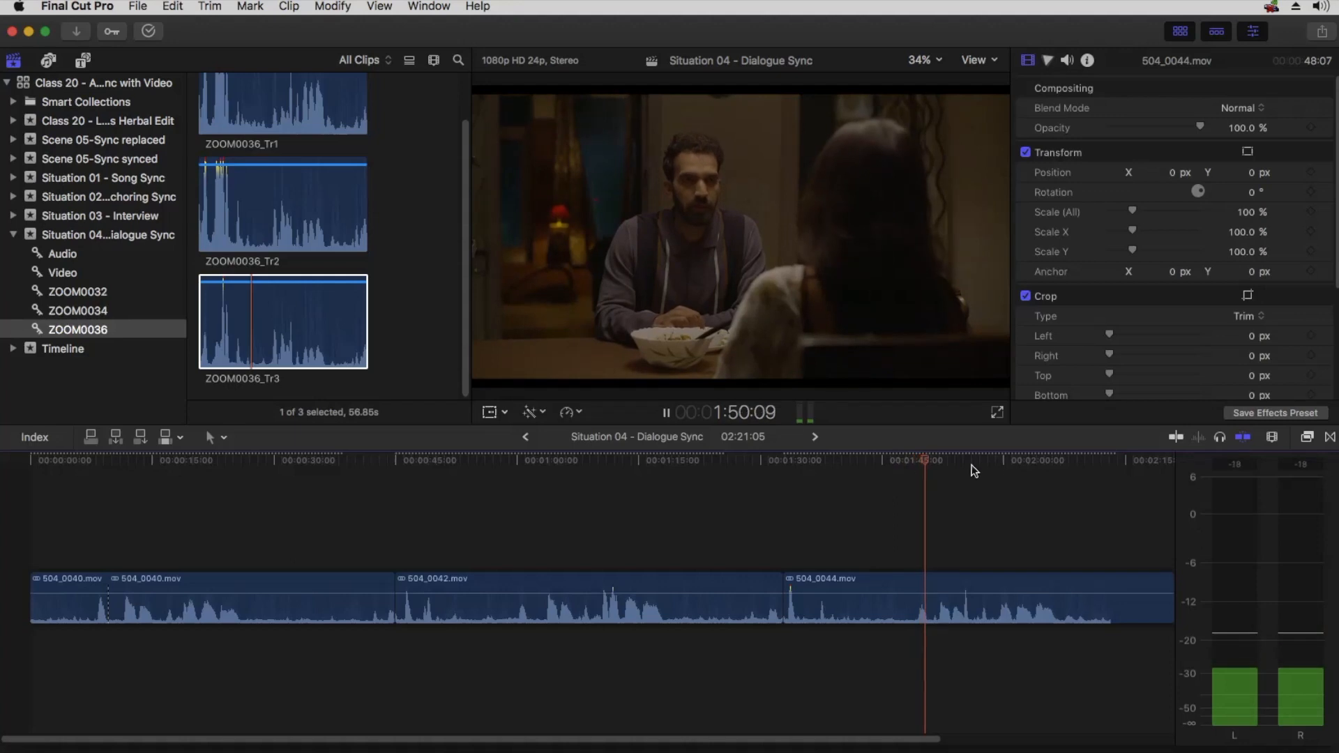
key("space")
left_click(939, 458)
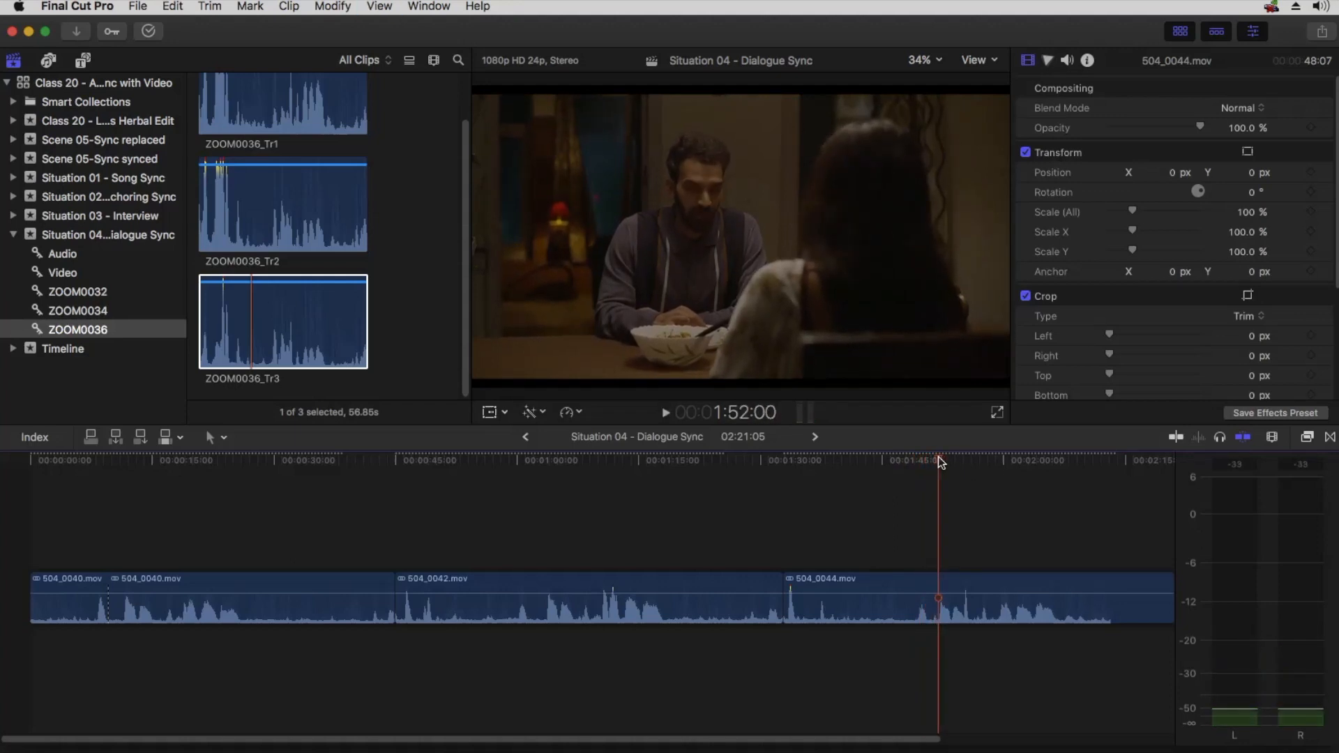
key("Left")
key("Left")
key("Left")
key("Left")
key("Left")
key("Left")
key("Left")
key("Left")
key("Left")
key("Left")
key("Left")
key("Left")
key("Left")
key("Left")
key("Left")
key("Left")
key("Left")
key("Left")
key("Left")
key("Left")
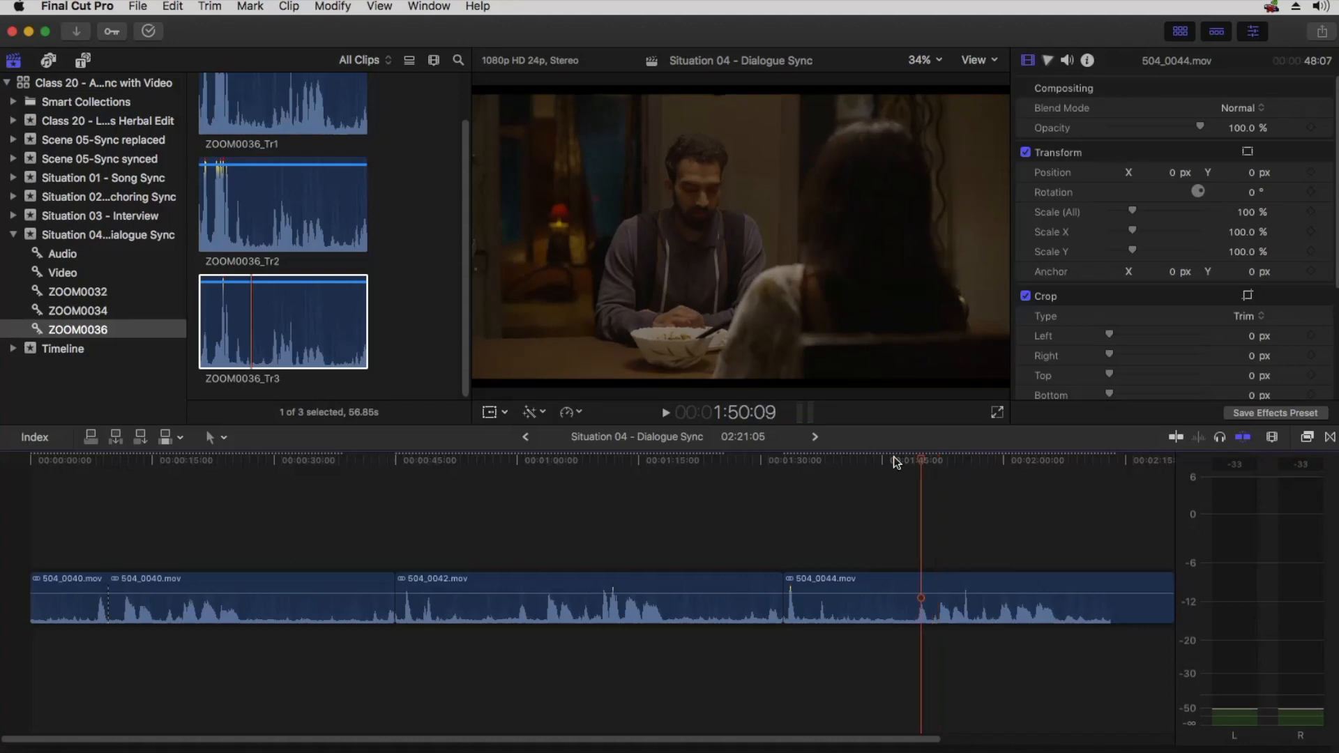
Locate the matching line in 504_0042.mov and cut out the 2:09 section starting at 1:00:09 for pasting.
left_click(471, 479)
key("super+equal")
left_click(565, 474)
key("space")
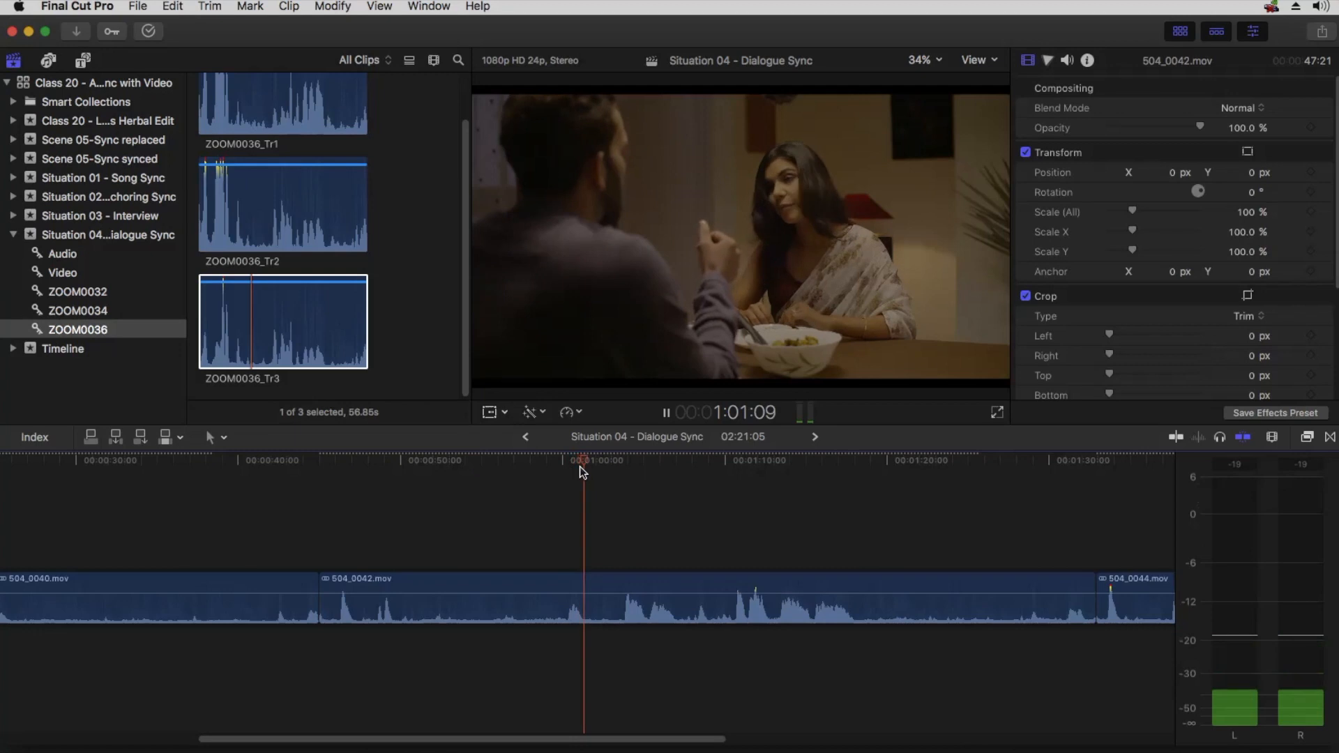
left_click_drag(591, 457, 566, 572)
left_click(568, 574)
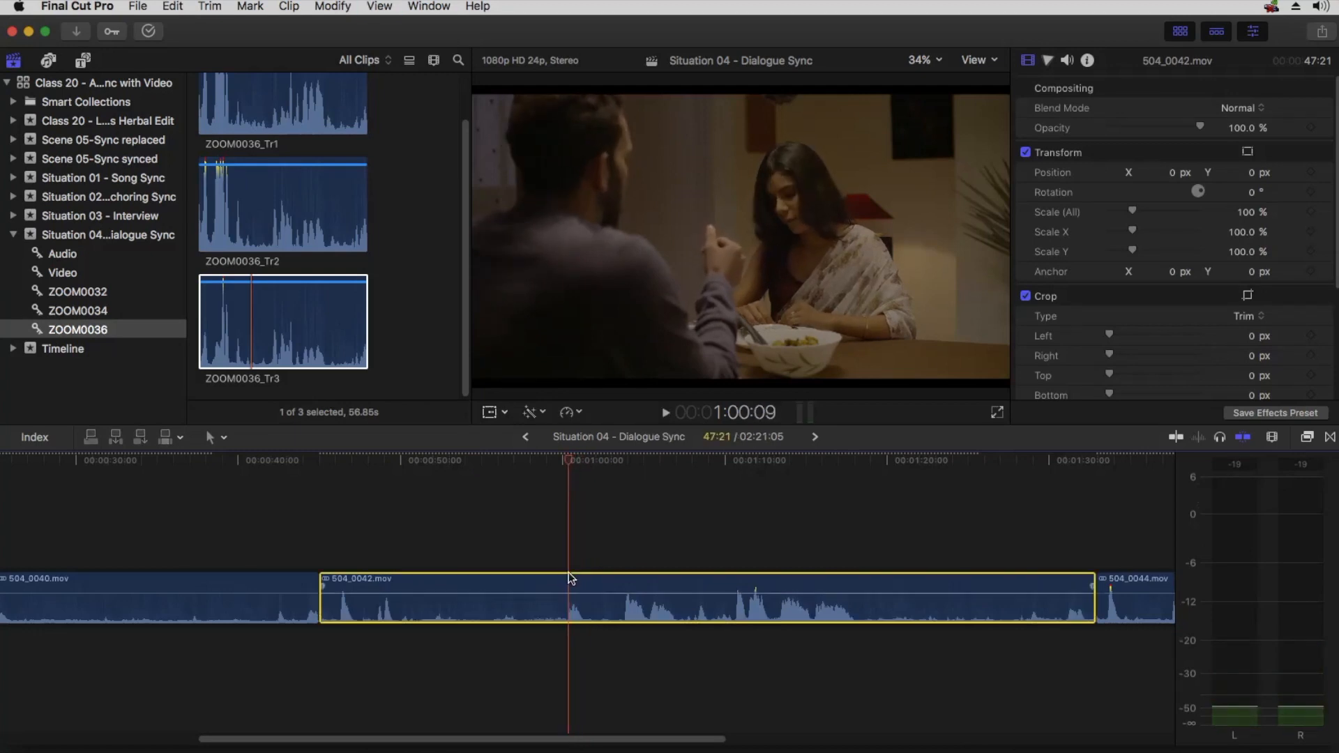
key("super+b")
left_click_drag(577, 463, 605, 458)
key("super+b")
left_click(589, 586)
key("Delete")
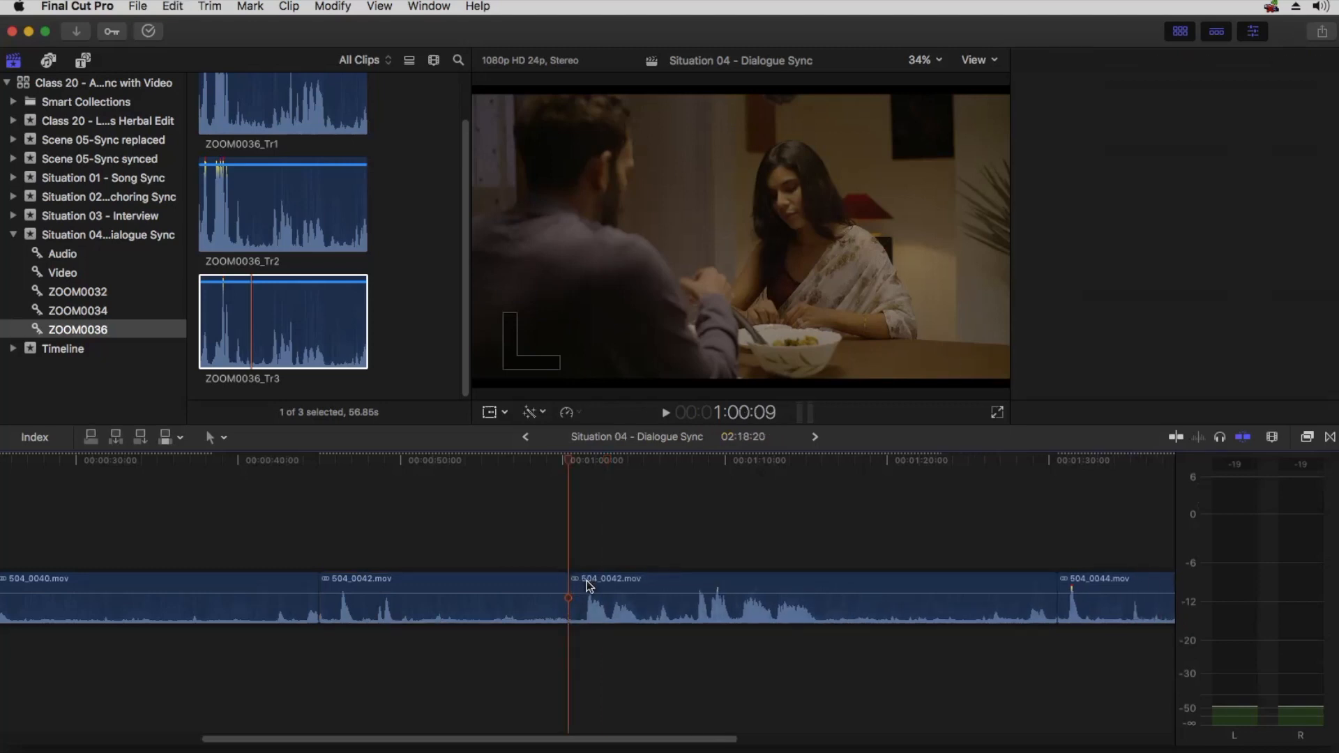
Insert the cut 504_0042.mov section at the 9:17 edit point between the two 504_0040.mov pieces.
key("Home")
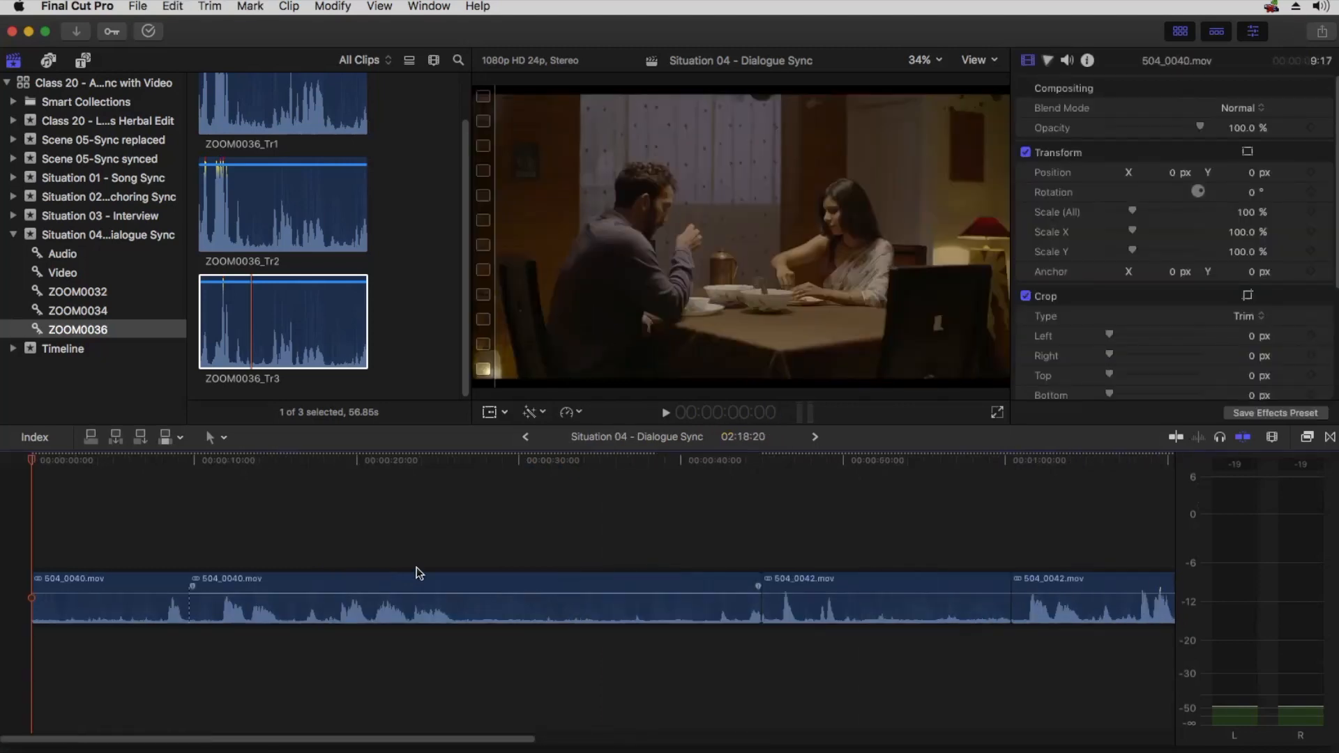
left_click(196, 458)
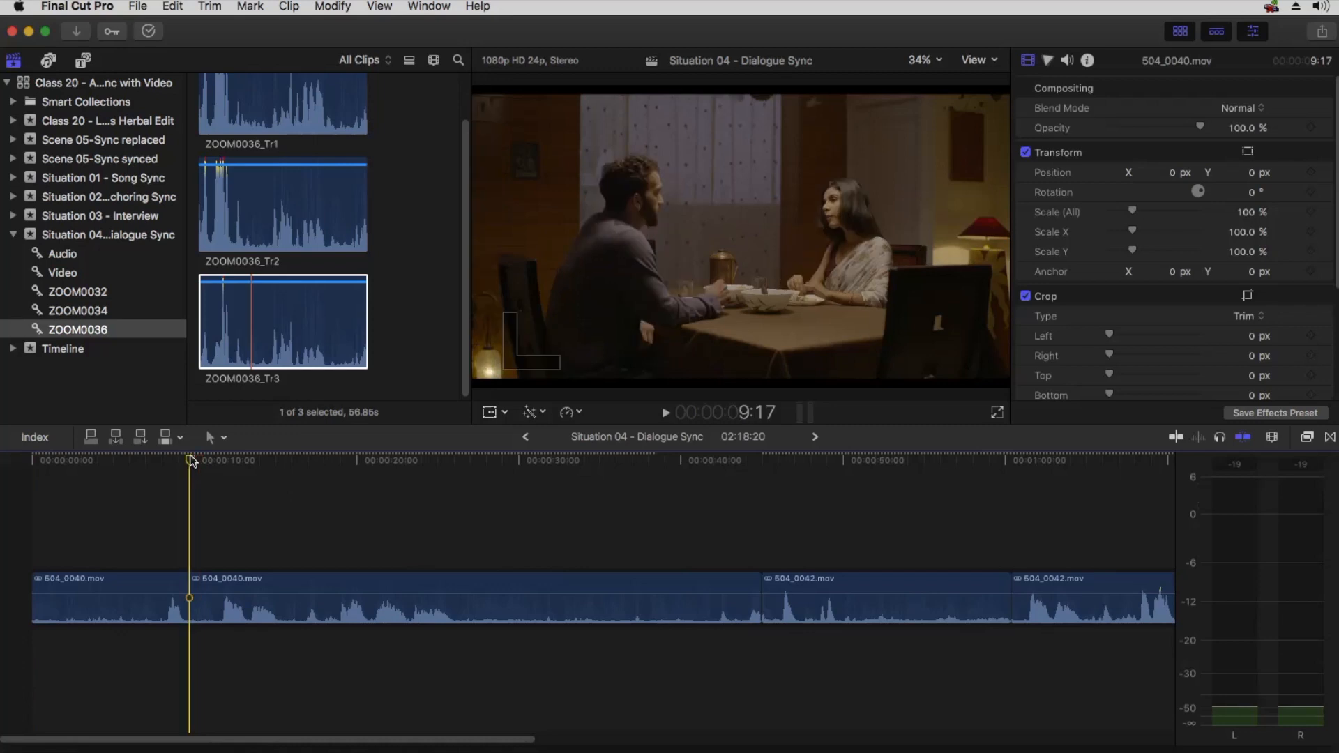
key("super+v")
Play across the 9:17 edit from 504_0040.mov into the inserted 504_0042.mov shot to check the dialogue flow.
left_click(166, 460)
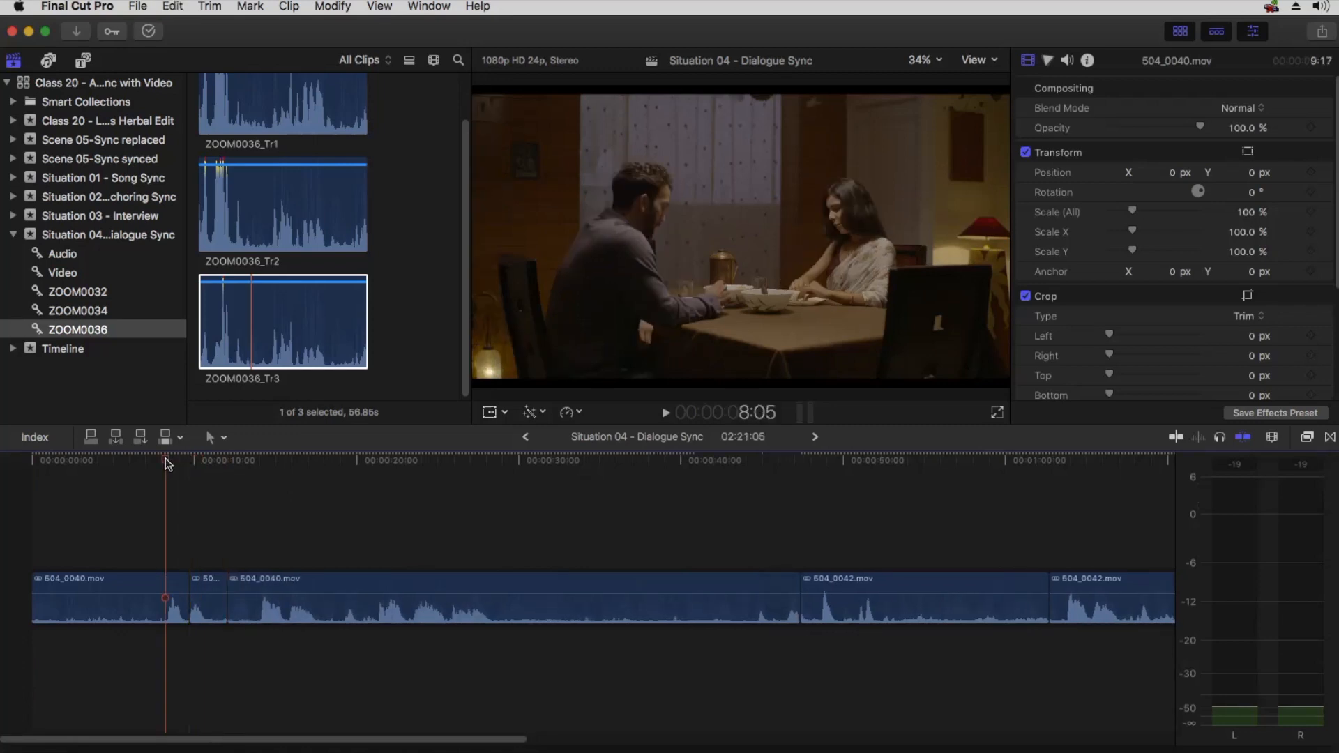
key("super+equal")
key("super+equal")
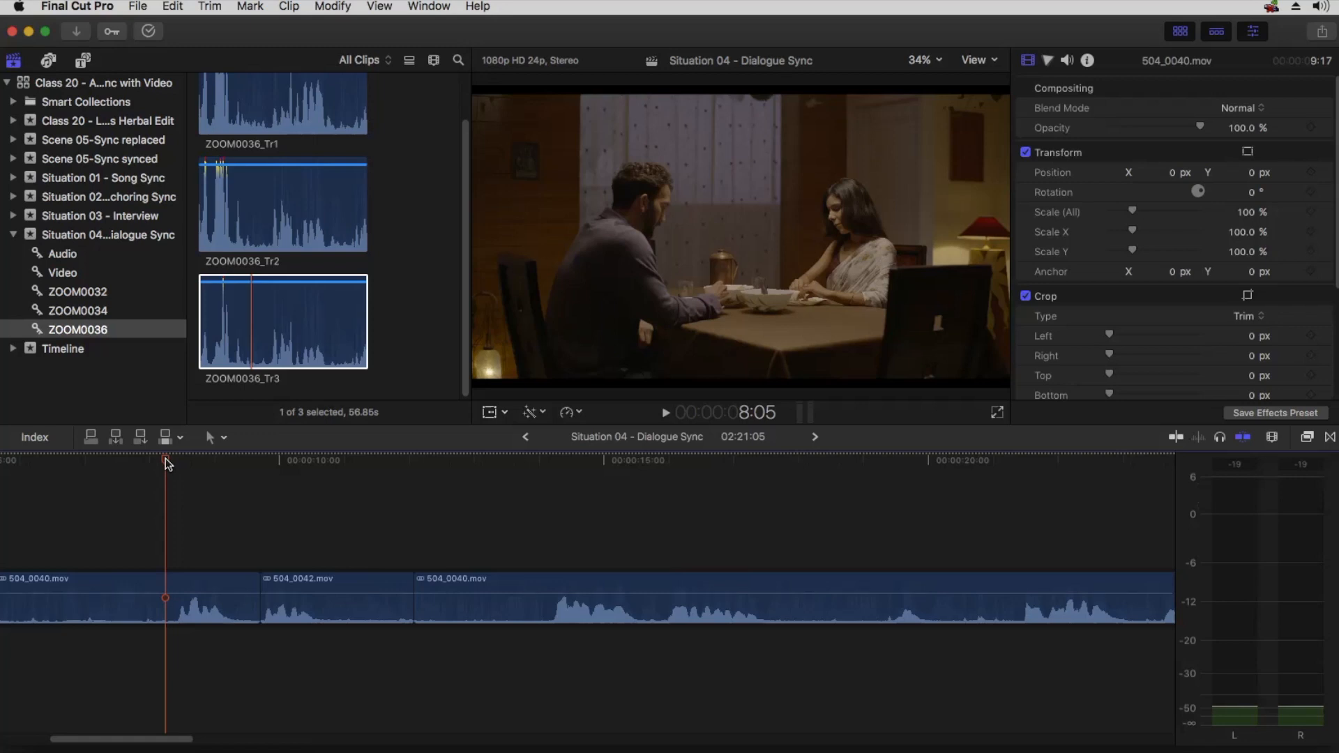
key("space")
key("space")
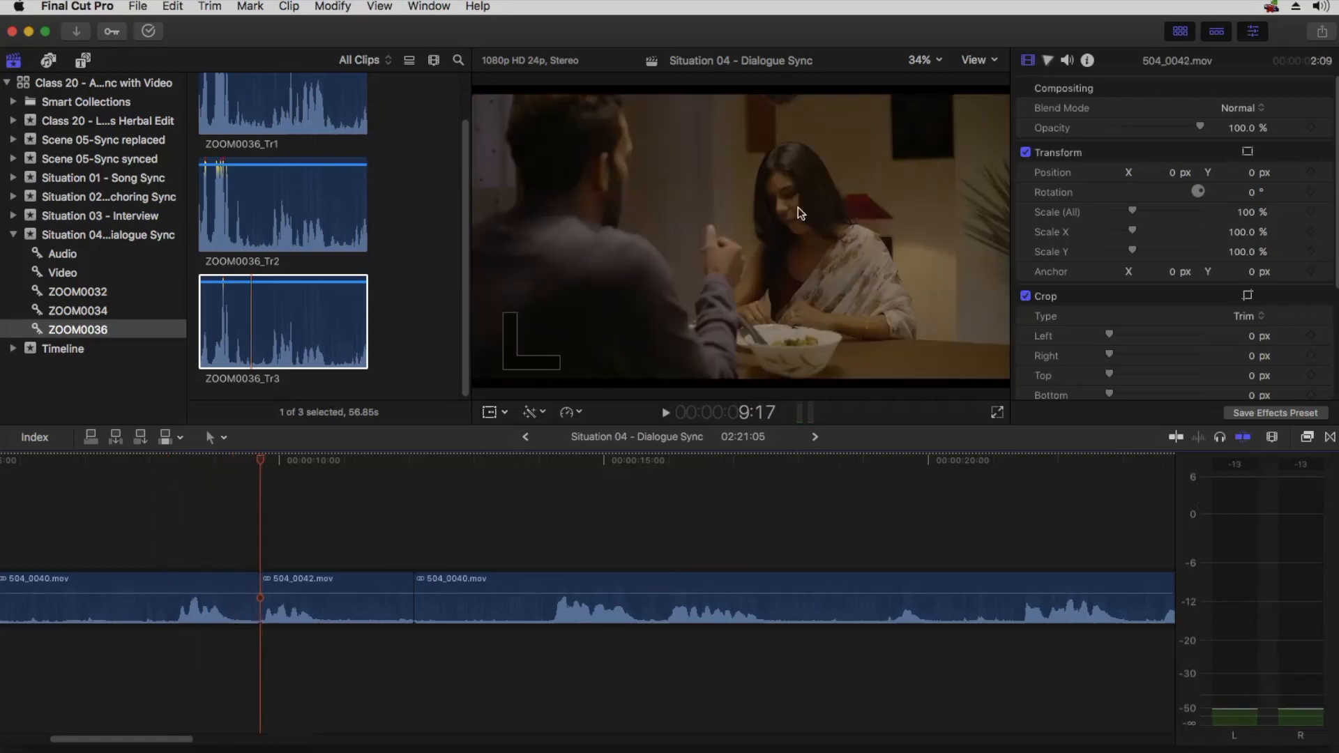
mouse_move(229, 458)
left_mouse_down()
mouse_move(199, 466)
mouse_move(230, 461)
left_mouse_up()
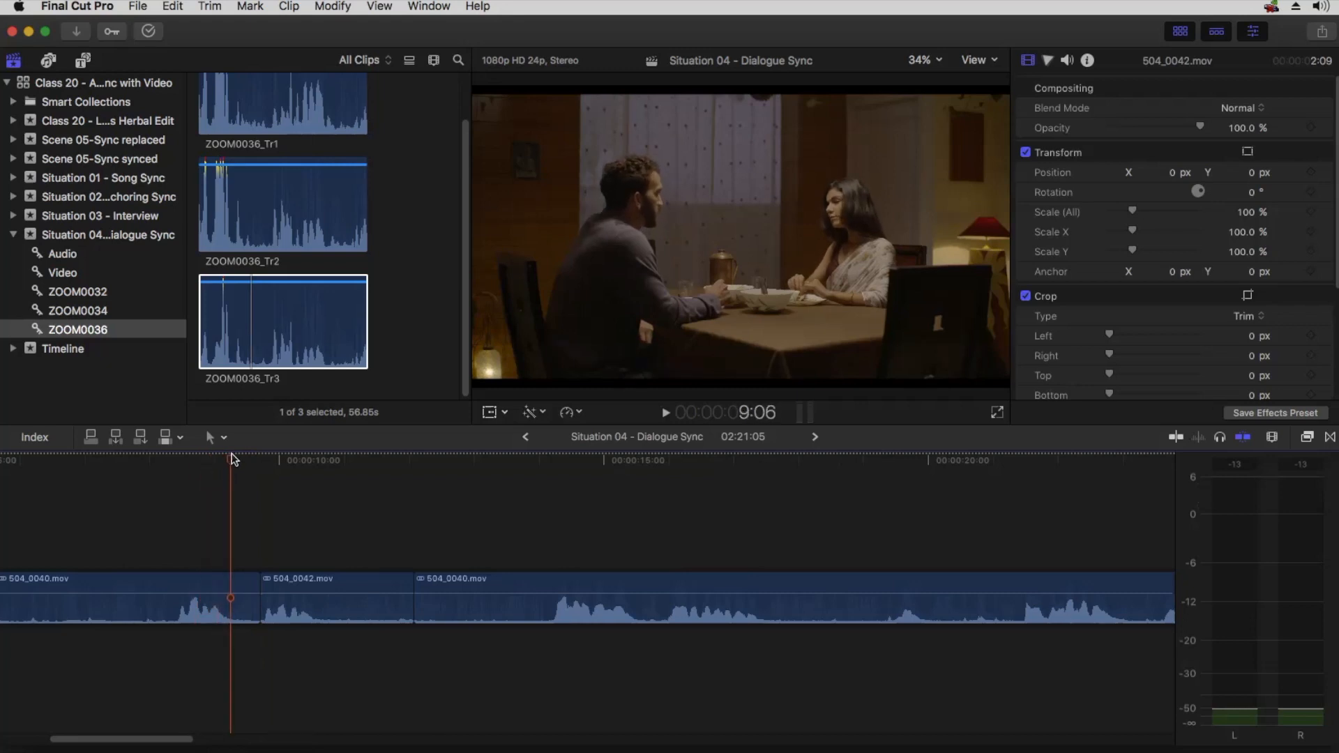
left_click_drag(263, 456, 123, 467)
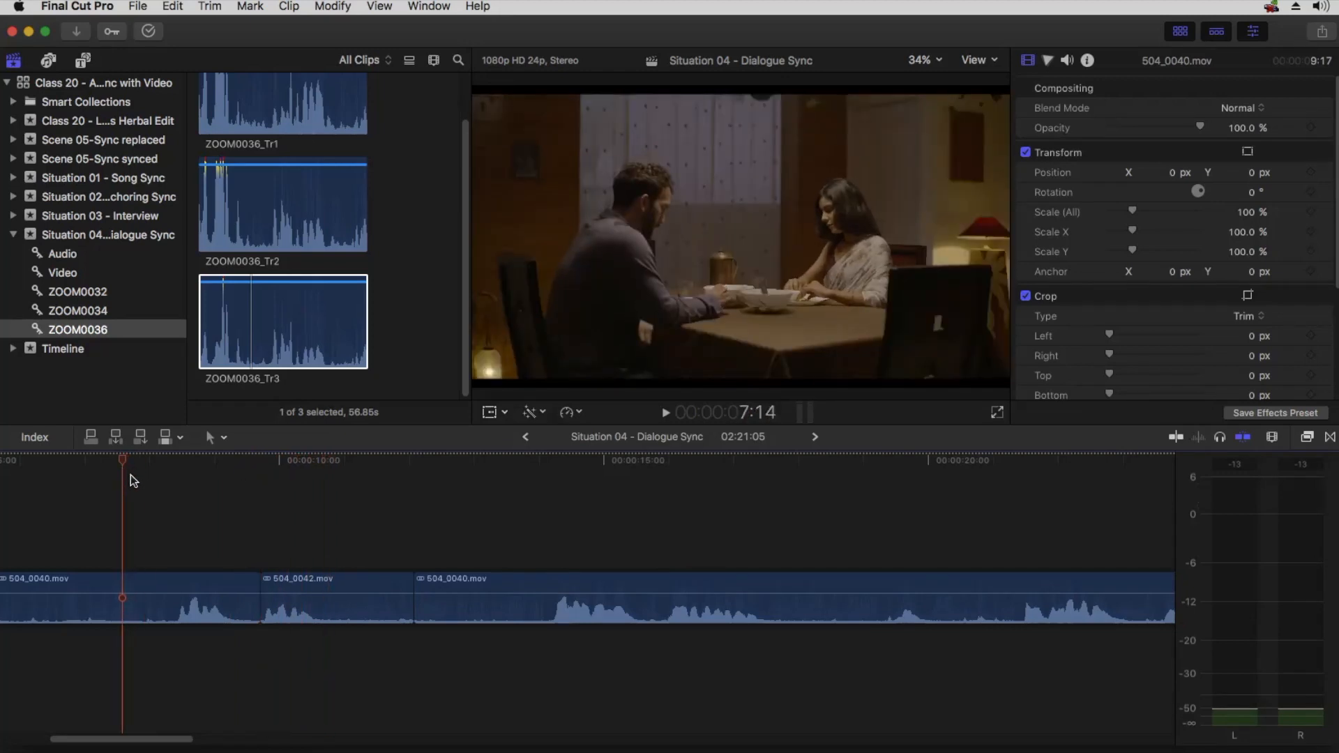
key("space")
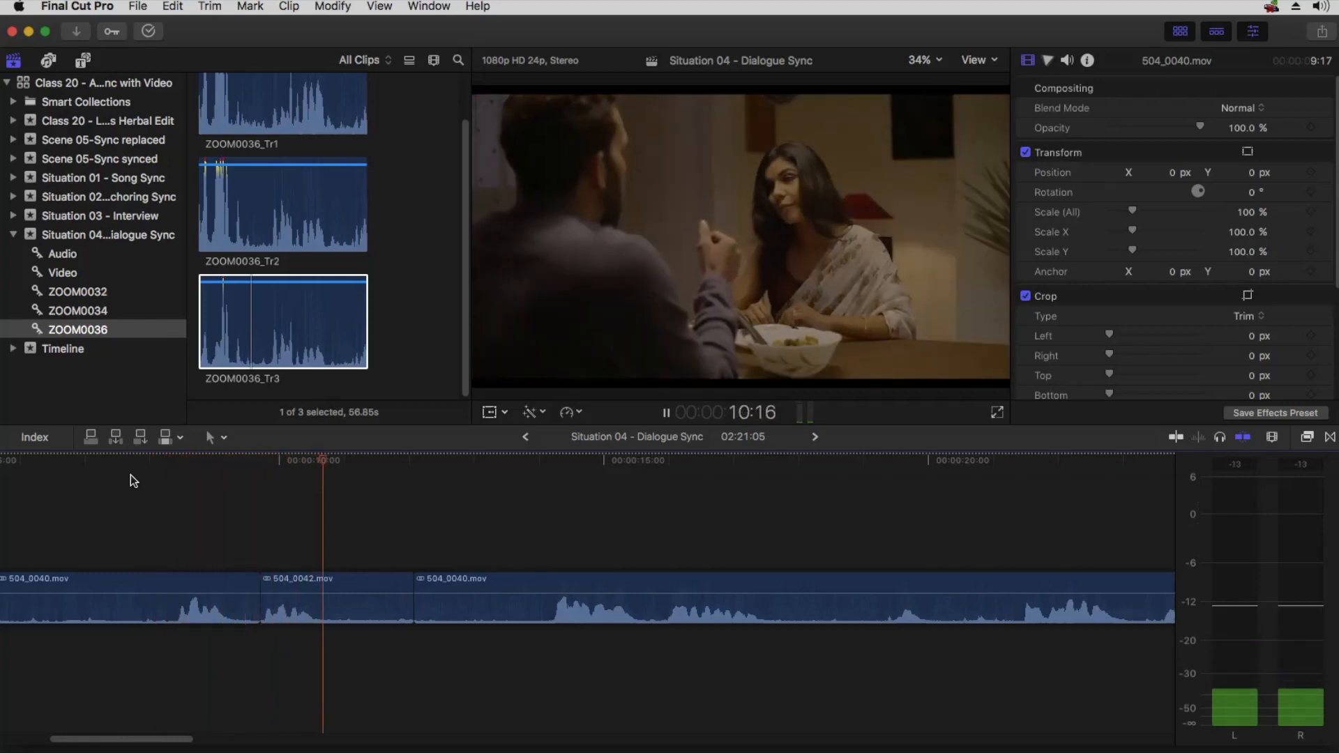
key("space")
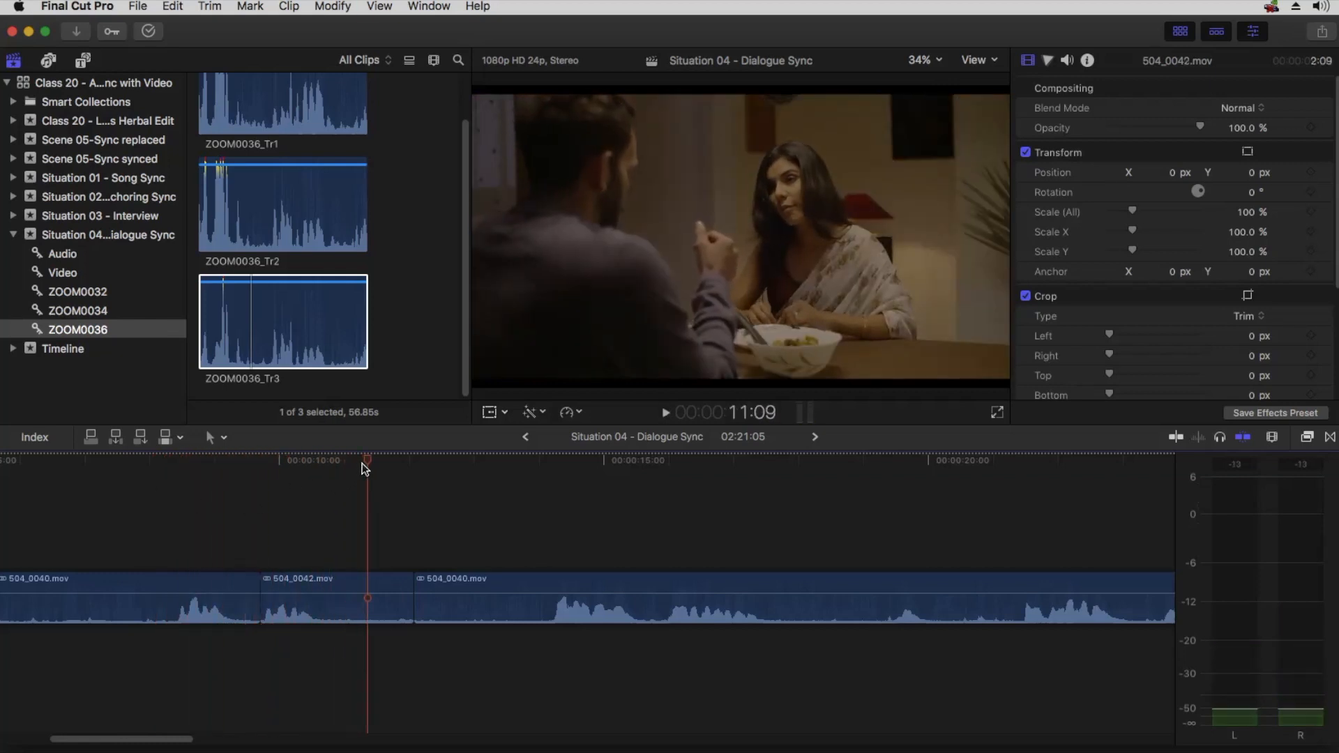
Add matching sync markers at 10:03 in the inserted 504_0042.mov shot and at 8:21 in the preceding 504_0040.mov clip.
left_click_drag(364, 460, 291, 472)
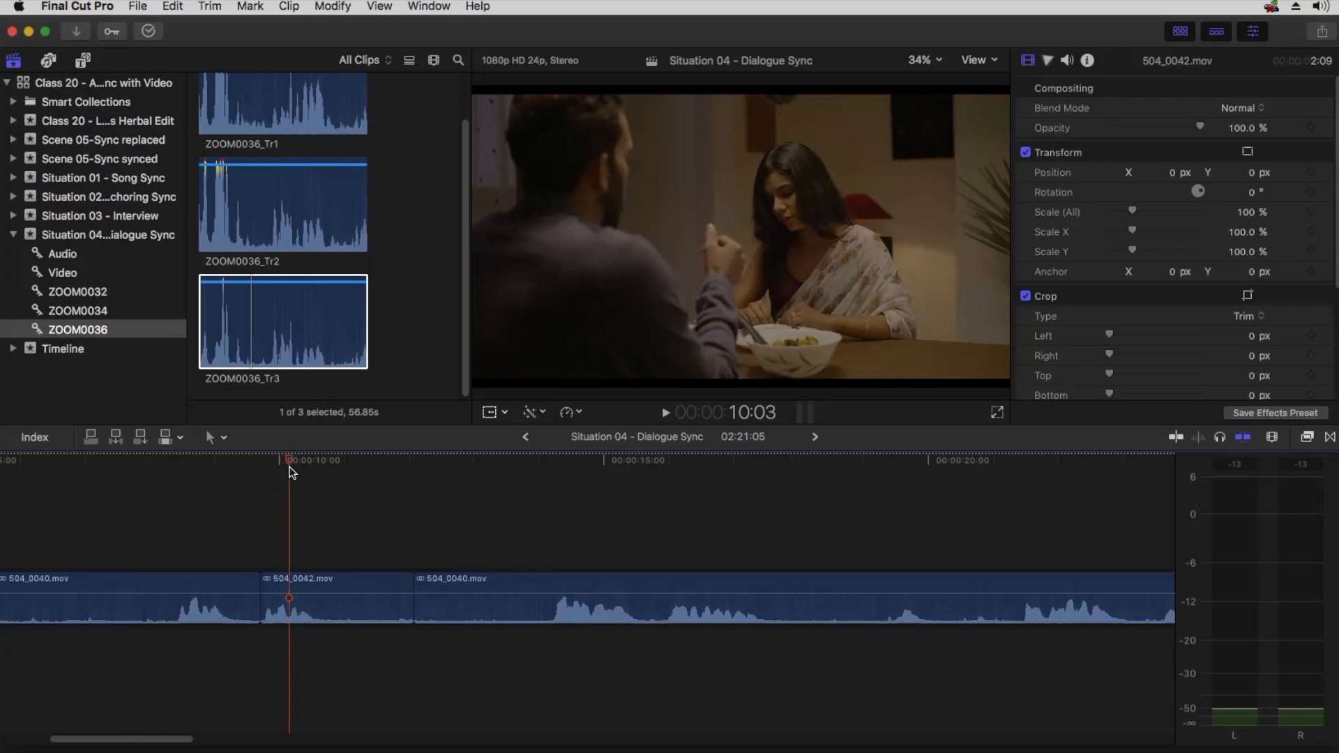
left_click(300, 590)
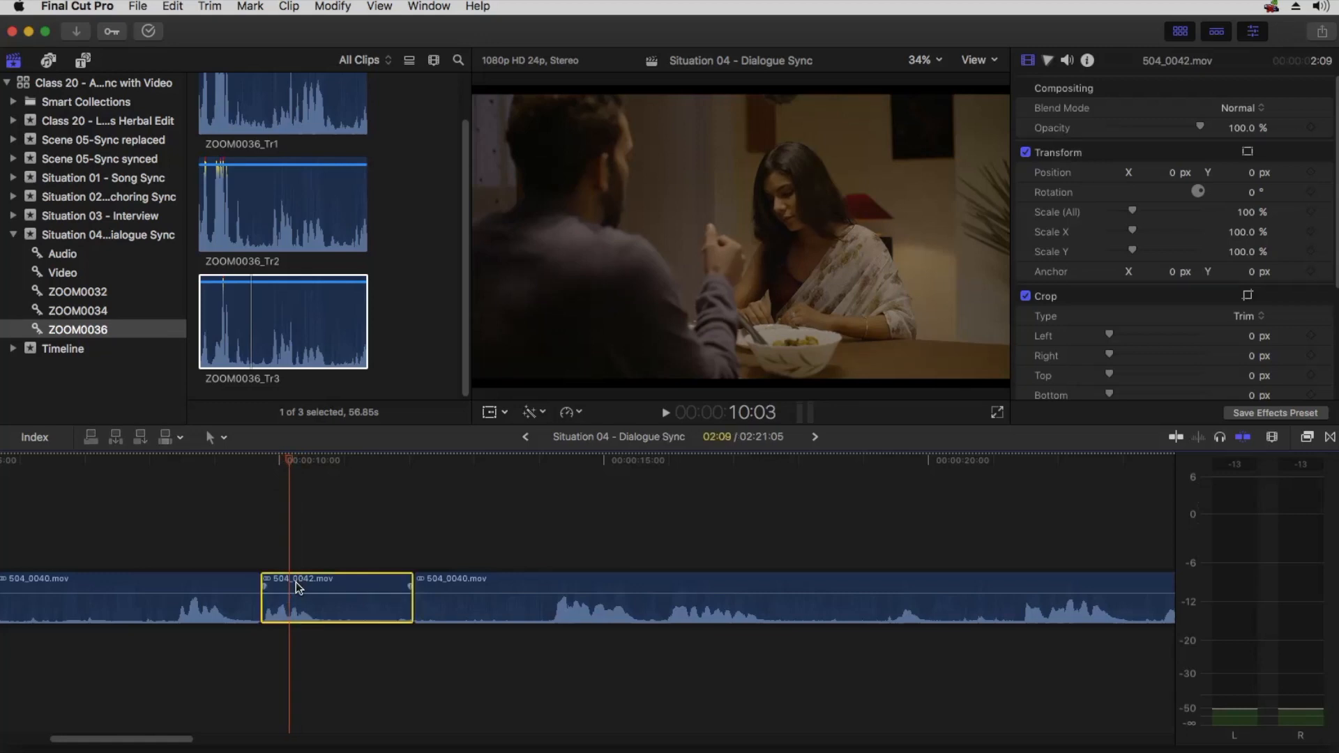
key("m")
left_click_drag(176, 458, 206, 458)
key("m")
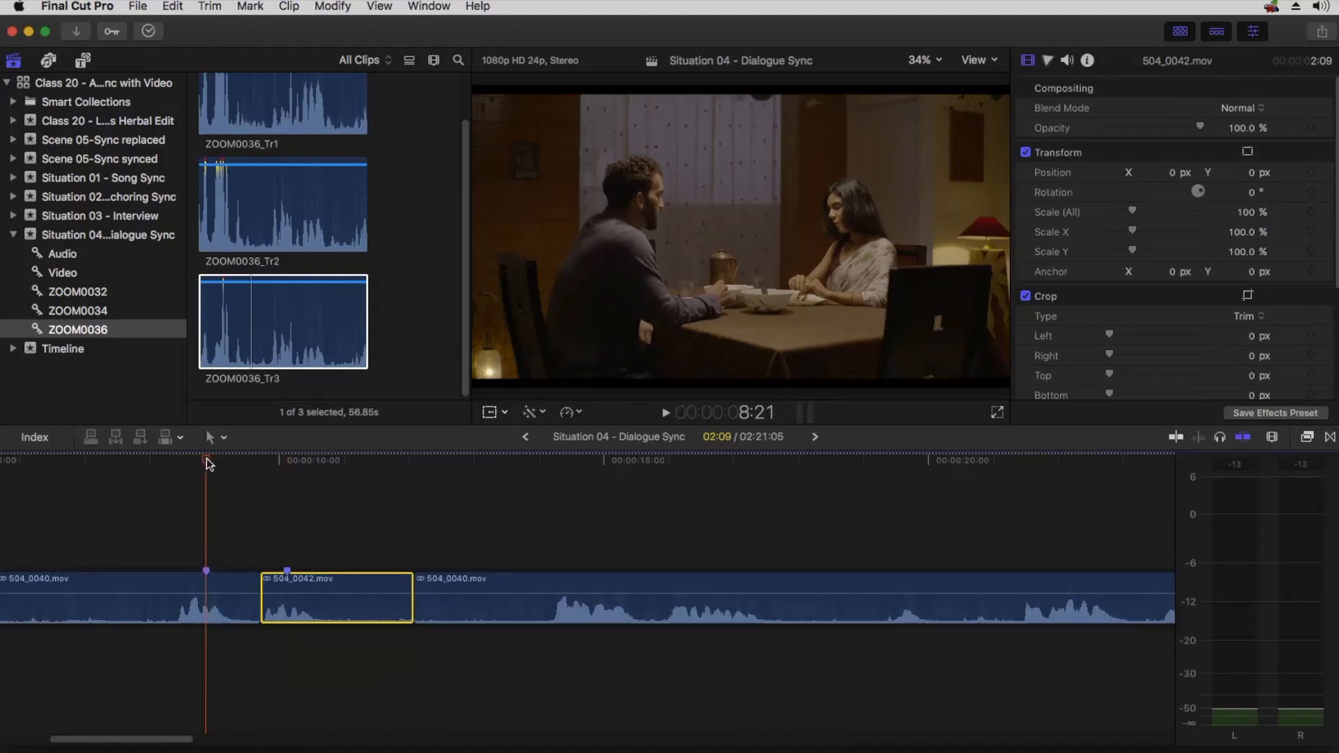
Connect 504_0042.mov above the 504_0040.mov clips with both markers aligned at 8:21, and trim its start to a 1:19 duration.
mouse_move(316, 588)
left_mouse_down()
mouse_move(306, 542)
mouse_move(277, 523)
mouse_move(233, 519)
mouse_move(226, 576)
left_mouse_up()
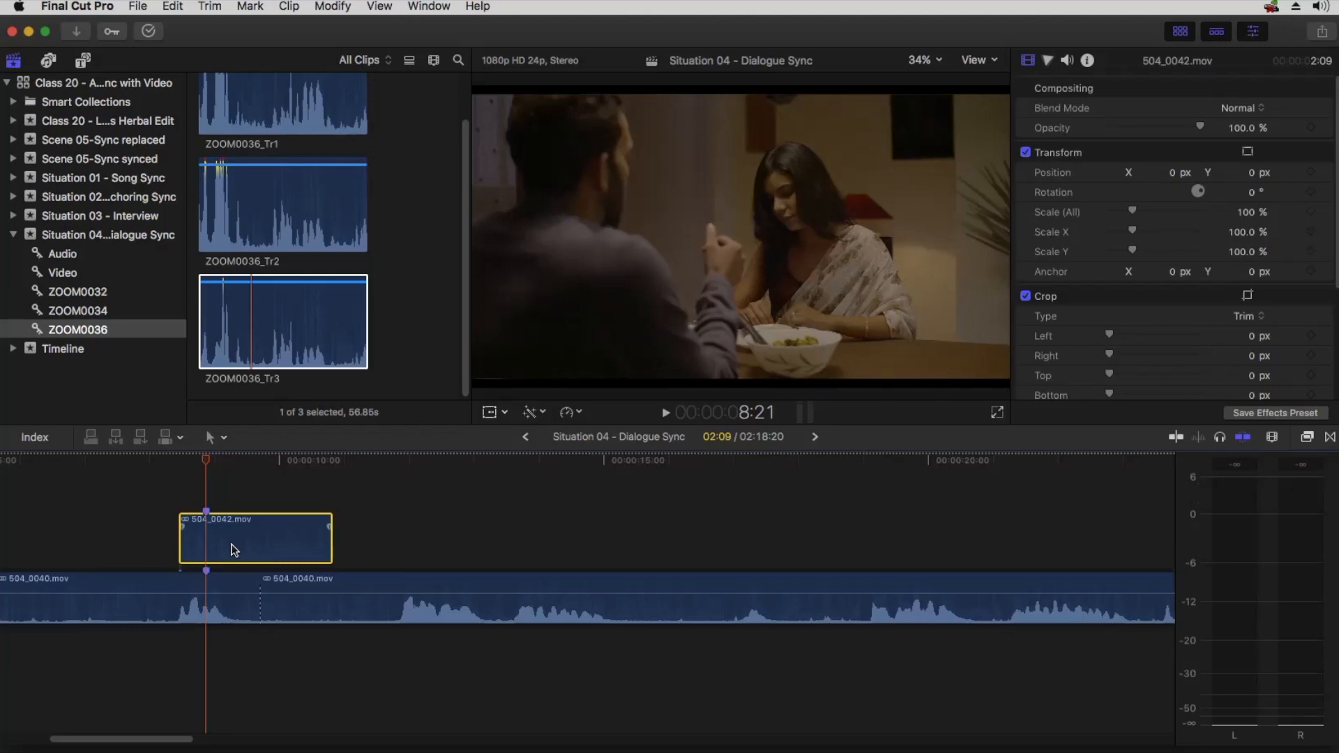
left_click_drag(183, 543, 218, 544)
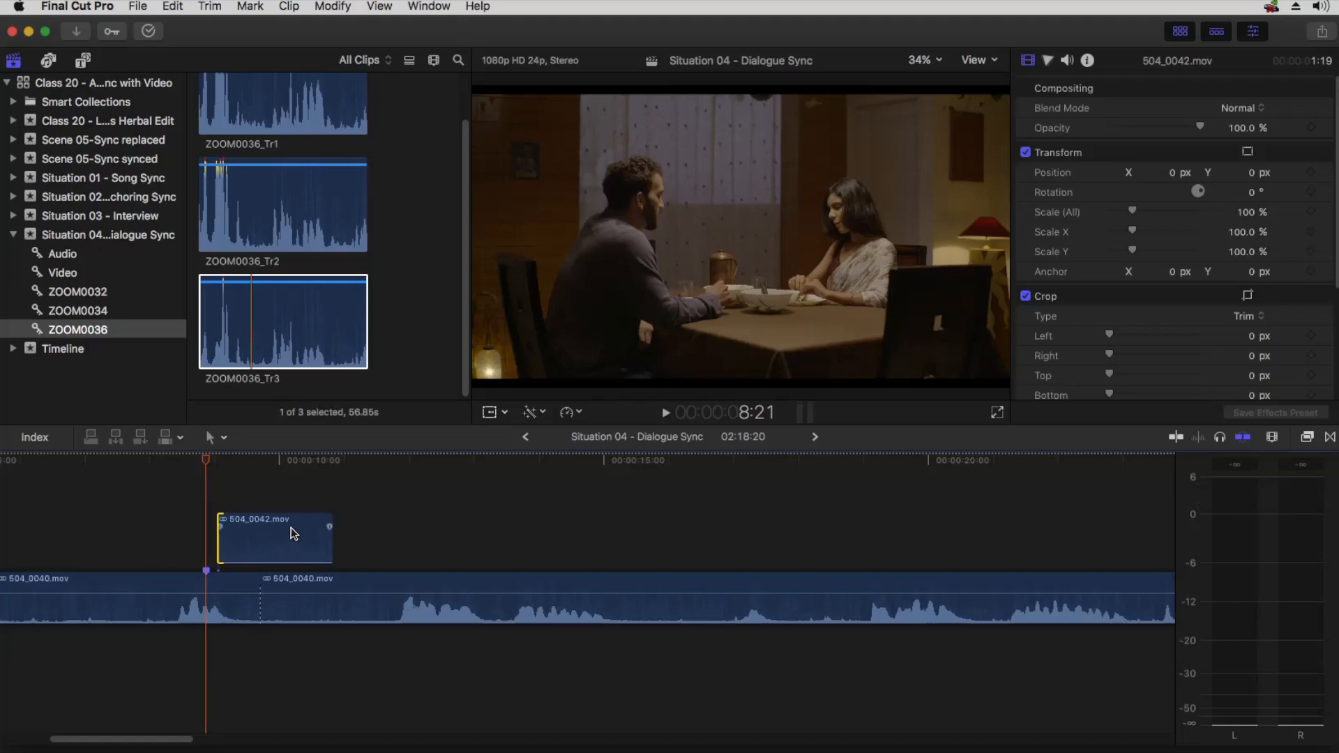
Play from before the connected 504_0042.mov shot through its last frame at 10:19 to check the cut.
left_click(78, 461)
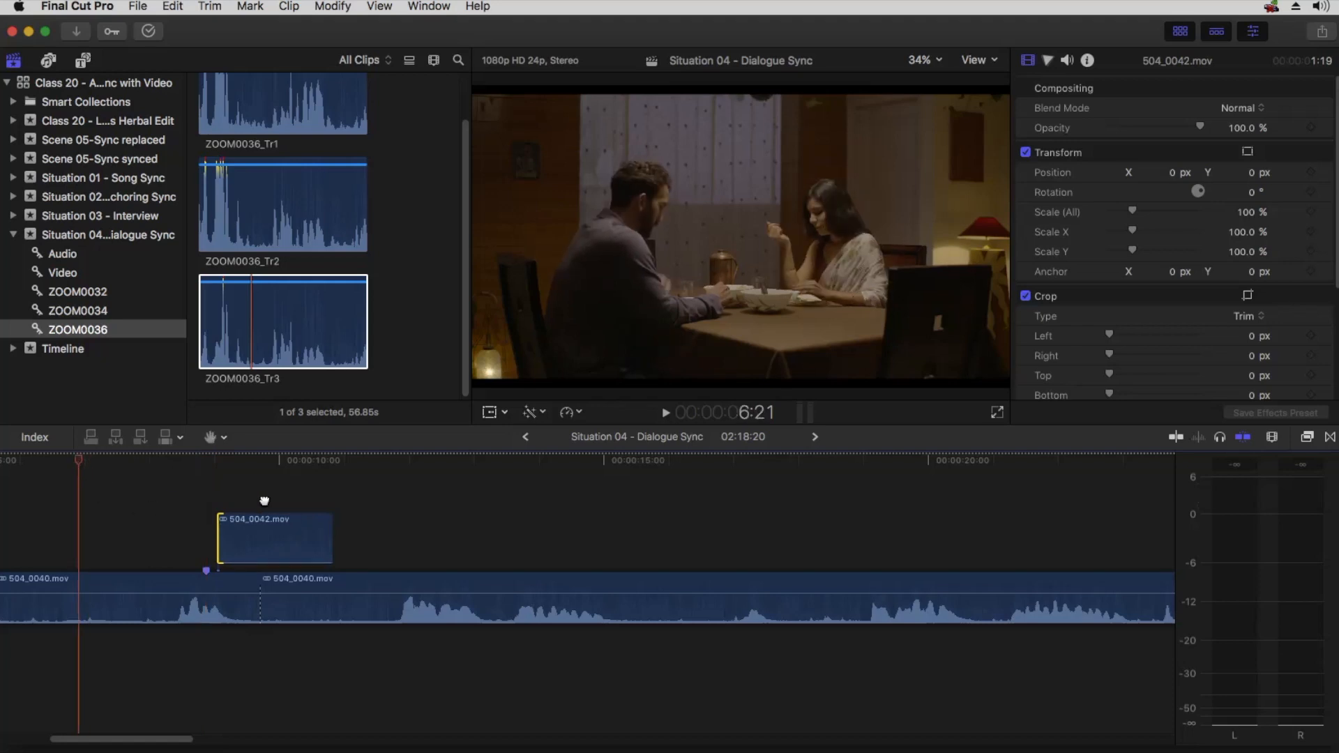
scroll(167, 502, "left", 3)
left_click(166, 500)
key("space")
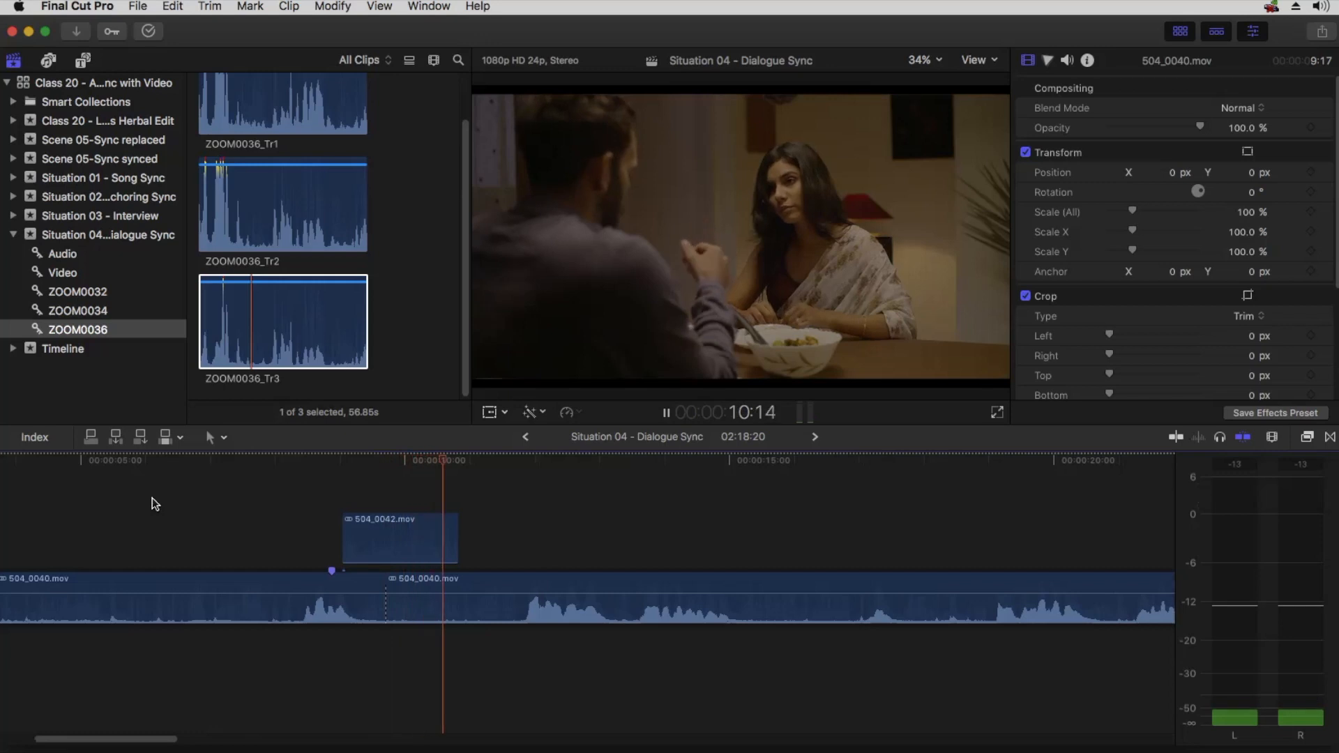
left_click(308, 457)
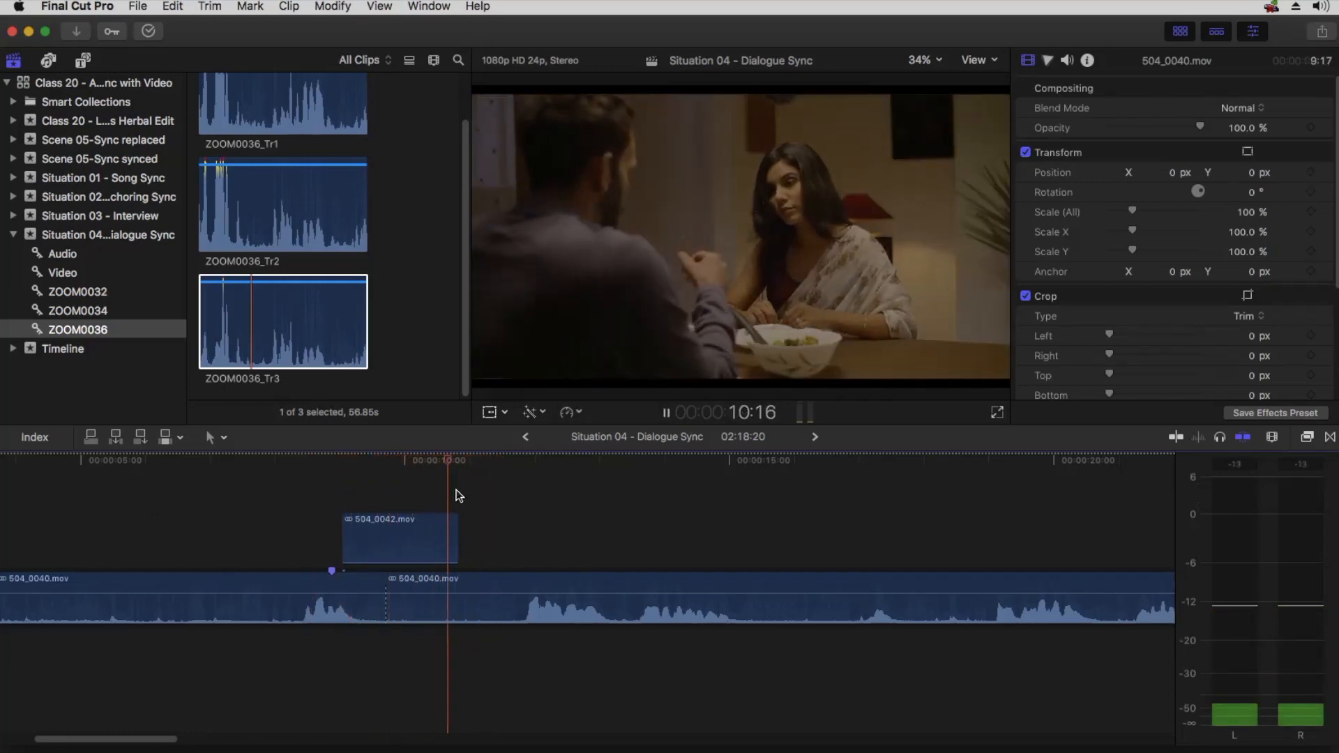
key("space")
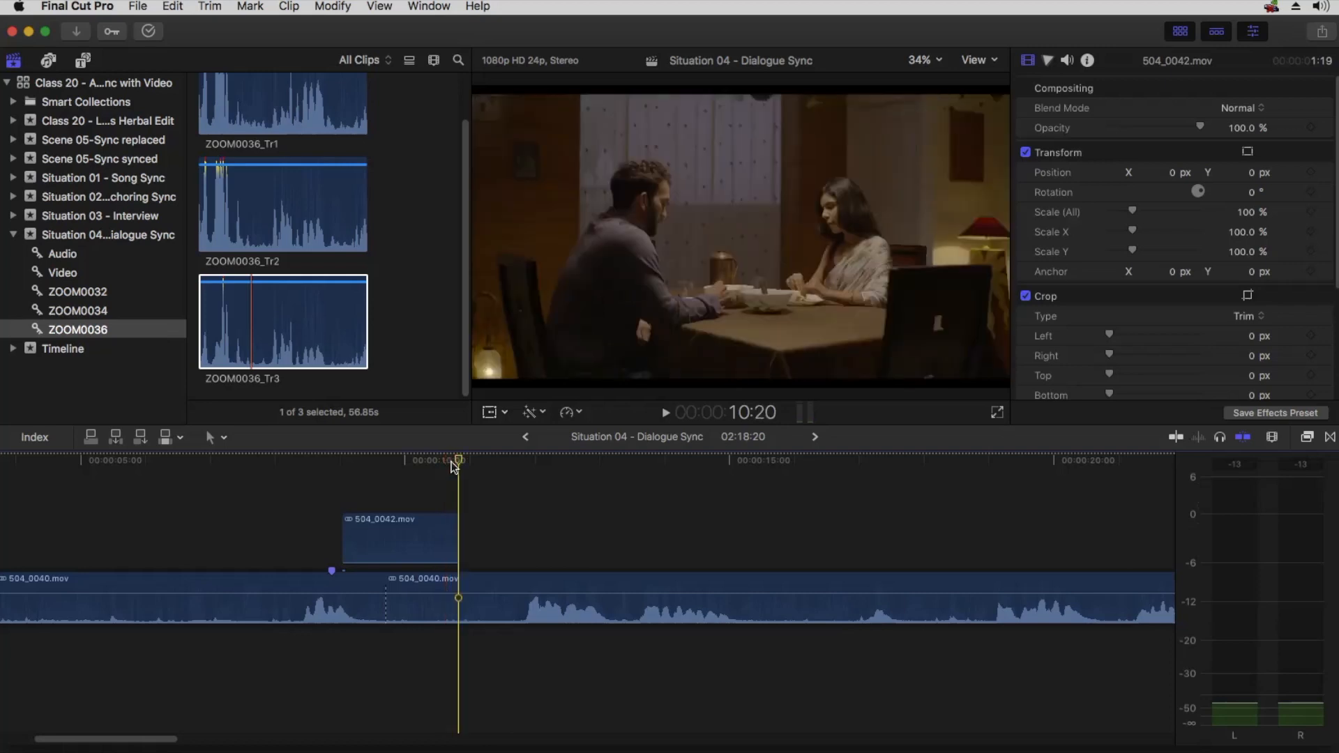
key("Left")
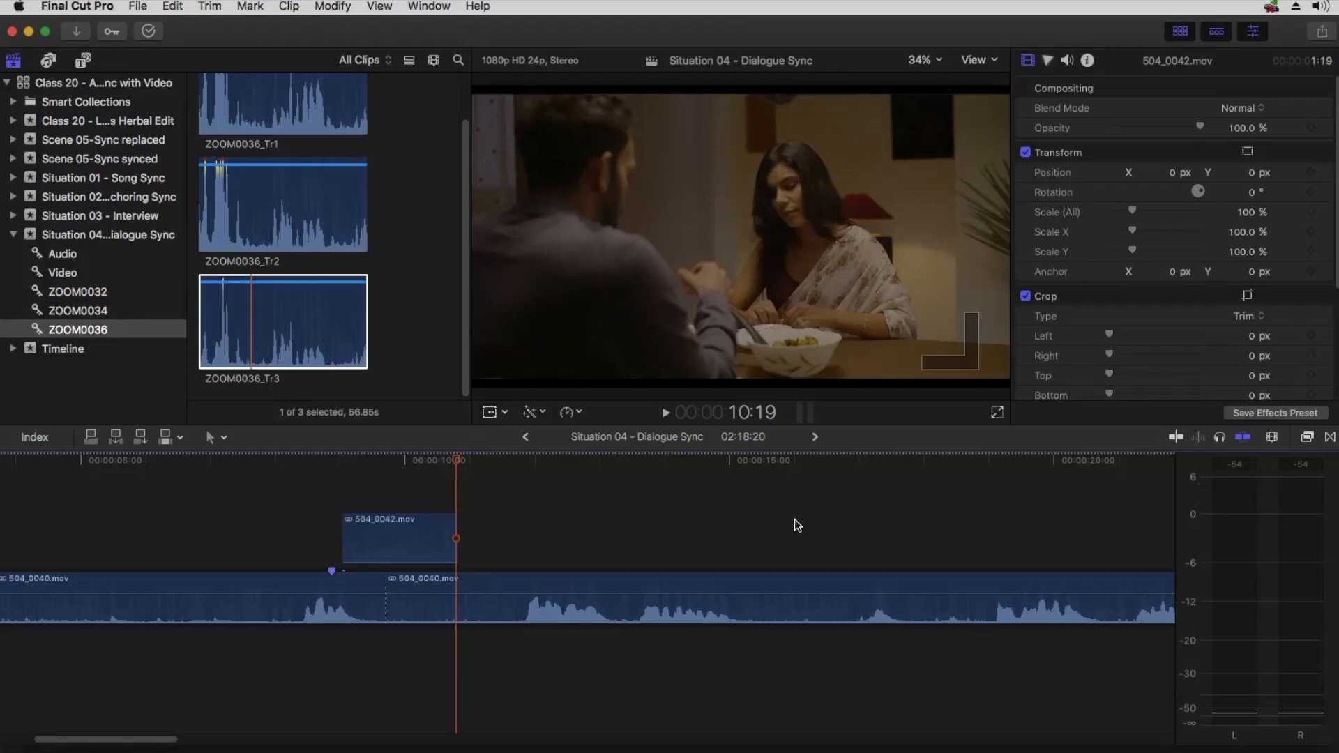
Locate the reply line in 504_0044.mov and split the clip at 1:49:06, just before the dialogue.
key("shift+z")
key("shift+z")
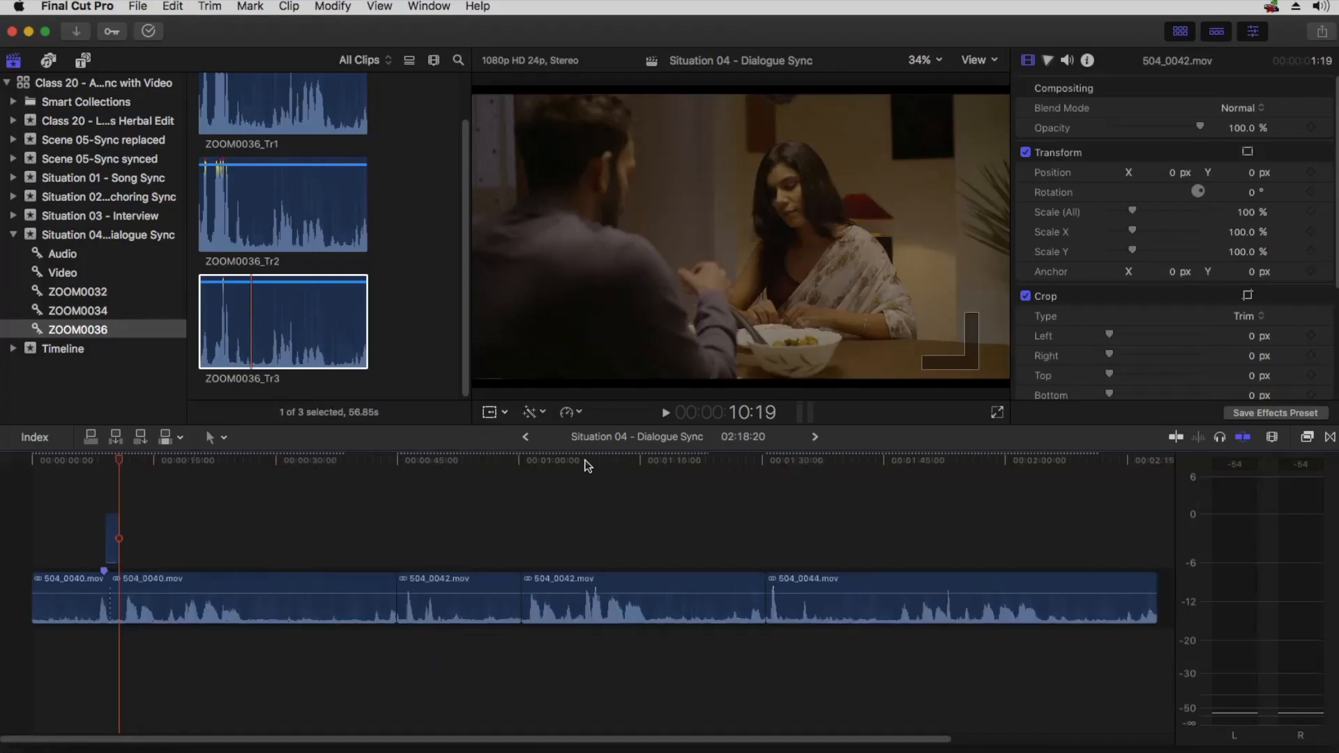
left_click(585, 463)
key("super+minus")
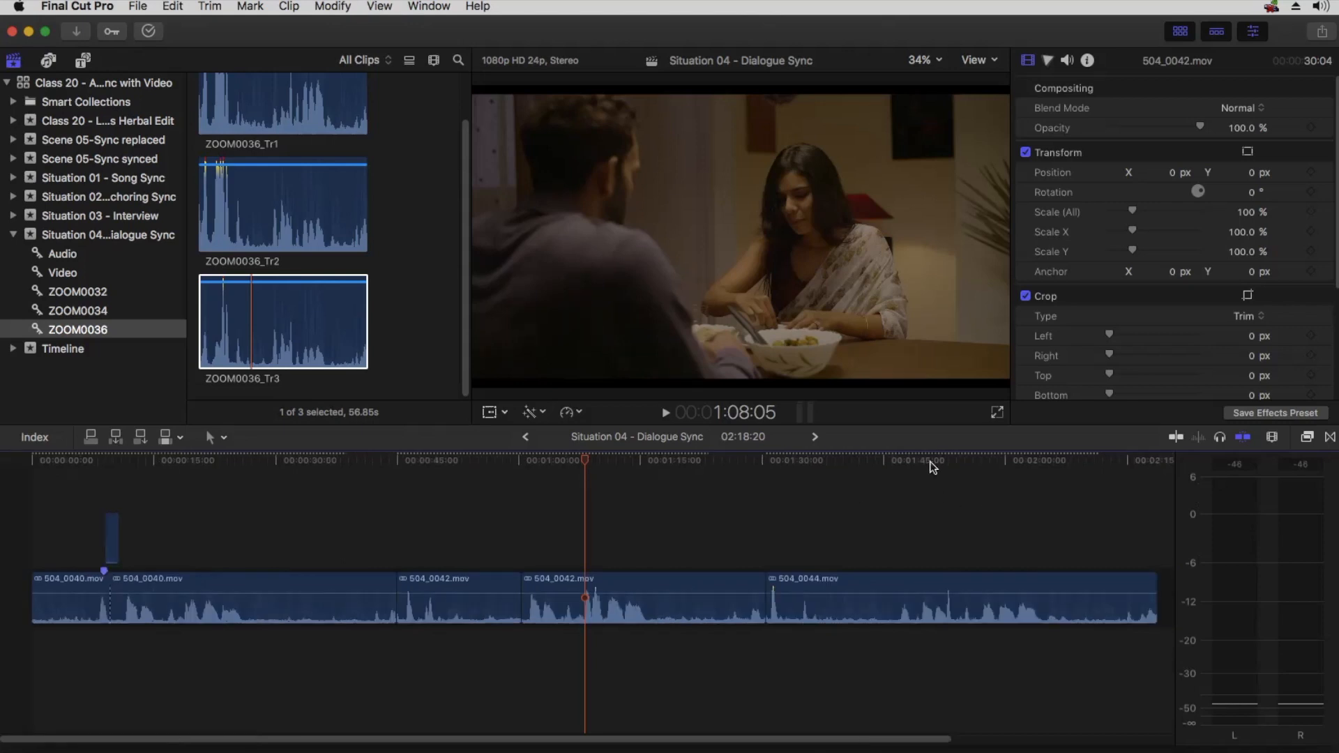
left_click(930, 463)
key("super+equal")
key("super+equal")
left_click(831, 463)
key("space")
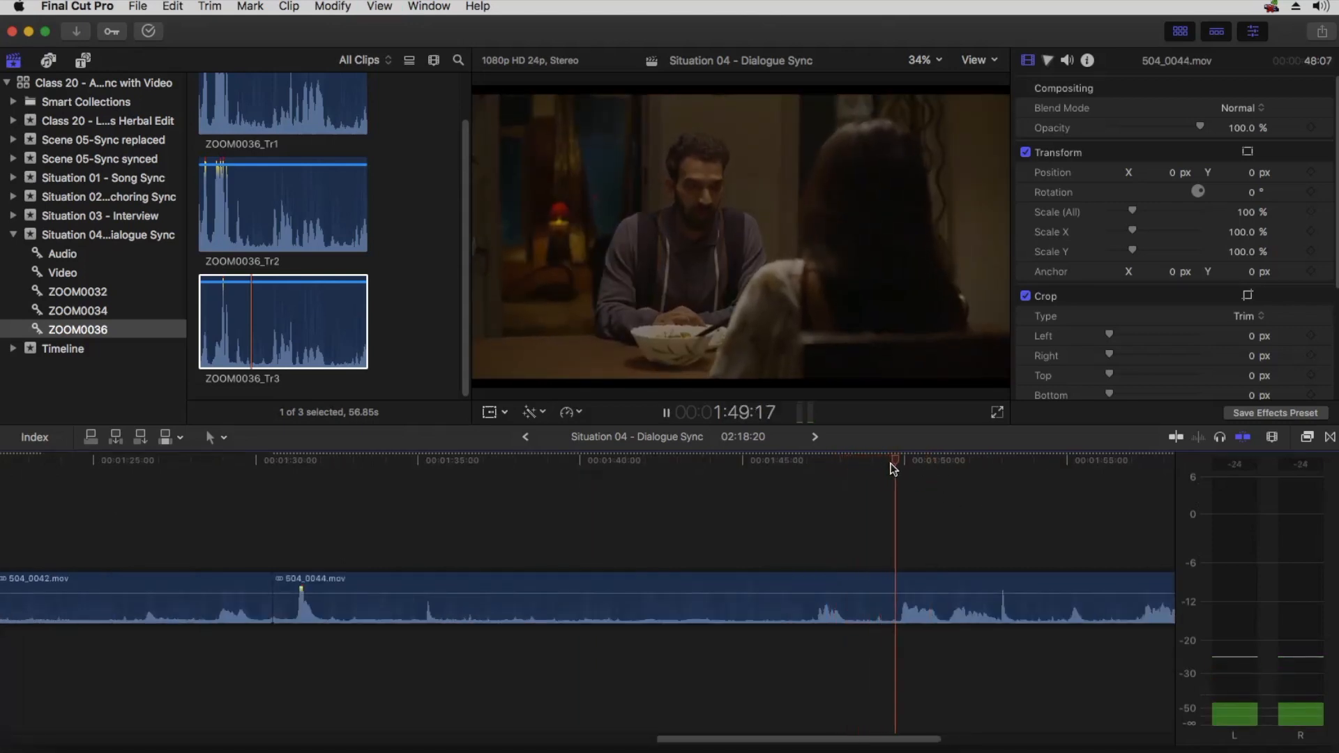
key("space")
left_click_drag(896, 459, 883, 460)
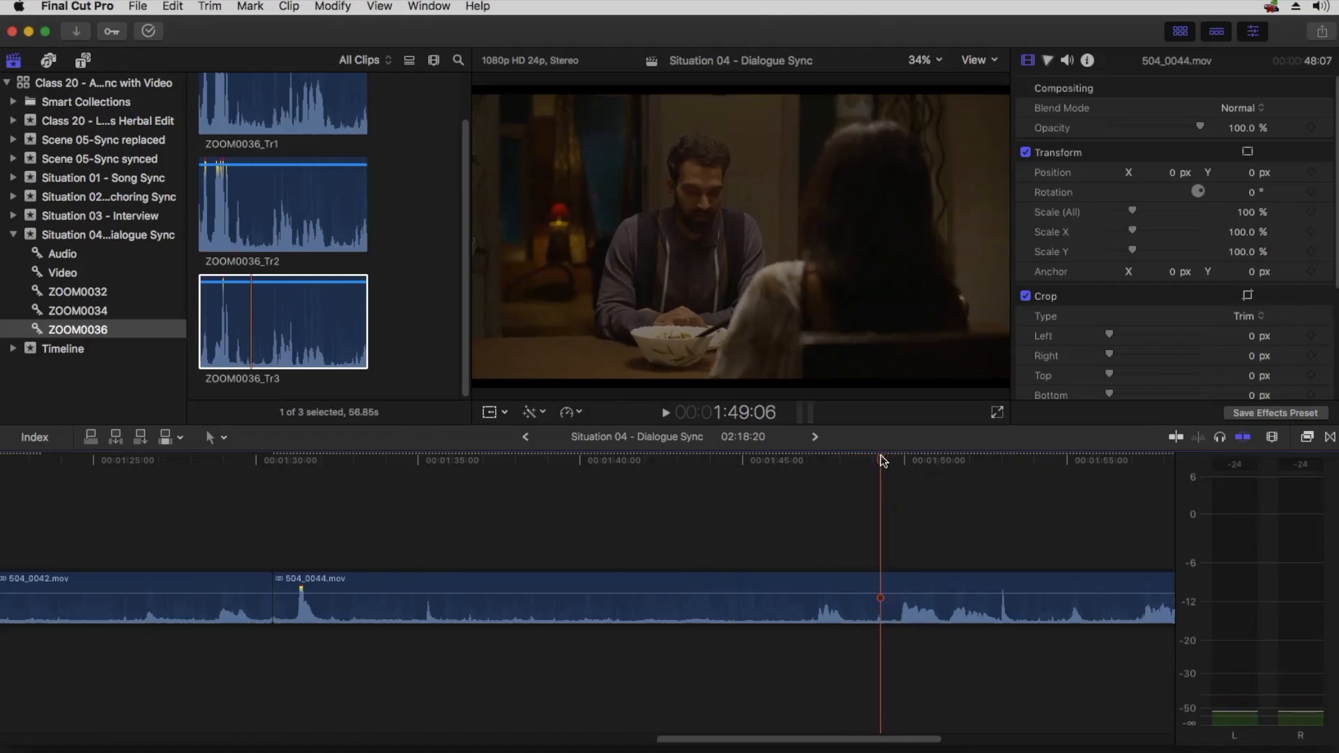
key("super+b")
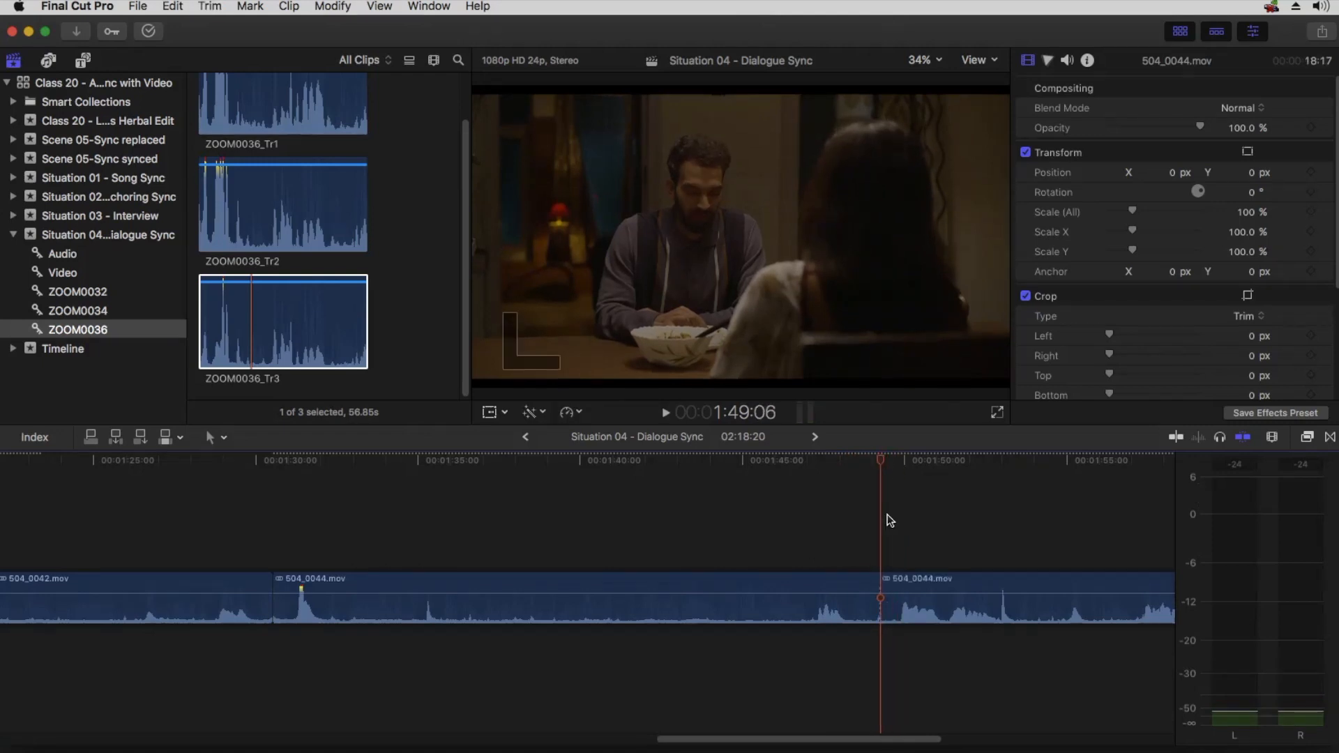
Split 504_0044.mov at 1:52:22 after the line and cut out the 3:16 section for pasting.
key("space")
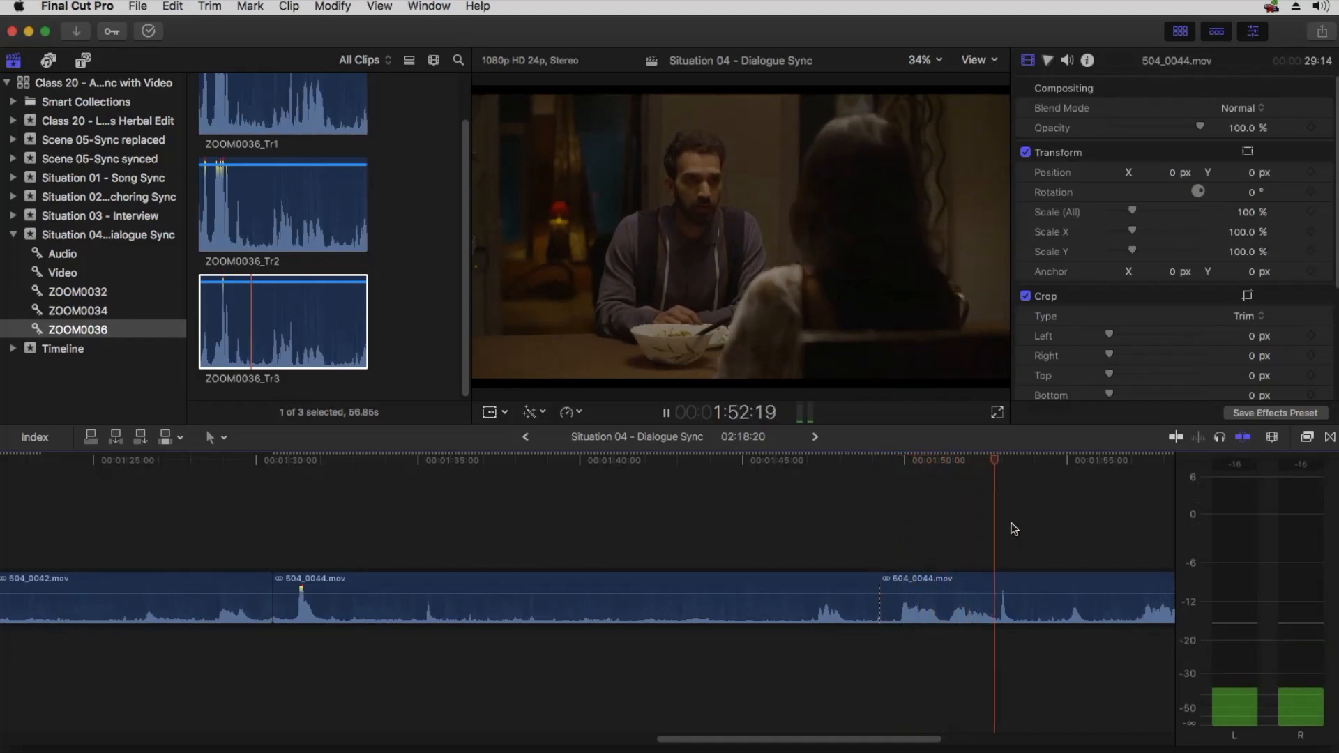
key("space")
left_click_drag(1005, 461, 999, 463)
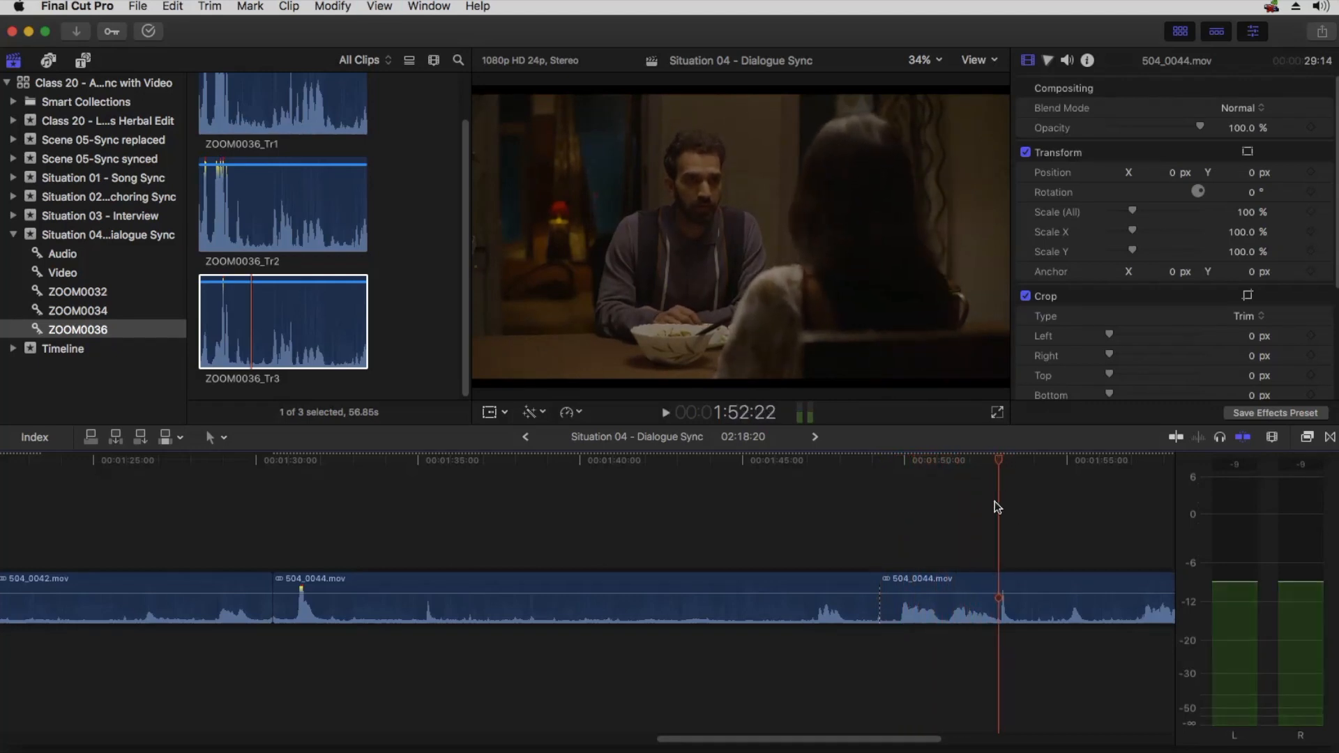
key("cmd+b")
left_click(949, 601)
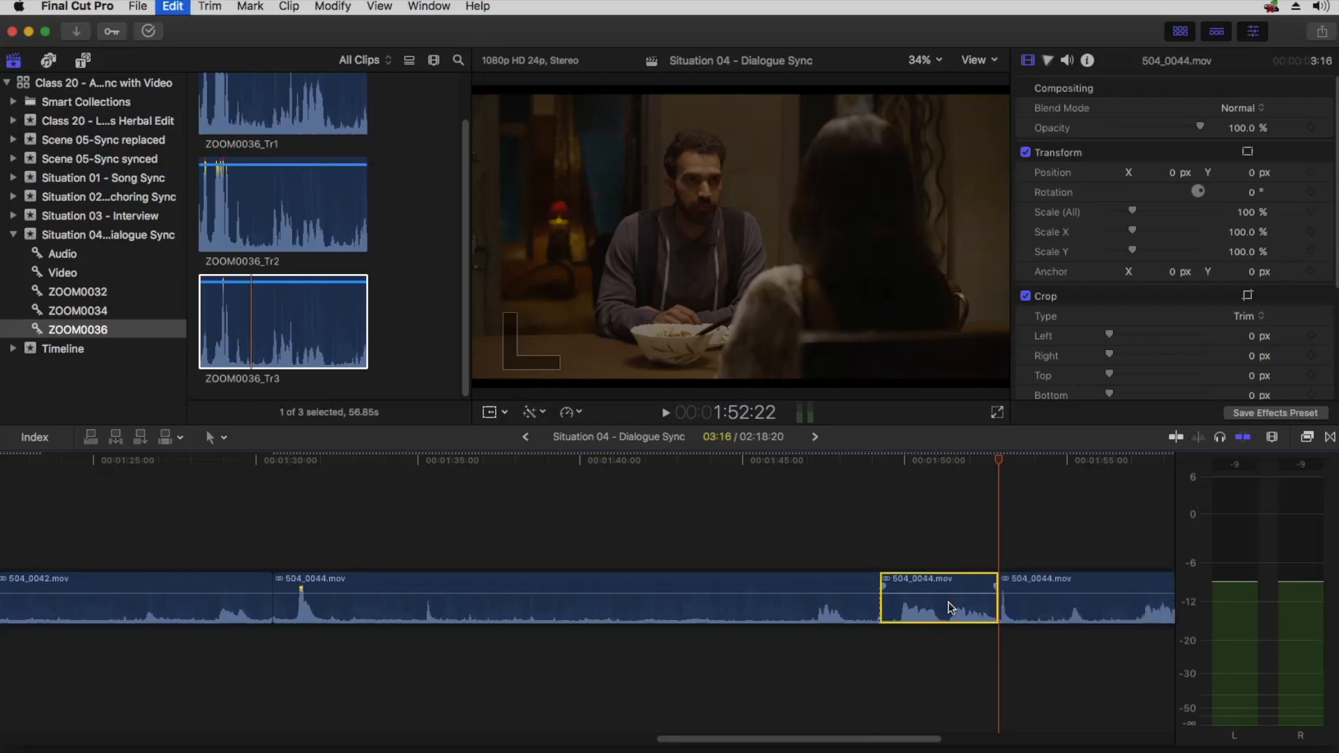
key("BackSpace")
Insert the cut 504_0044.mov section at 10:20, right where the connected 504_0042.mov shot ends.
key("shift+z")
left_click(70, 472)
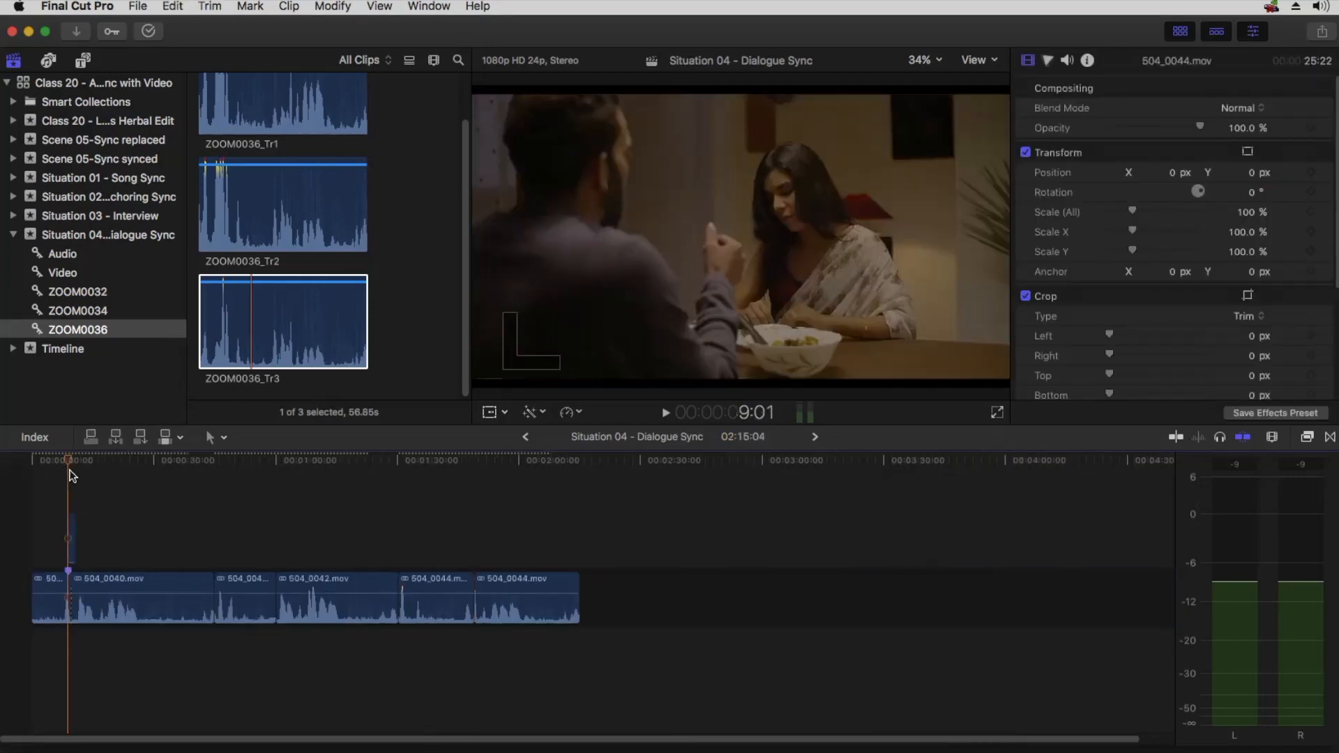
key("cmd+equal")
key("cmd+equal")
key("space")
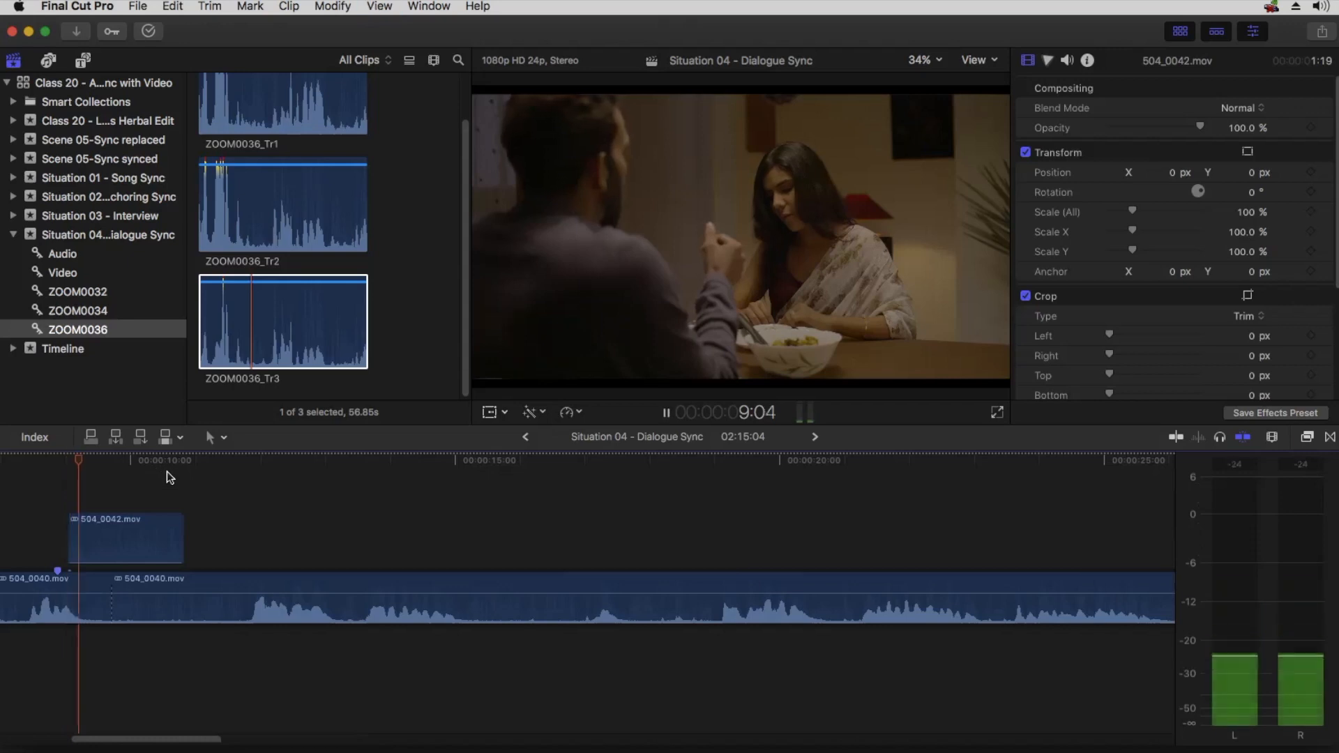
key("space")
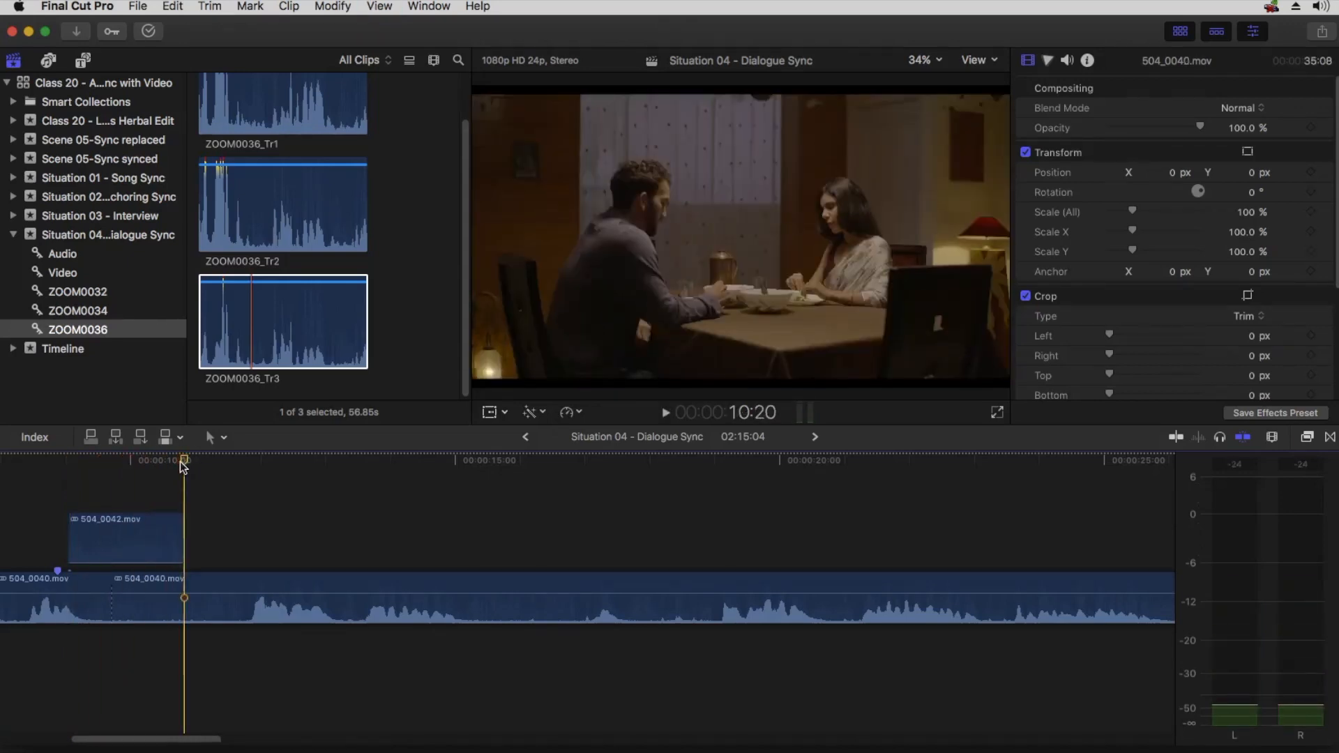
key("cmd+v")
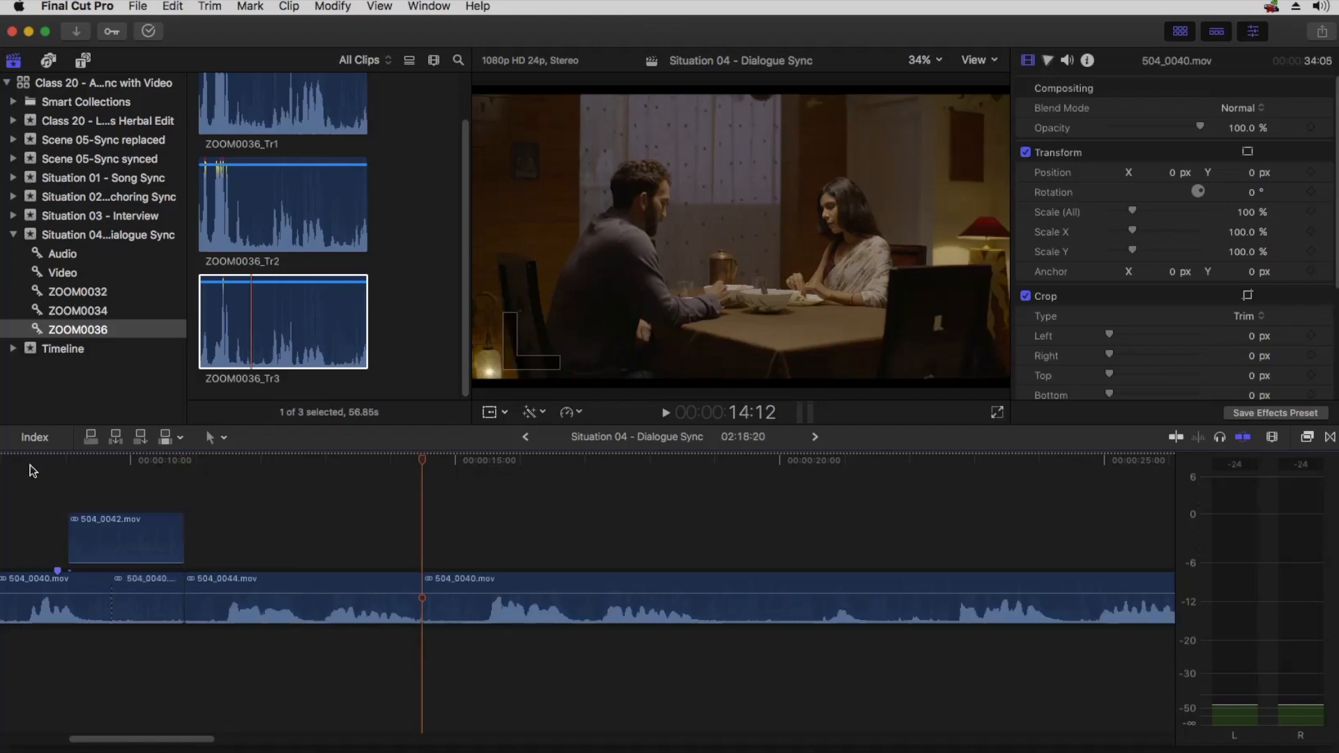
Play into the 504_0044.mov insert, and trim the ends of the connected 504_0042.mov and the short 504_0040.mov piece below to 10:15.
scroll(185, 495, "left", 6)
left_click(235, 476)
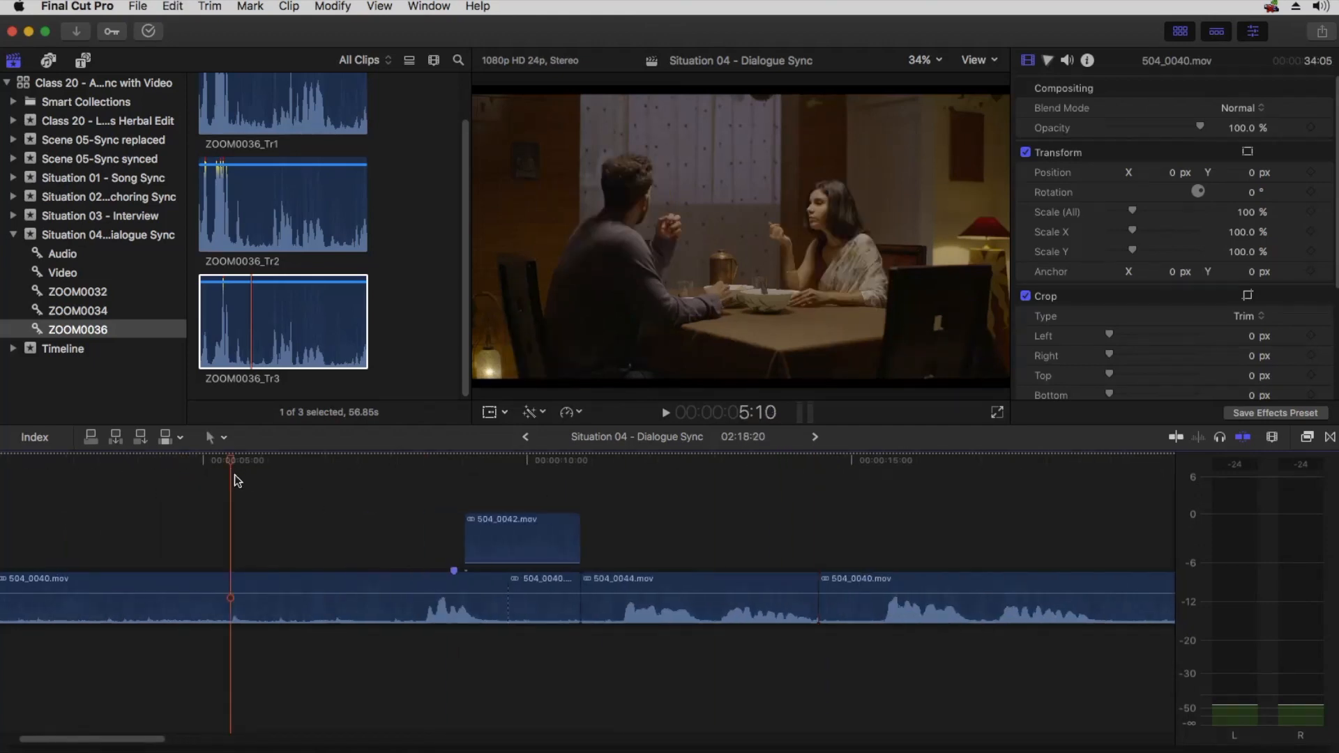
key("space")
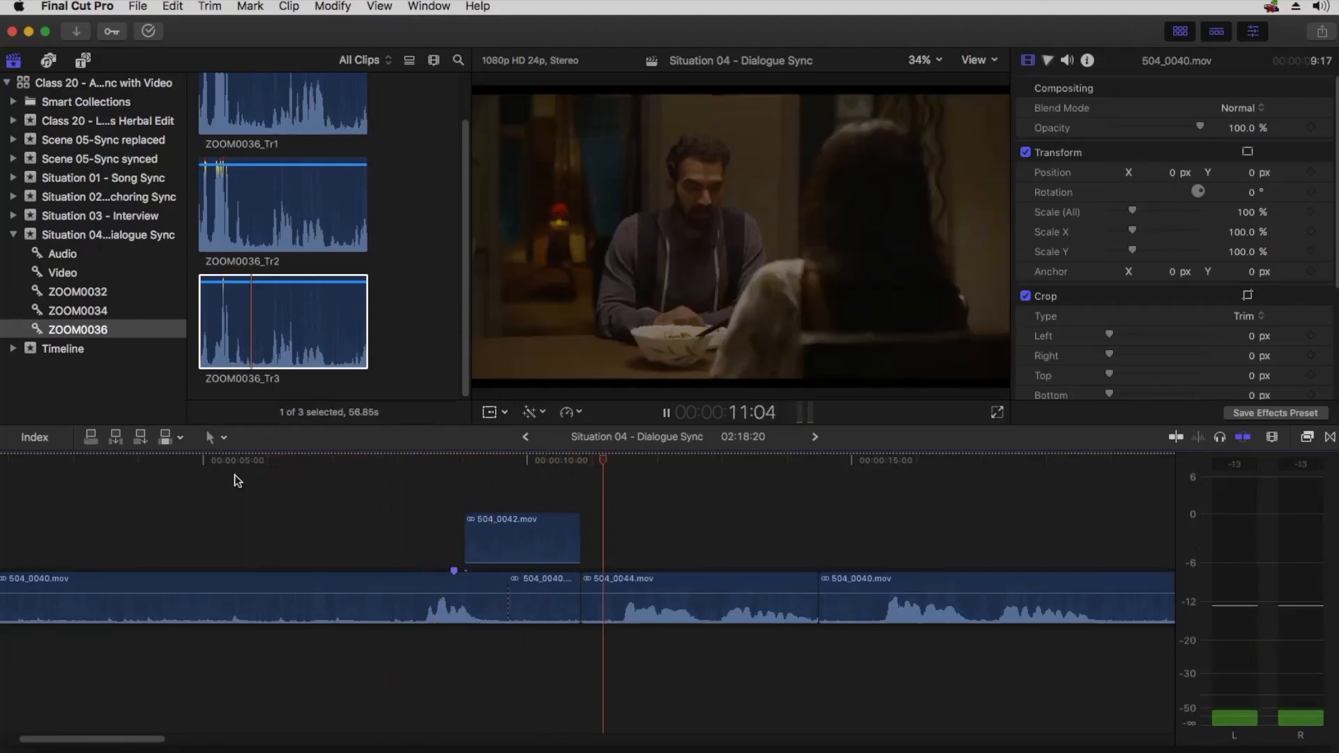
left_click(526, 459)
left_click(572, 527)
left_click_drag(579, 548, 568, 547)
left_click_drag(577, 602, 569, 611)
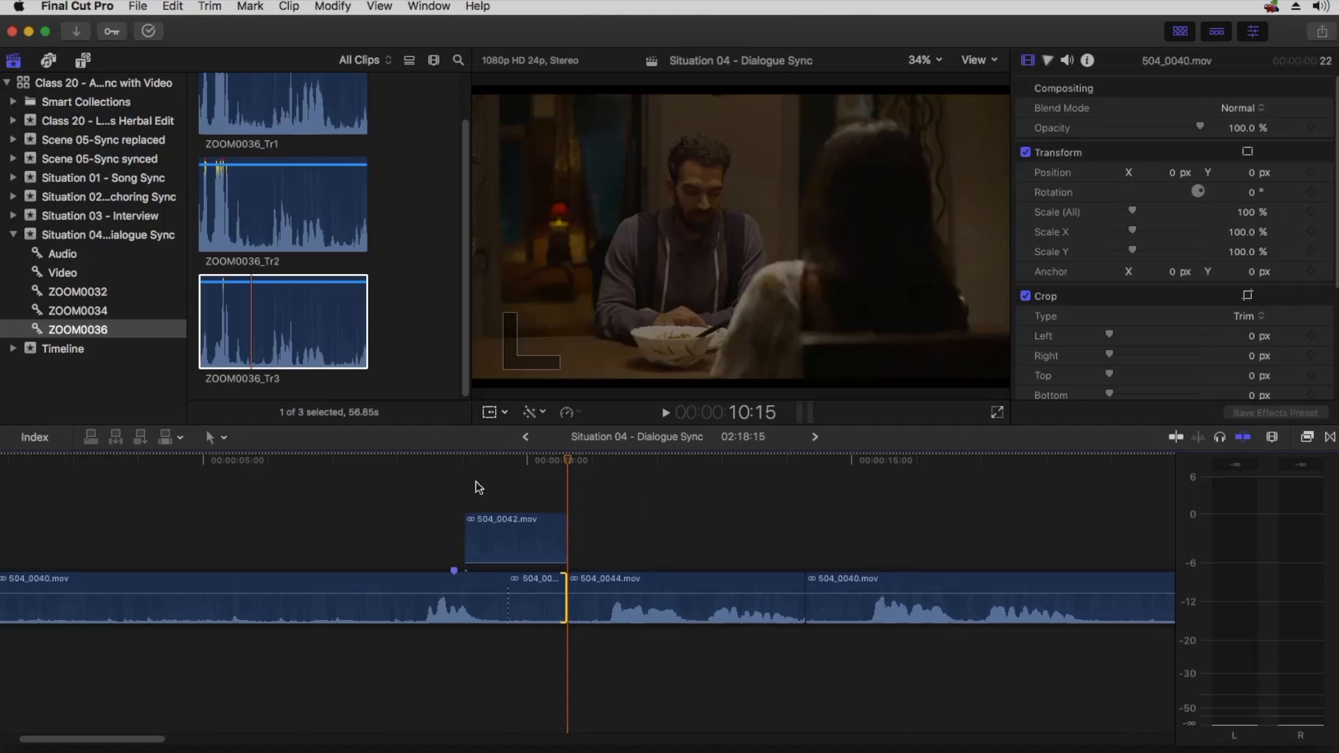
Play the edit through the 504_0044.mov insert into 504_0040.mov, and split 504_0040.mov at 19:19 after the repeated dialogue.
left_click(434, 473)
key("space")
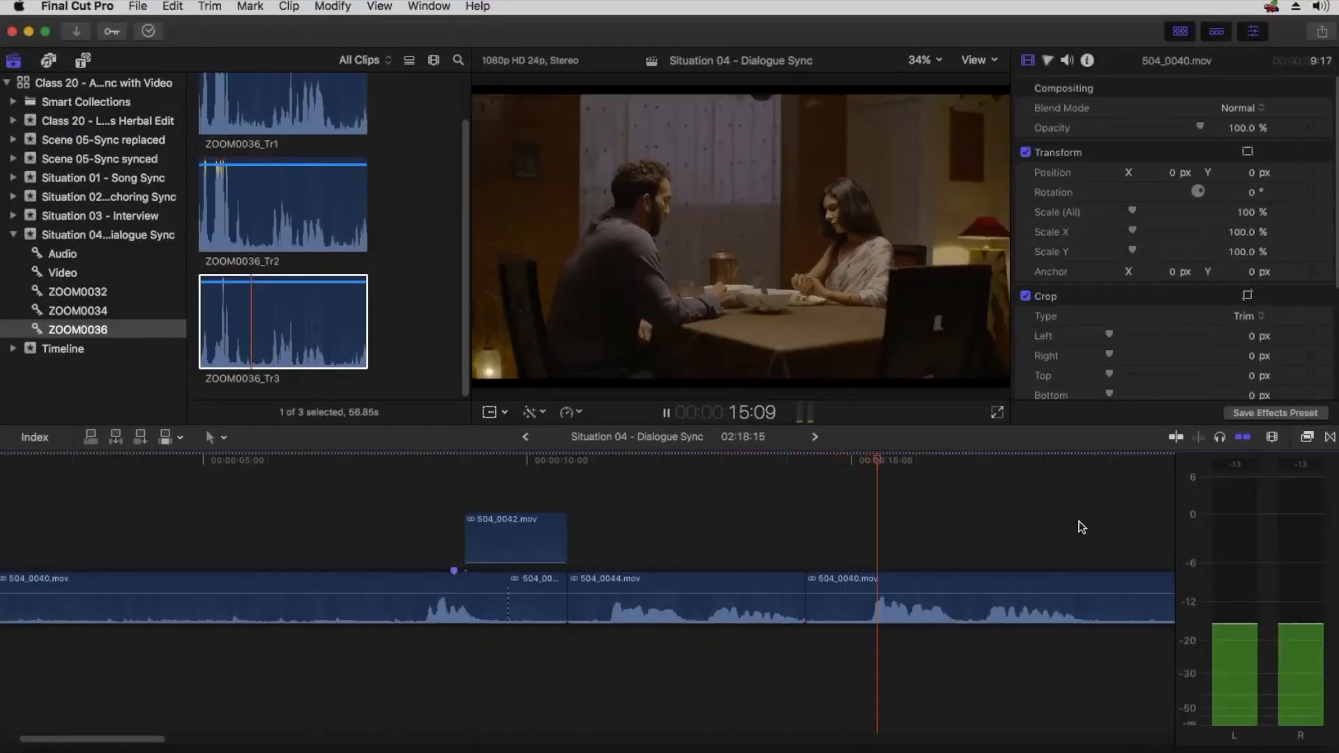
key("h")
left_click_drag(1040, 502, 748, 516)
key("a")
key("super+minus")
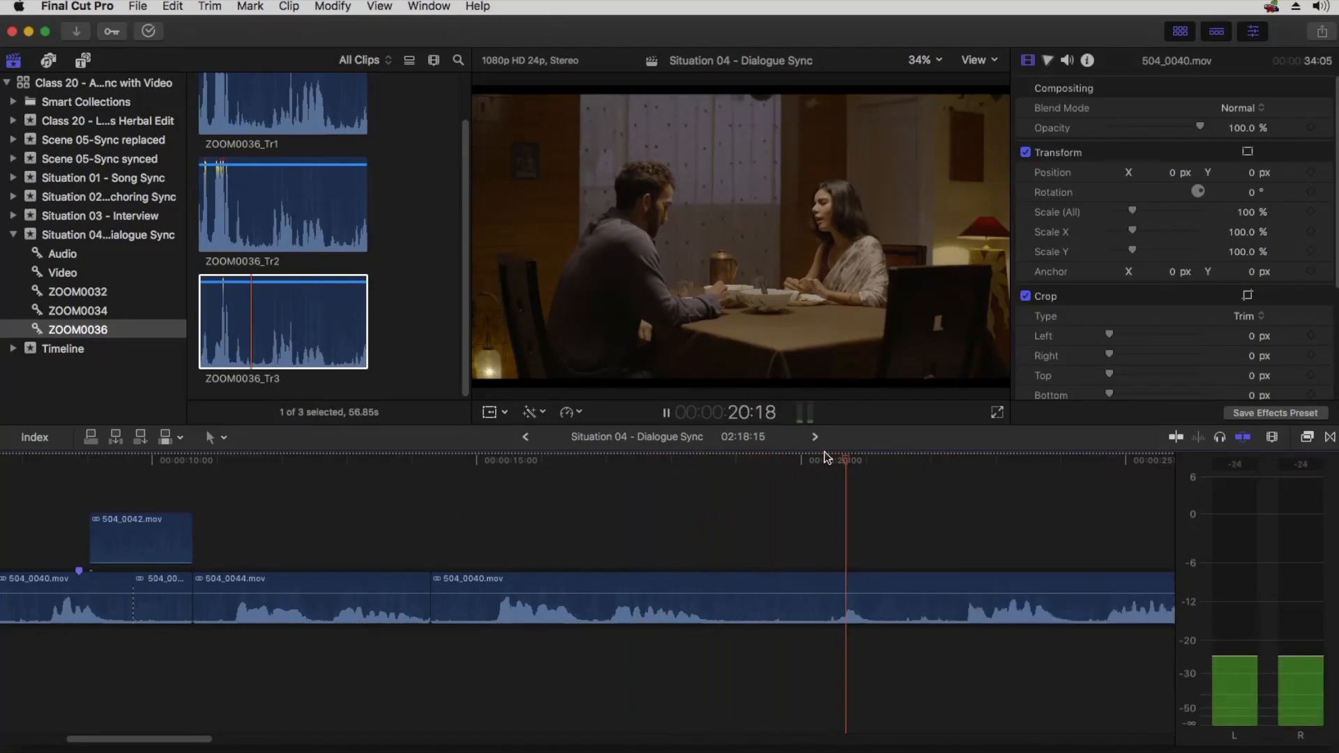
key("space")
left_click(799, 459)
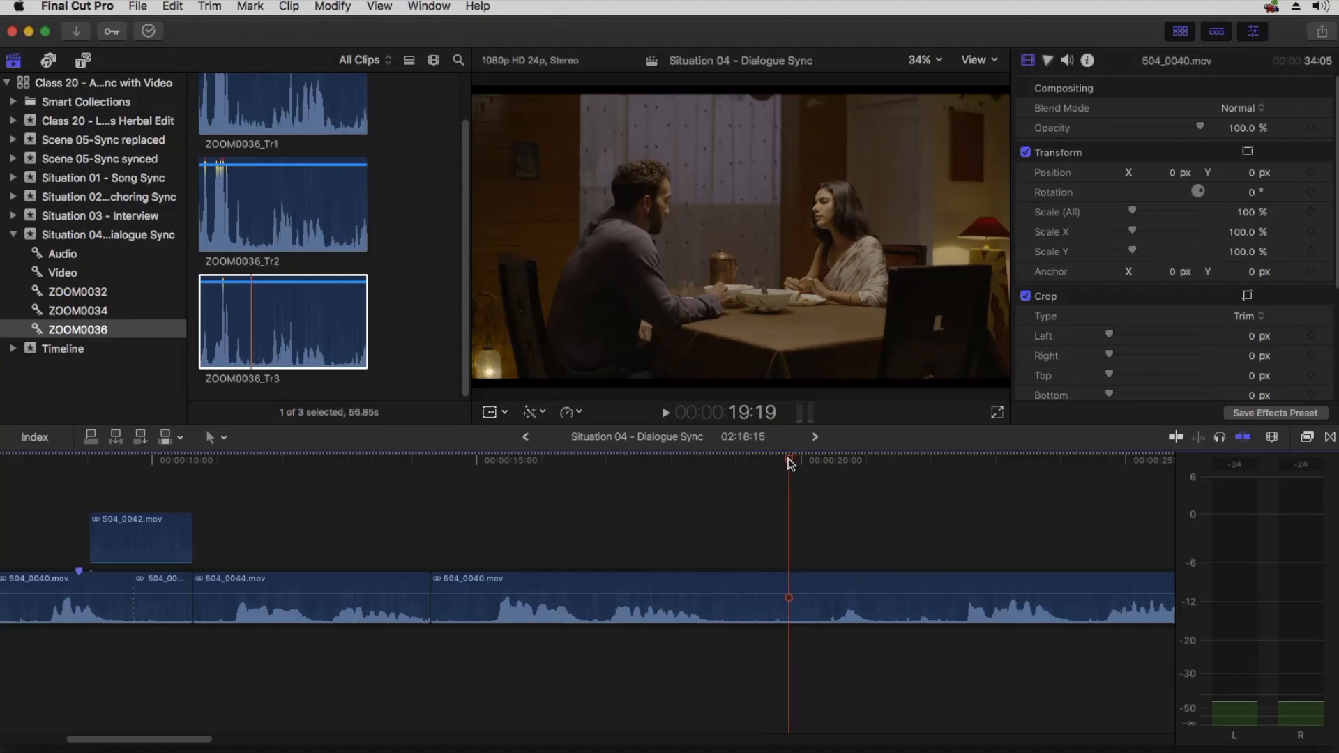
left_click_drag(649, 533, 409, 661)
key("Delete")
key("super+z")
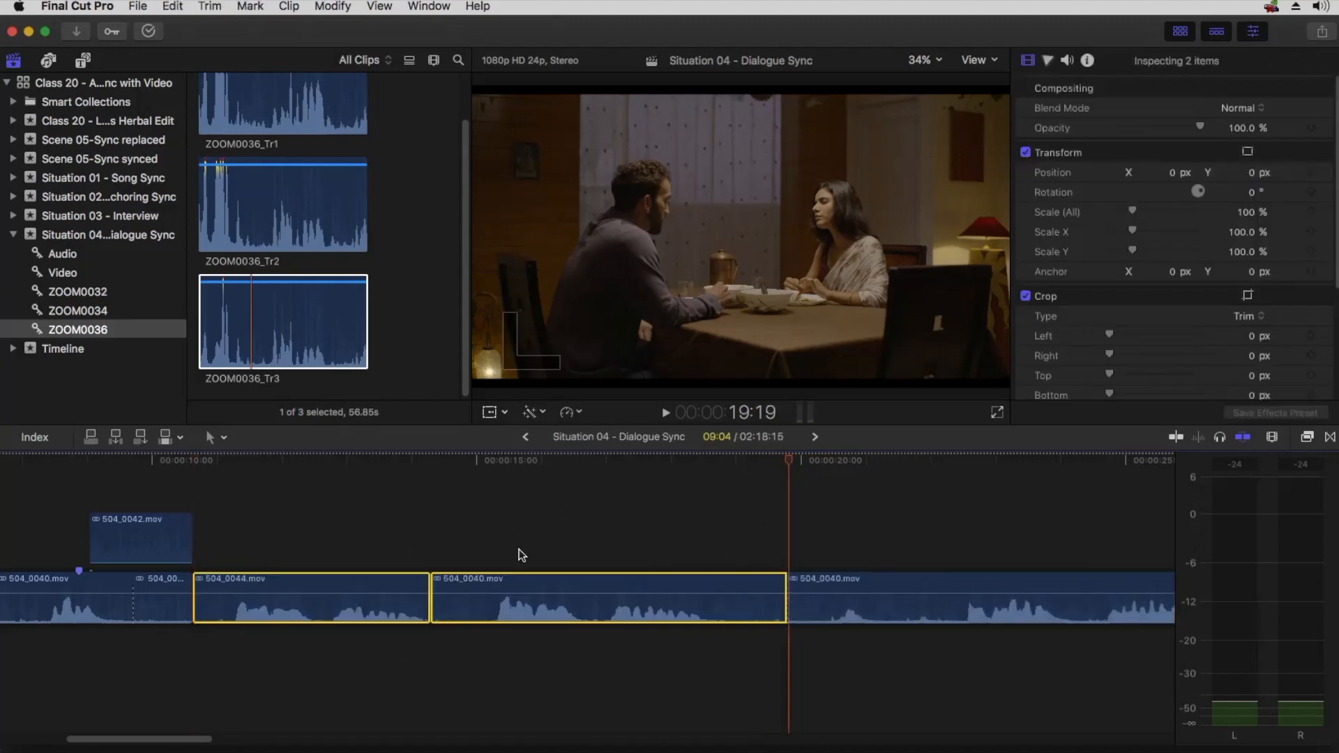
Delete only the 504_0040.mov piece between the 504_0044.mov insert and 19:19, and split the remaining 504_0040.mov at 16:20.
left_click(541, 614)
key("Delete")
left_click(249, 457)
key("space")
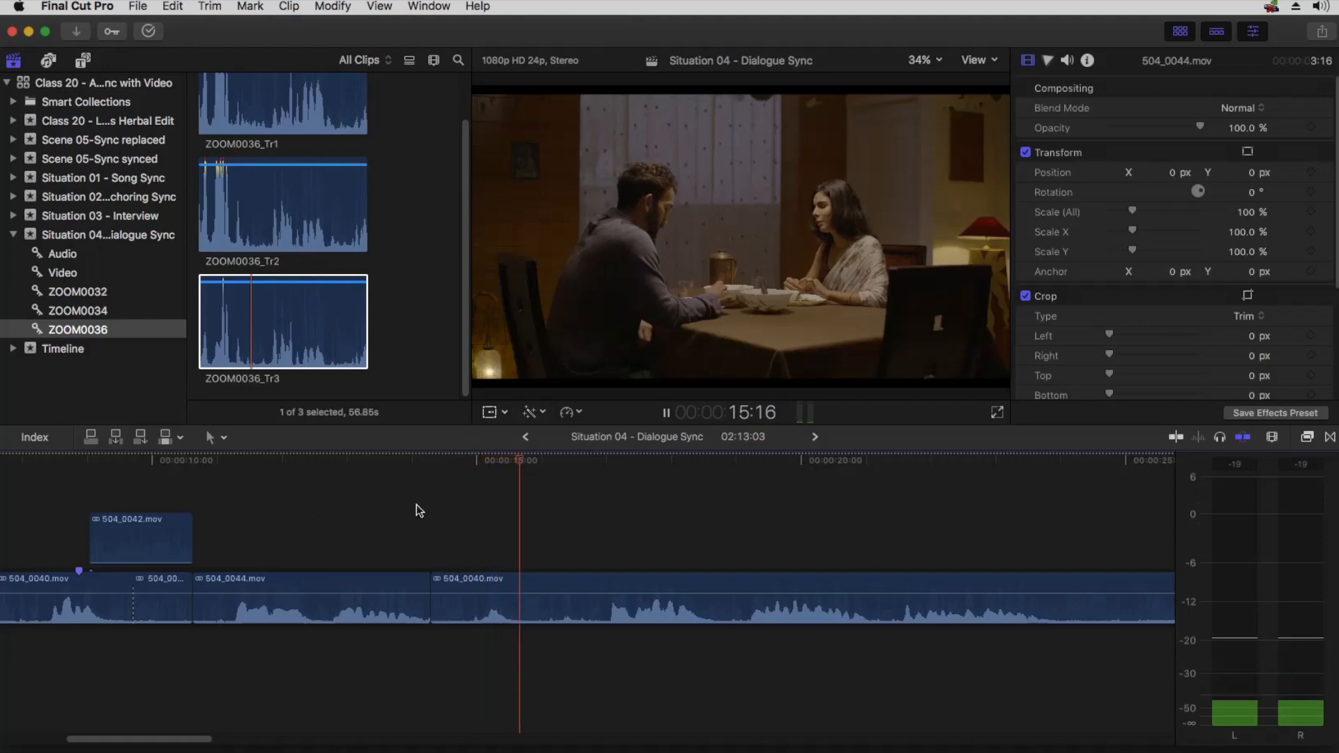
key("space")
left_click(597, 461)
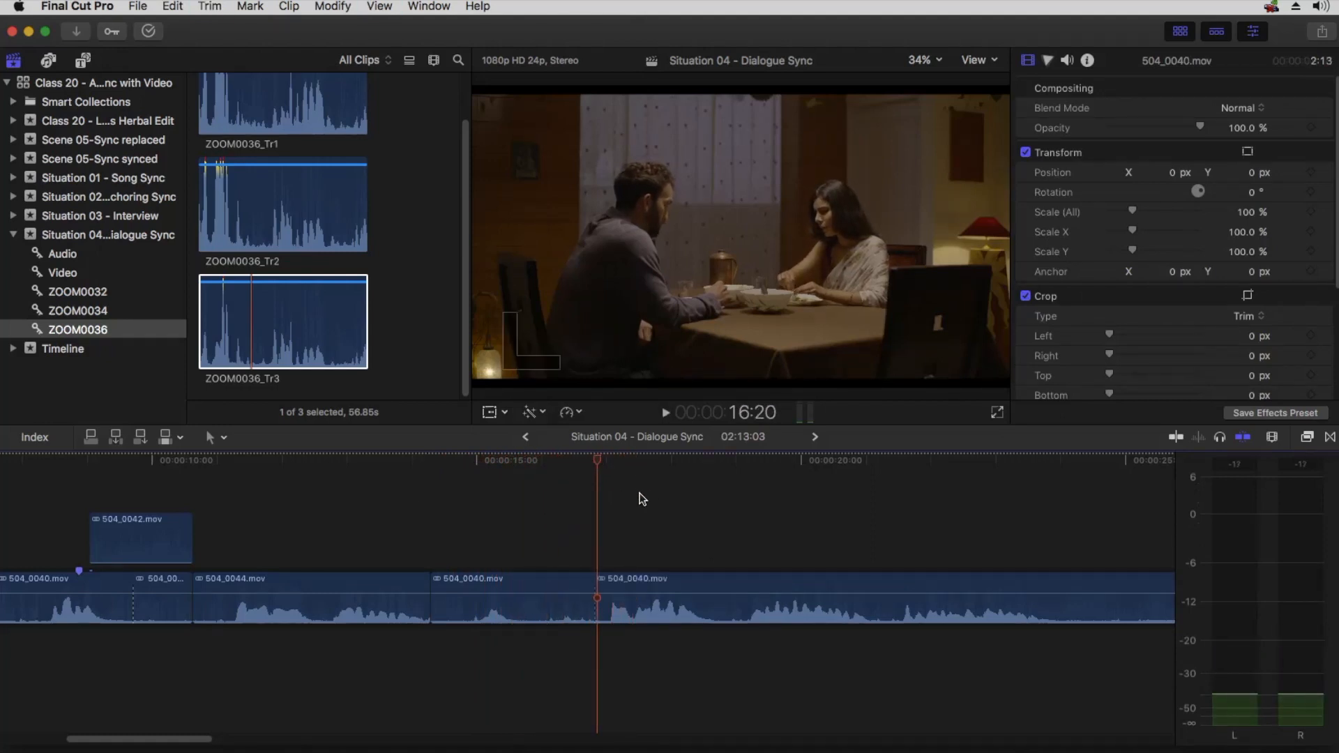
Play the second 504_0042.mov clip from around 1:06 to locate the next matching dialogue line.
key("shift+z")
left_click(574, 463)
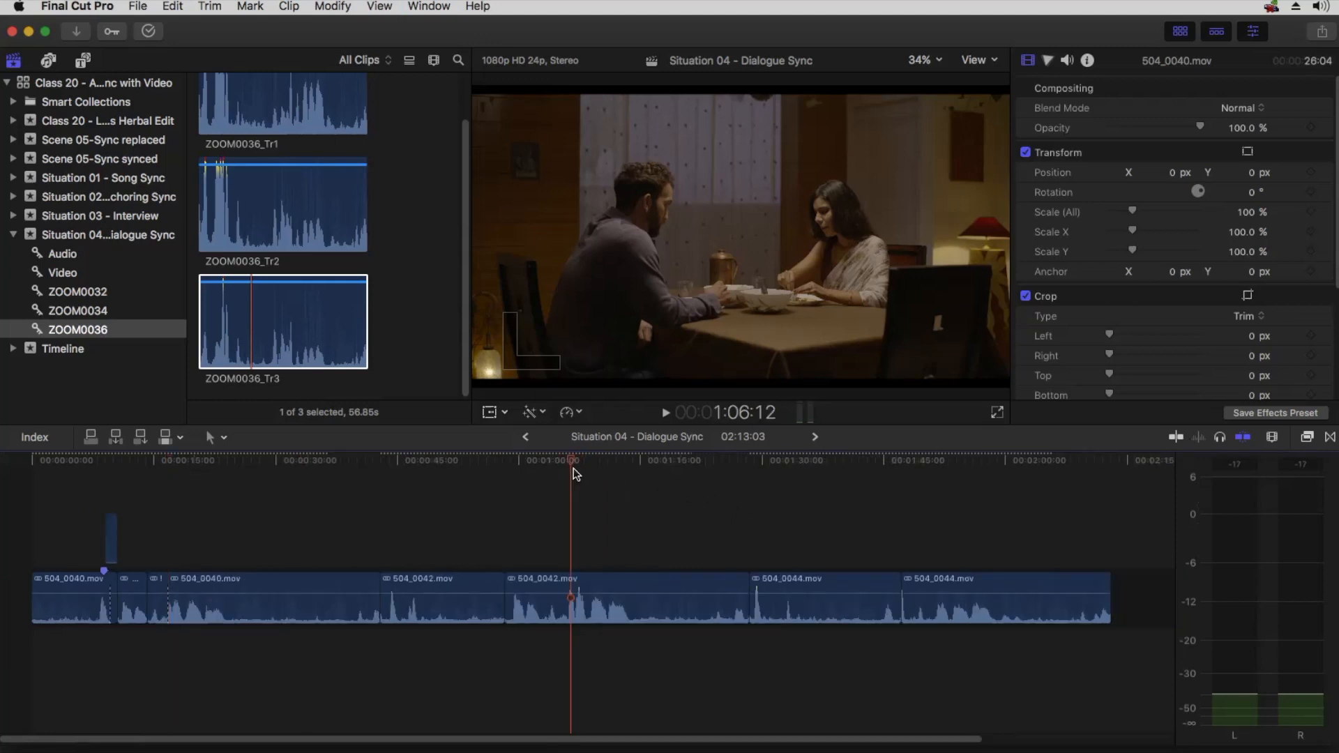
key("super+equal")
key("super+equal")
left_click_drag(603, 469, 563, 466)
key("space")
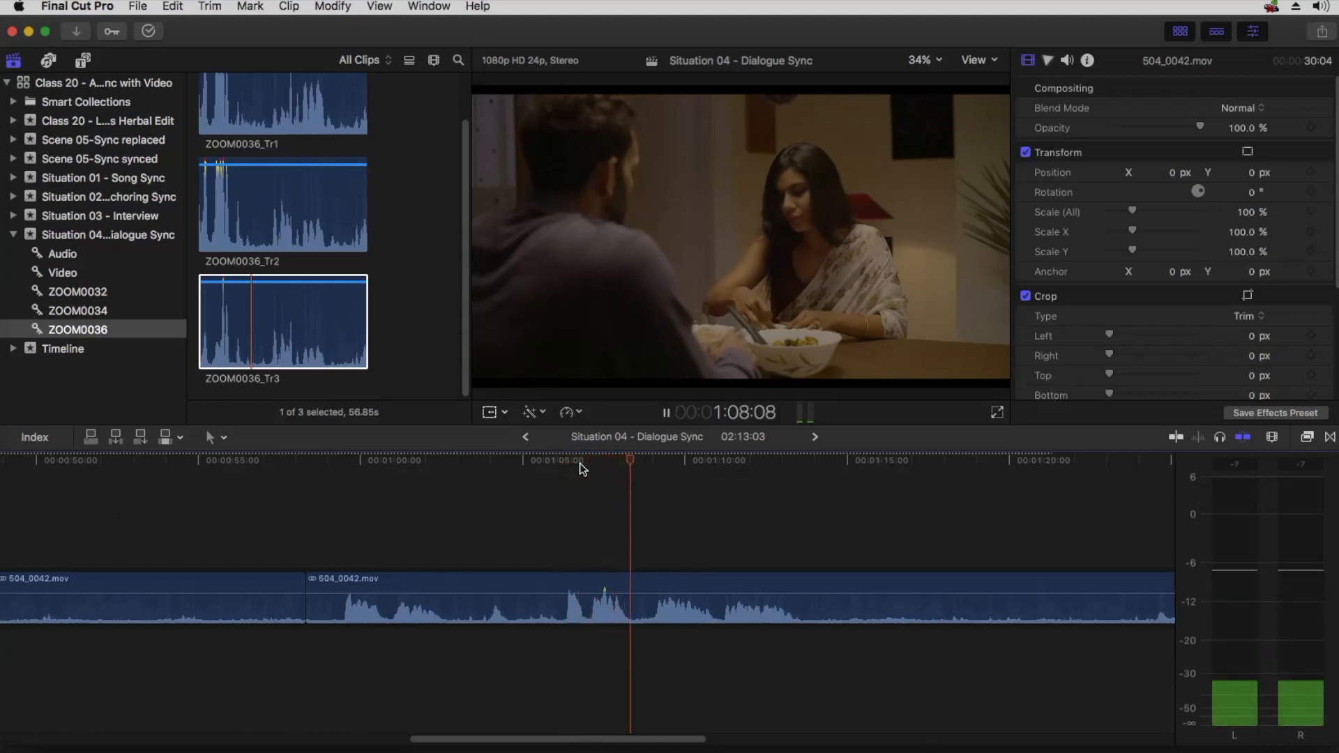
key("space")
Open the second synced 504_0042.mov clip and examine where its video and ZOOM0034 audio tracks end.
double_click(639, 580)
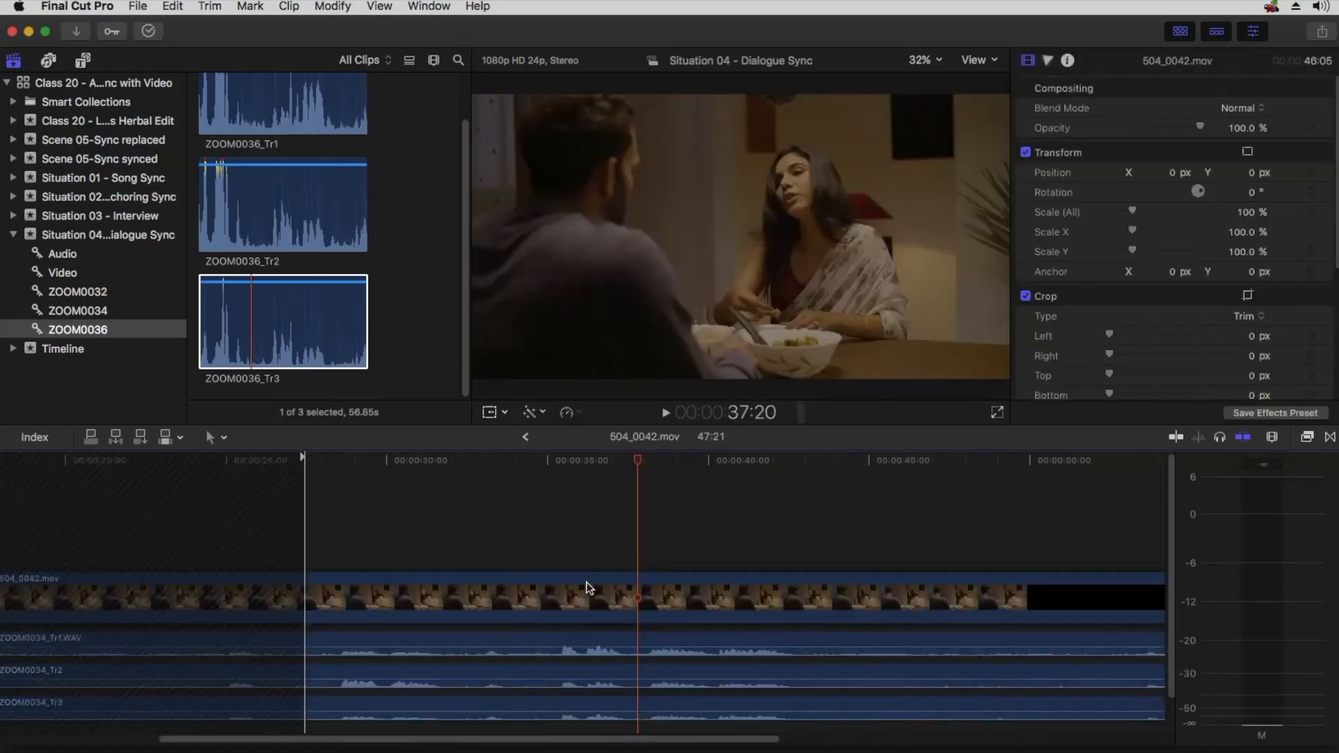
key("super+minus")
key("super+minus")
left_click(436, 493)
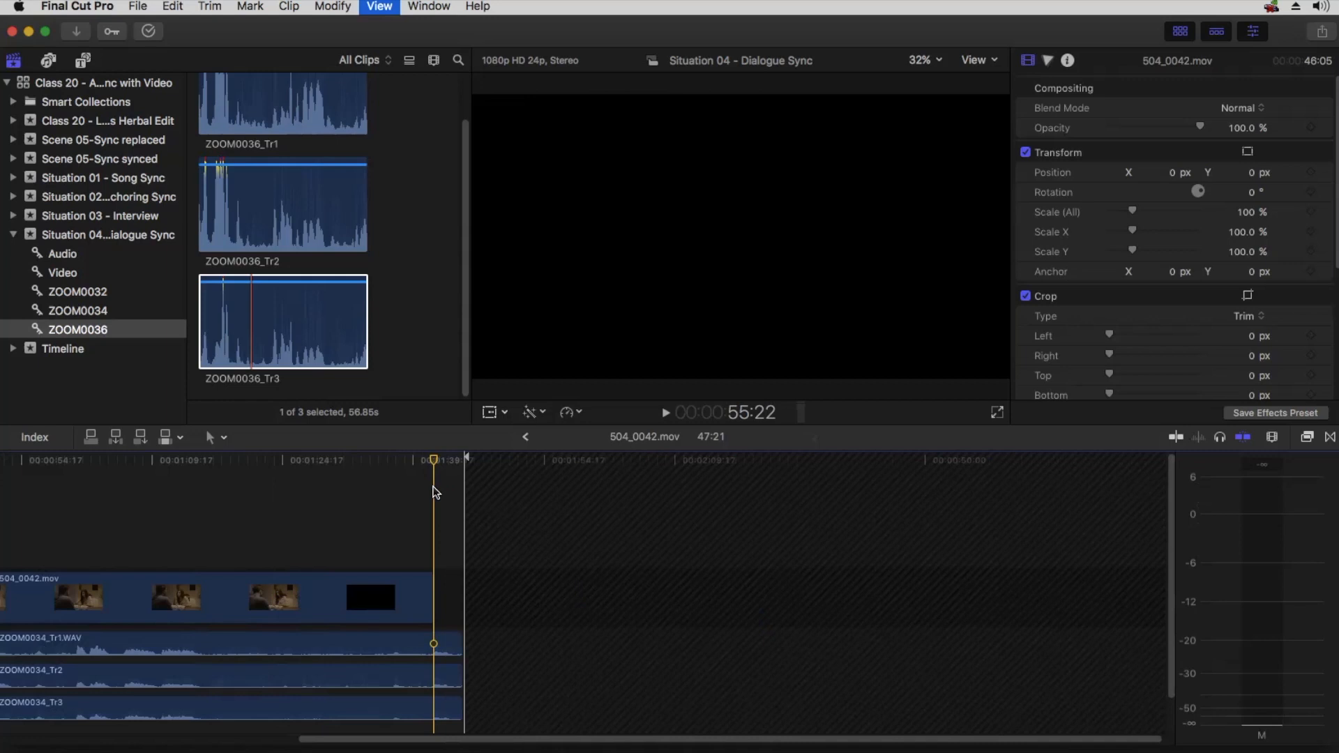
key("super+equal")
key("super+equal")
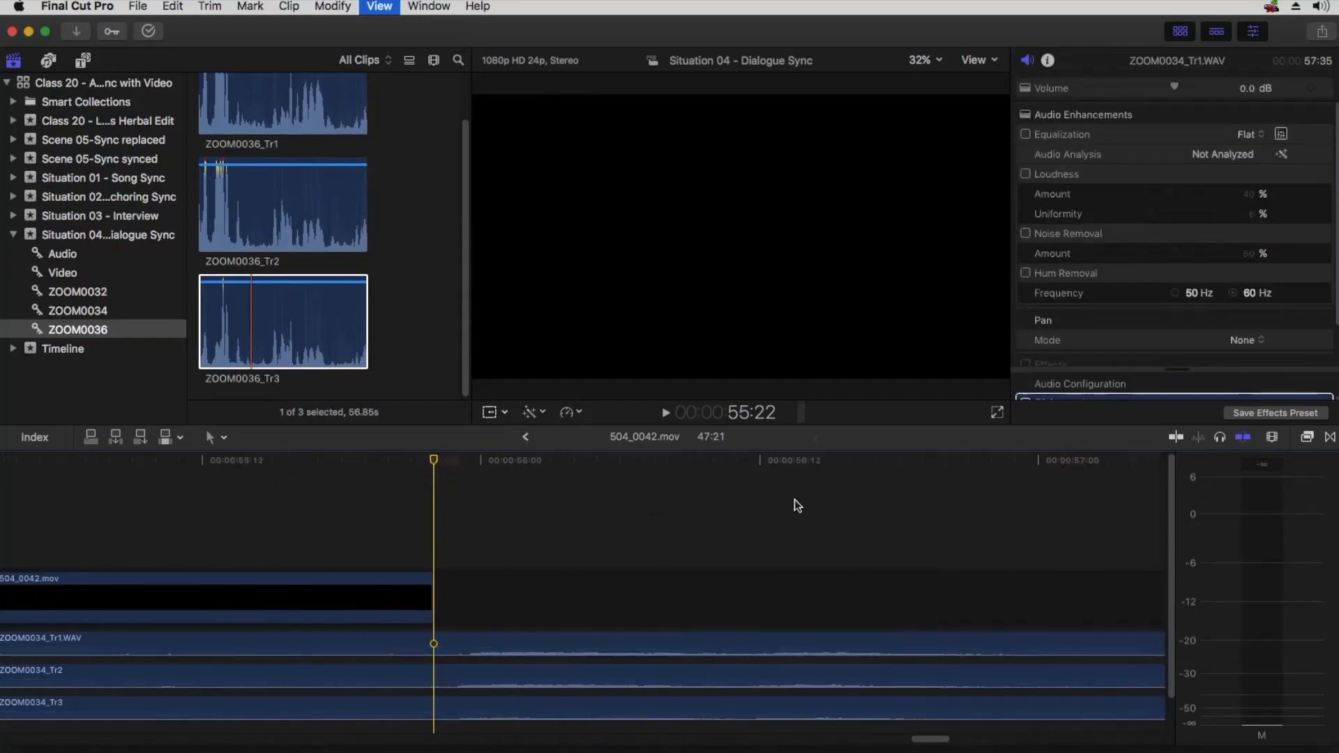
left_click(876, 462)
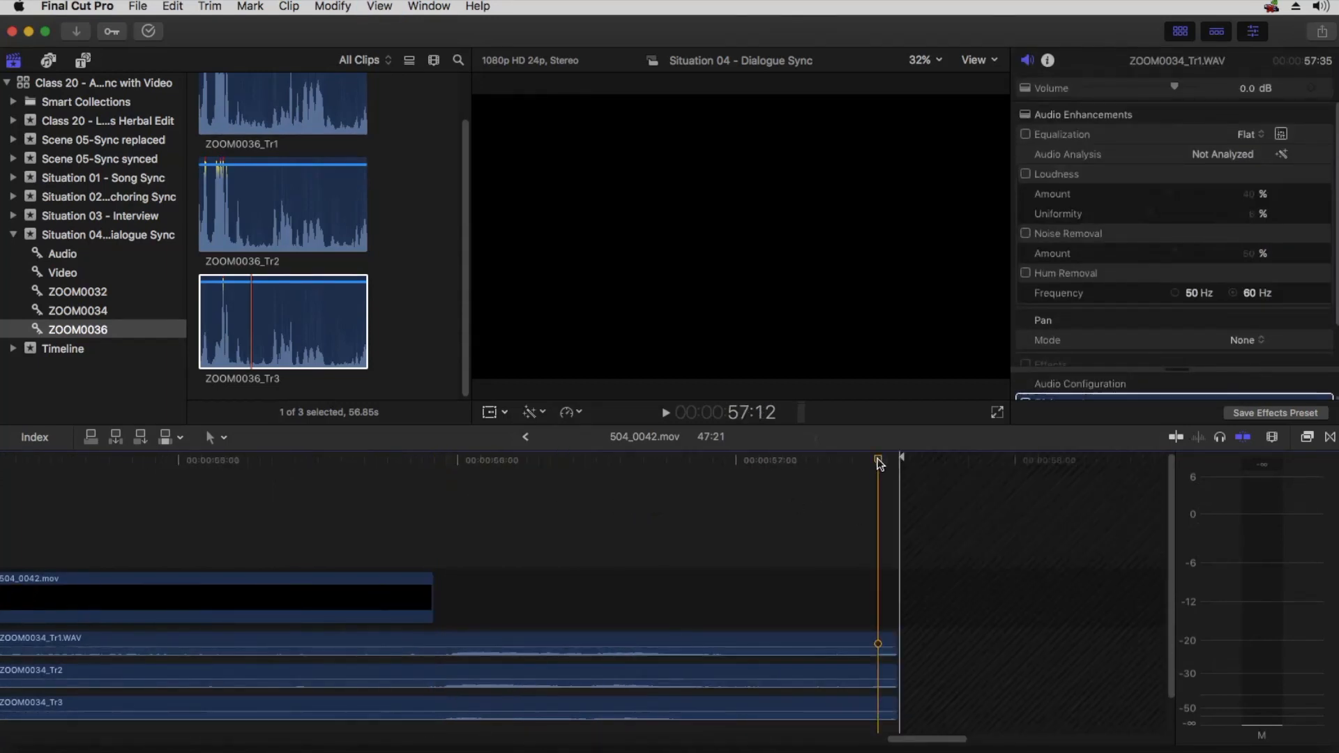
key("super+equal")
key("super+equal")
key("super+equal")
left_click_drag(998, 504, 310, 571)
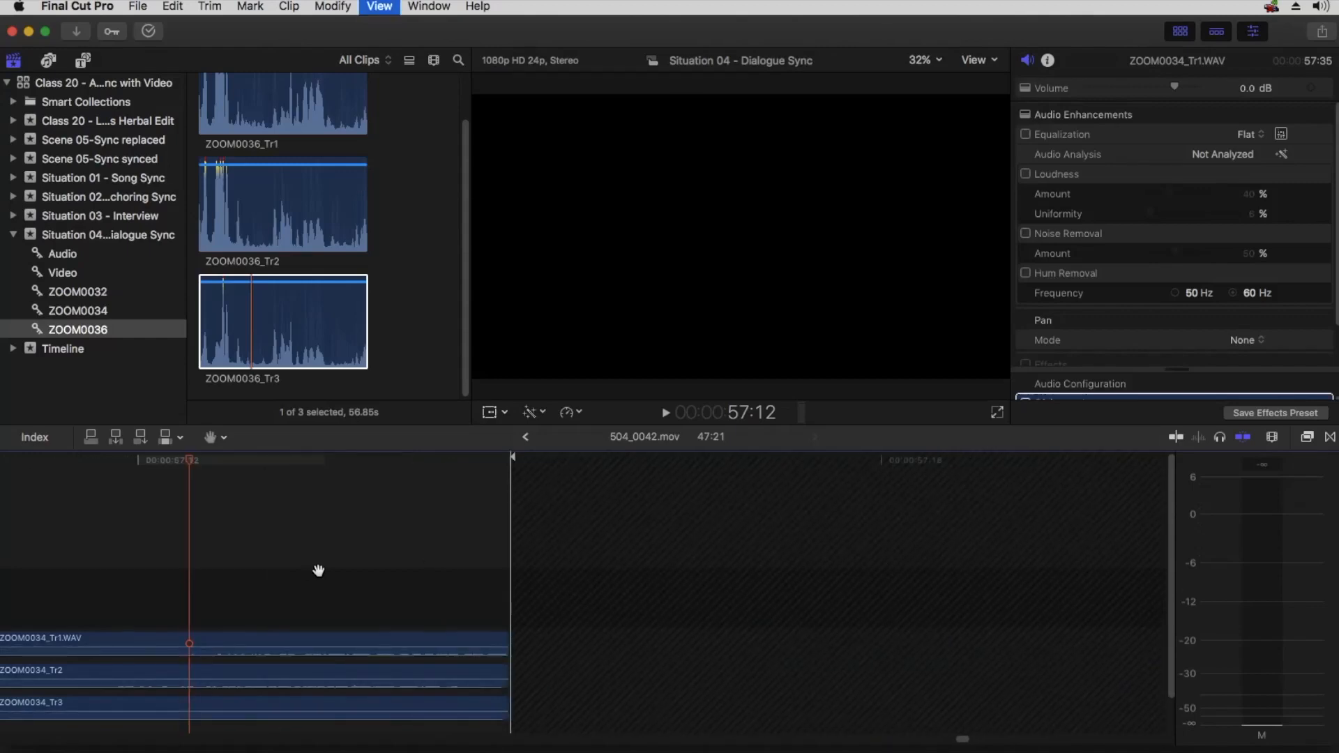
Look back through the ZOOM0034 tracks from the clip's end to the part used in the edit.
key("super+equal")
key("super+equal")
key("super+minus")
key("super+minus")
key("super+minus")
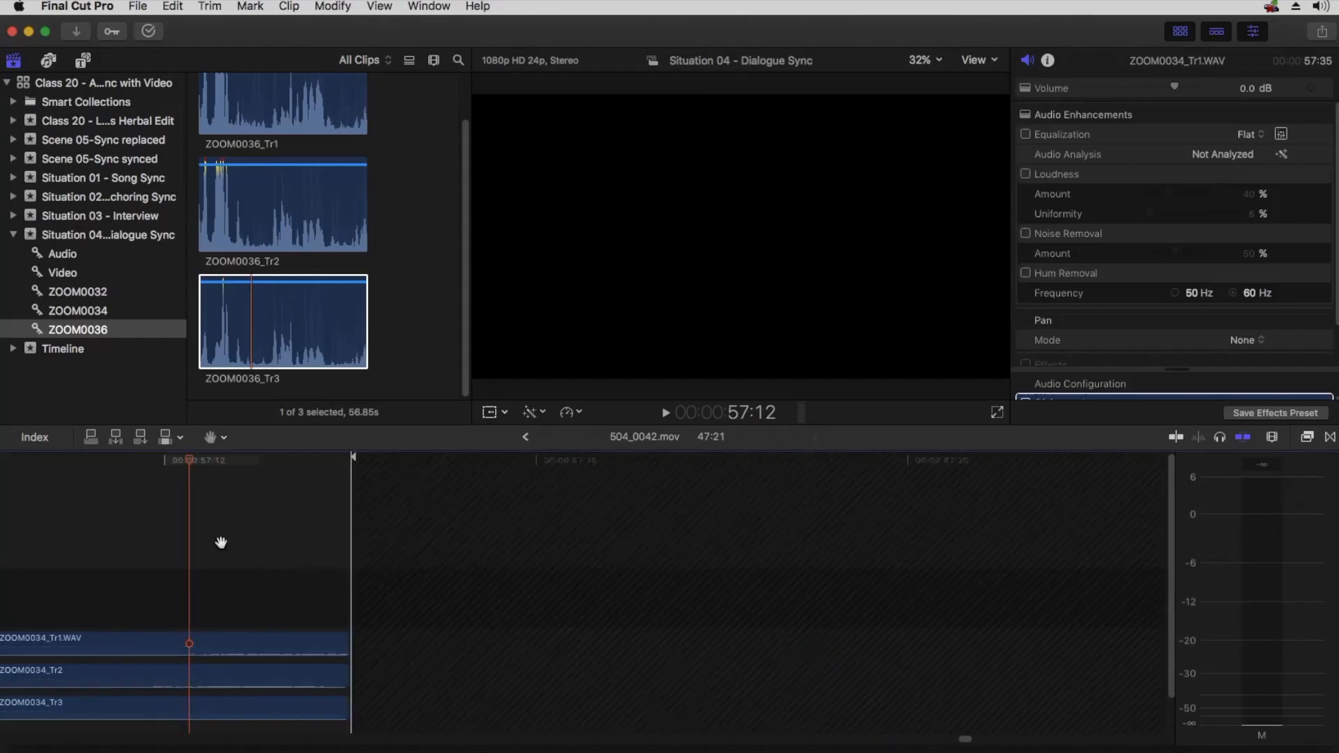
key("super+minus")
key("super+minus")
key("super+minus")
left_click_drag(97, 501, 566, 553)
left_click_drag(344, 532, 714, 522)
left_click_drag(170, 514, 1044, 520)
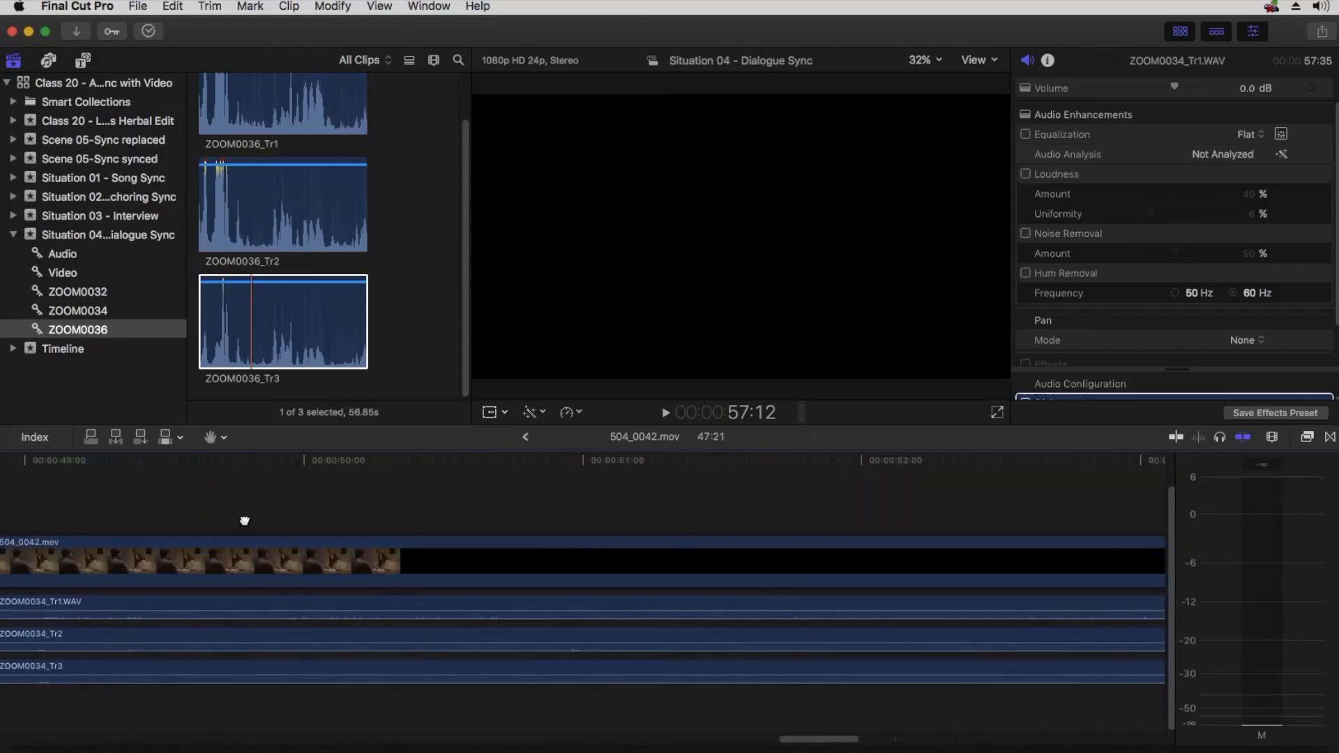
left_click_drag(245, 520, 1044, 521)
left_click_drag(172, 509, 967, 516)
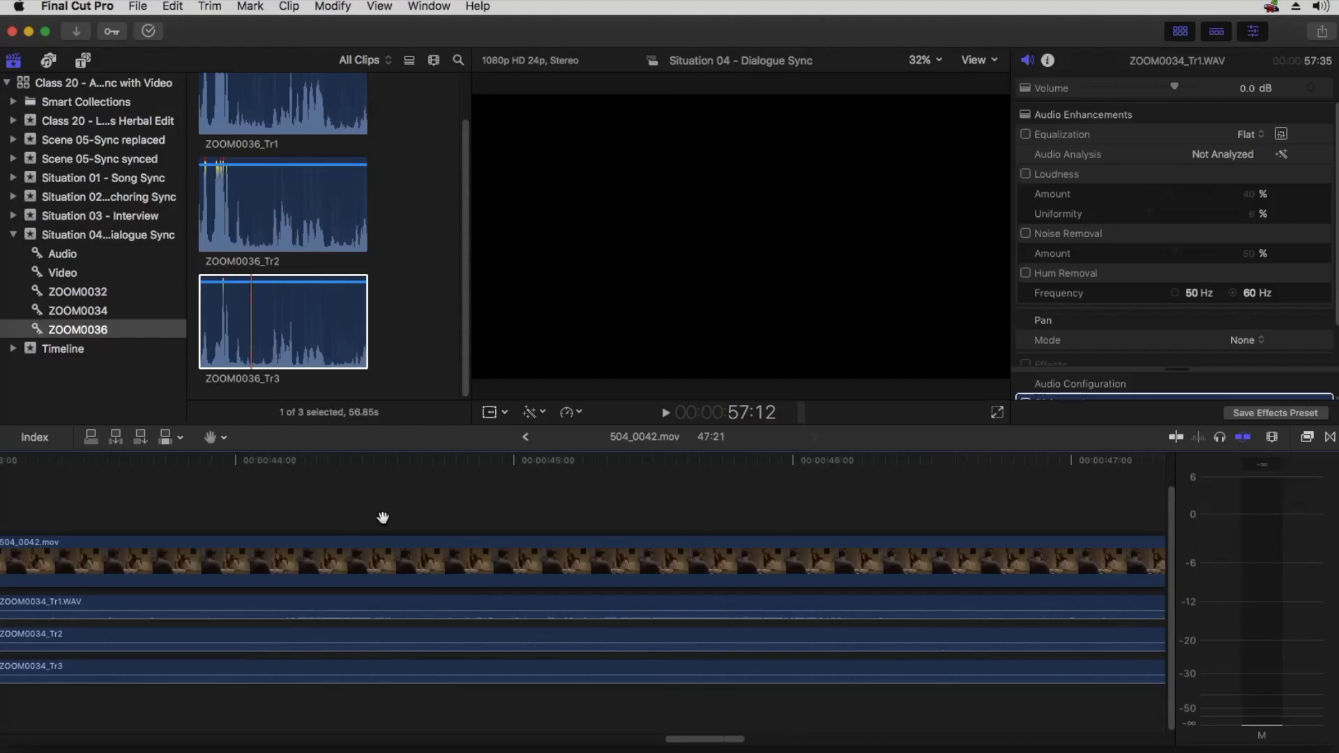
key("super+minus")
key("super+minus")
key("super+minus")
left_click_drag(142, 524, 639, 527)
key("super+minus")
left_click(488, 463)
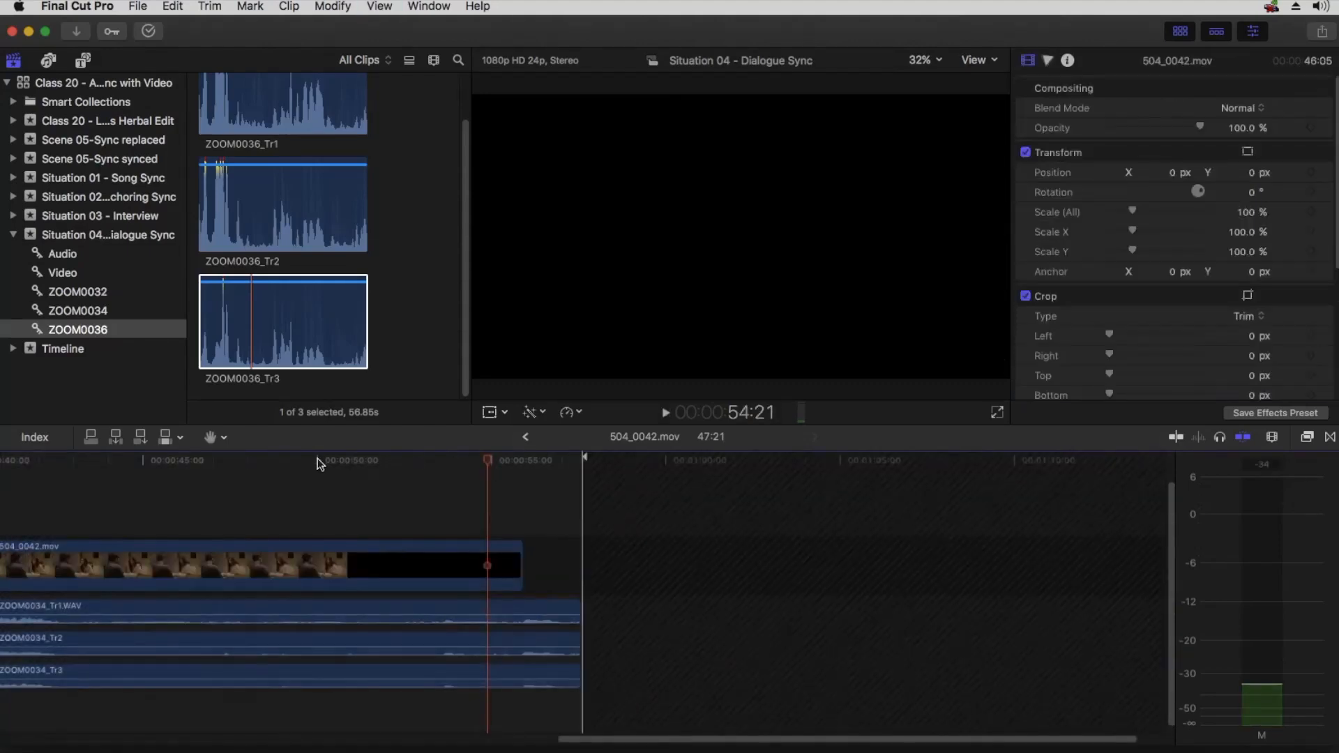
Play the opened 504_0042.mov from about 28:00 and again from about 35:00 to hear its combined audio tracks.
key("Up")
left_click(682, 463)
key("space")
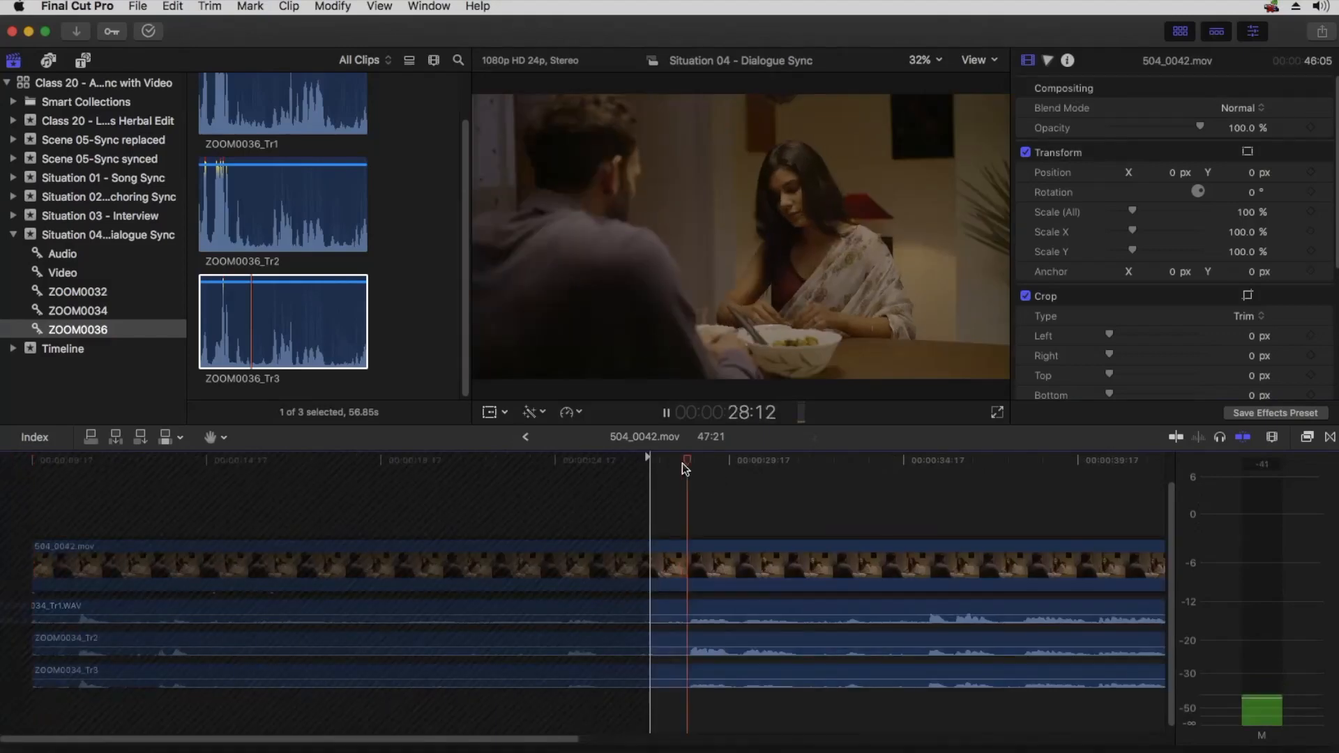
left_click_drag(975, 499, 613, 524)
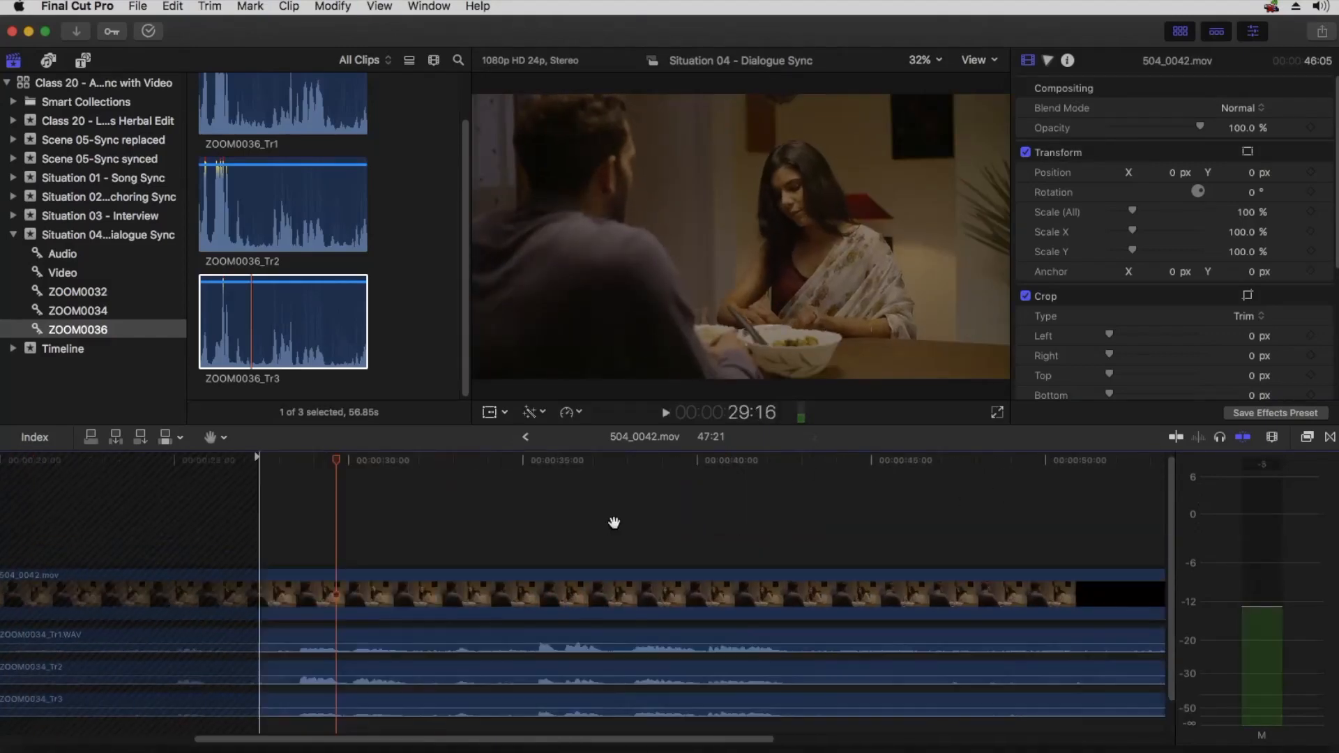
left_click(524, 465)
key("space")
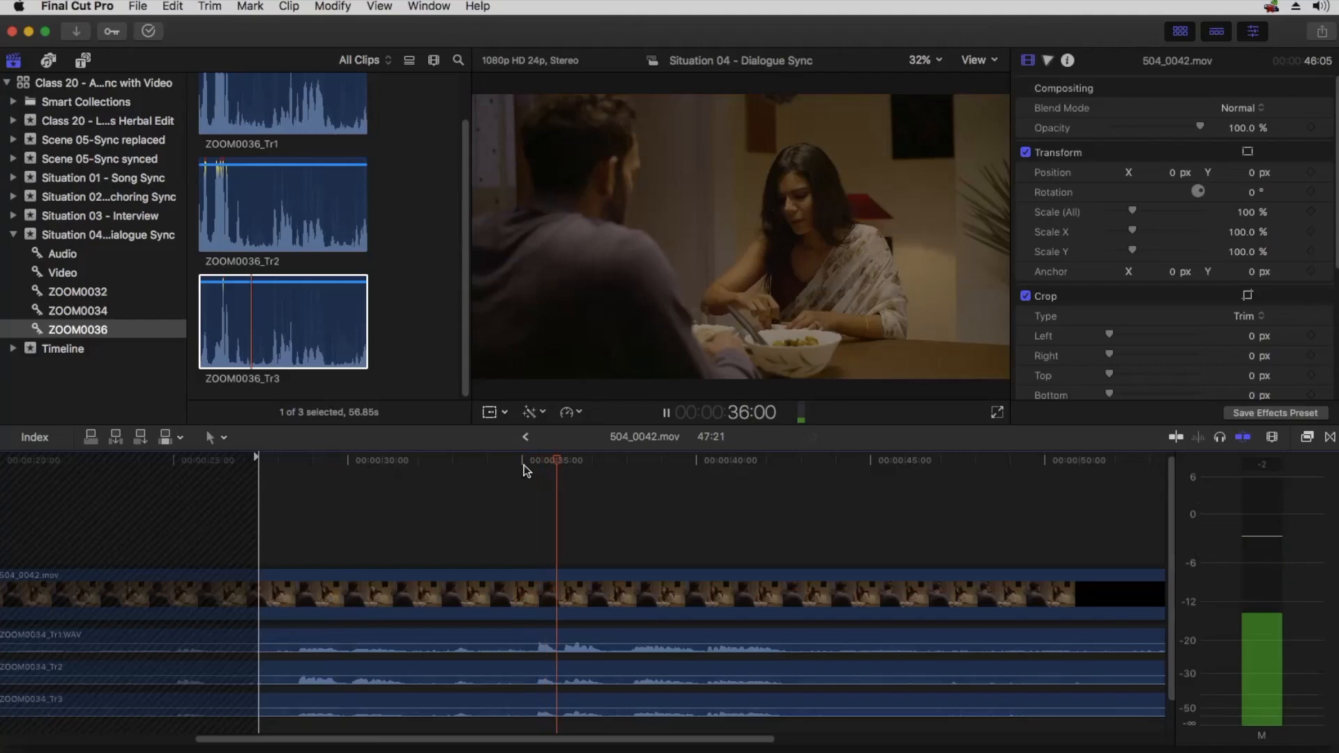
key("space")
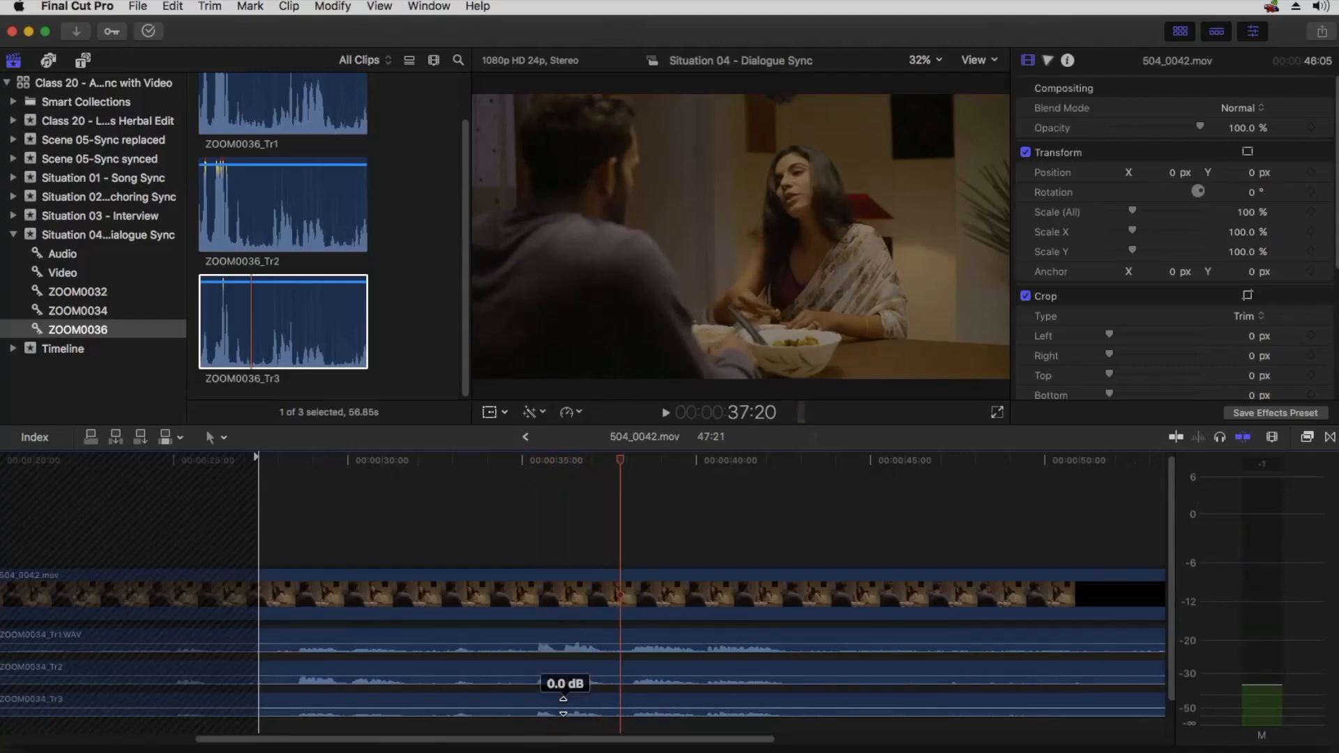
Lower the ZOOM0034_Tr3 and ZOOM0034_Tr2 volumes to silence one after the other, replaying the line from about 35:00 each time.
left_click_drag(564, 707, 577, 727)
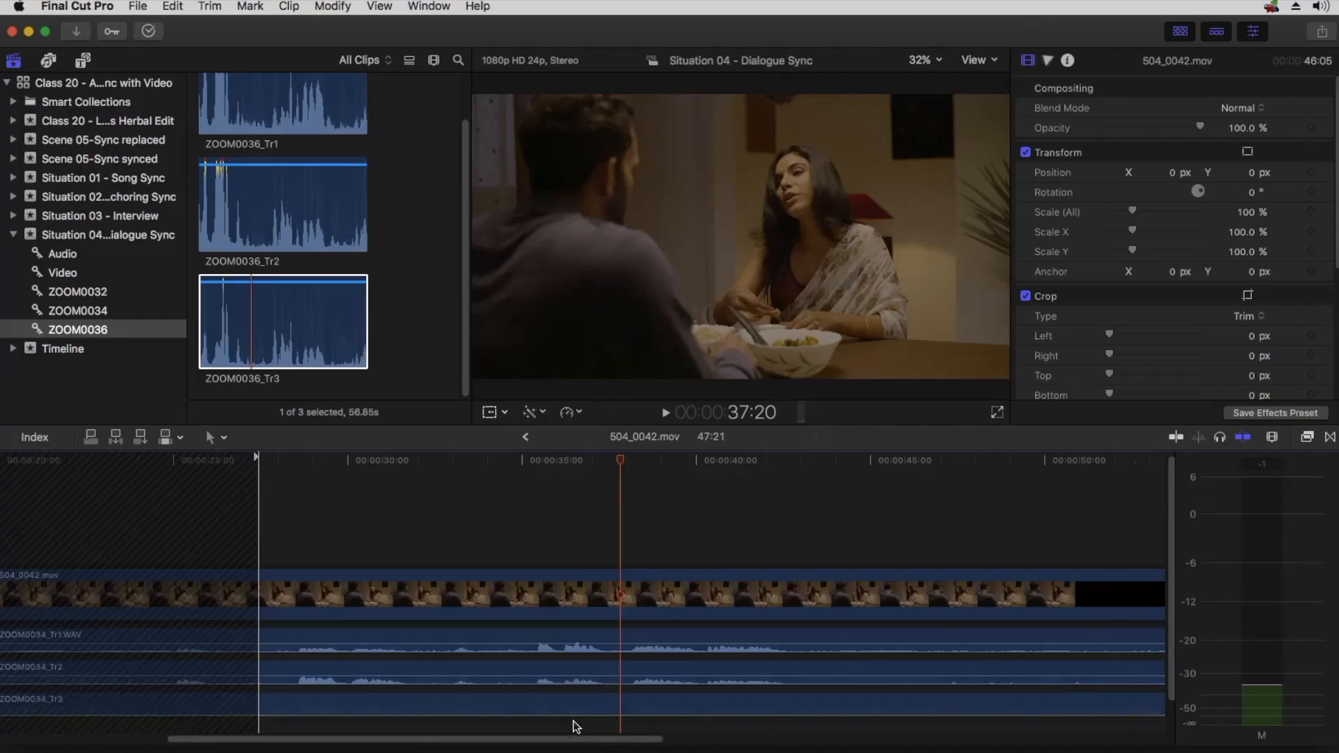
left_click(529, 491)
key("space")
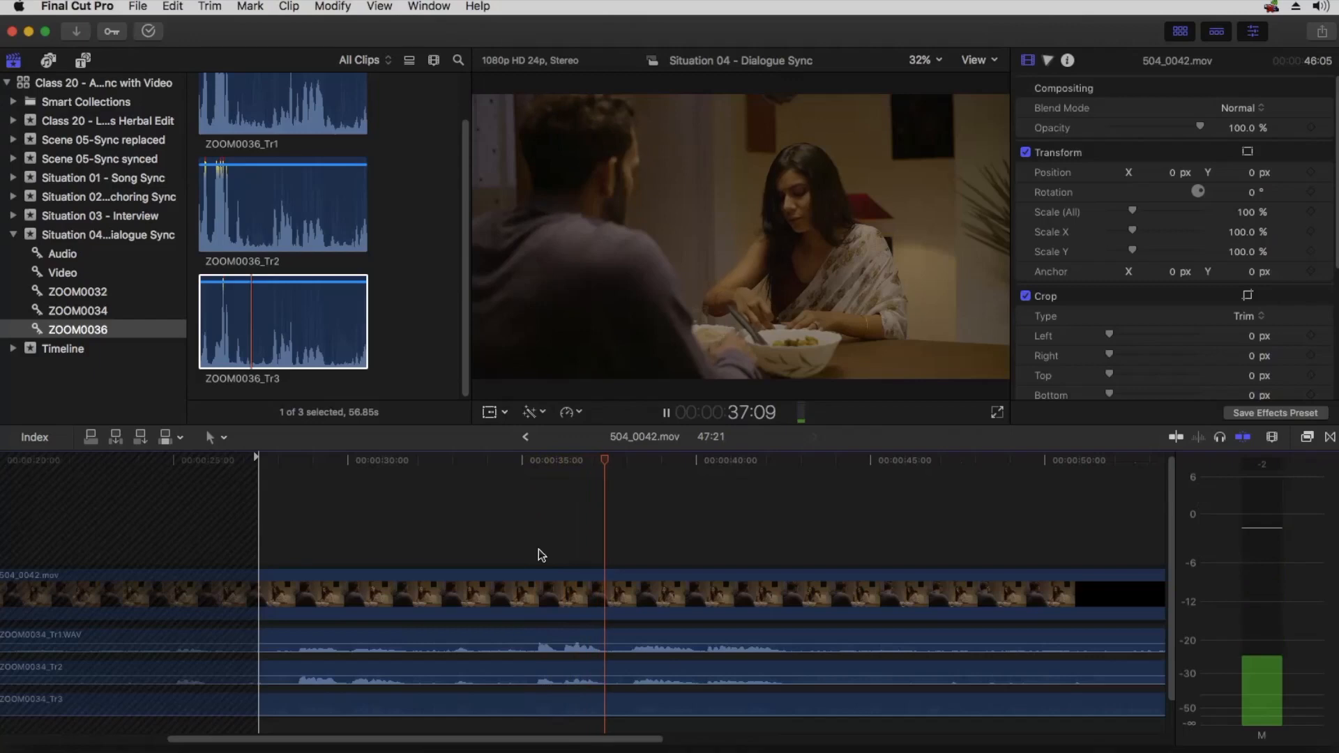
key("space")
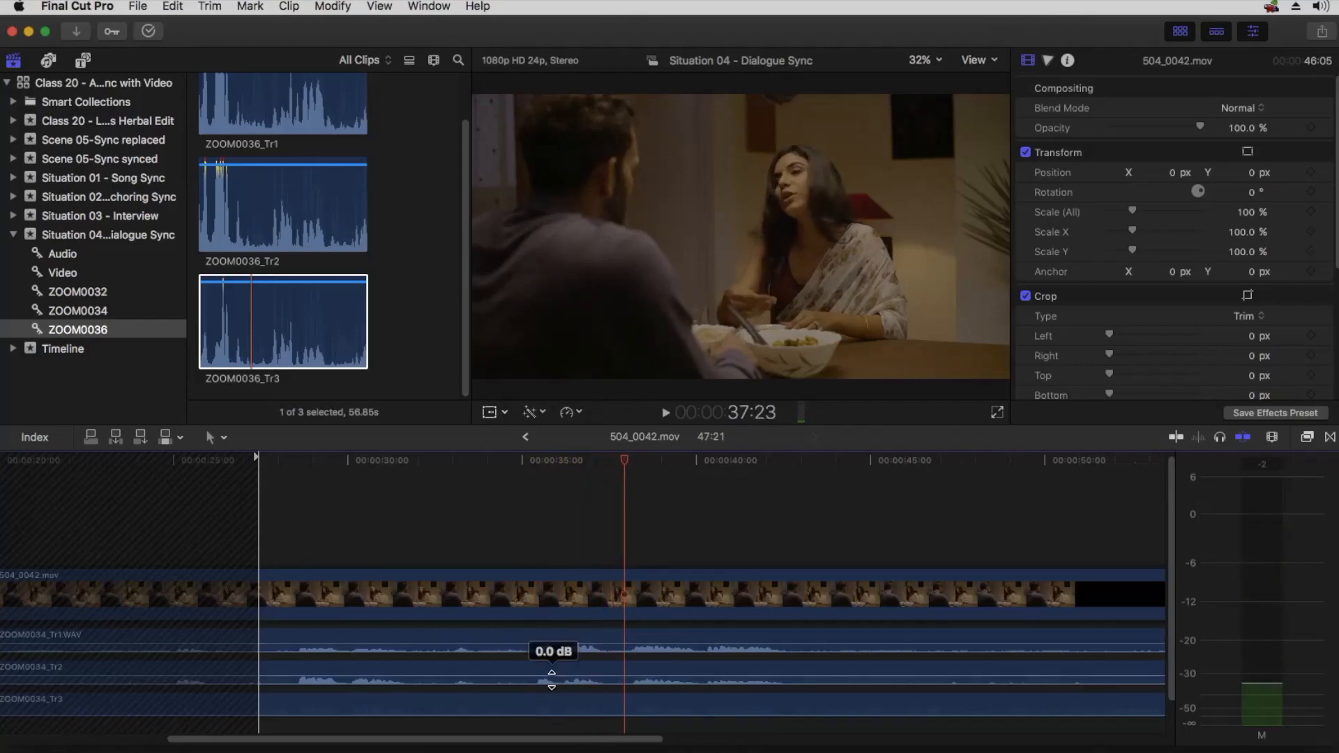
left_click_drag(552, 680, 553, 697)
left_click(512, 470)
key("space")
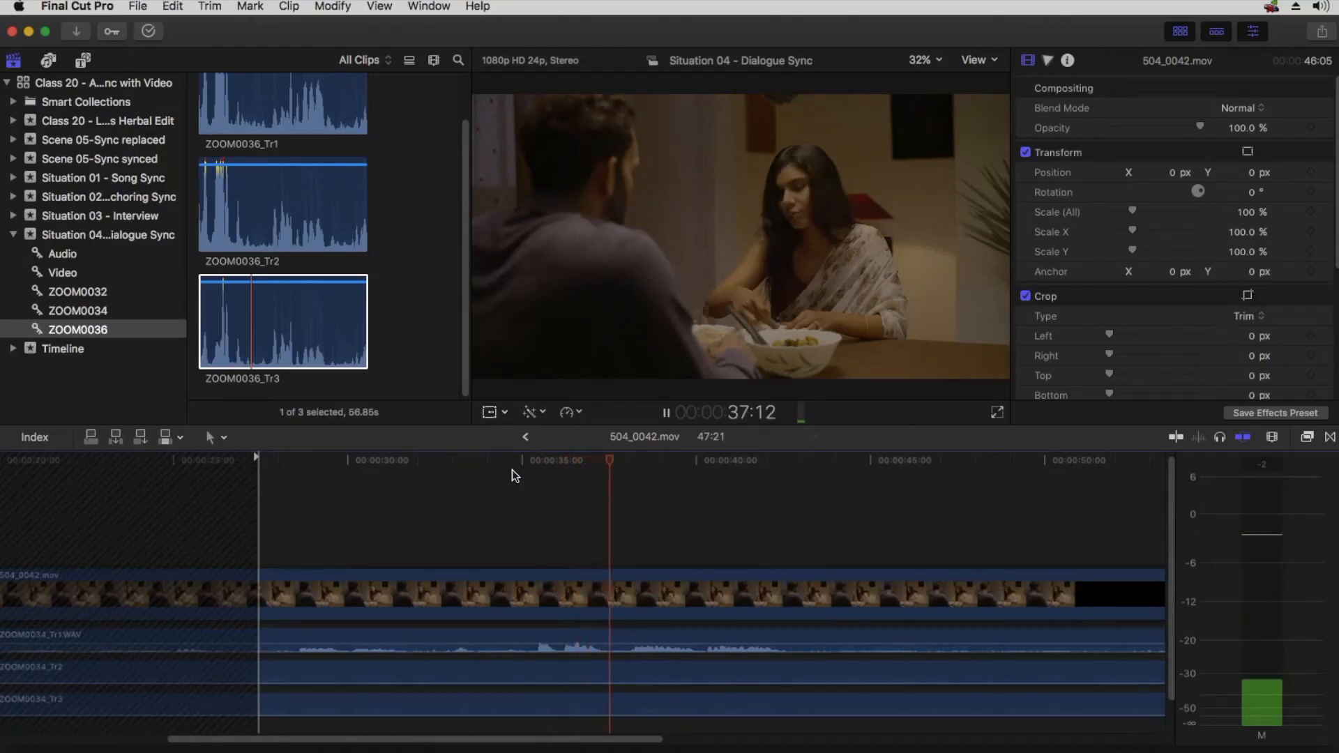
key("space")
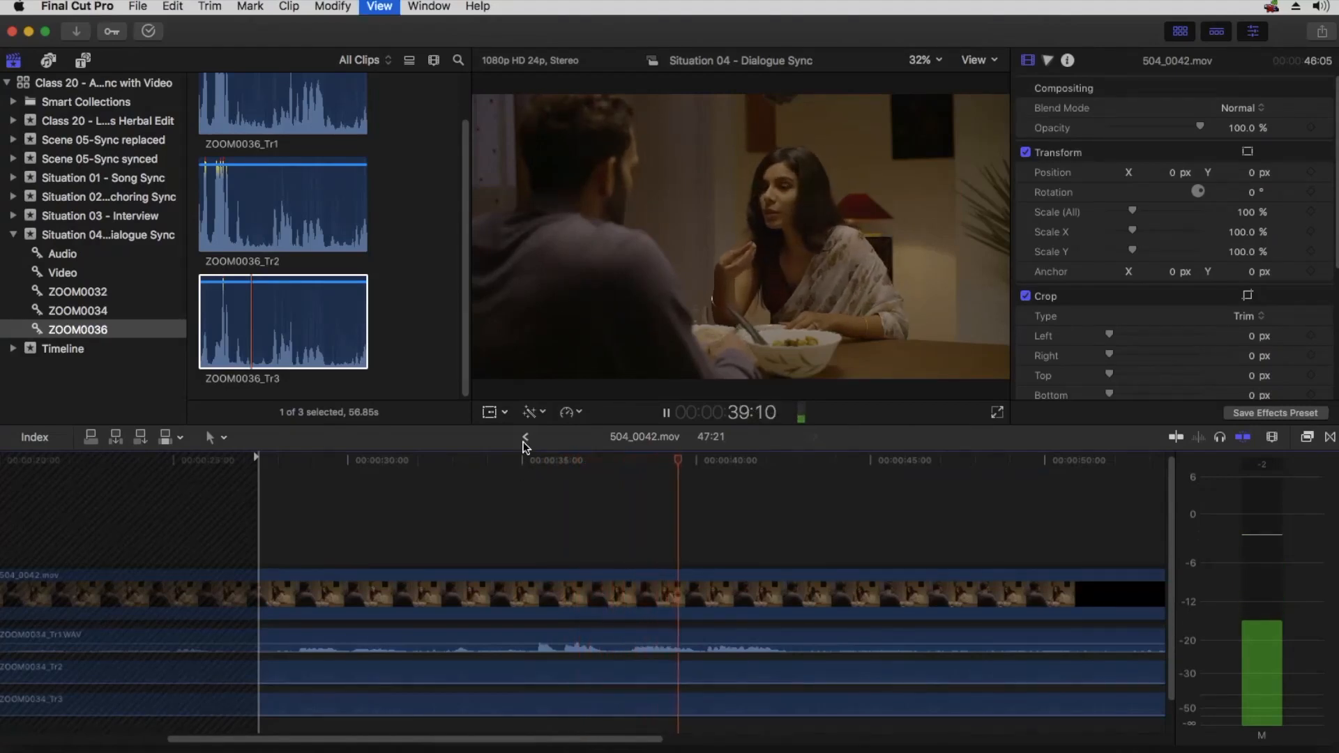
Return to the Situation 04 project timeline and play the second 504_0042.mov clip from 1:04:17 to about 1:07:05.
left_click(526, 441)
left_click(528, 466)
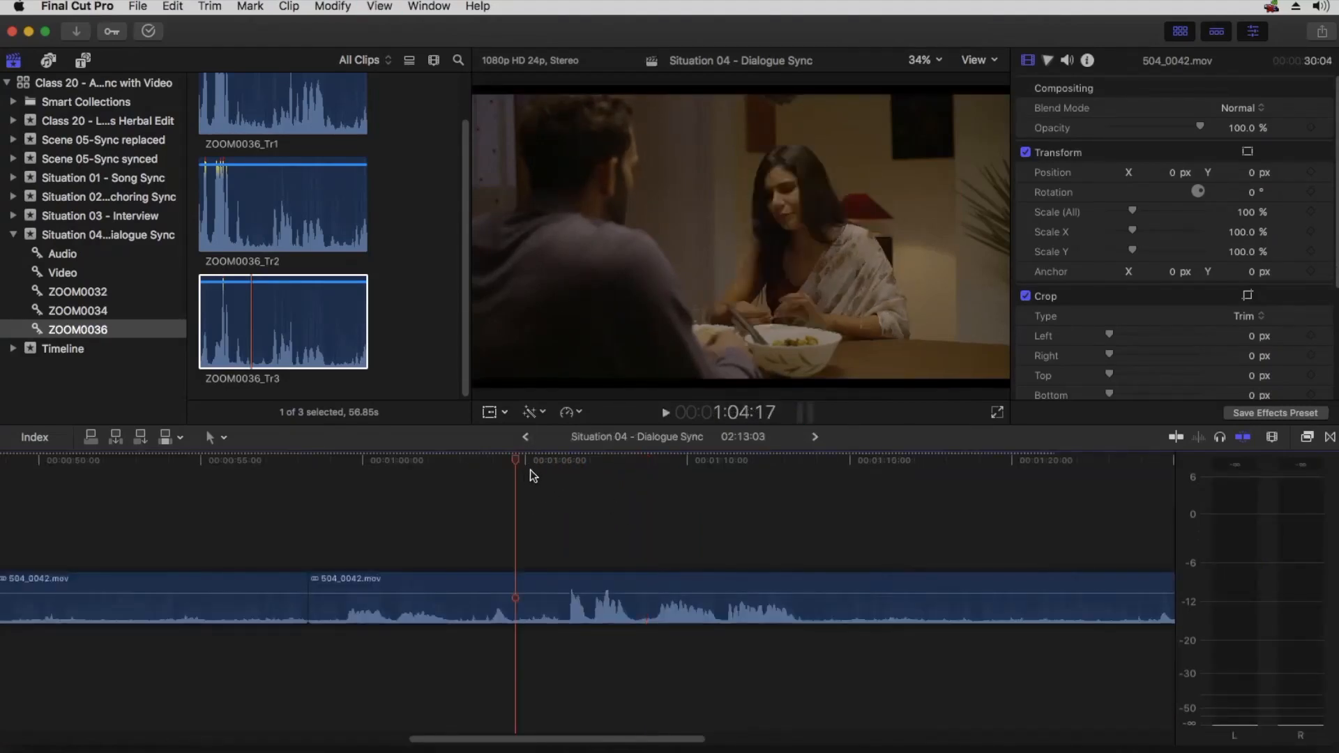
key("space")
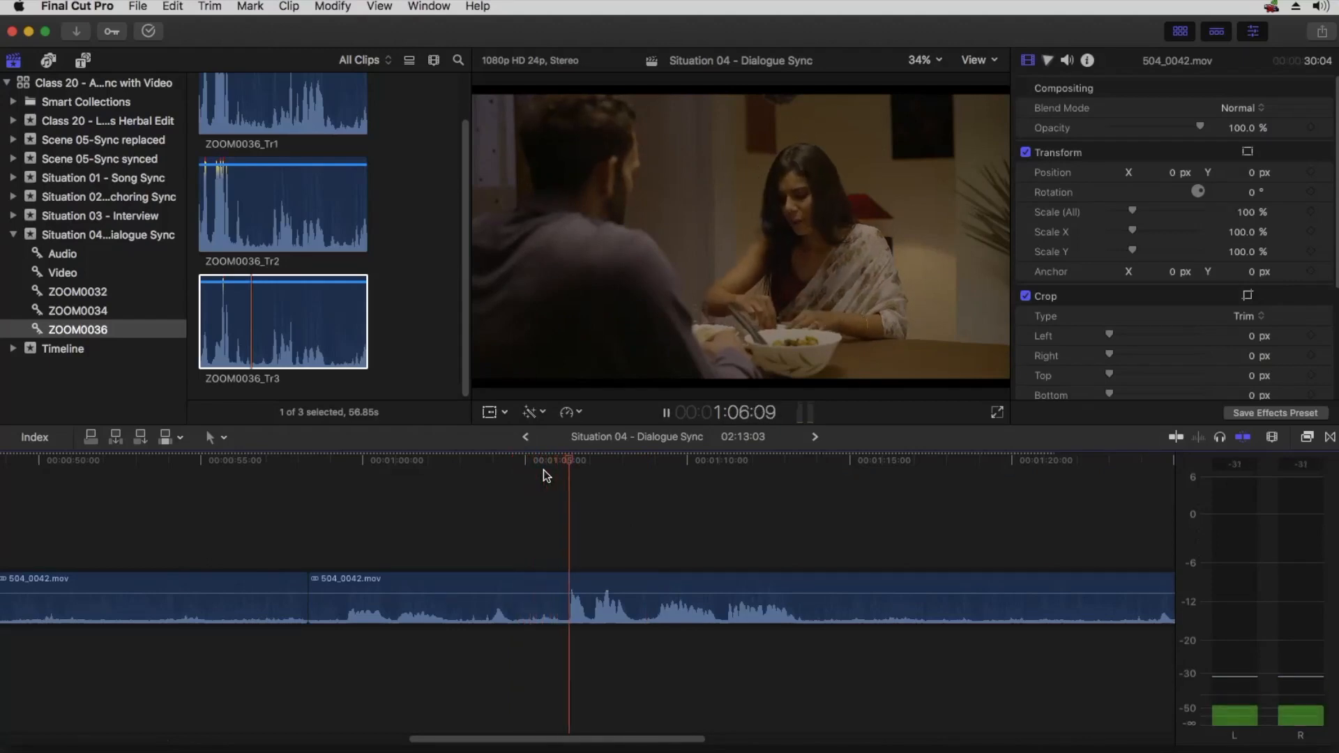
key("space")
left_click(579, 460)
left_click(573, 462)
key("space")
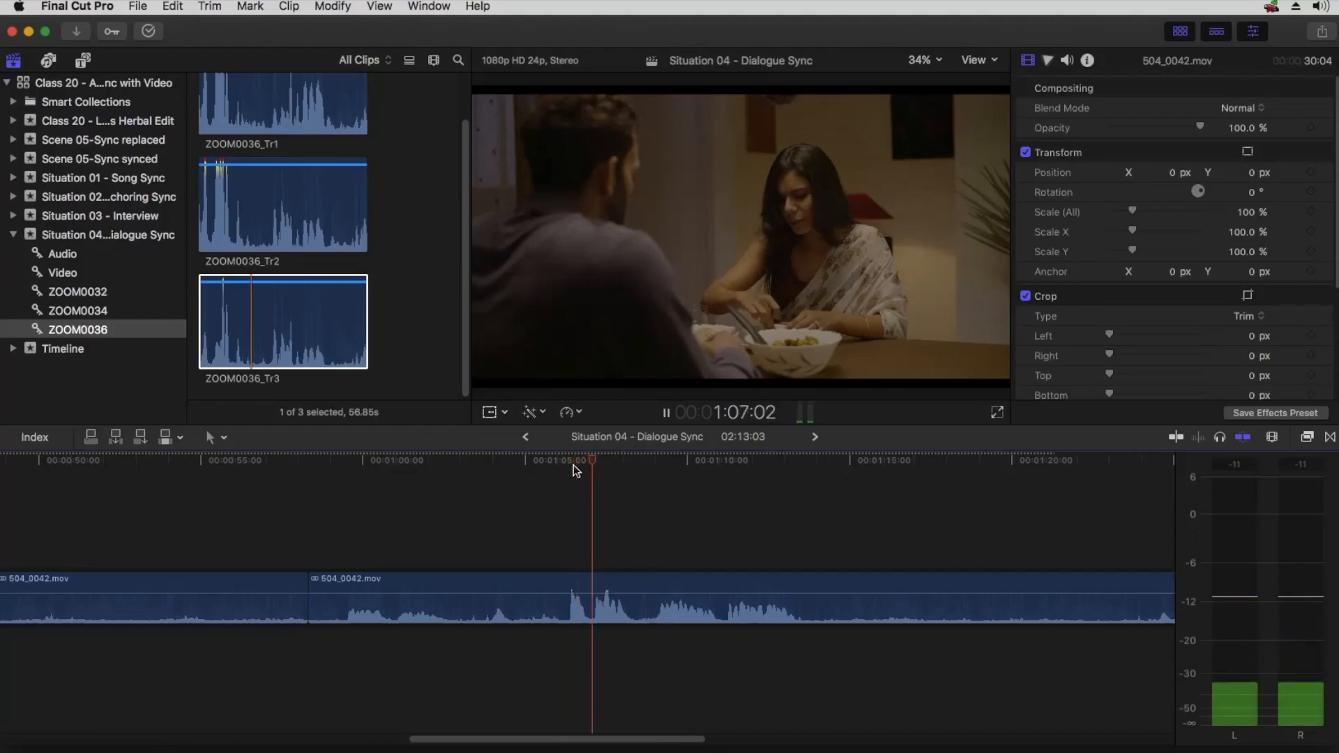
key("space")
Play the start of the remaining 504_0040.mov around 18:08 to check which line has to follow.
key("shift+z")
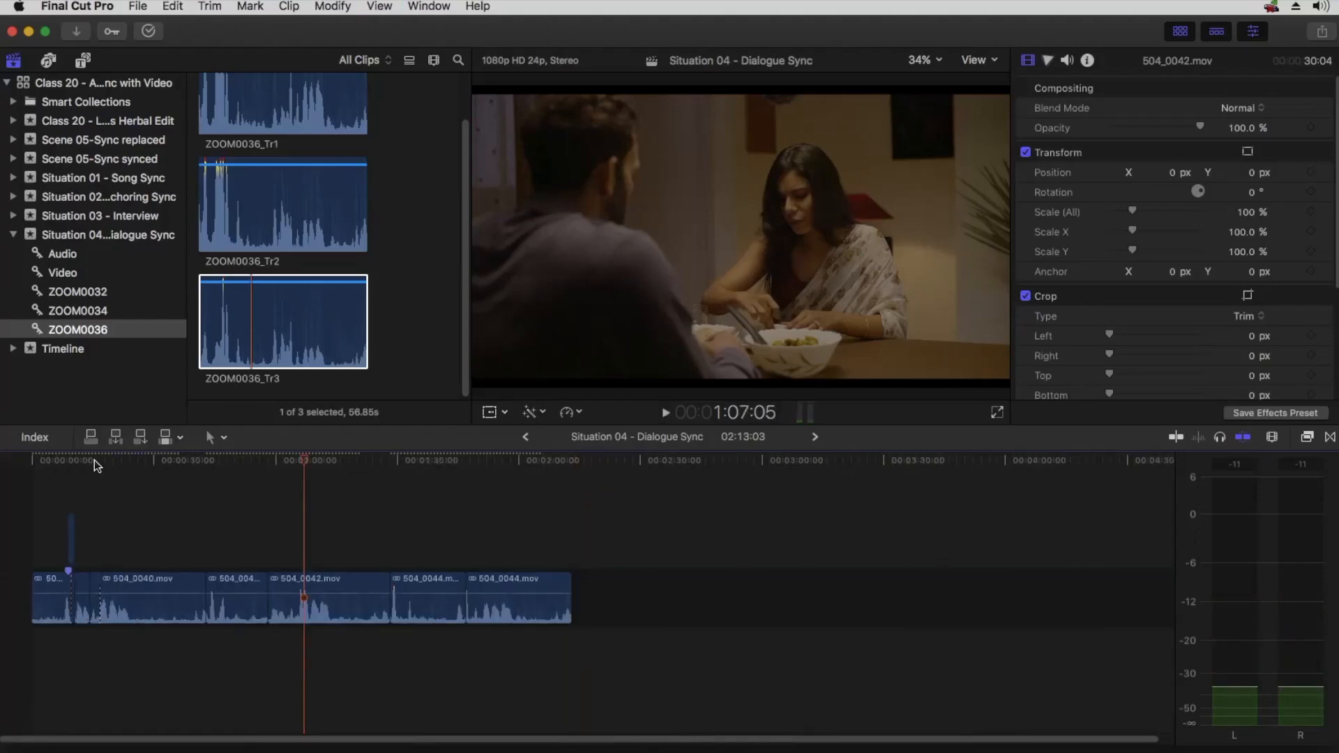
left_click(93, 461)
key("super+equal")
key("super+equal")
key("super+equal")
left_click(156, 460)
key("space")
key("space")
key("shift+z")
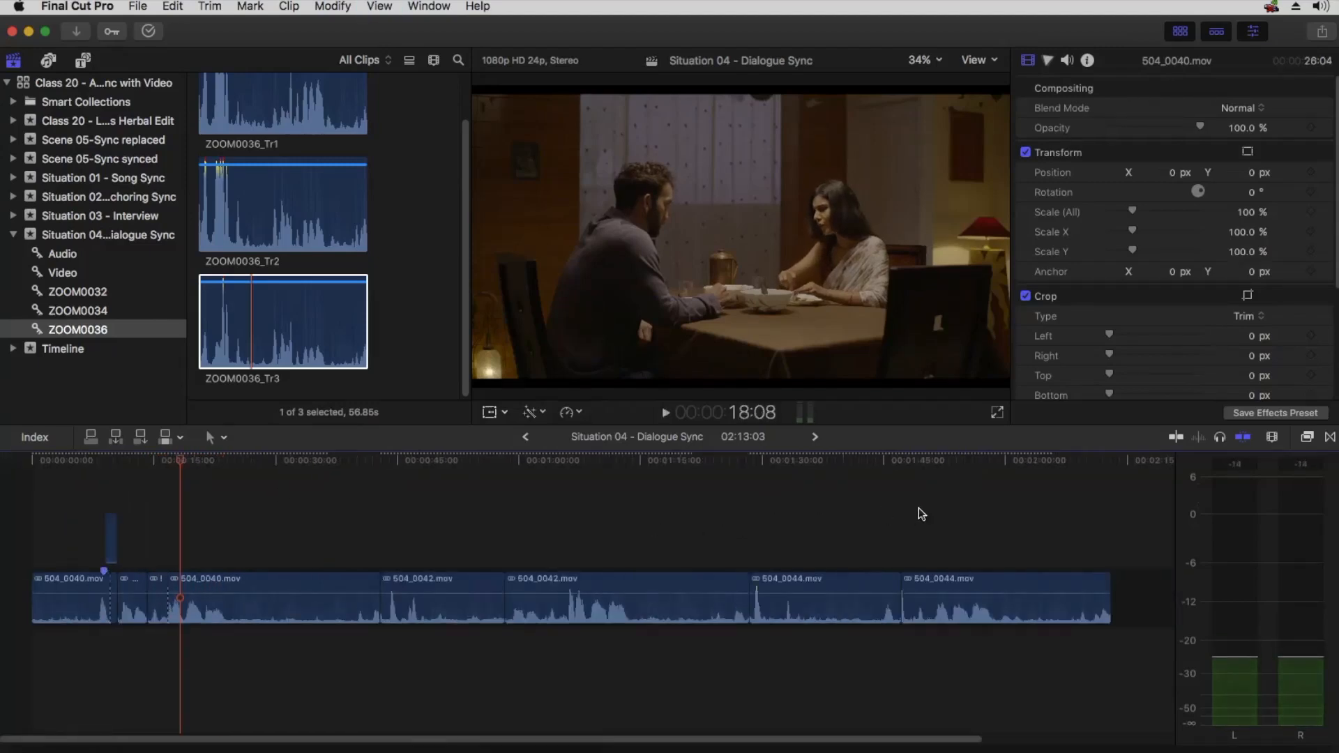
Find the start of the matching line in the second 504_0042.mov clip and split the clip at 1:06:02.
left_click(583, 492)
key("super+equal")
key("super+equal")
key("super+equal")
key("space")
key("space")
left_click(462, 458)
key("space")
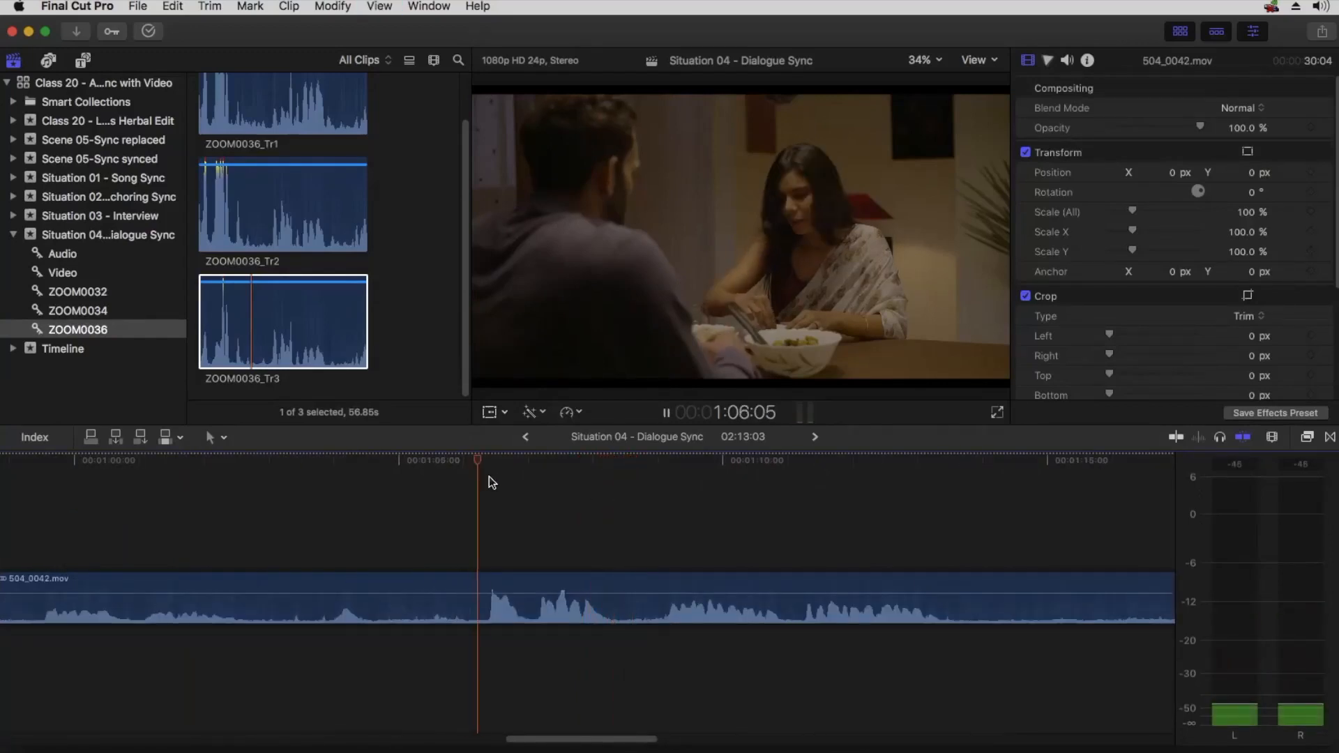
key("space")
left_click_drag(493, 458, 467, 459)
key("super+b")
Move the 504_0042.mov piece that starts at 1:06:02 to 16:20, directly after the short 504_0040.mov piece.
left_click(567, 621)
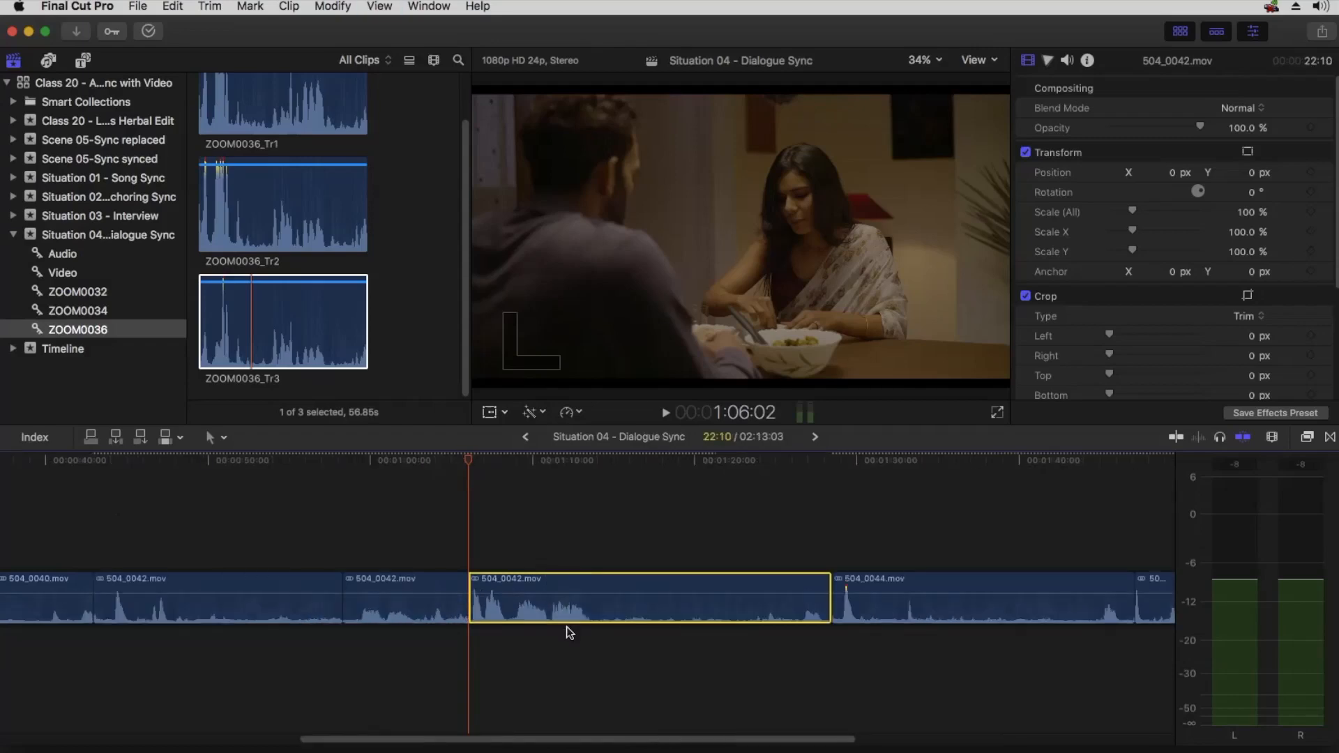
key("Delete")
key("super+minus")
key("super+minus")
key("super+4")
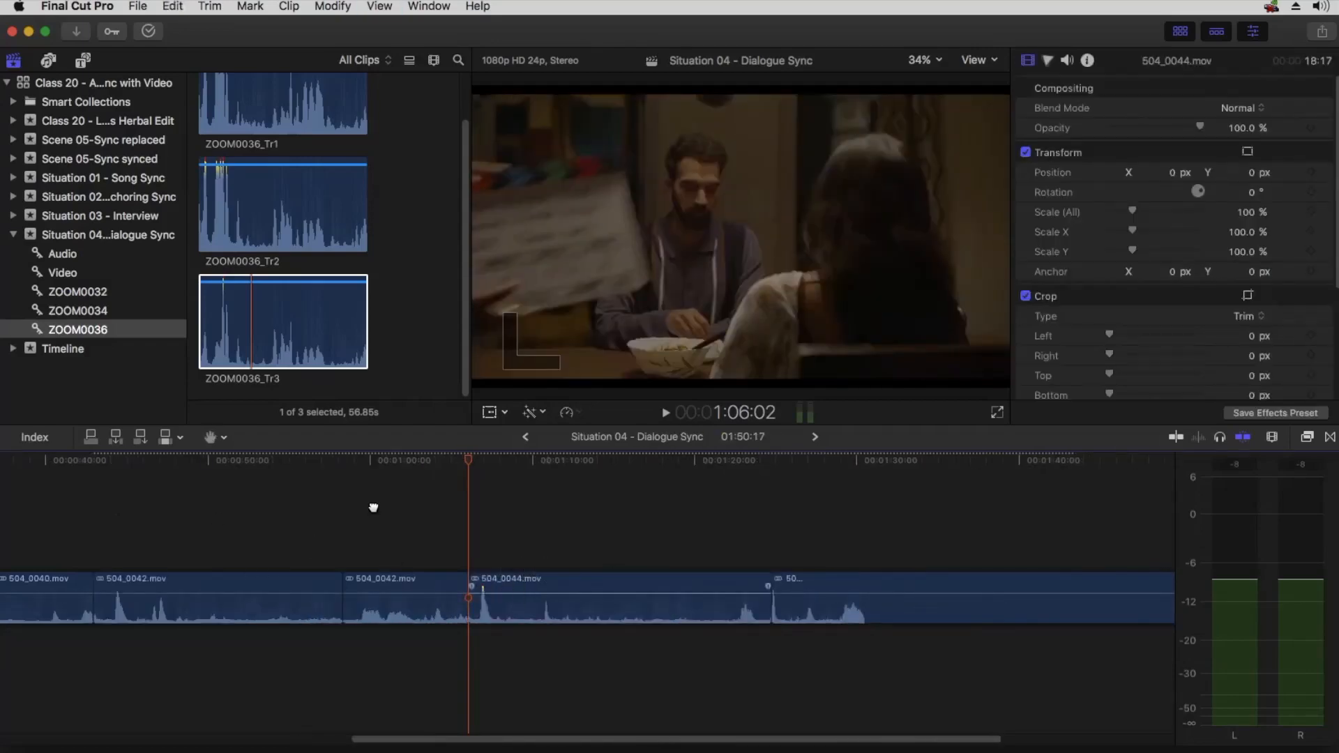
scroll(348, 513, "left", 10)
key("super+z")
Play the edit through the moved 504_0042.mov piece up to 24:22.
key("space")
key("super+equal")
key("super+equal")
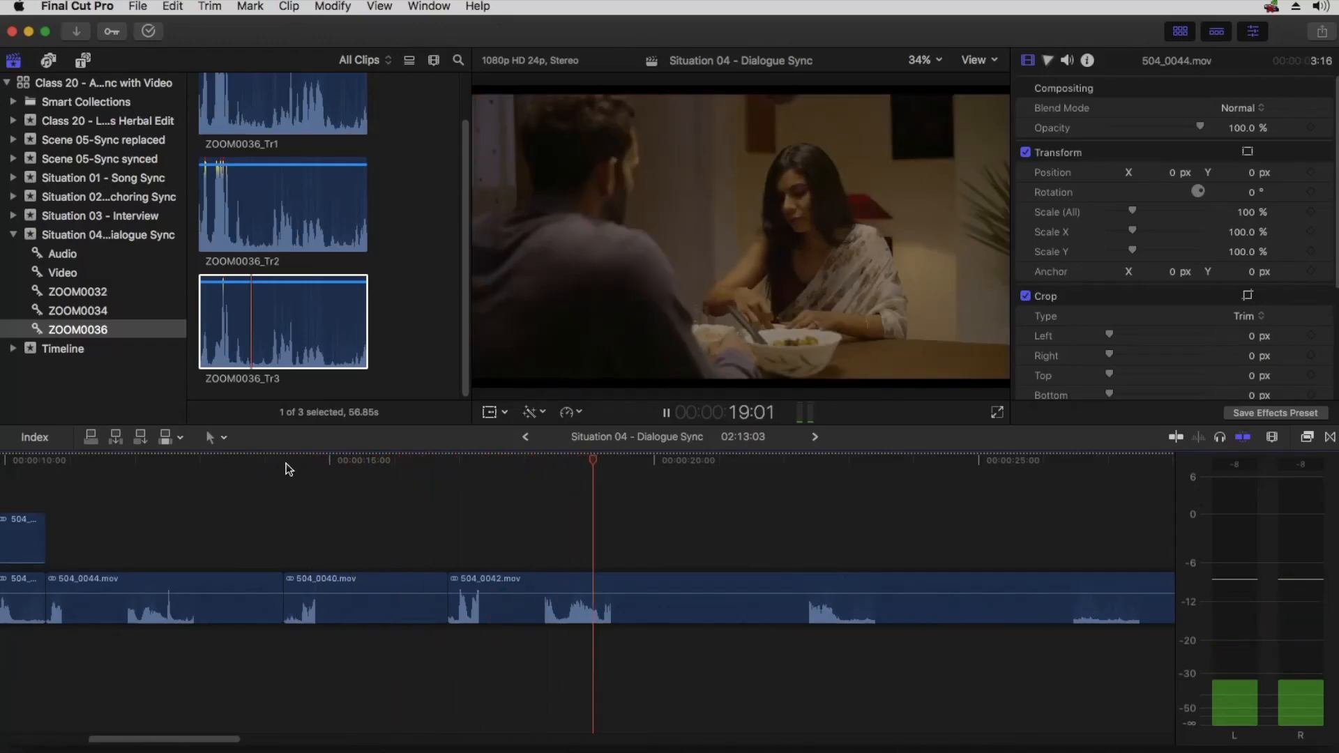
key("super+minus")
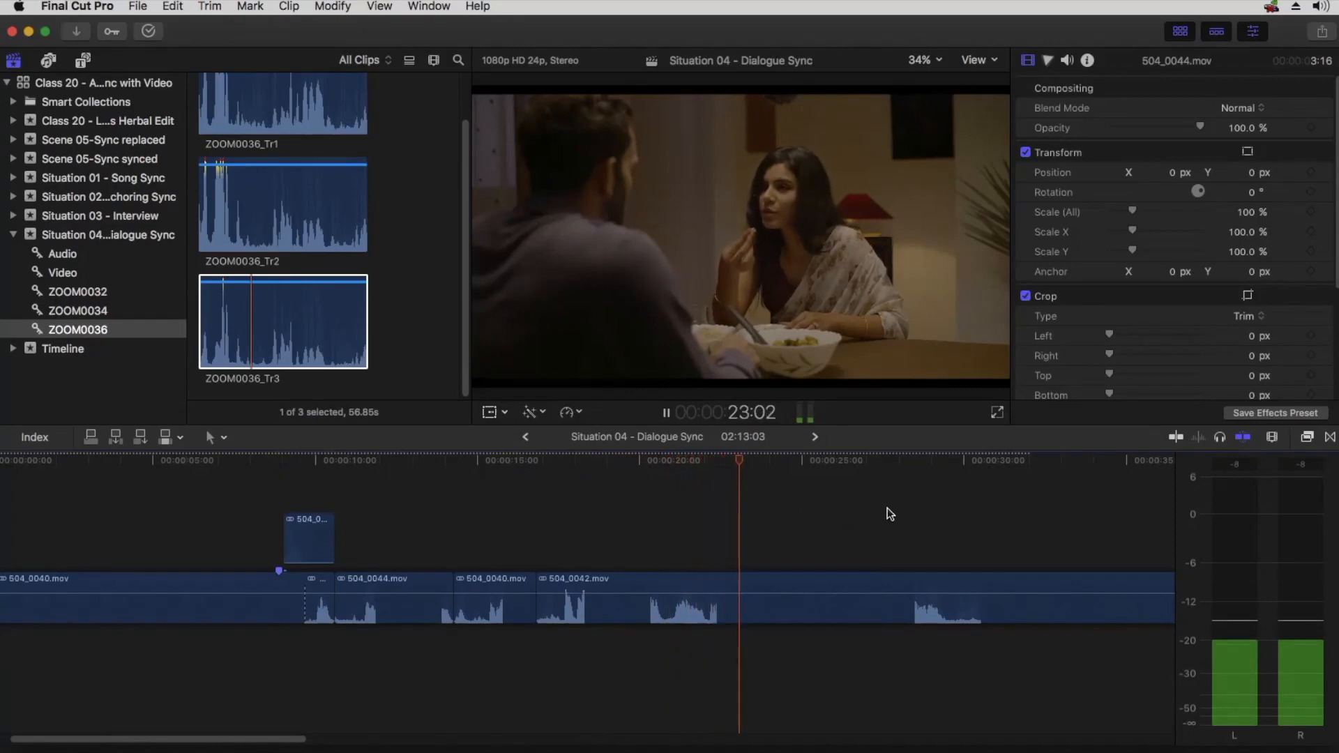
key("space")
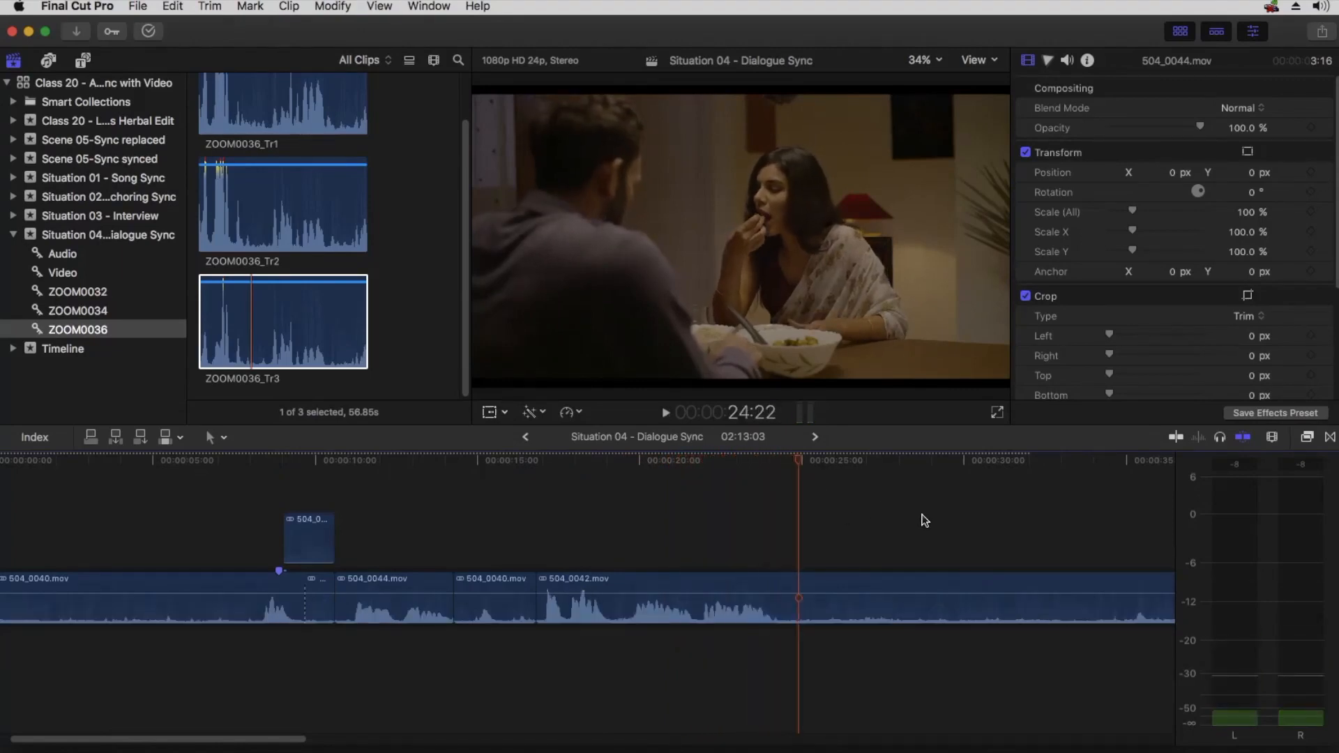
Insert a gap at 39:06 between the moved 504_0042.mov and the unused 504_0040.mov, and extend it to 45:19.
key("shift+z")
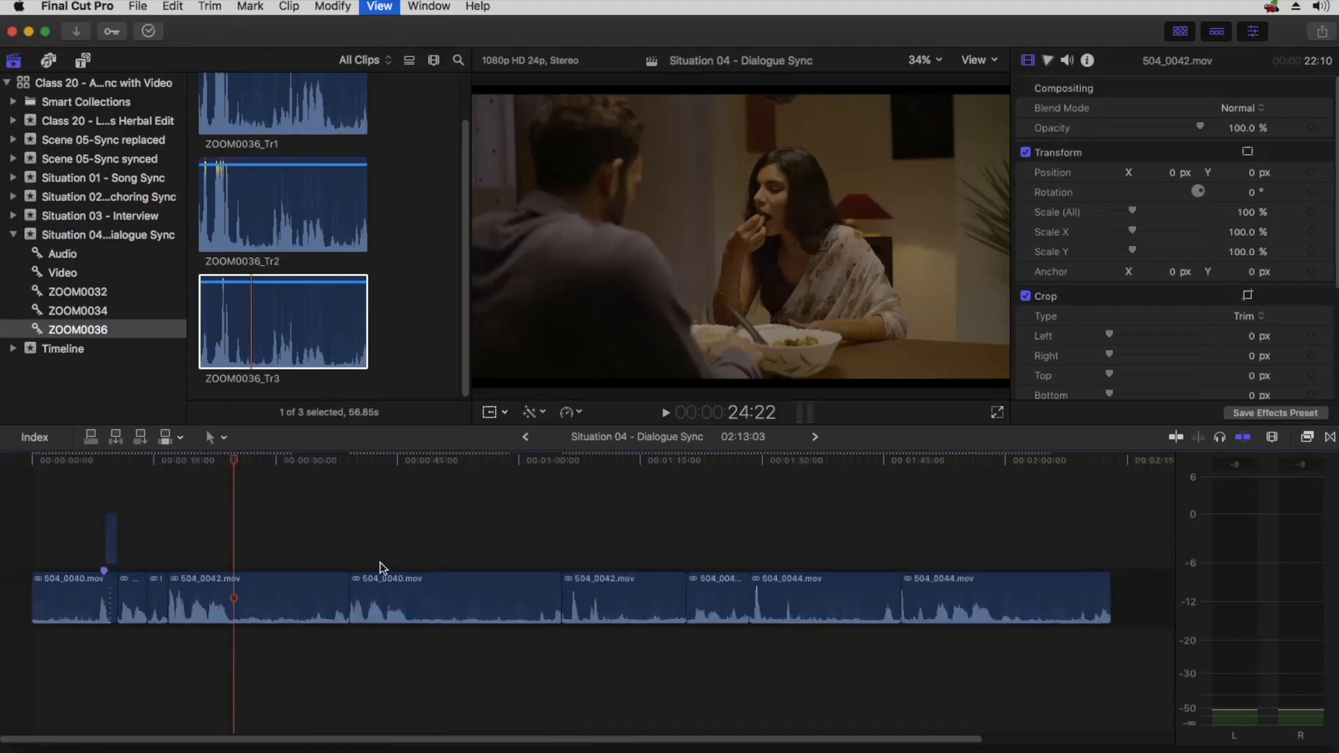
left_click_drag(332, 462, 342, 462)
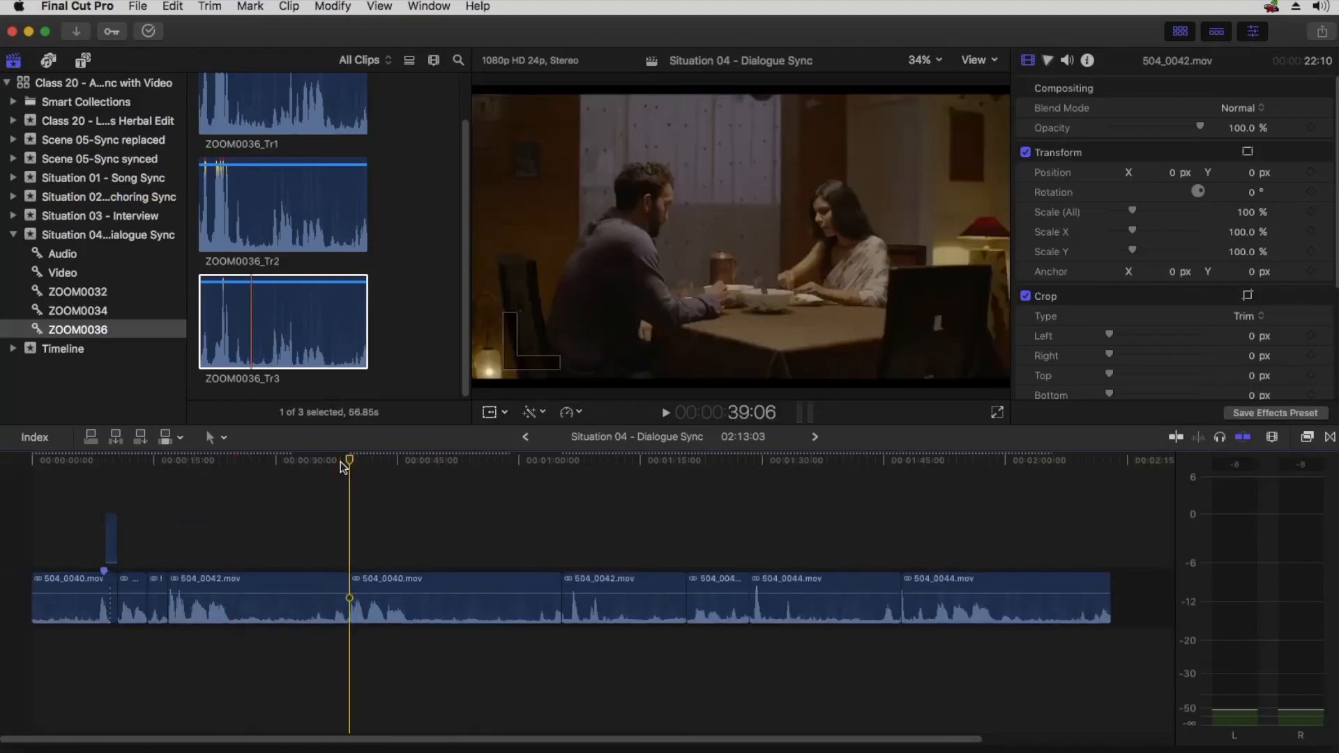
key("alt+g")
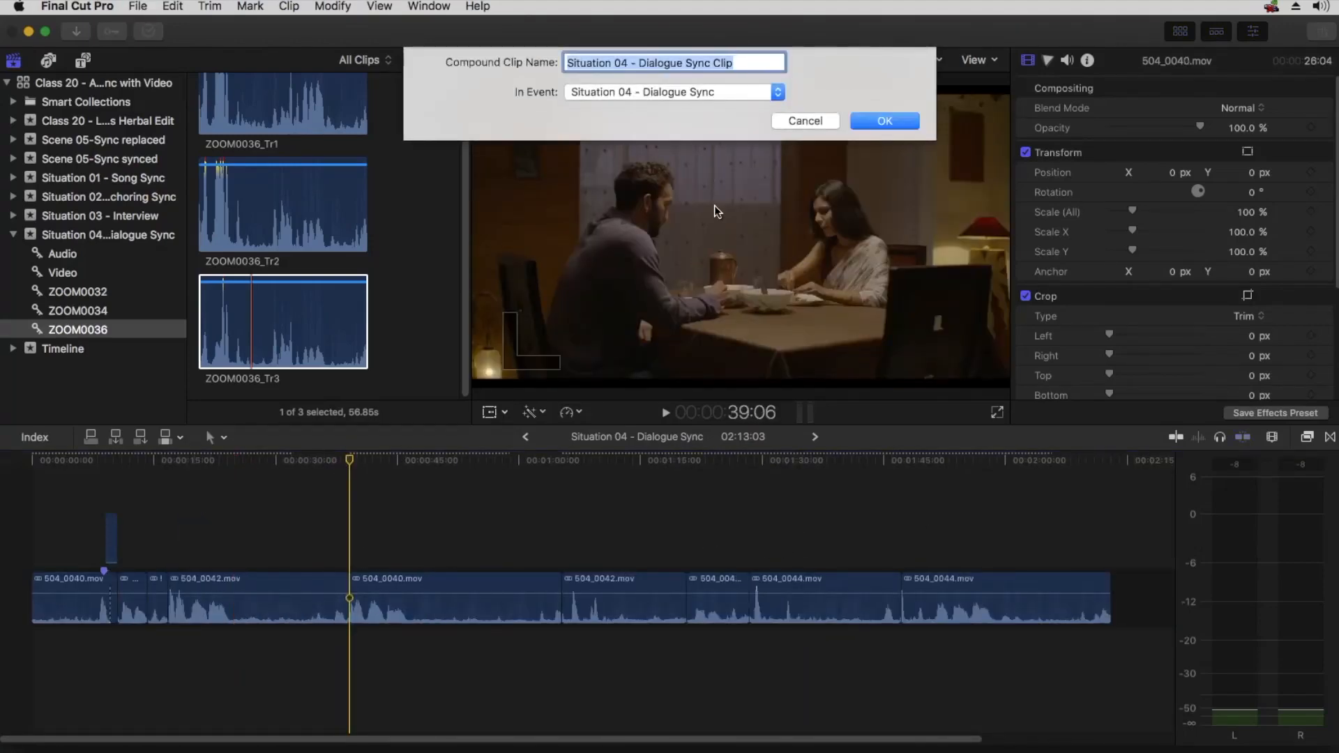
left_click(805, 122)
key("alt+w")
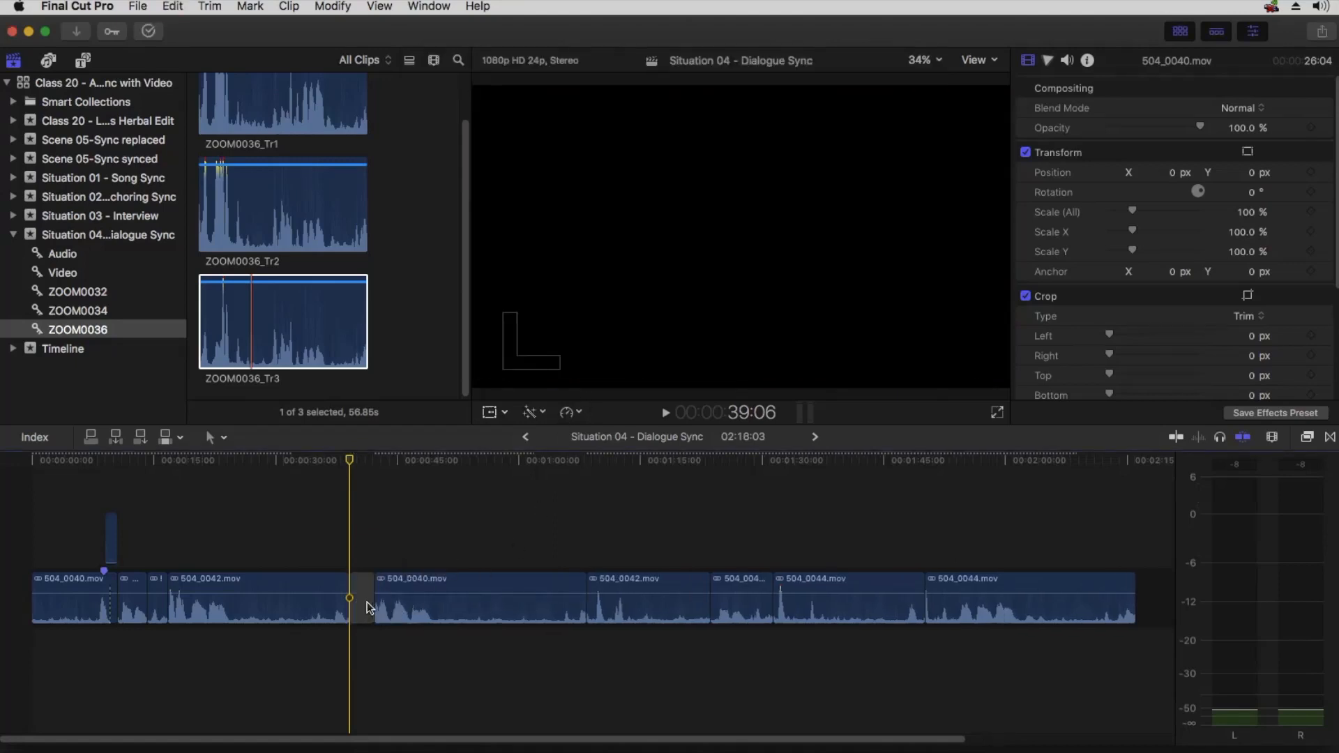
left_click_drag(371, 599, 718, 599)
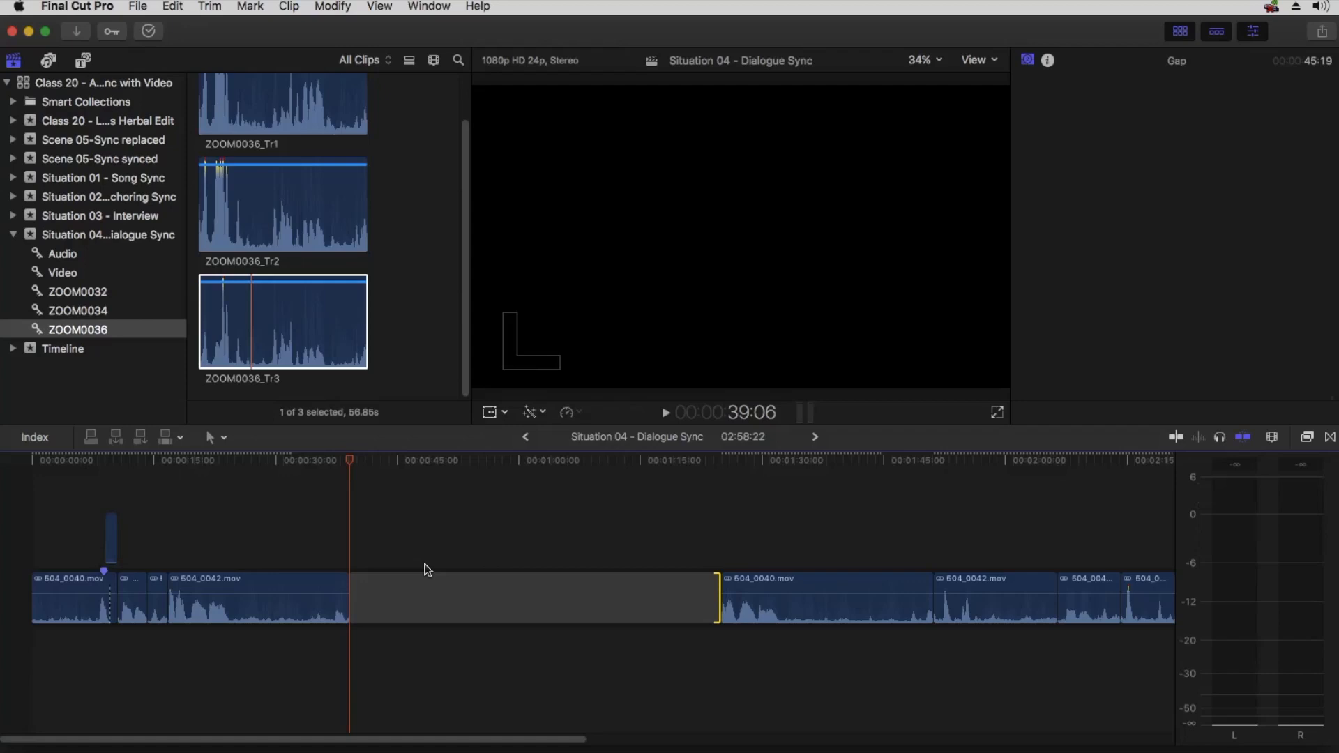
Raise the audio level of the short 504_0040.mov piece between 504_0044.mov and 504_0042.mov to 12.0 dB.
left_click(86, 491)
key("super+equal")
key("h")
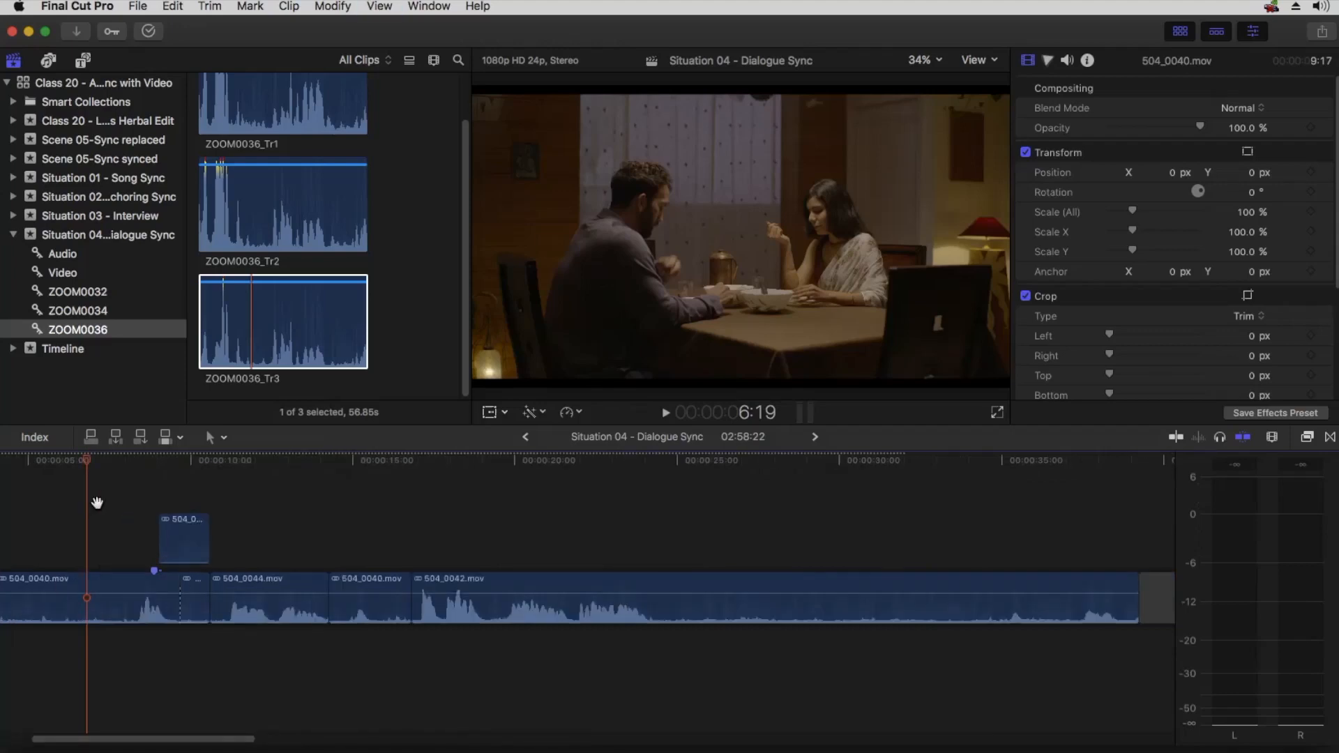
left_click_drag(99, 500, 324, 507)
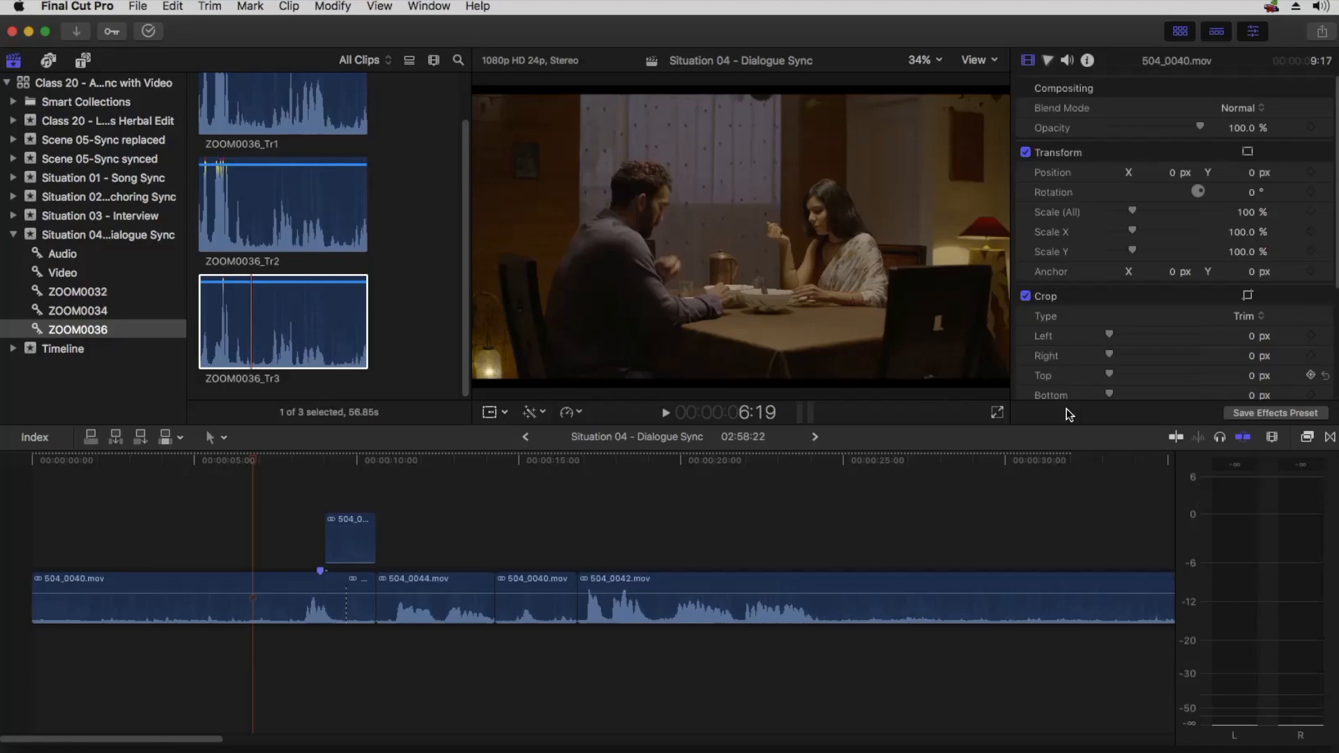
left_click_drag(553, 586, 553, 584)
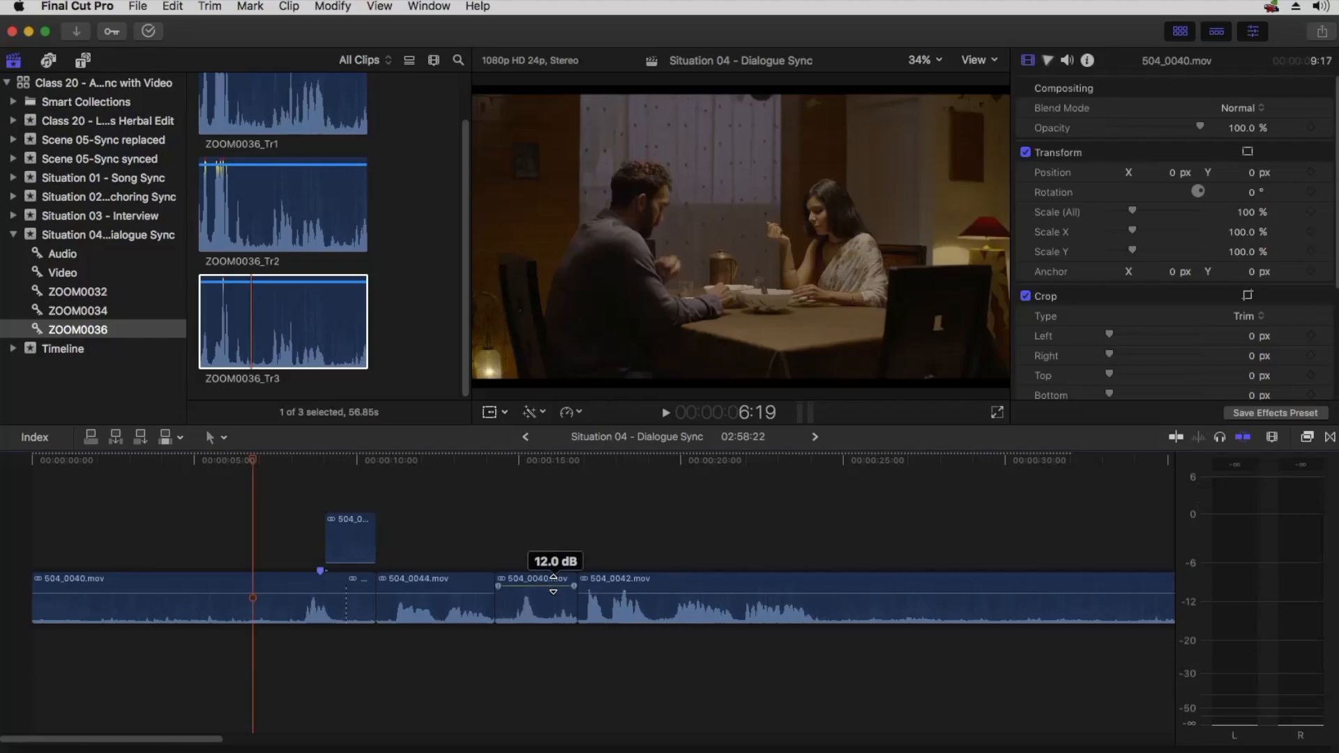
Play the edit from 11:01 to 15:15 and lower the audio level of the short 504_0040.mov piece to match its neighbours.
left_click(391, 492)
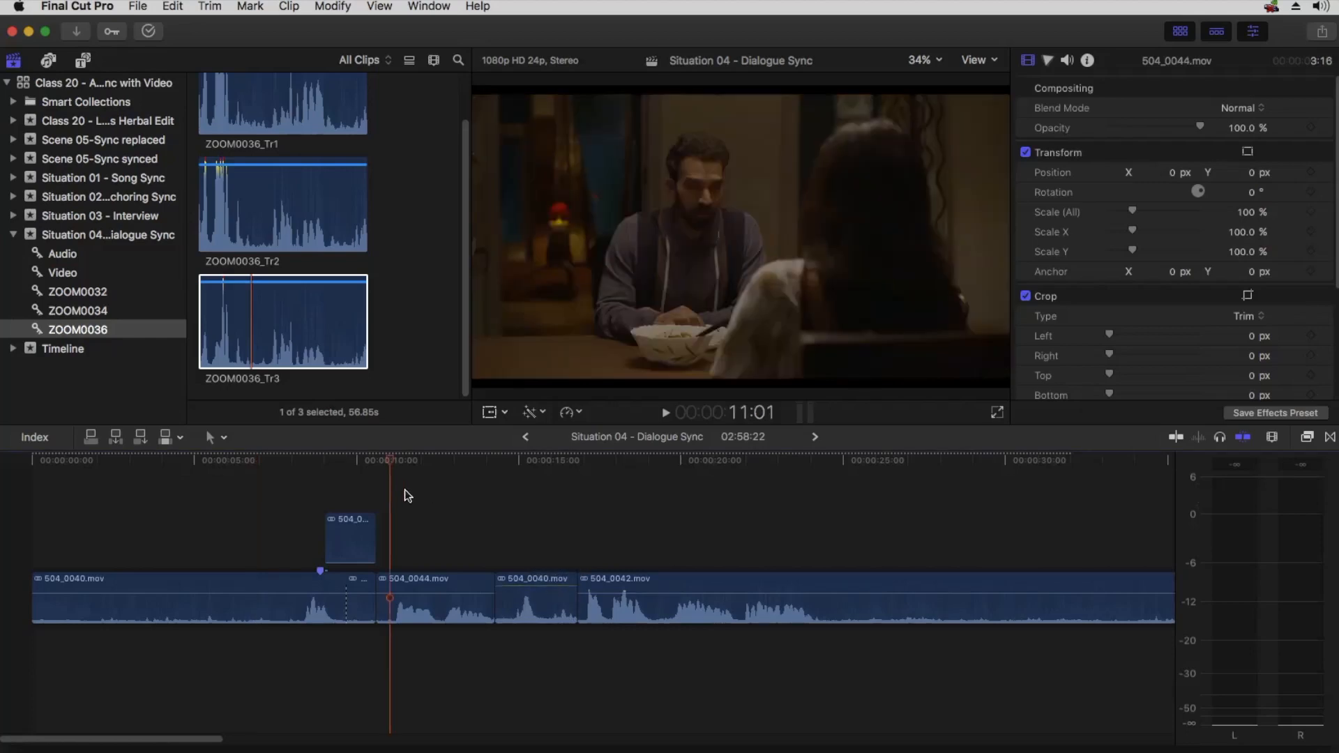
key("space")
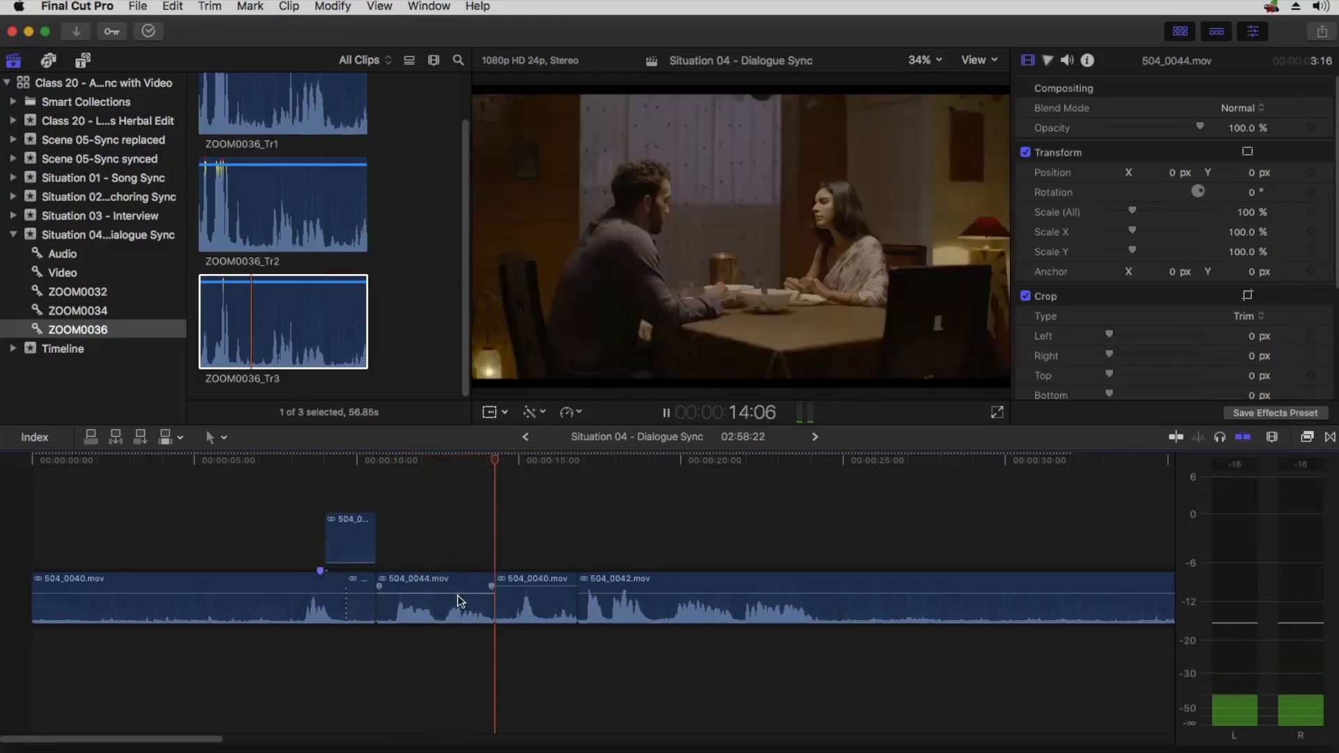
key("space")
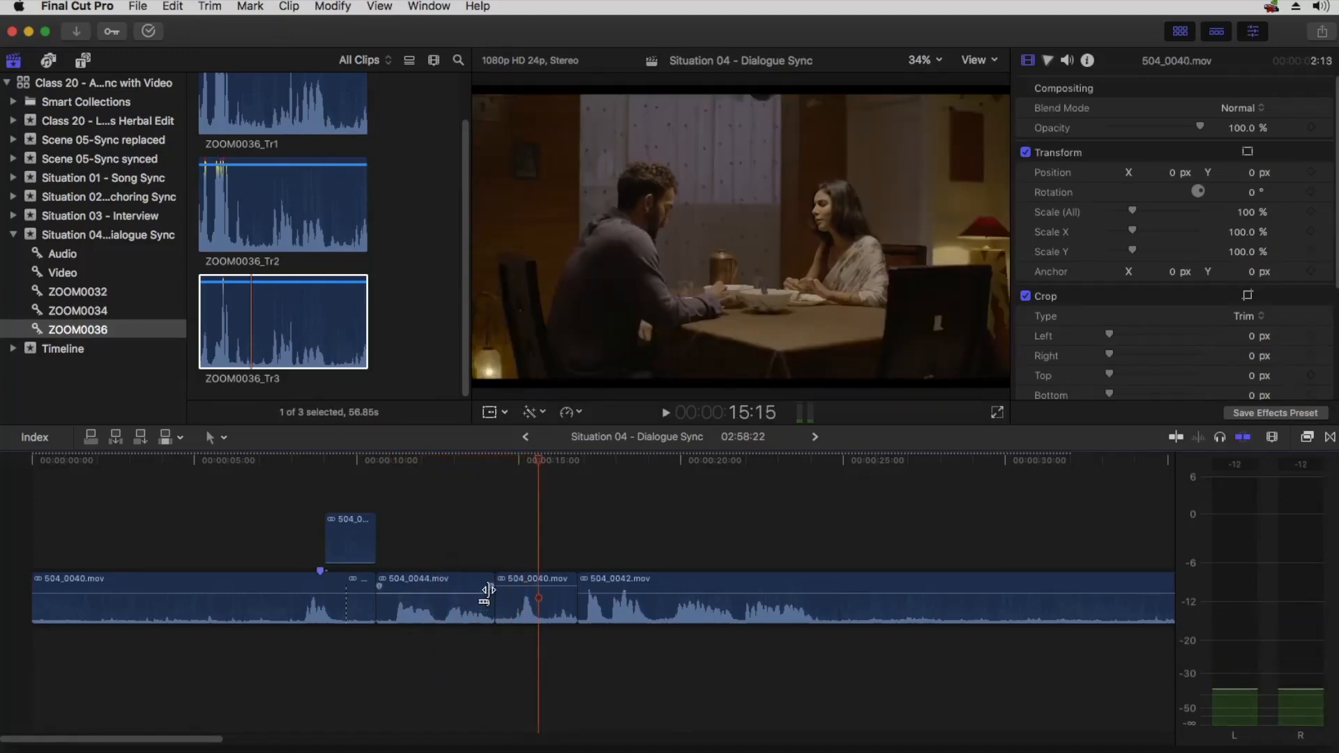
left_click_drag(518, 594, 517, 591)
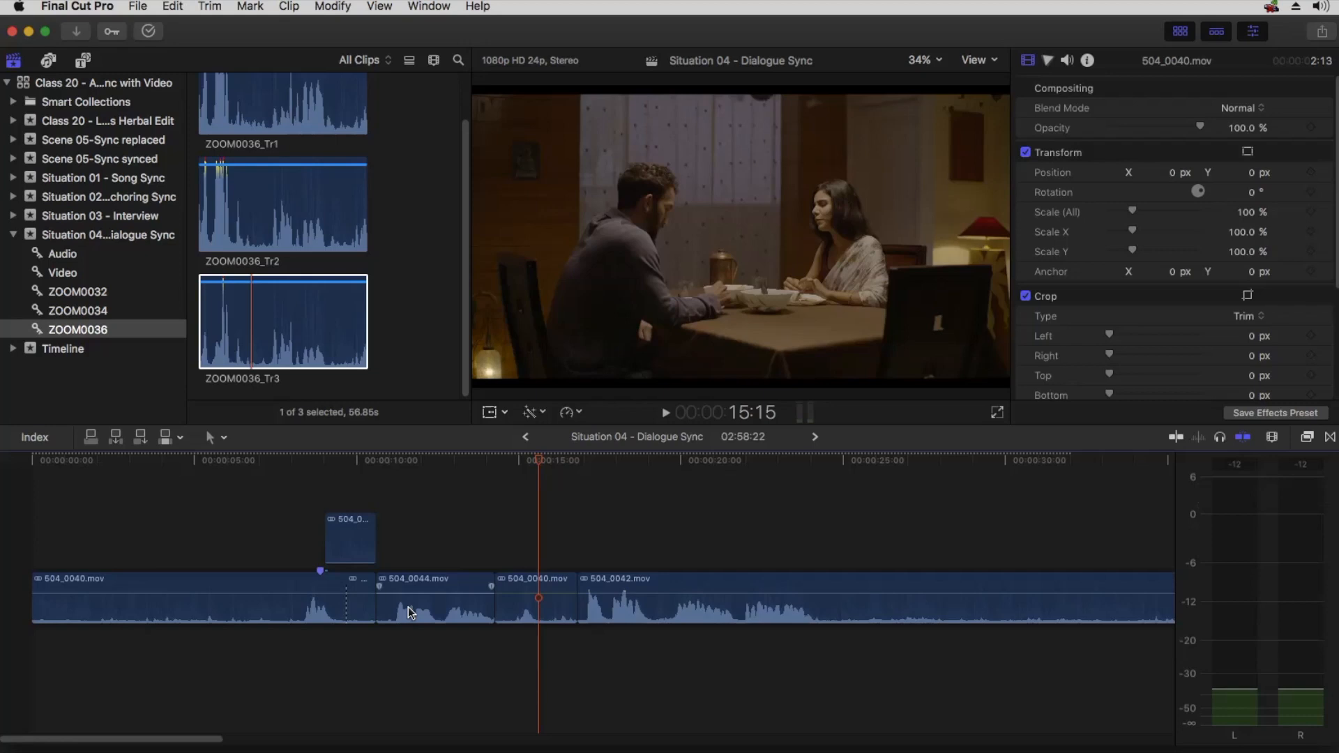
key("super+minus")
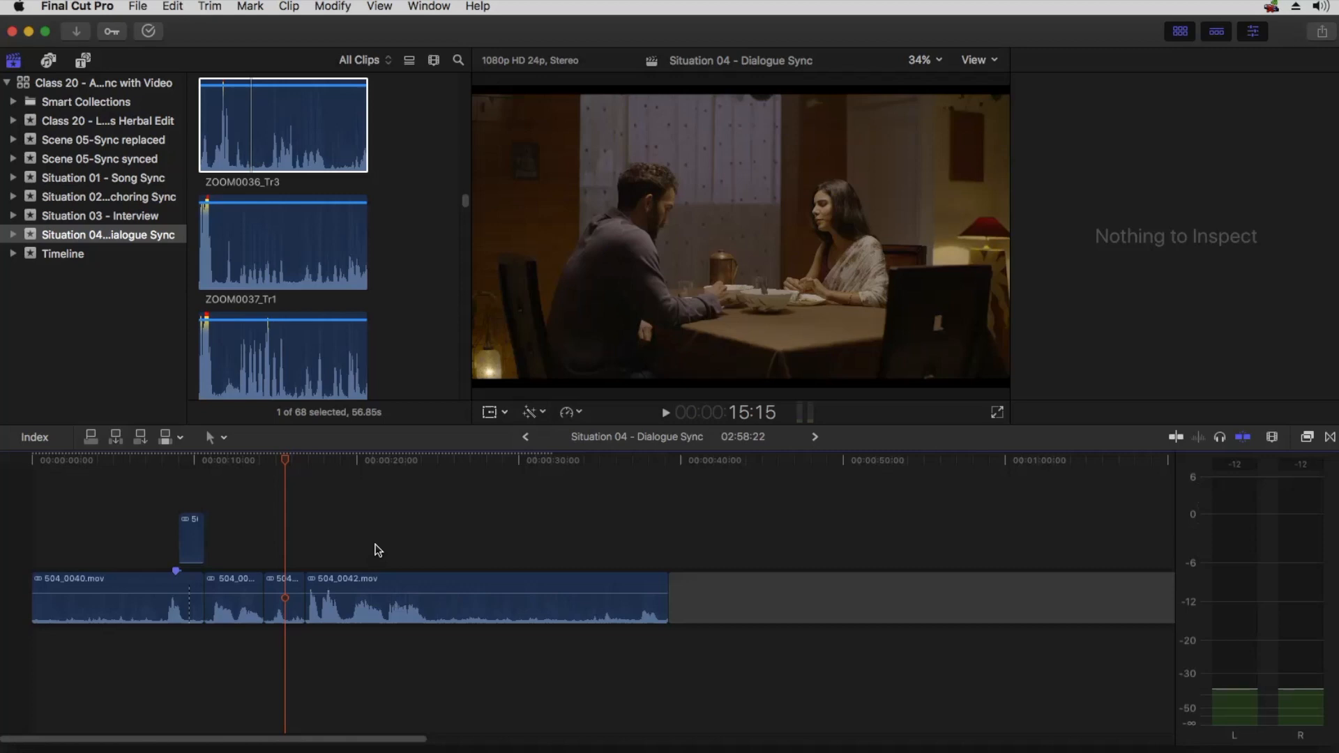
Switch to Finder and open the Multicam Sync folder inside Class 22_12-12-22.
key("super+Tab")
left_click(350, 151)
left_click(546, 279)
key("super+Up")
key("super+Up")
key("super+Up")
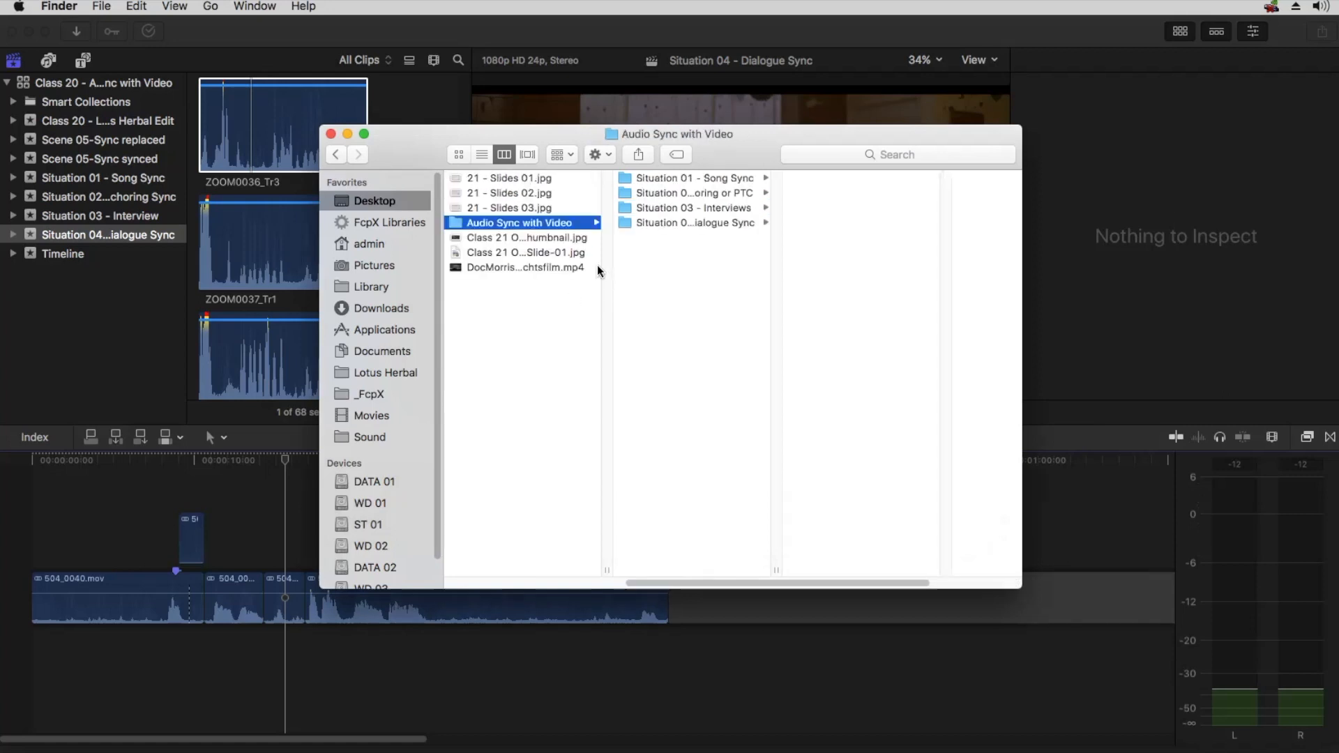
left_click(506, 490)
left_click(672, 179)
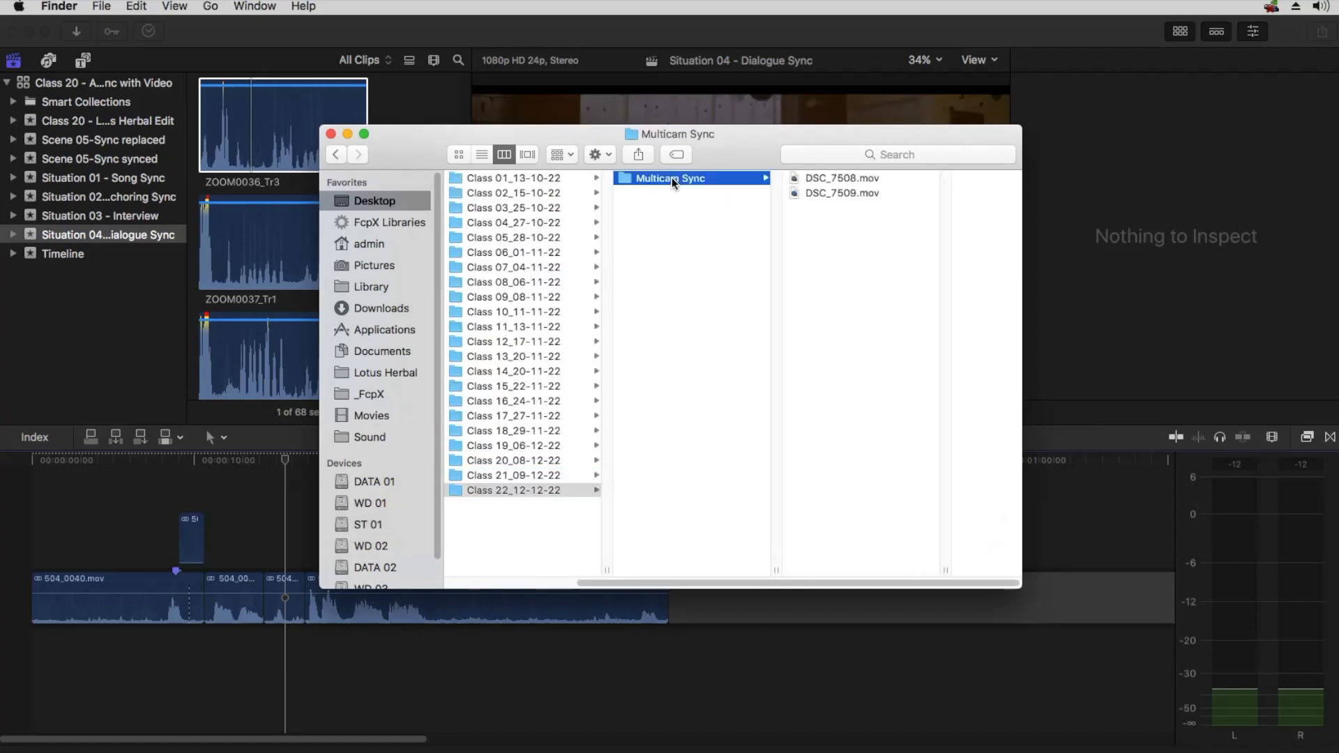
Preview DSC_7508.mov and DSC_7509.mov in the Multicam Sync folder and return to the Final Cut Pro project.
left_click(813, 182)
left_click(756, 194)
left_click(735, 178)
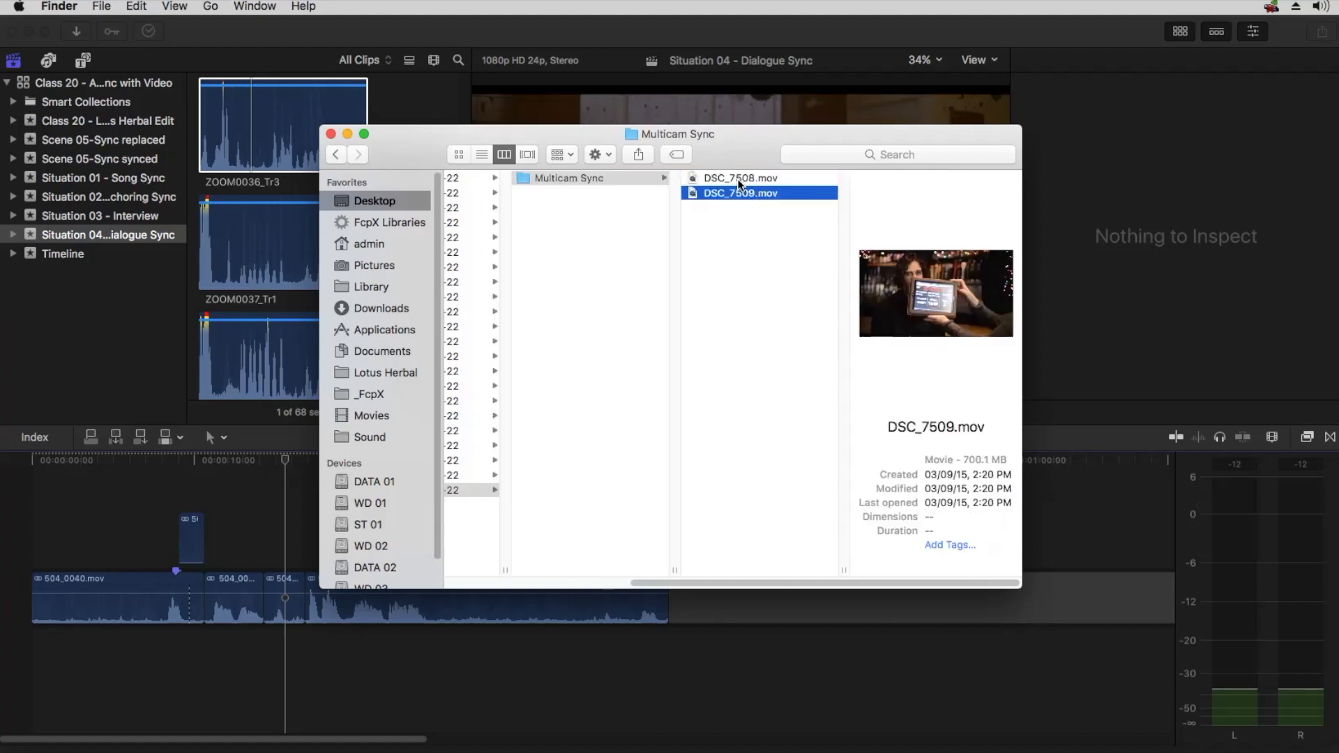
left_click(488, 522)
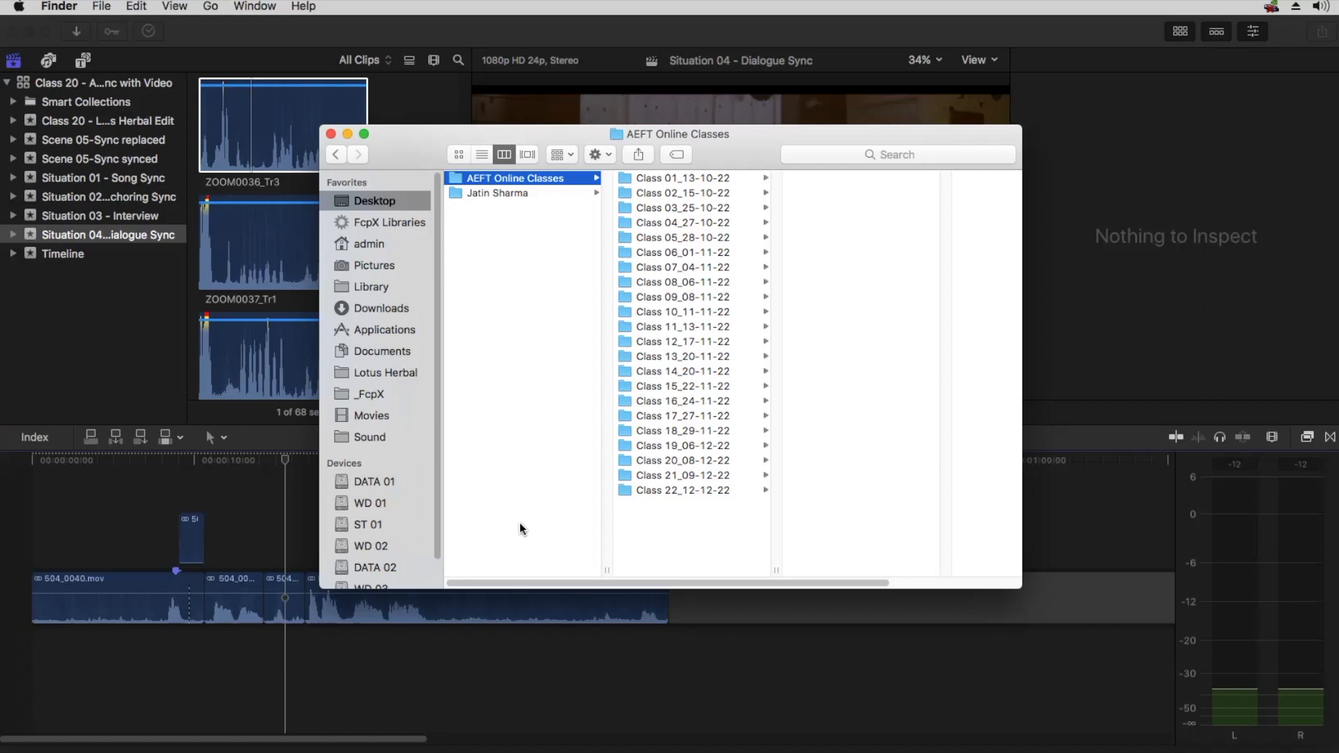
left_click(236, 495)
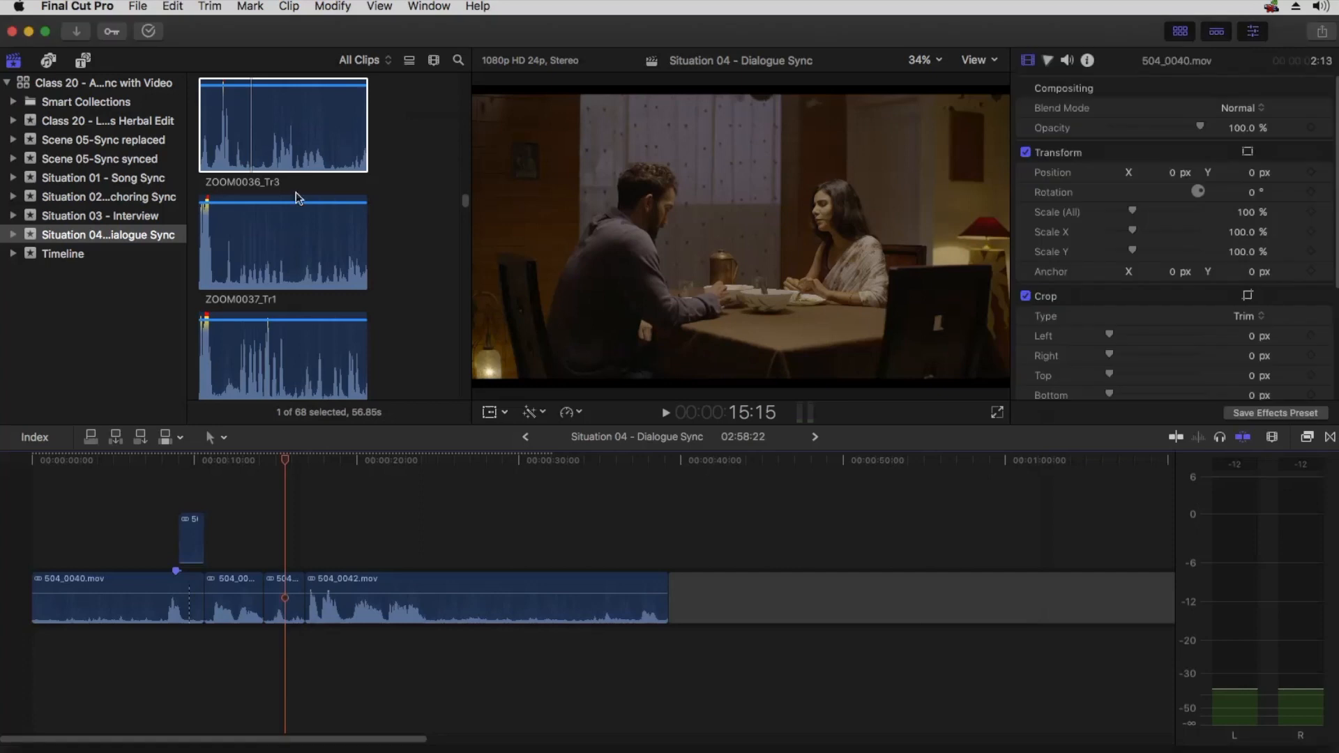